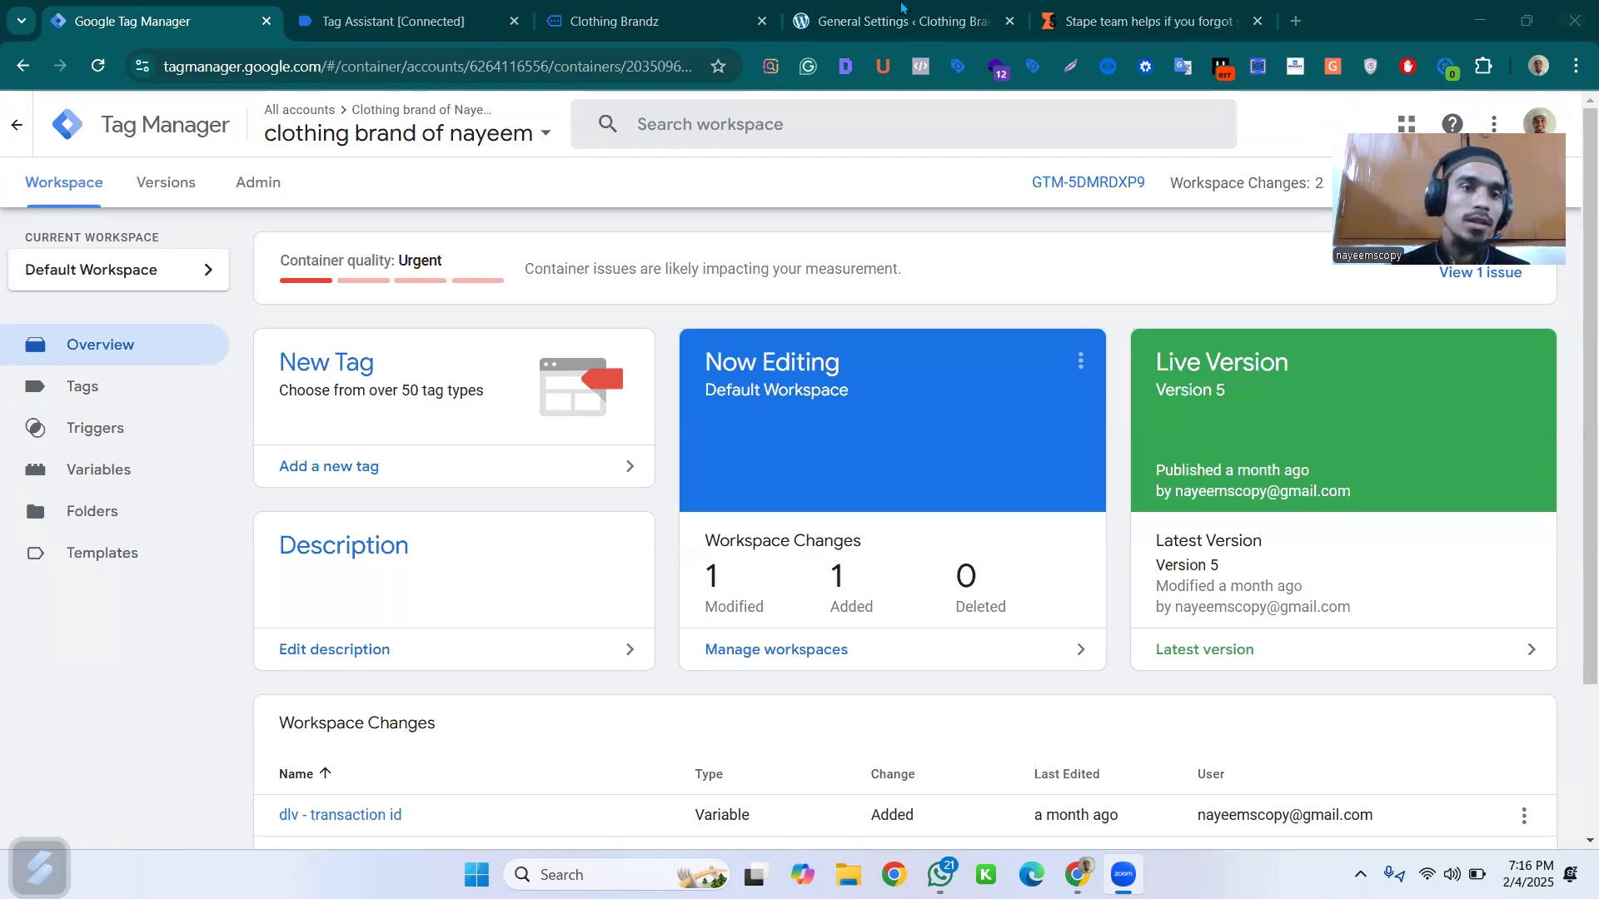
# - List the web container's tags and switch to the clothing brand's server container
pyautogui.click(171, 392)
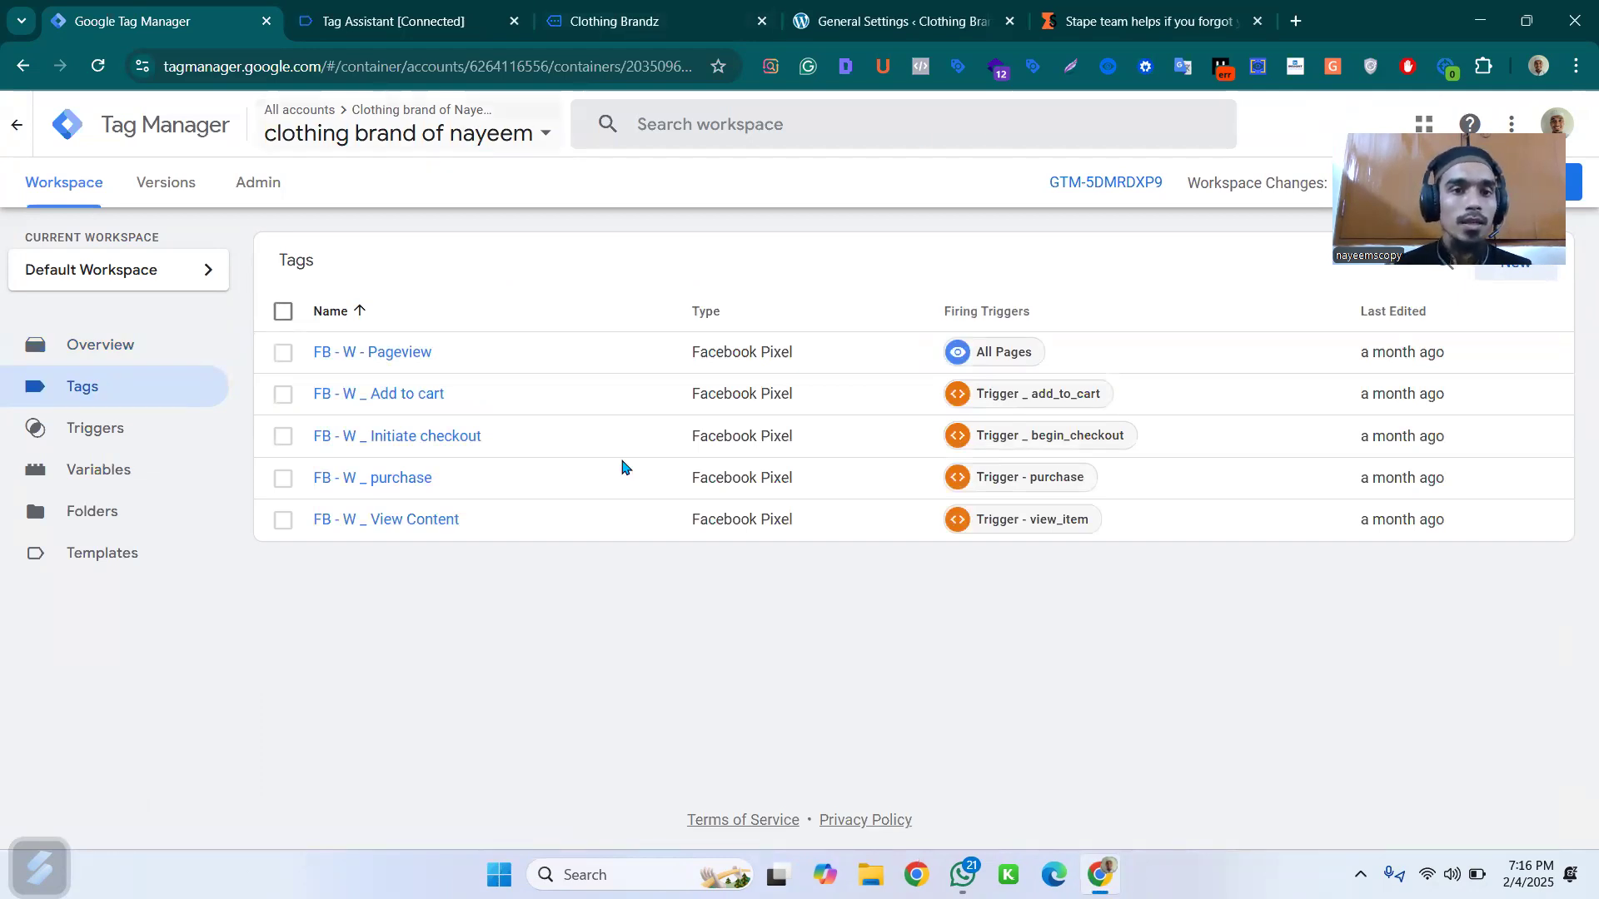
pyautogui.click(511, 133)
pyautogui.click(987, 704)
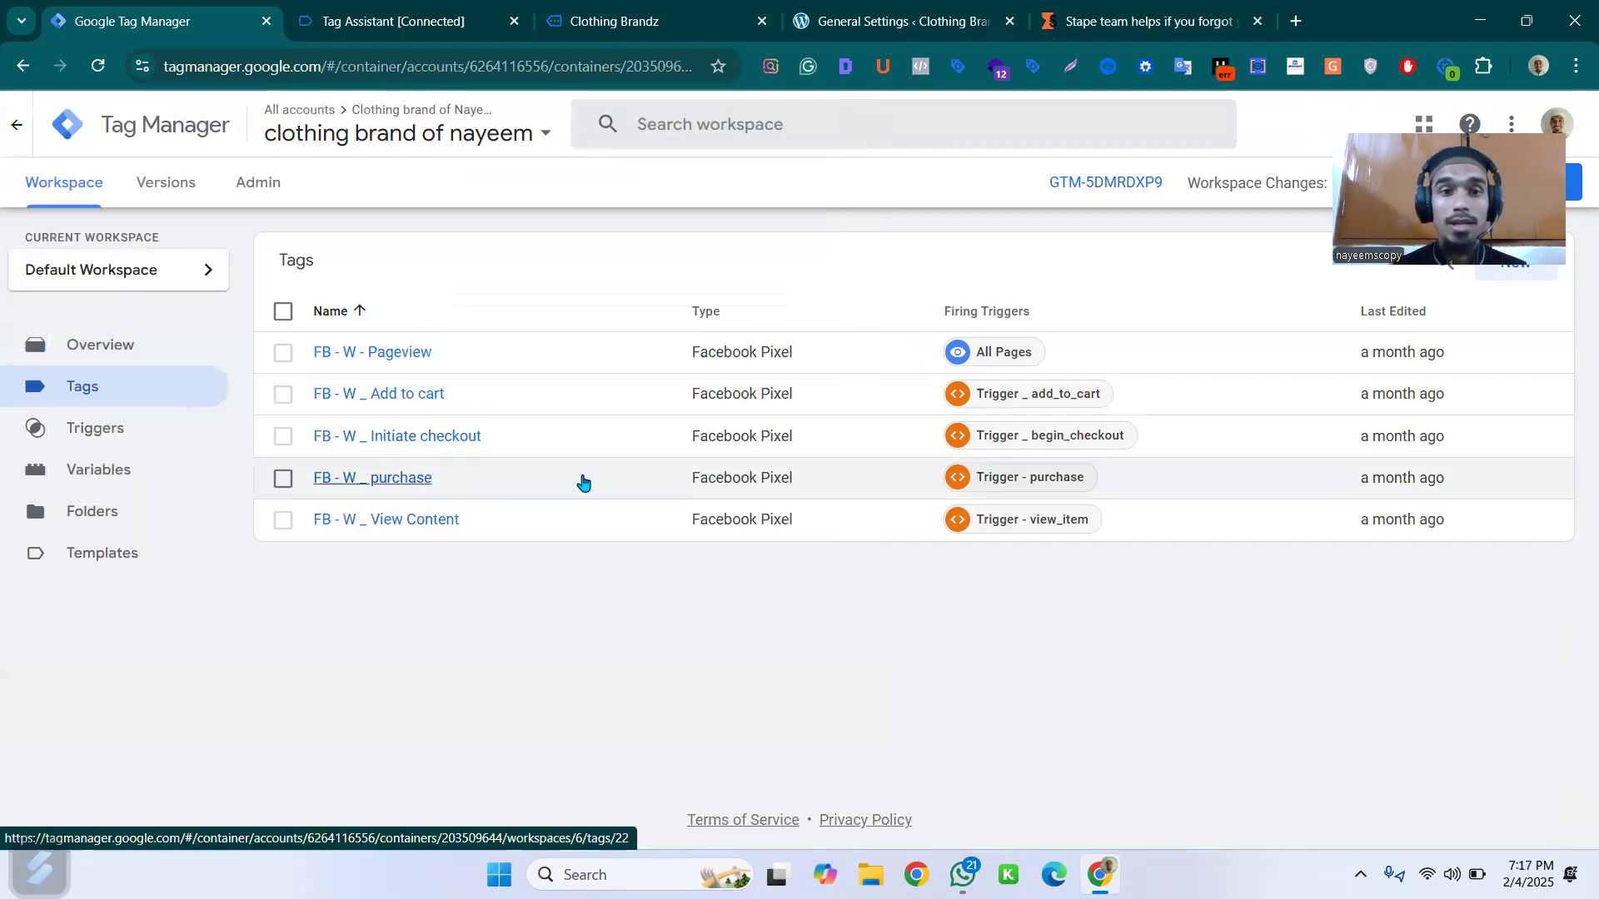
pyautogui.click(508, 129)
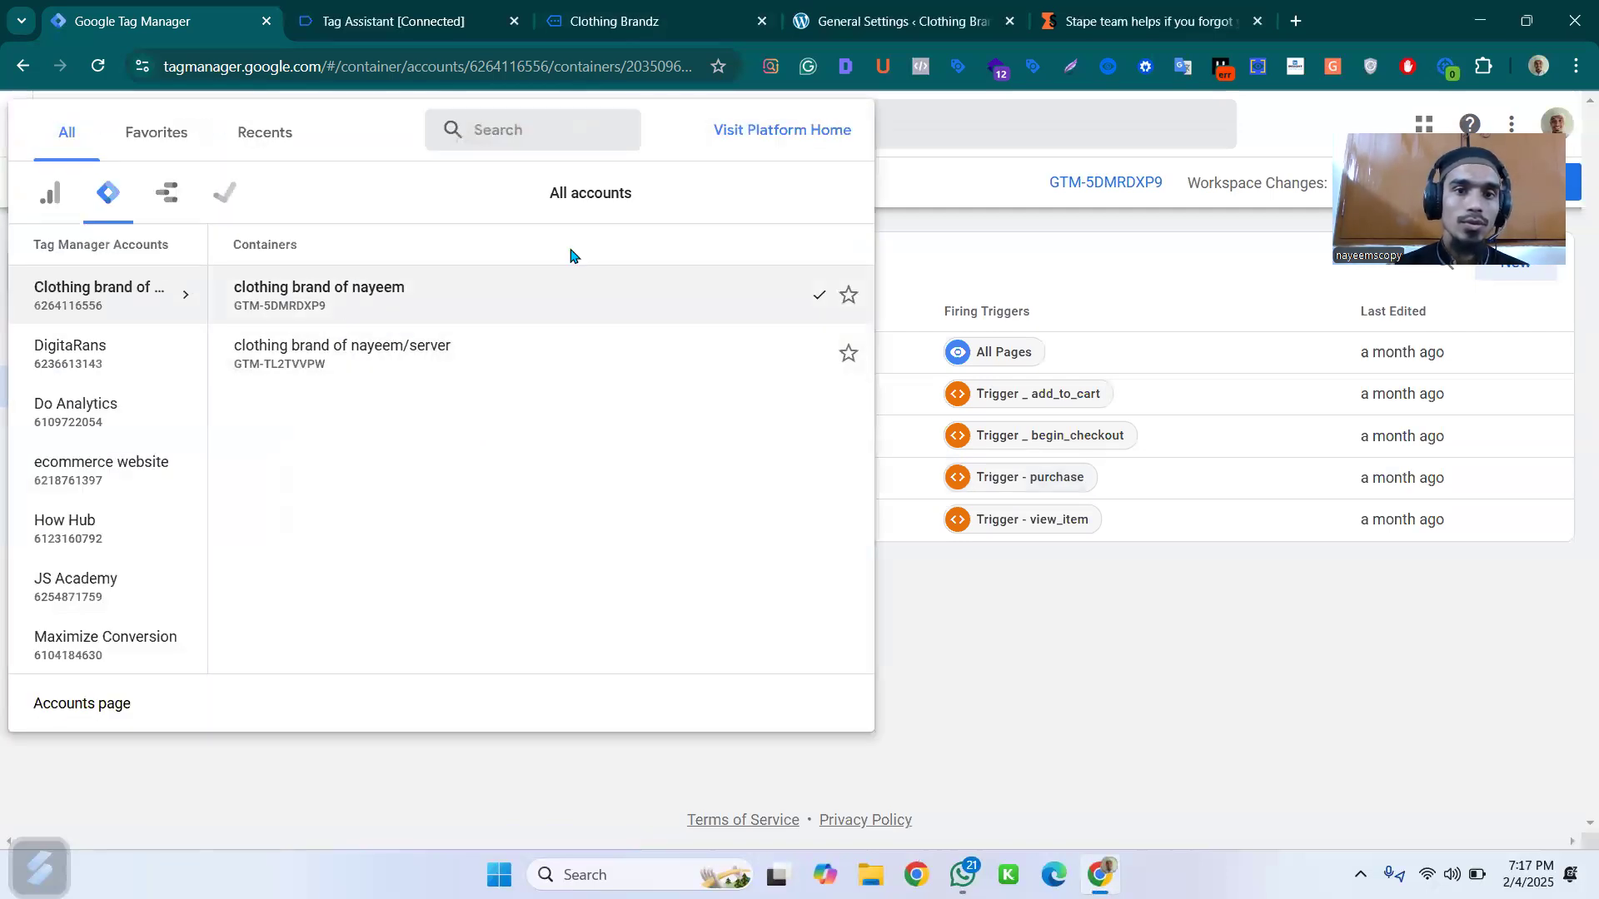
pyautogui.click(408, 356)
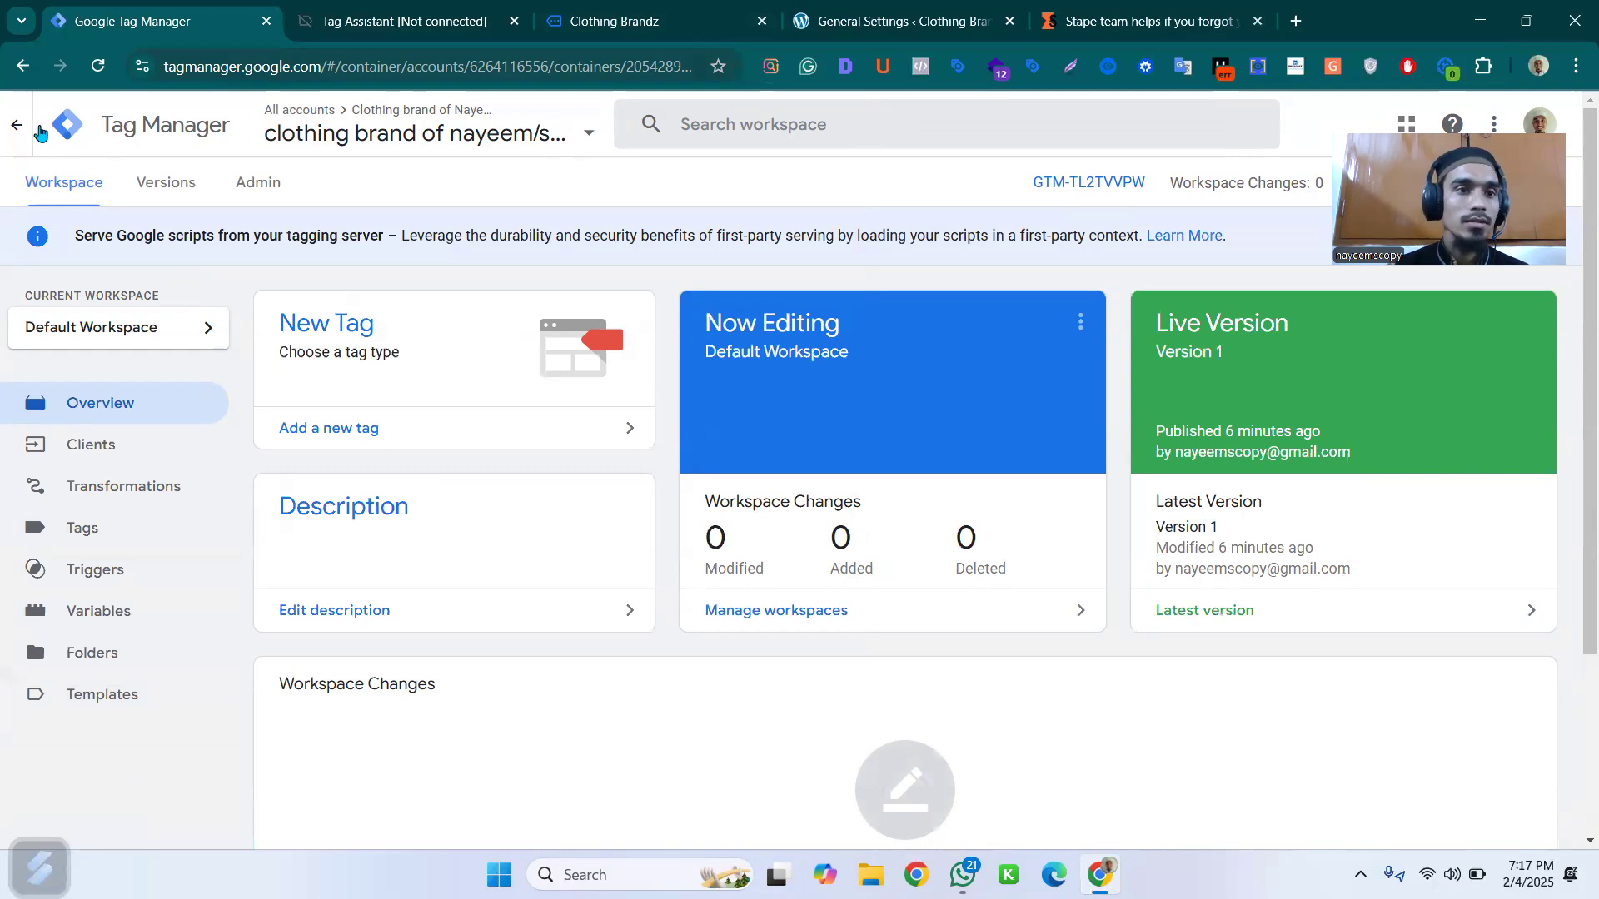
# - Return to the account list and view the container settings of the clothing brand's server container
pyautogui.click(16, 124)
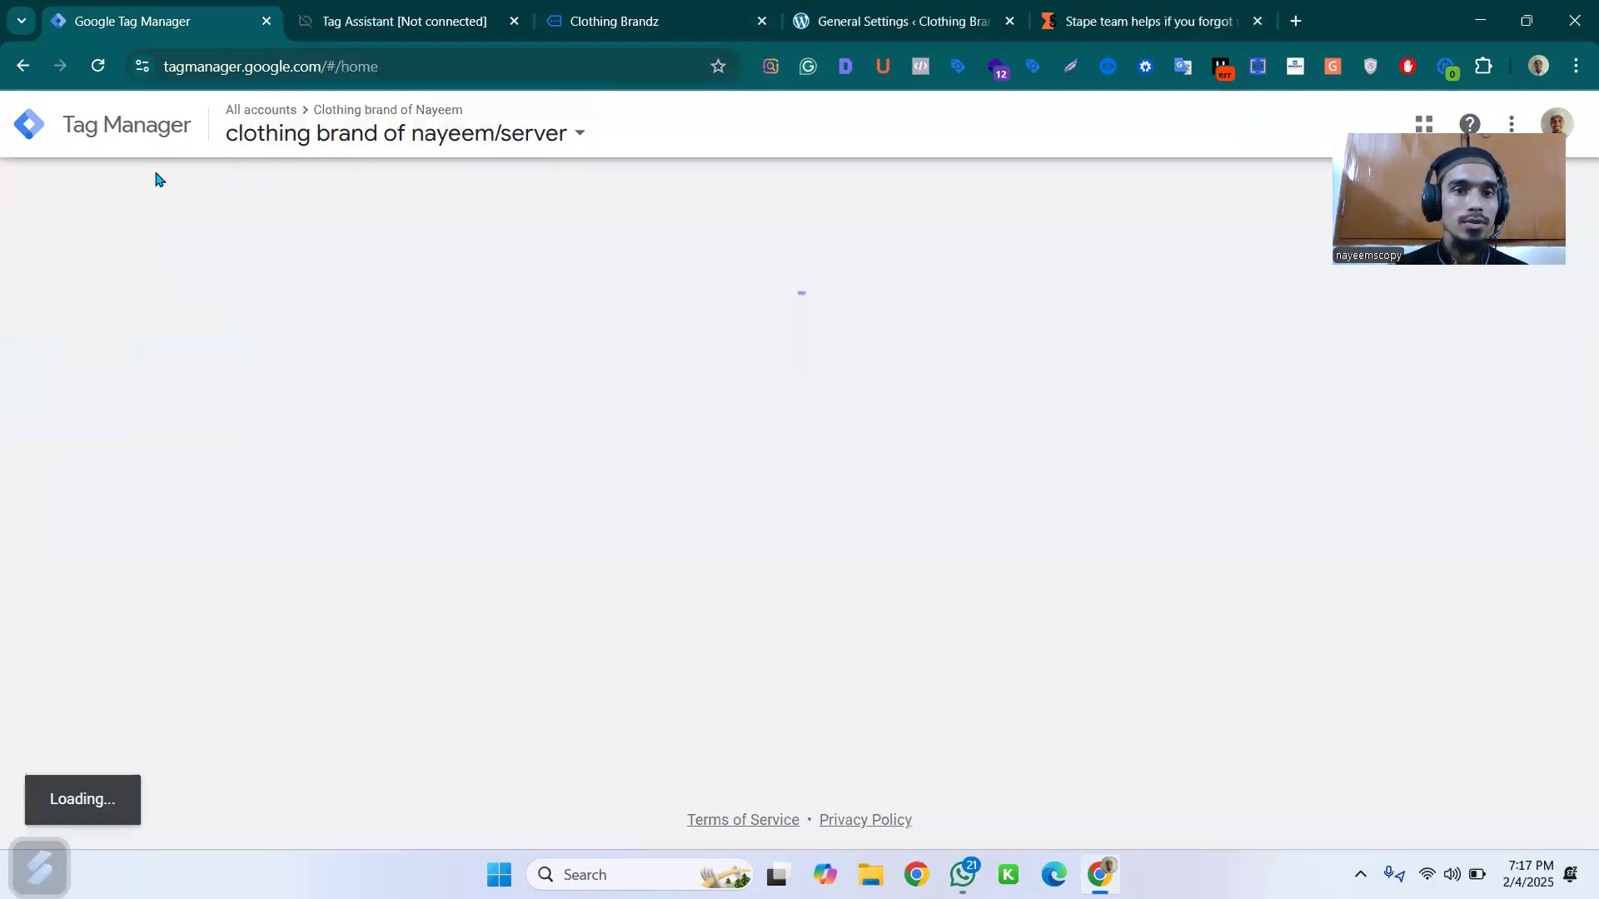
pyautogui.click(531, 131)
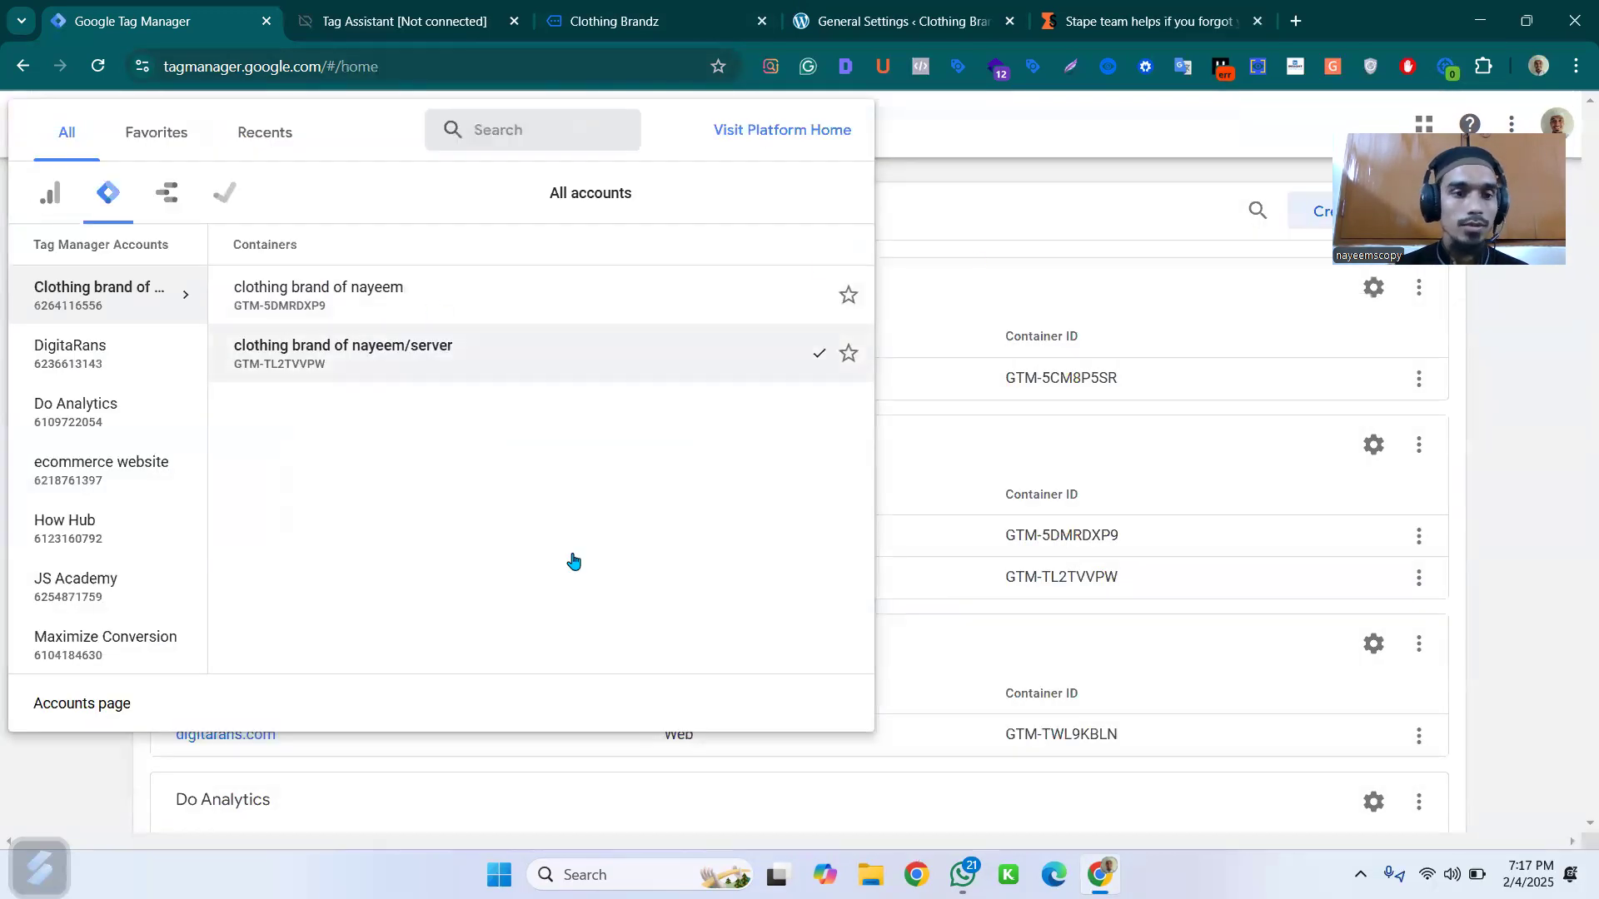
pyautogui.press('Escape')
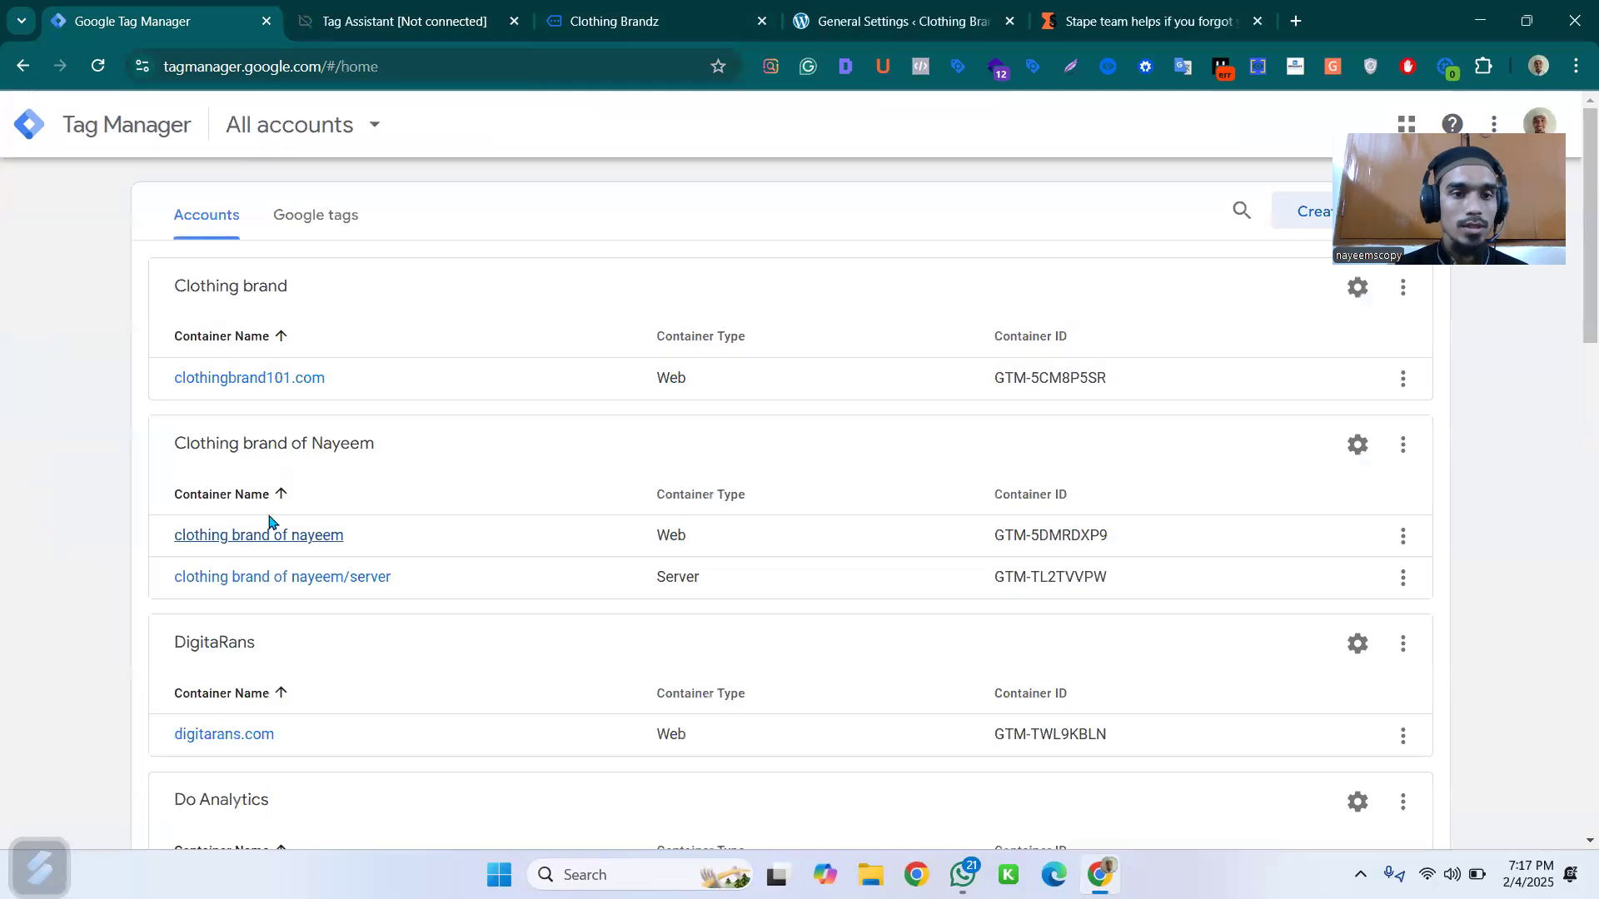
pyautogui.click(1402, 577)
pyautogui.click(1319, 633)
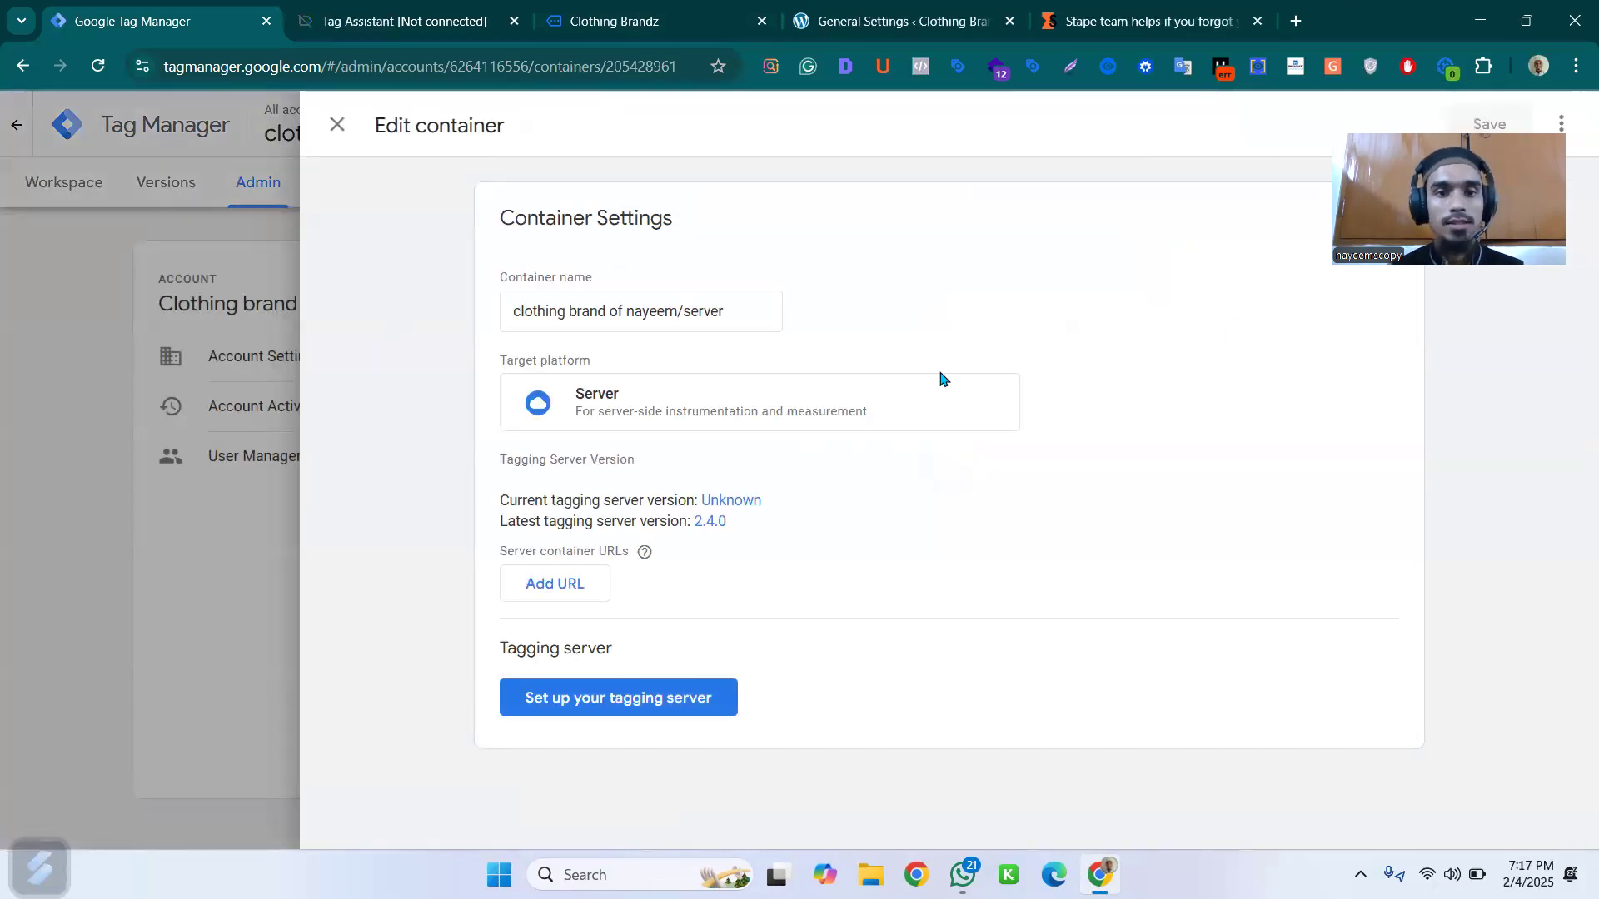
pyautogui.press('Escape')
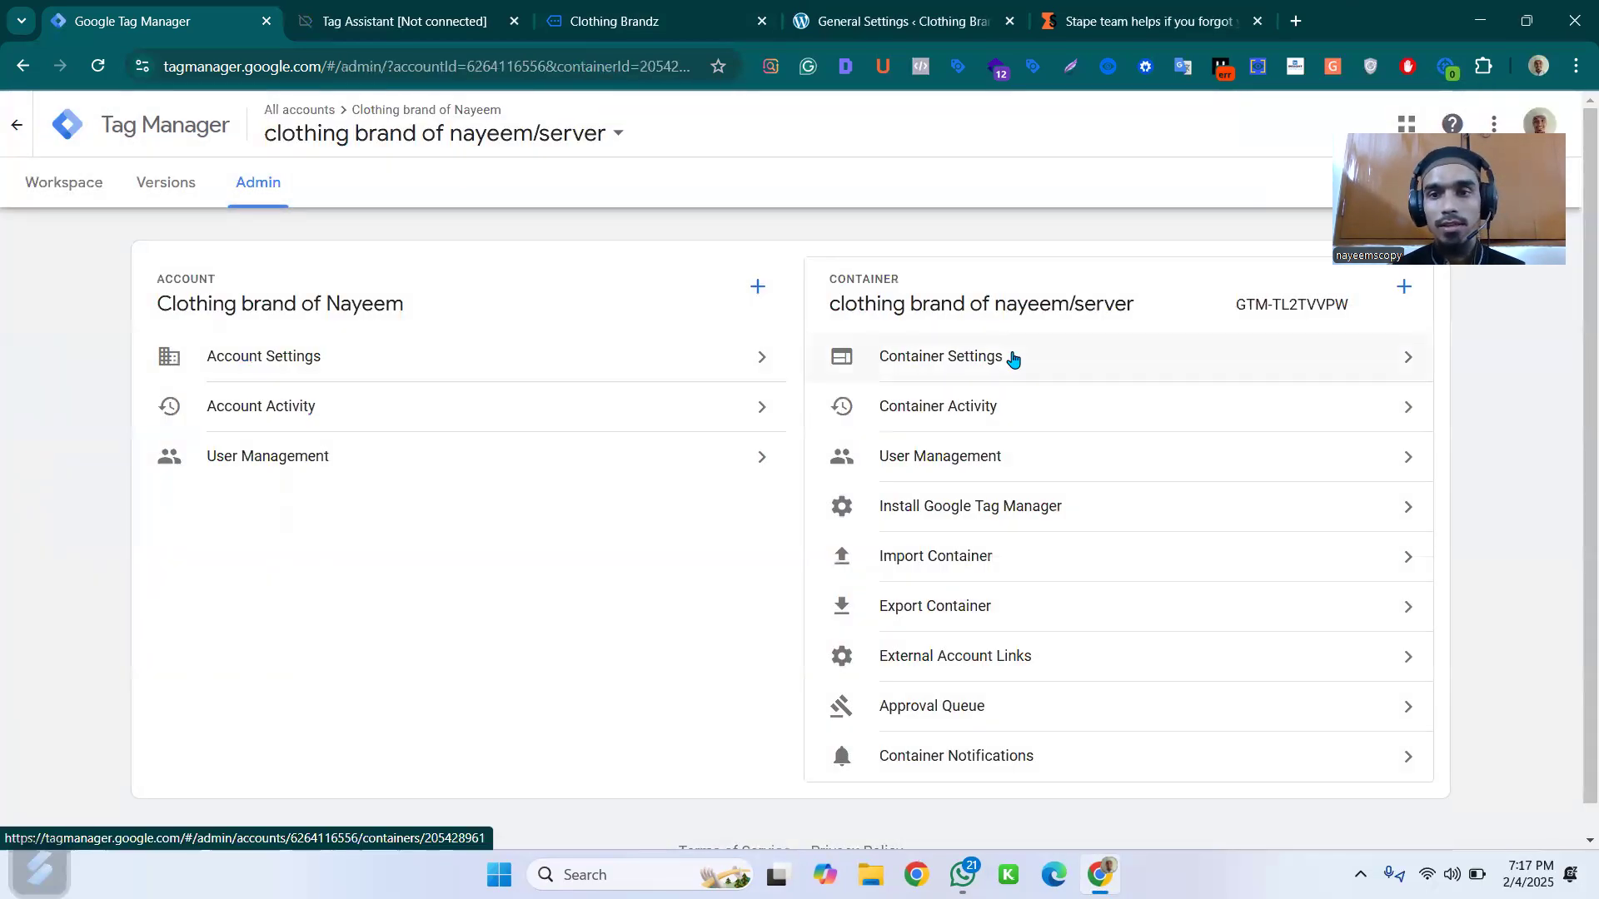
# - Switch to the clothing brand's web container and open its container settings
pyautogui.click(483, 131)
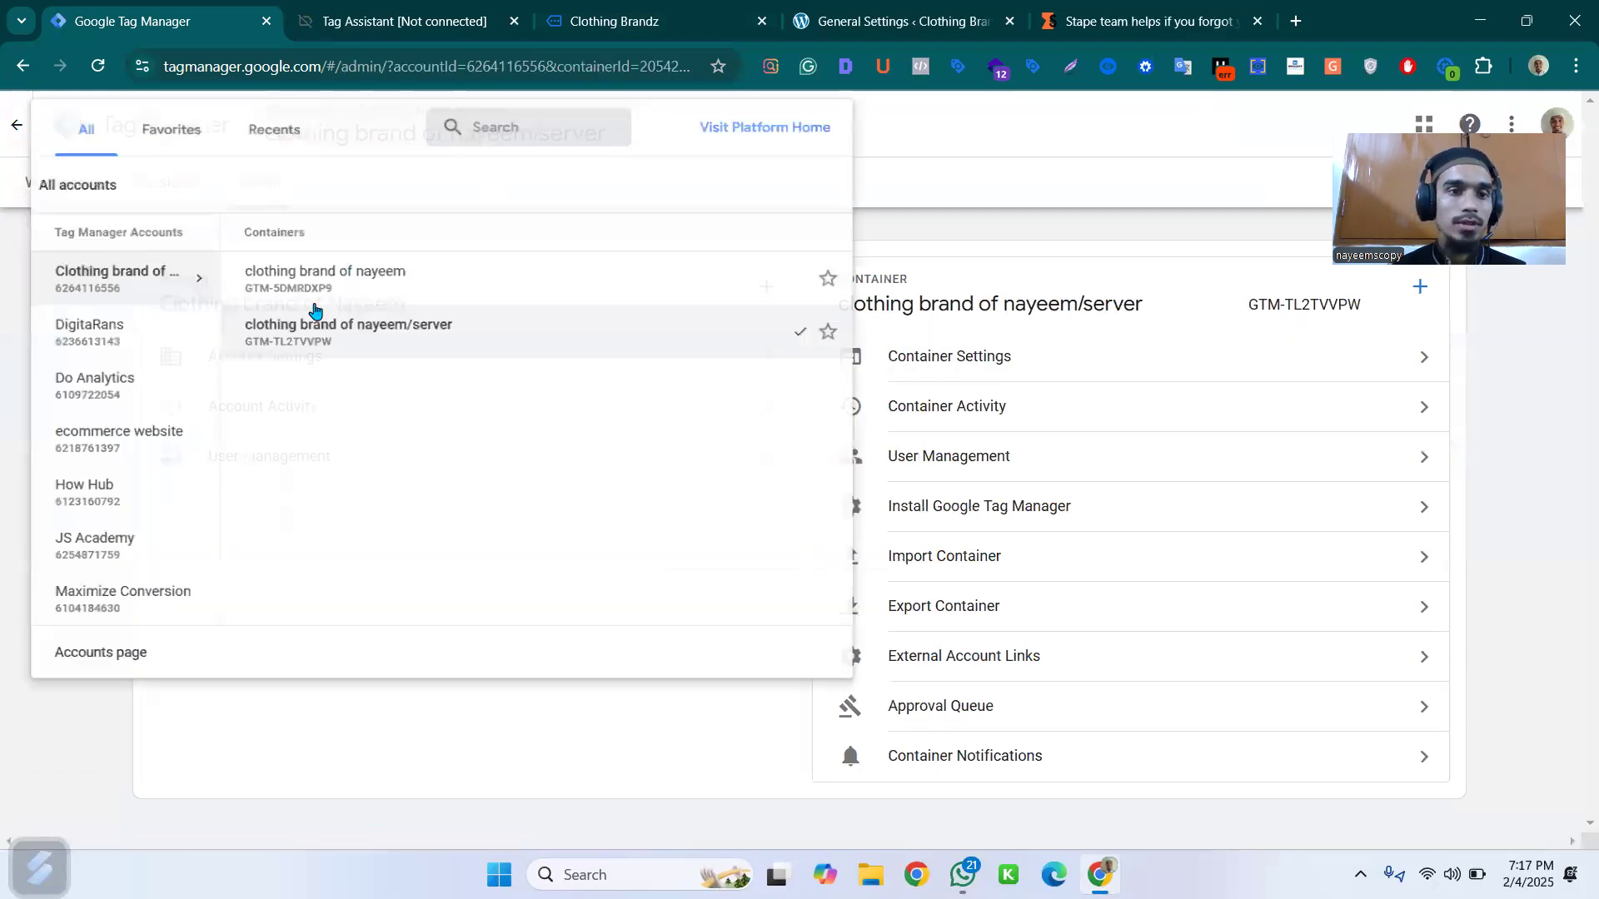
pyautogui.click(391, 292)
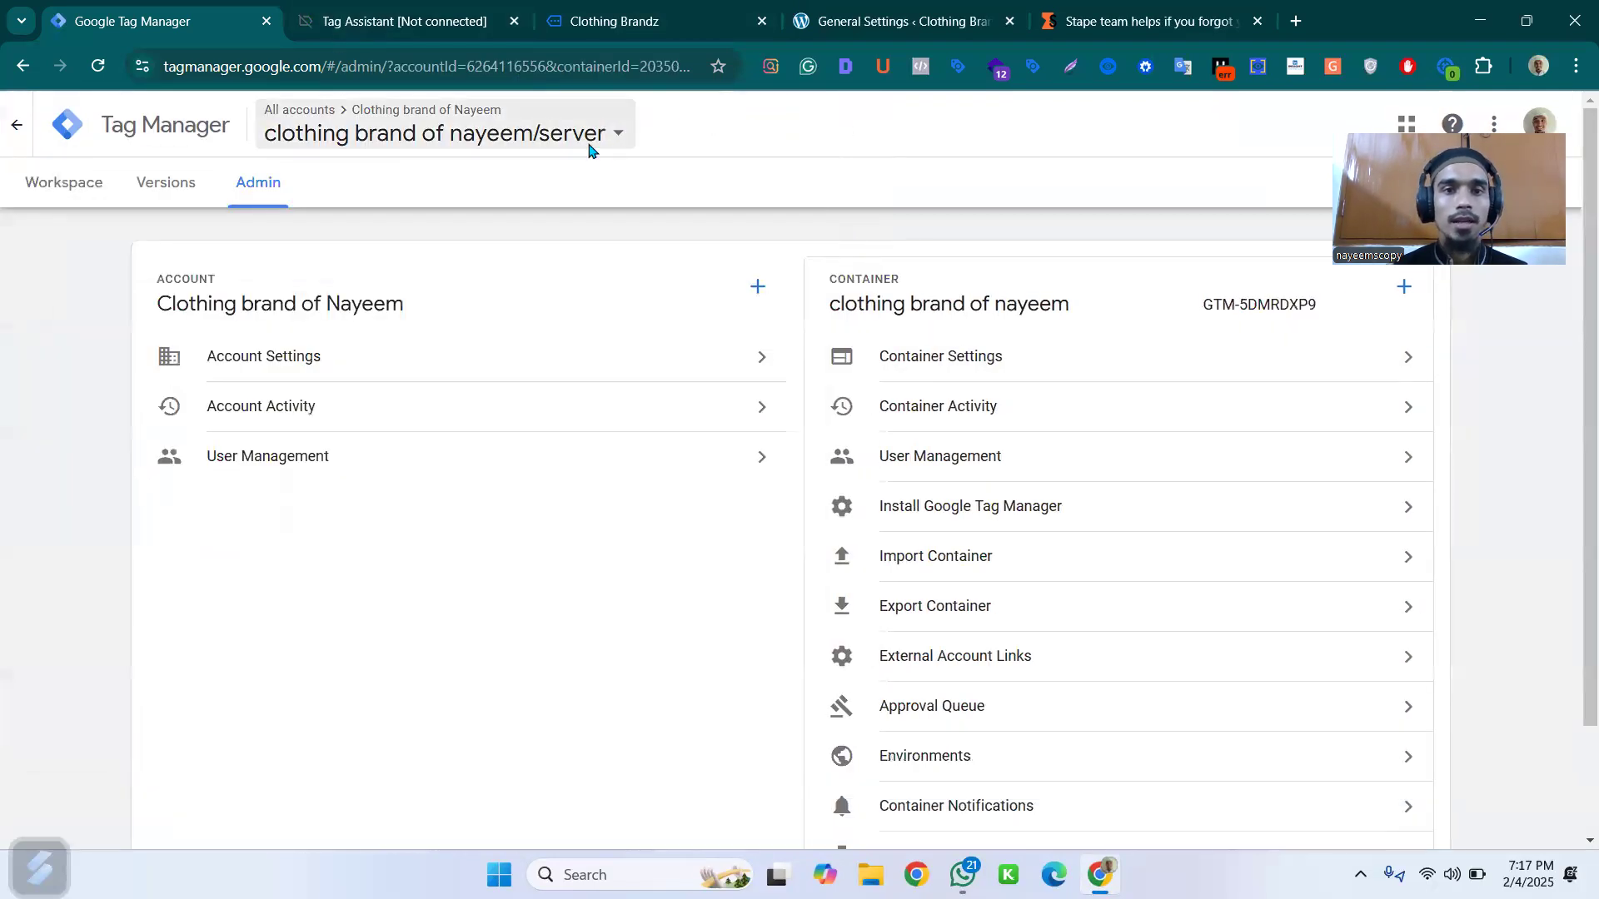
pyautogui.click(524, 135)
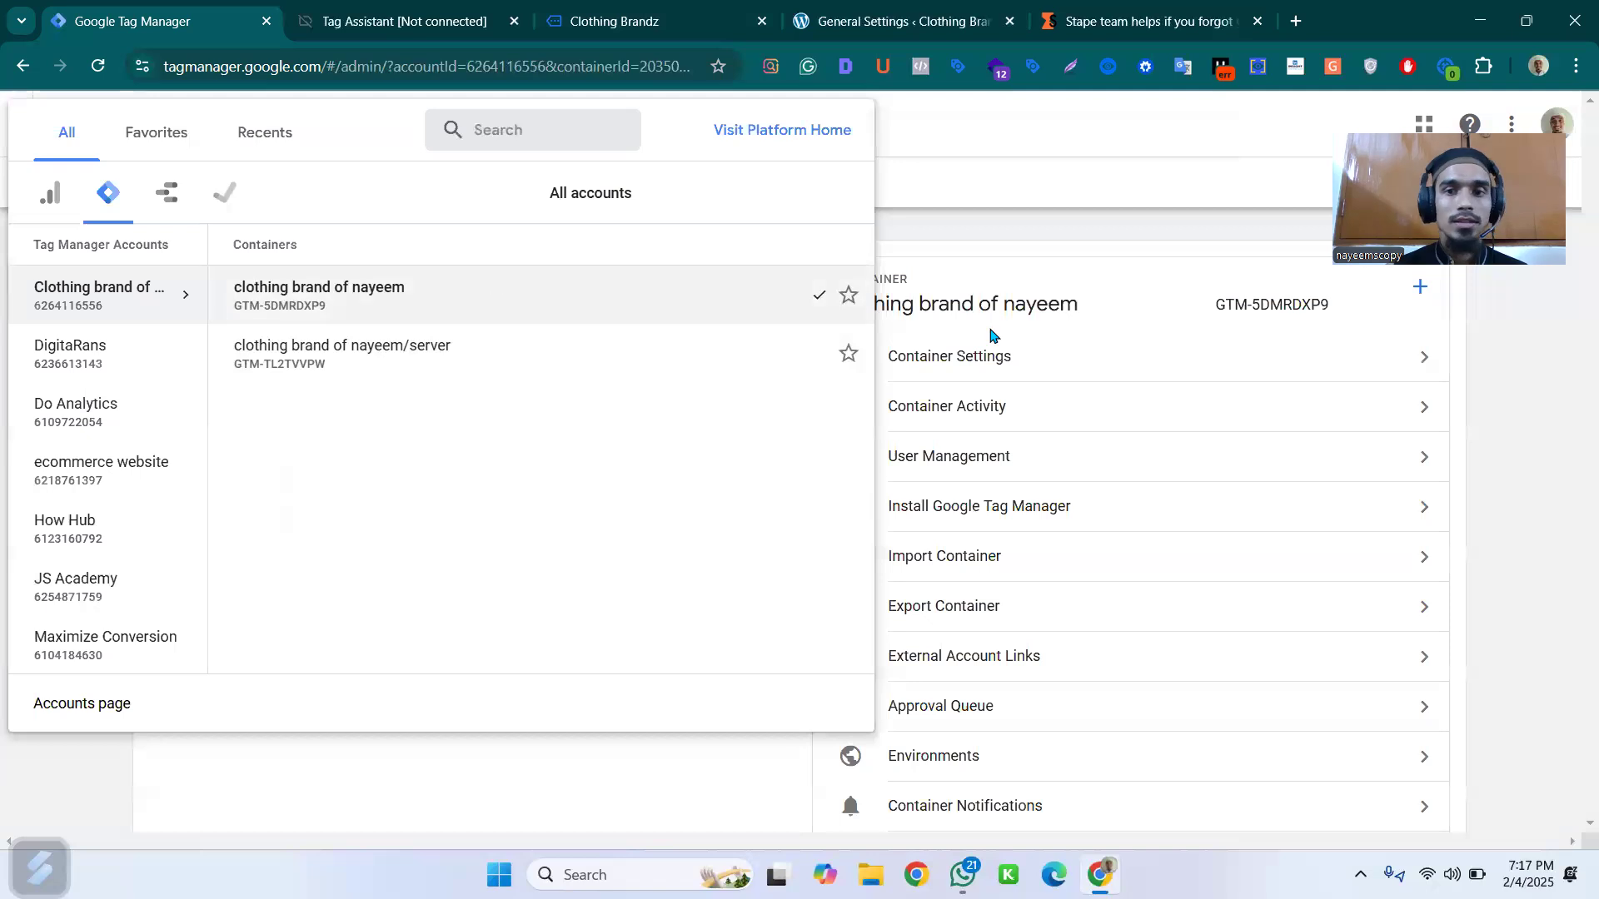
pyautogui.press('Escape')
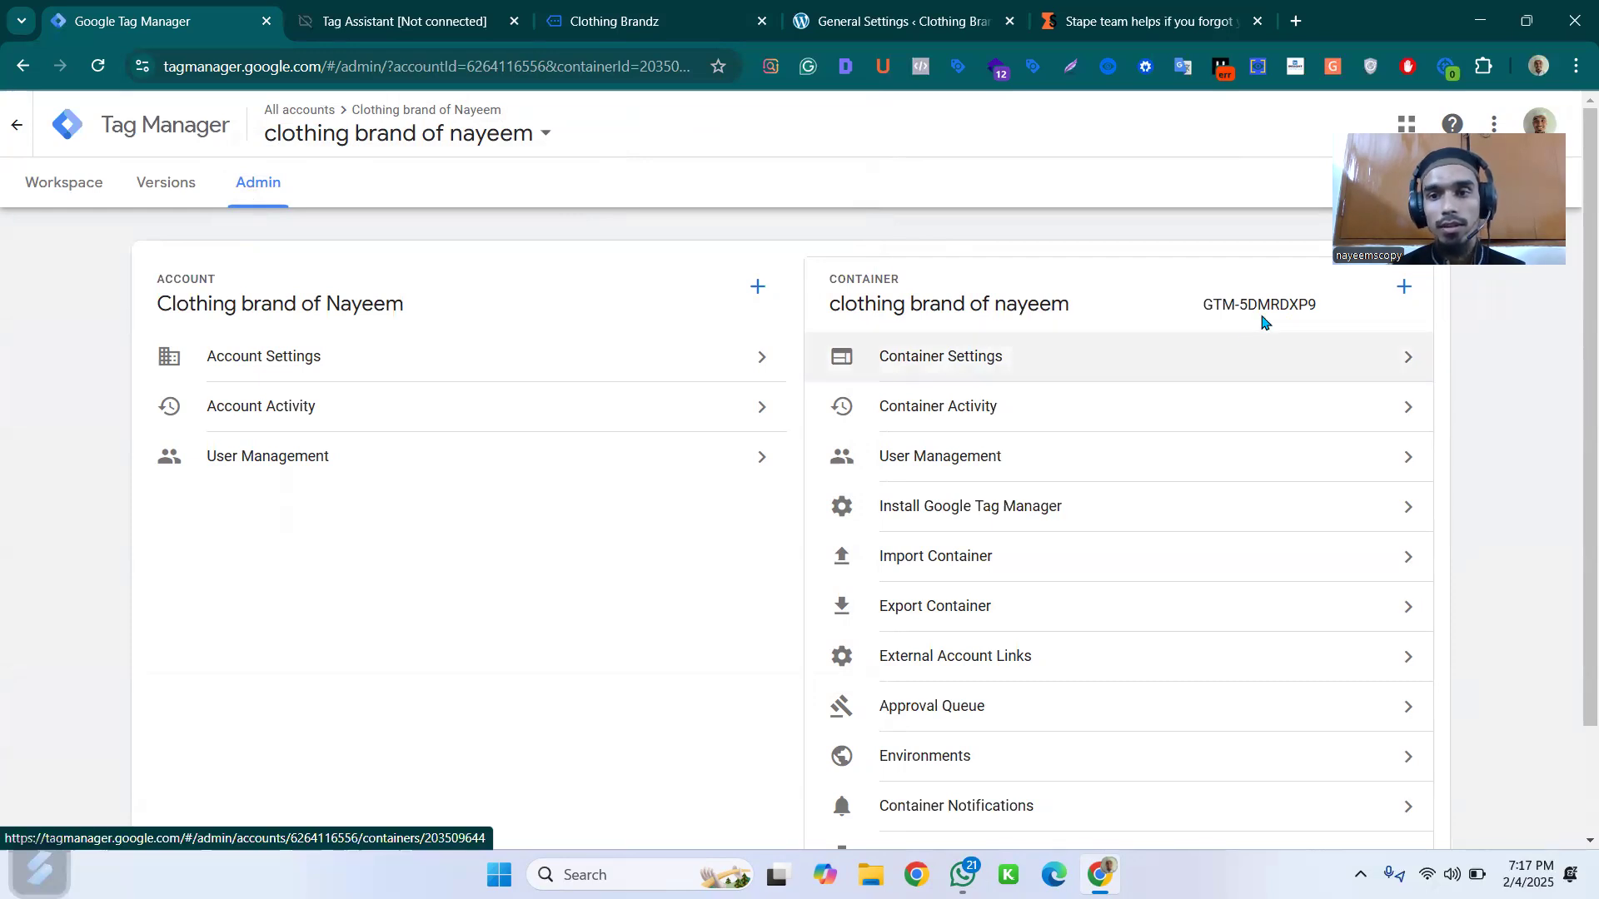
pyautogui.click(1257, 341)
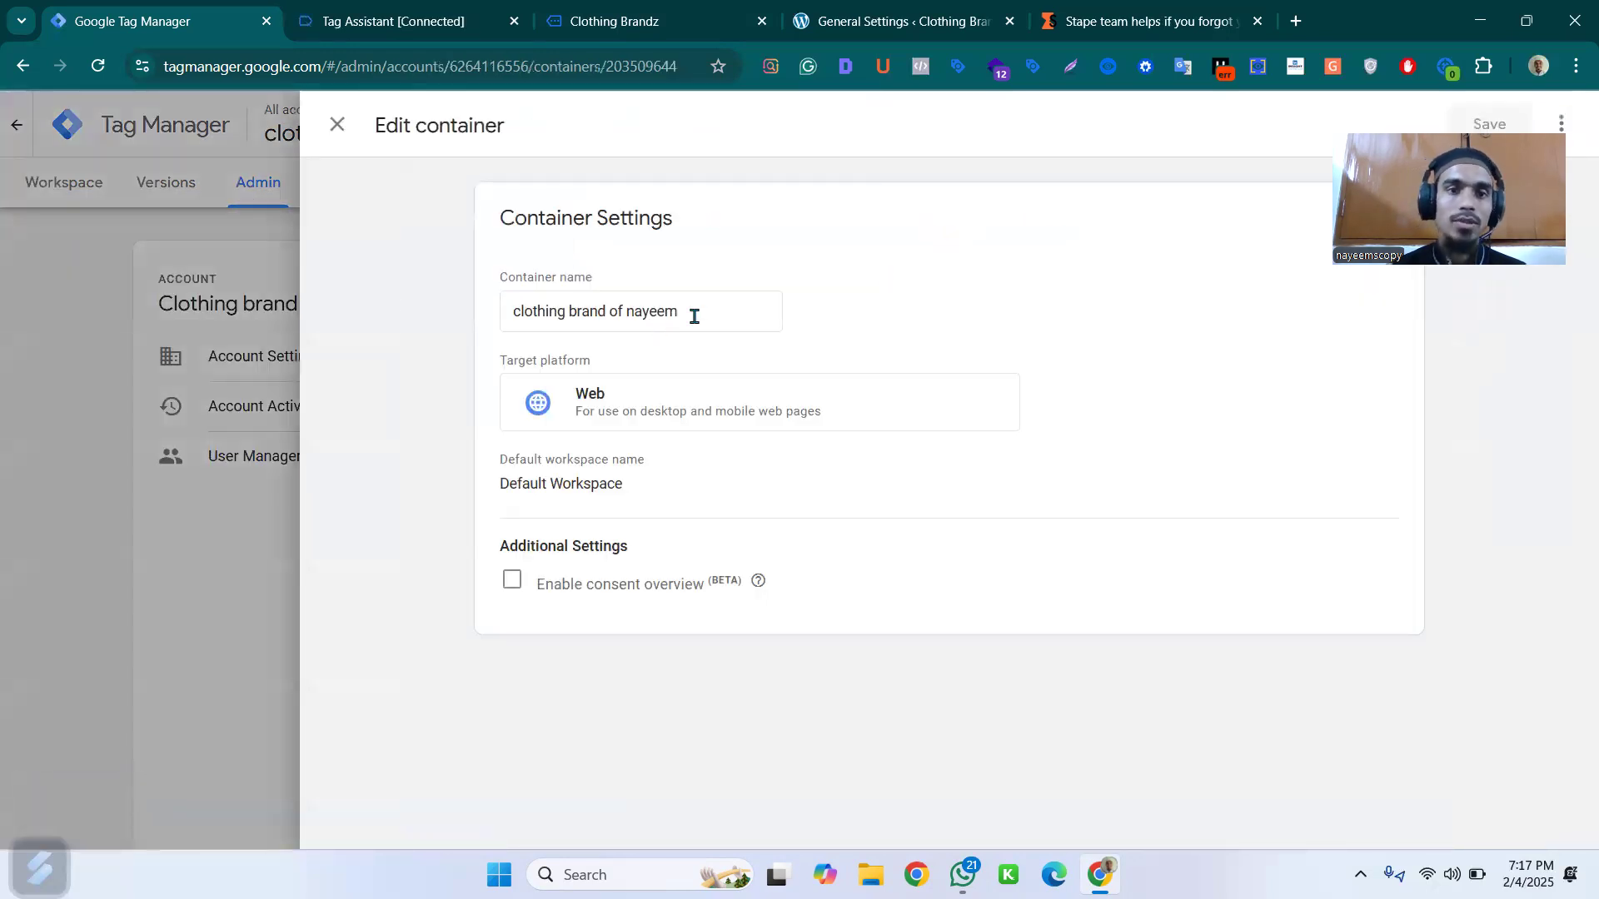
pyautogui.click(690, 318)
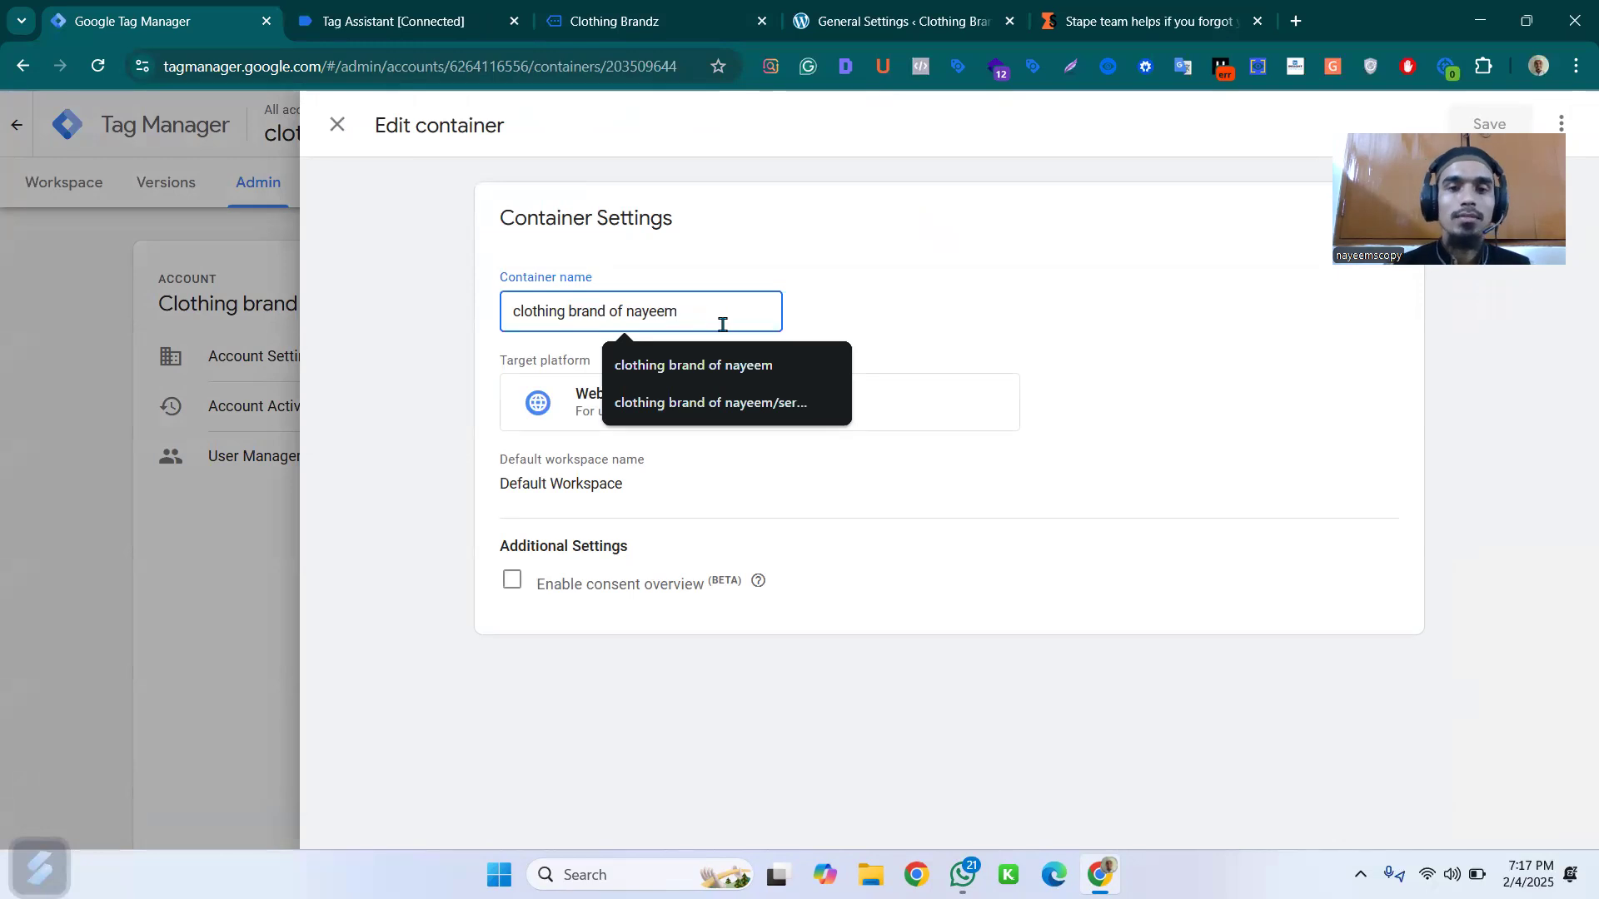
pyautogui.click(730, 403)
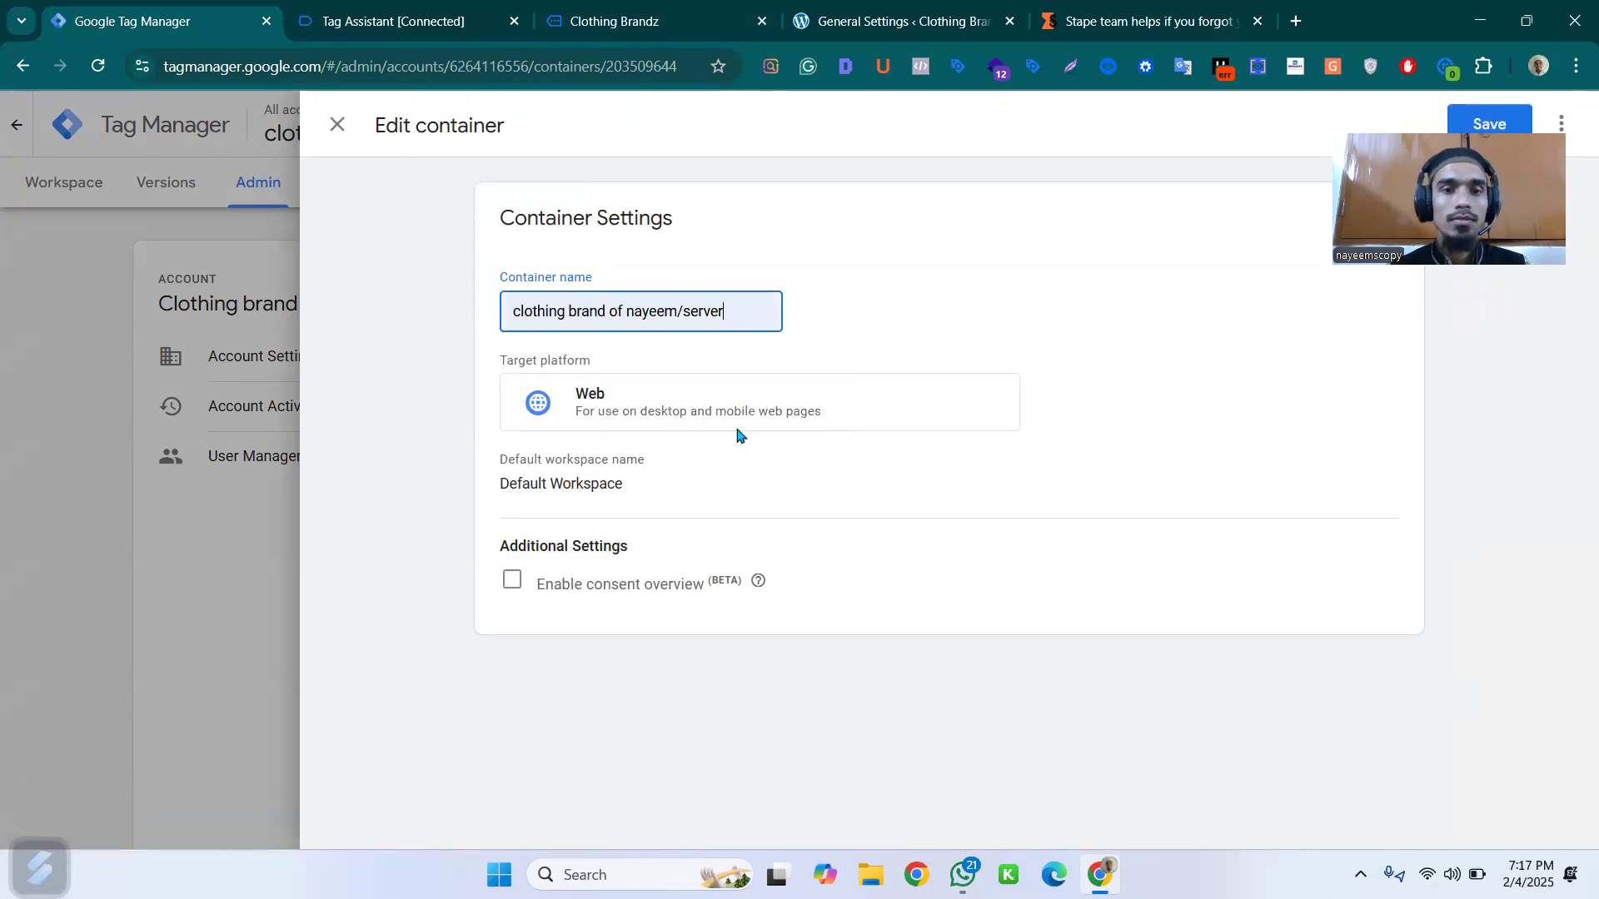
pyautogui.click(842, 424)
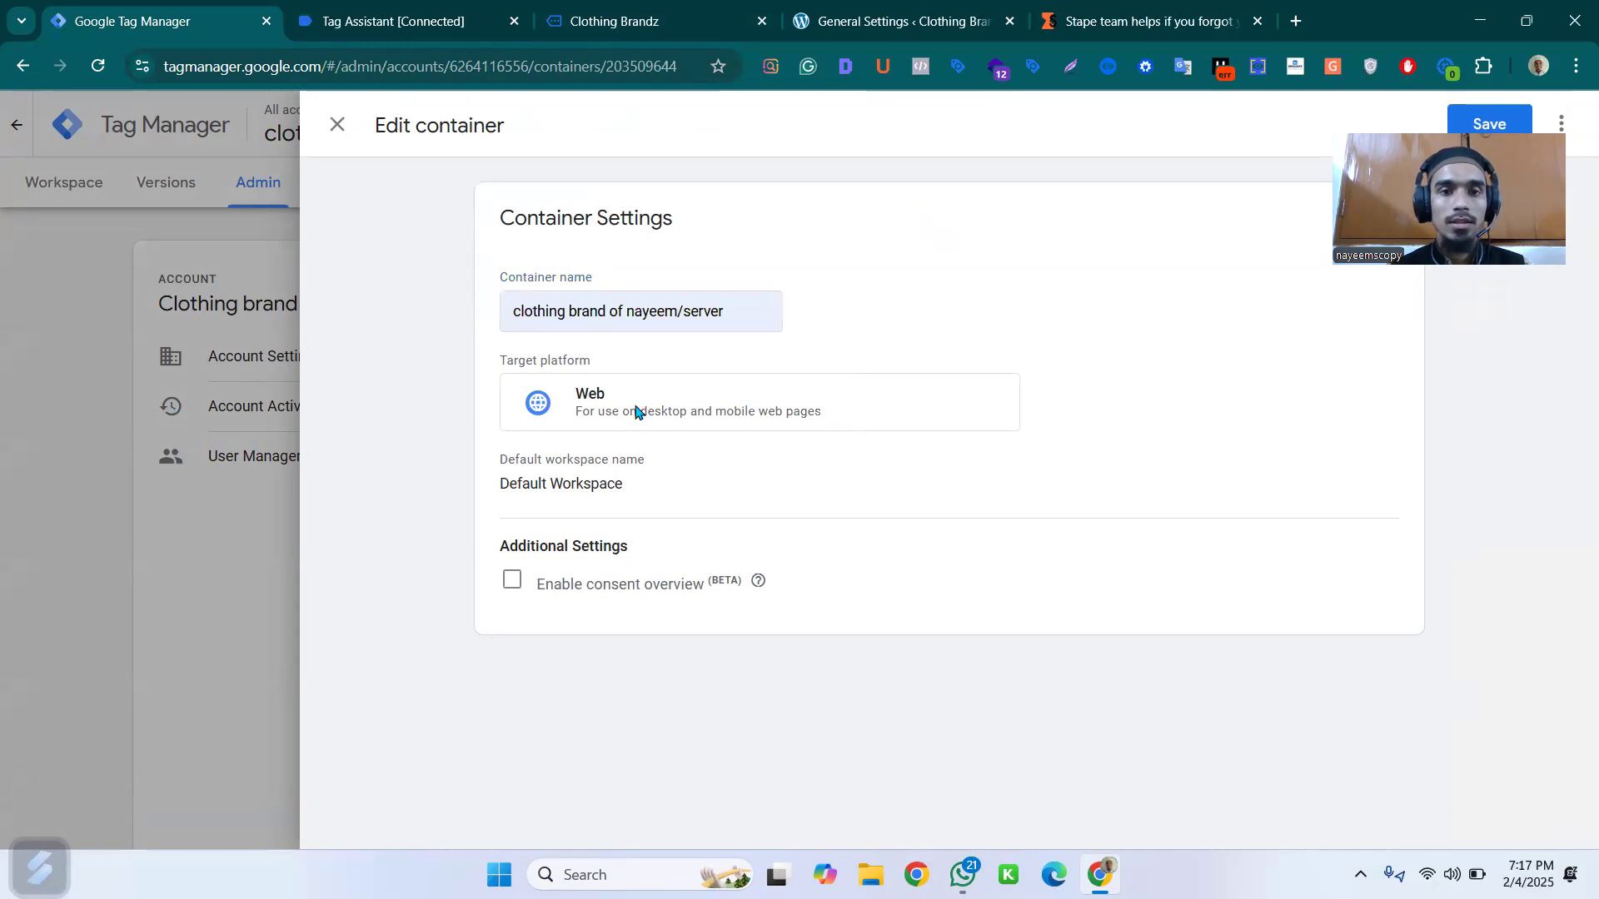
pyautogui.click(338, 124)
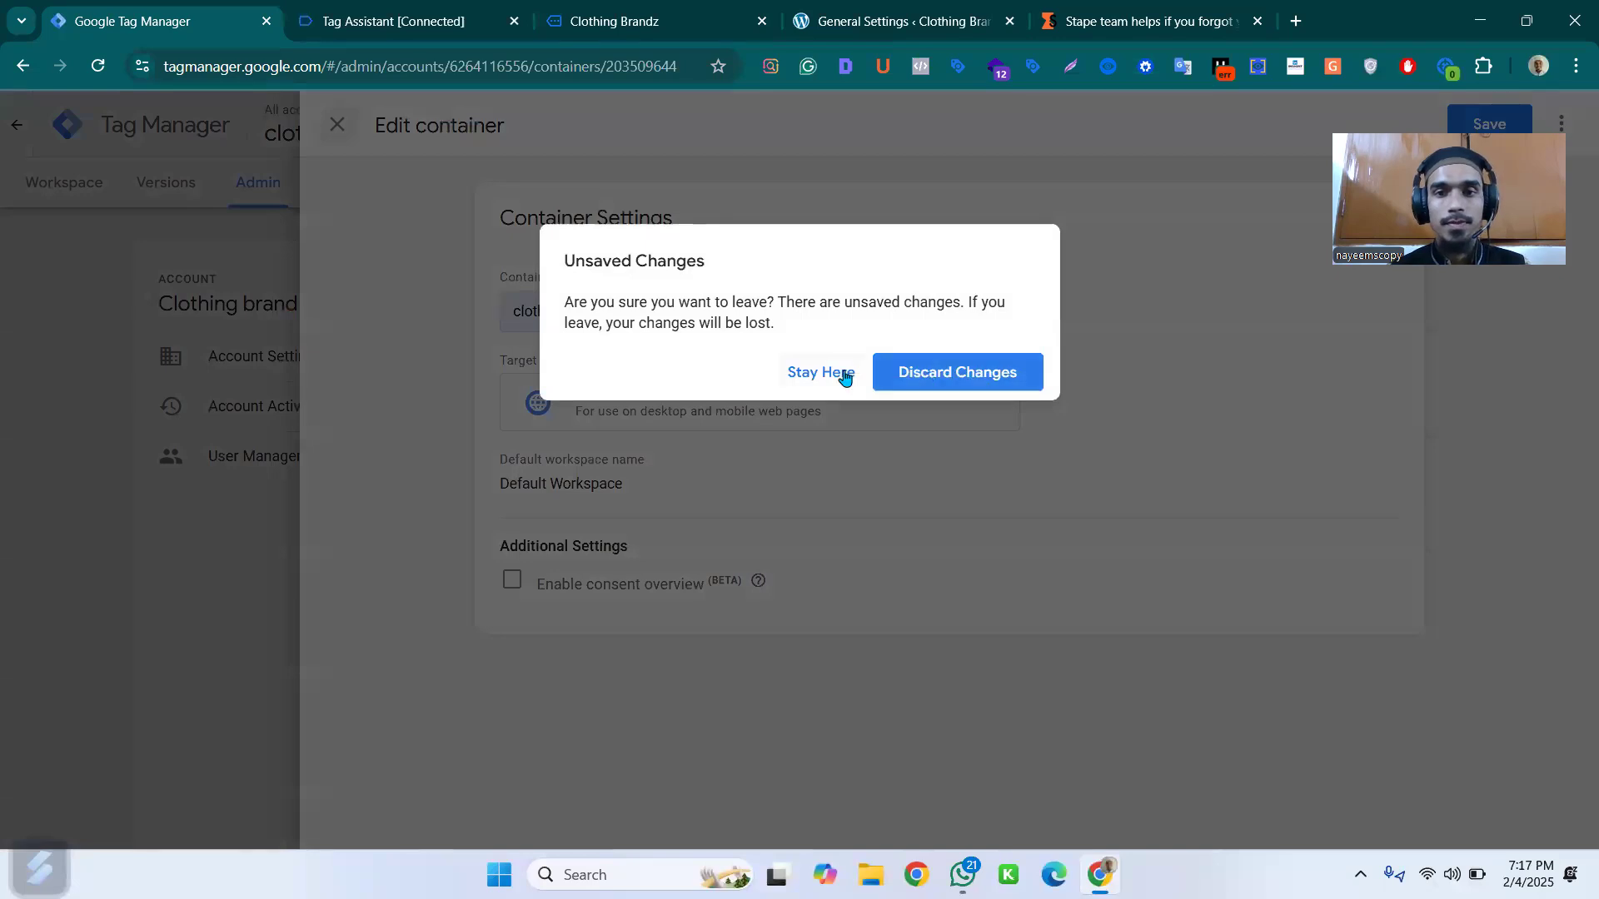
pyautogui.click(283, 310)
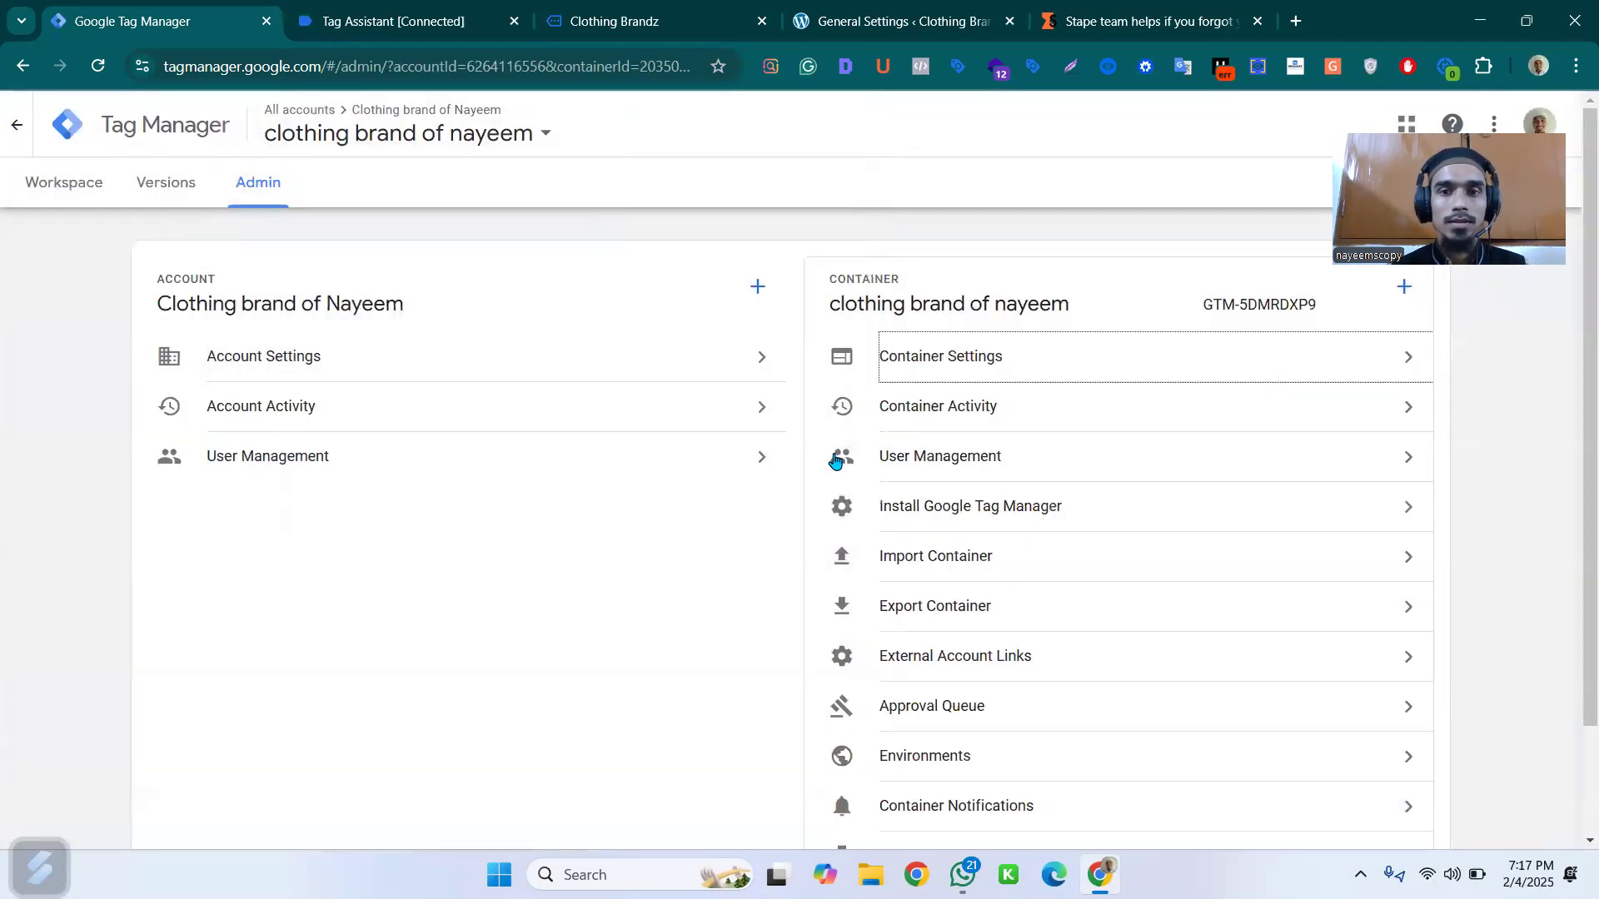
# - Switch back to the clothing brand's server container and open its container settings
pyautogui.click(522, 135)
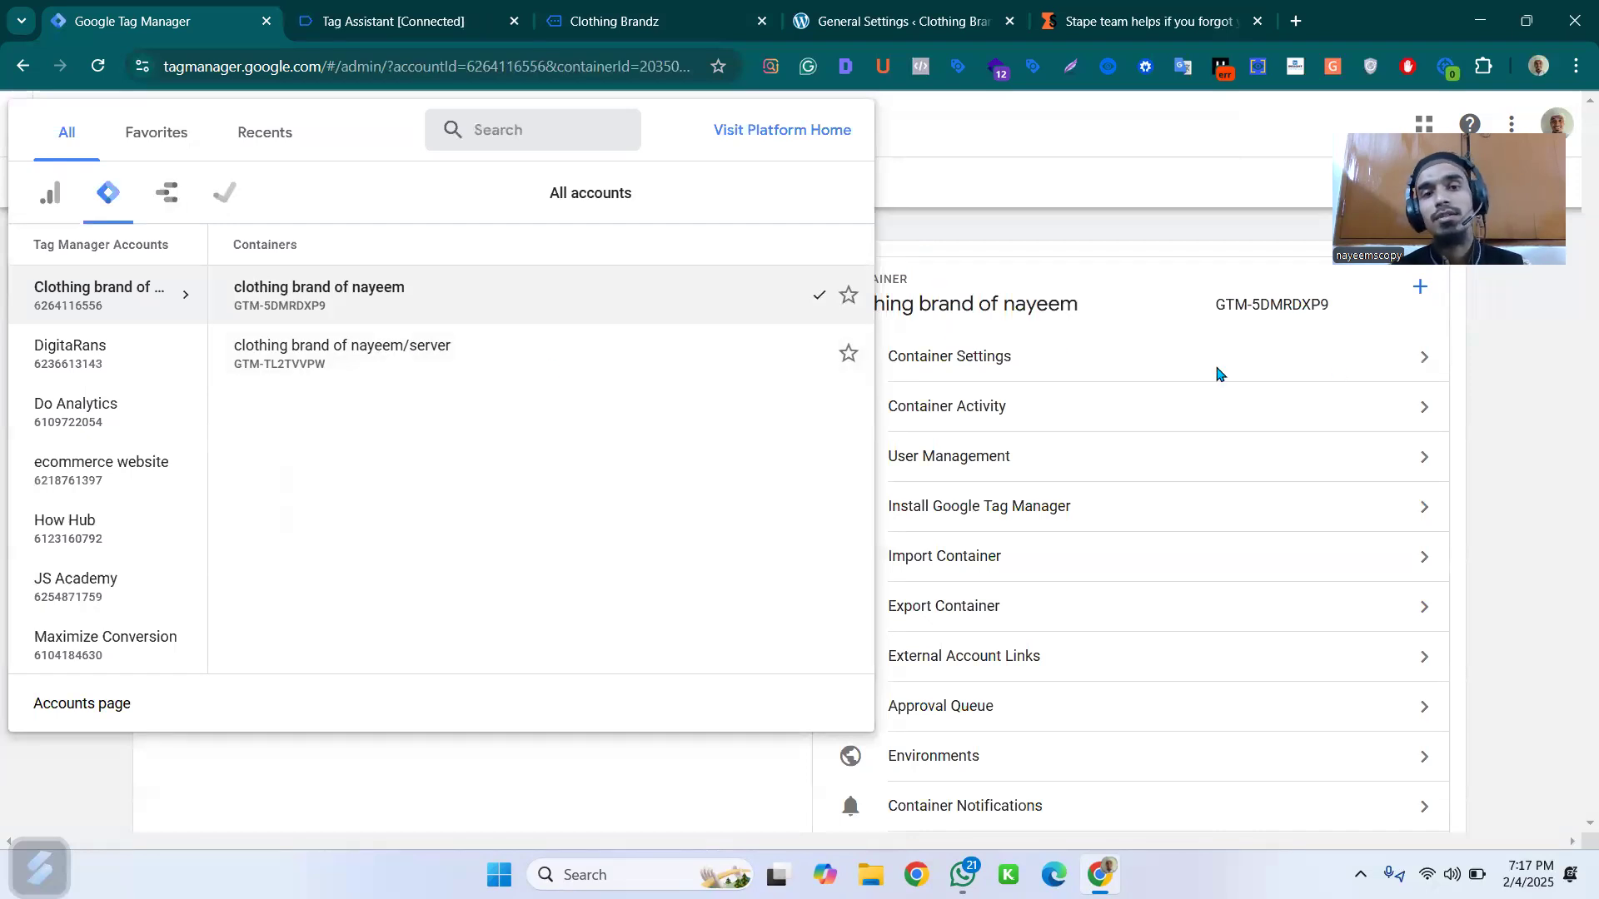
pyautogui.click(653, 347)
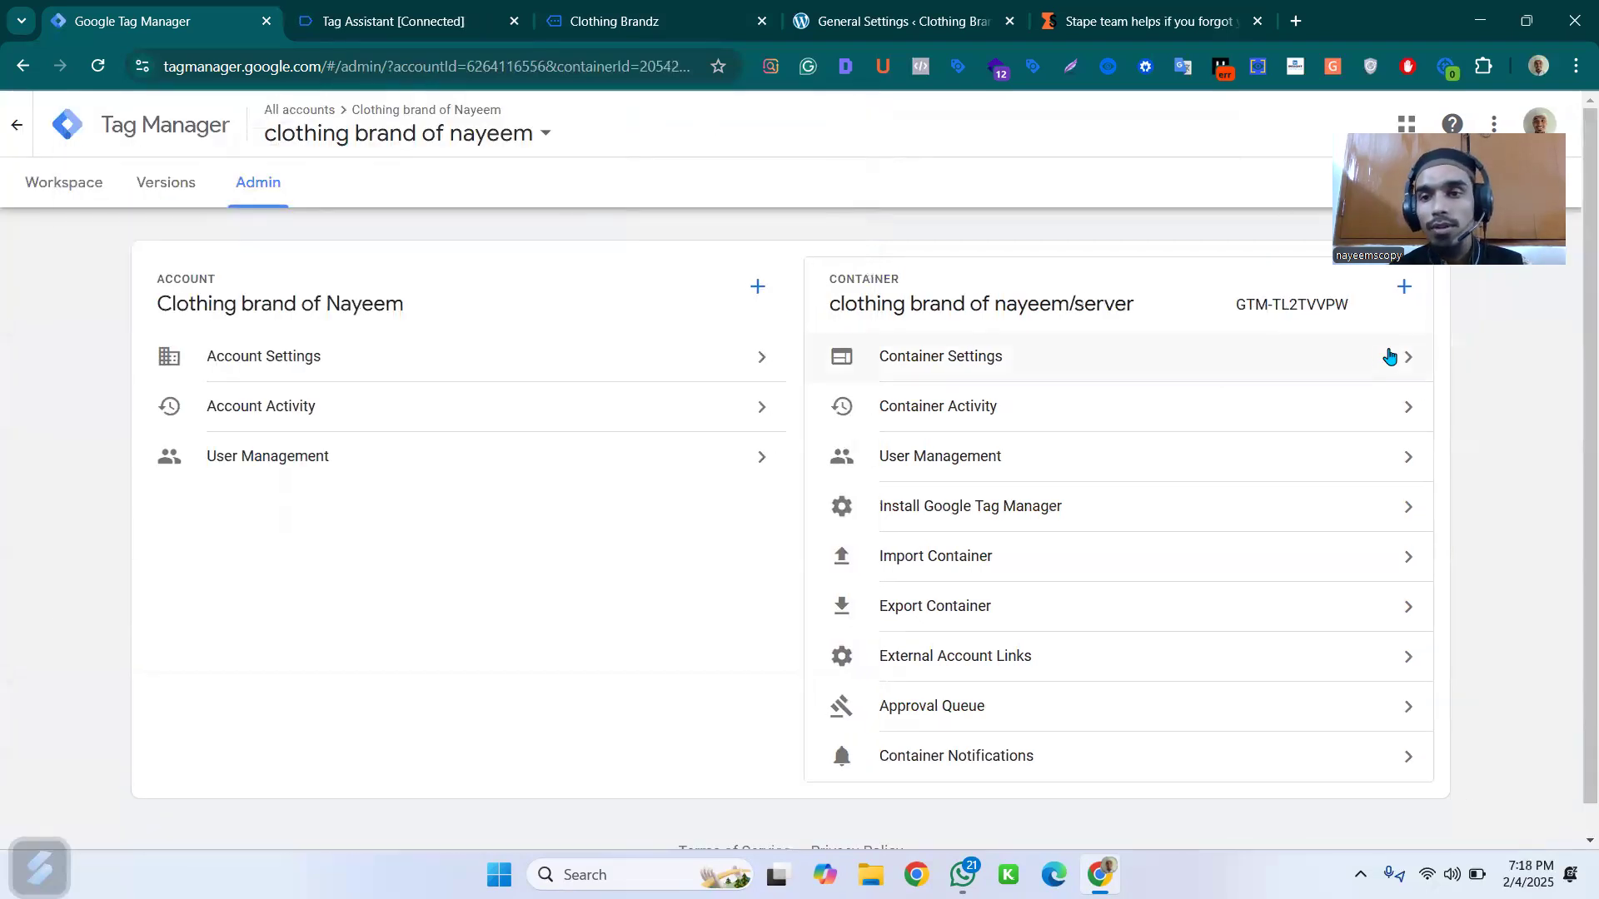
pyautogui.click(1240, 373)
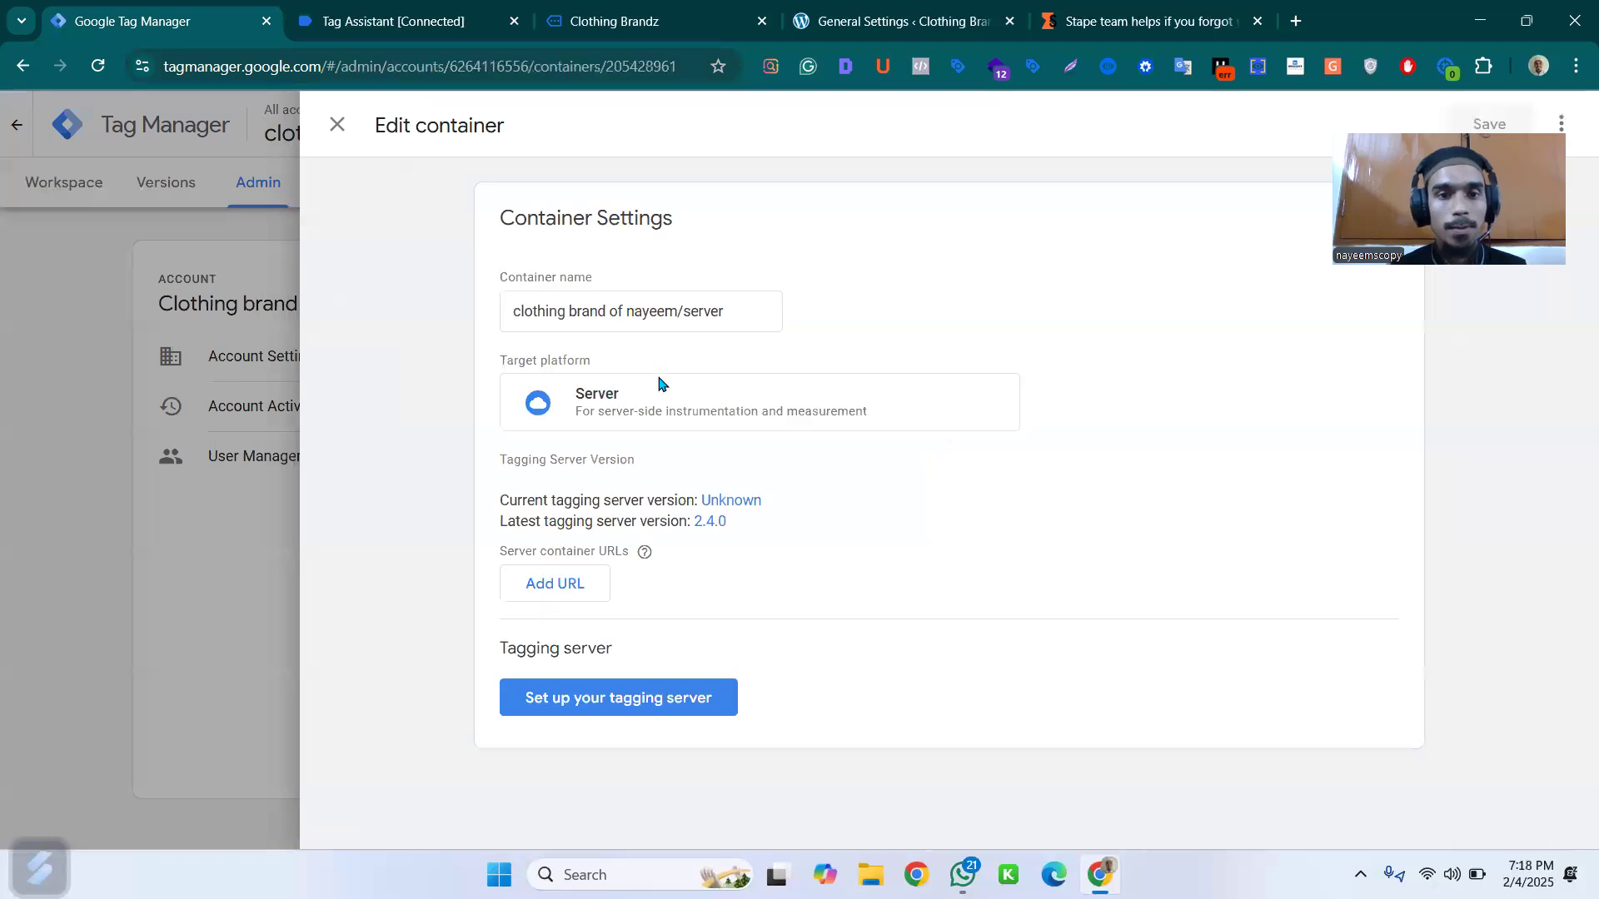
pyautogui.click(760, 315)
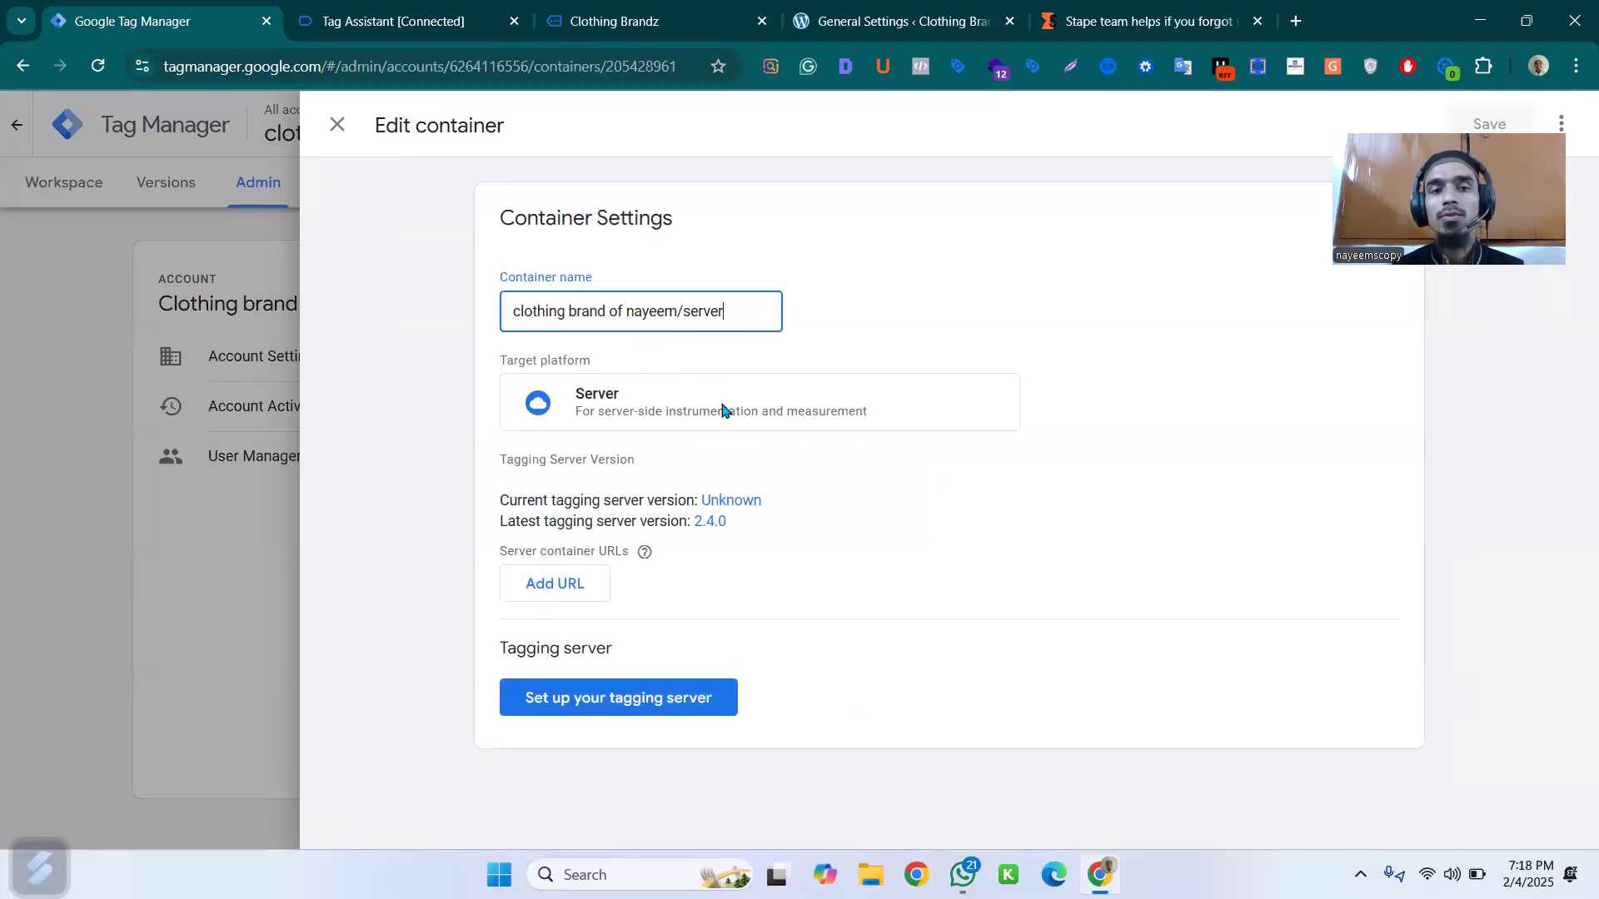
pyautogui.click(614, 618)
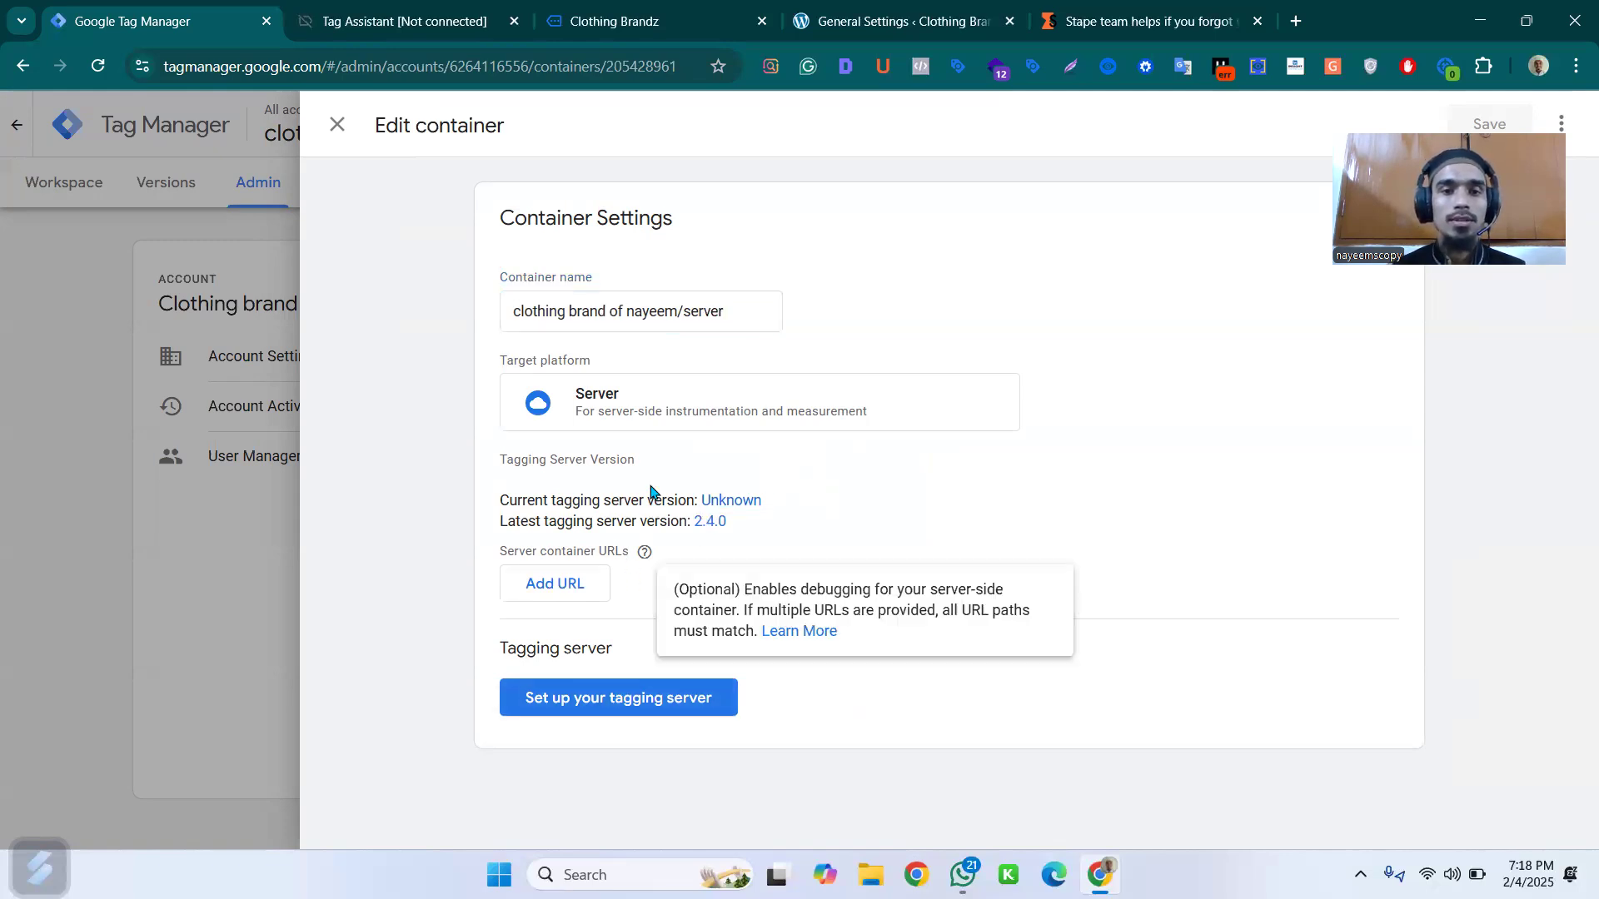
# - Choose manual provisioning for the tagging server and copy the container config string
pyautogui.click(666, 704)
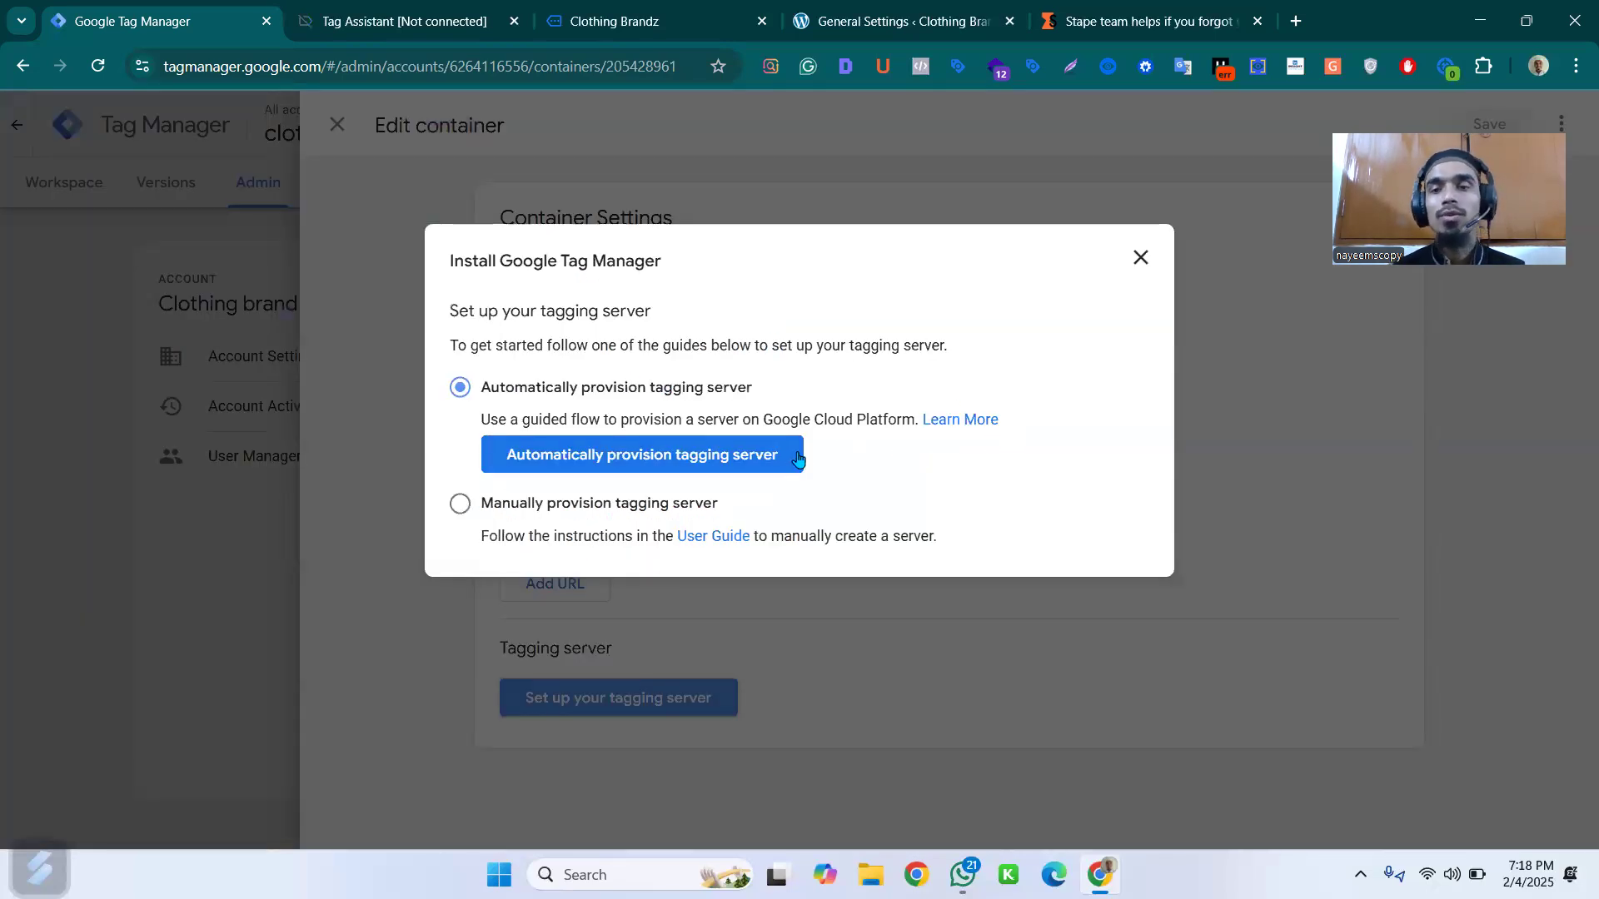
pyautogui.click(460, 506)
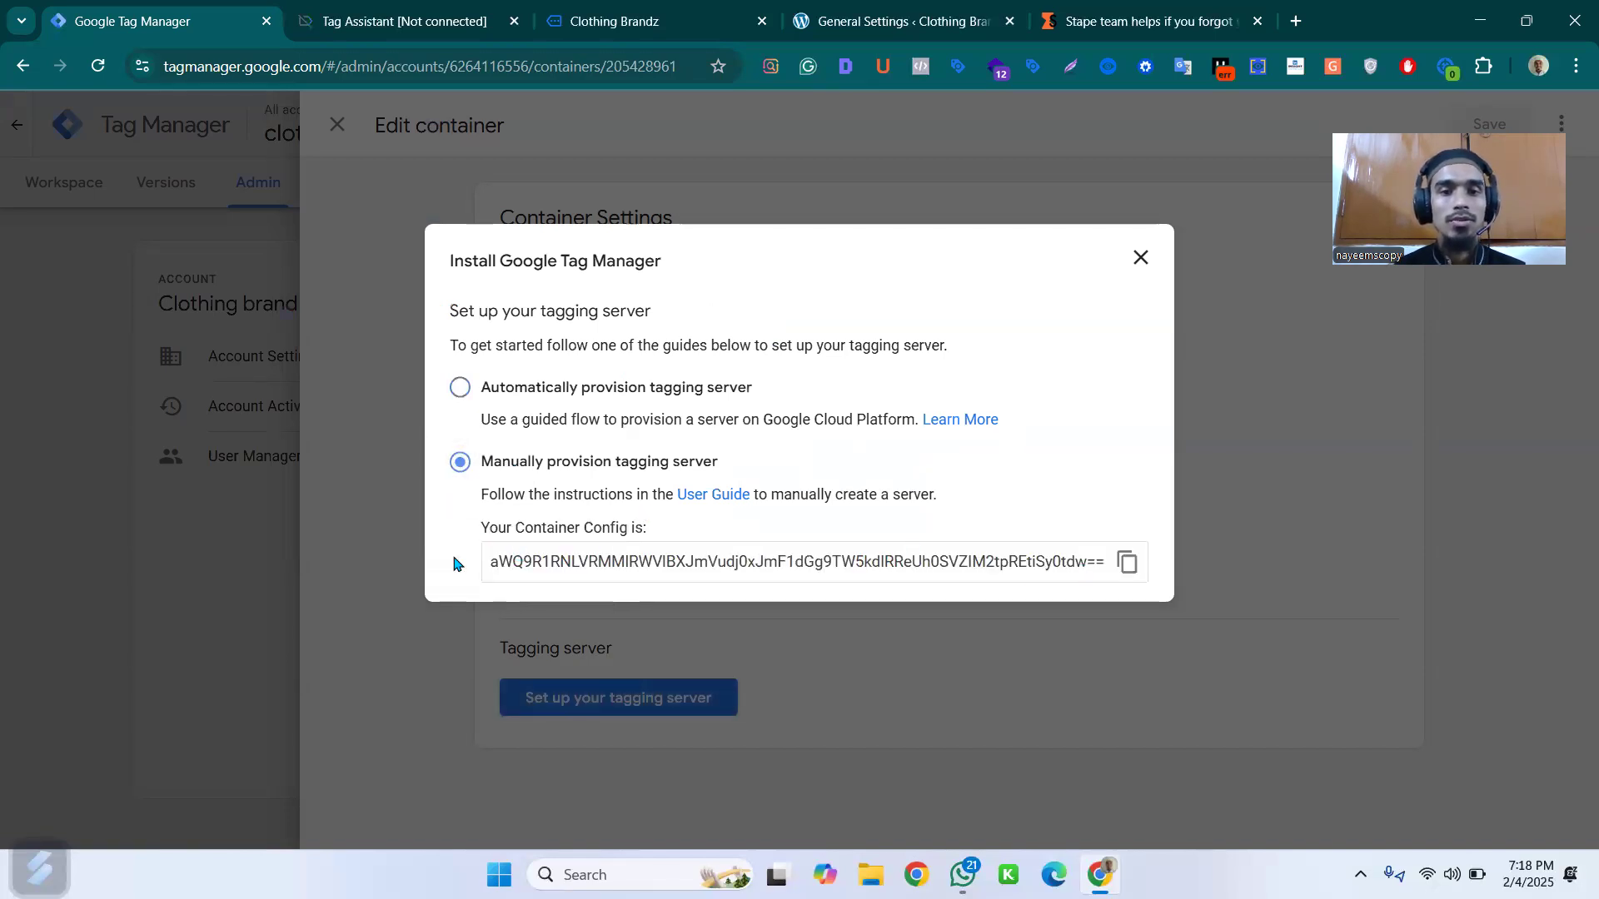
pyautogui.click(1128, 565)
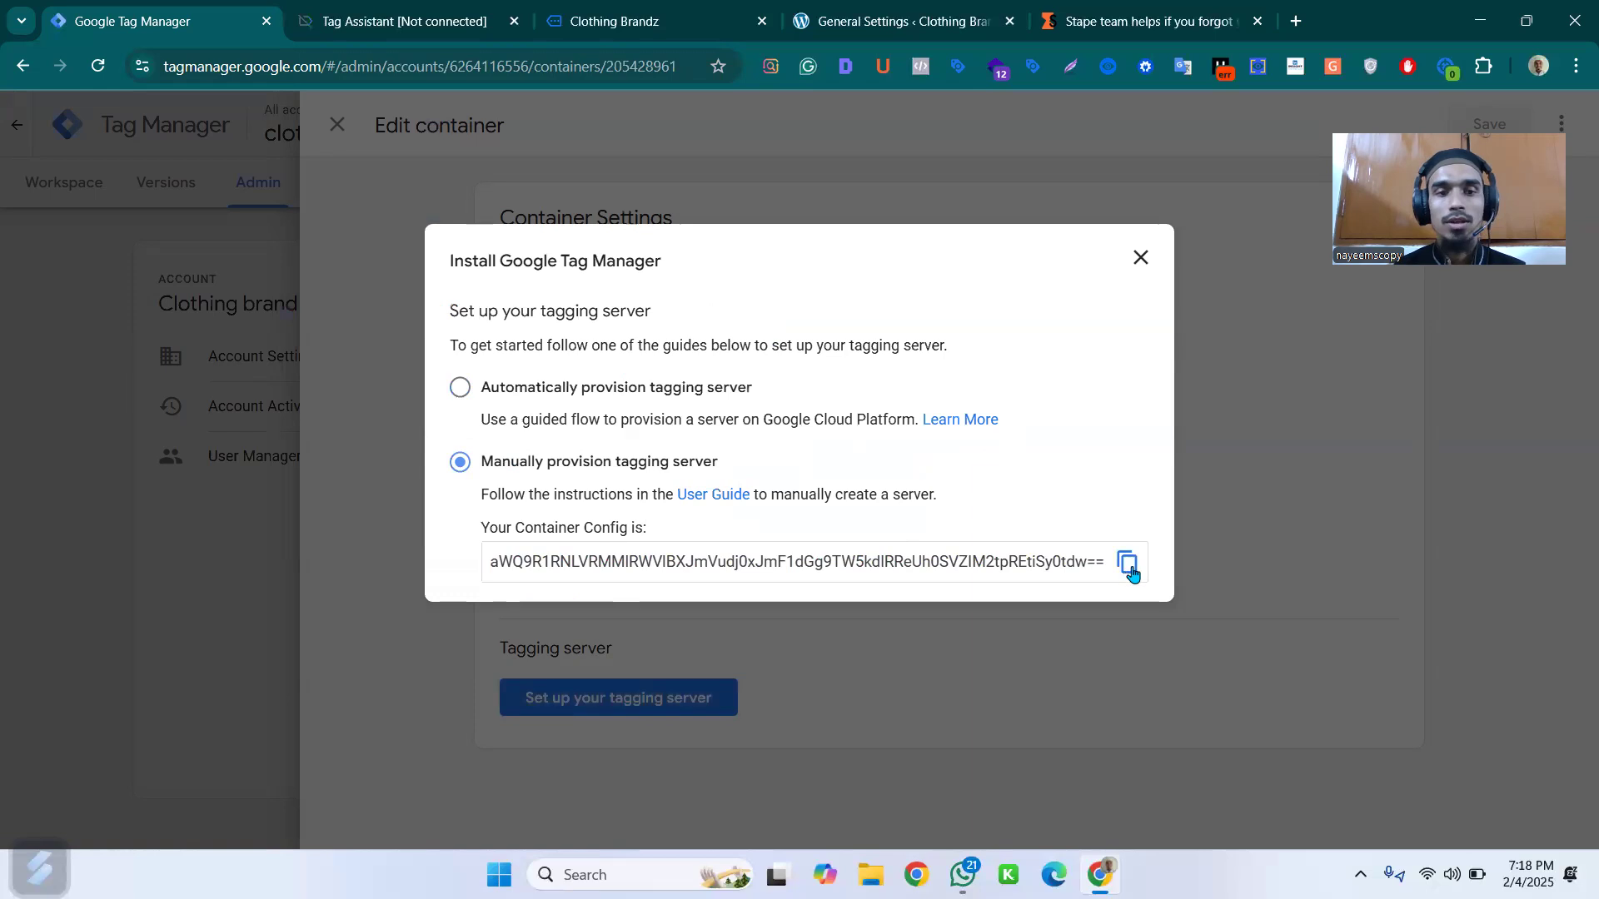
pyautogui.click(1129, 565)
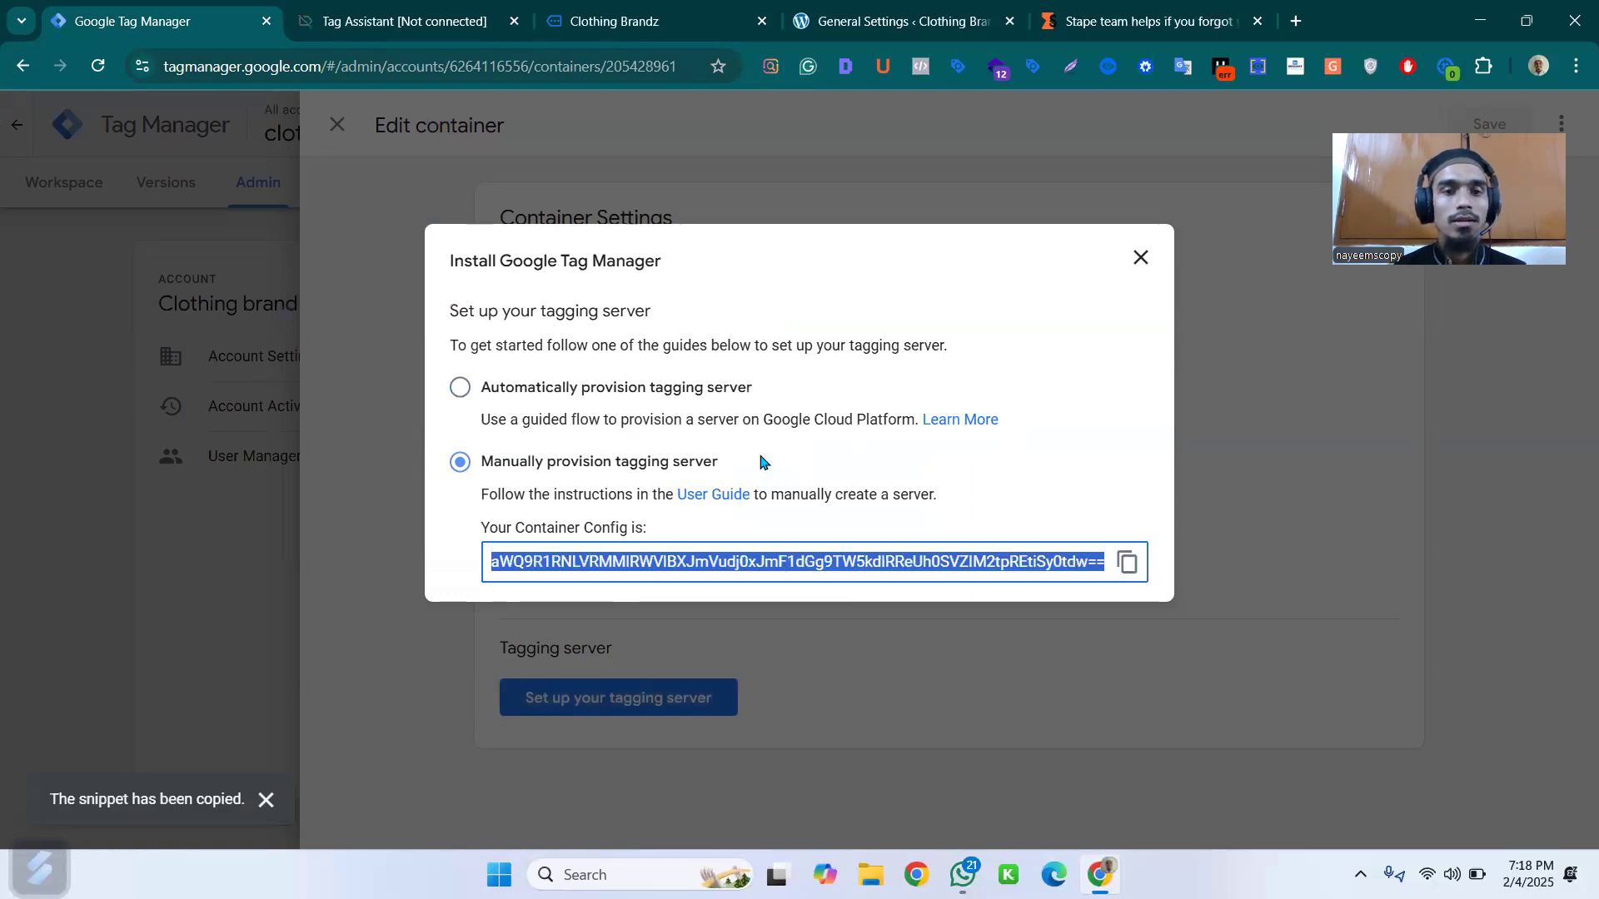
# - Switch to the browser tab showing Stape's password reset page and search Google there for stape.io
pyautogui.click(1149, 22)
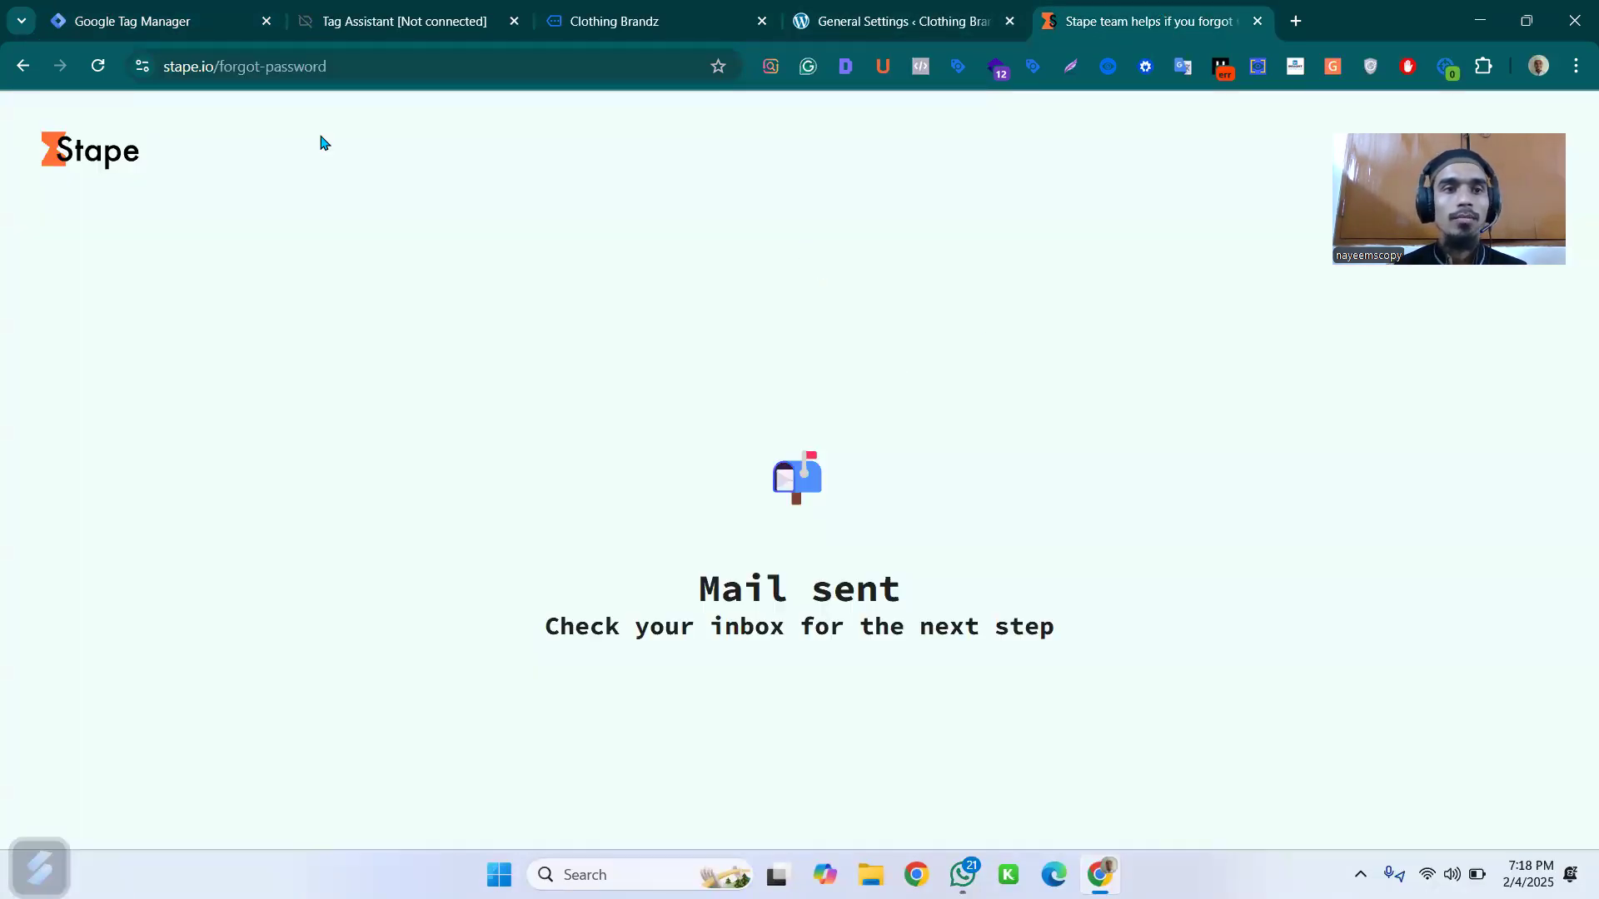
pyautogui.click(455, 66)
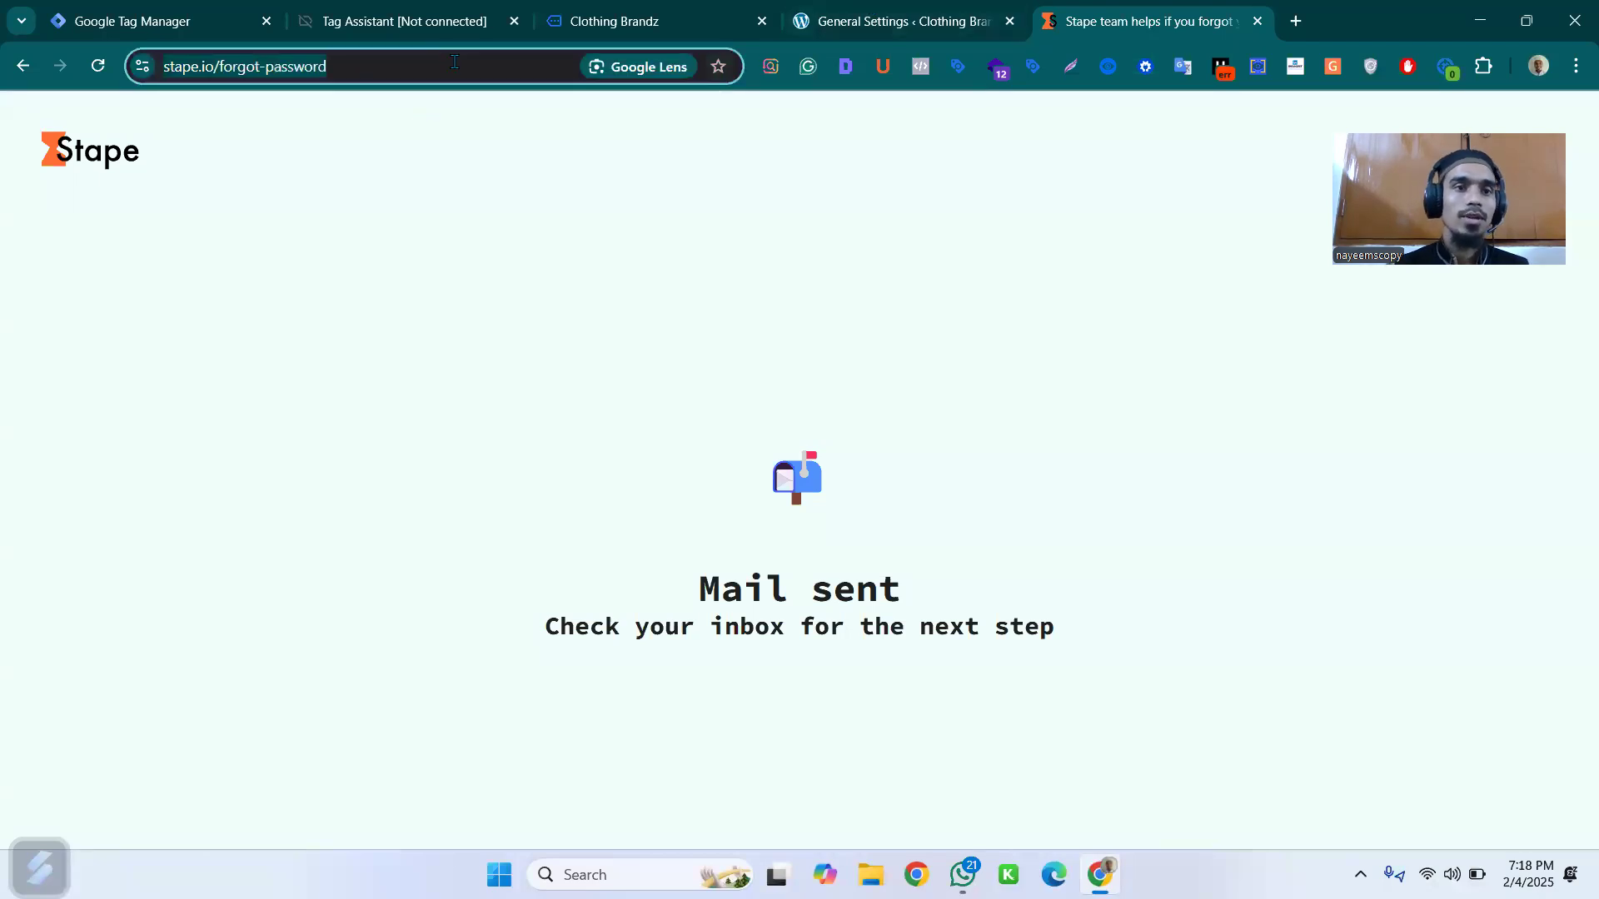
pyautogui.write('ste')
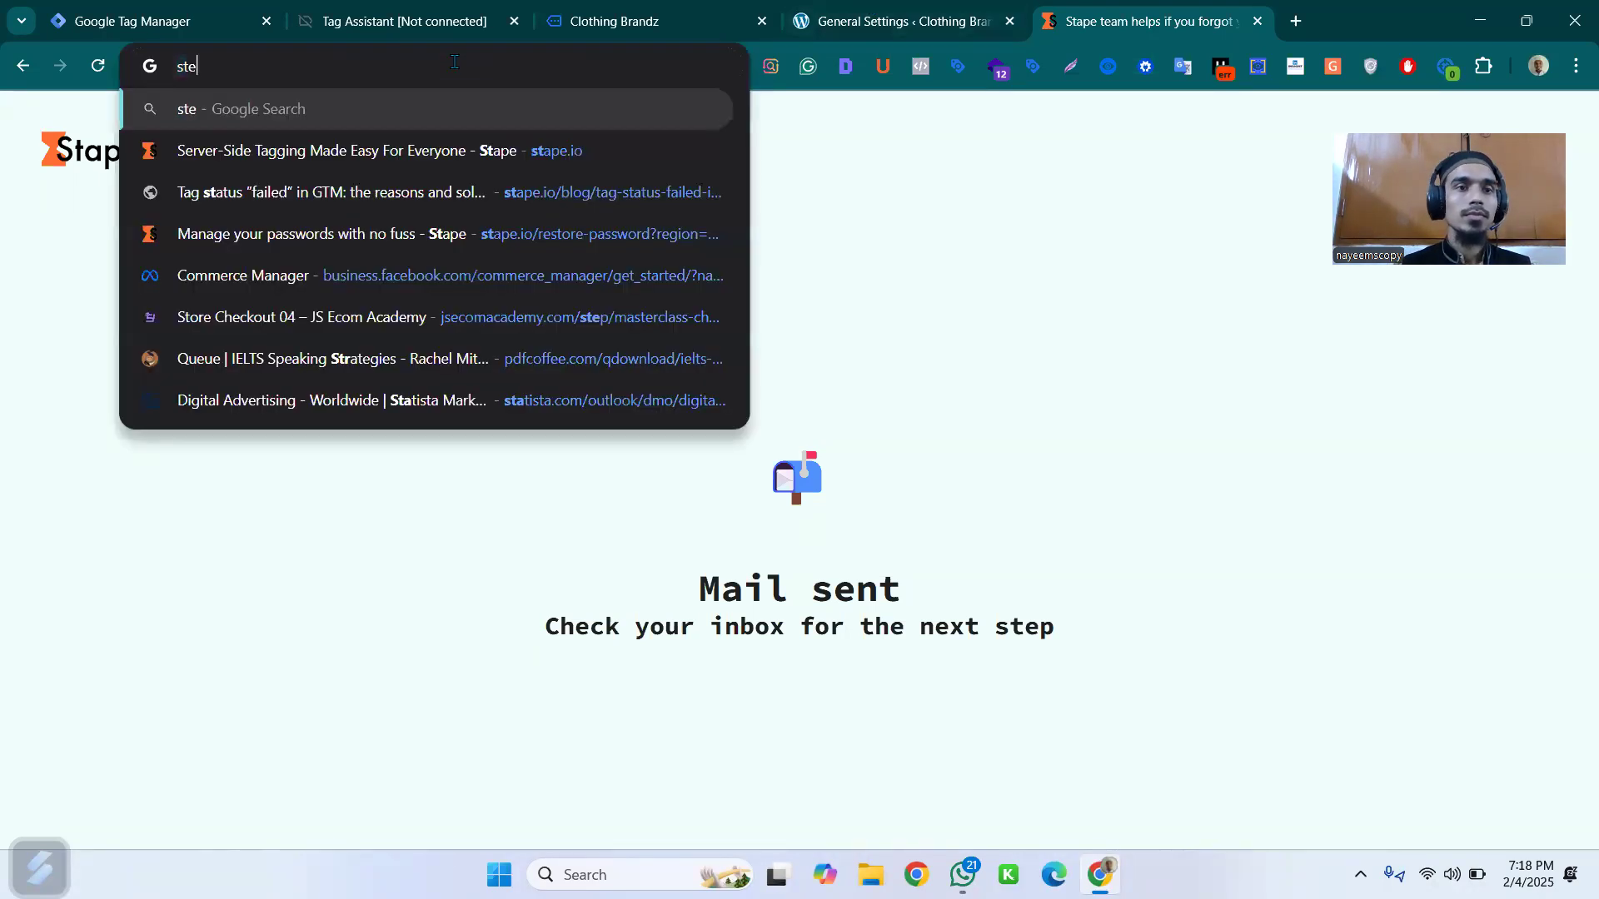
pyautogui.press('Return')
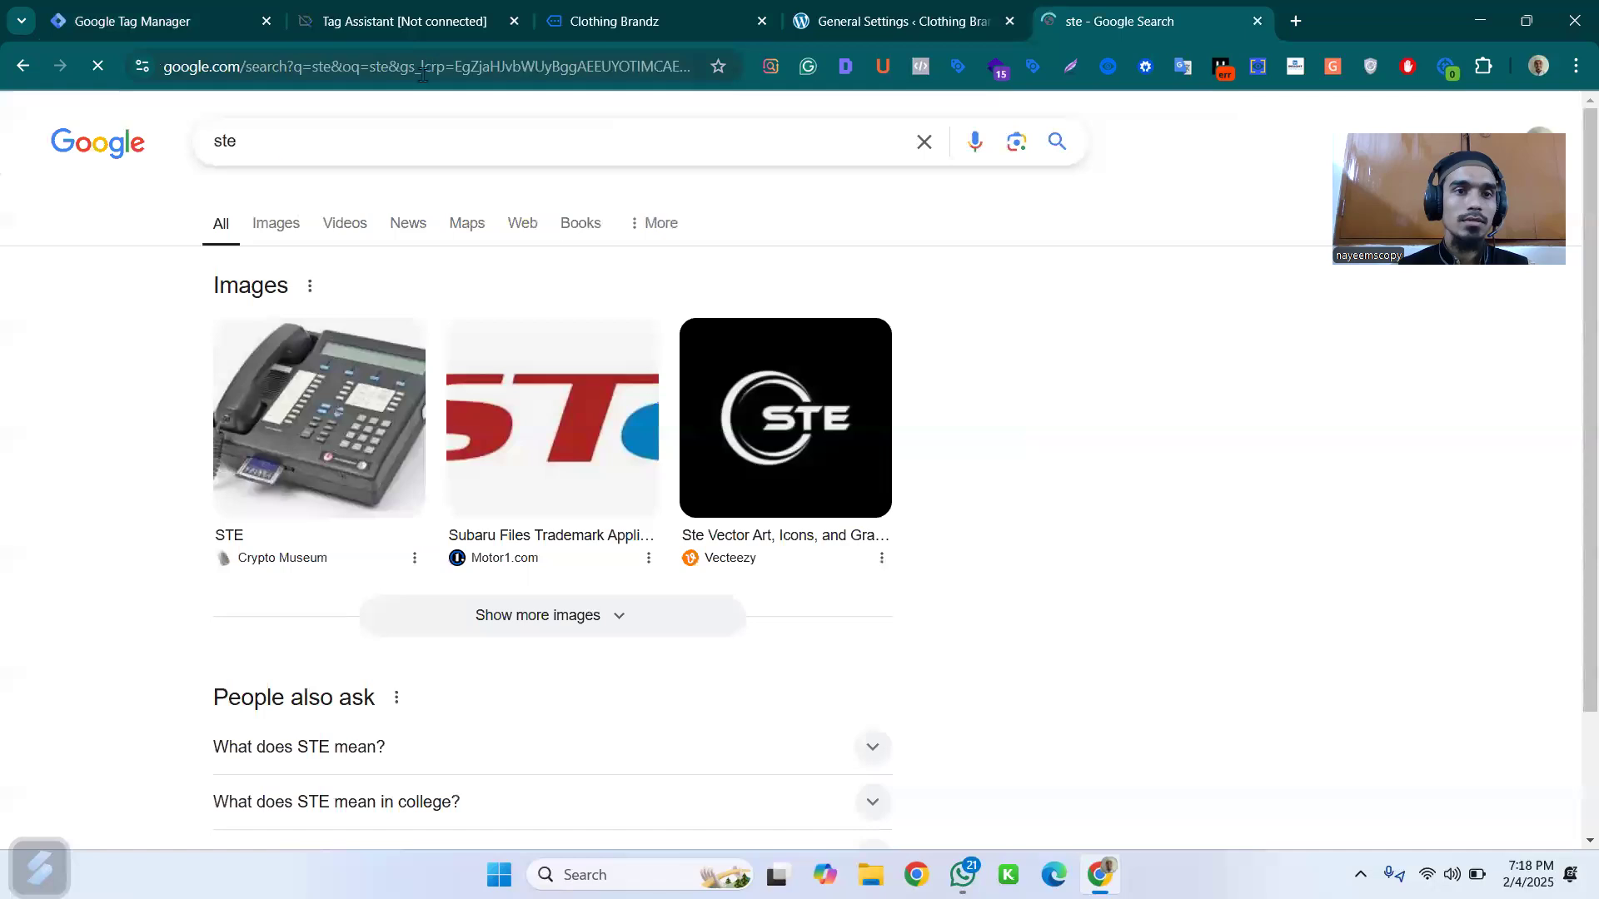
pyautogui.click(289, 140)
pyautogui.press('BackSpace')
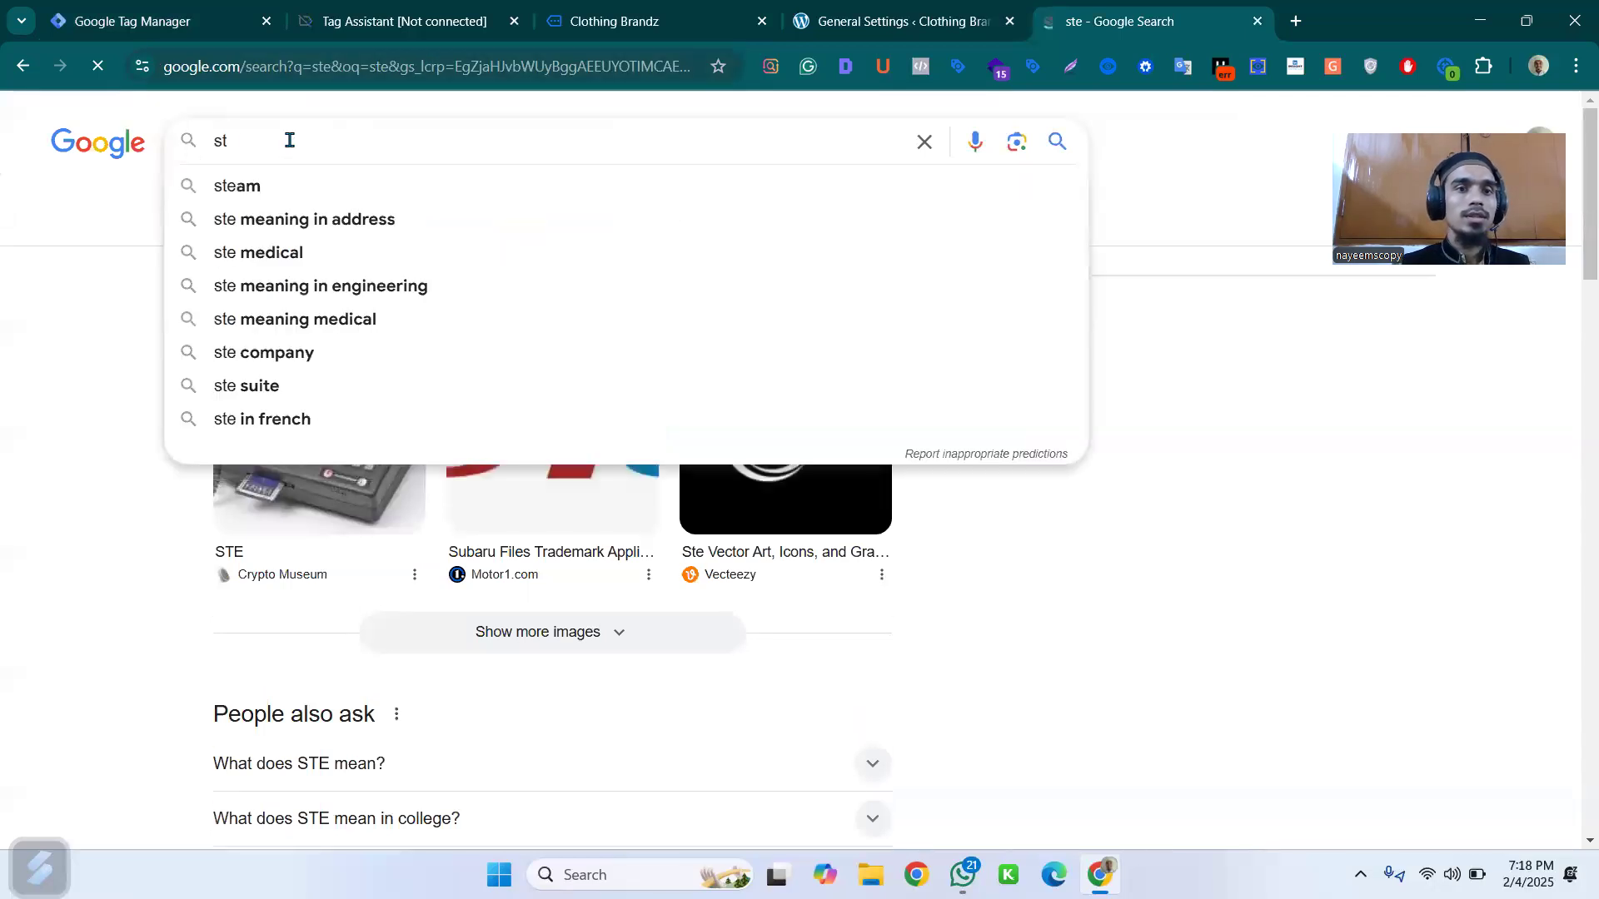
pyautogui.write('ape')
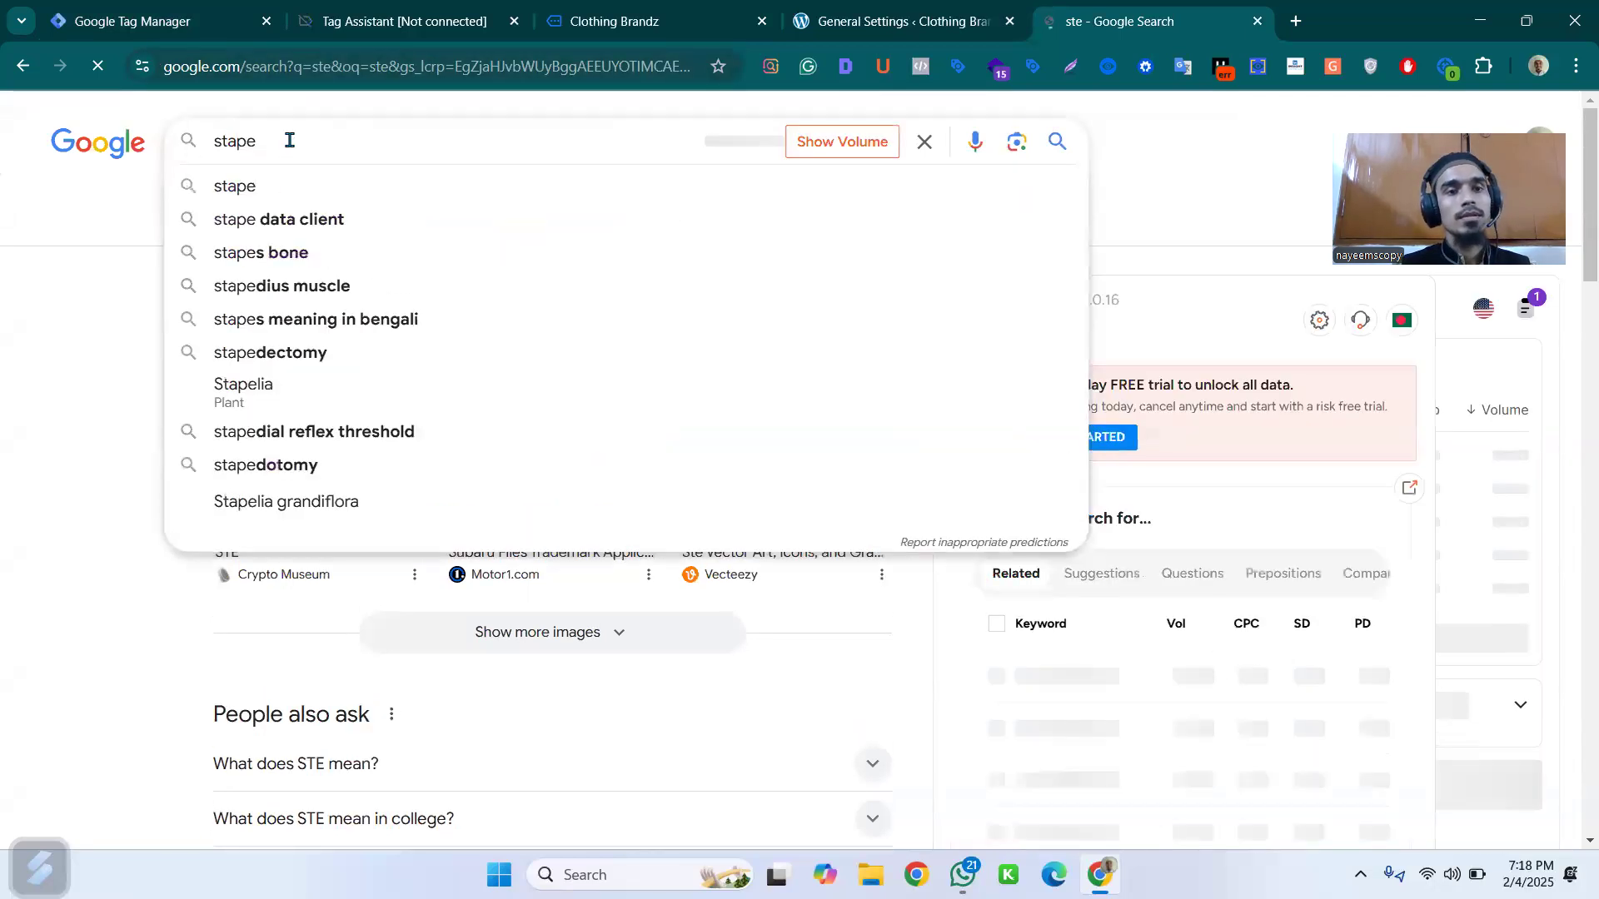
pyautogui.write('.io')
pyautogui.press('Return')
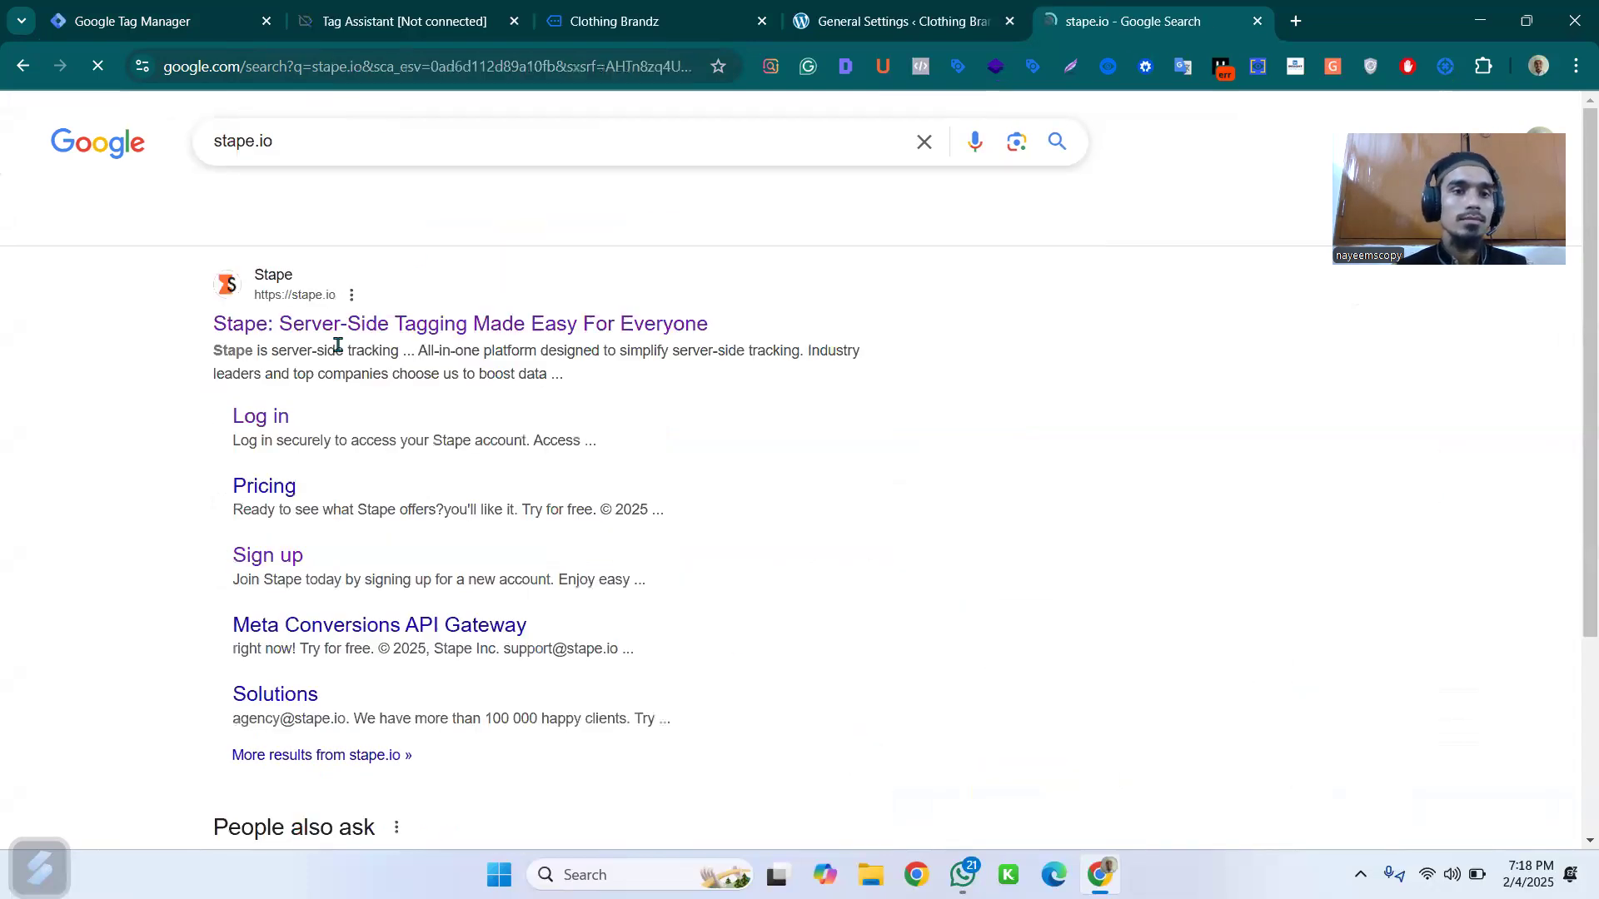
# - Open the Stape site from the search results and start creating an sGTM container from the dashboard
pyautogui.click(253, 324)
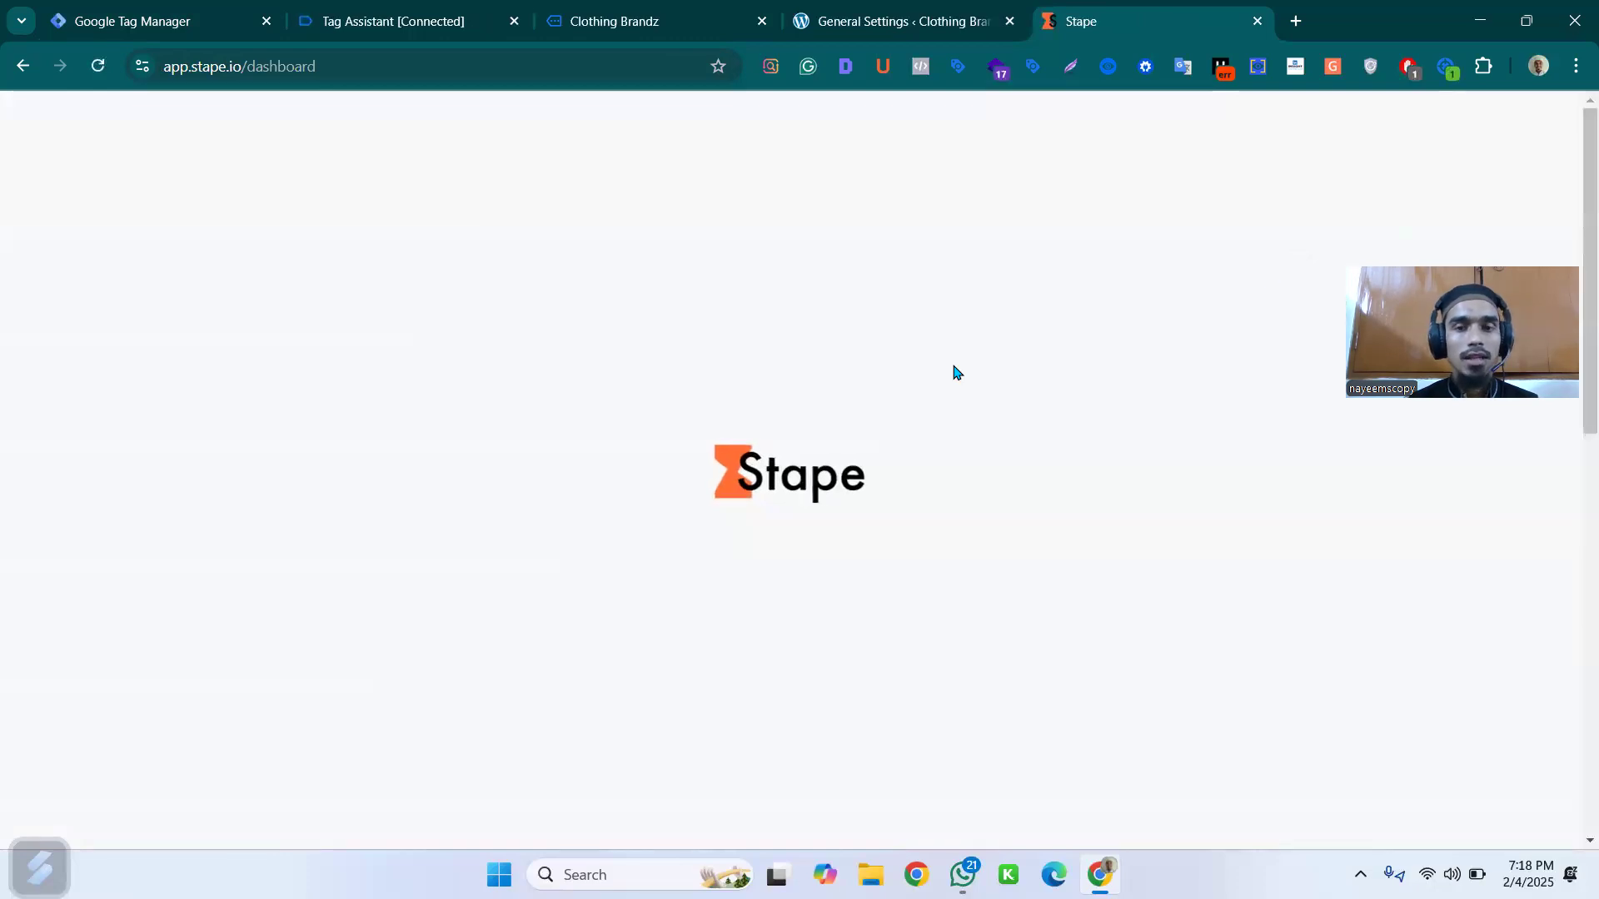
pyautogui.scroll(-3, 957, 392)
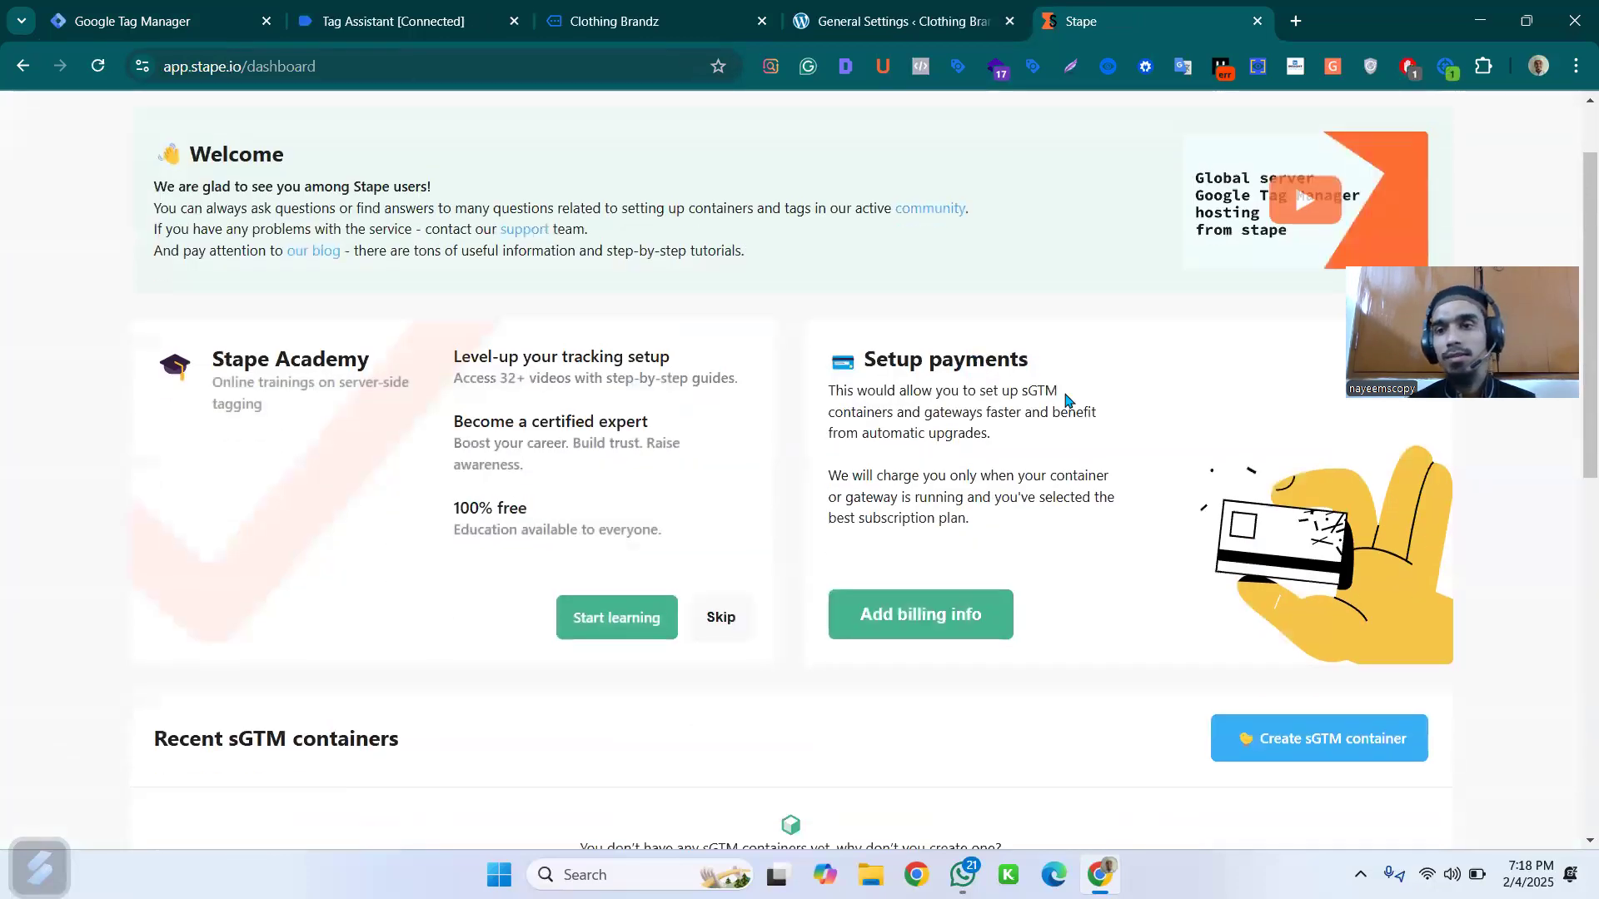
pyautogui.scroll(-1, 262, 252)
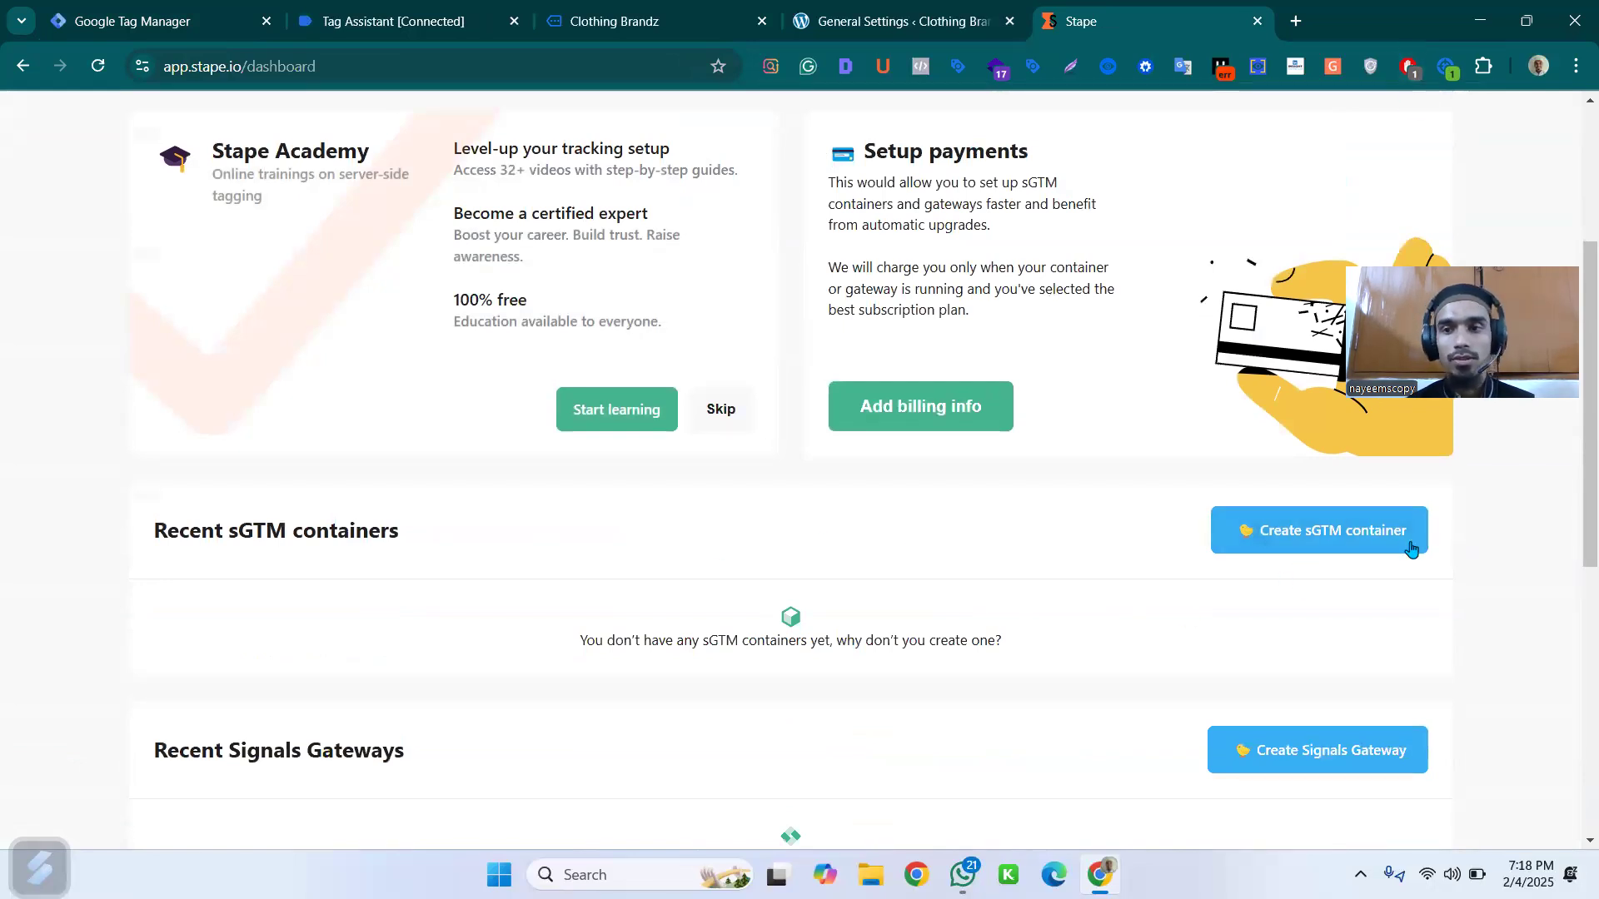
pyautogui.click(1330, 547)
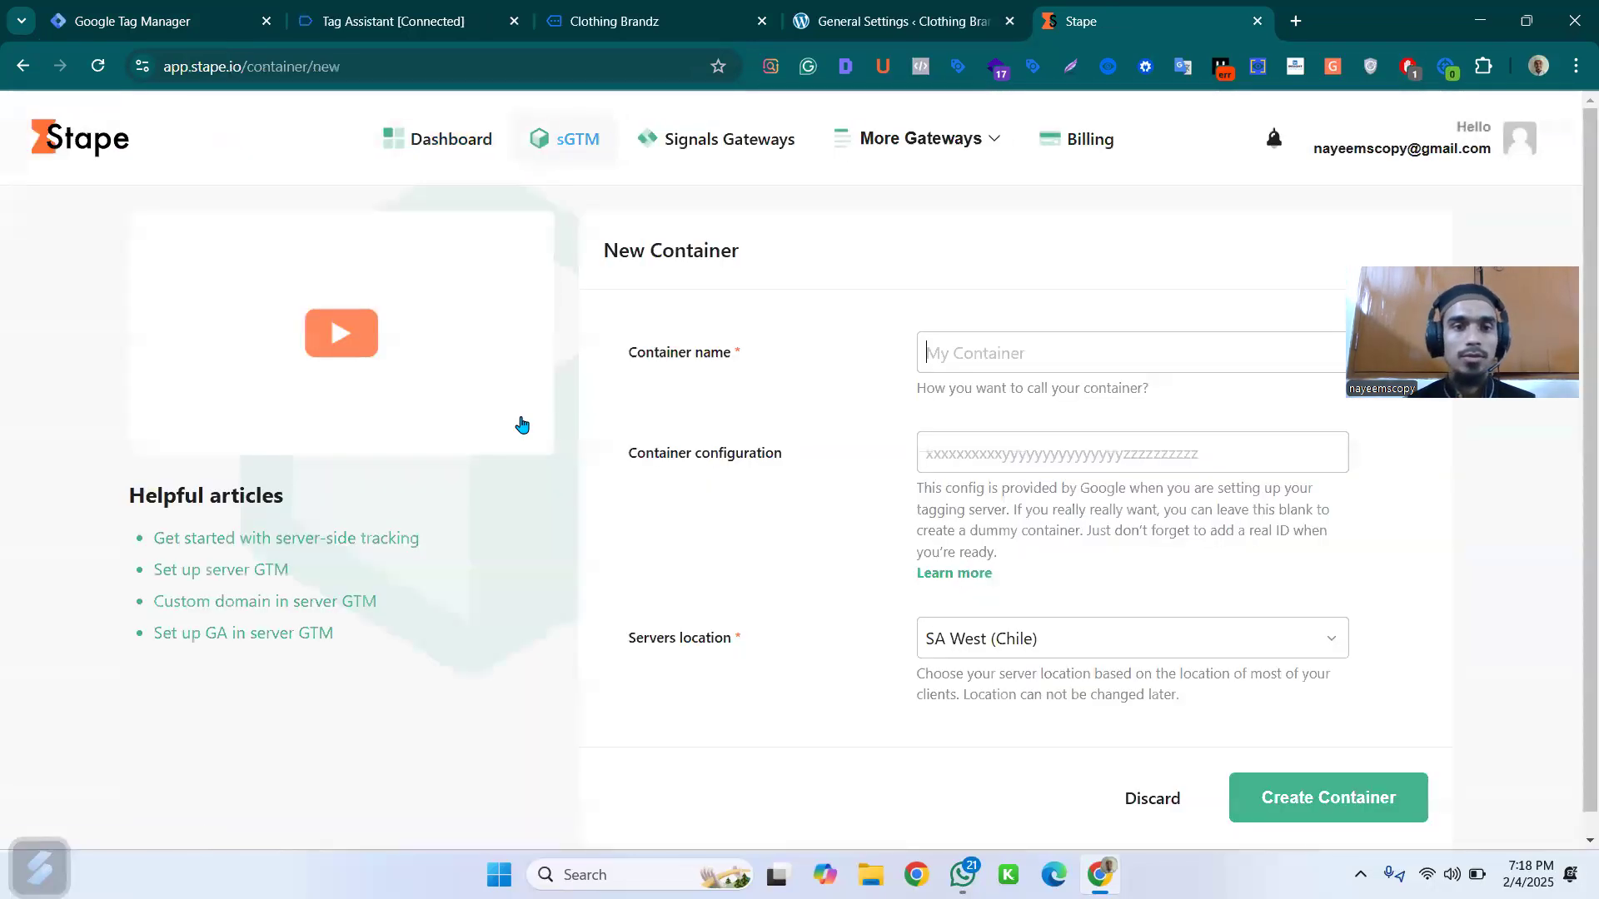
# - Name the new container as the clothing brand's server and paste the copied config string as its container configuration
pyautogui.click(1034, 354)
pyautogui.write('Clothing Bran')
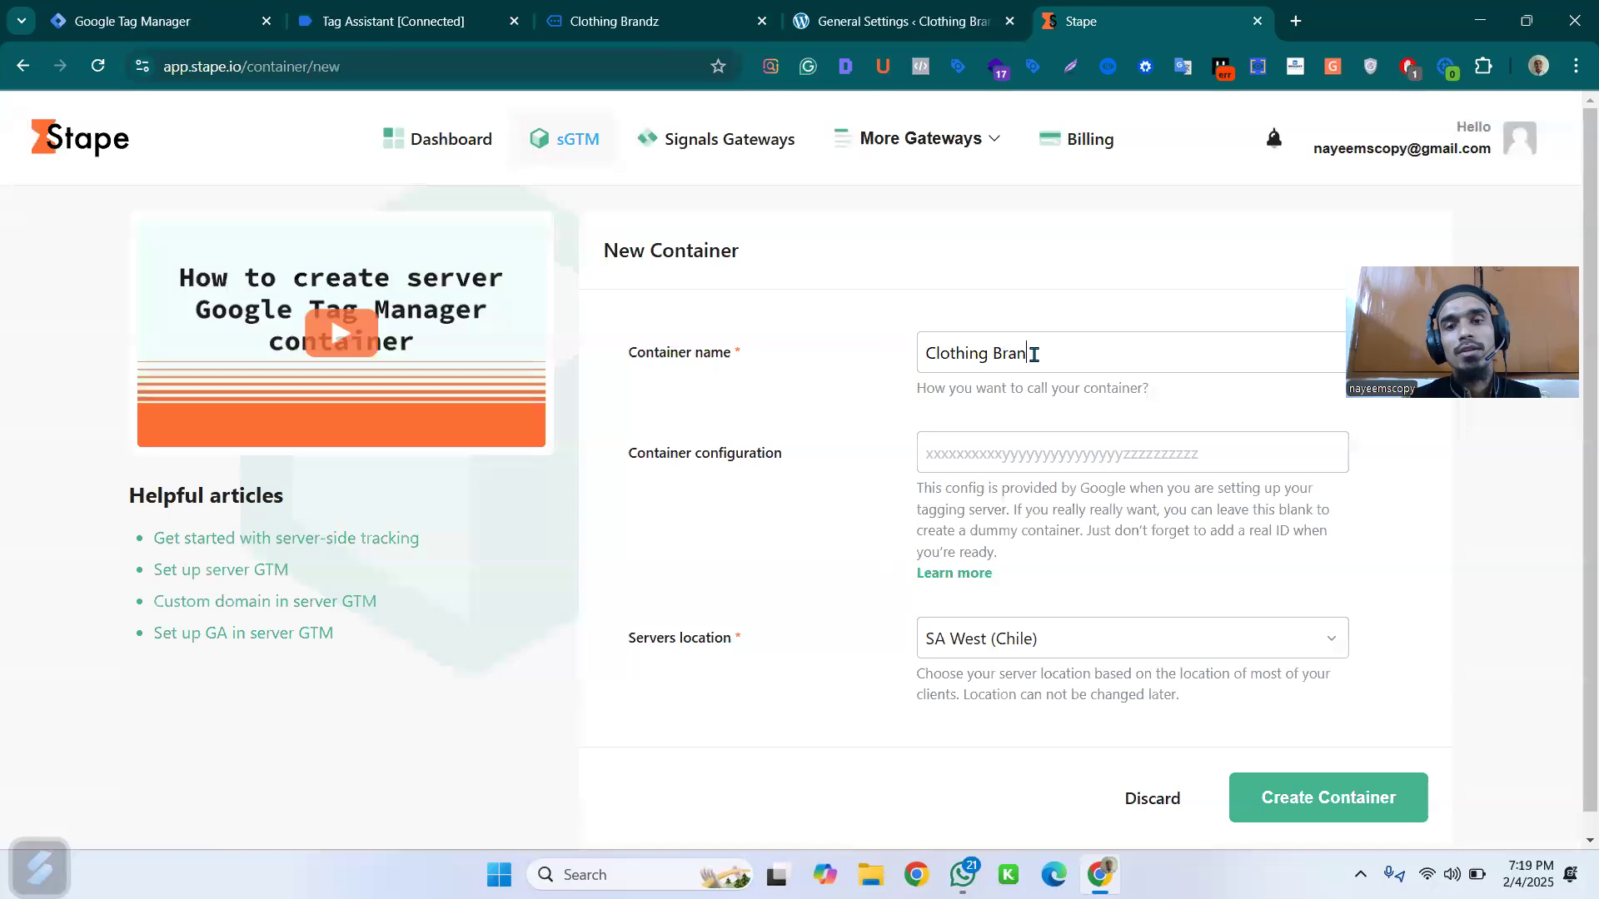
pyautogui.write('d of Nqayeem Server')
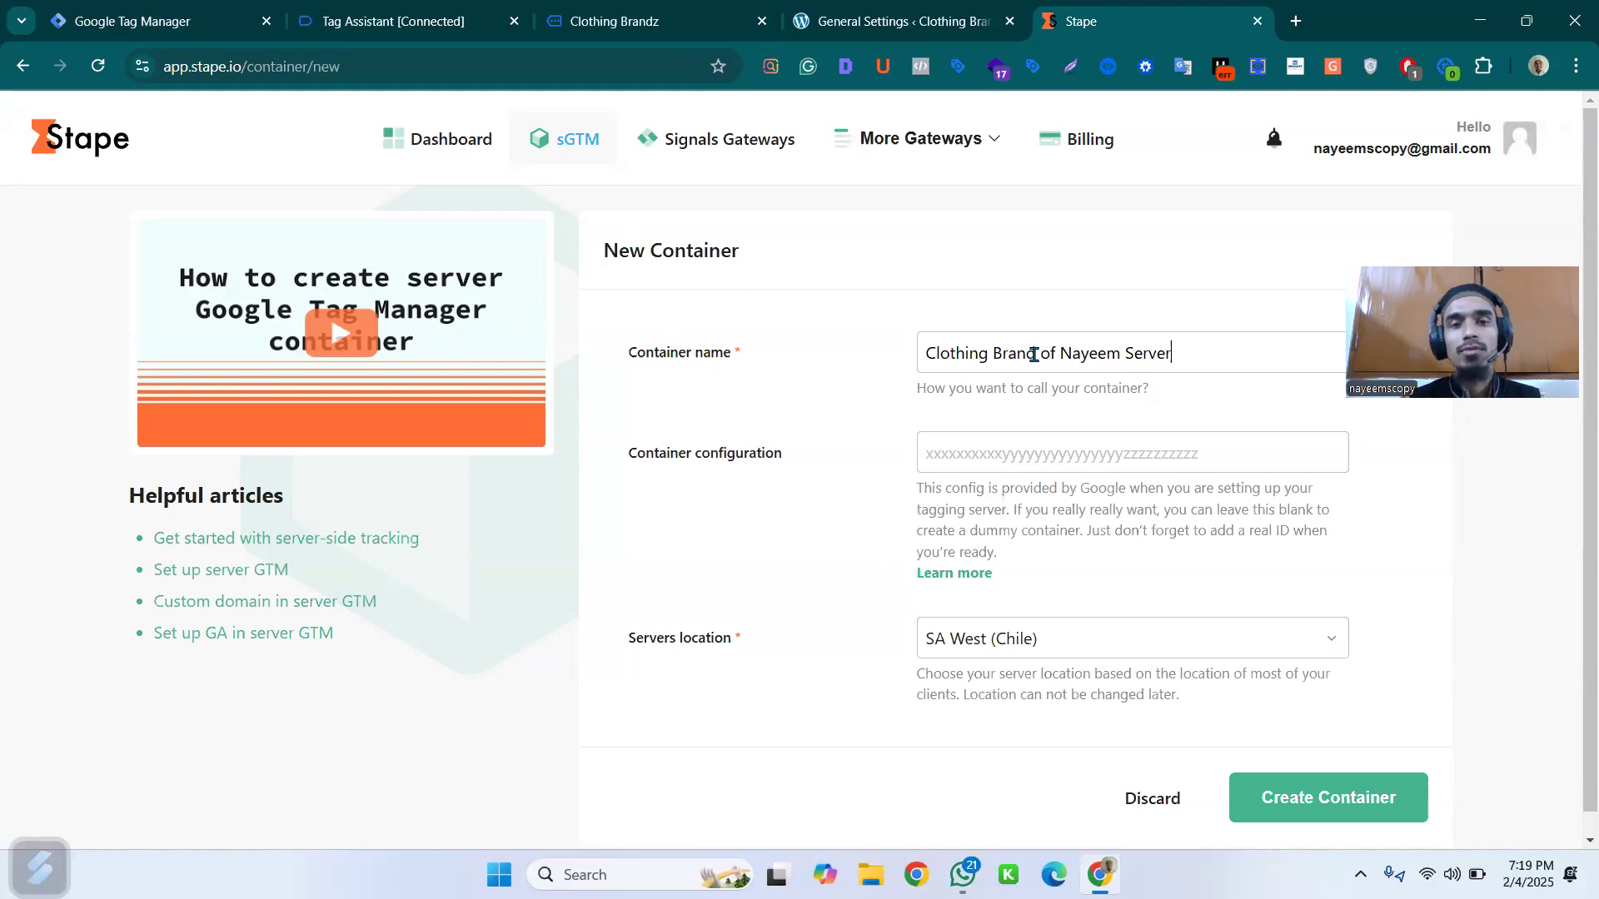
pyautogui.click(1079, 451)
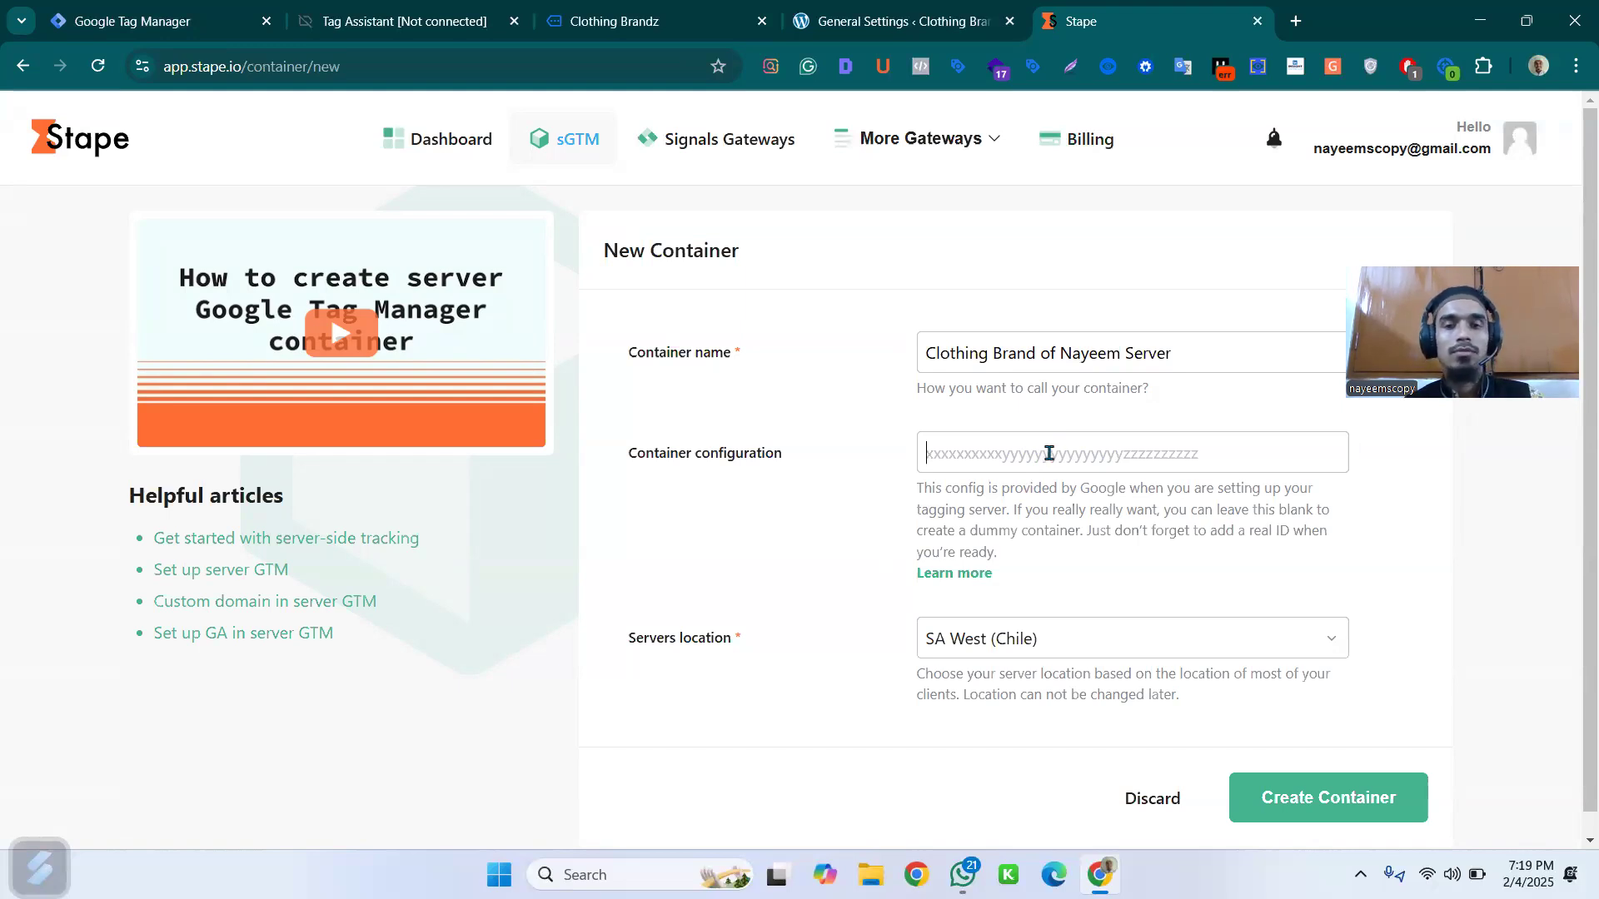
pyautogui.hotkey('ctrl', 'v')
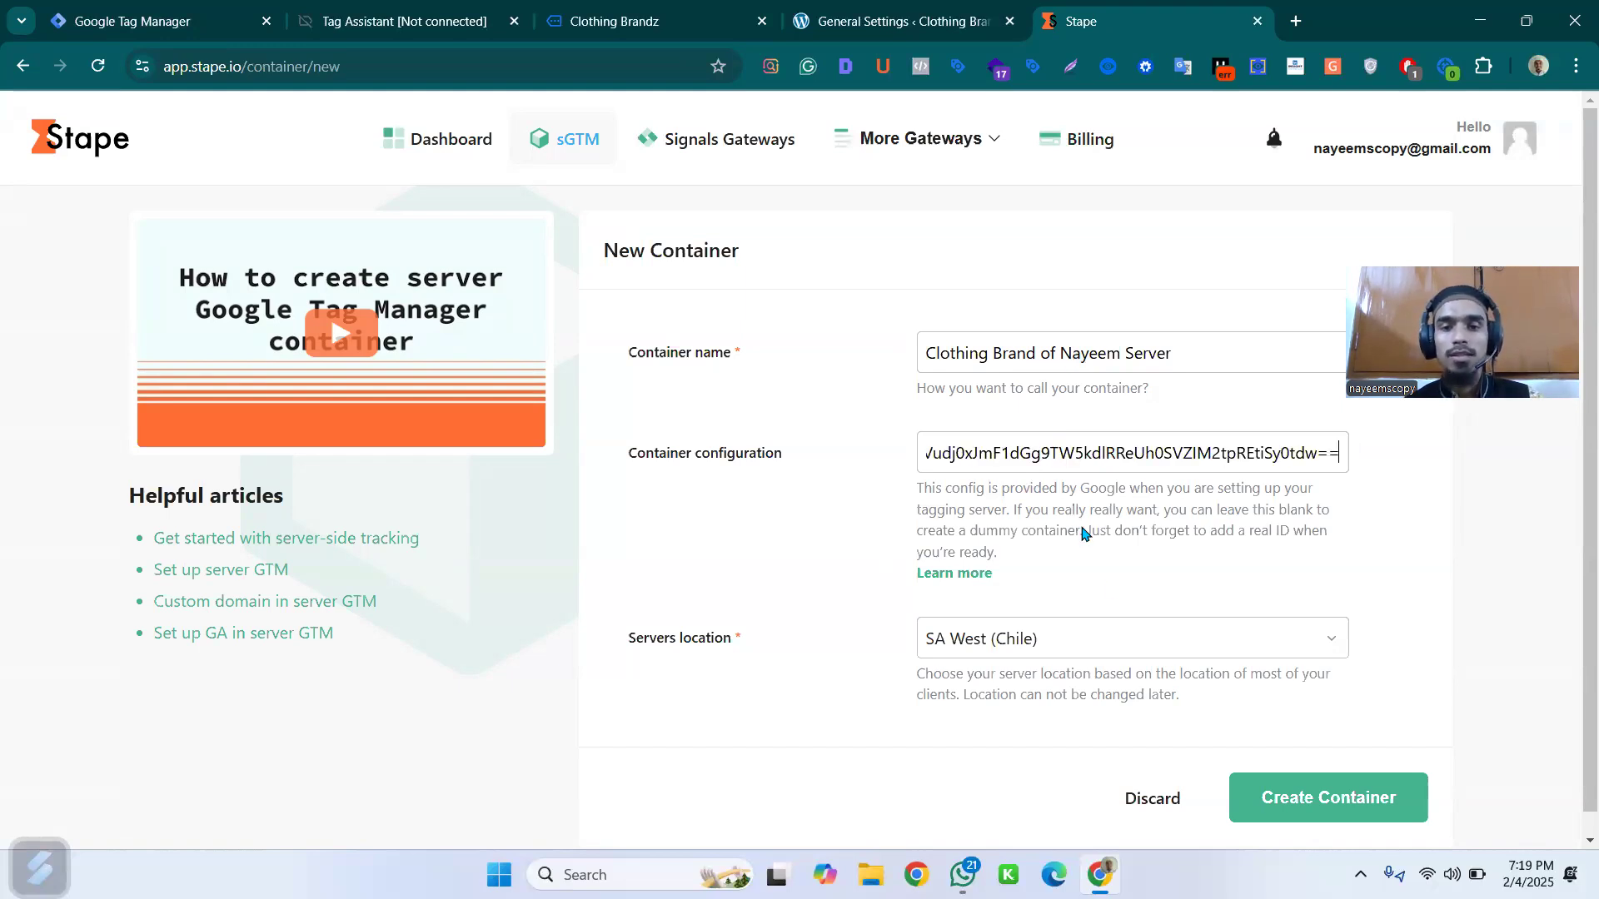
# - Set the servers location to AP South (India) and create the container
pyautogui.click(1107, 639)
pyautogui.scroll(-3, 1099, 698)
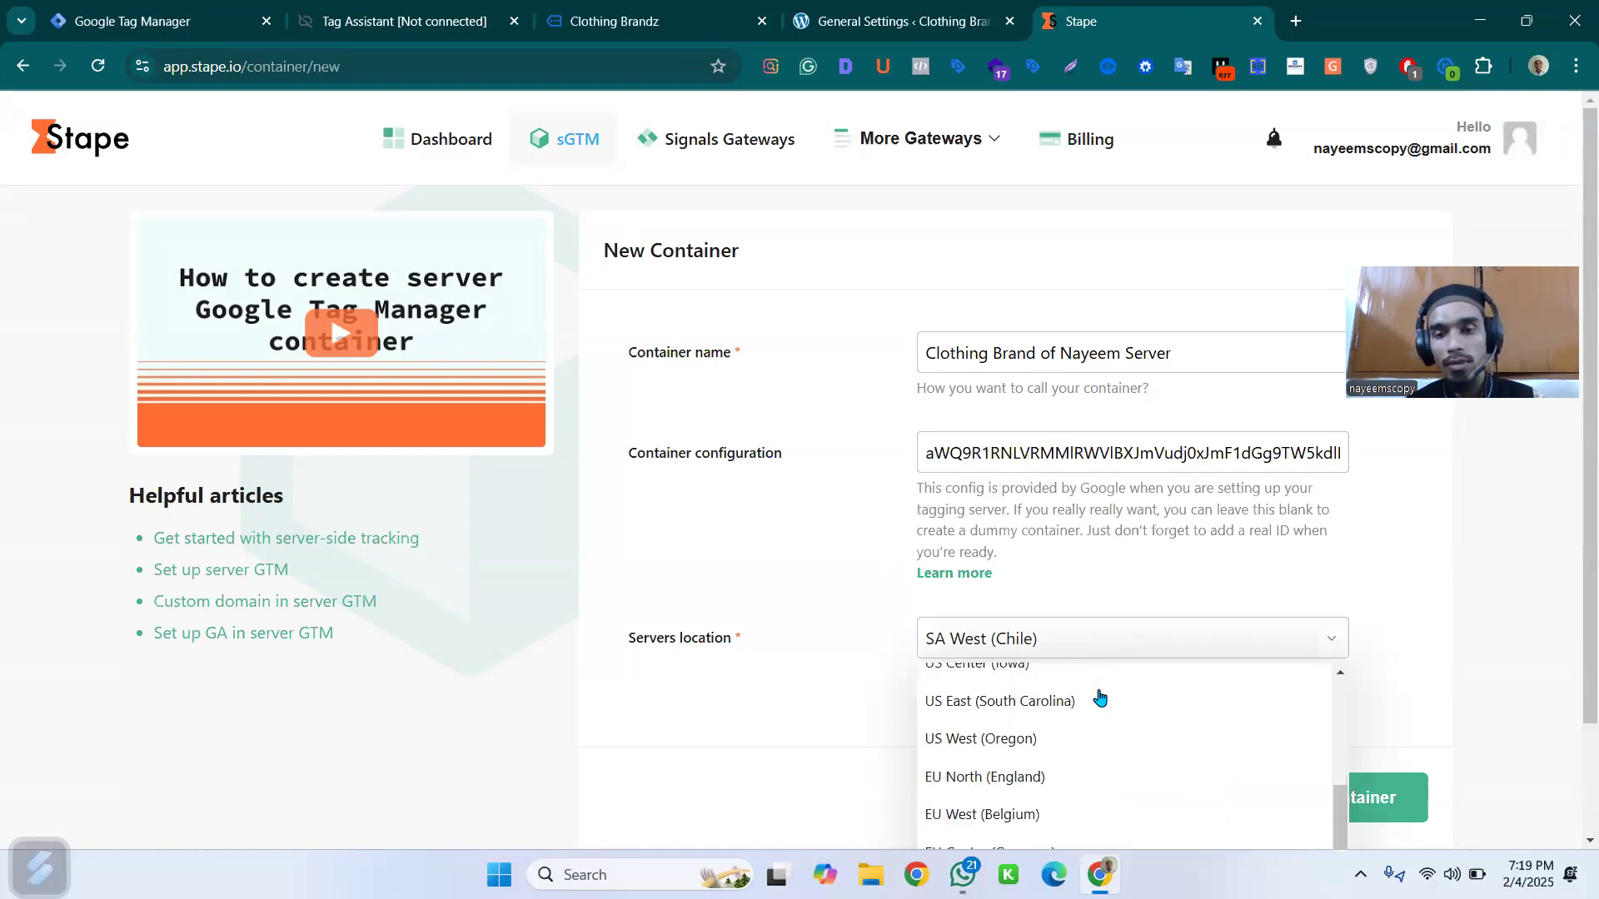
pyautogui.scroll(-4, 1095, 708)
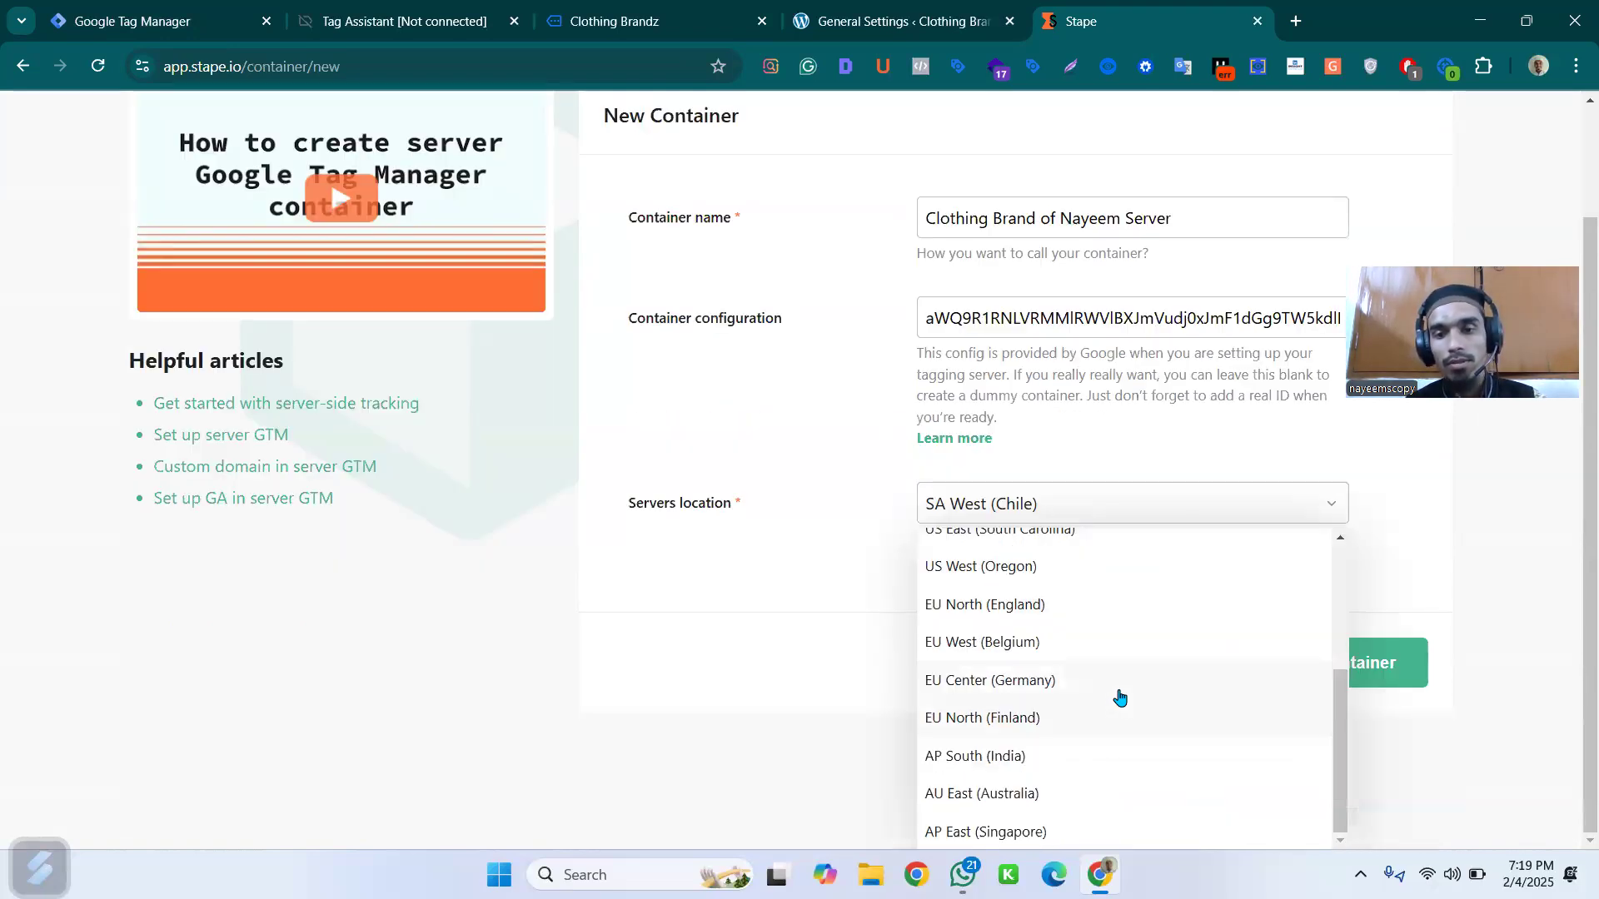
pyautogui.click(1039, 755)
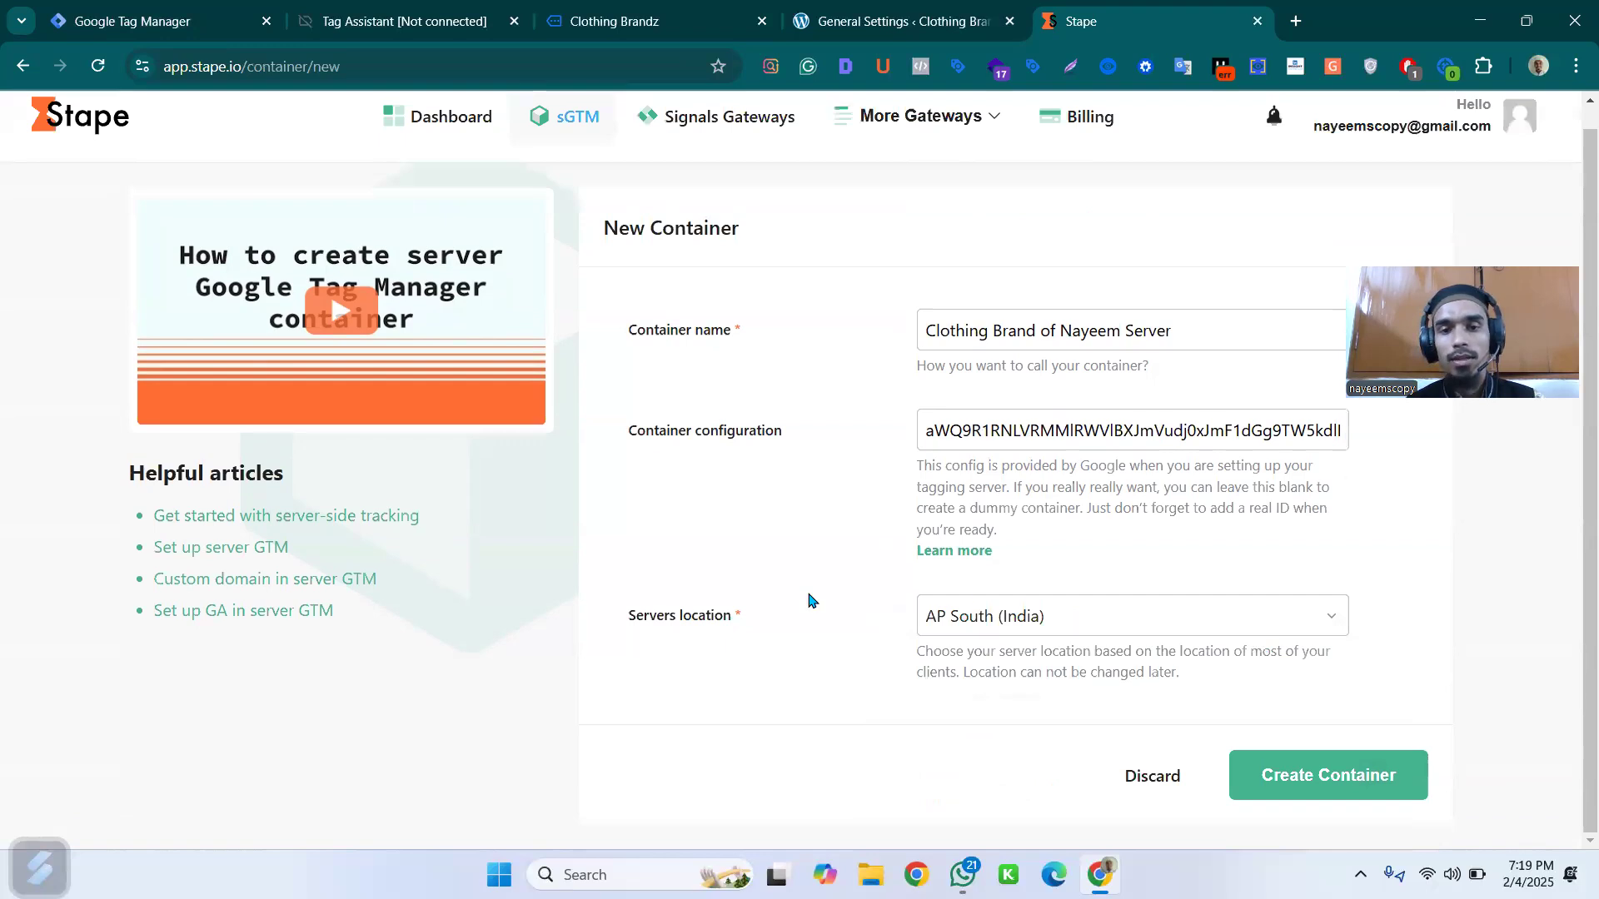
pyautogui.click(1319, 773)
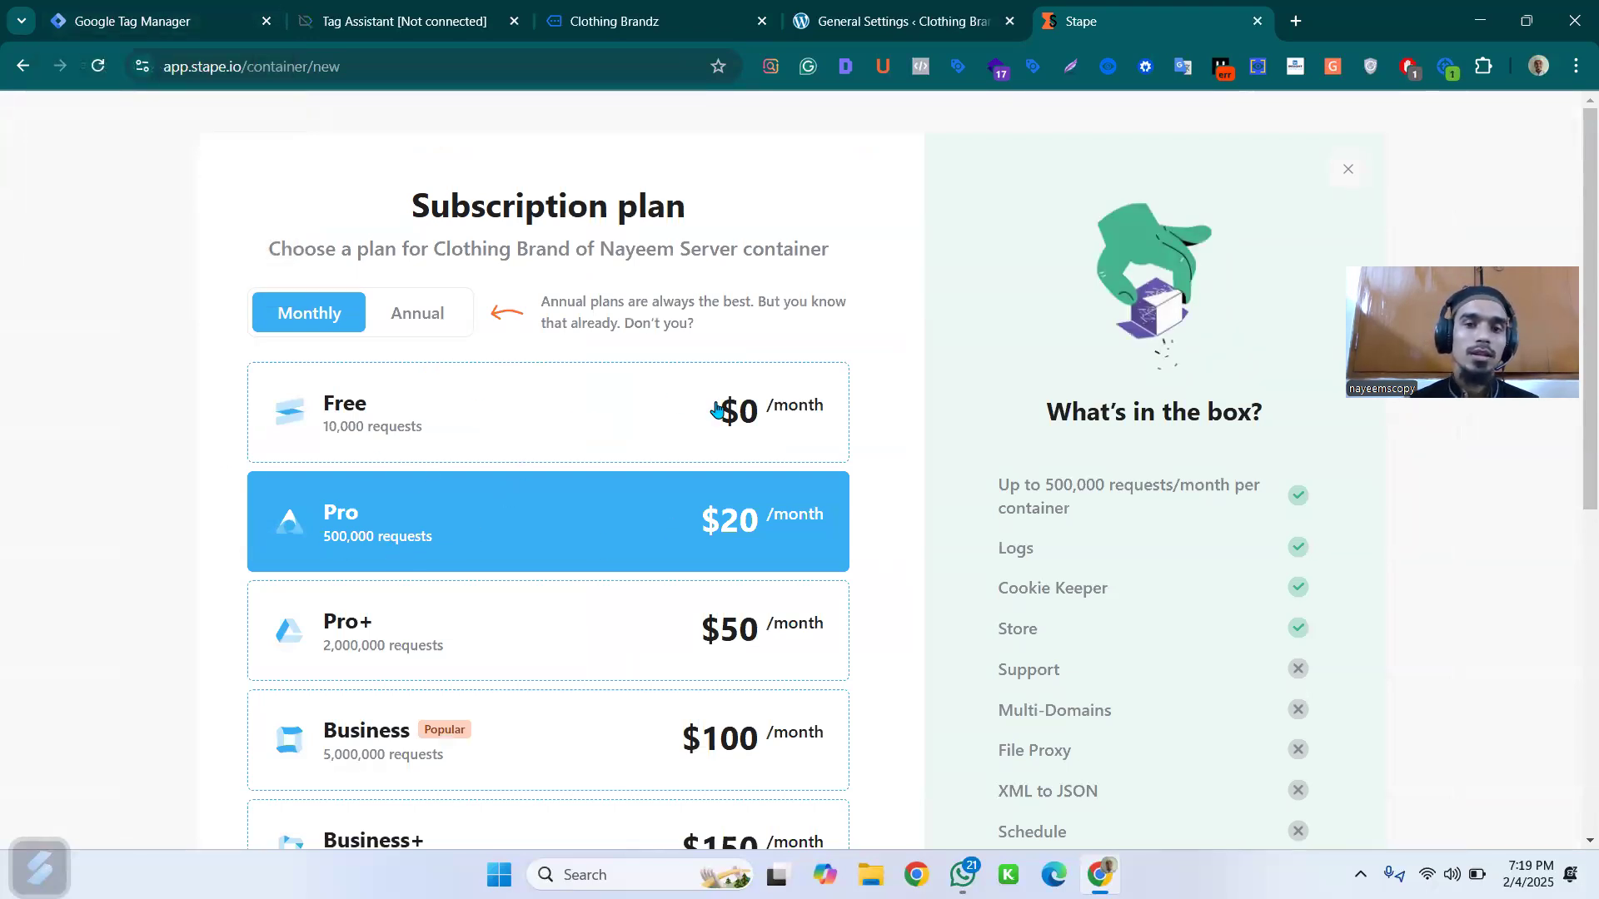
# - Choose the Free monthly subscription plan for the container and continue with it
pyautogui.click(692, 412)
pyautogui.scroll(-3, 621, 421)
pyautogui.scroll(-2, 683, 277)
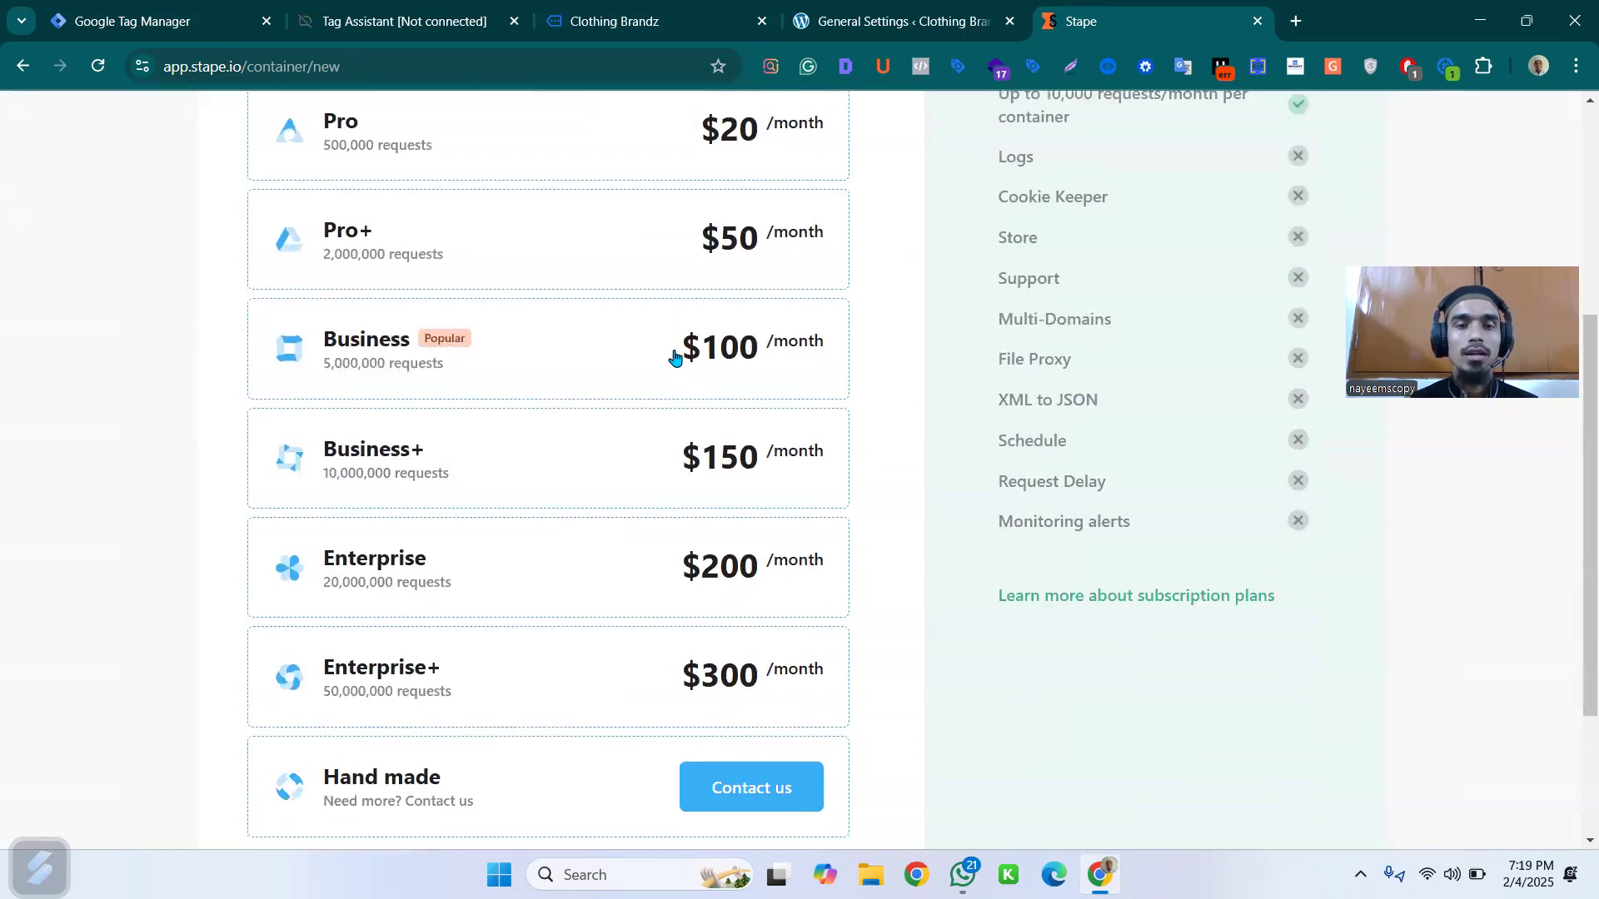
pyautogui.scroll(5, 675, 350)
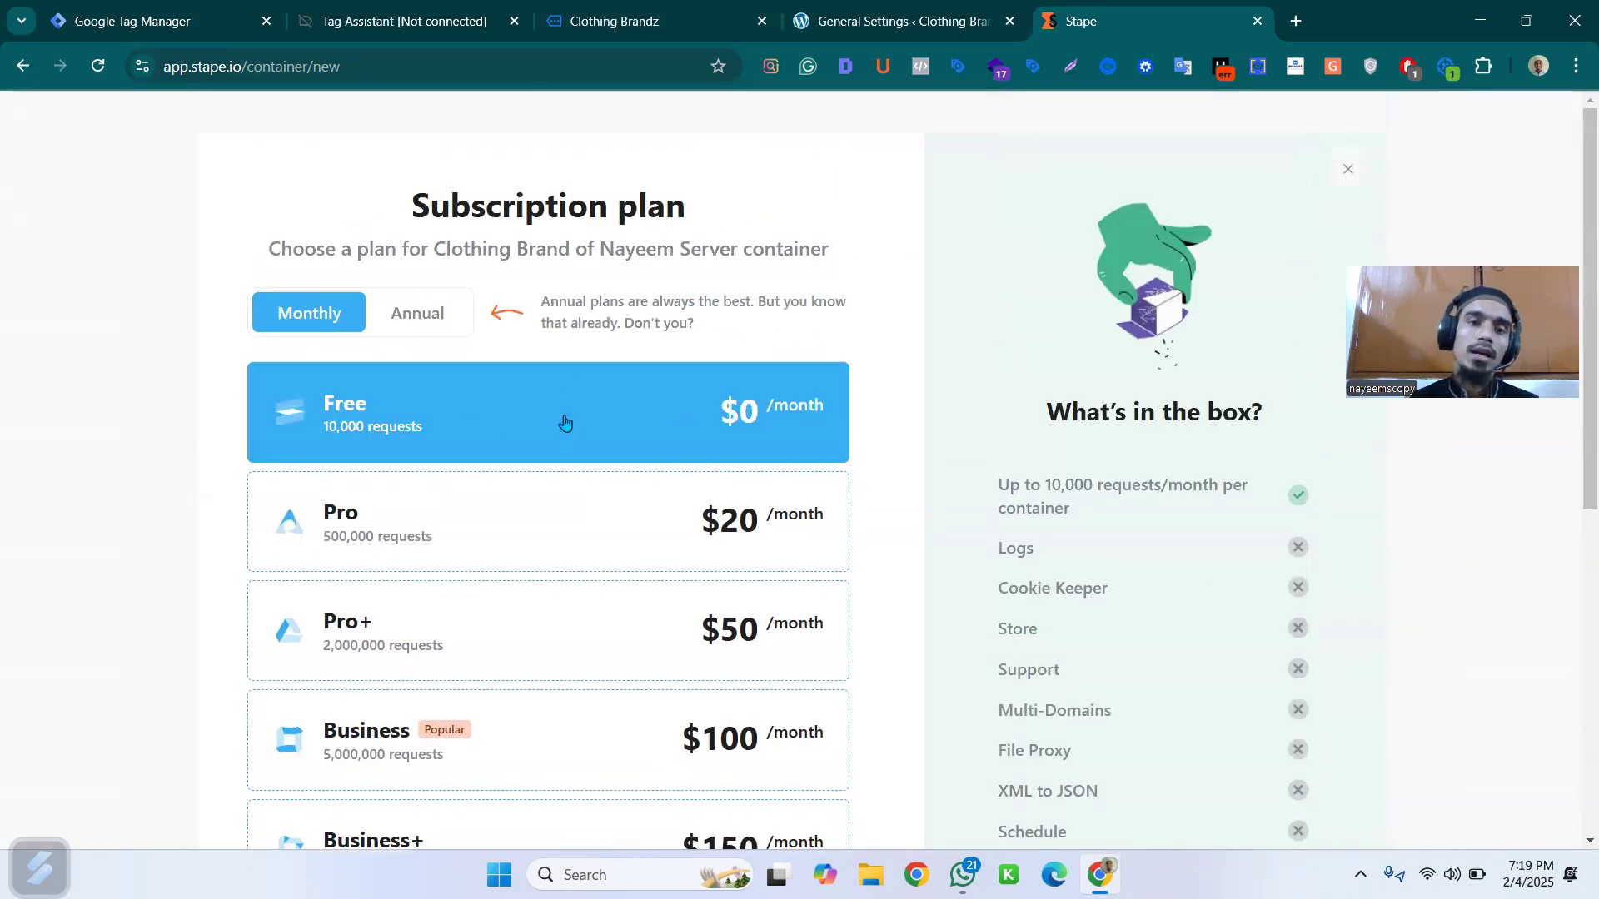
pyautogui.scroll(-7, 653, 400)
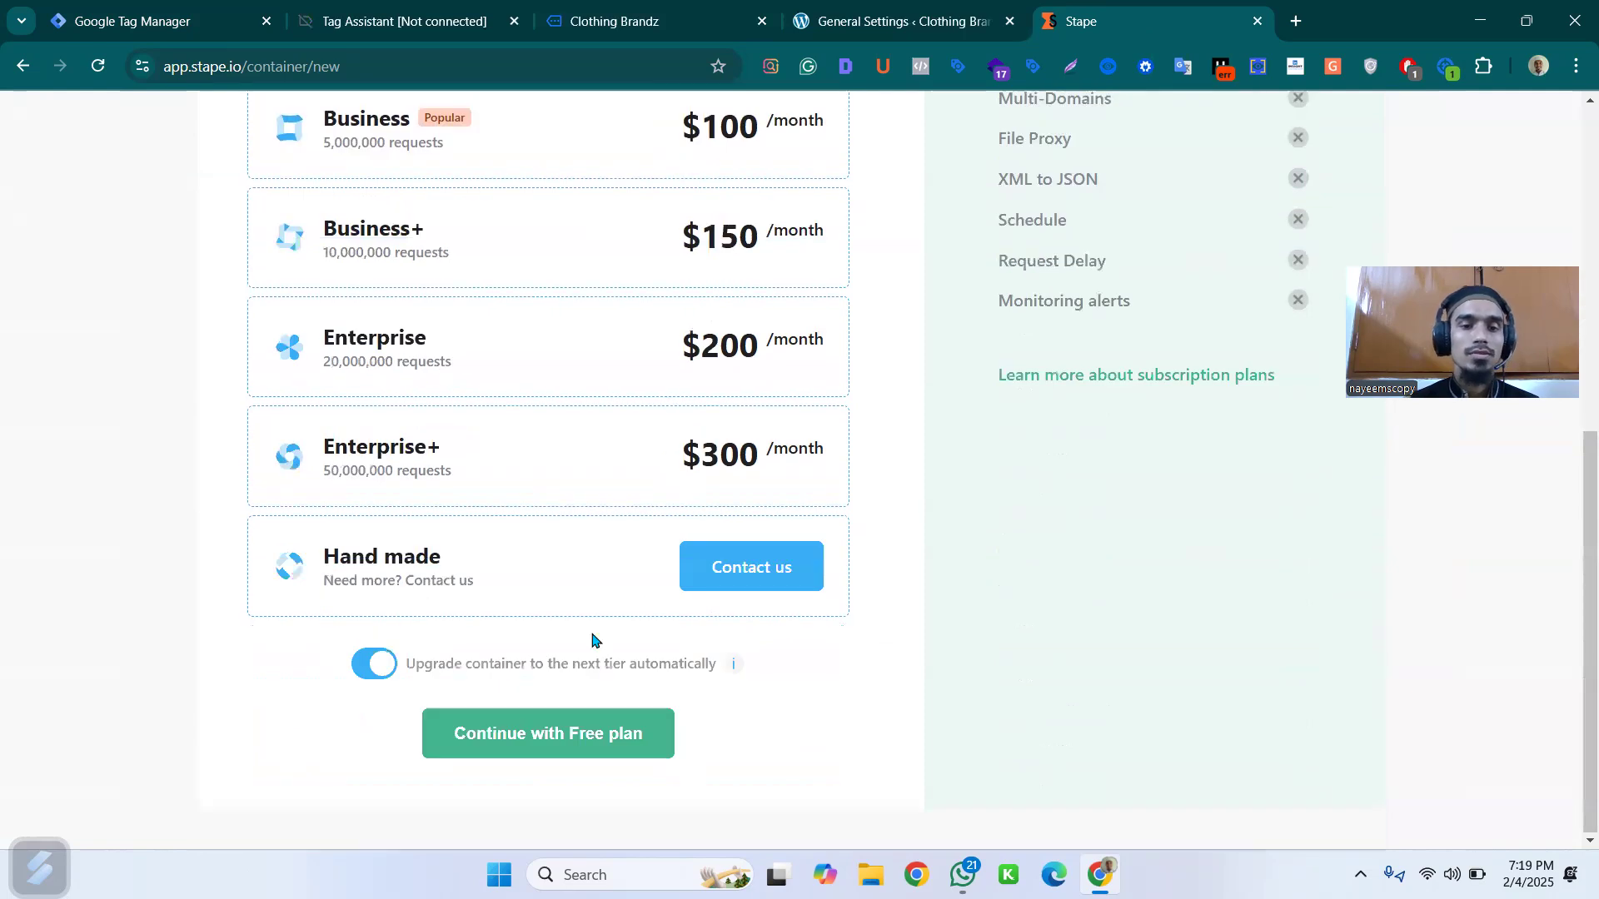
pyautogui.click(577, 733)
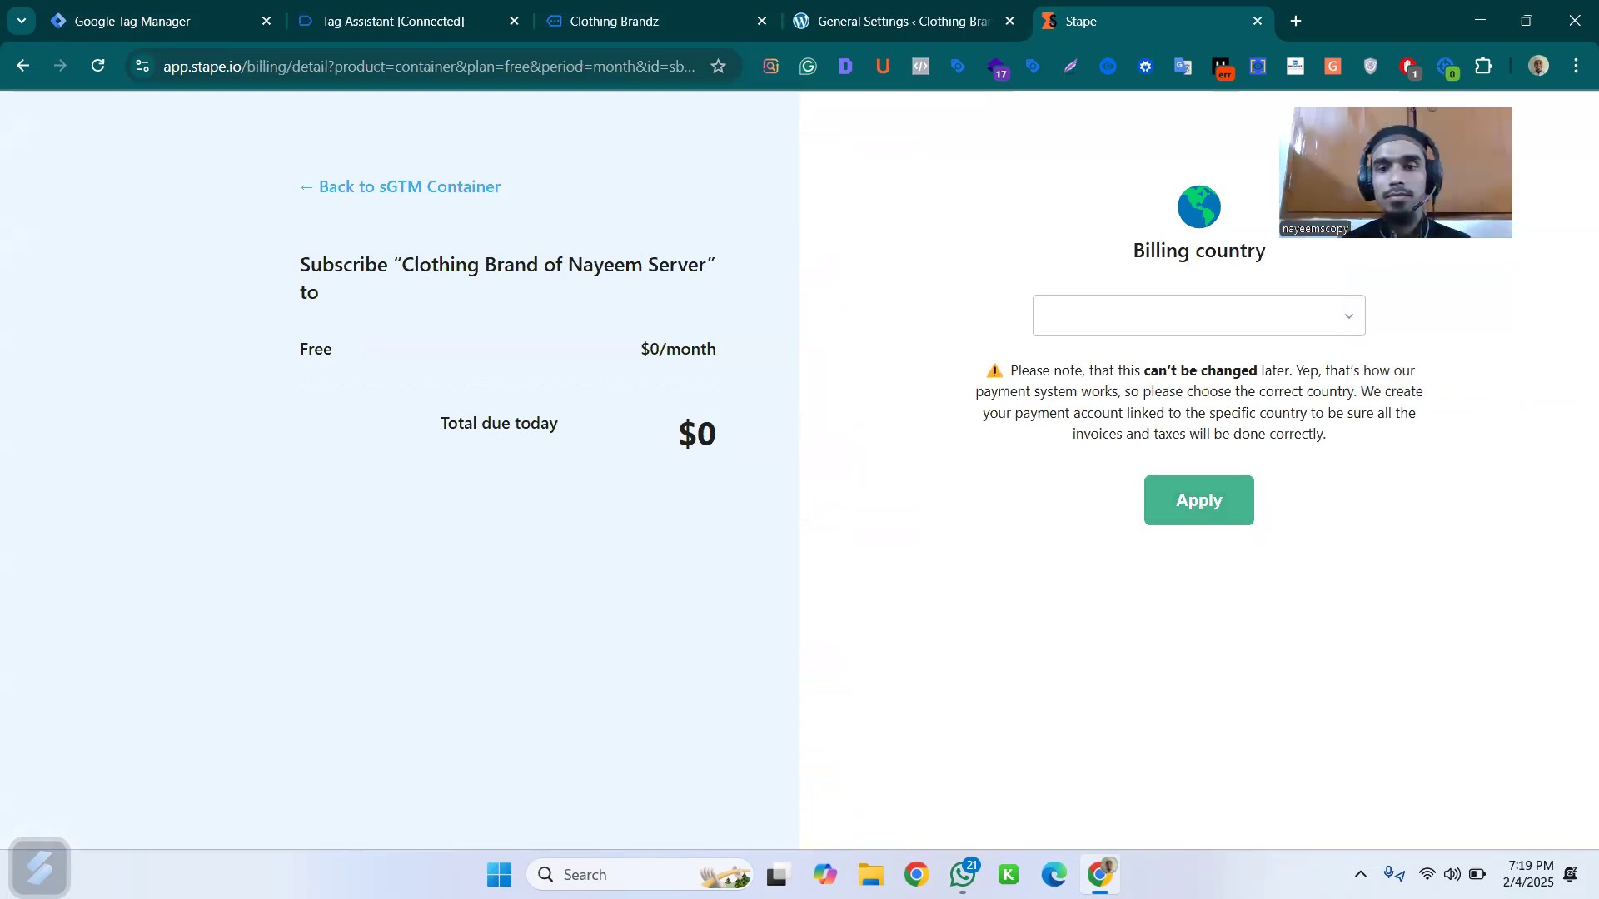
# - Leave the billing country page without choosing a country, return to the sGTM container, and review its Domains (Tagging Server URLs) section
pyautogui.click(1204, 522)
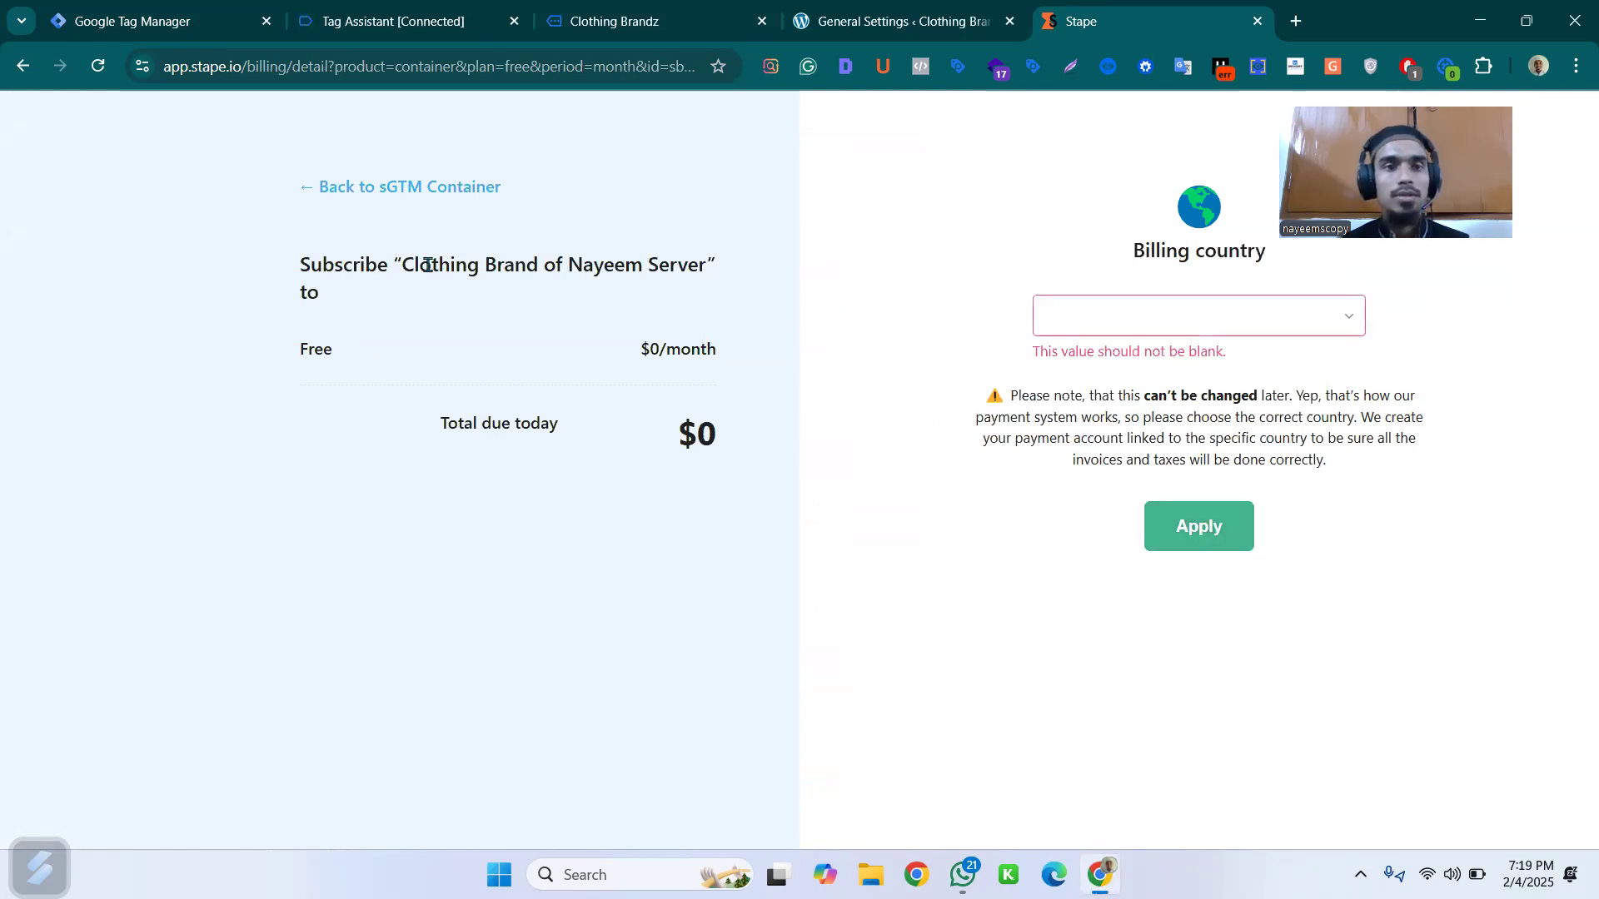
pyautogui.click(320, 187)
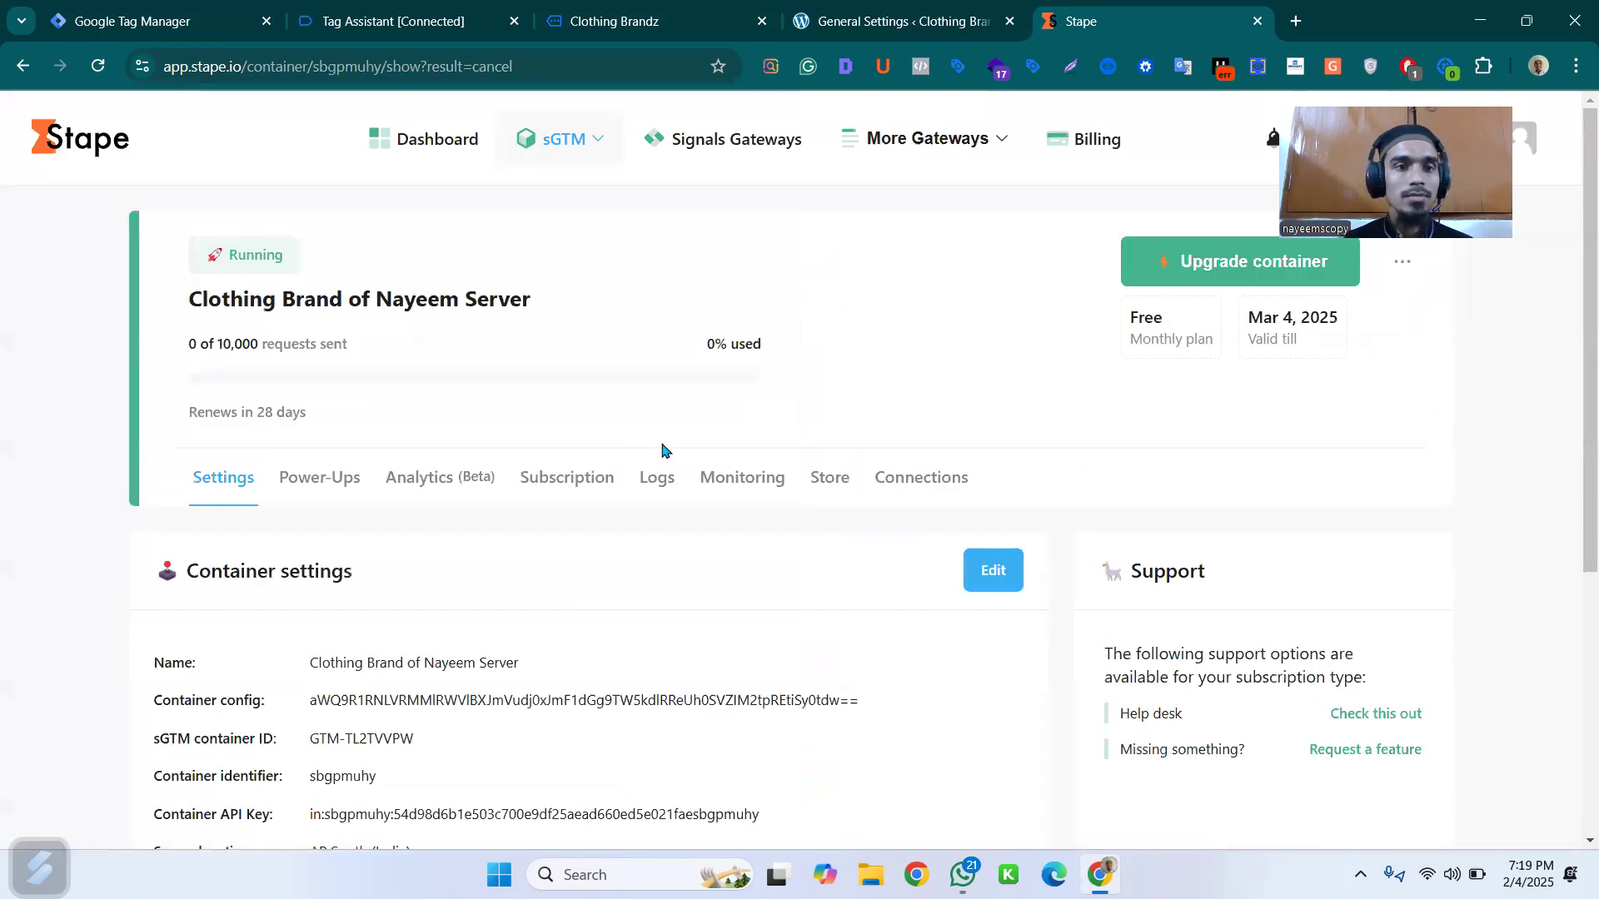
pyautogui.scroll(-3, 704, 435)
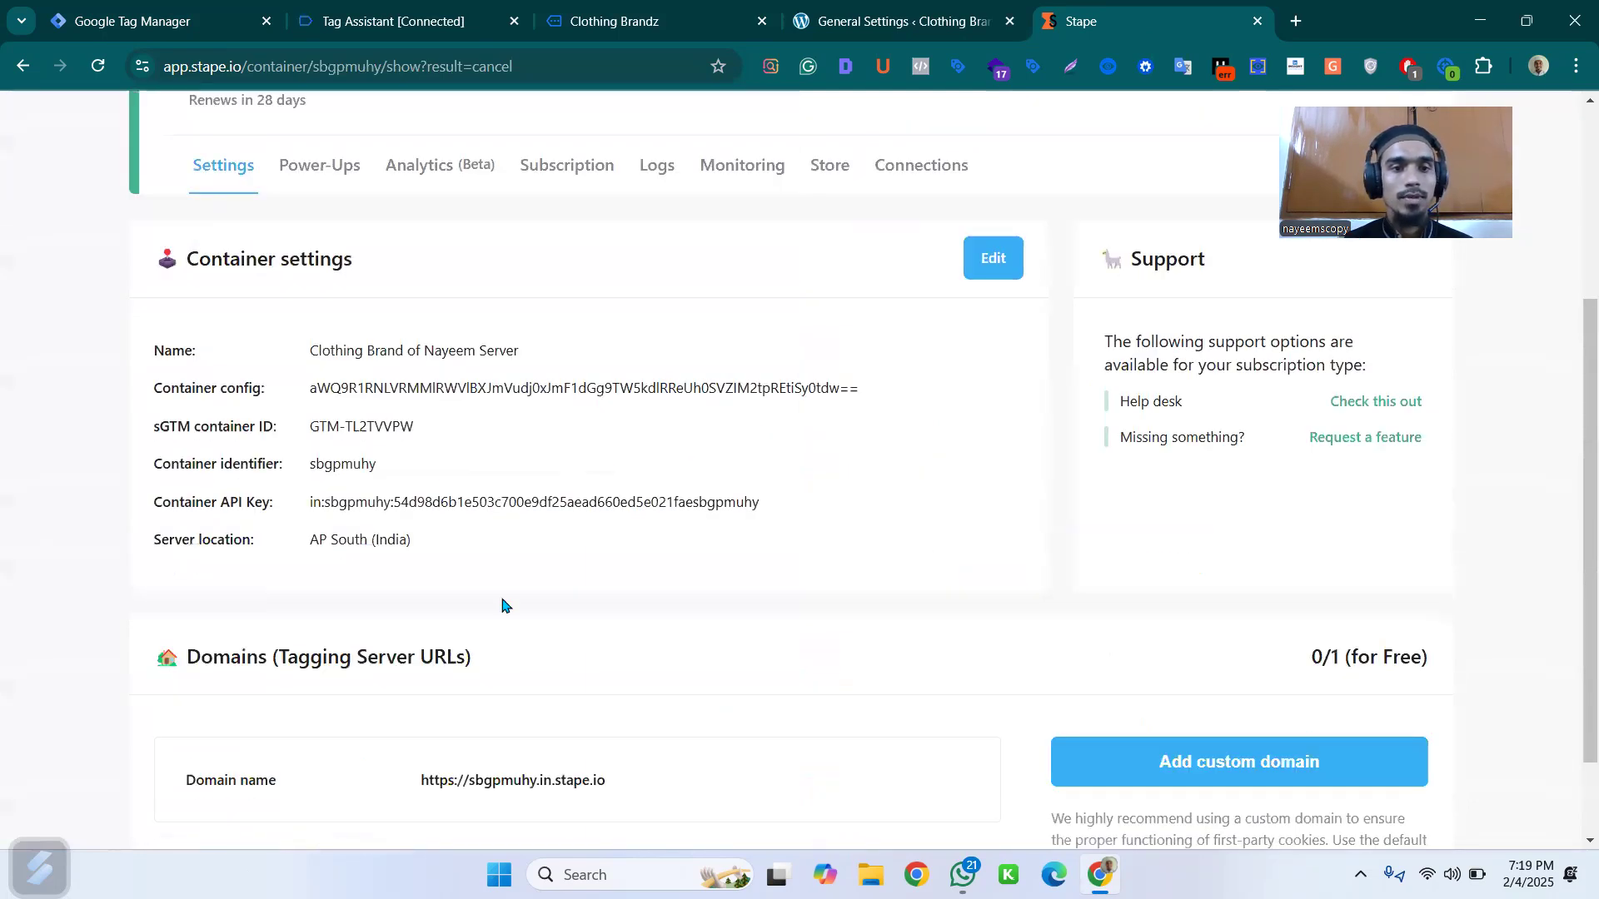
pyautogui.scroll(-1, 408, 683)
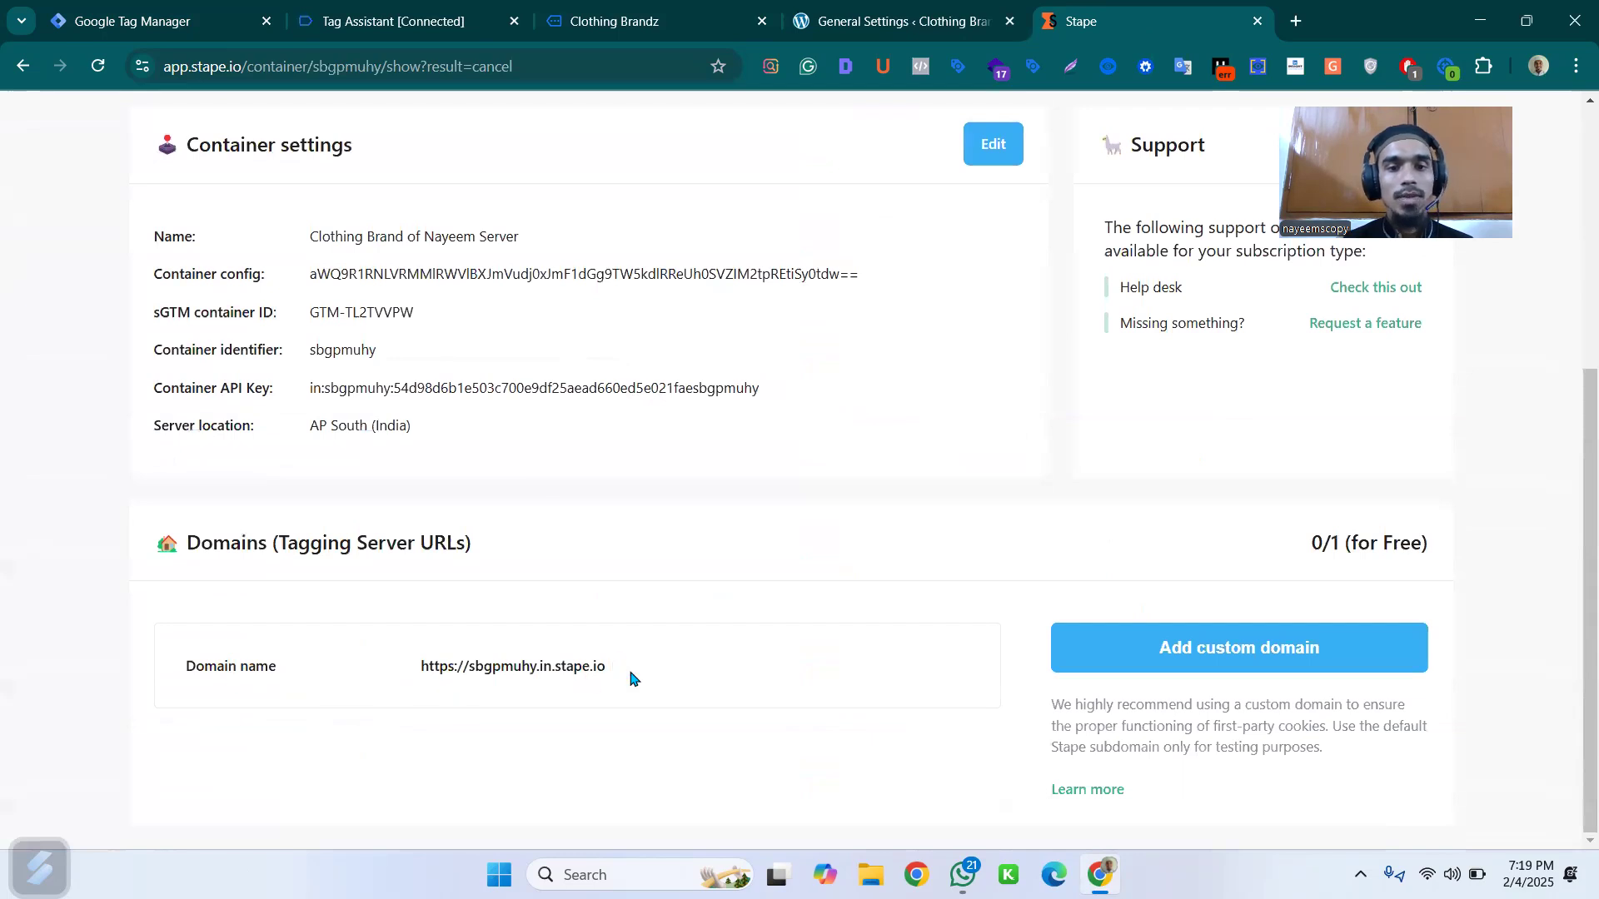
pyautogui.moveTo(616, 675)
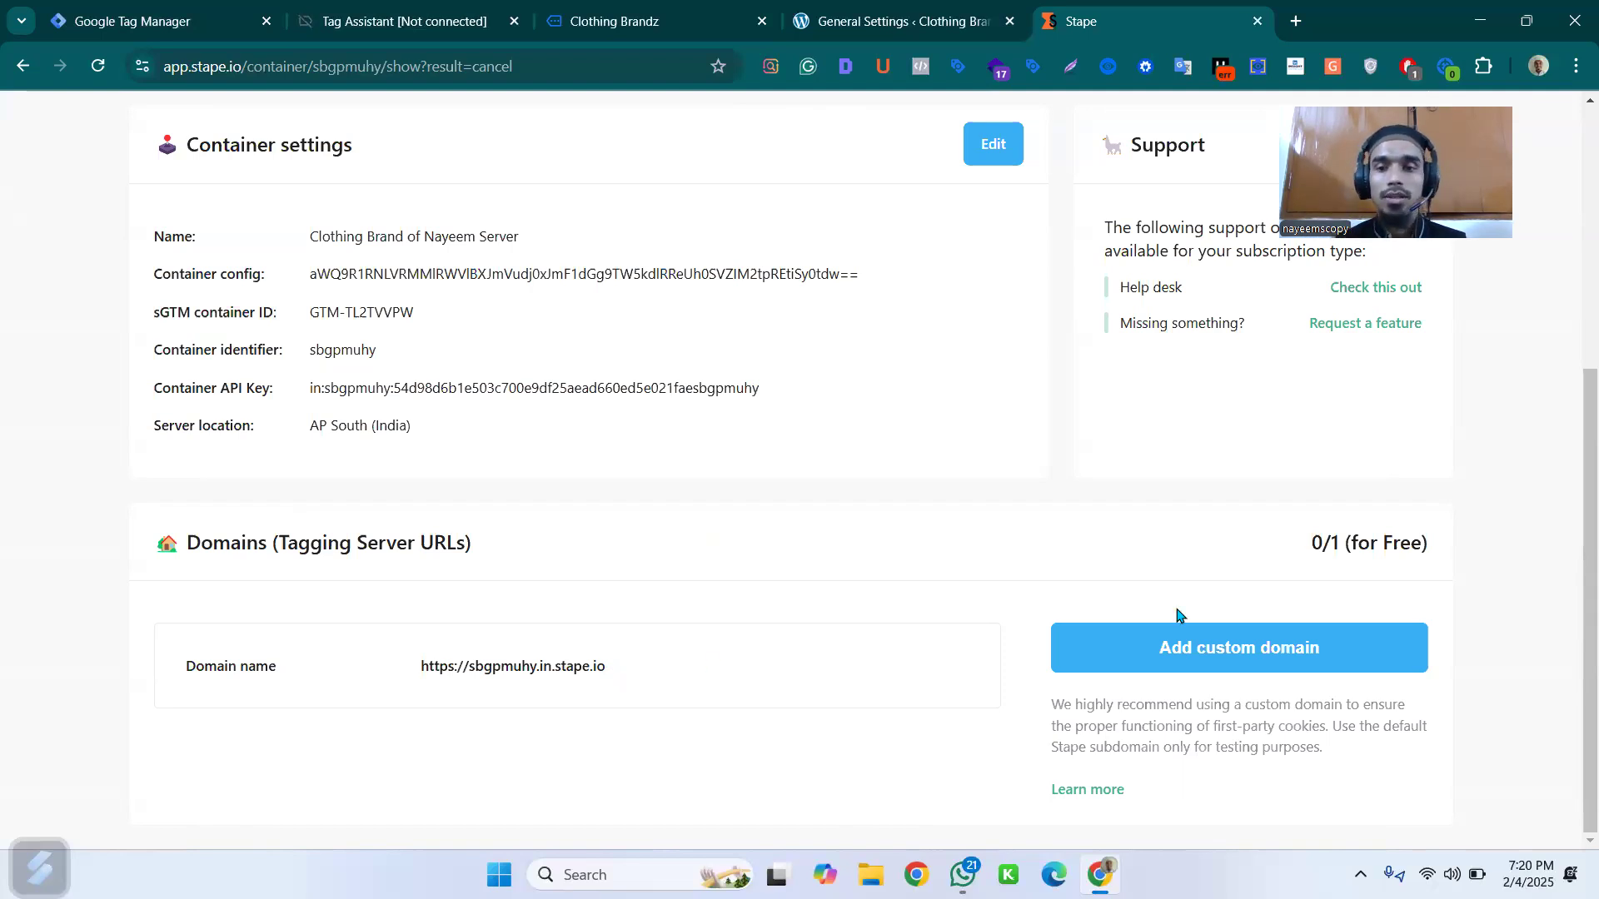
# - Start adding a custom domain to the container and enter "custom." as the beginning of its domain name
pyautogui.click(1218, 658)
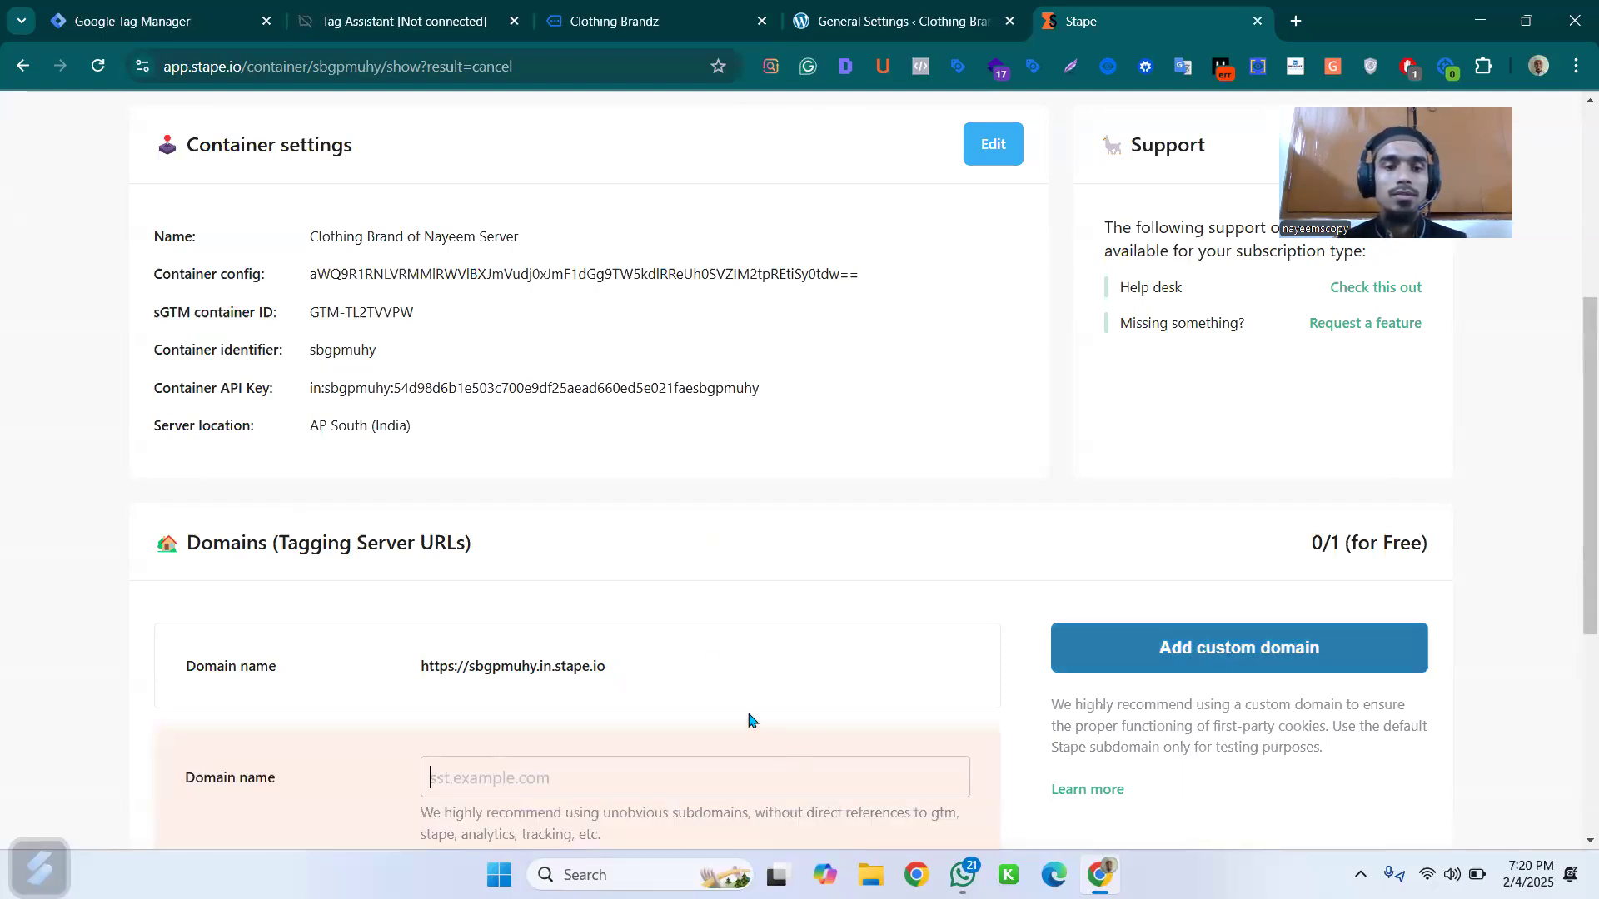
pyautogui.scroll(-3, 749, 720)
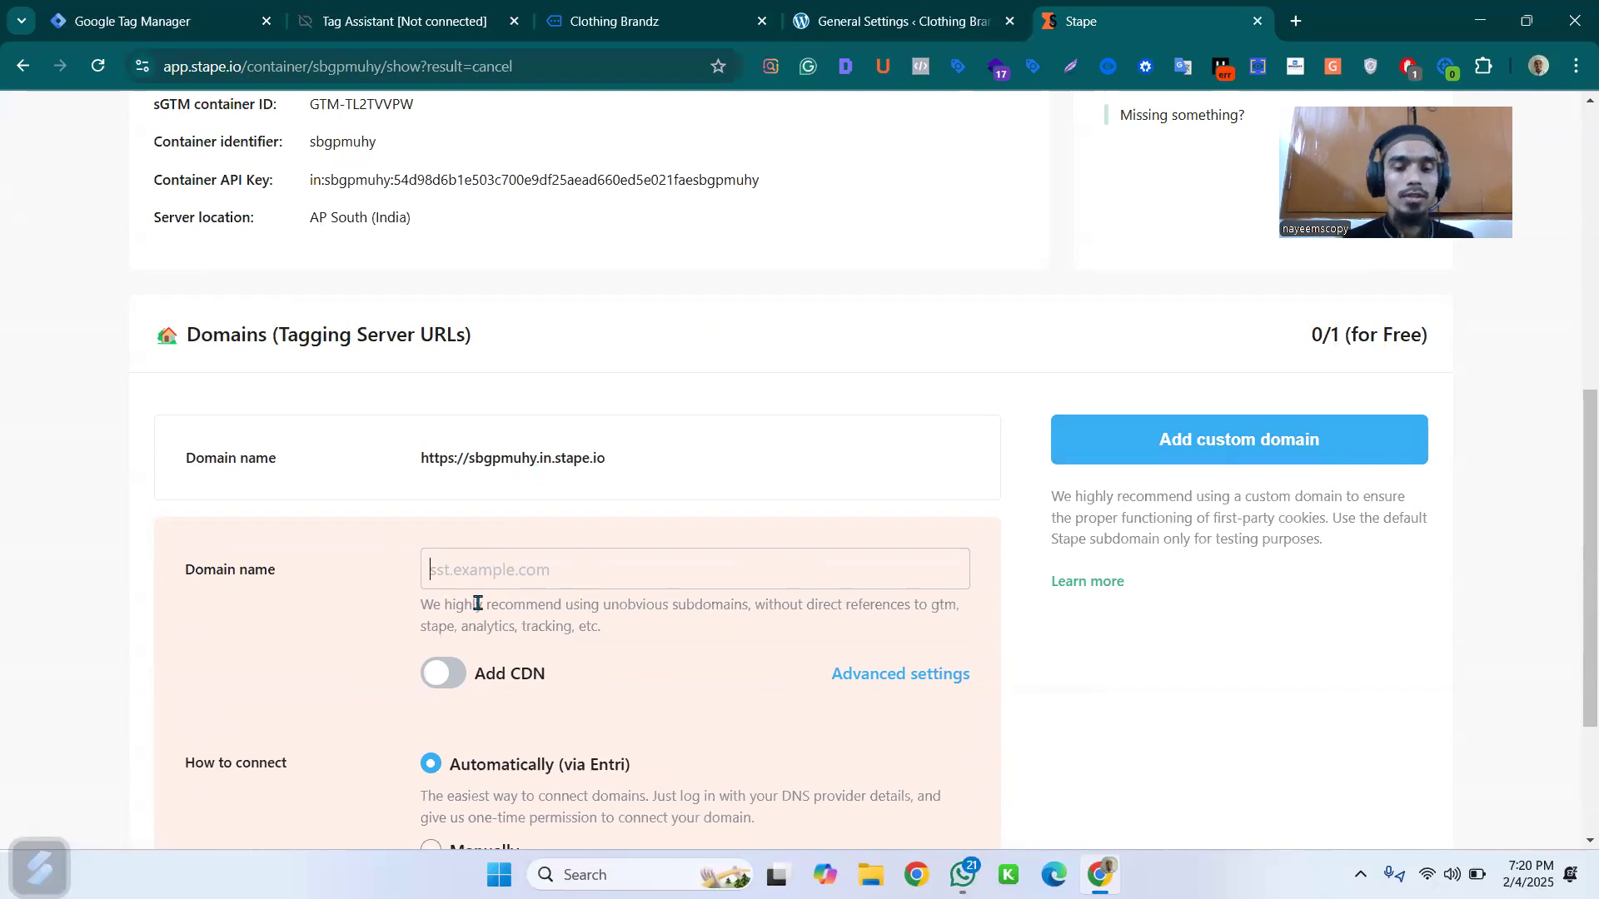
pyautogui.write('custom.')
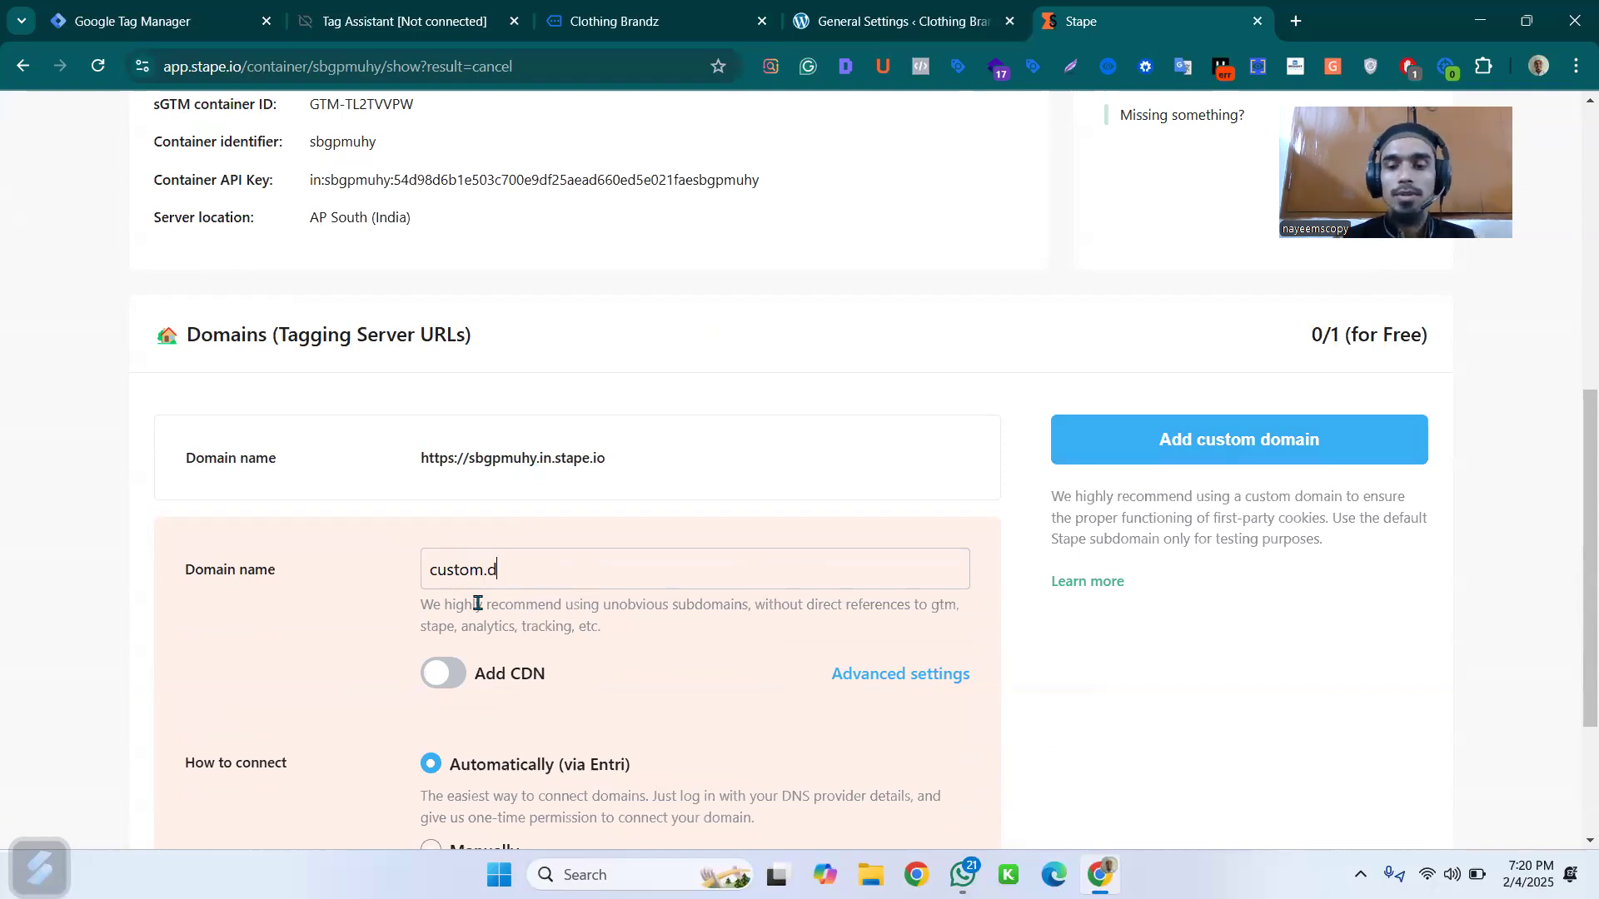
pyautogui.click(931, 8)
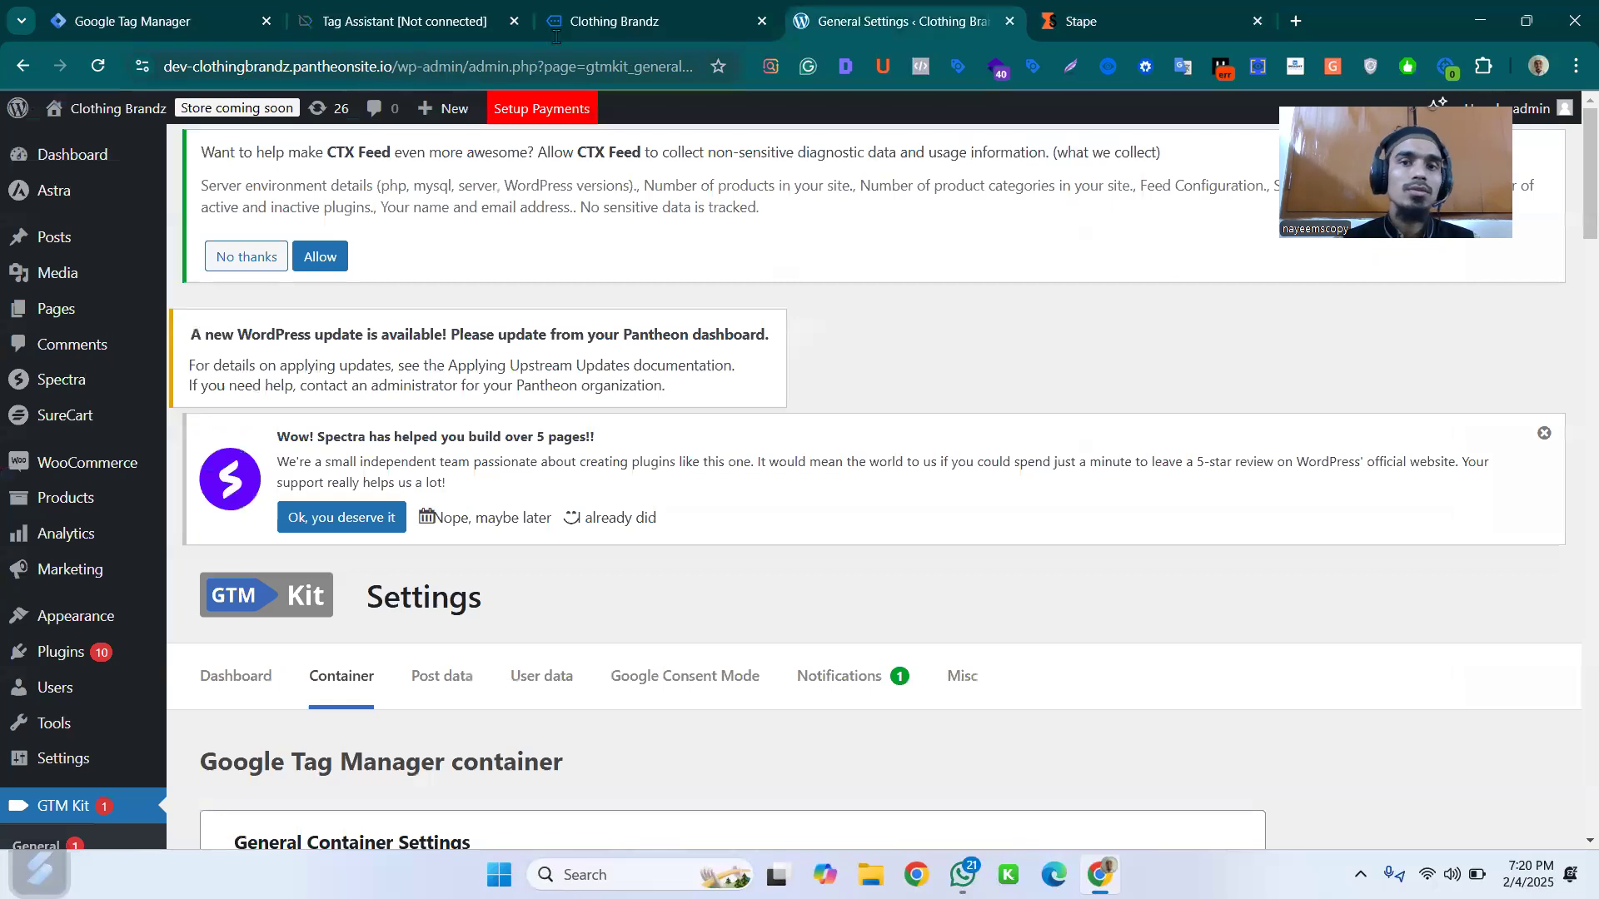
pyautogui.click(1162, 9)
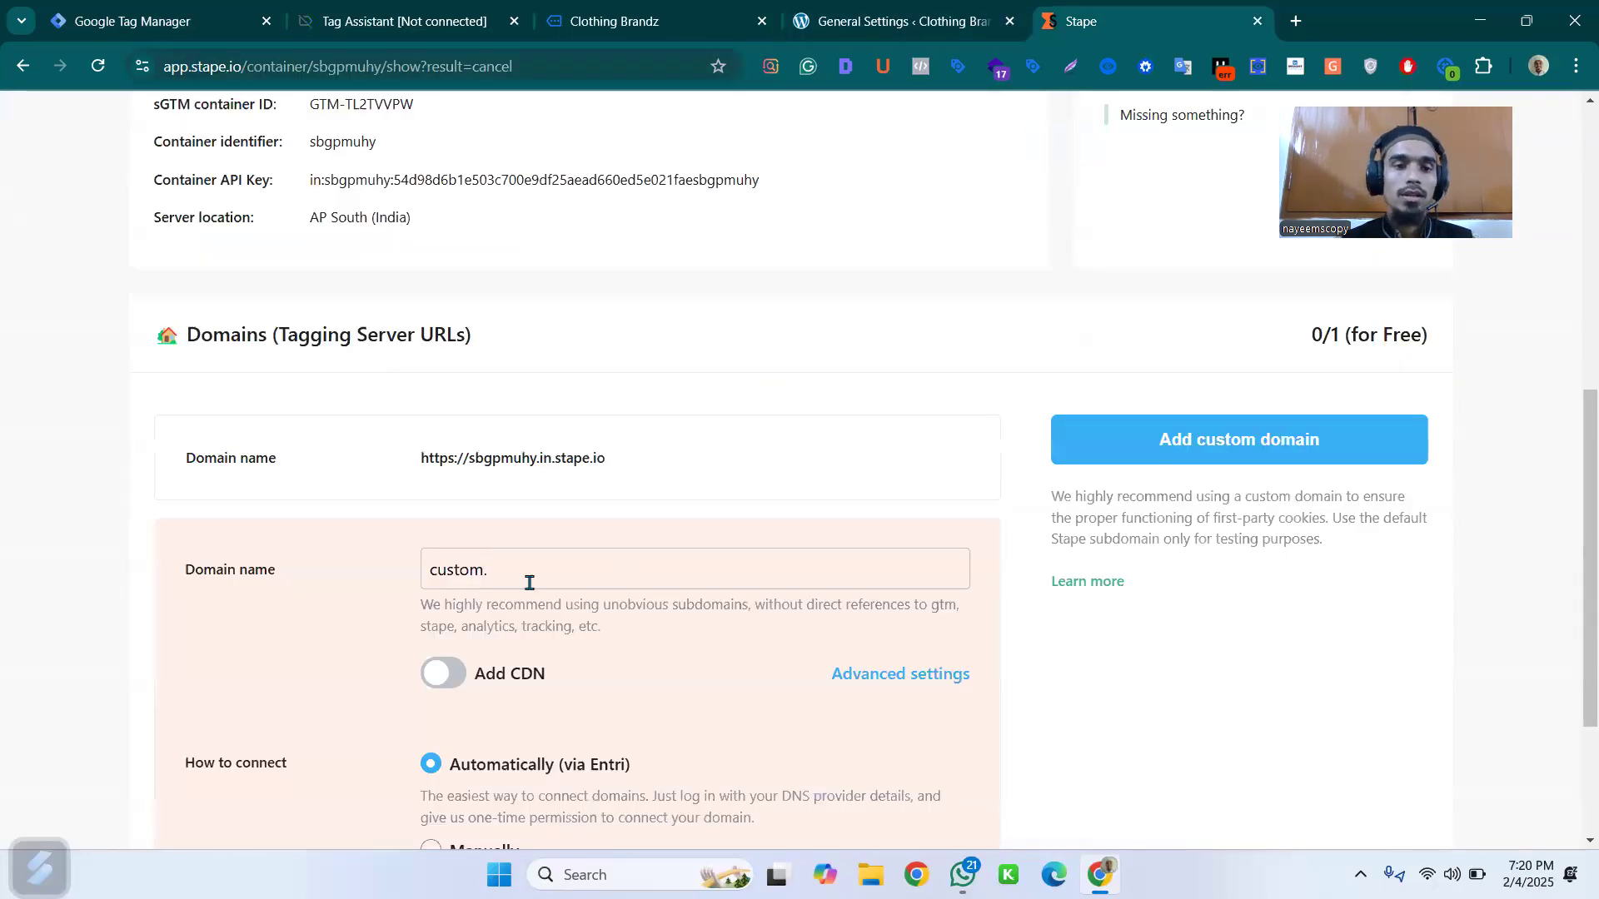
pyautogui.hotkey('shift', 'Left')
pyautogui.hotkey('shift', 'Left')
pyautogui.hotkey('shift', 'Left')
pyautogui.hotkey('shift', 'Left')
pyautogui.hotkey('shift', 'Left')
pyautogui.hotkey('shift', 'Left')
pyautogui.hotkey('shift', 'Left')
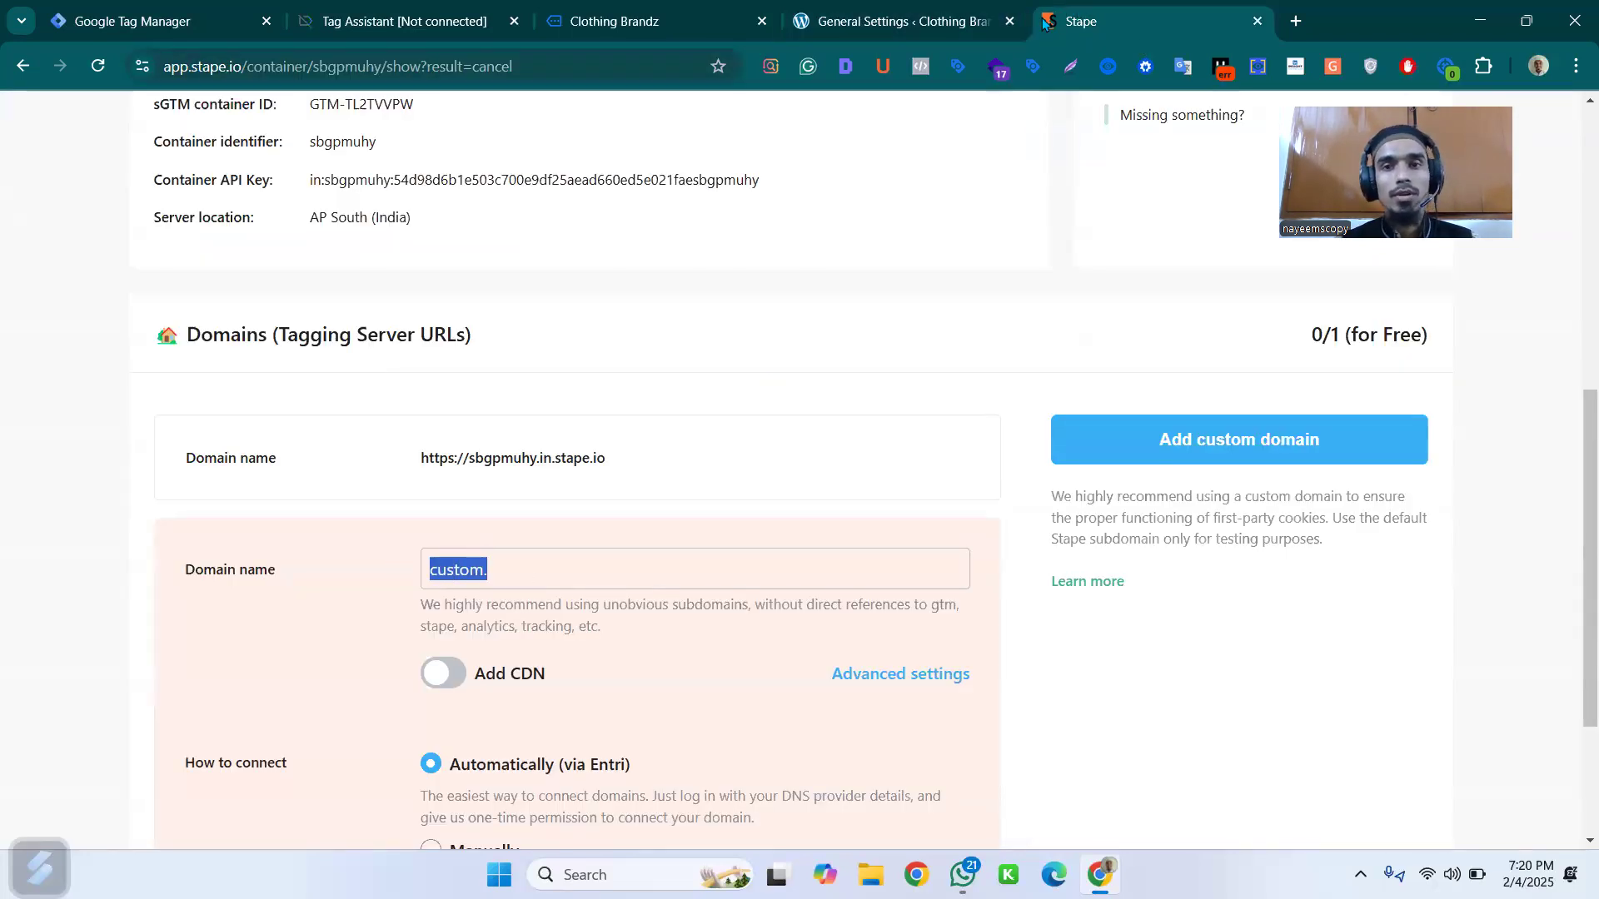
# - Open amazon.com in a new browser tab and select "amazon" in its address as an example domain
pyautogui.click(1295, 21)
pyautogui.click(465, 65)
pyautogui.write('amazon.com')
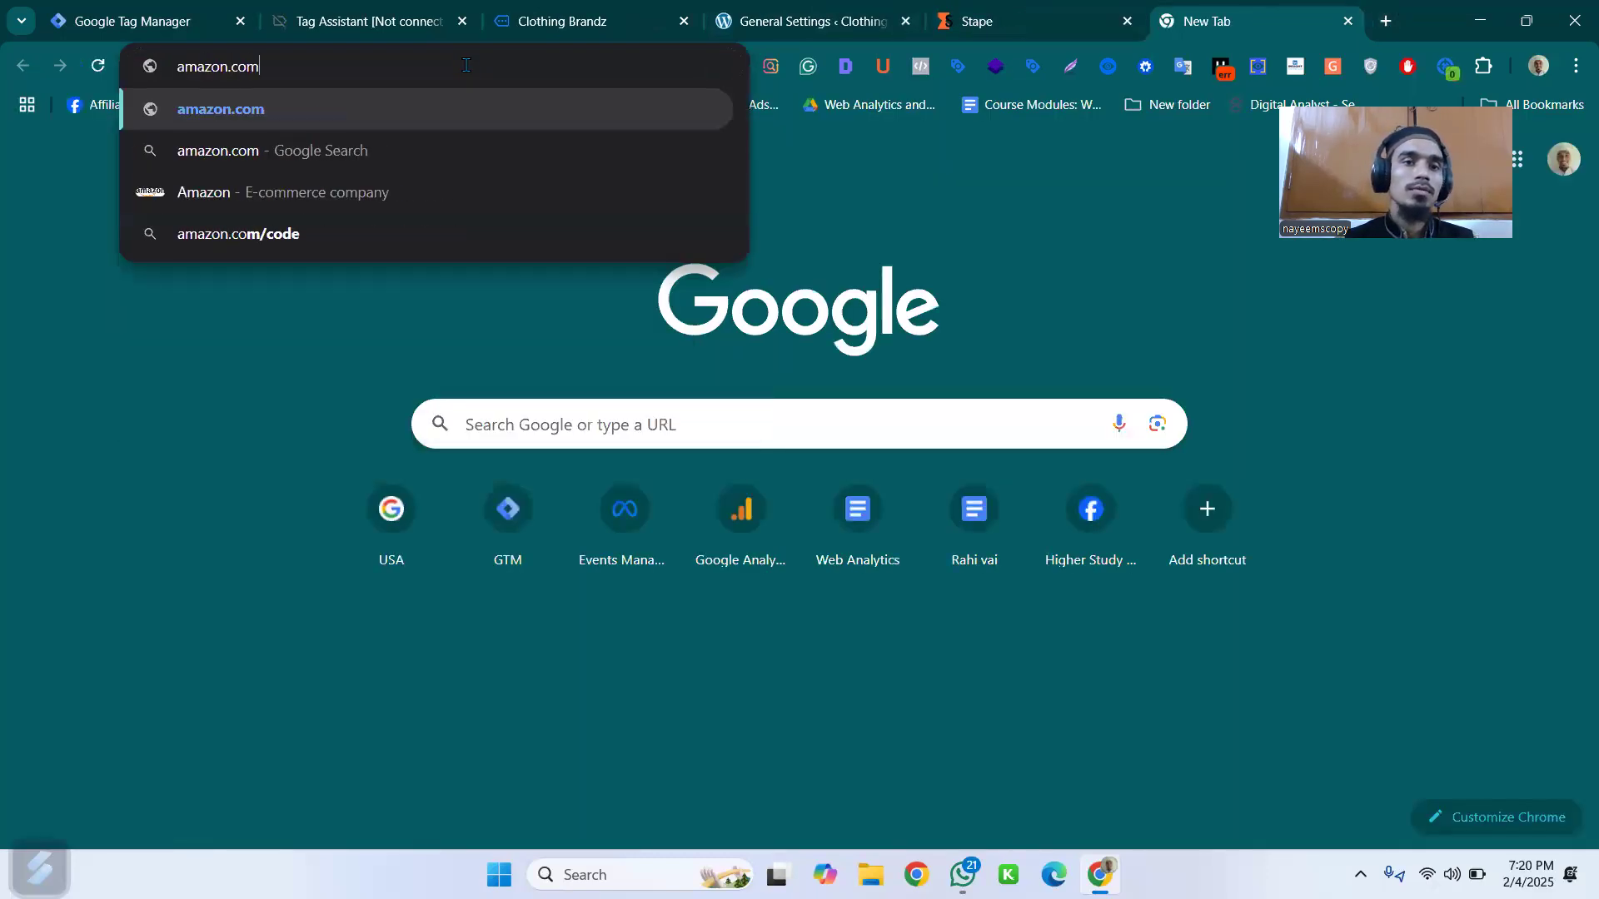
pyautogui.press('Return')
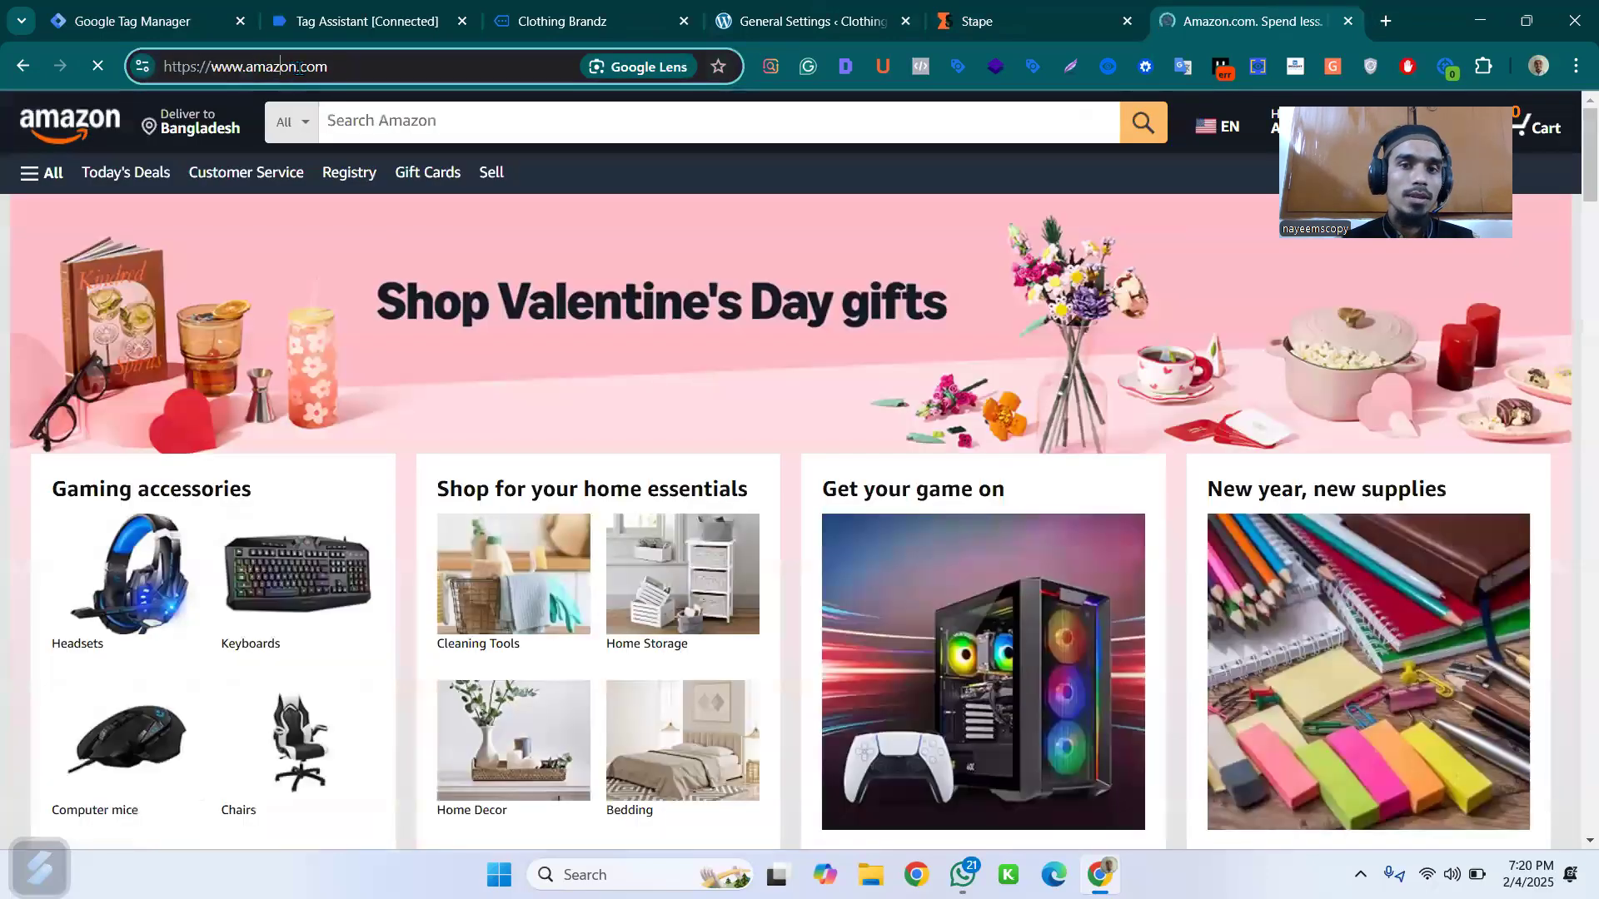
pyautogui.doubleClick(281, 65)
pyautogui.moveTo(281, 65); pyautogui.dragTo(244, 71)
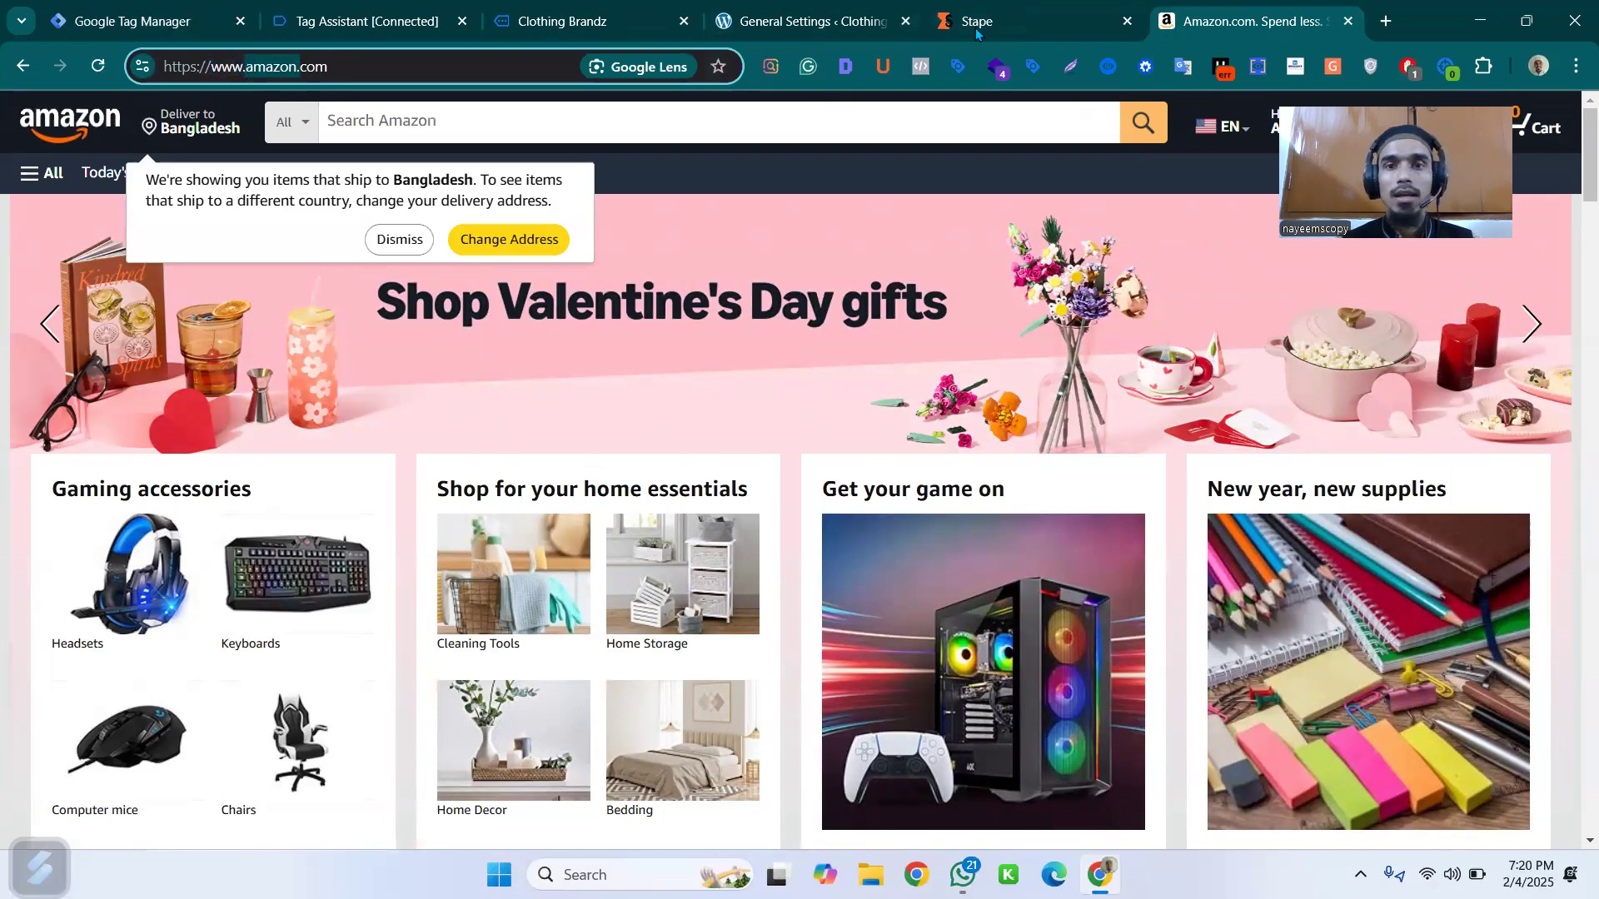
# - Return to Stape, try "custom.amazon" as the custom domain name, and remove the "amazon" part again
pyautogui.hotkey('ctrl', 'shift', 'Tab')
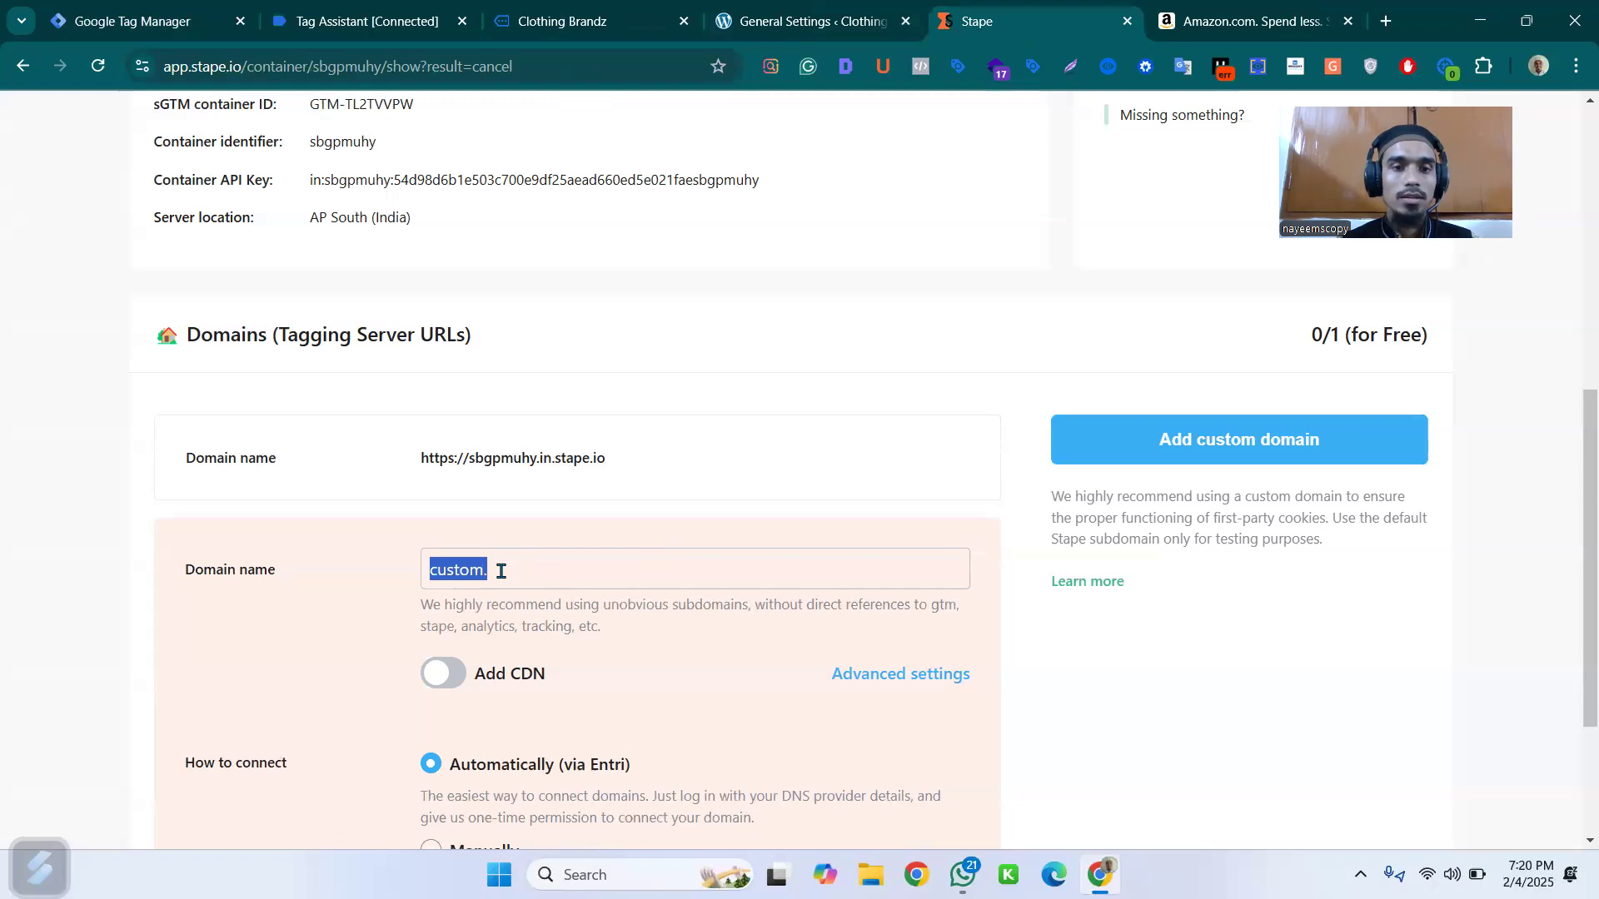
pyautogui.click(501, 571)
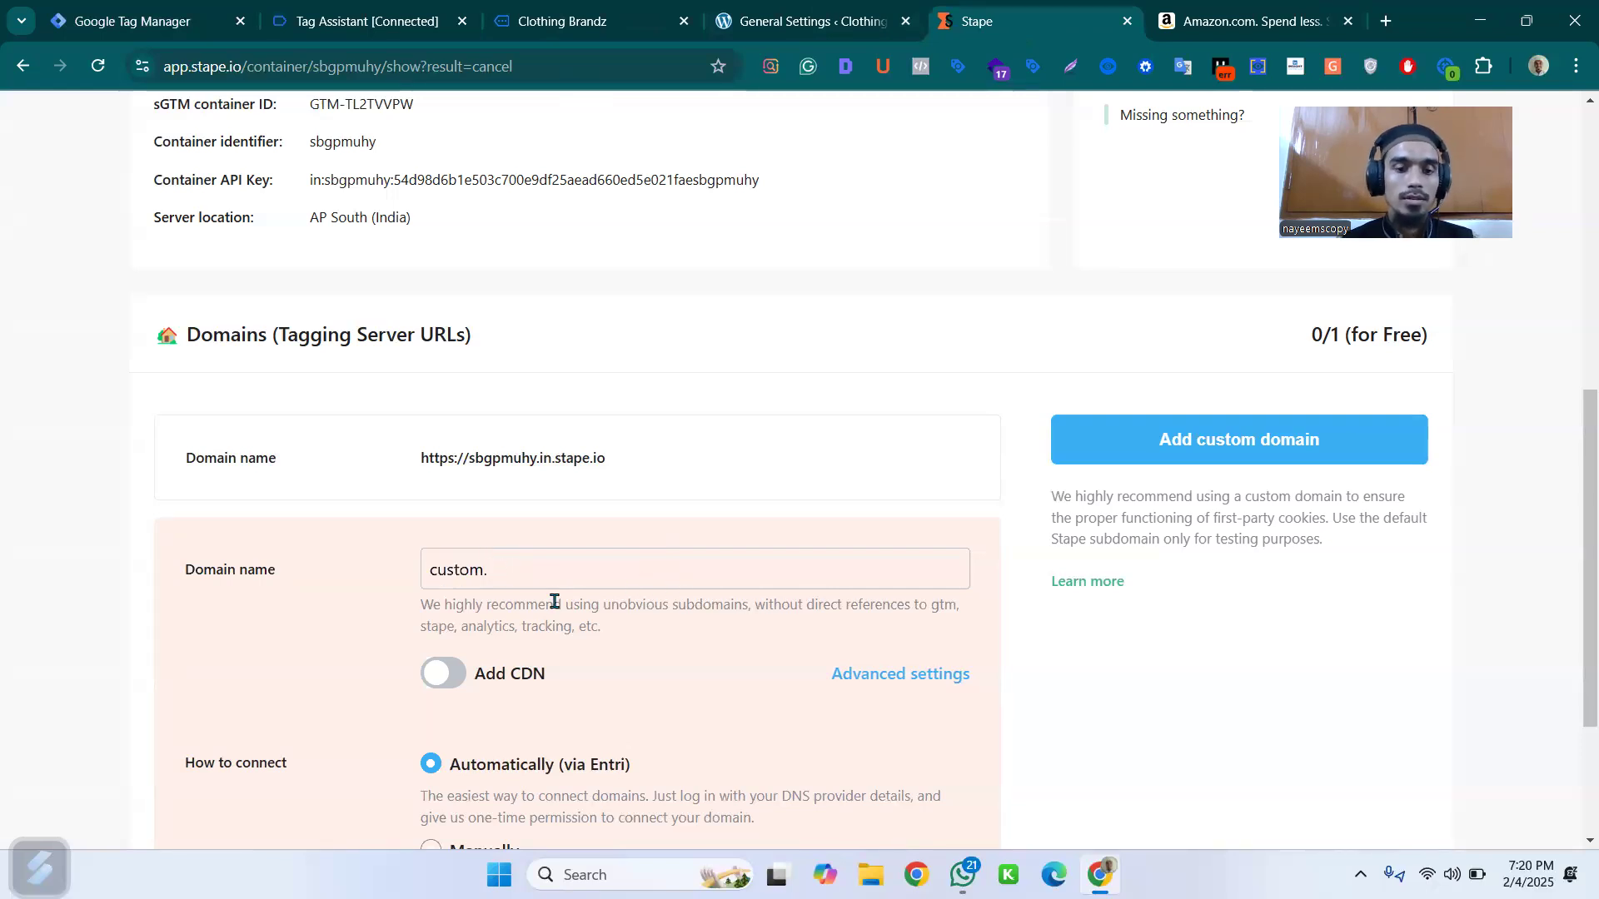
pyautogui.hotkey('ctrl', 'v')
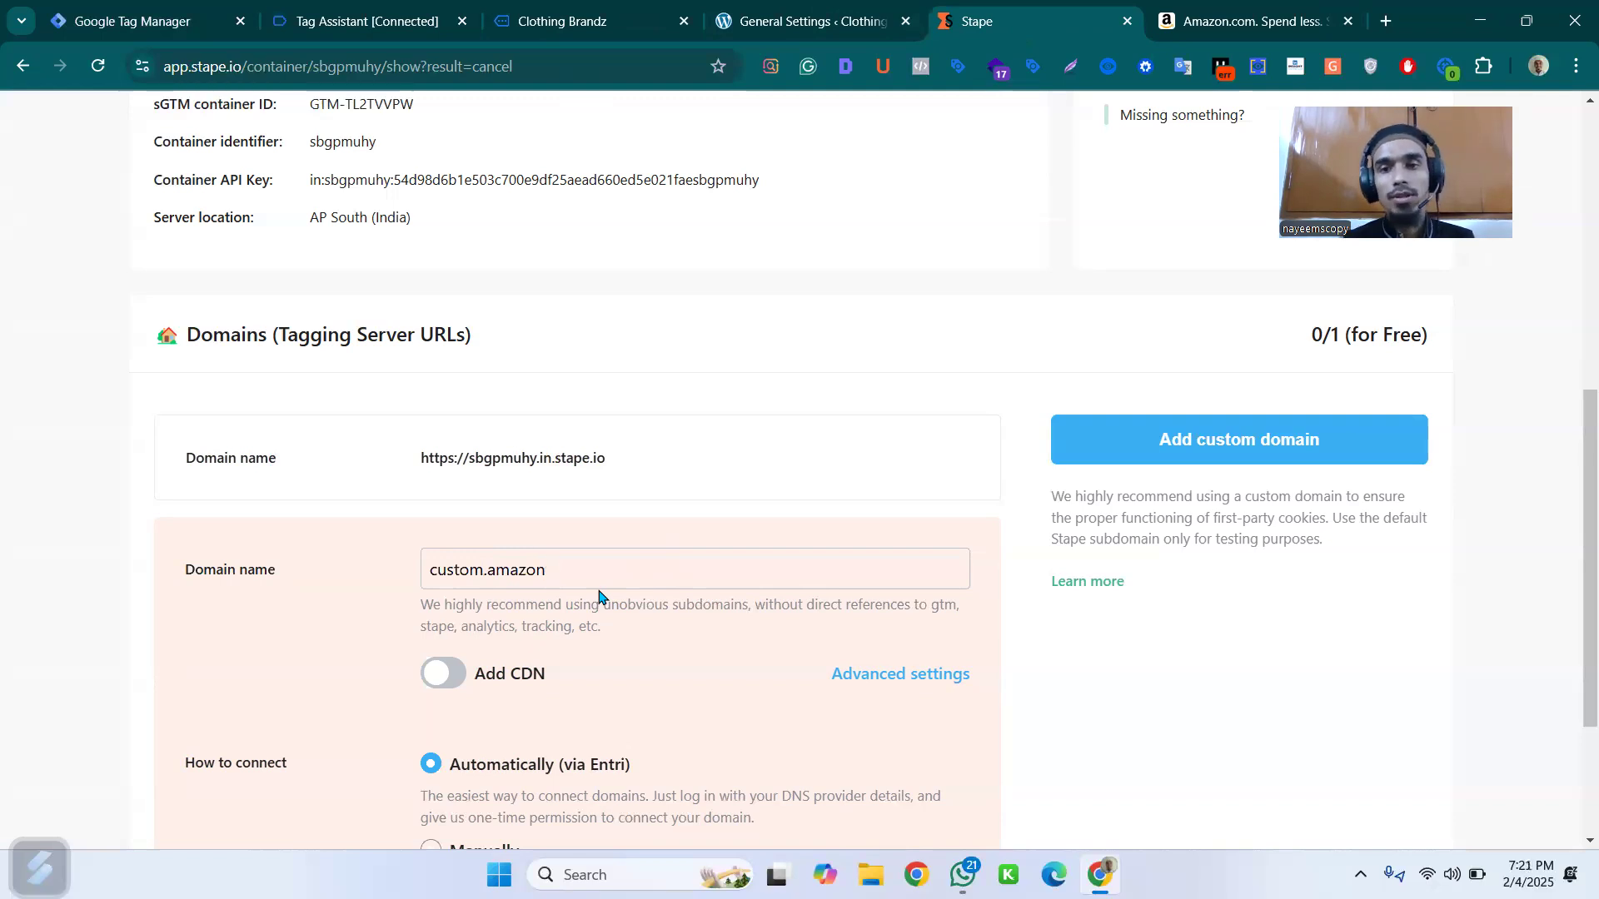
pyautogui.hotkey('ctrl', 'BackSpace')
pyautogui.hotkey('ctrl', 'BackSpace')
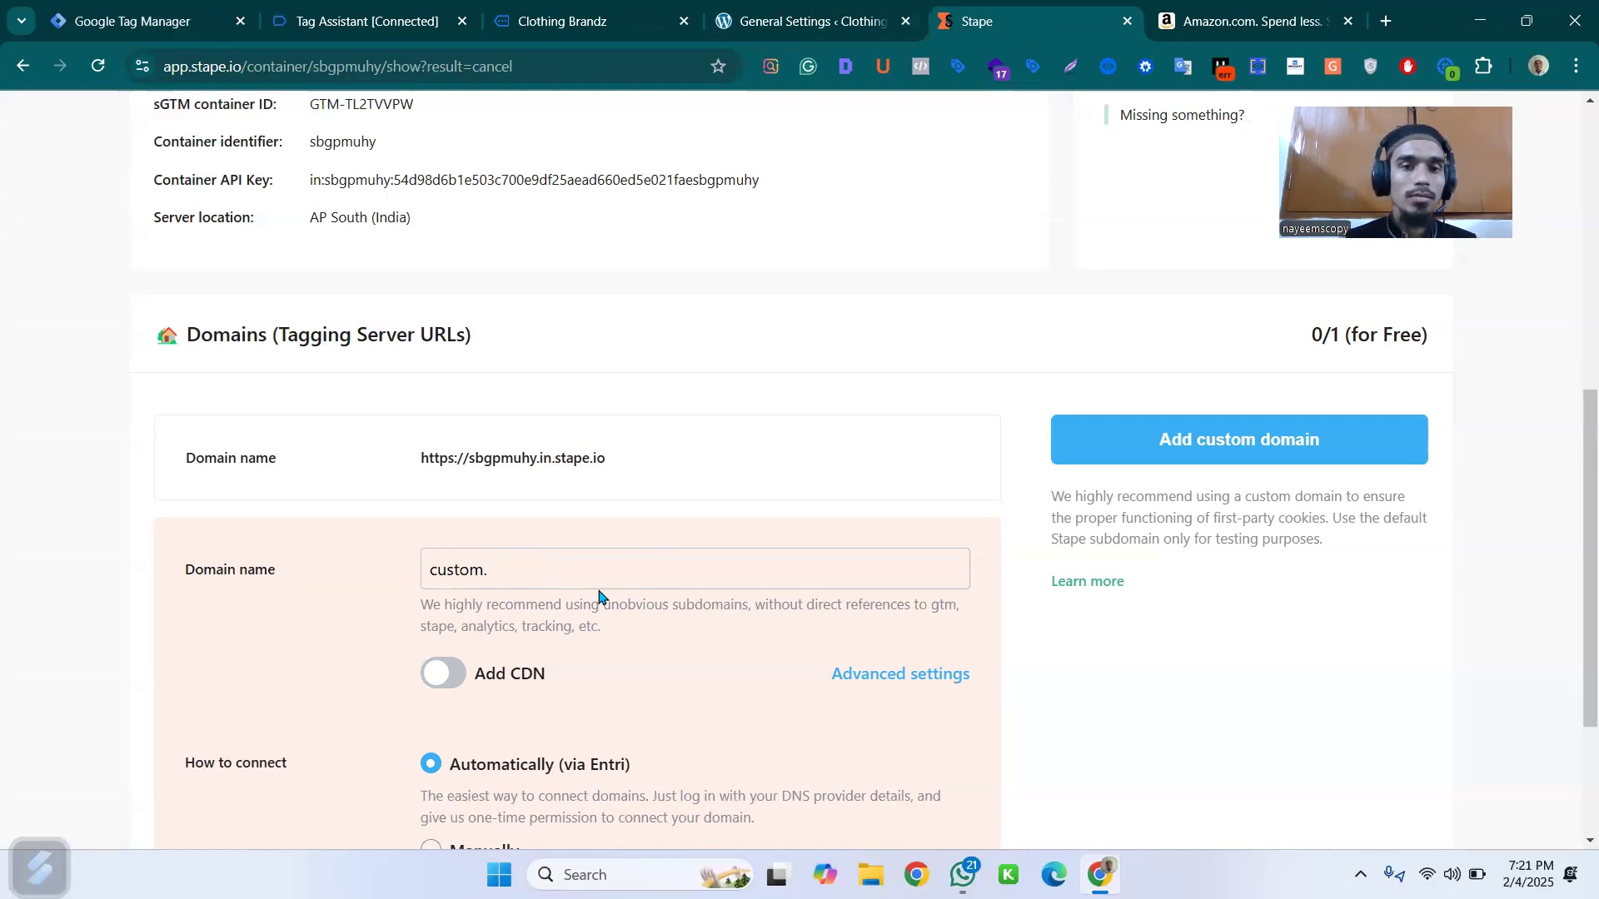
# - Open the container's default Stape tagging server URL from the domains list
pyautogui.click(612, 458)
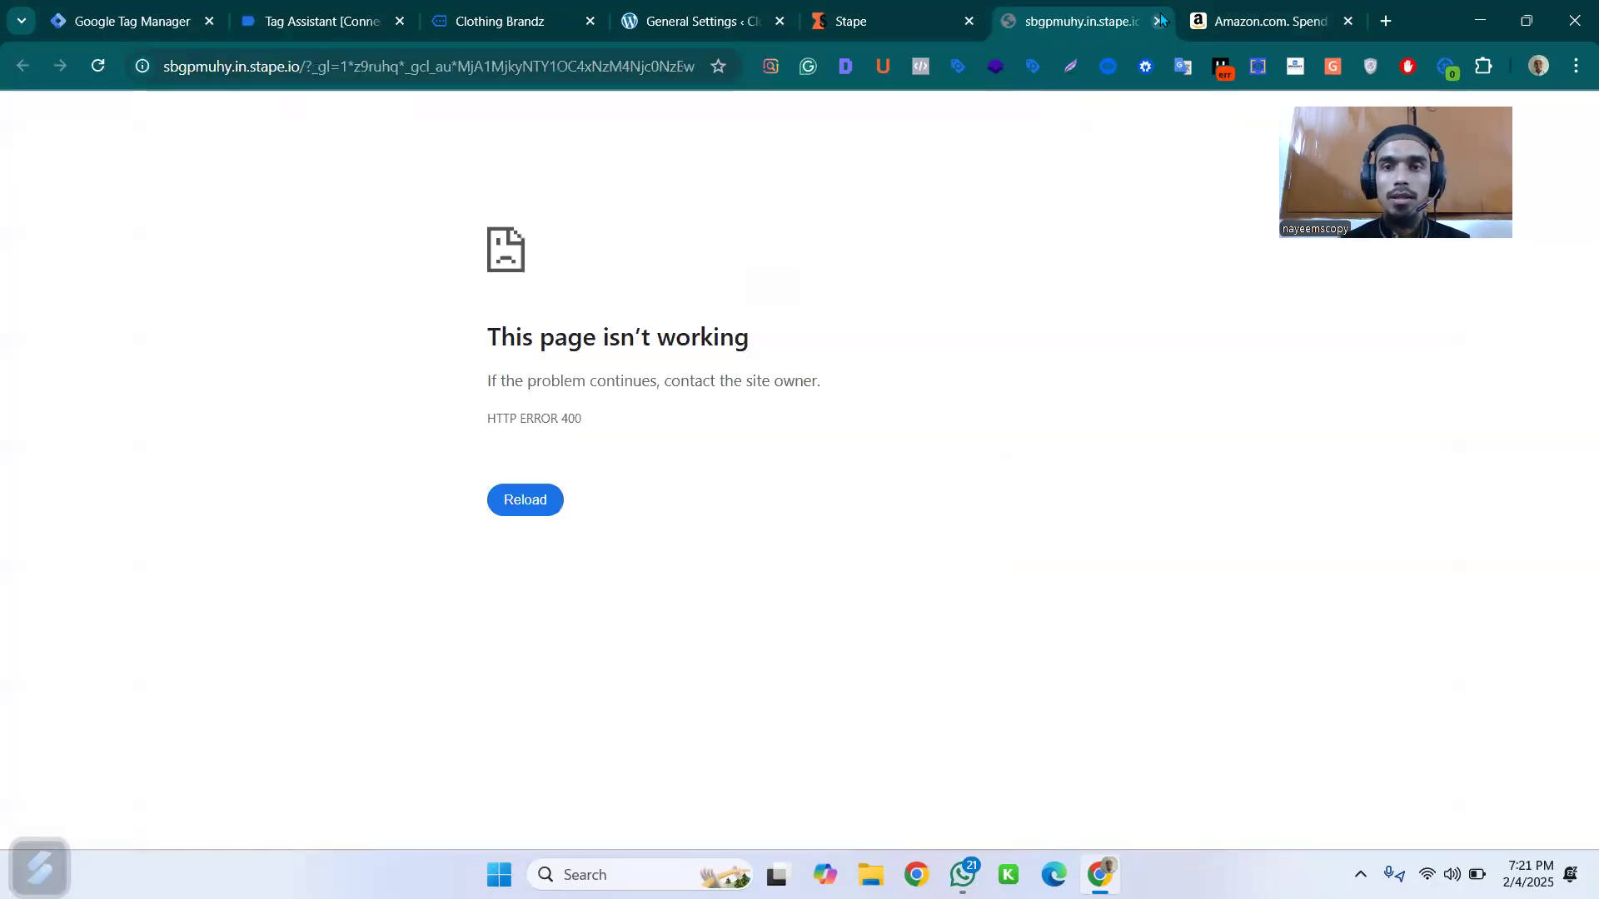
# - Close the opened default-domain page, copy the default tagging server URL from the Stape domains list, and switch to Google Tag Manager
pyautogui.click(1158, 19)
pyautogui.click(621, 460)
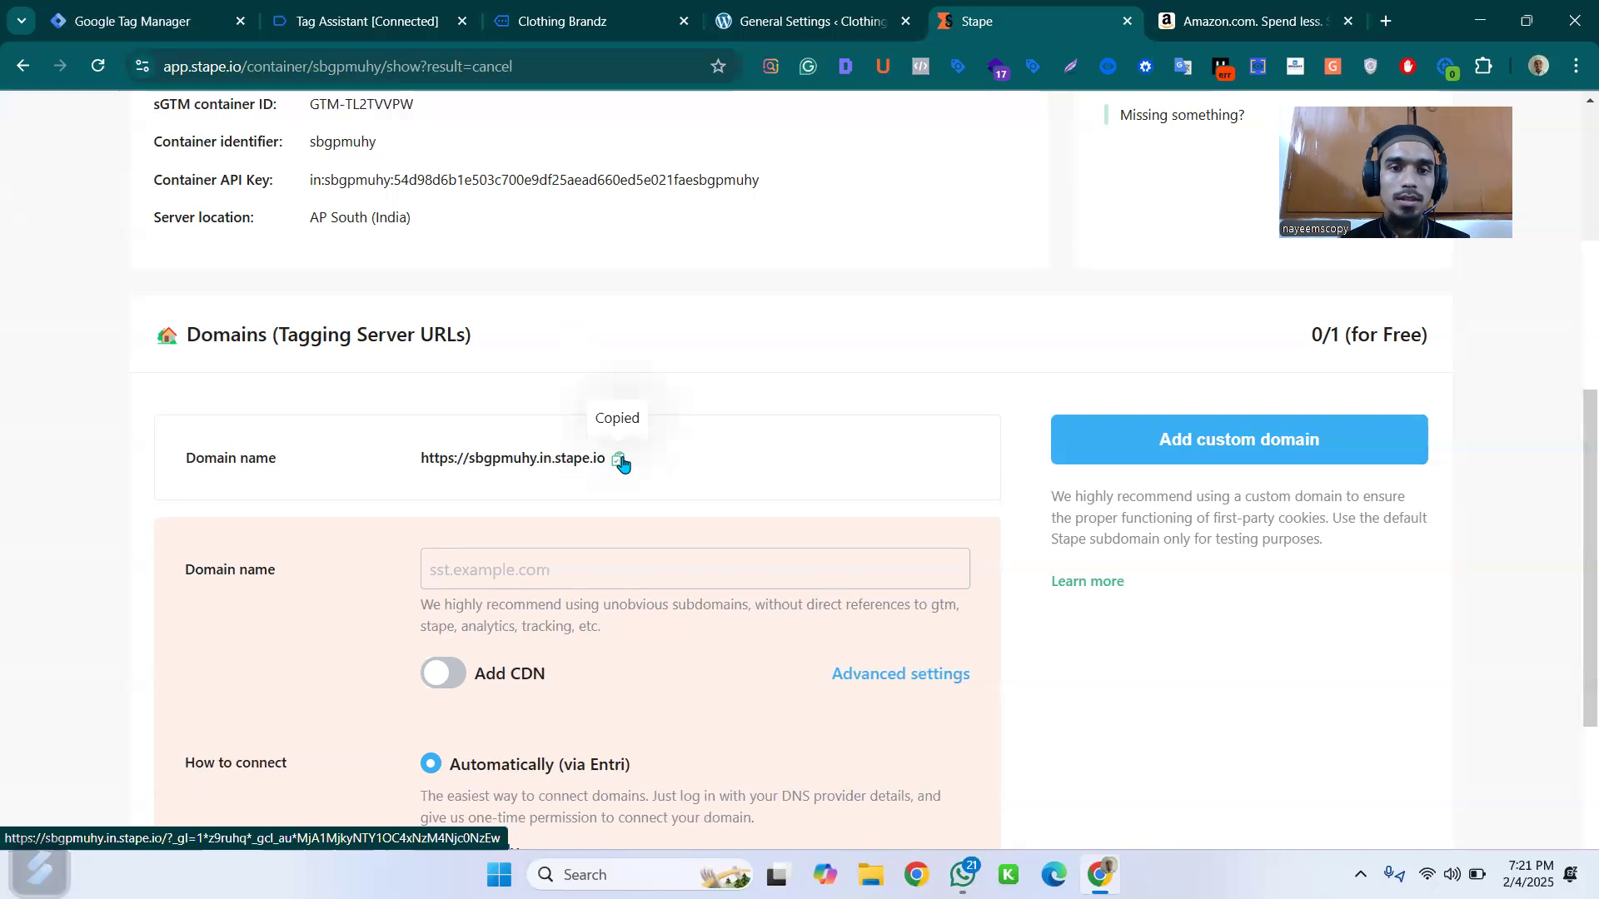
pyautogui.click(781, 8)
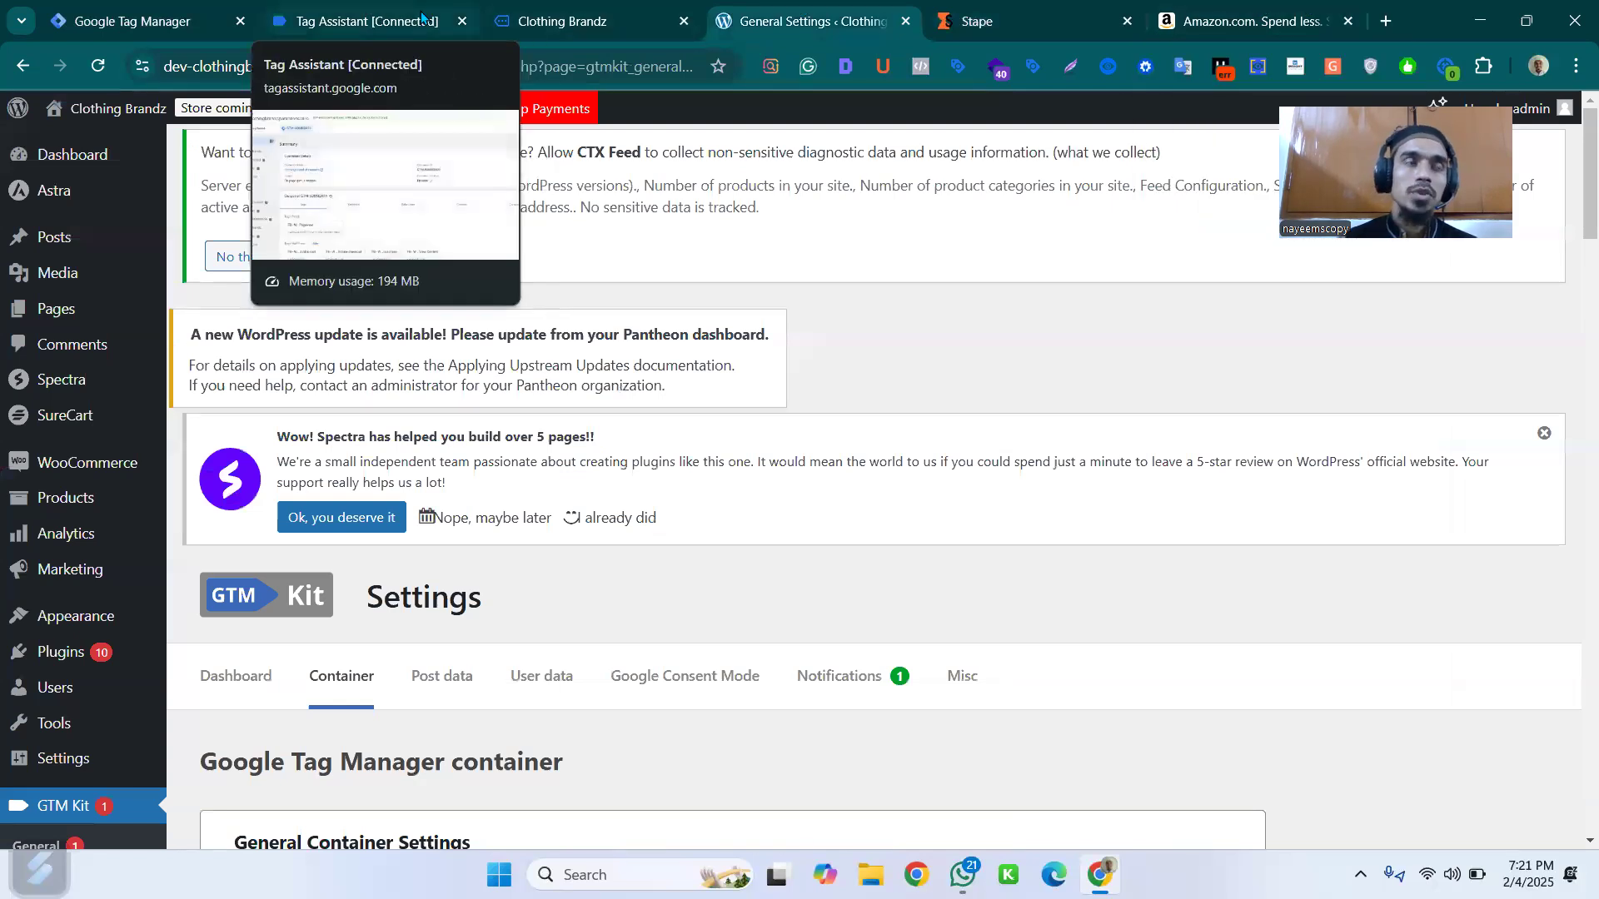
pyautogui.click(533, 18)
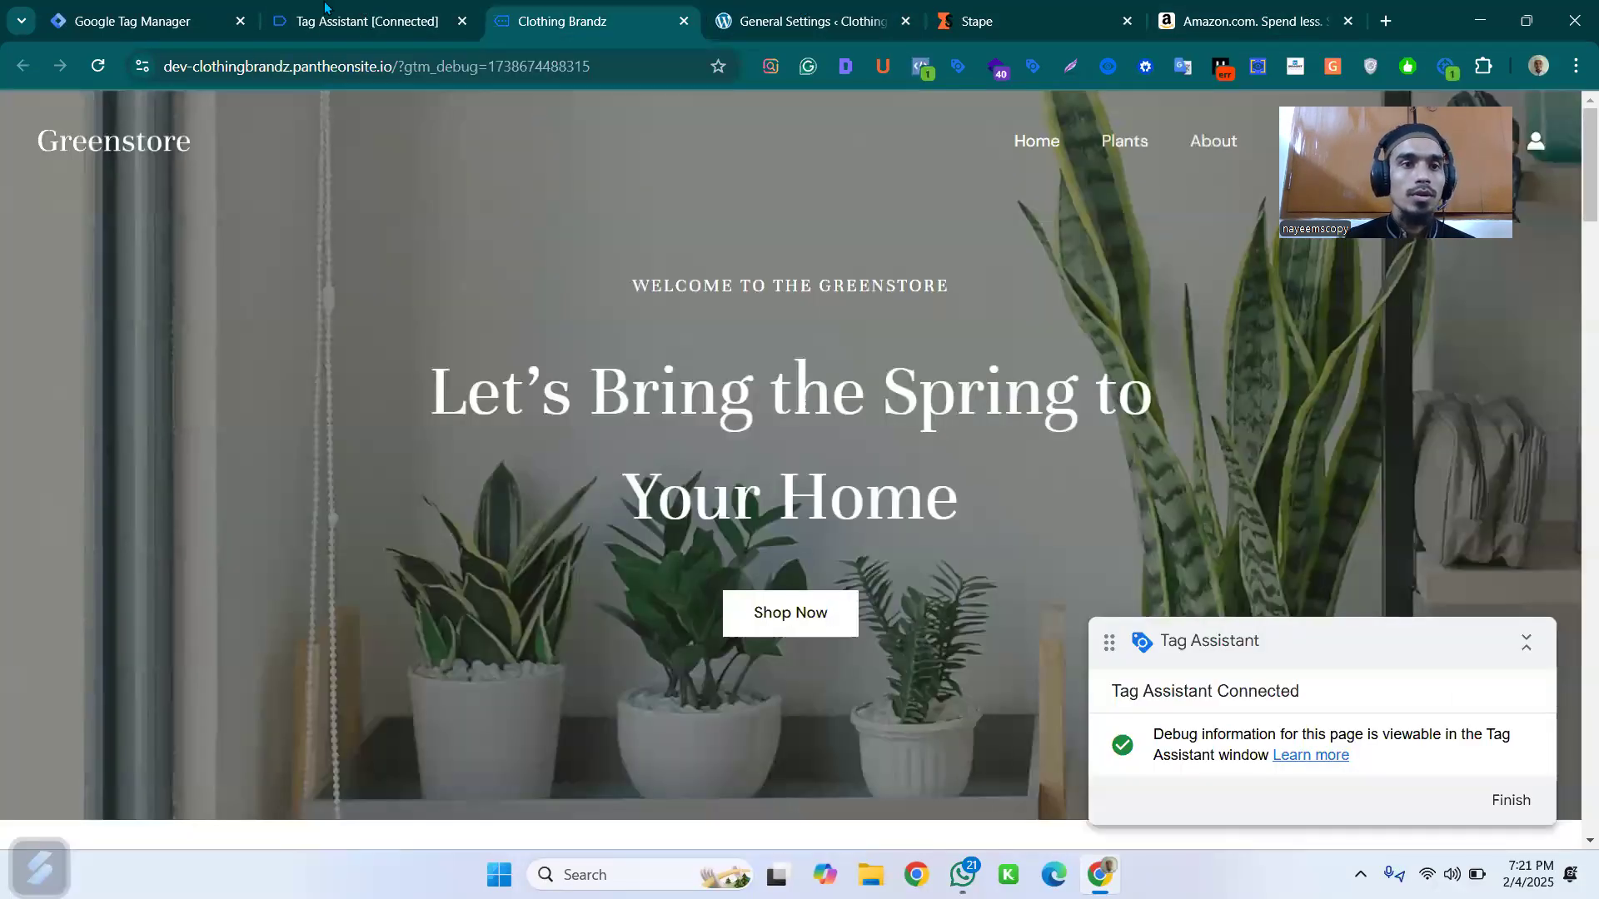
pyautogui.click(405, 11)
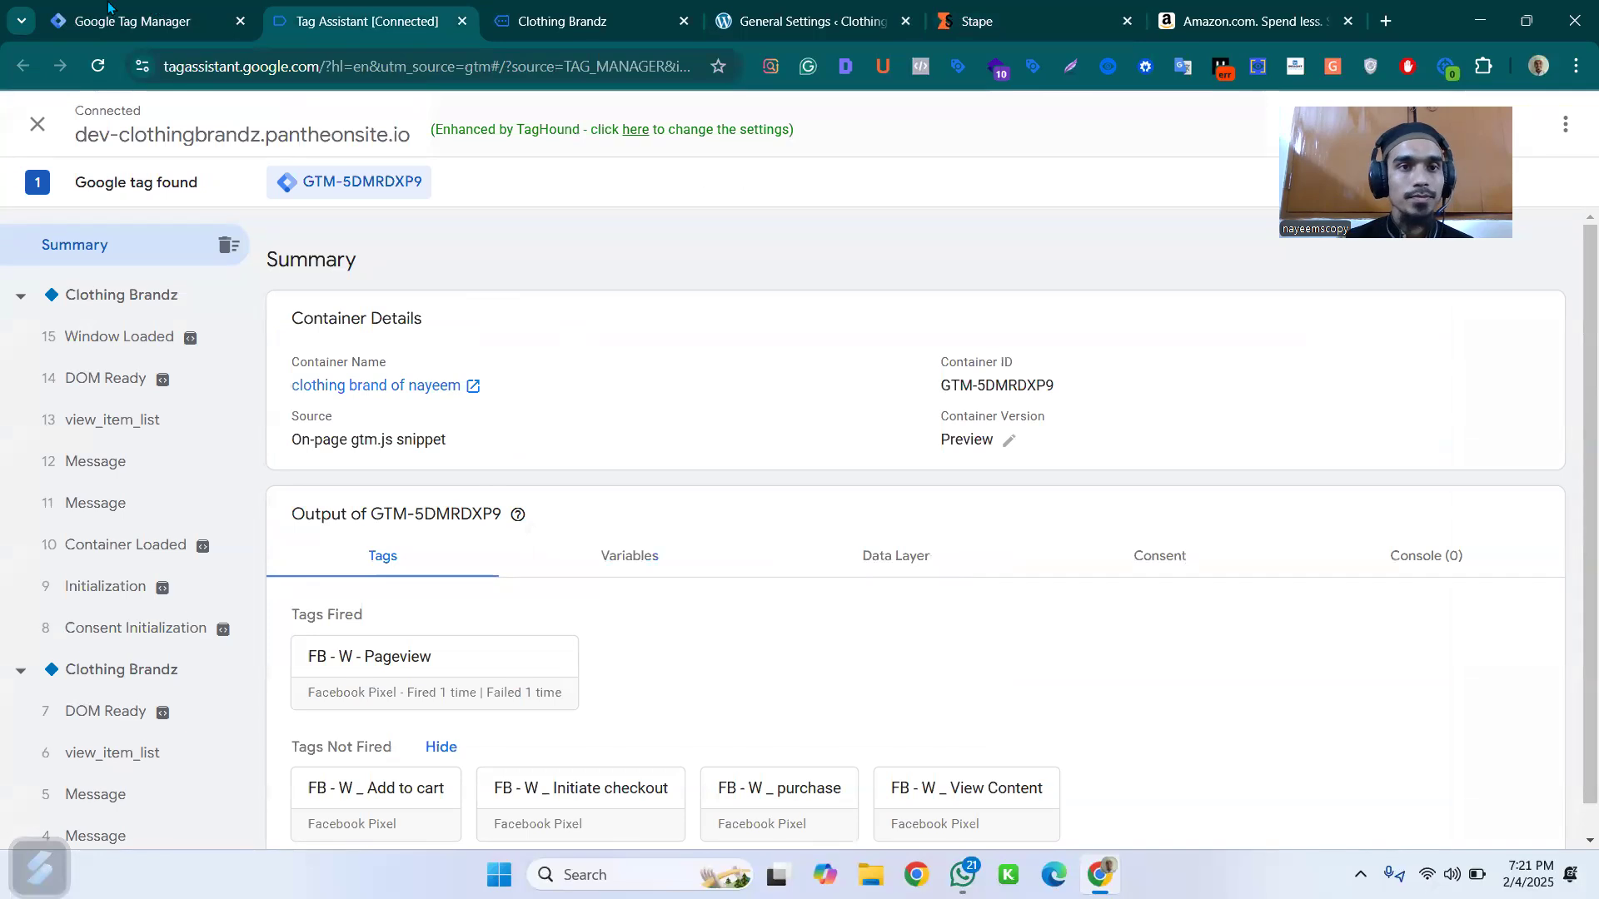
pyautogui.click(108, 8)
pyautogui.click(1140, 259)
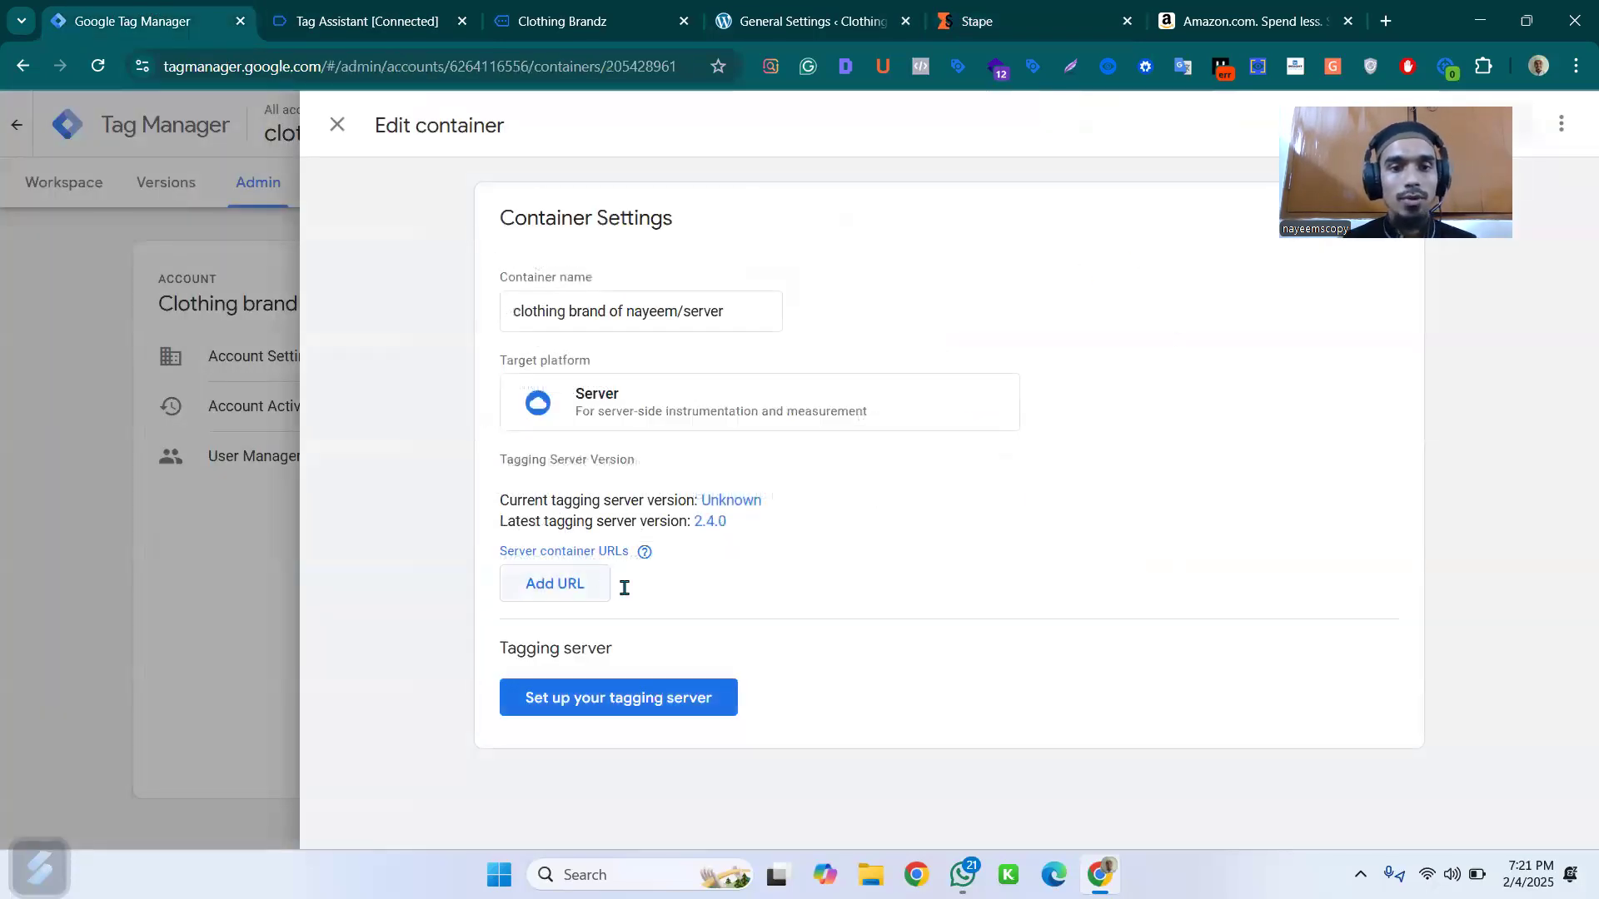
pyautogui.click(569, 581)
pyautogui.click(587, 585)
pyautogui.hotkey('ctrl', 'v')
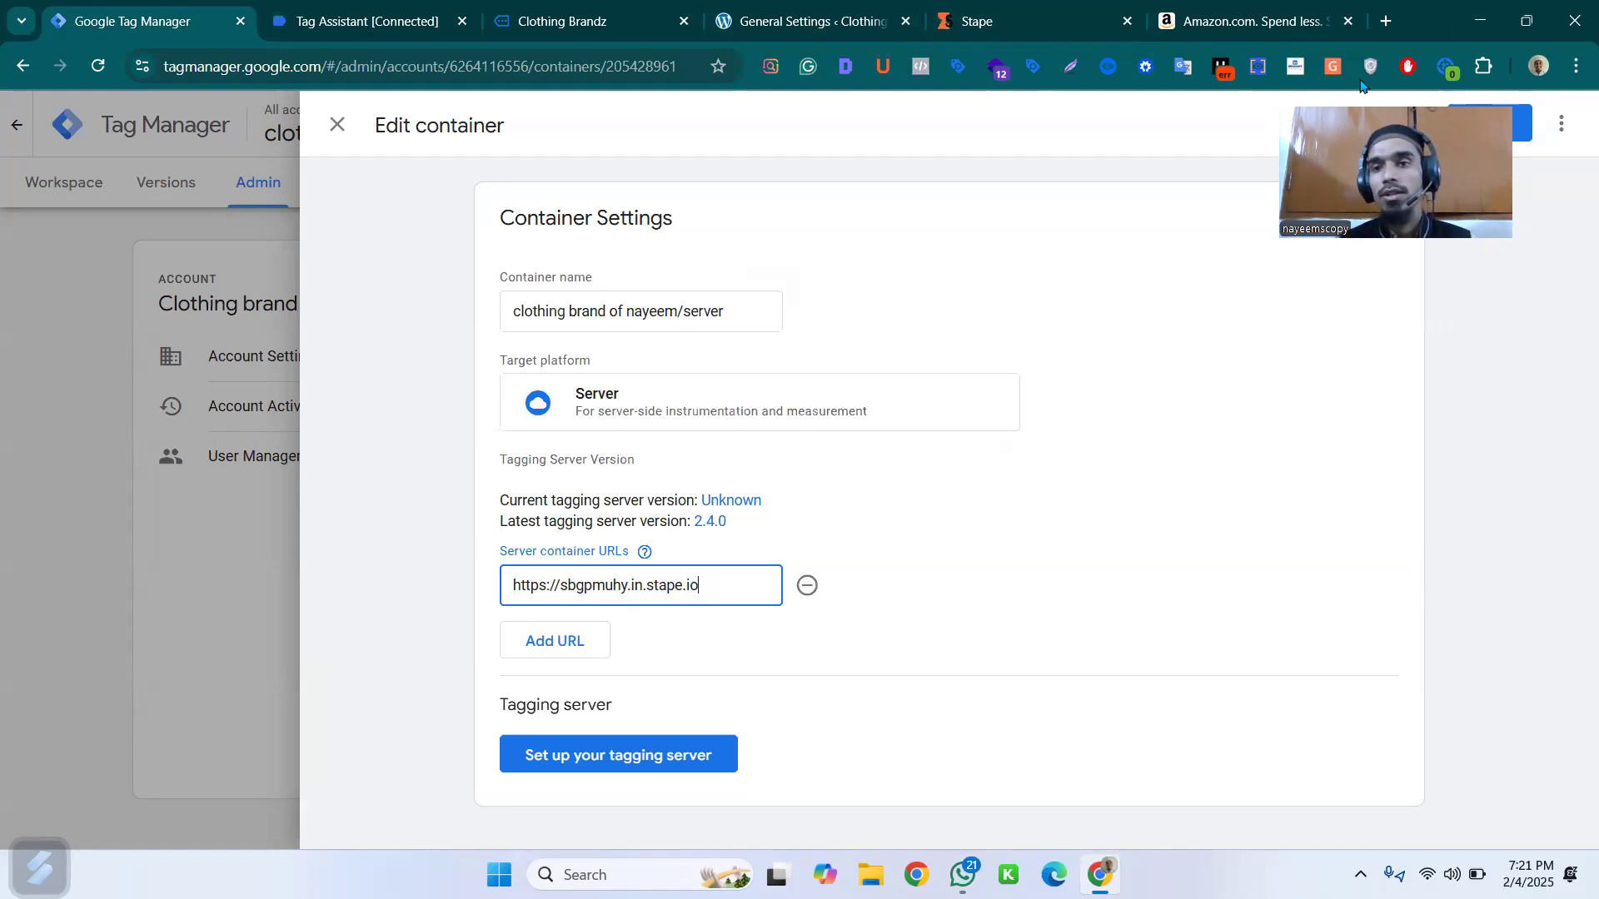
pyautogui.moveTo(1399, 183); pyautogui.dragTo(1452, 450)
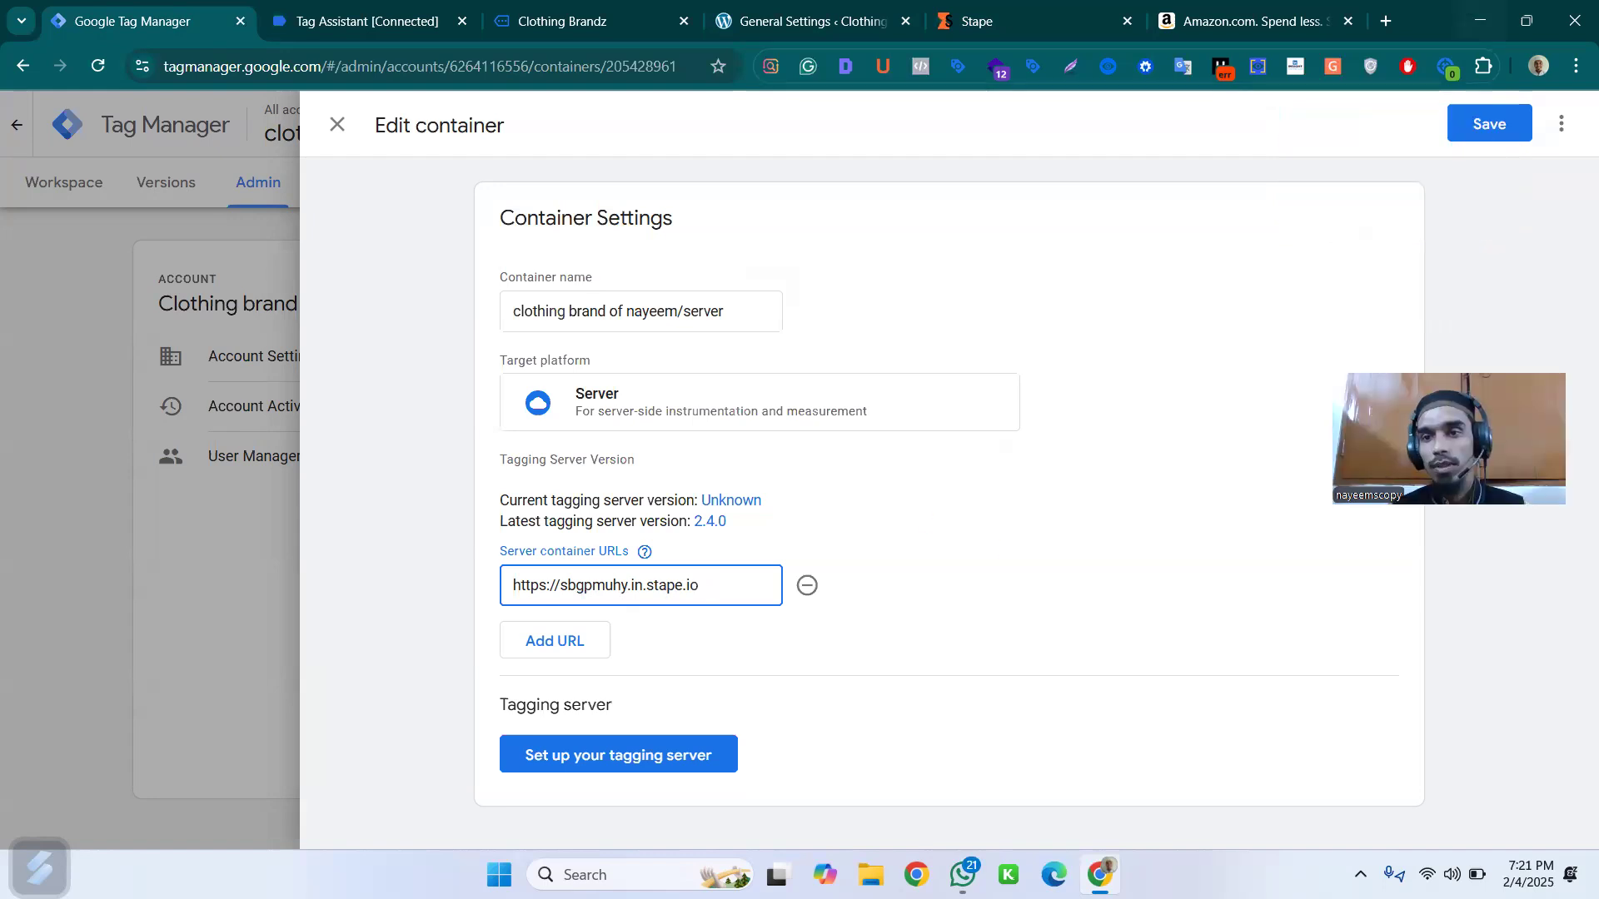
pyautogui.click(1487, 125)
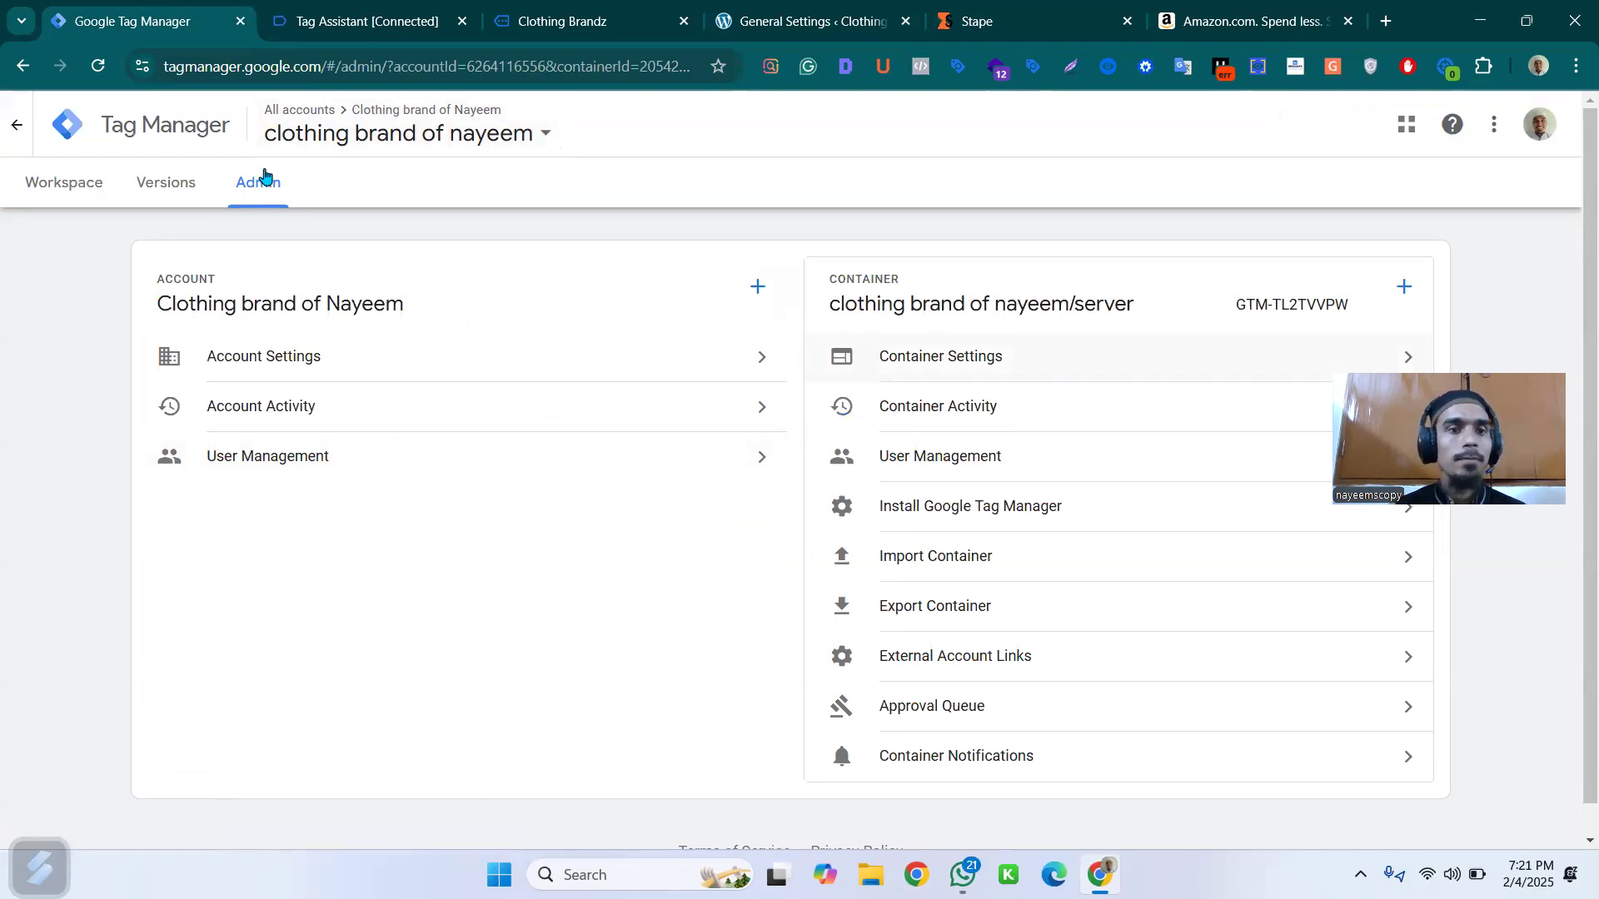
# - Leave the server container's administration page and return to the list of all Tag Manager accounts
pyautogui.click(45, 191)
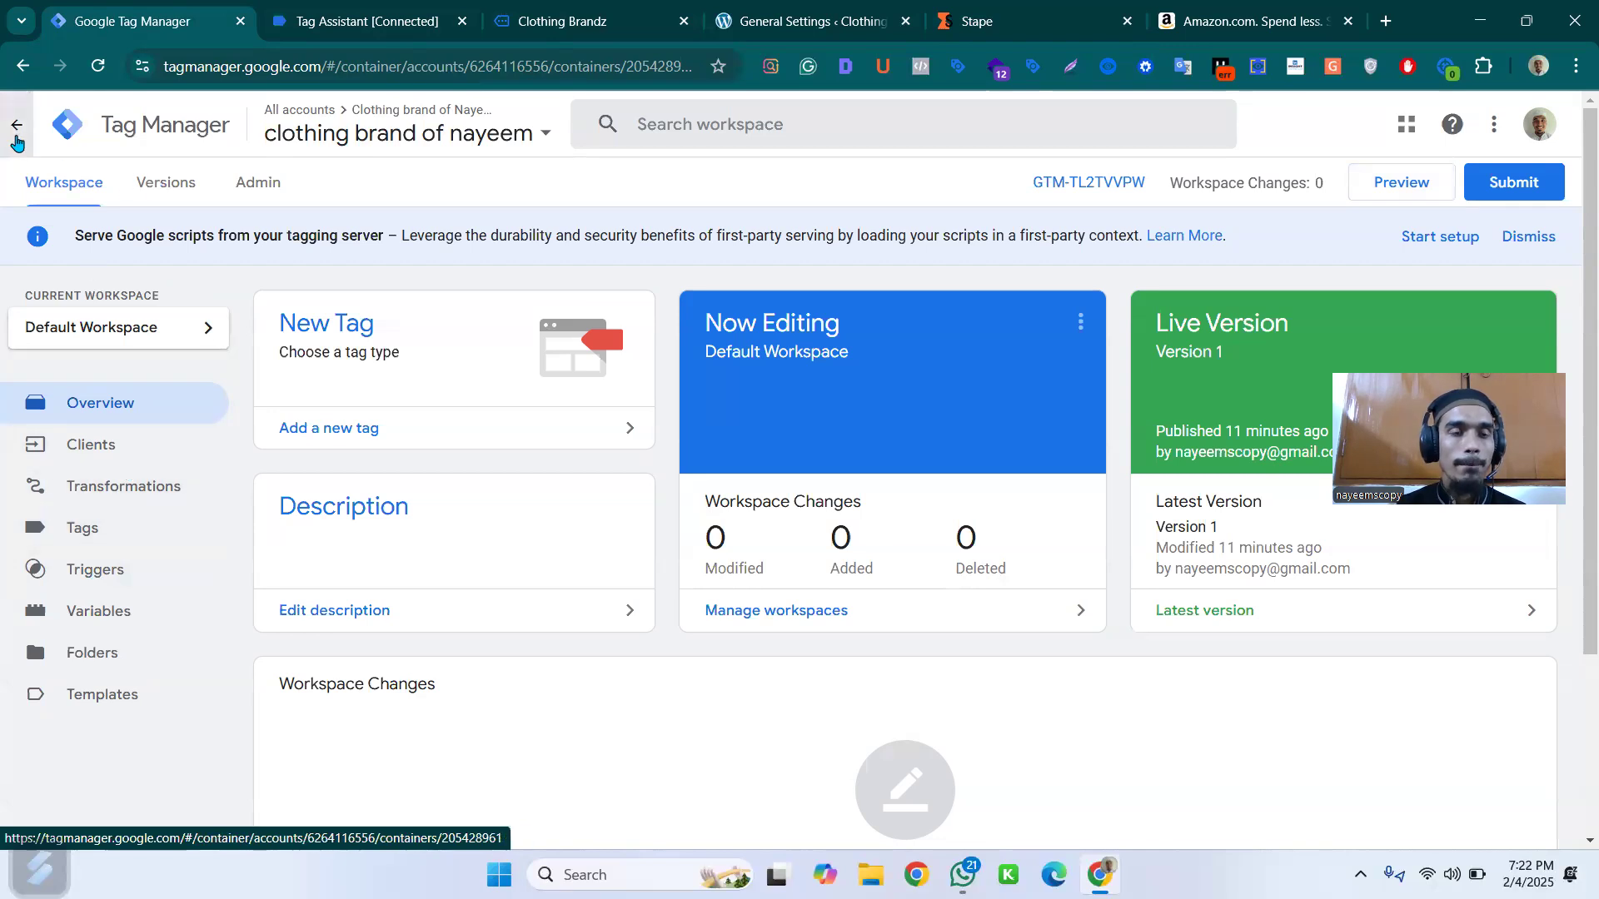
pyautogui.click(17, 129)
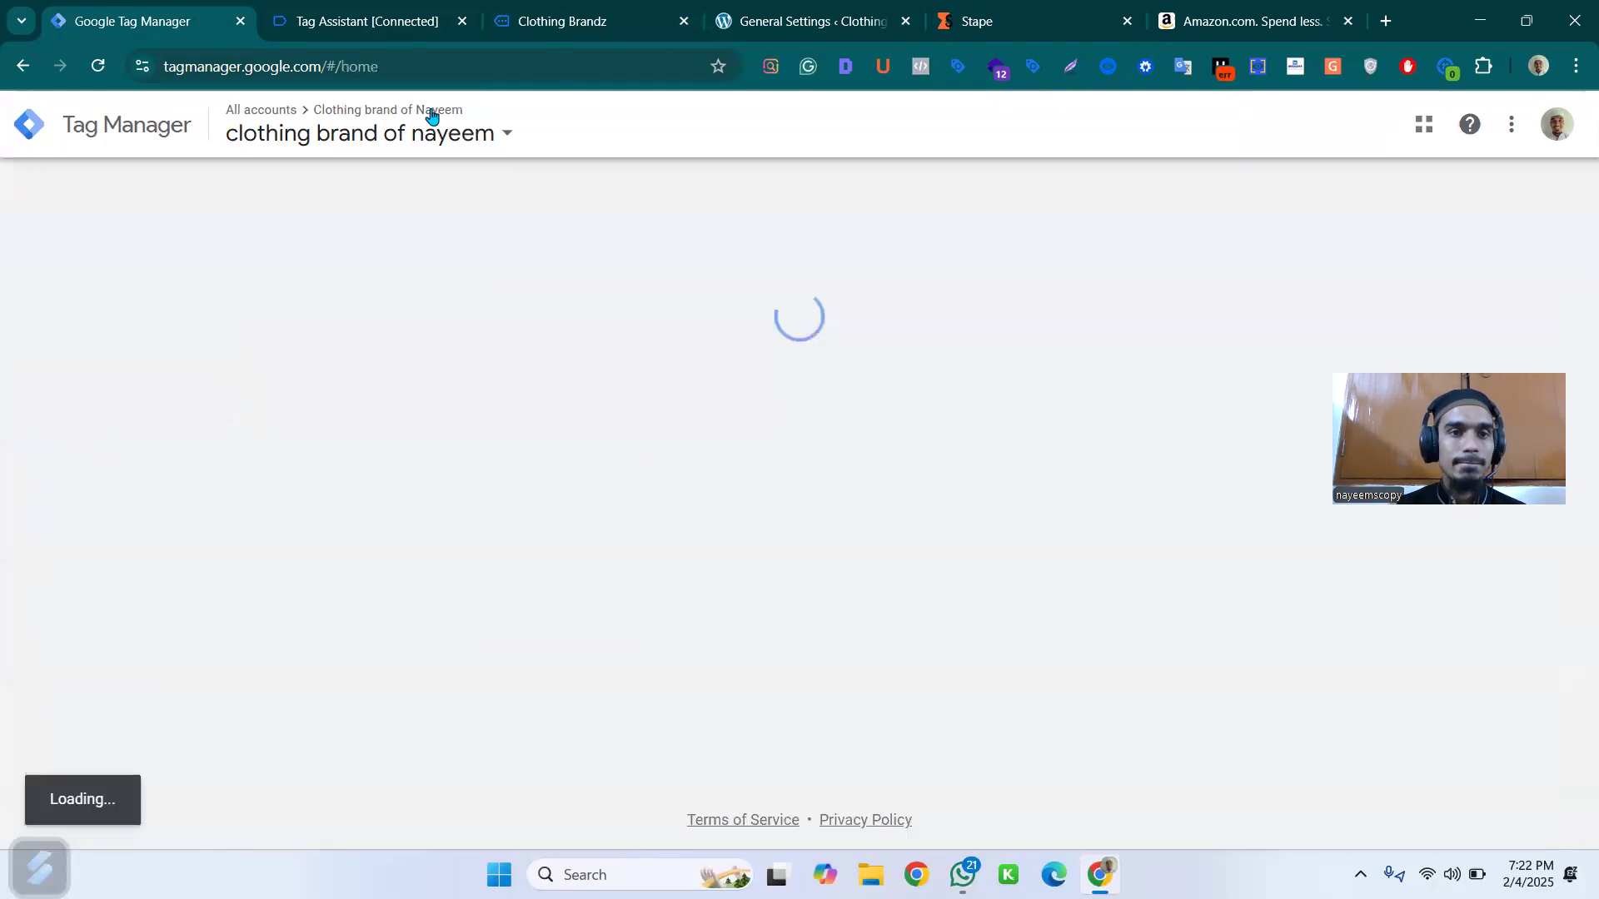
pyautogui.click(475, 127)
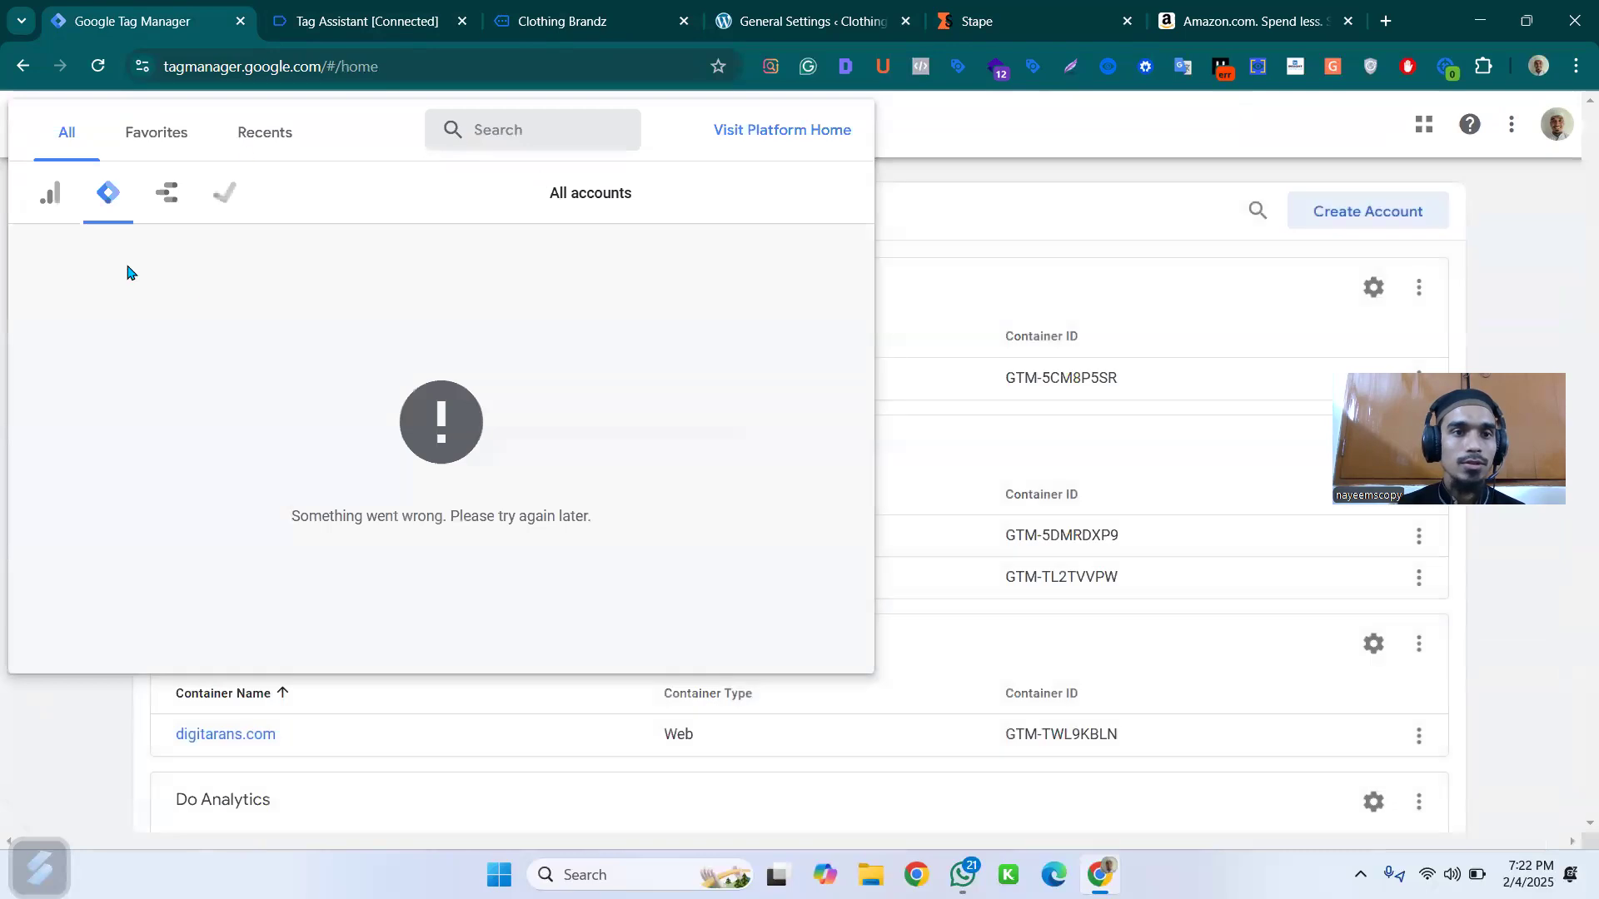
pyautogui.click(1008, 185)
pyautogui.click(510, 133)
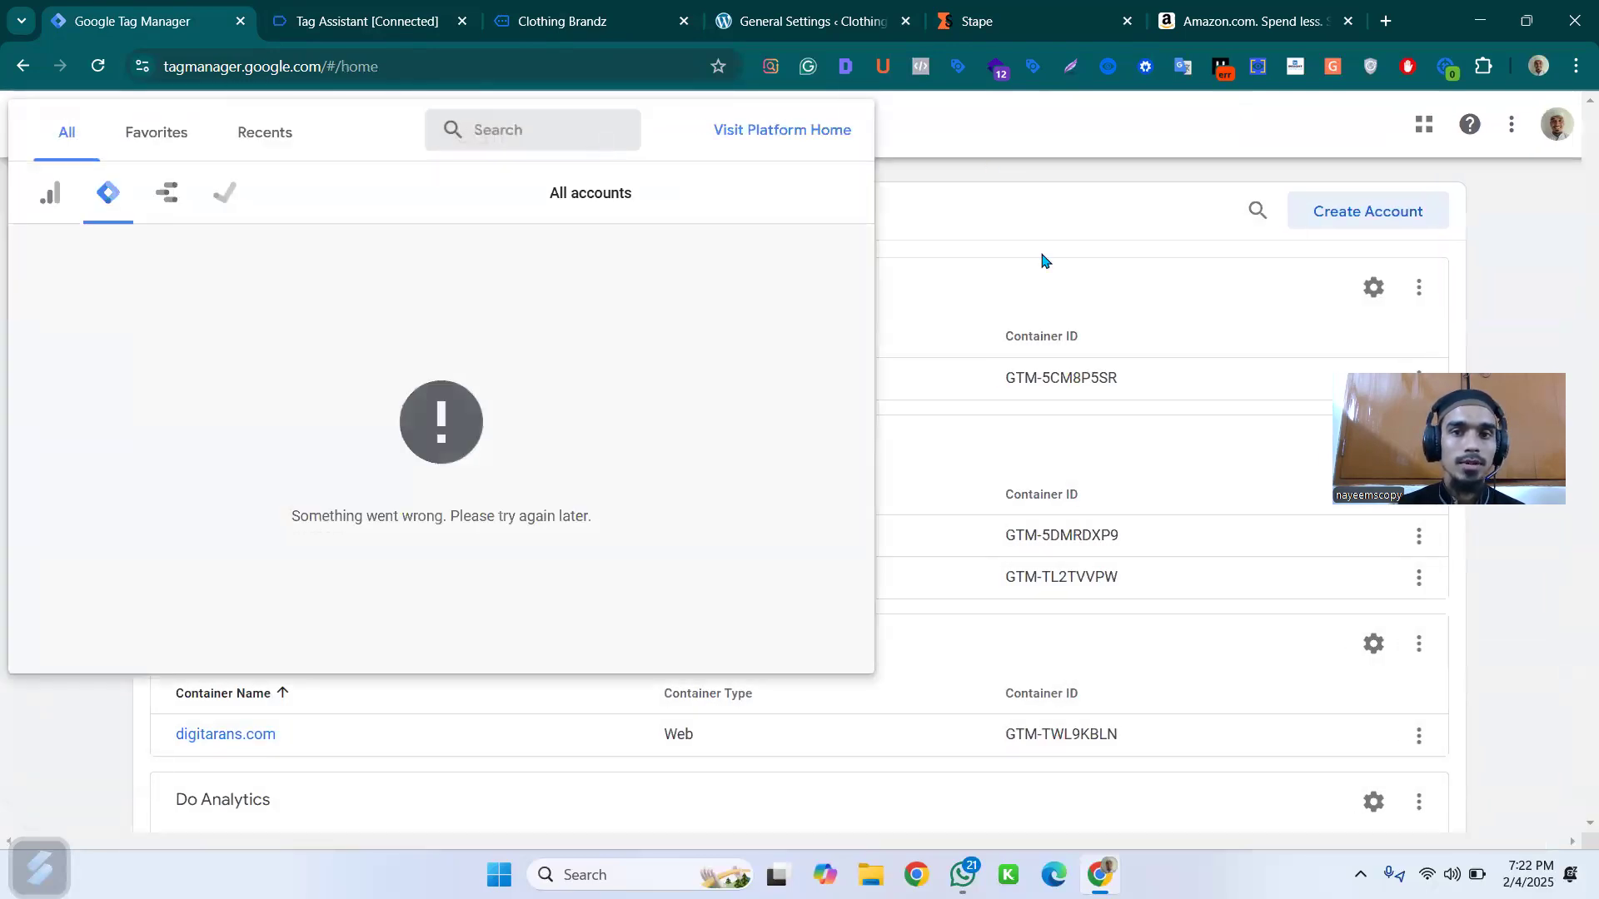
pyautogui.click(922, 286)
# - Open the clothing brand's web container GTM-5DMRDXP9 and load its server container in a separate browser tab
pyautogui.click(304, 537)
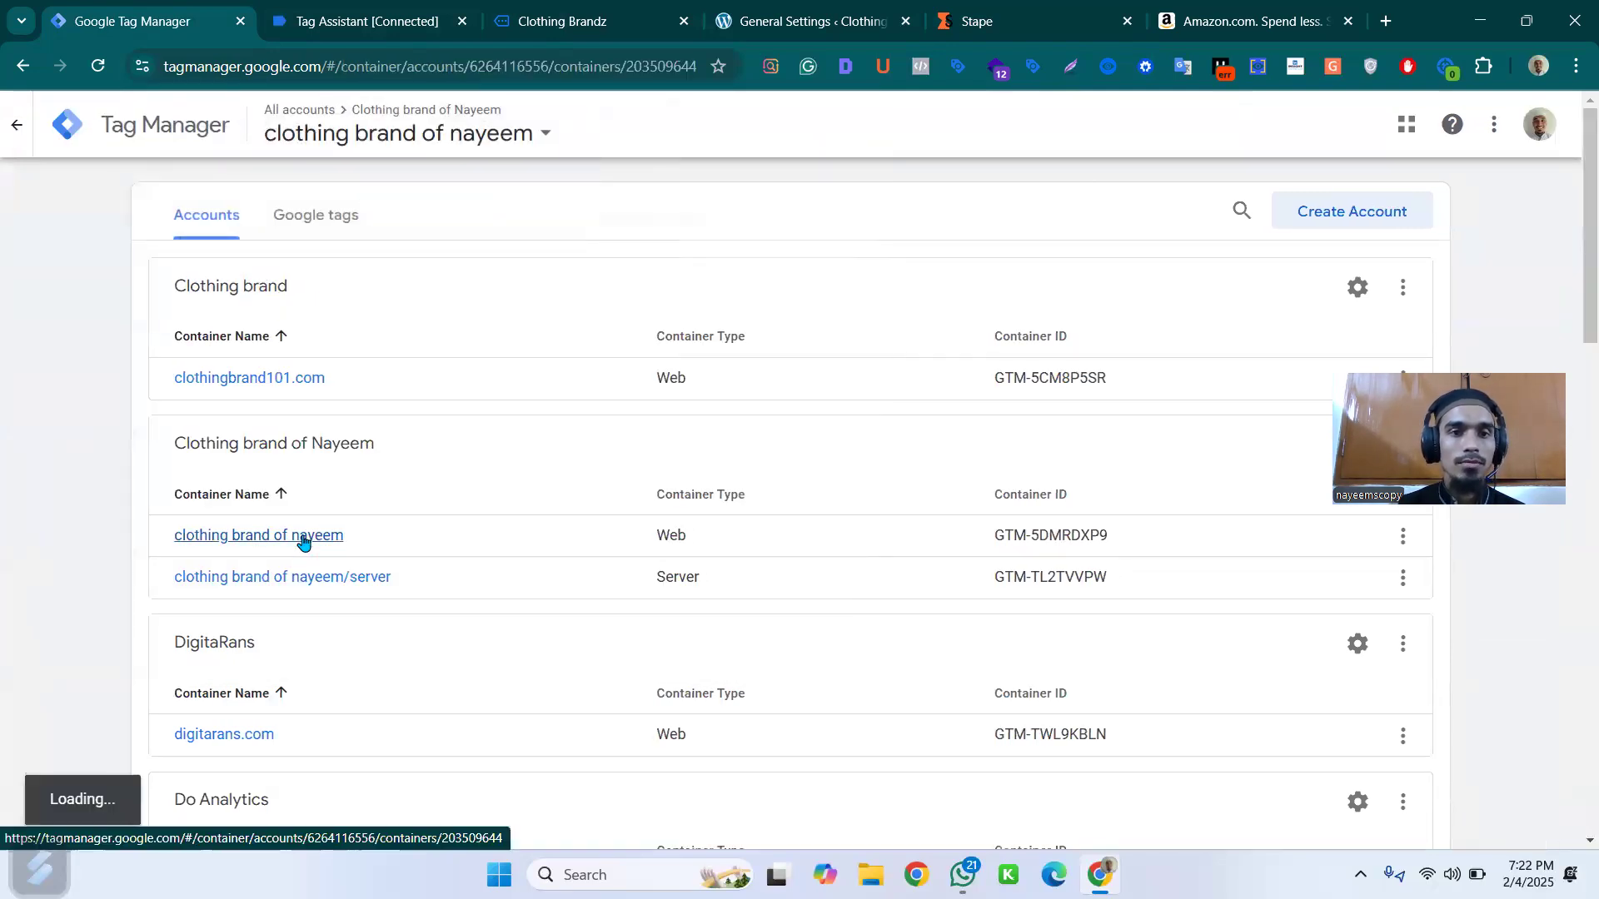
pyautogui.middleClick(333, 535)
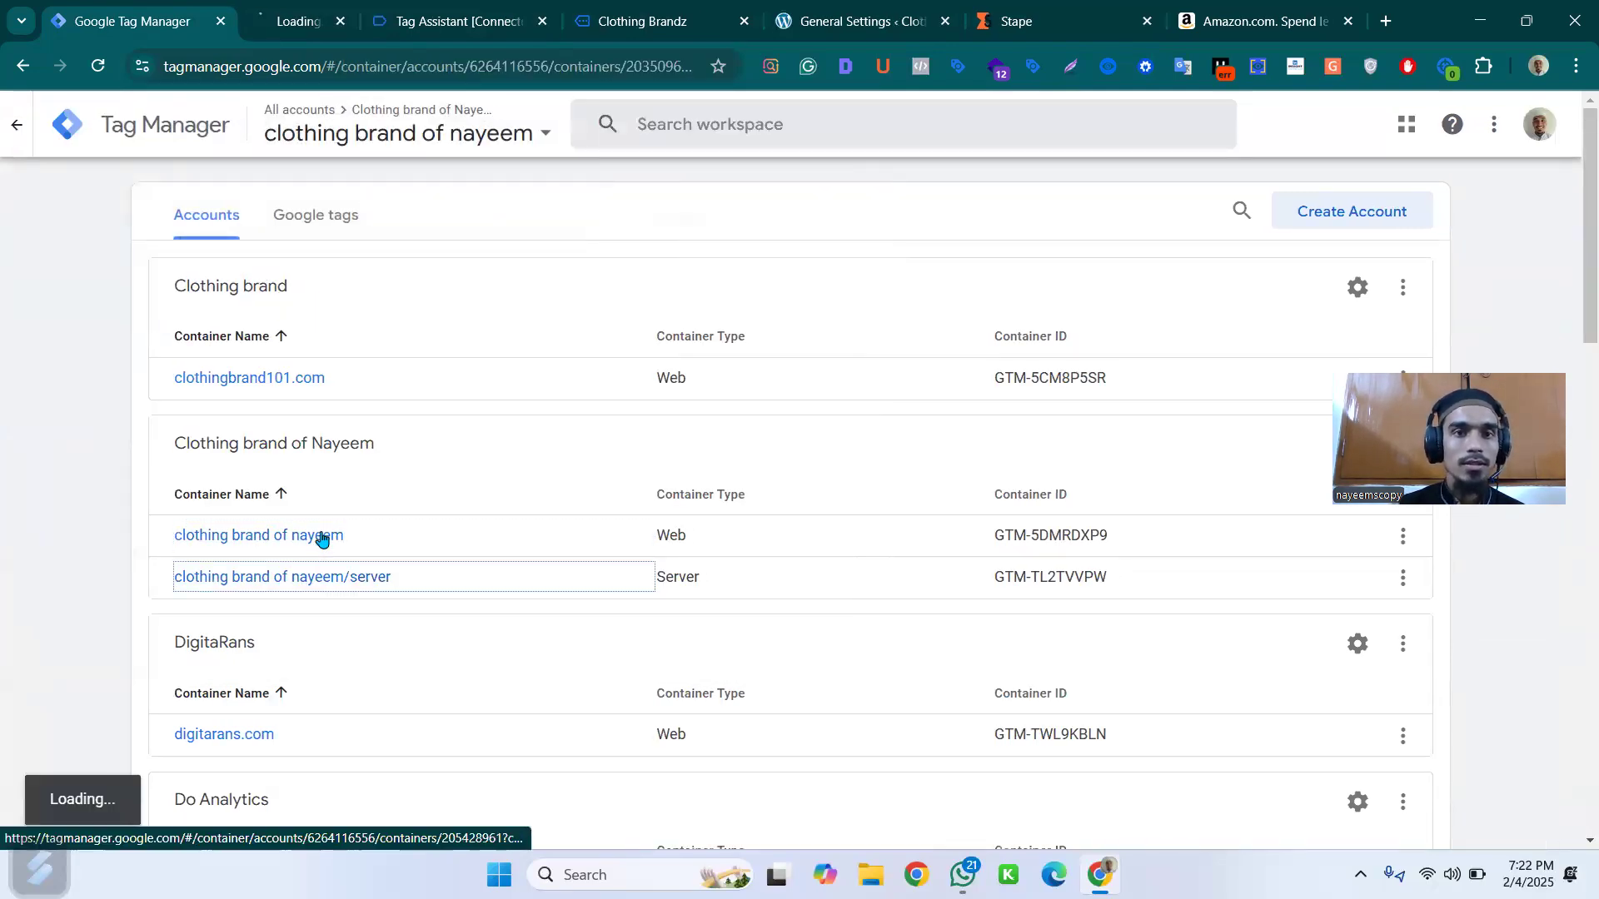
pyautogui.click(325, 21)
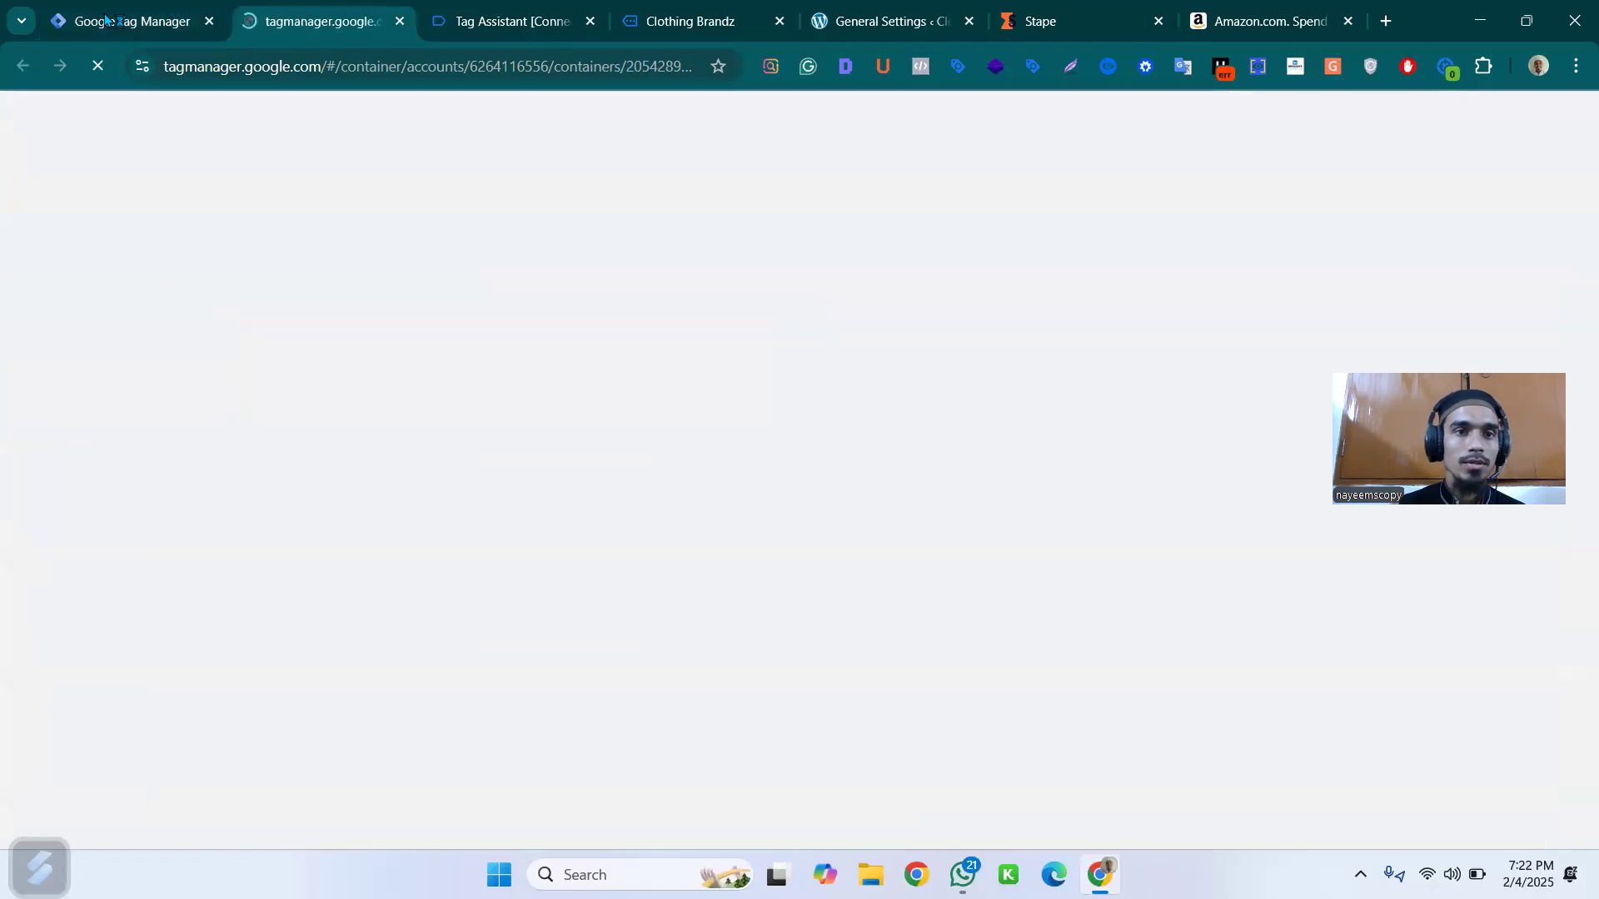
pyautogui.hotkey('ctrl', 'shift', 'Tab')
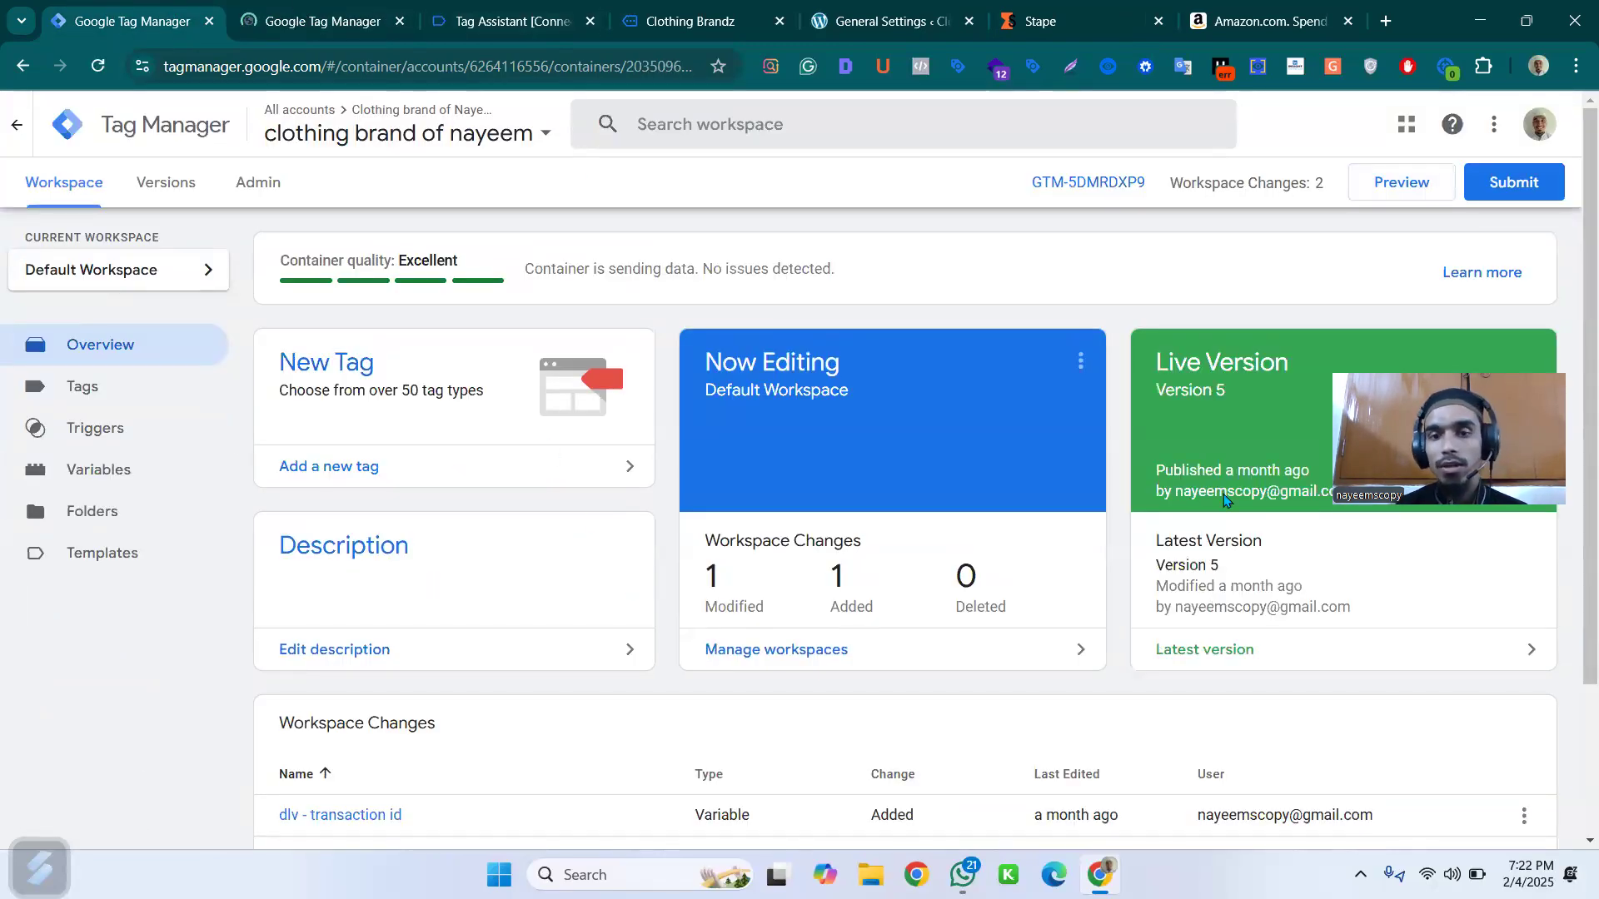
# - Create a new tag of type Google Tag in the web container and set its tag ID to G-212121
pyautogui.click(91, 386)
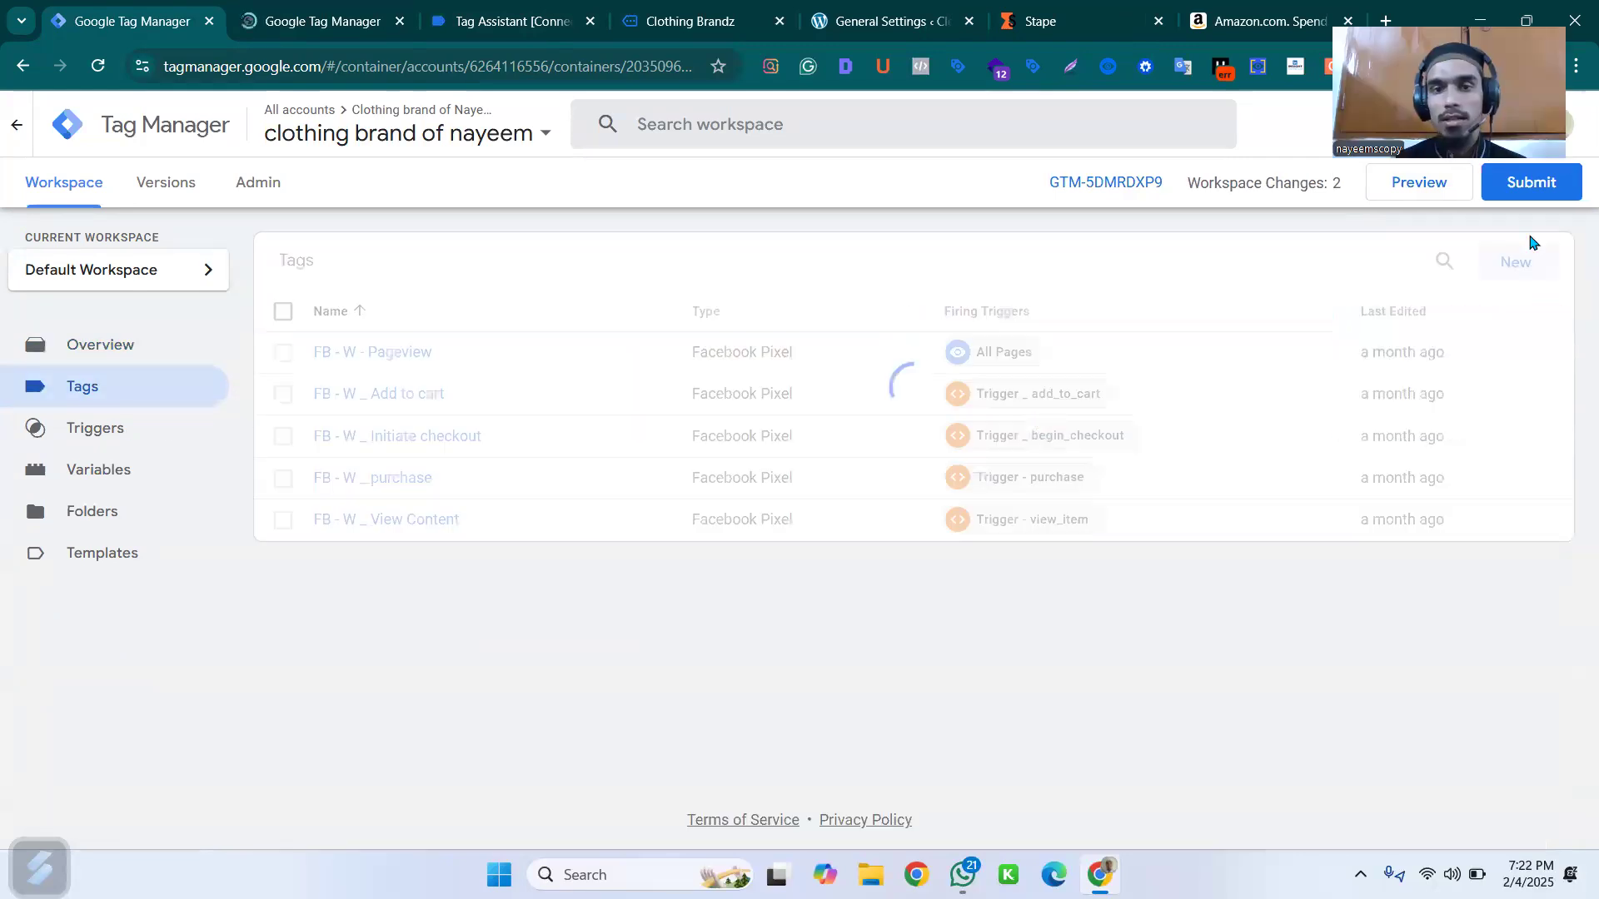
pyautogui.click(1517, 261)
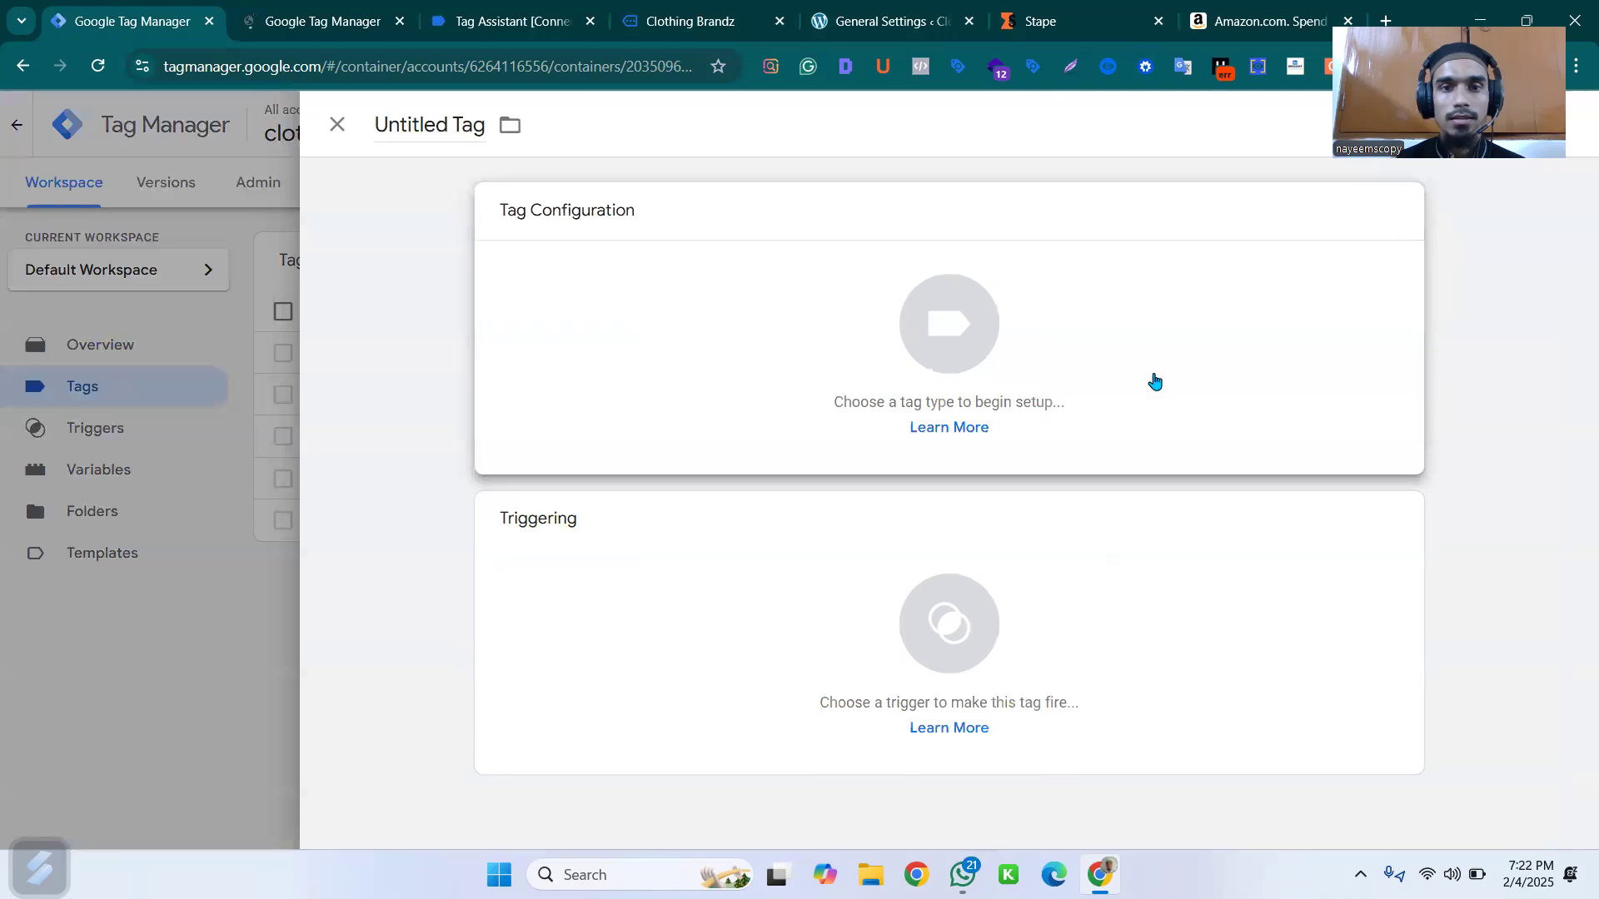
pyautogui.click(972, 361)
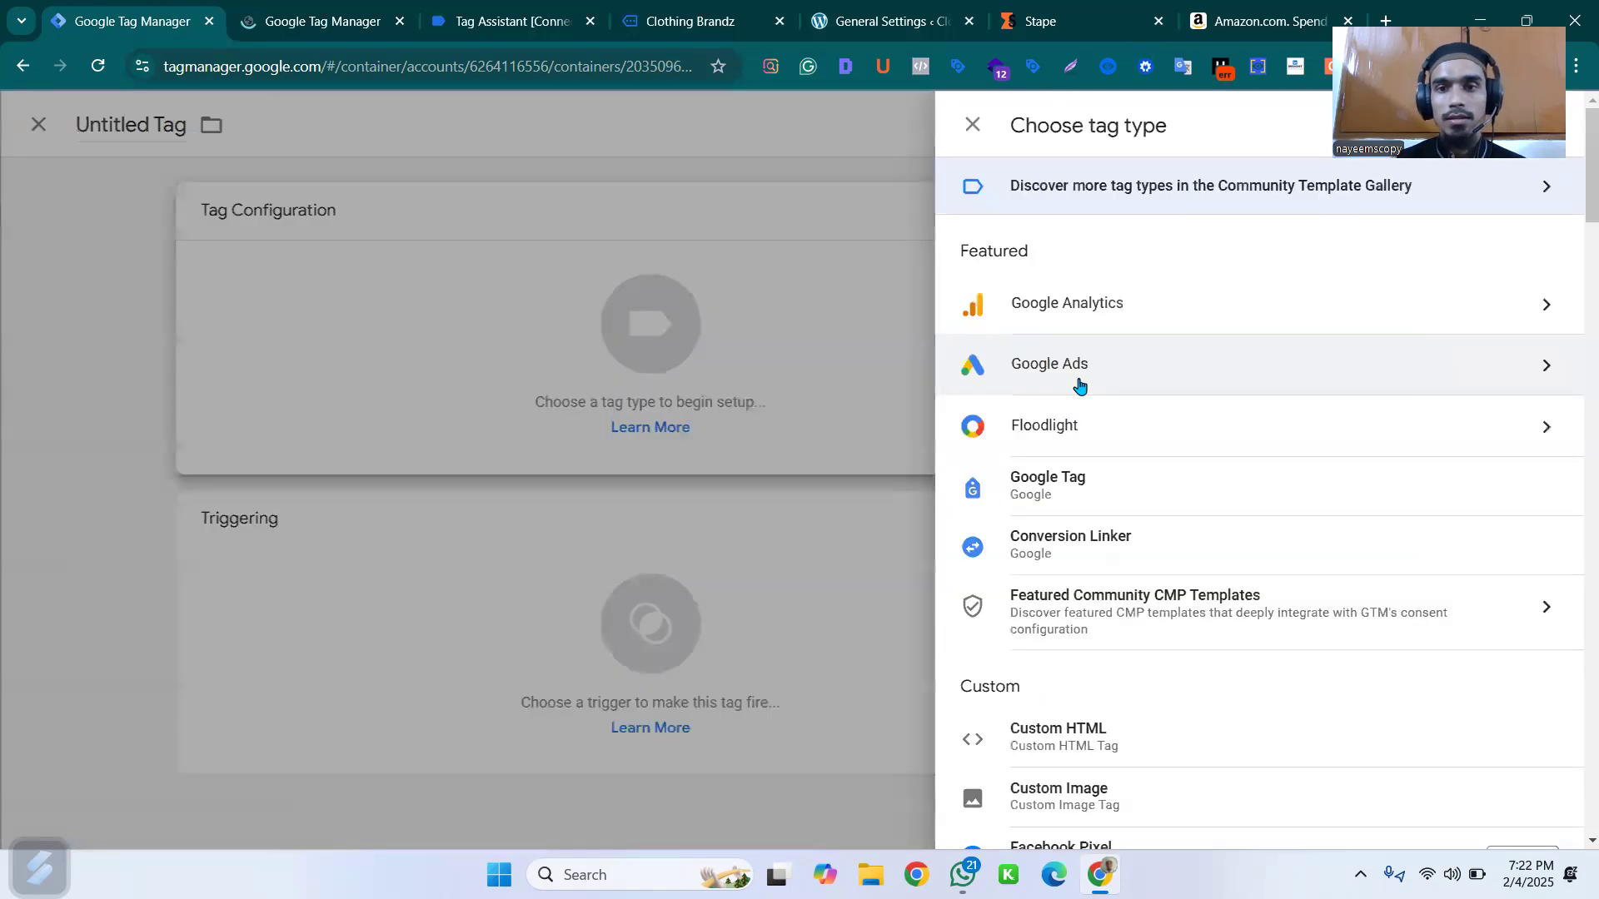
pyautogui.click(1183, 318)
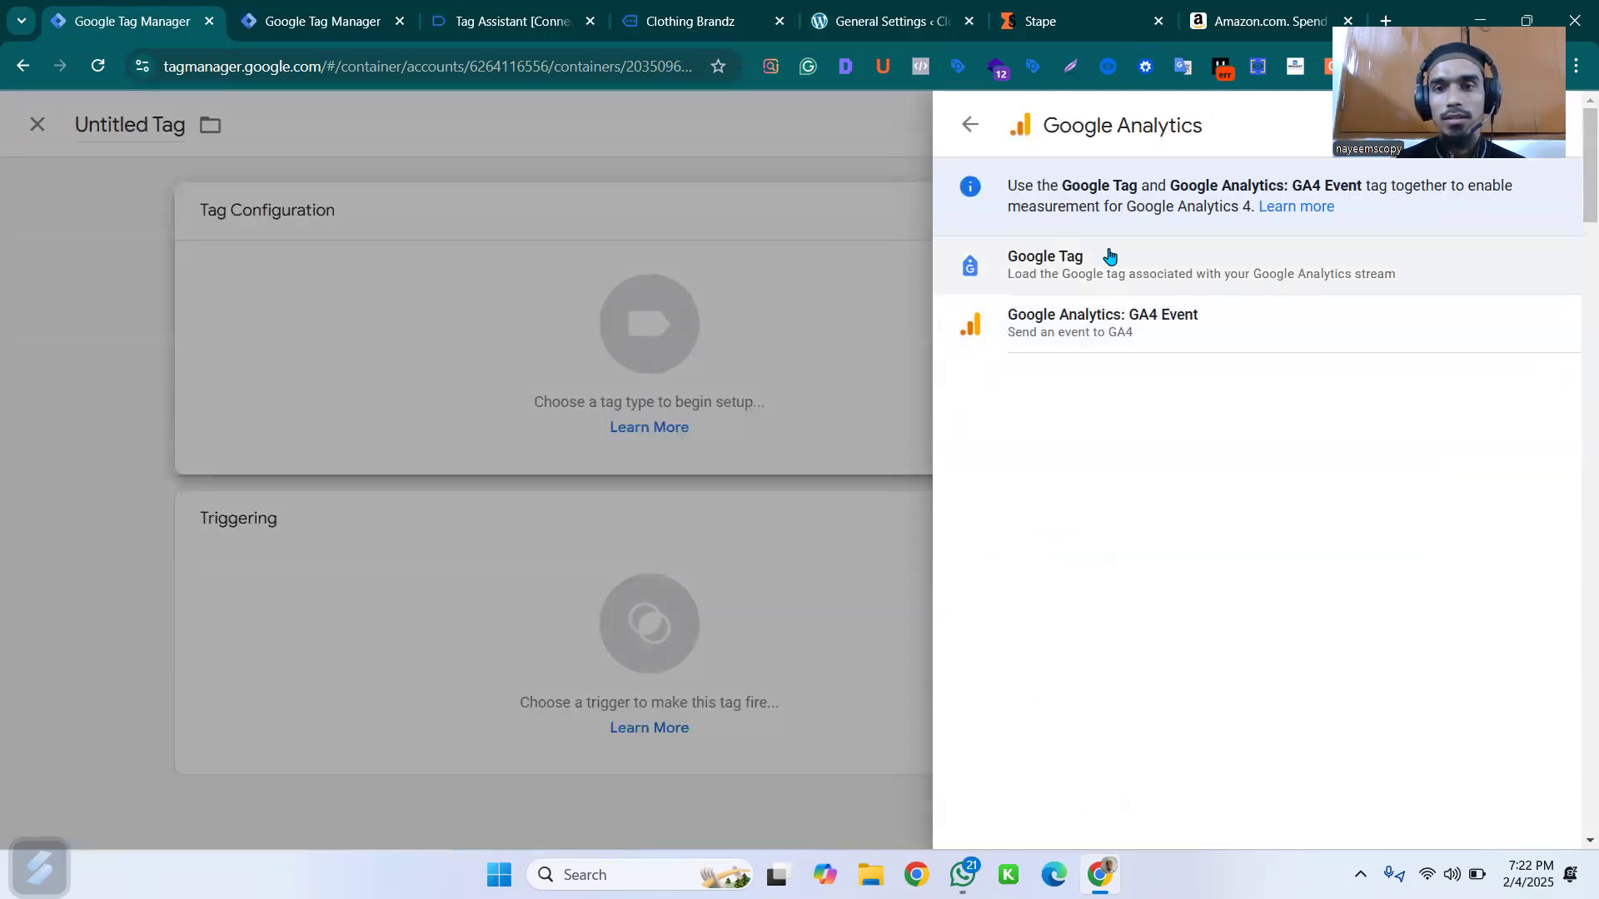
pyautogui.click(1372, 277)
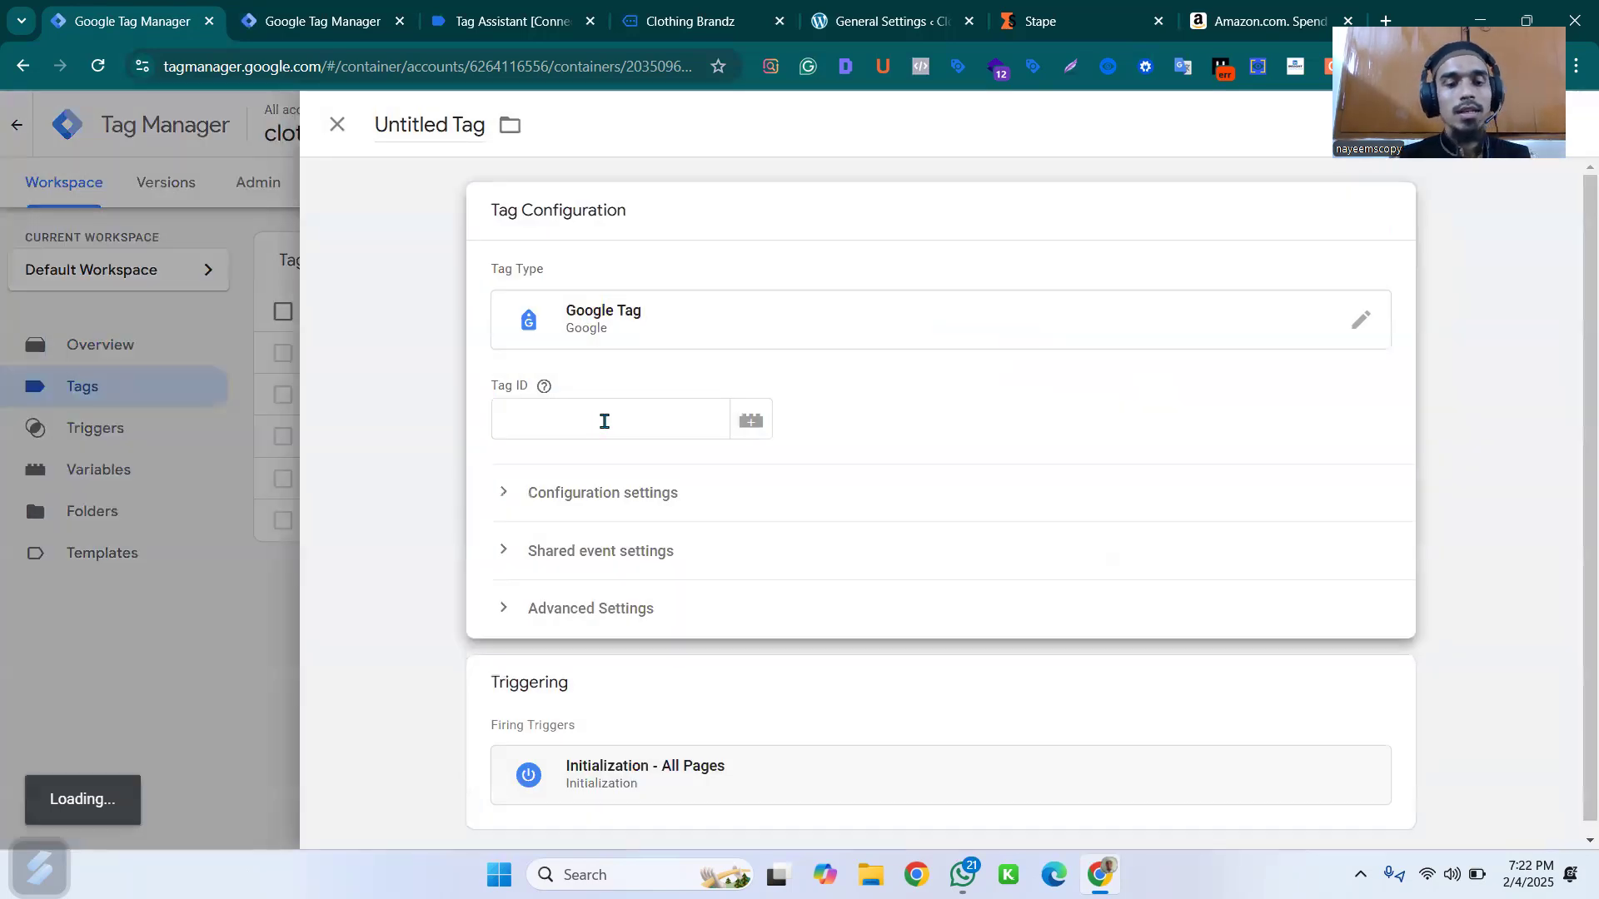
pyautogui.click(556, 418)
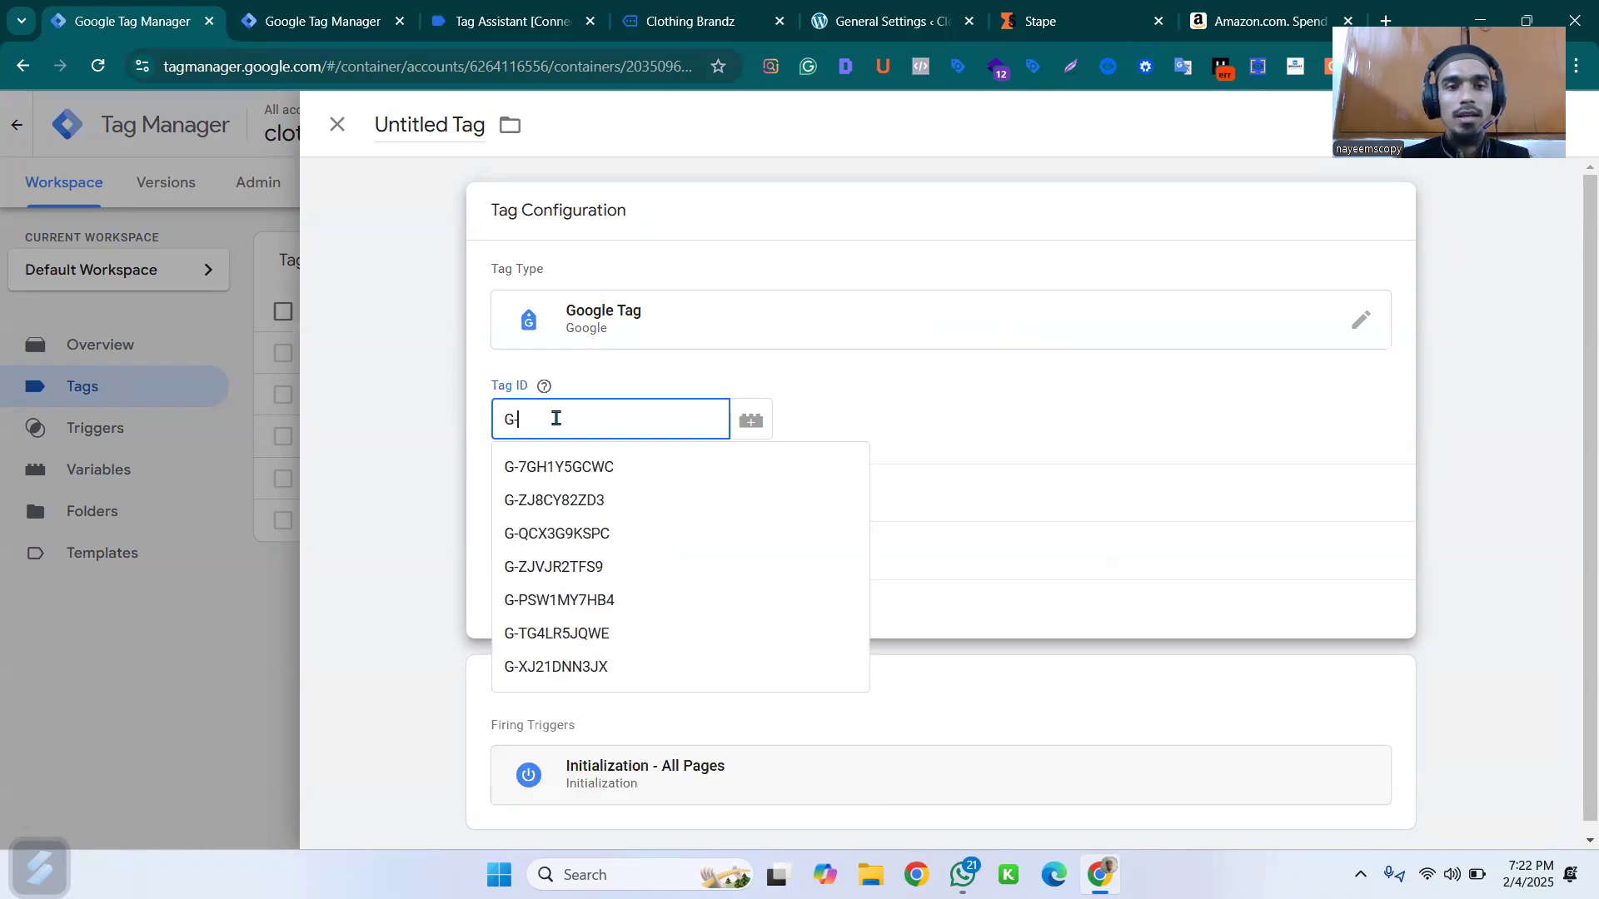
pyautogui.write('G-')
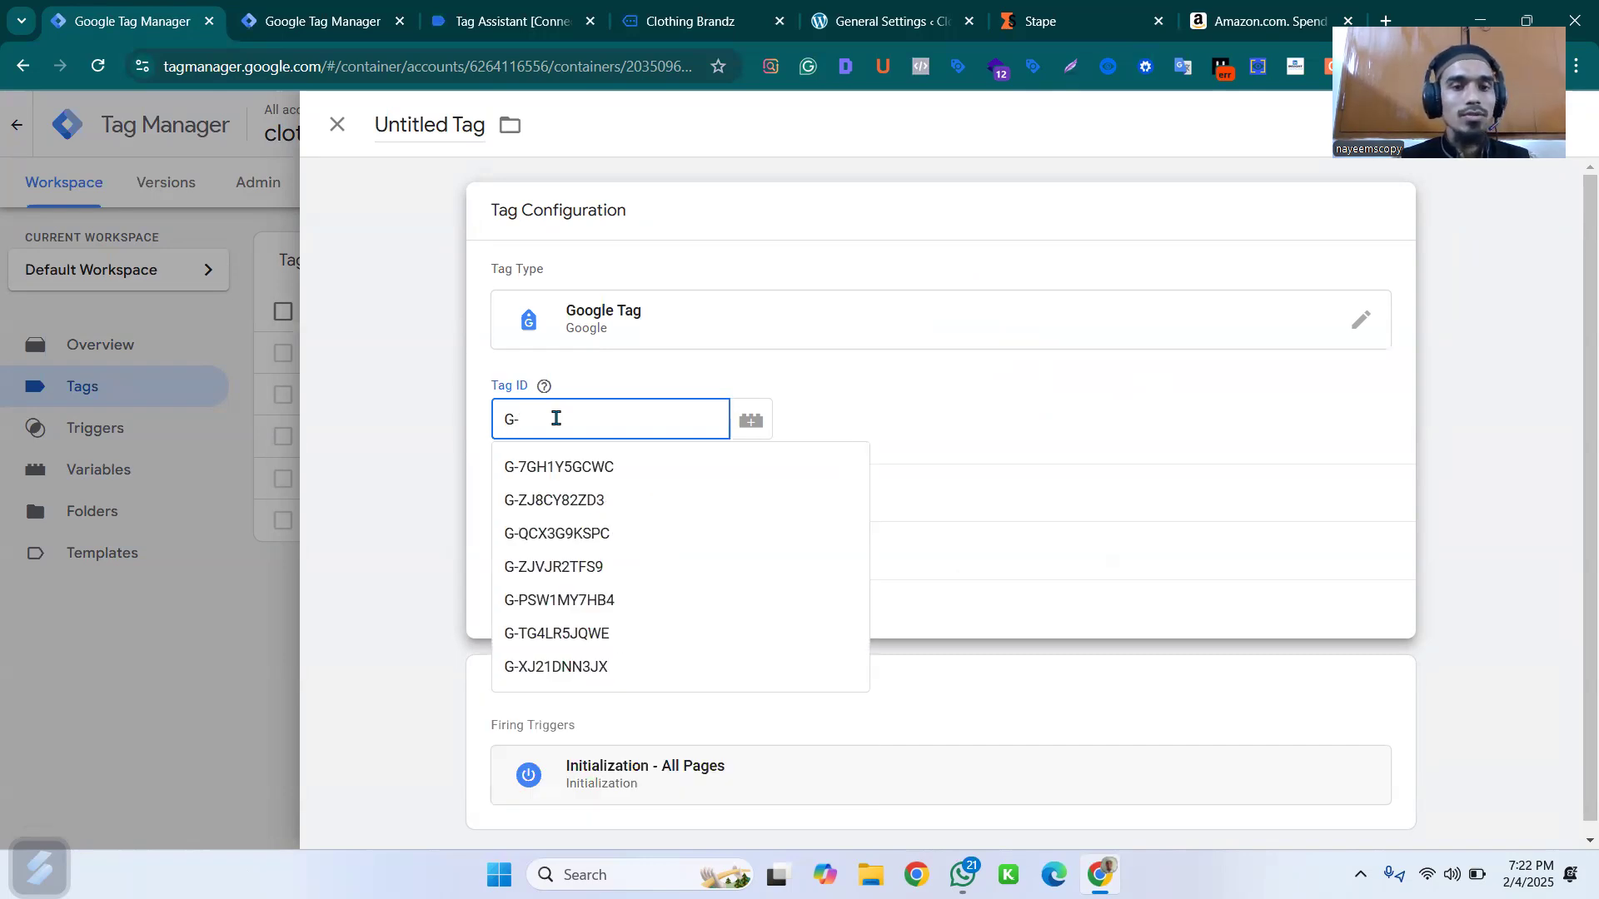
pyautogui.write('212121')
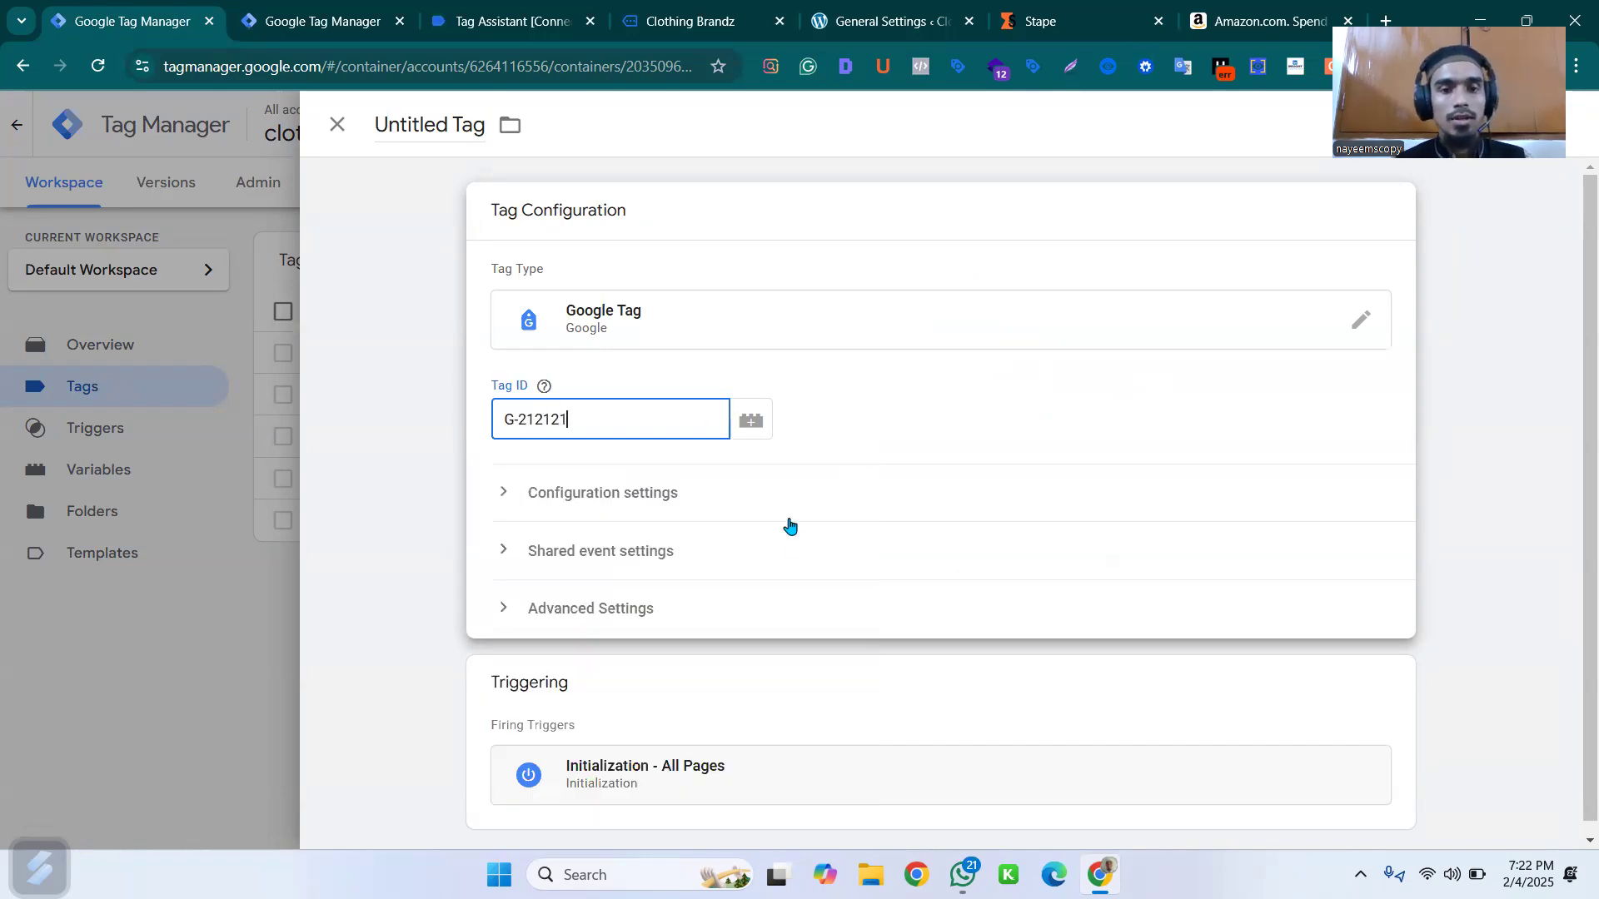
# - Replace the new tag's Initialization - All Pages trigger with the All Pages page view trigger
pyautogui.scroll(-1, 833, 516)
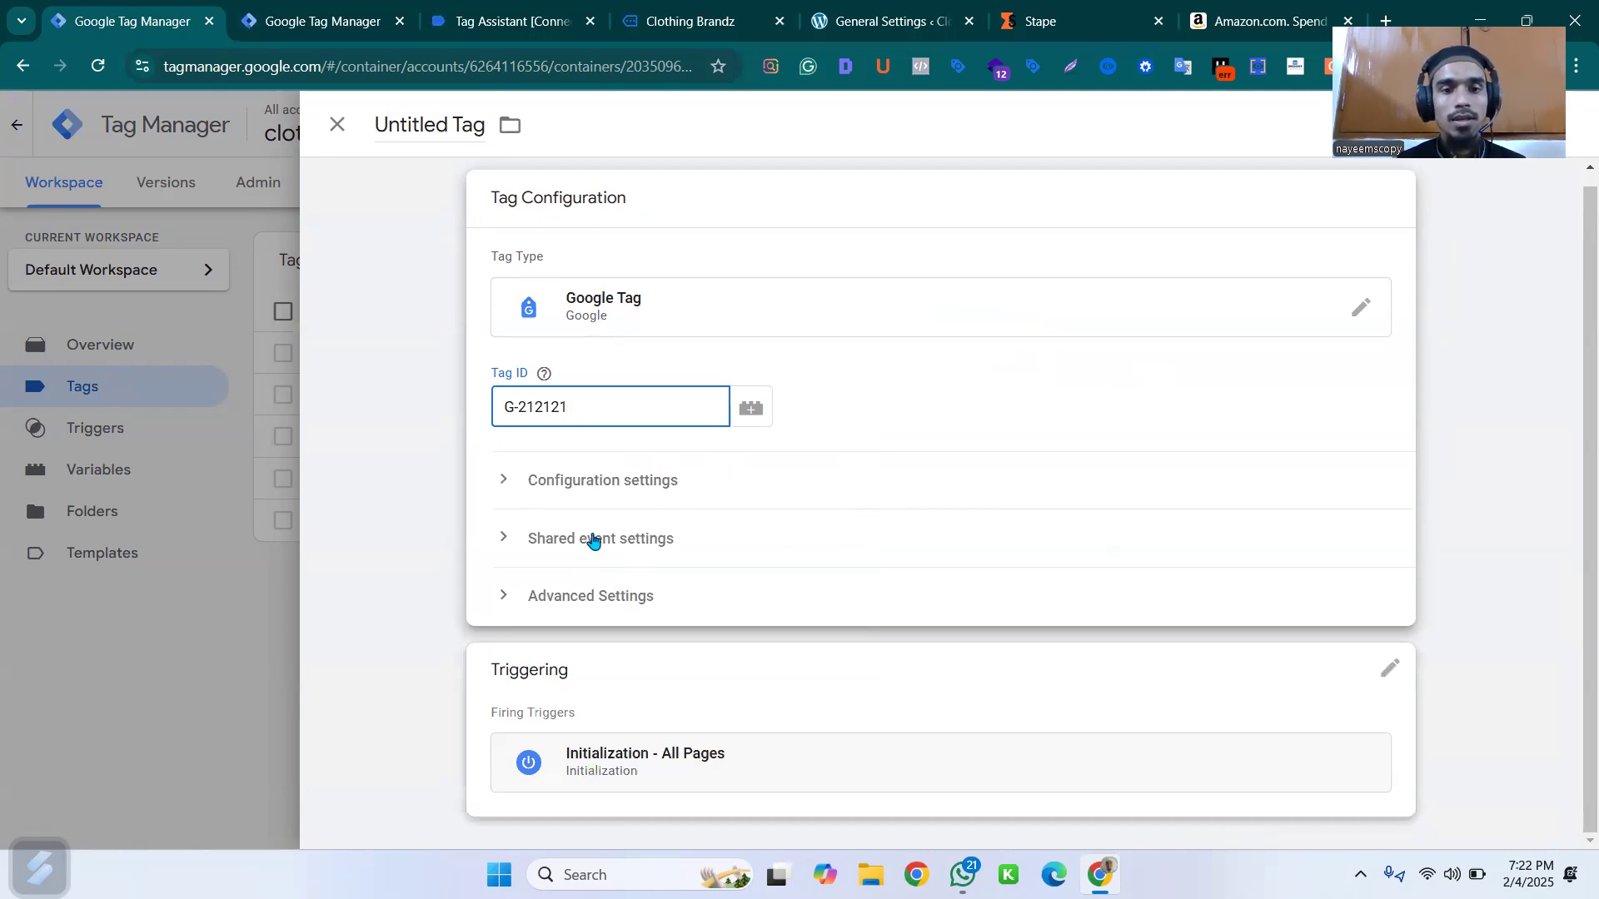
pyautogui.click(975, 714)
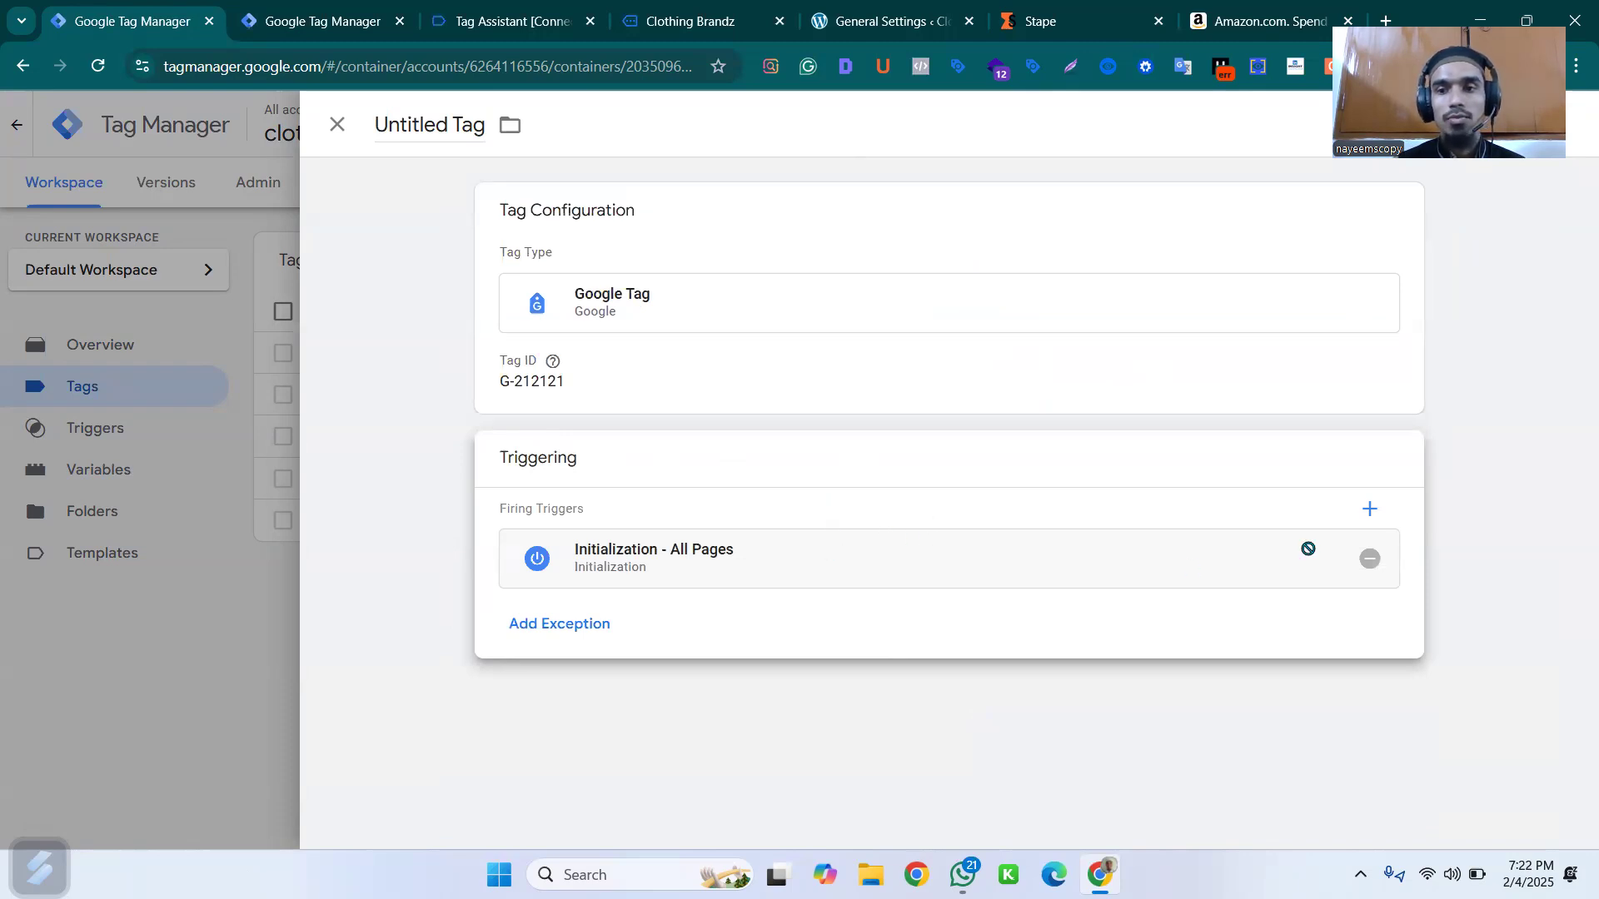
pyautogui.click(1370, 510)
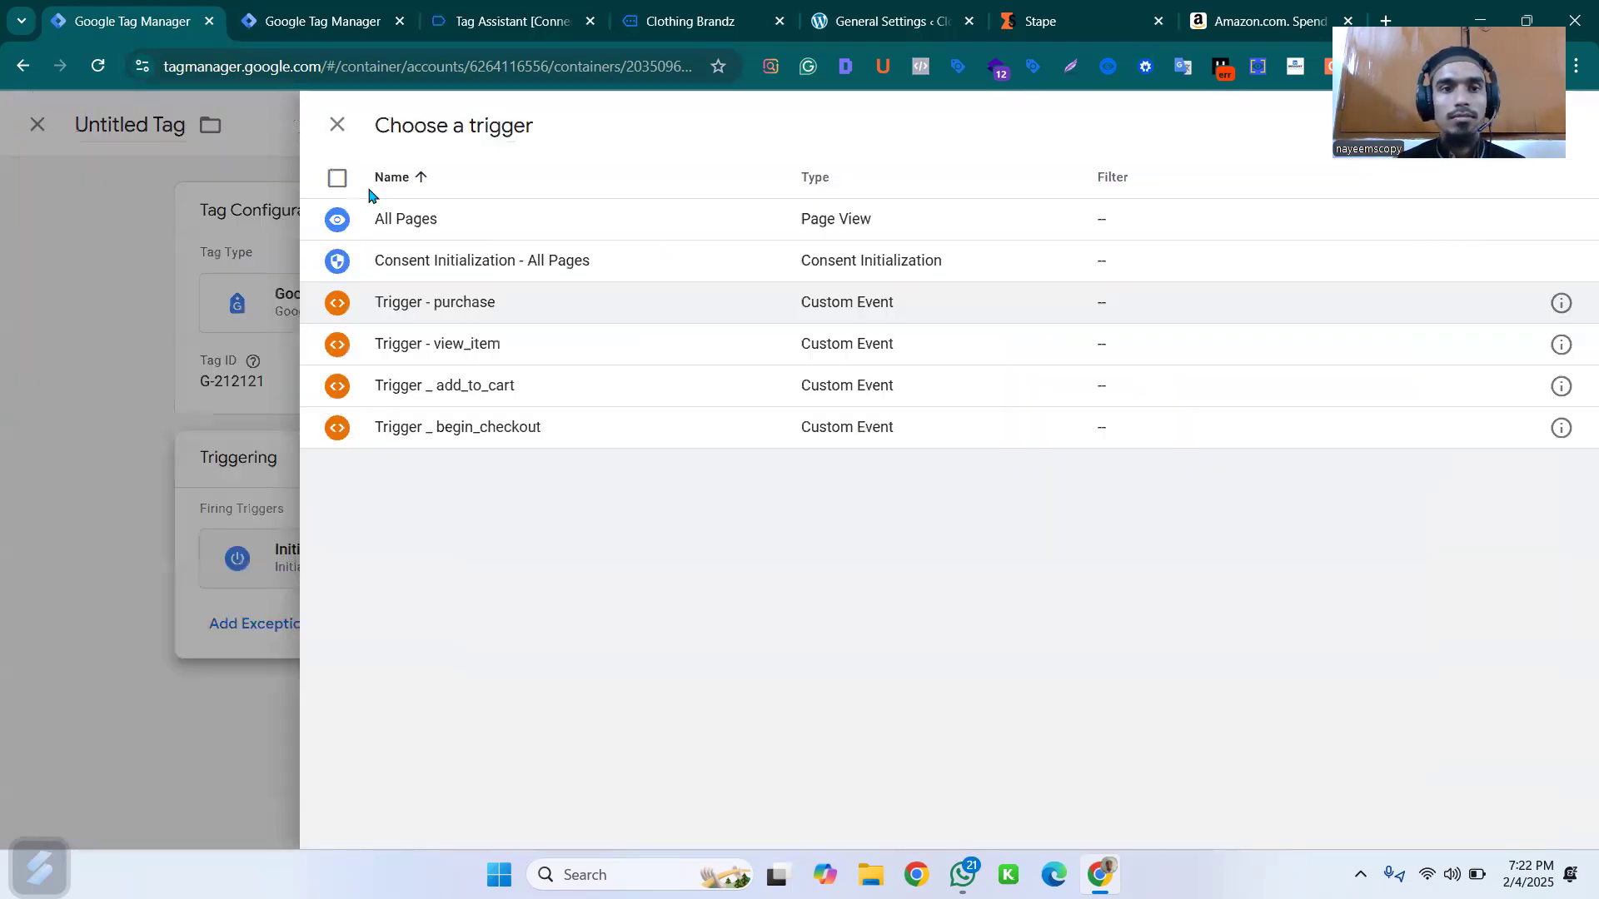
pyautogui.click(422, 225)
pyautogui.click(1370, 643)
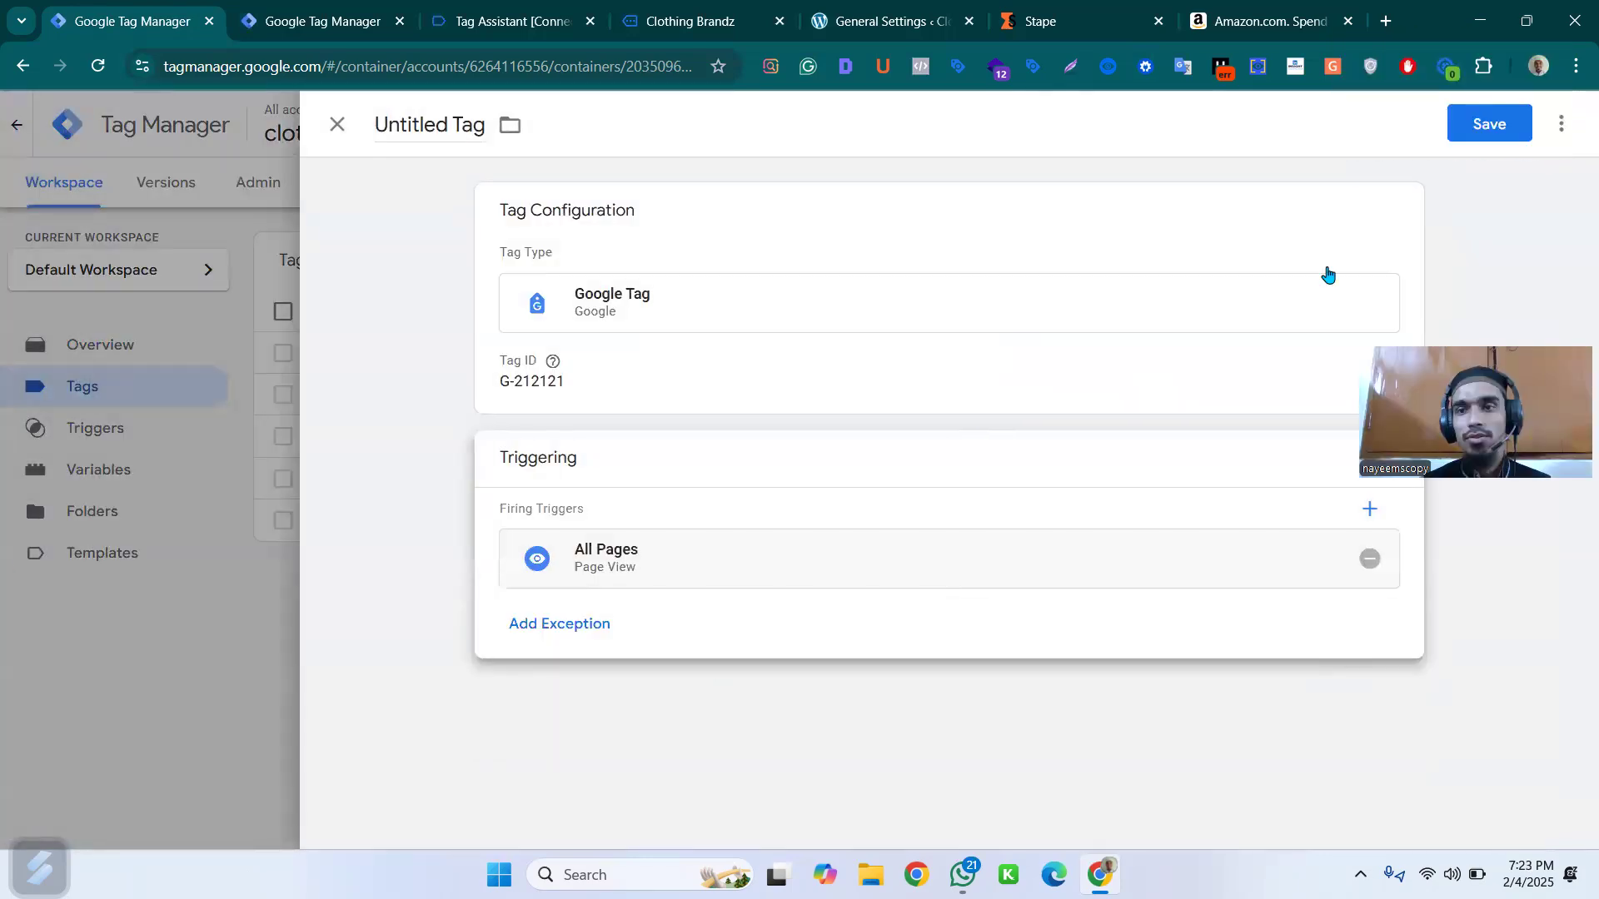
# - Save the new Google tag under the name "FB - S- PageView"
pyautogui.click(1504, 134)
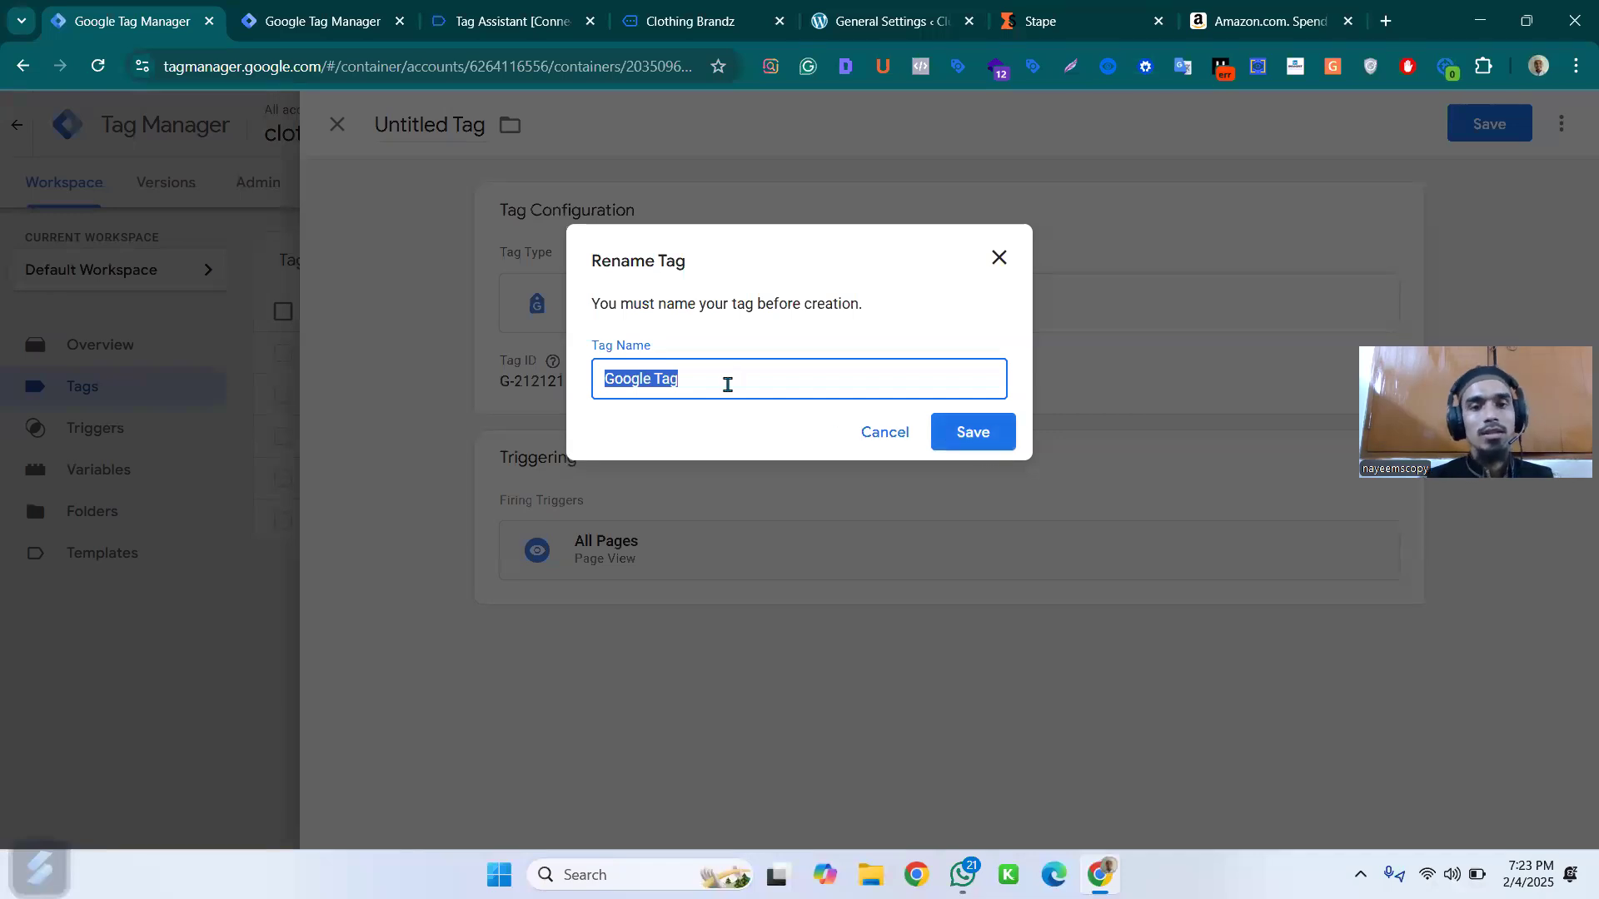
pyautogui.write('FB')
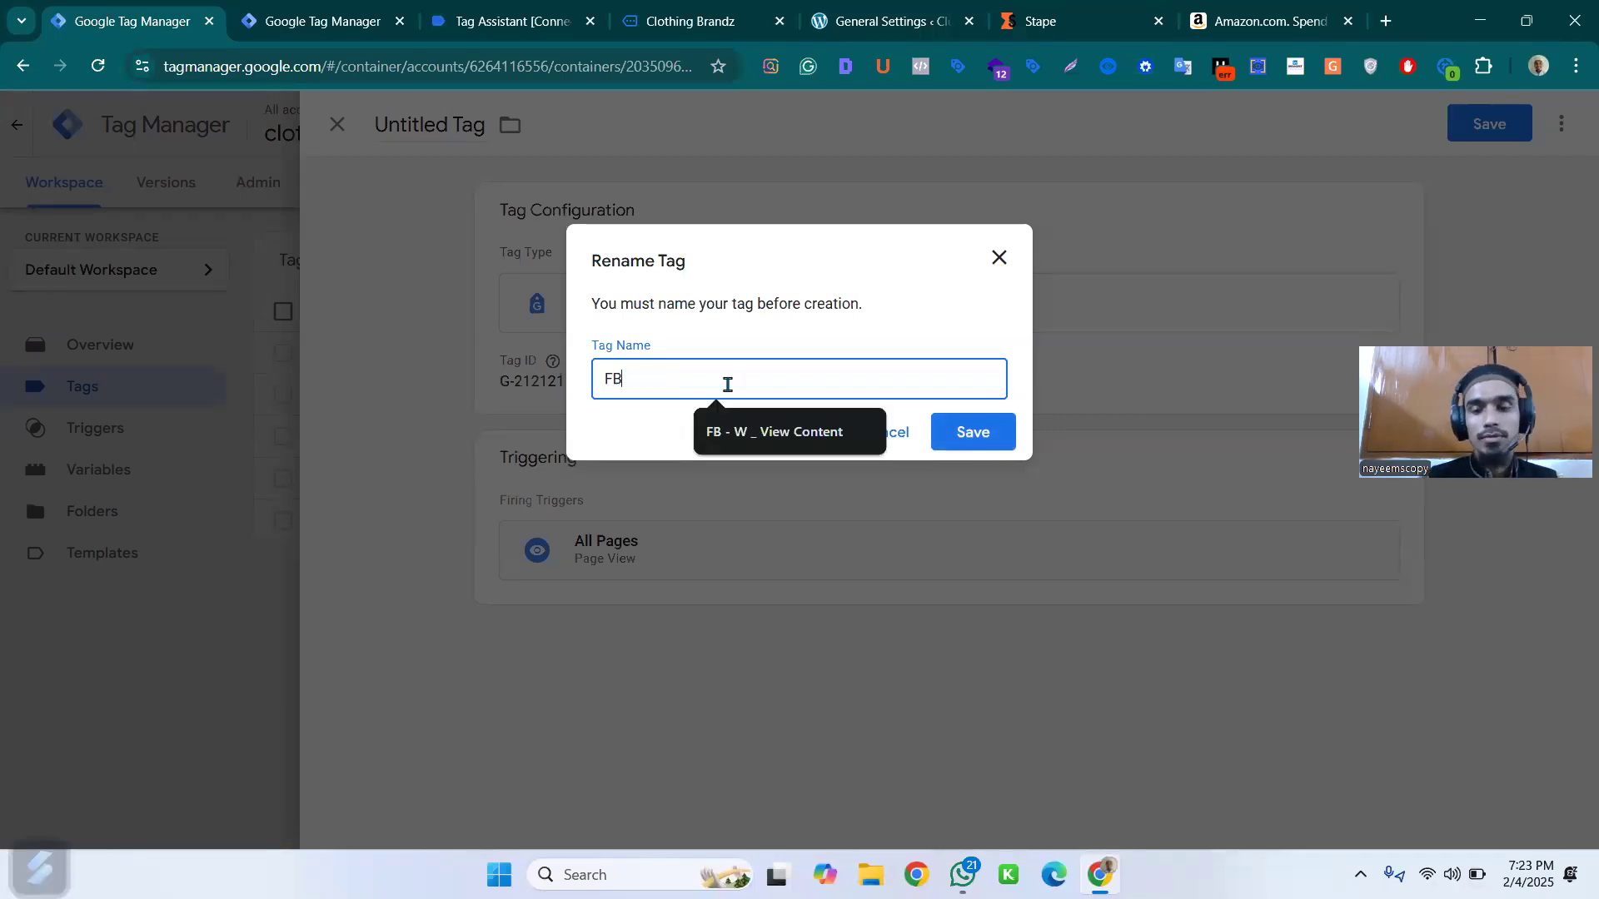
pyautogui.write(' - S- PageView')
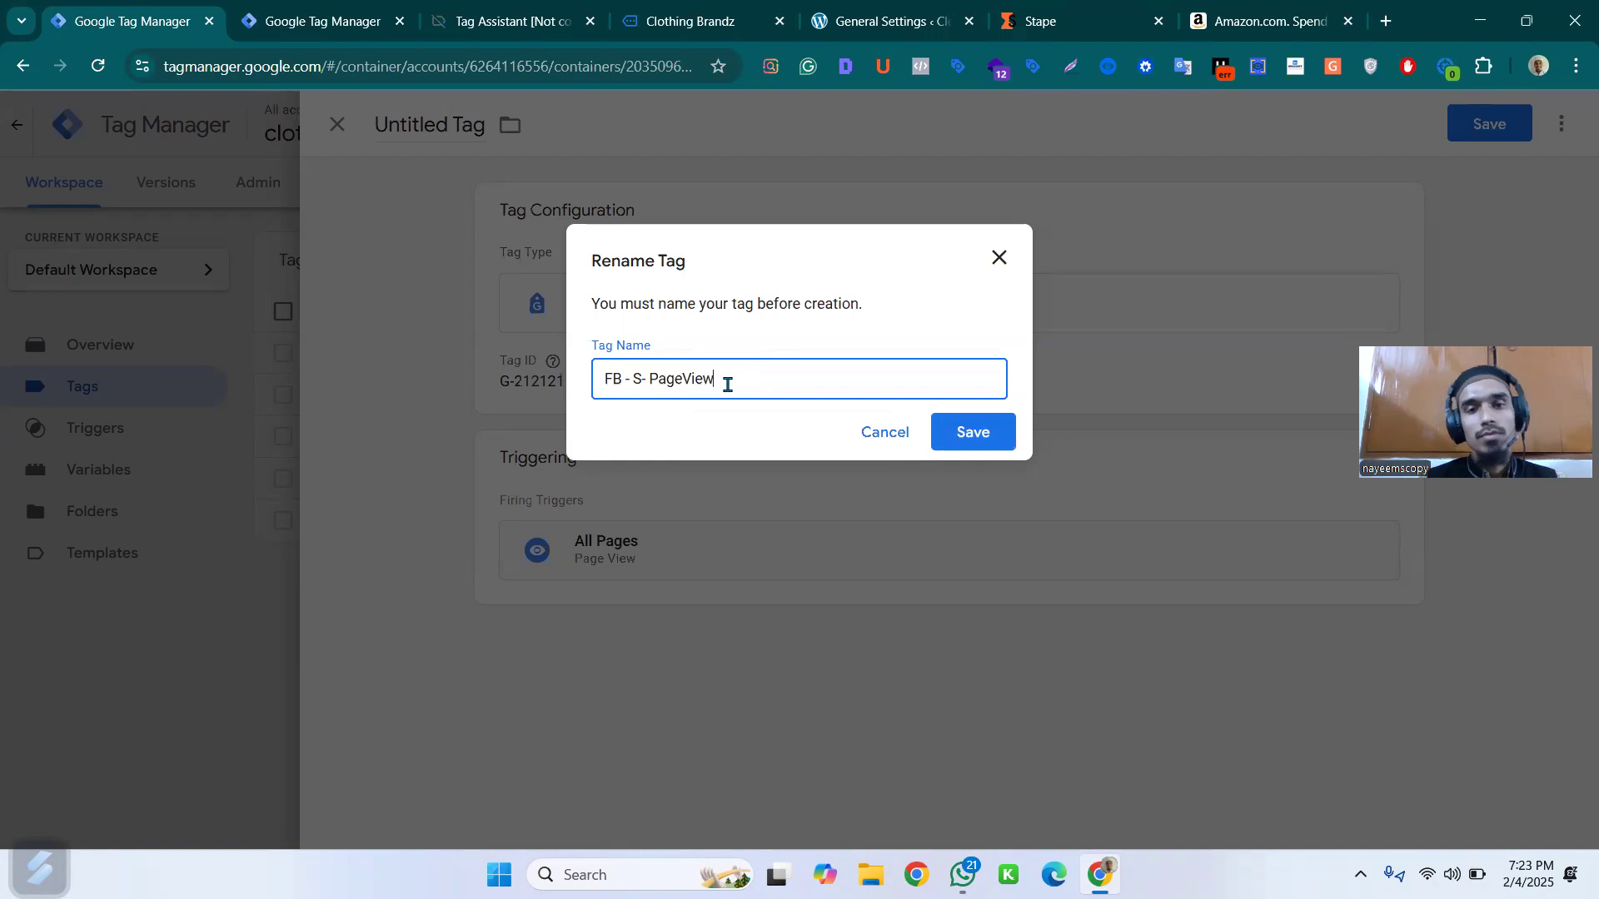
pyautogui.click(965, 440)
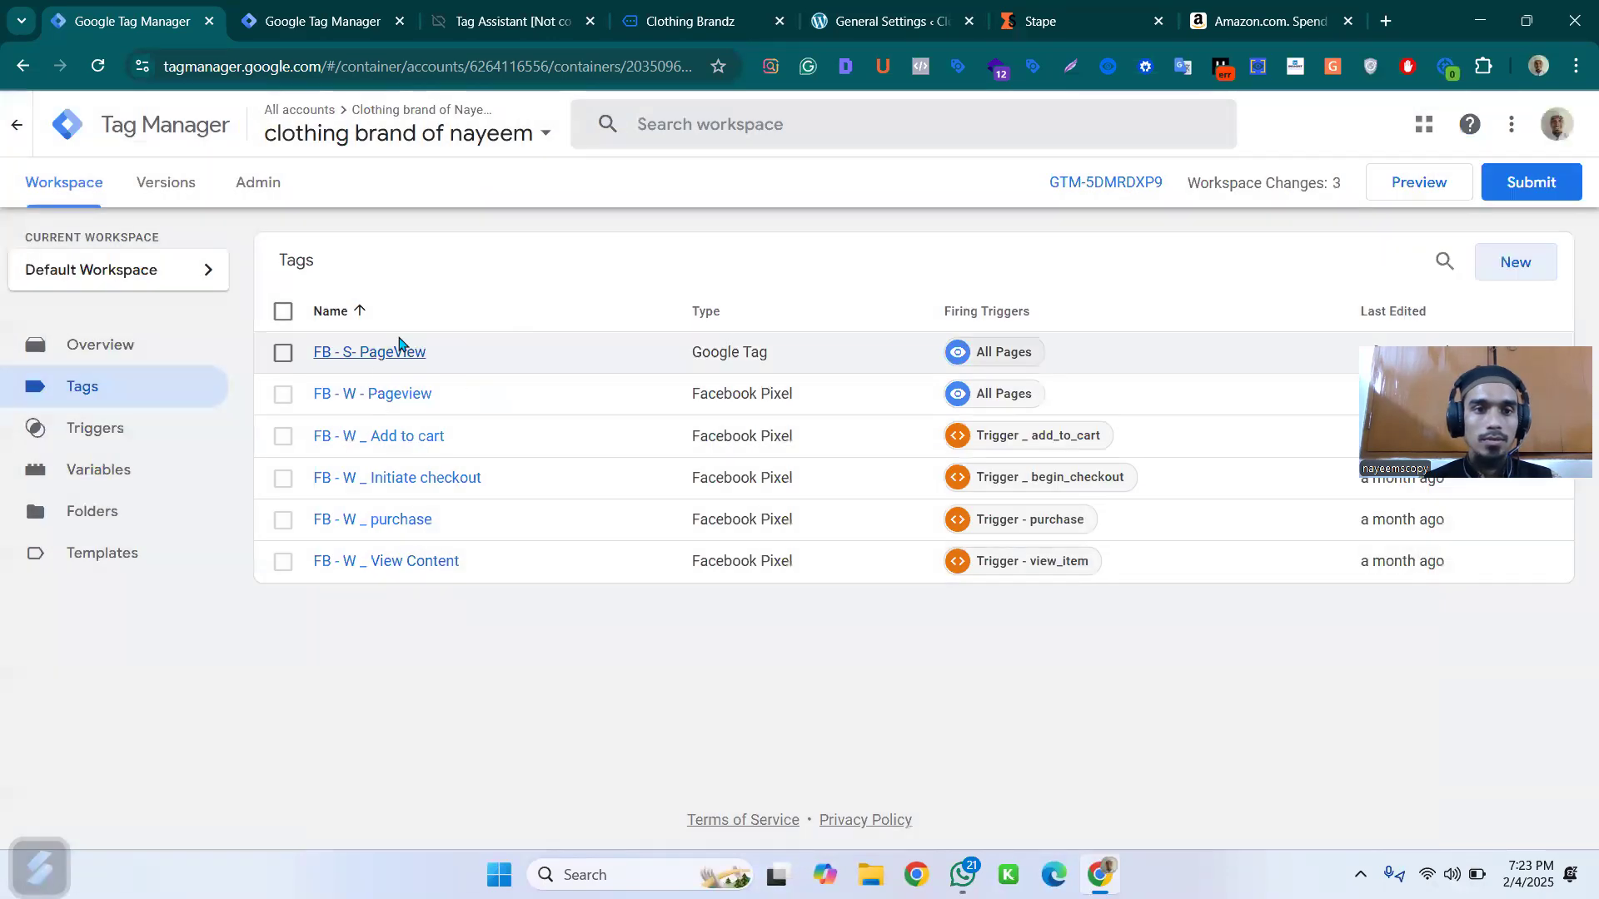
# - Open the "FB - S- PageView" tag and add the configuration parameter send_page_view with the value true
pyautogui.click(412, 348)
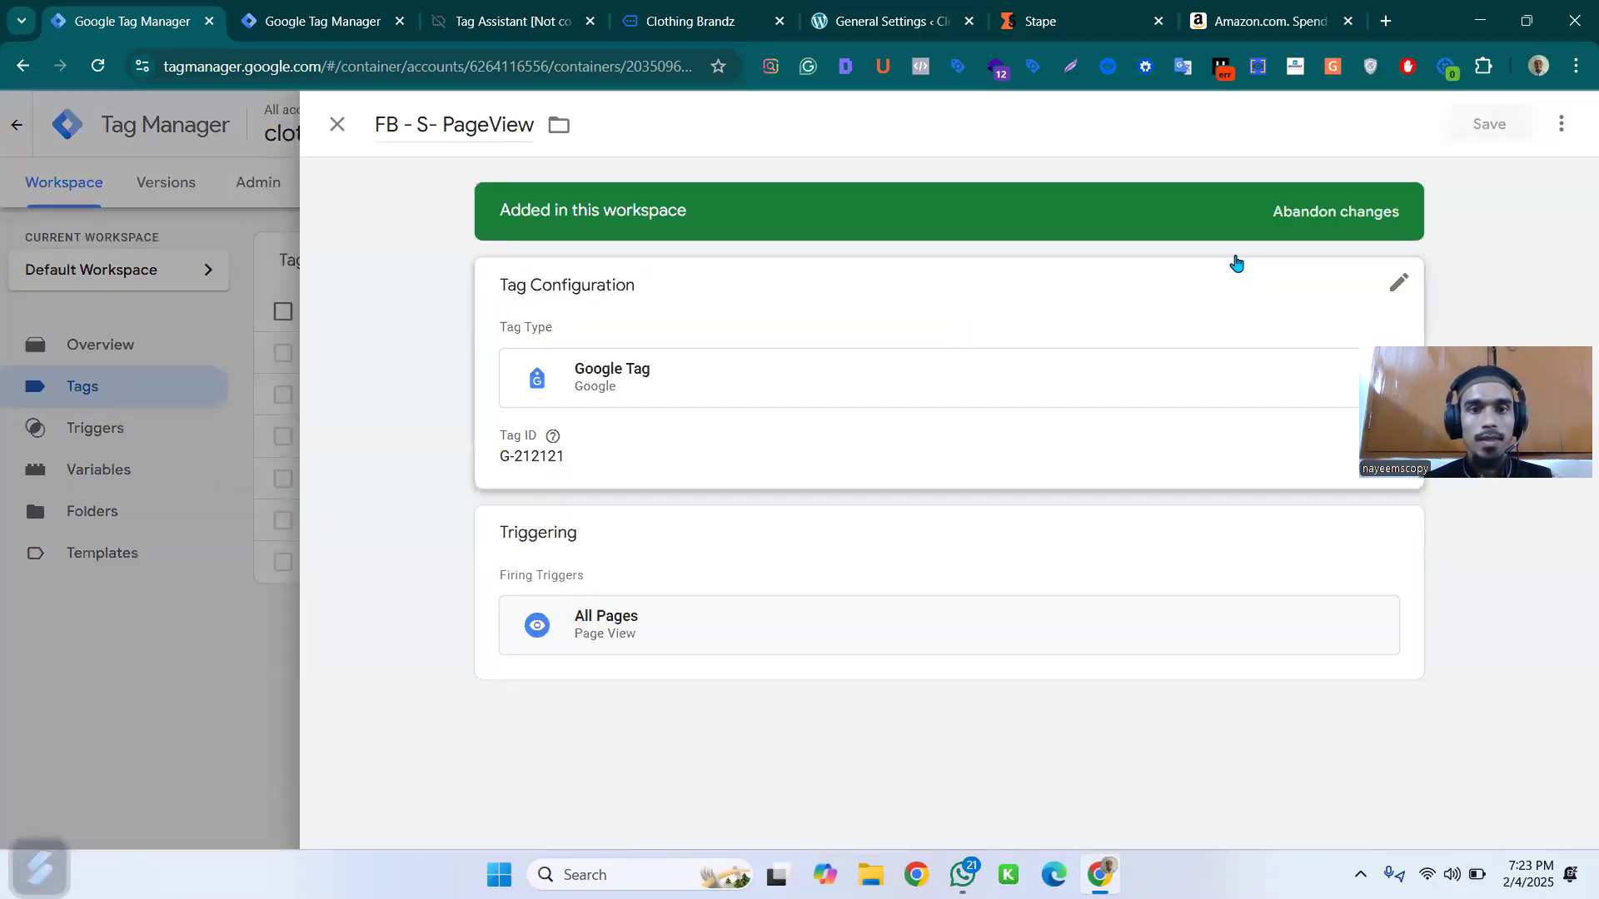
pyautogui.click(827, 399)
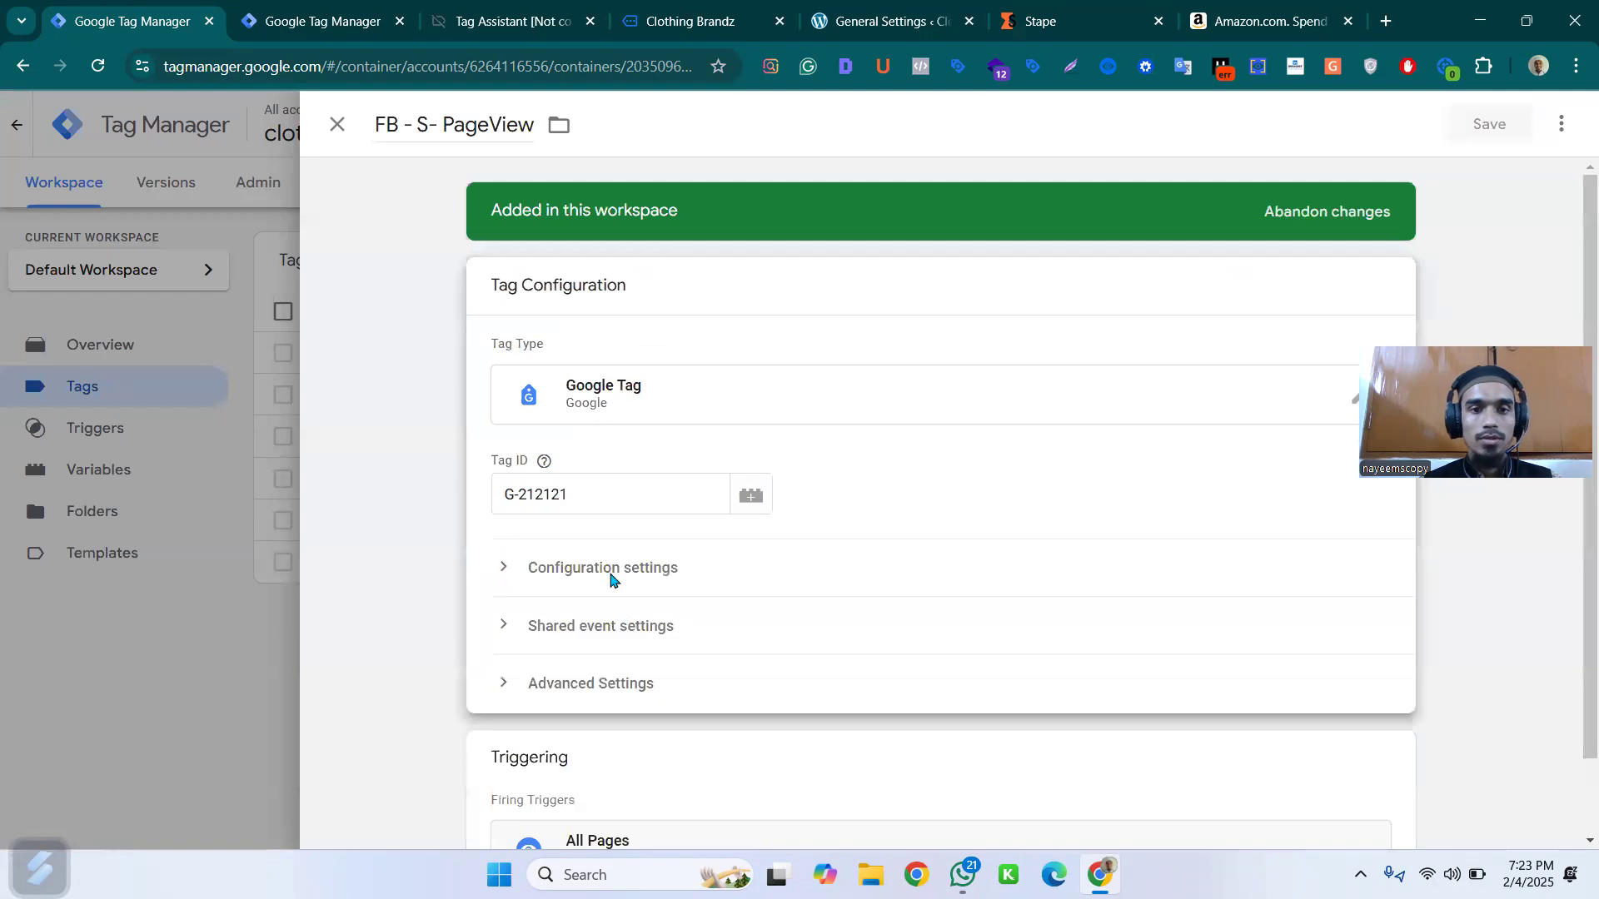
pyautogui.click(637, 581)
pyautogui.scroll(-3, 619, 623)
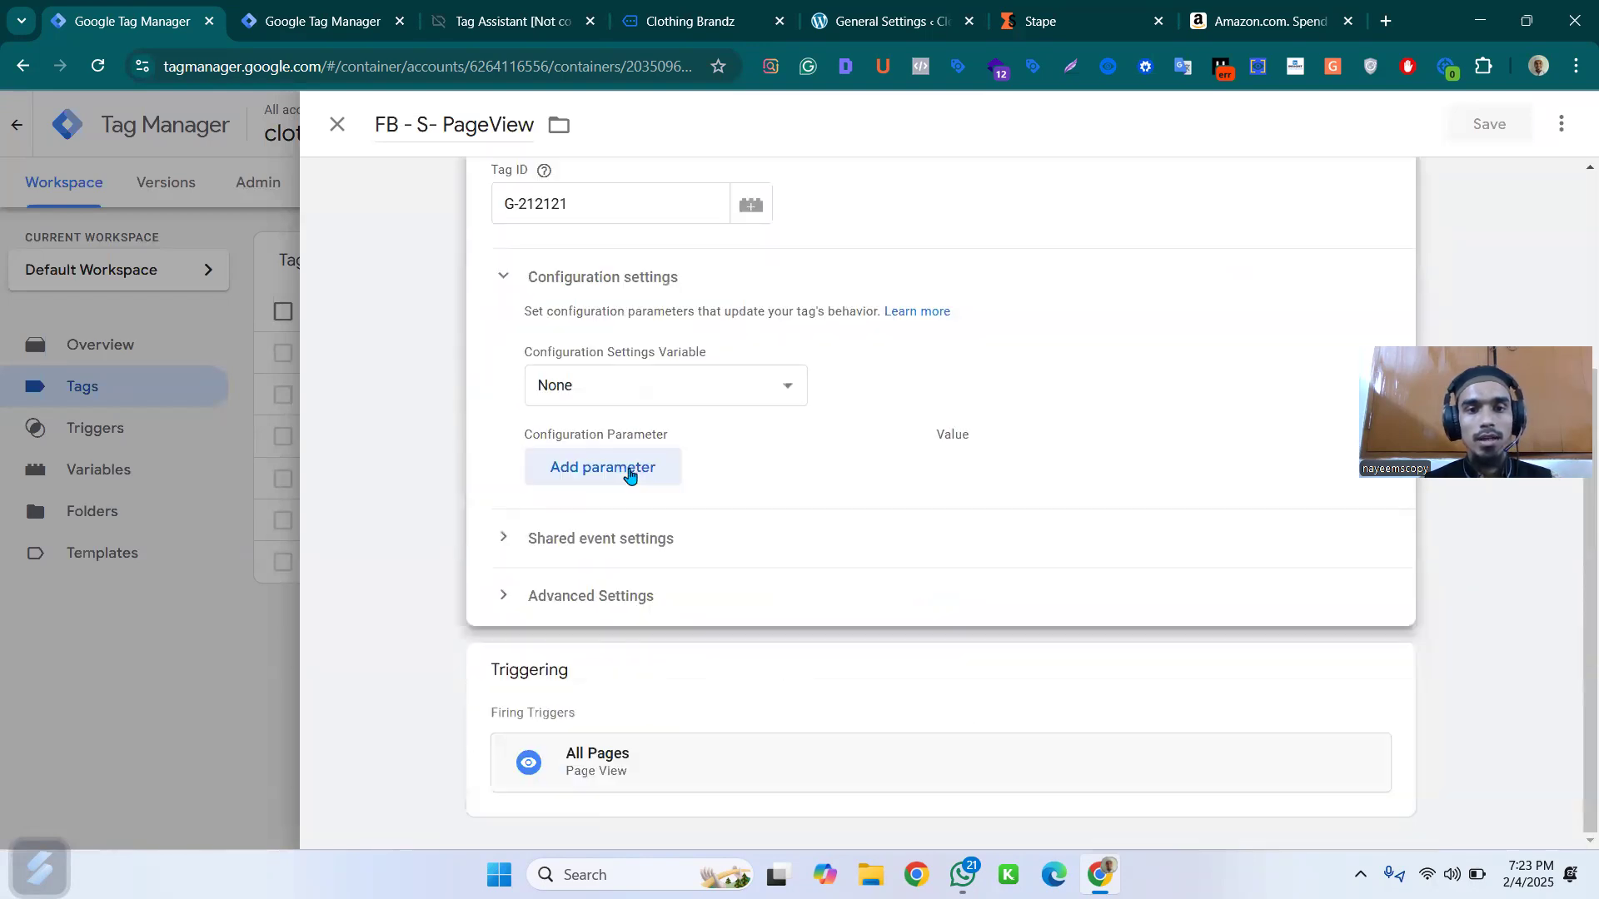
pyautogui.click(612, 466)
pyautogui.click(667, 477)
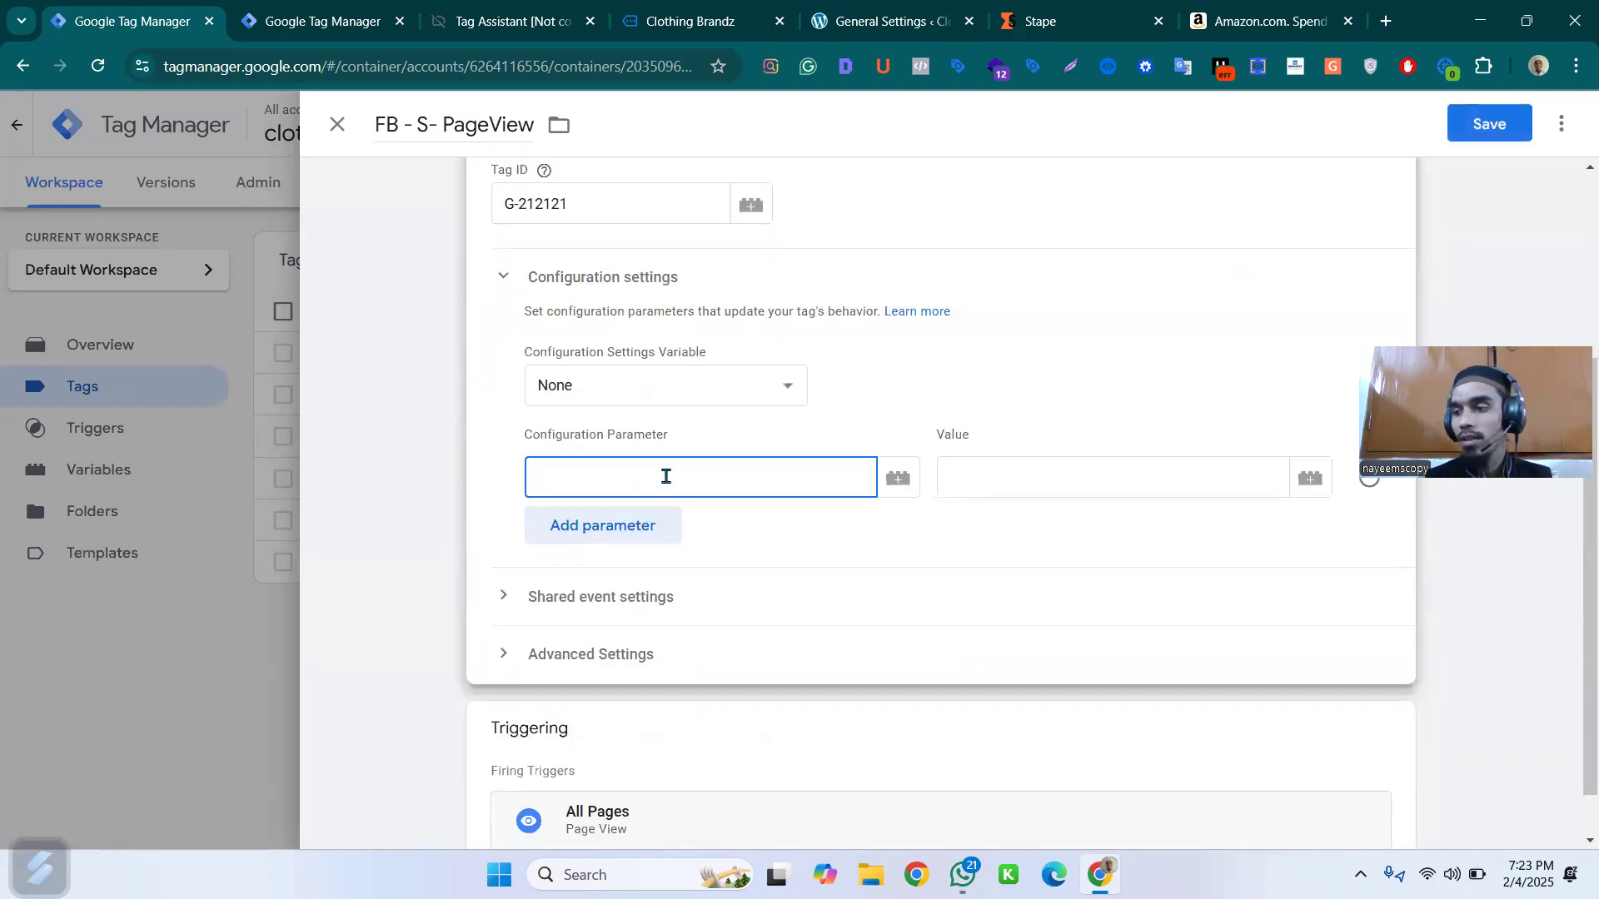
pyautogui.write('s')
pyautogui.press('BackSpace')
pyautogui.write('send')
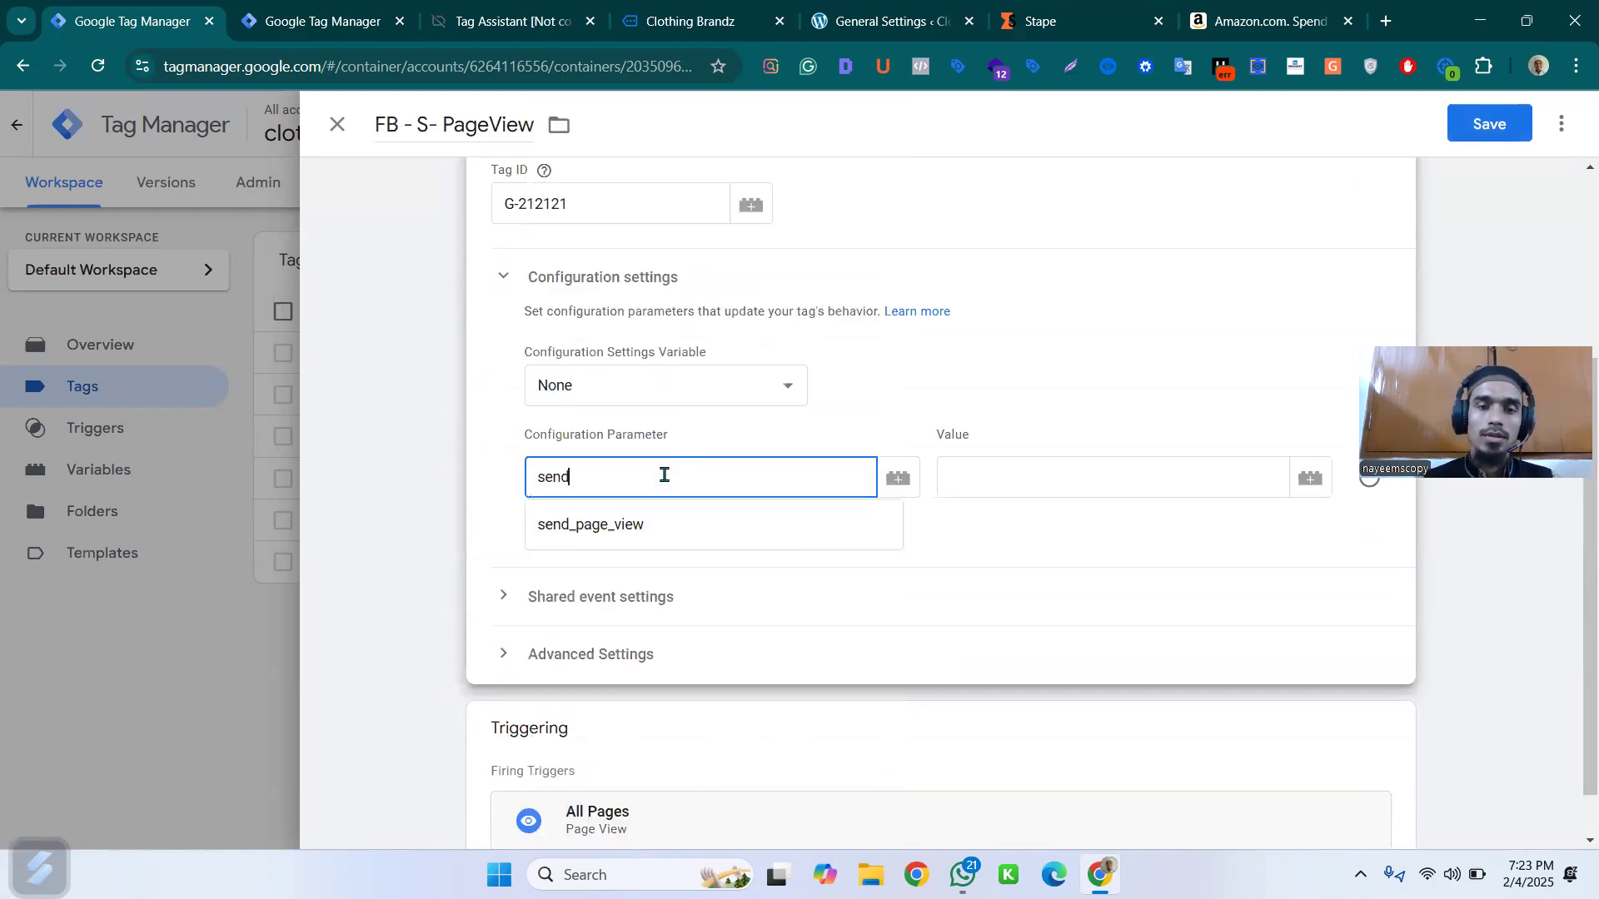
pyautogui.click(666, 527)
pyautogui.click(1017, 471)
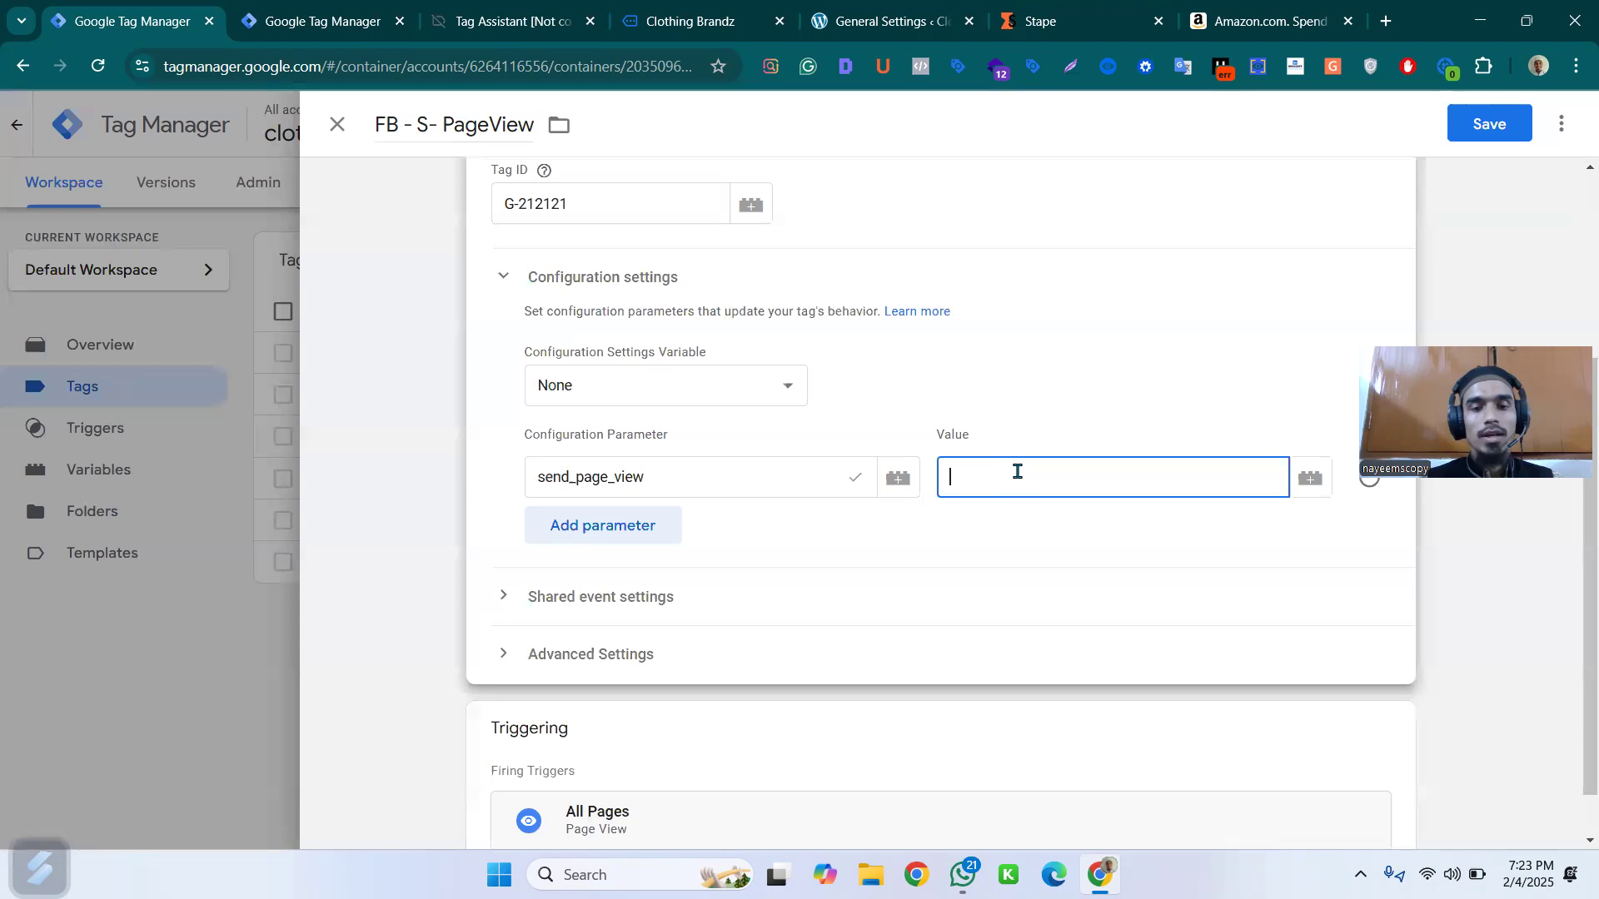
pyautogui.click(616, 517)
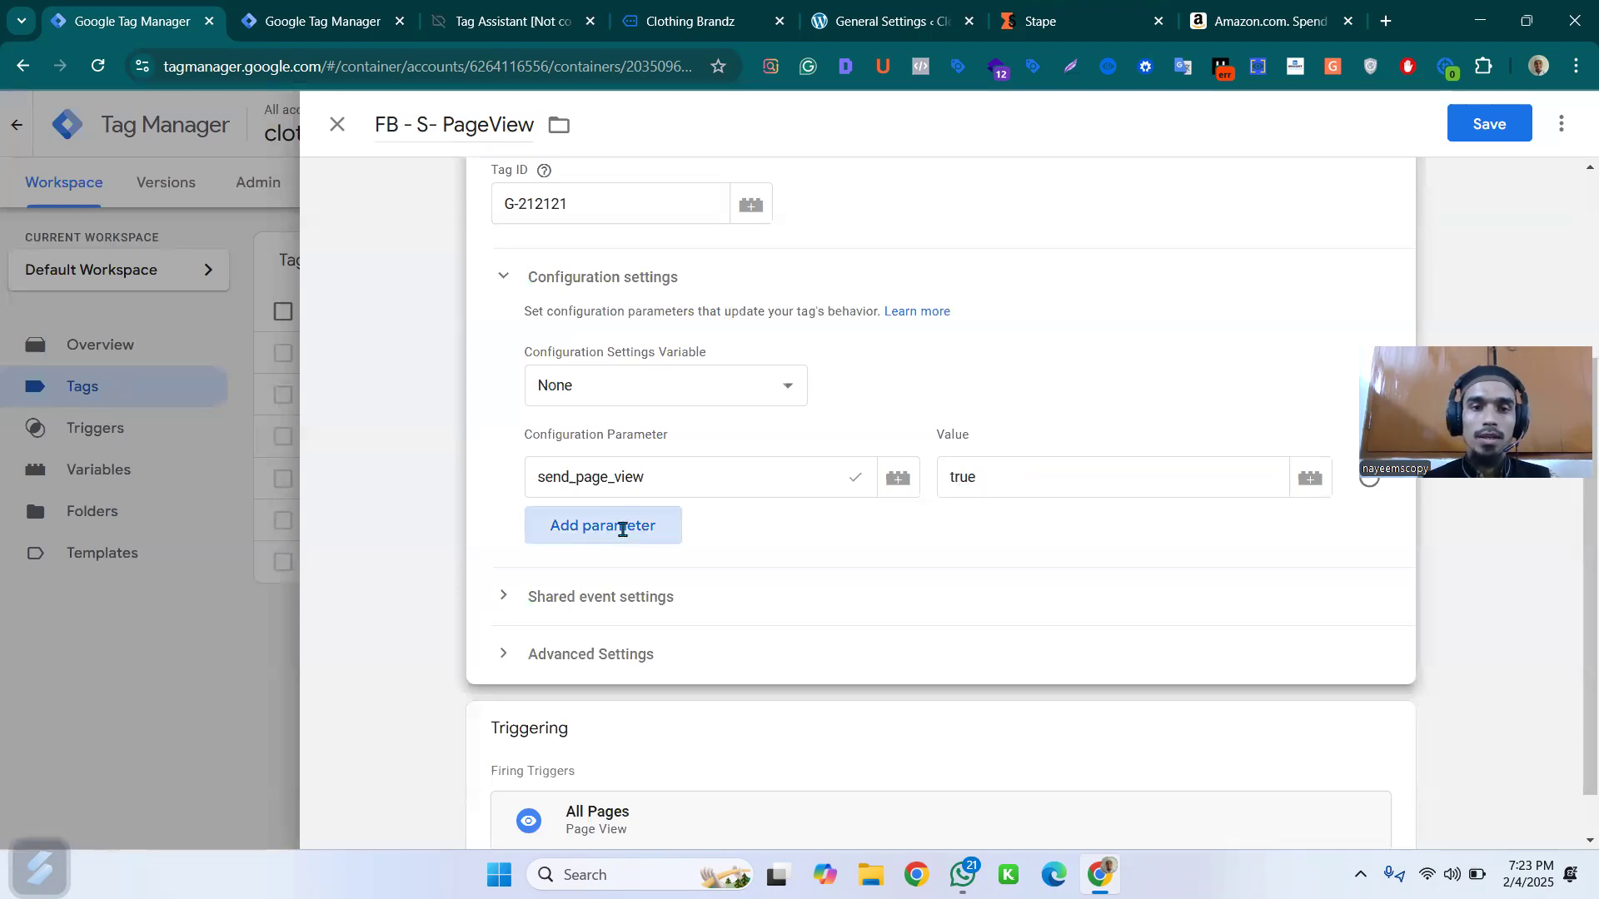
pyautogui.click(622, 536)
pyautogui.write('s')
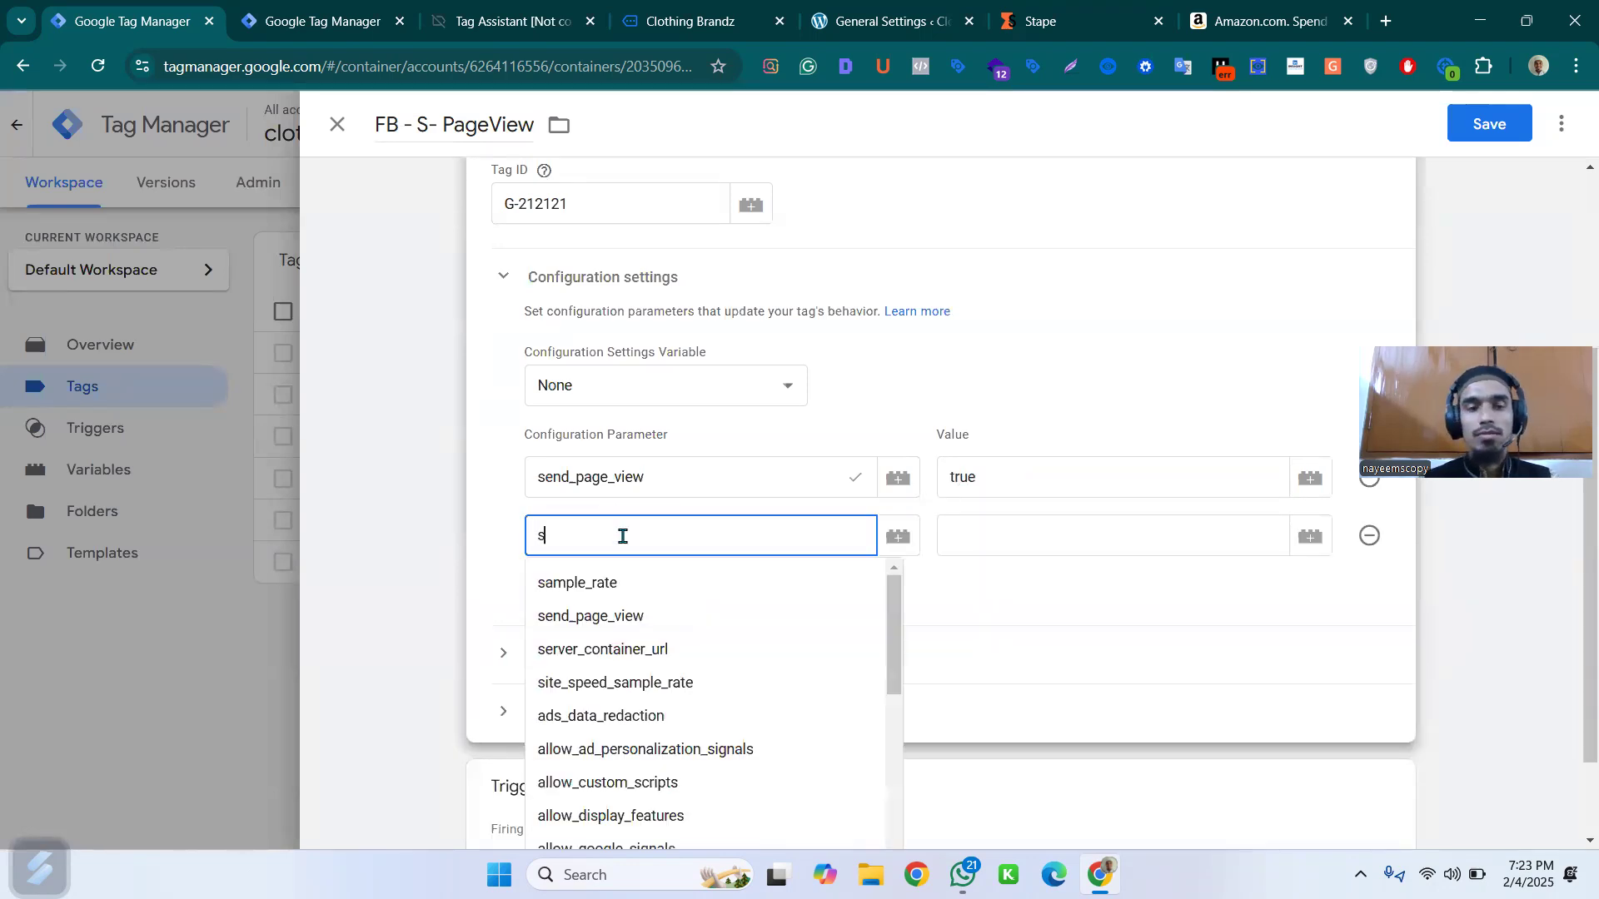
pyautogui.write('erver')
pyautogui.click(663, 593)
pyautogui.click(1022, 539)
pyautogui.write('https://sbgpmuhy.in.stape.io')
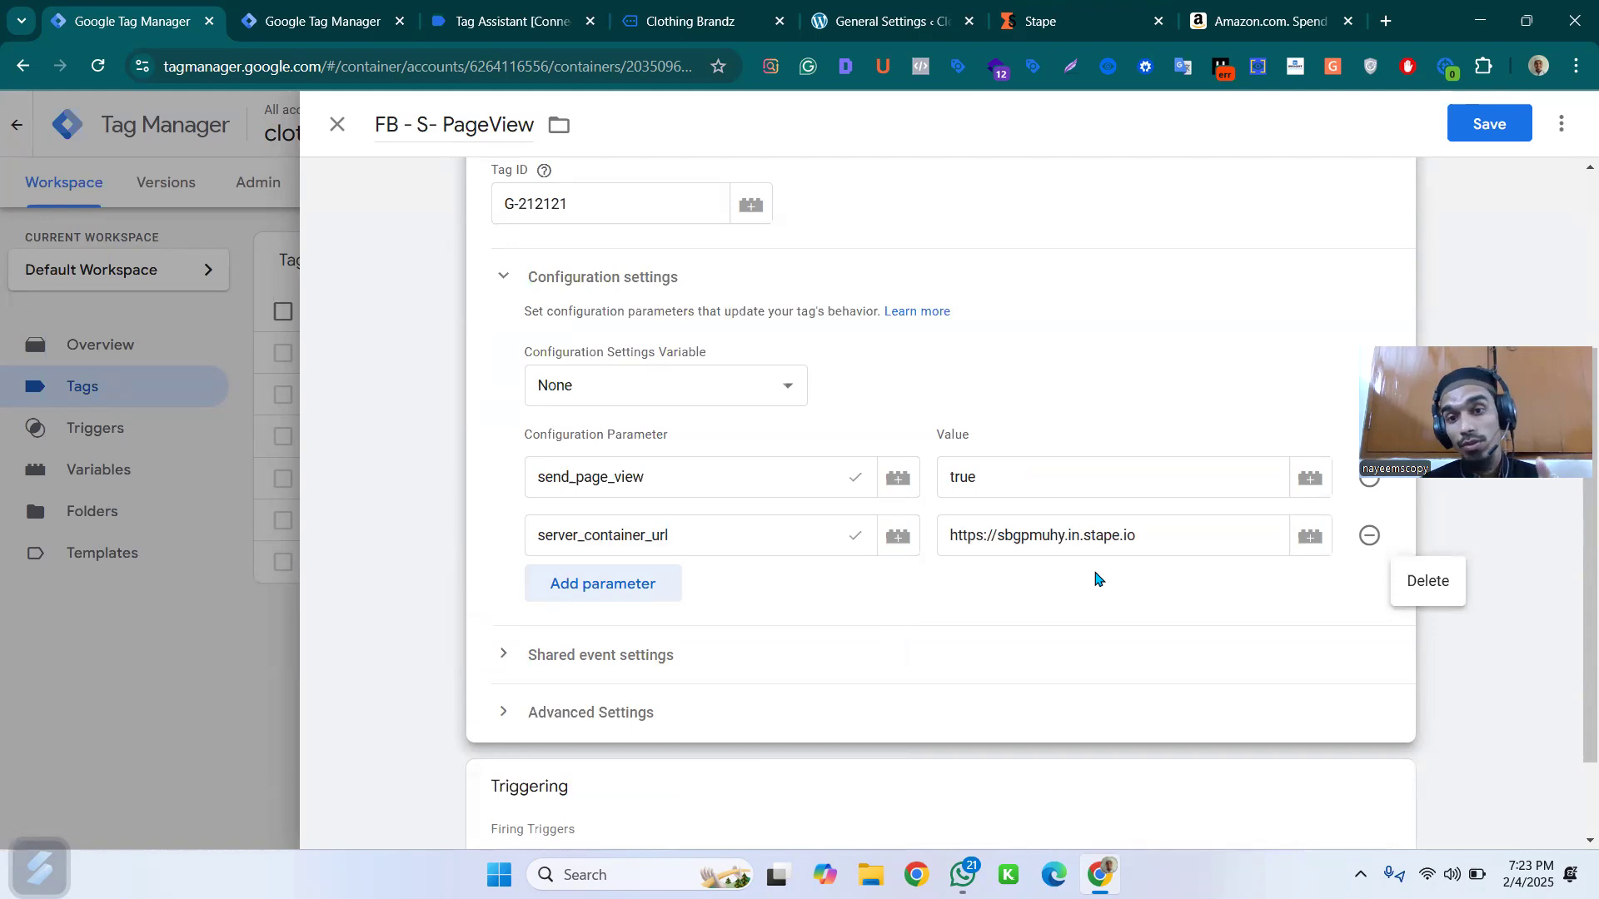
# - Add a third configuration parameter named event_id to the tag
pyautogui.click(612, 586)
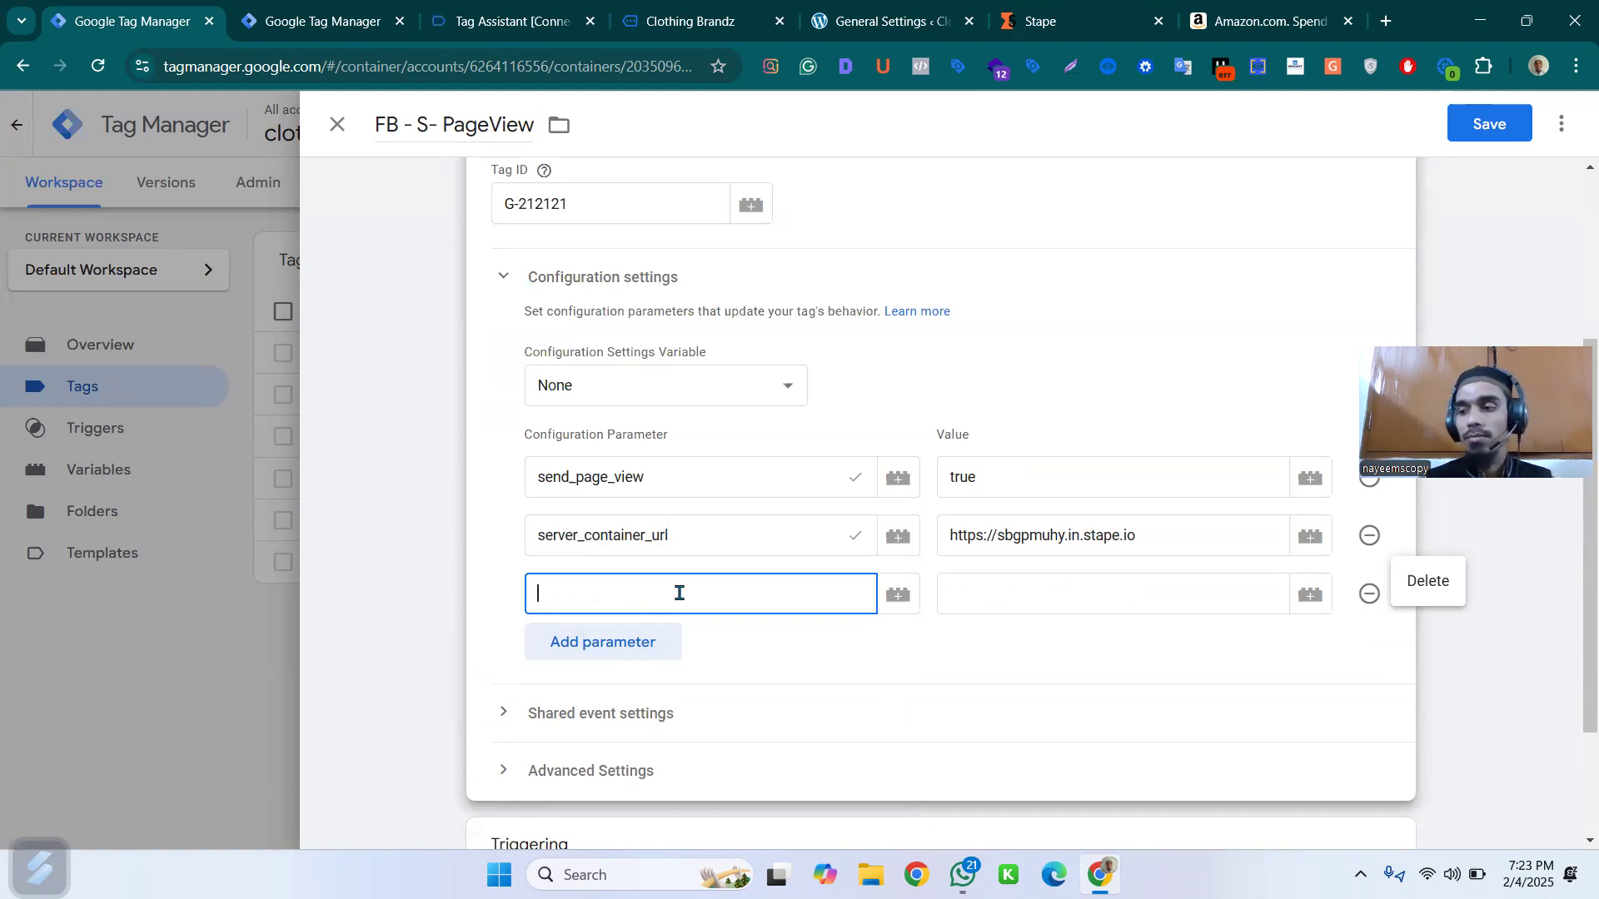
pyautogui.write('event')
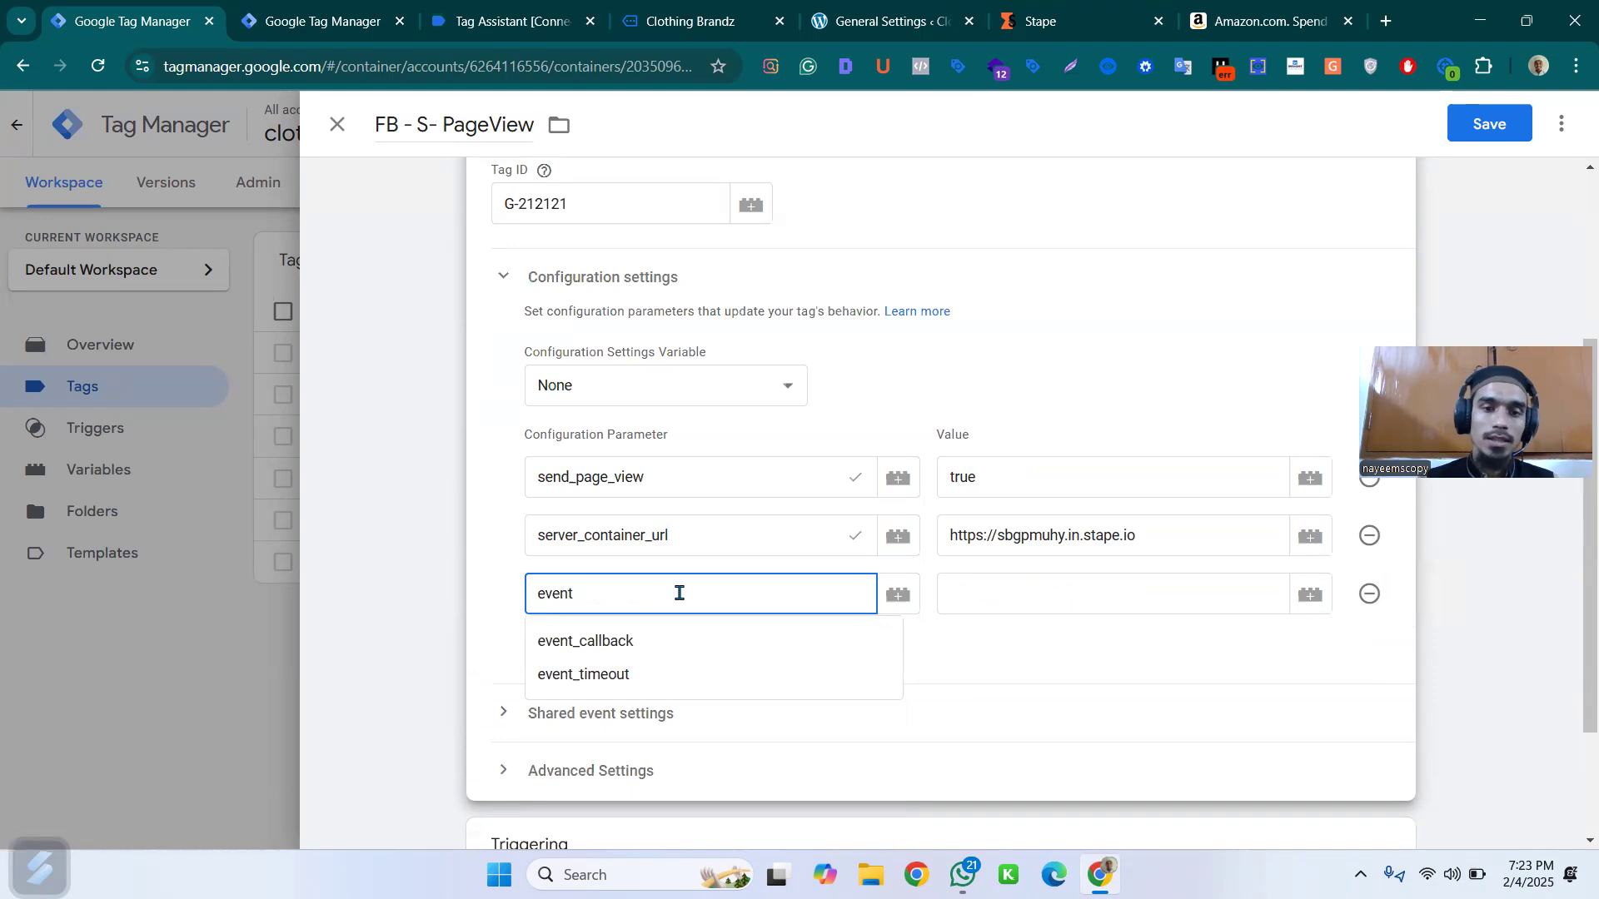
pyautogui.write('_i')
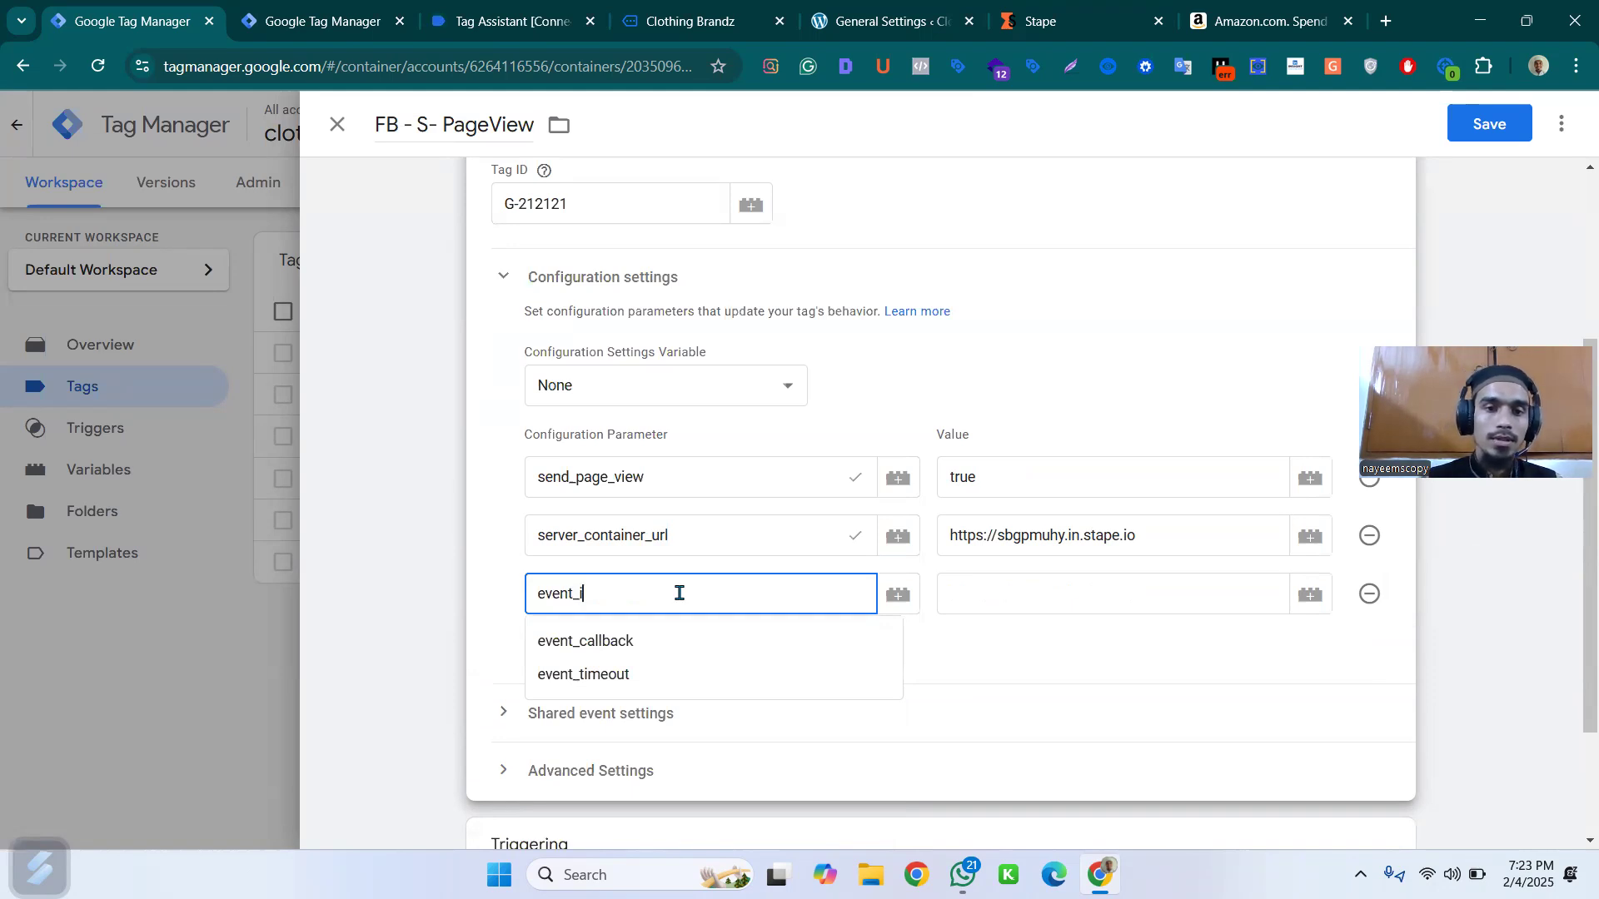
pyautogui.write('d')
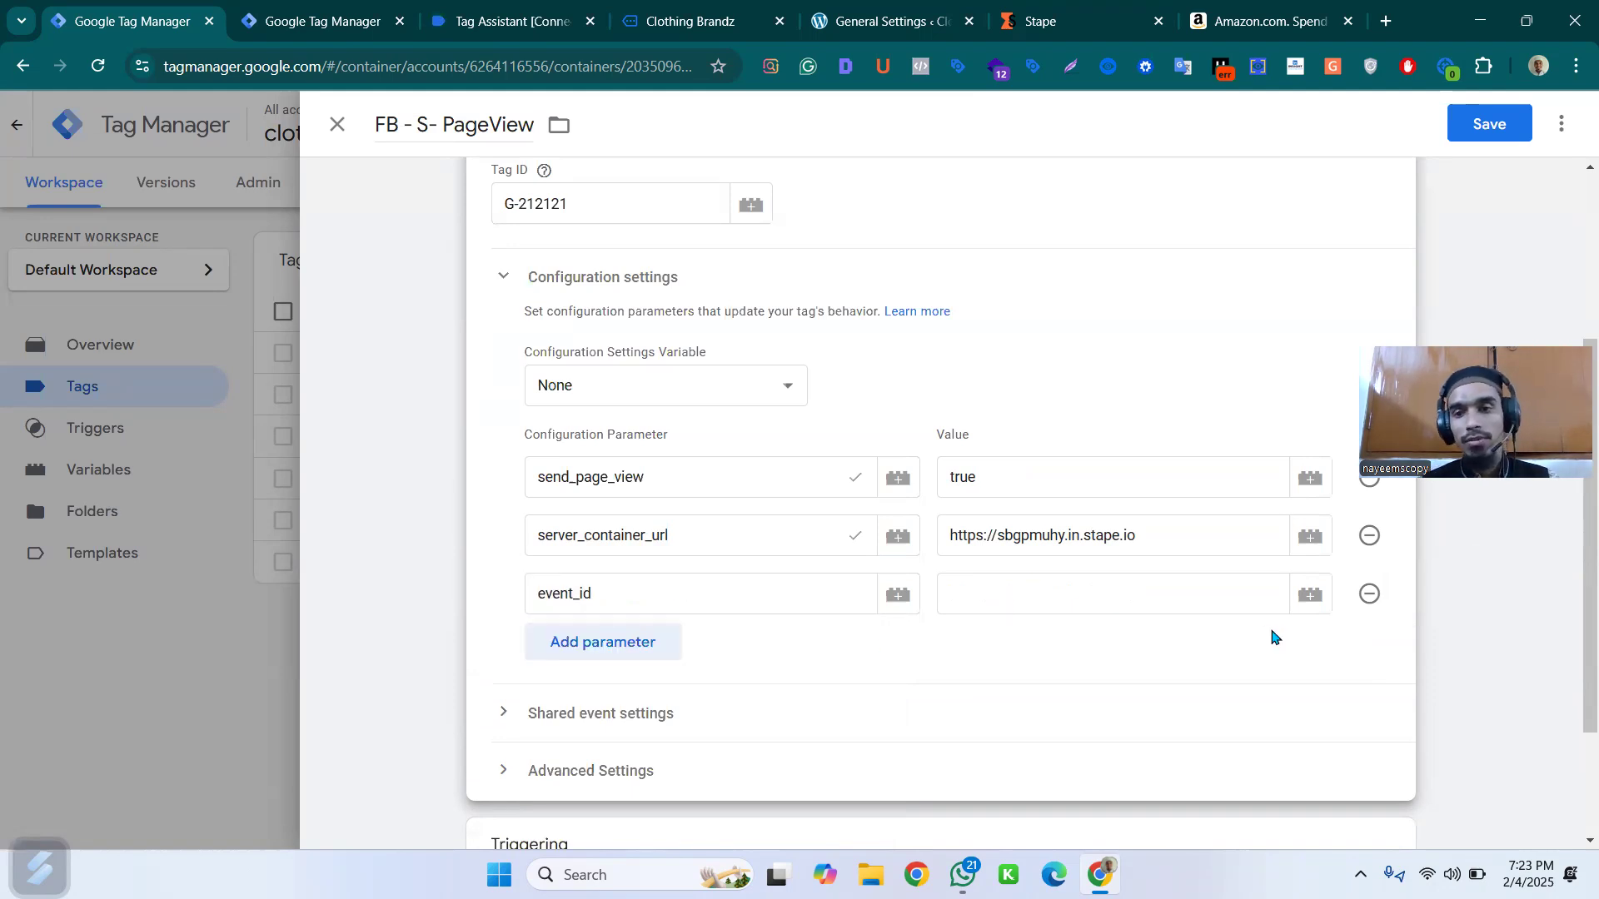
# - Start a new variable for the event_id value and import the "Event Id" variable template from the Community Template Gallery into the workspace
pyautogui.click(1311, 595)
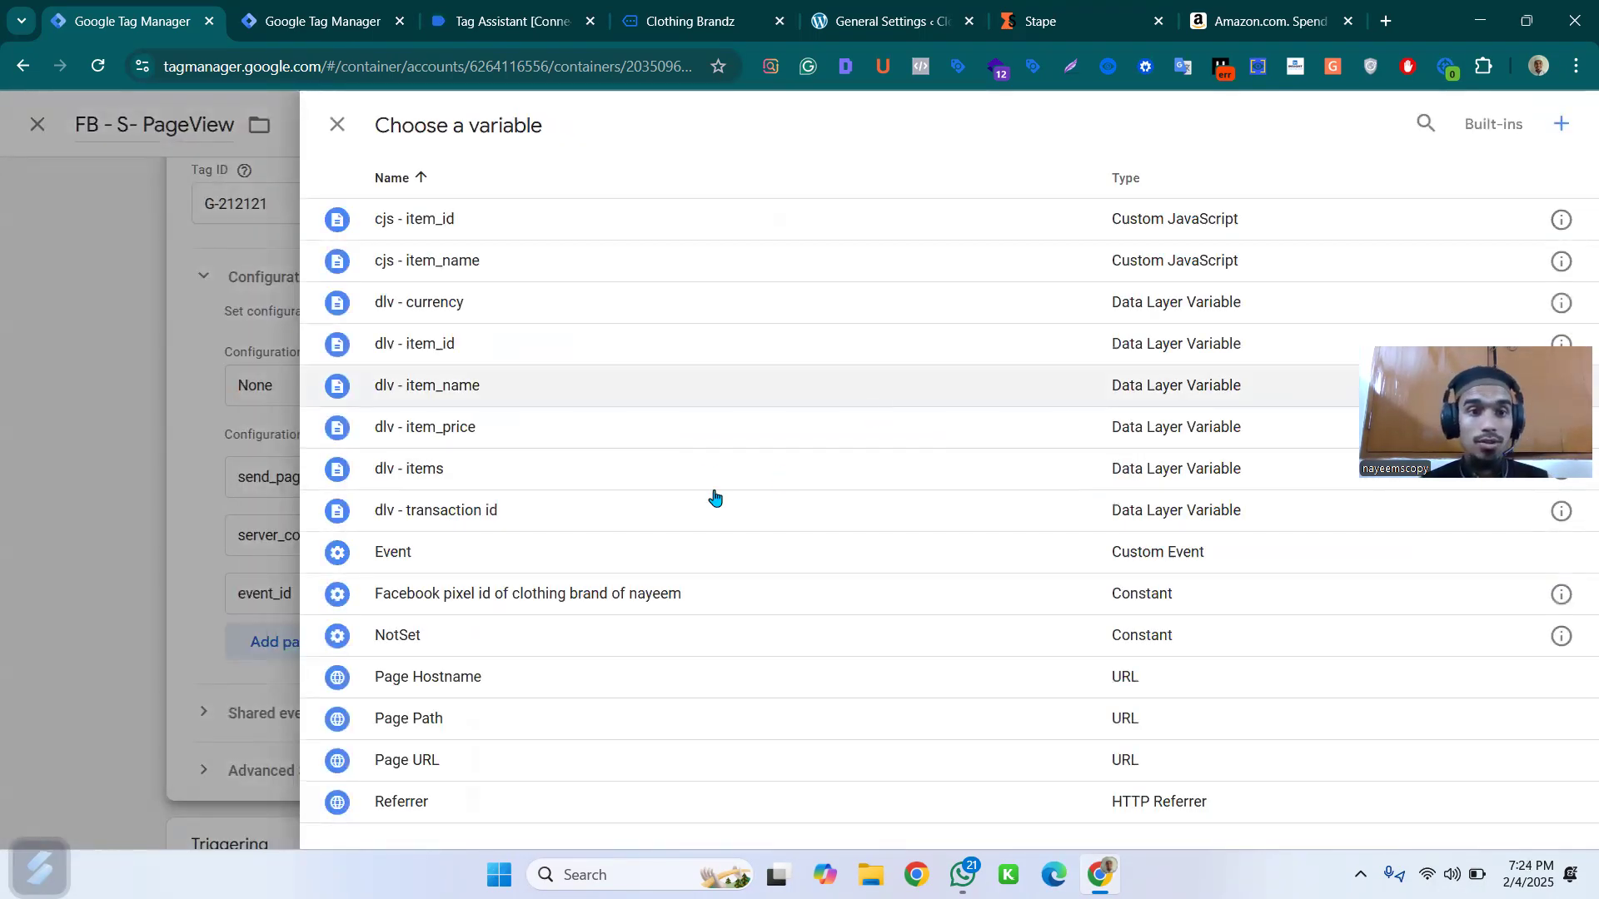
pyautogui.click(1563, 126)
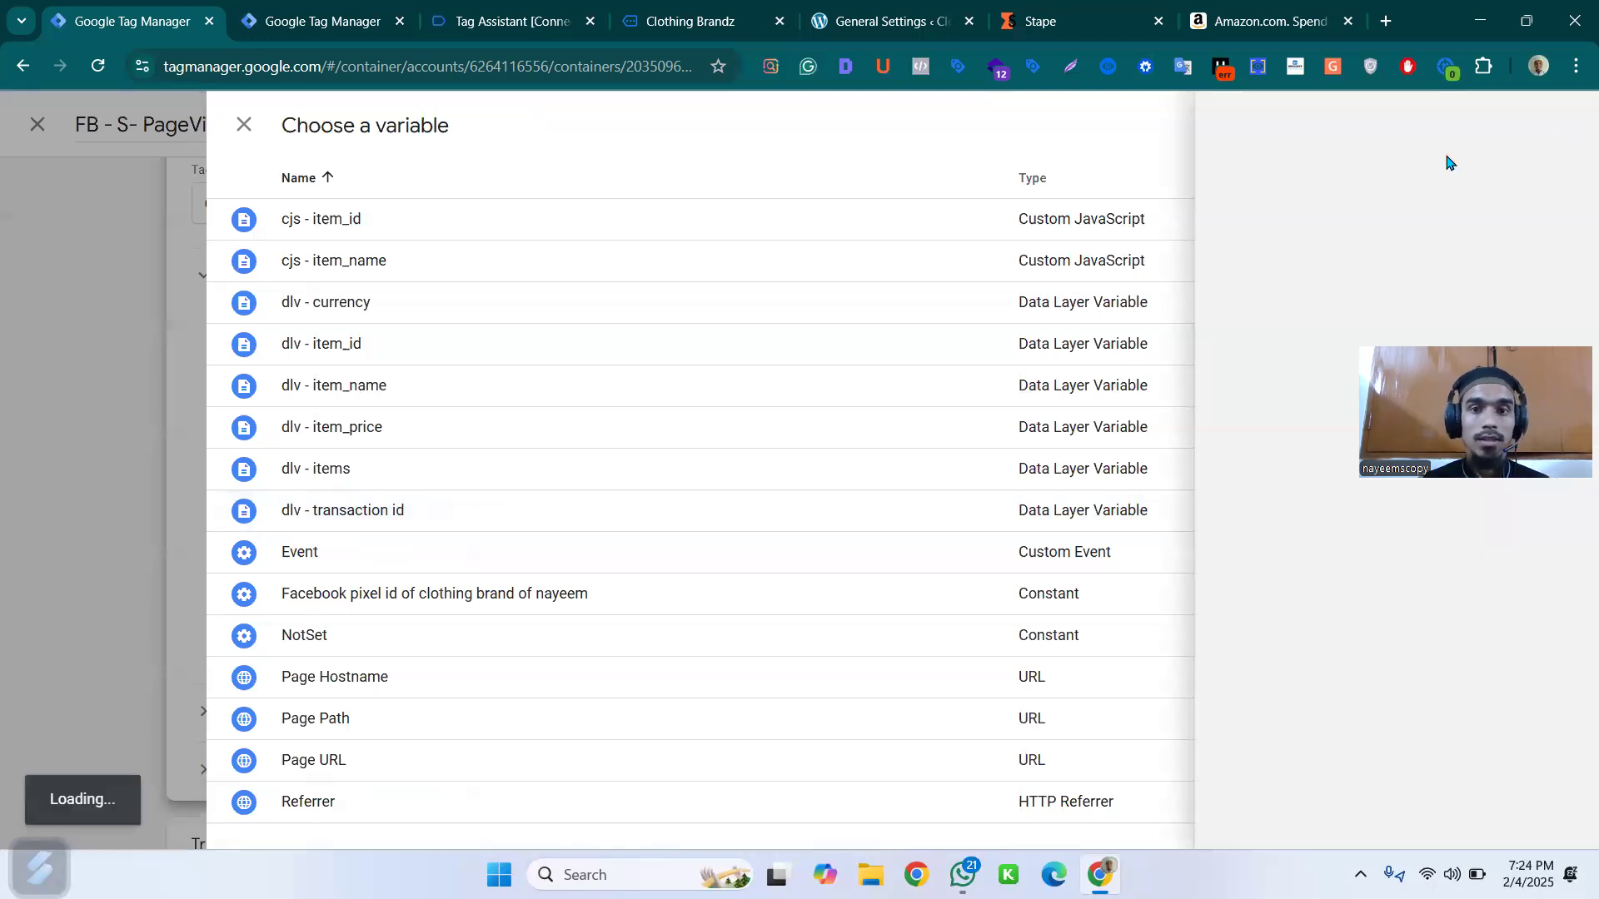
pyautogui.click(1106, 286)
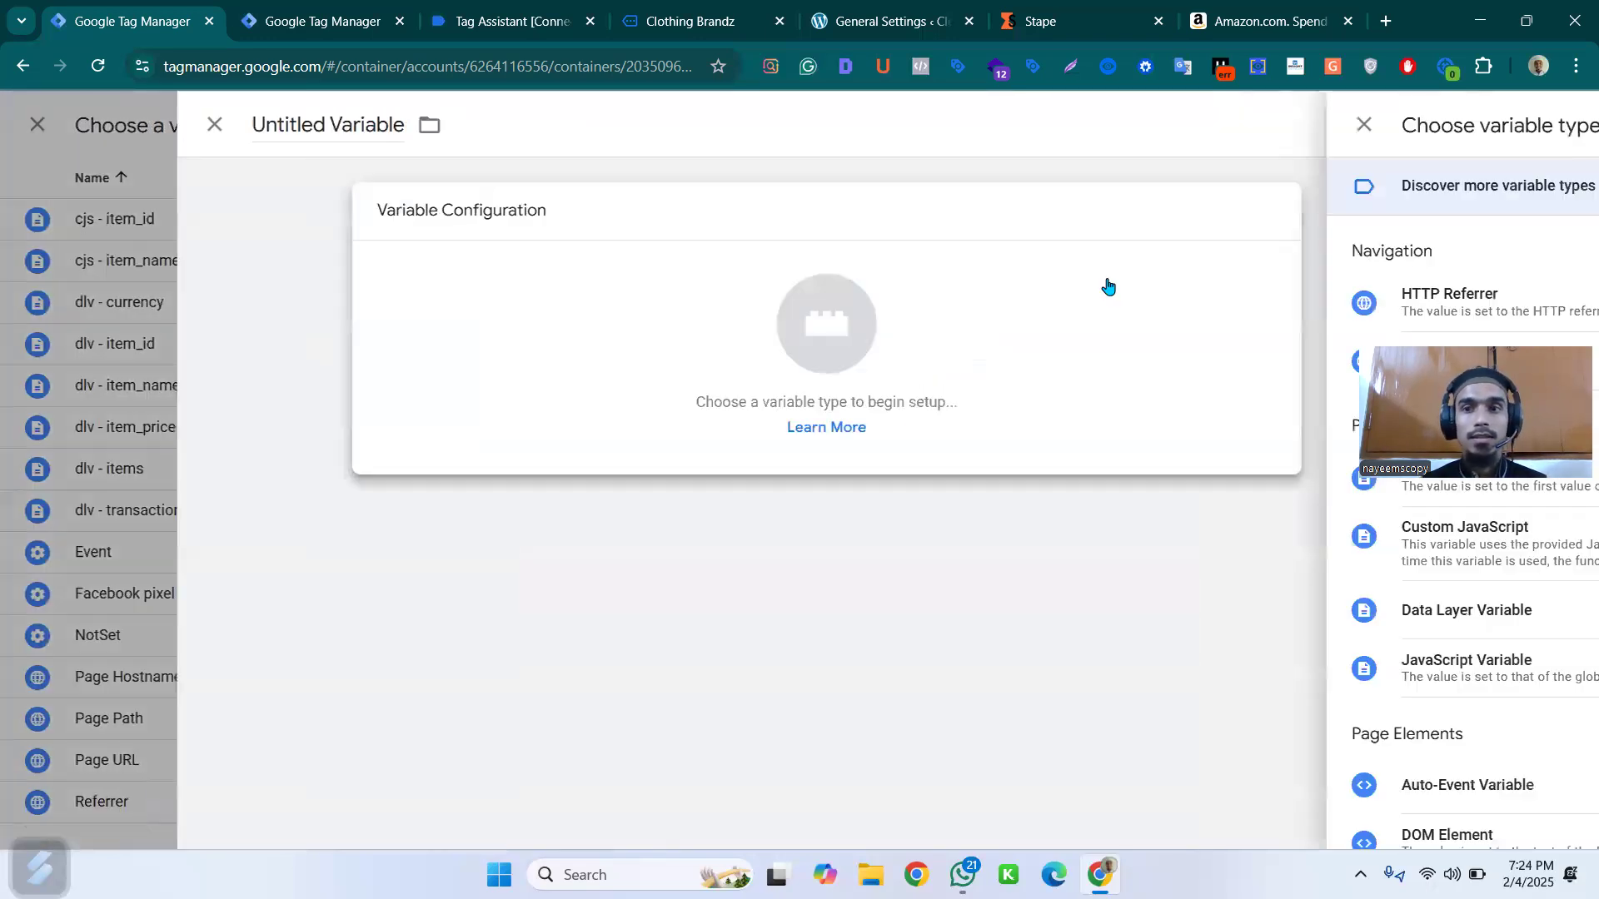
pyautogui.click(1557, 126)
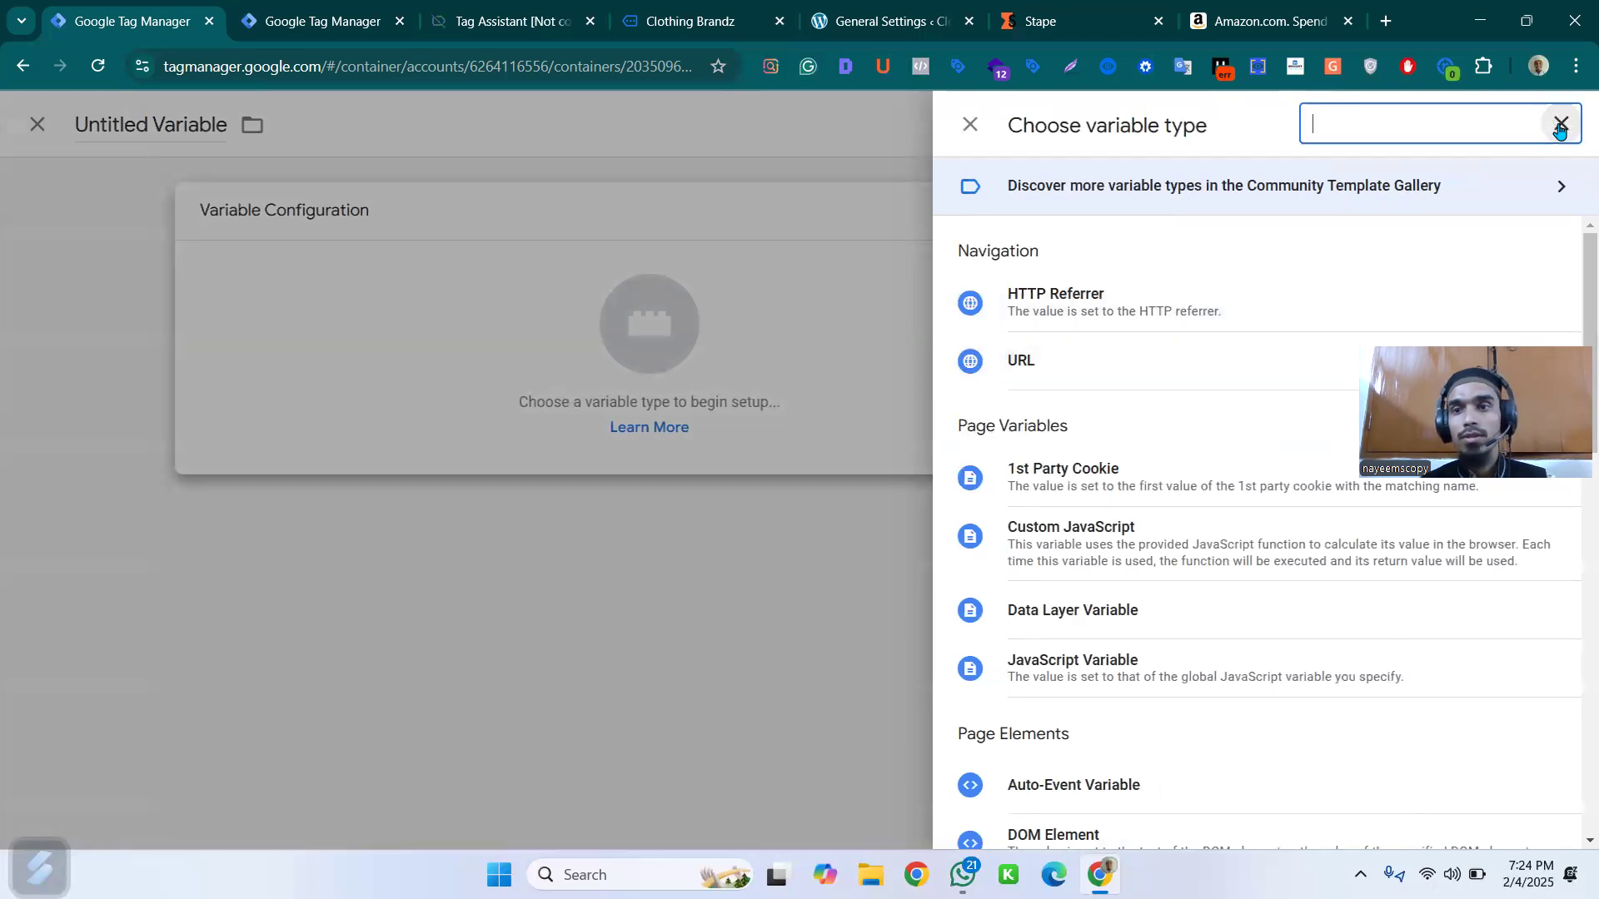
pyautogui.write('eve')
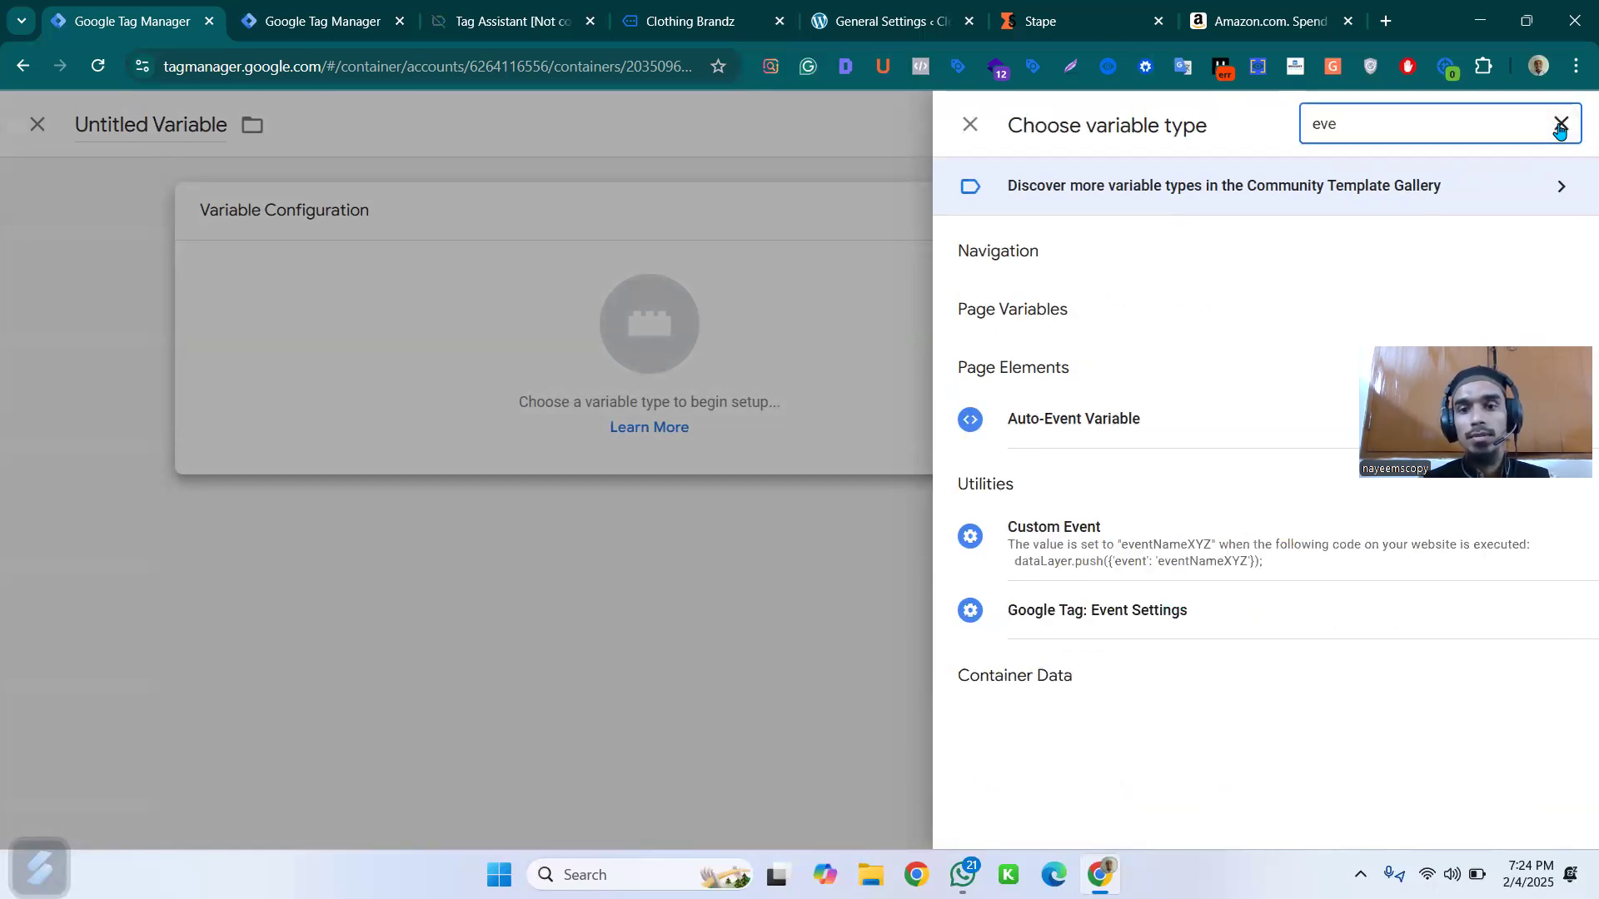
pyautogui.click(1572, 178)
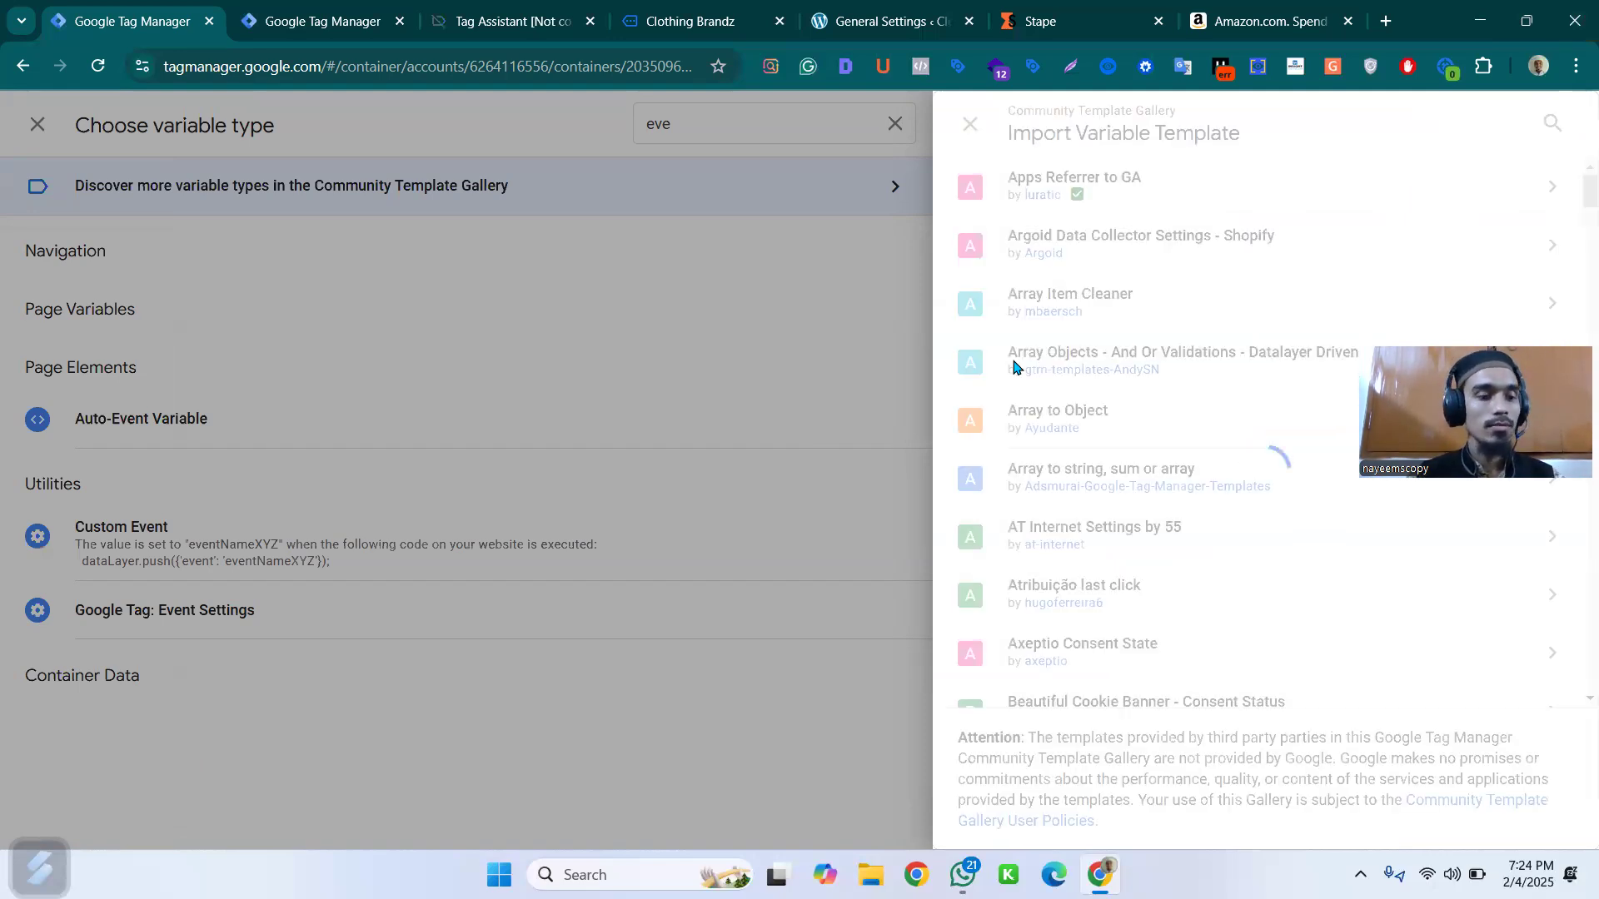
pyautogui.click(1552, 124)
pyautogui.write('event')
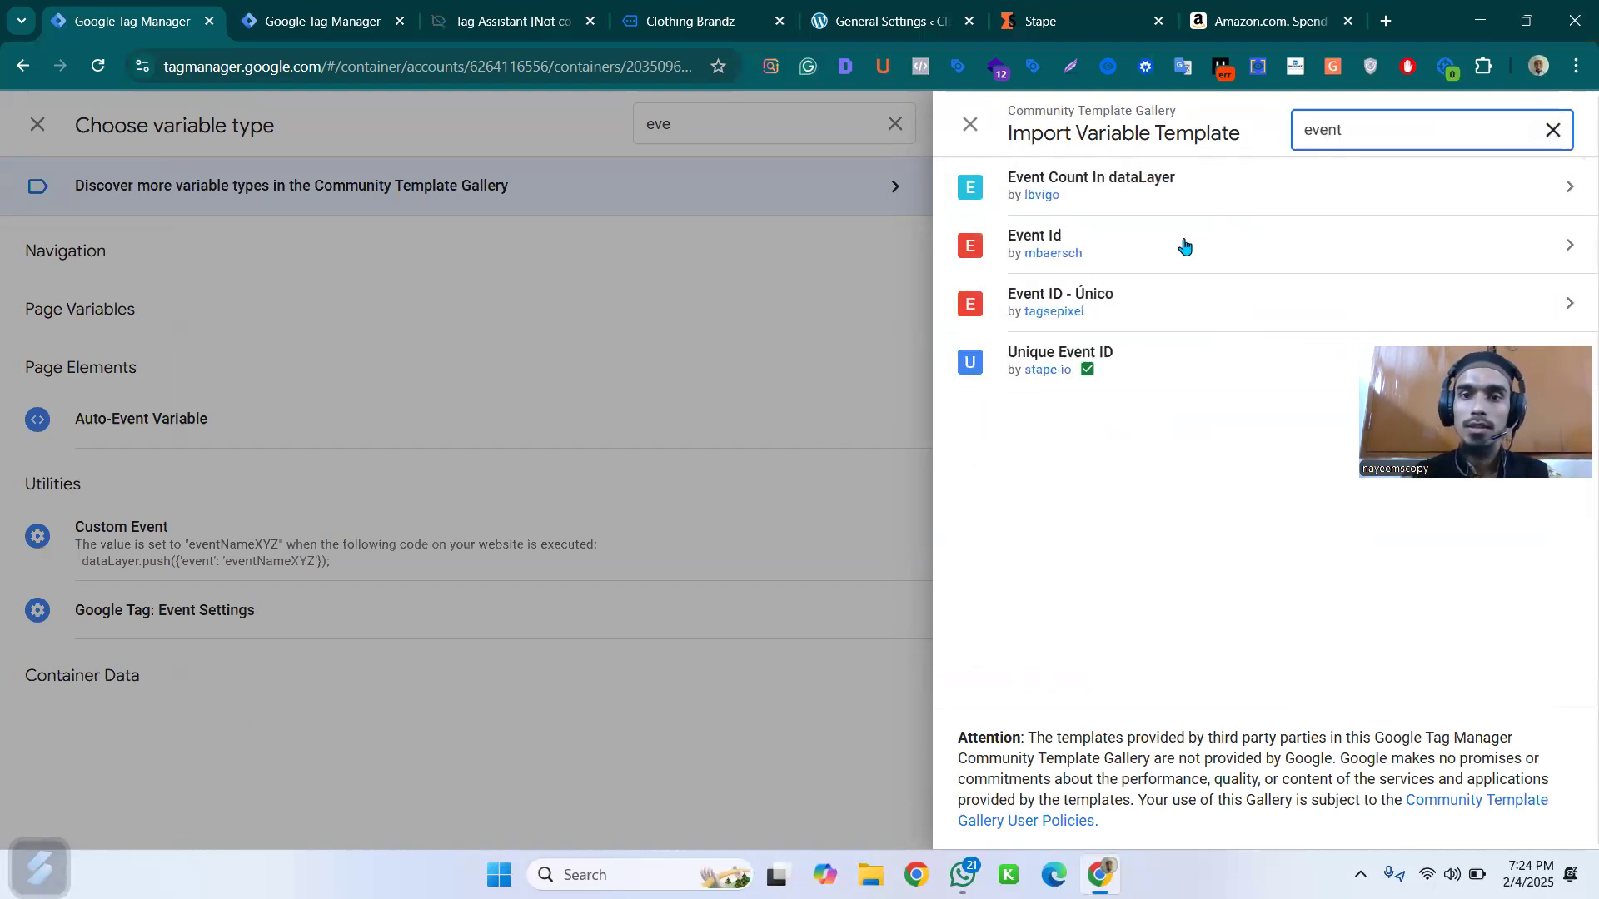
pyautogui.click(1119, 261)
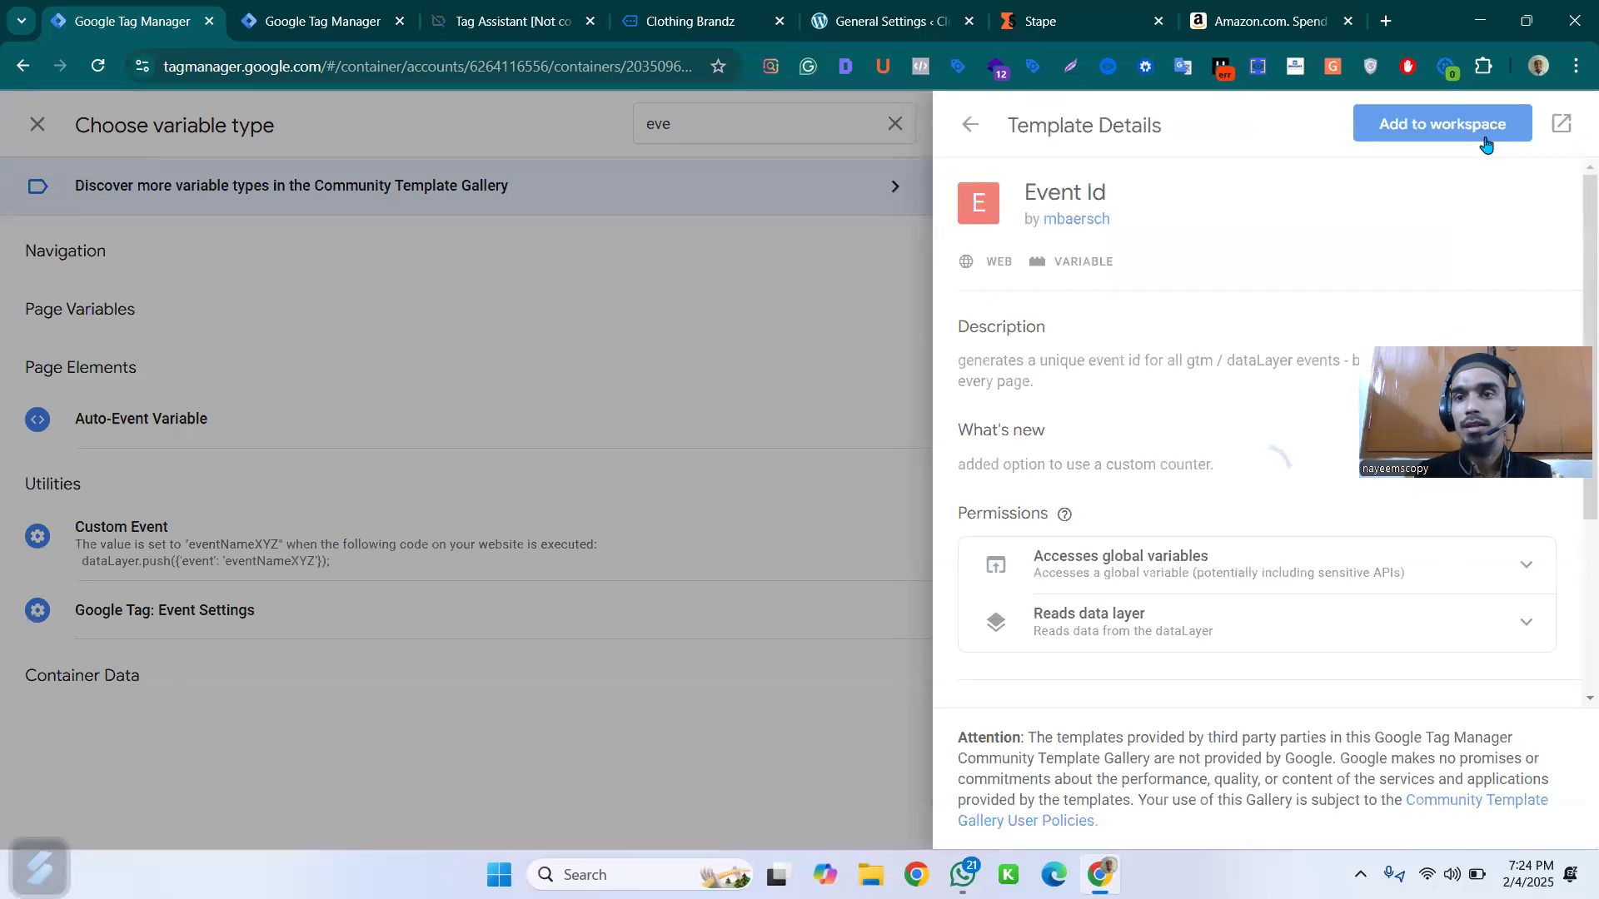
pyautogui.click(1443, 125)
pyautogui.click(1075, 506)
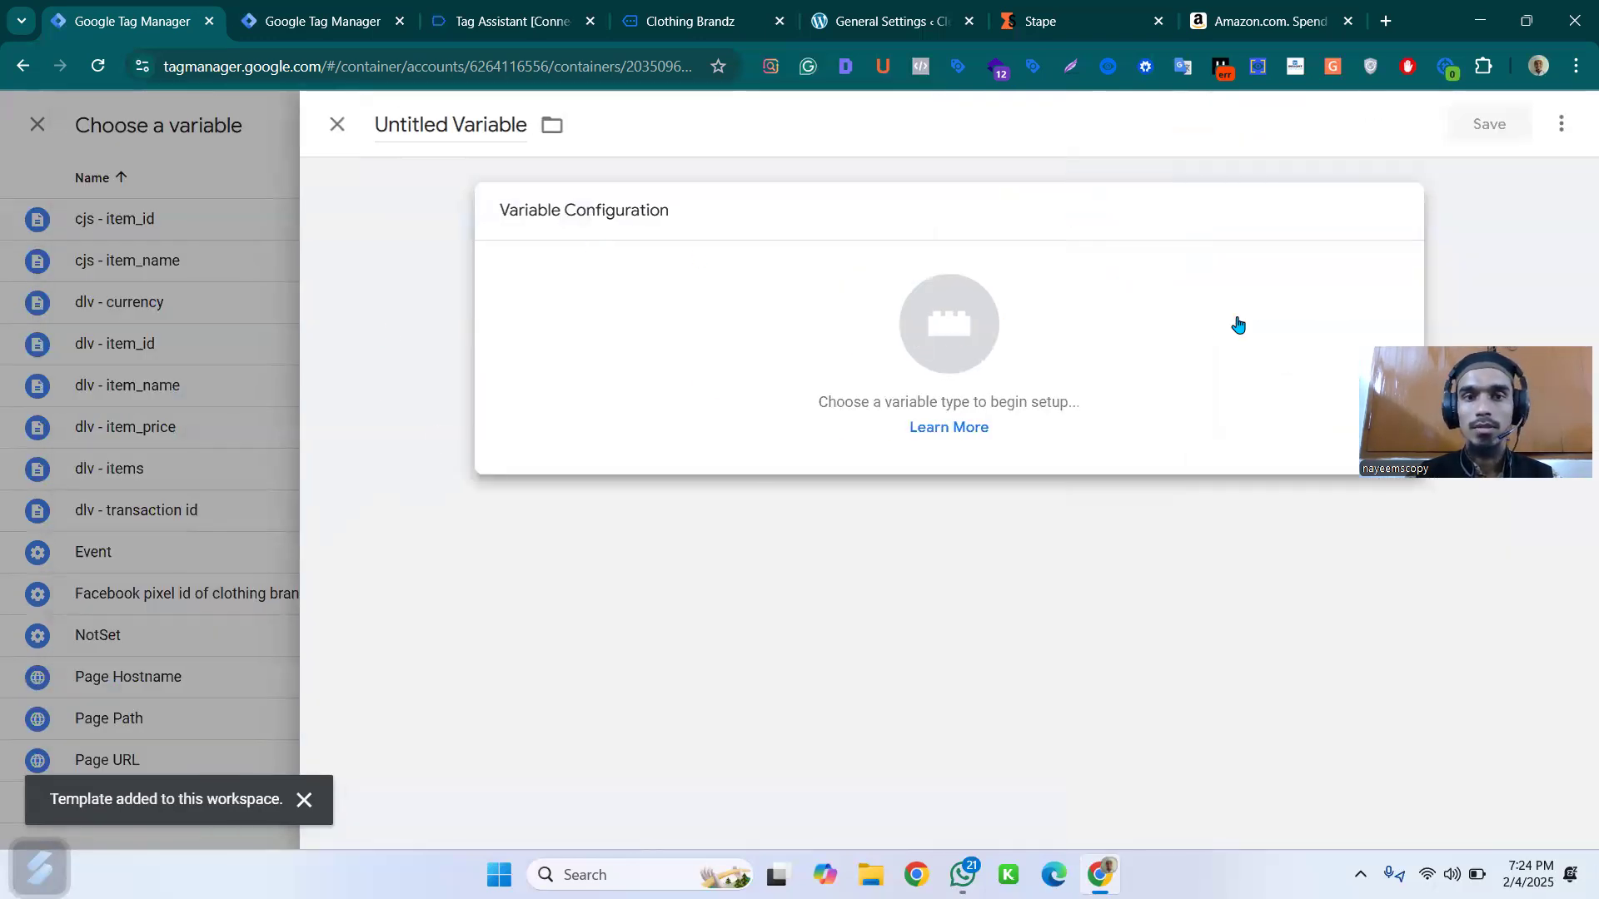
pyautogui.click(1237, 325)
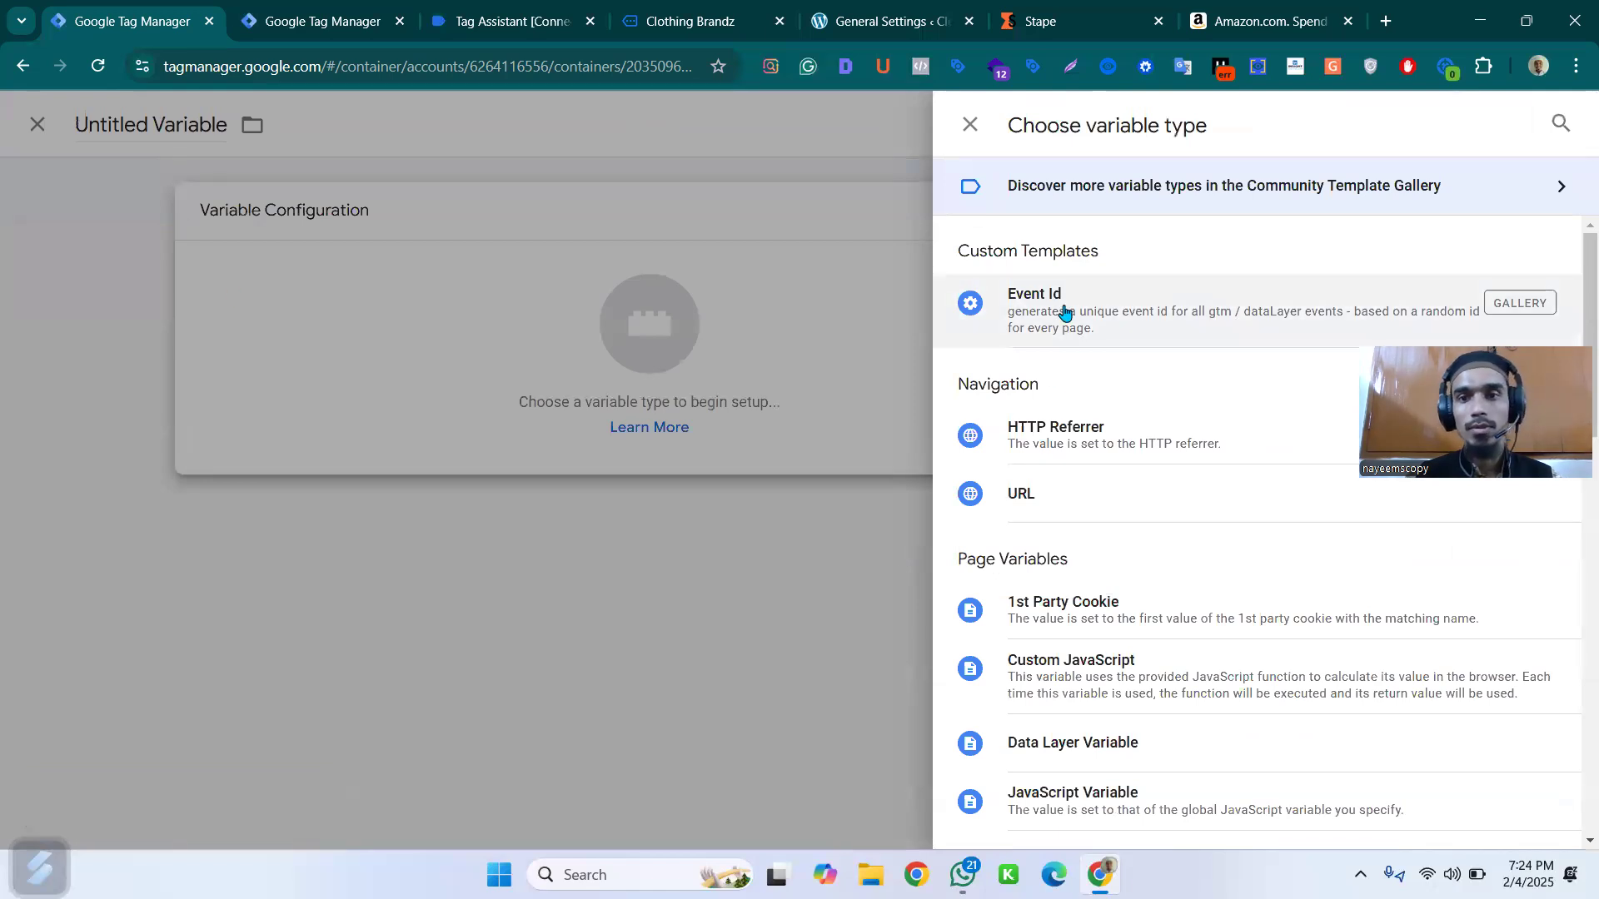
pyautogui.click(899, 317)
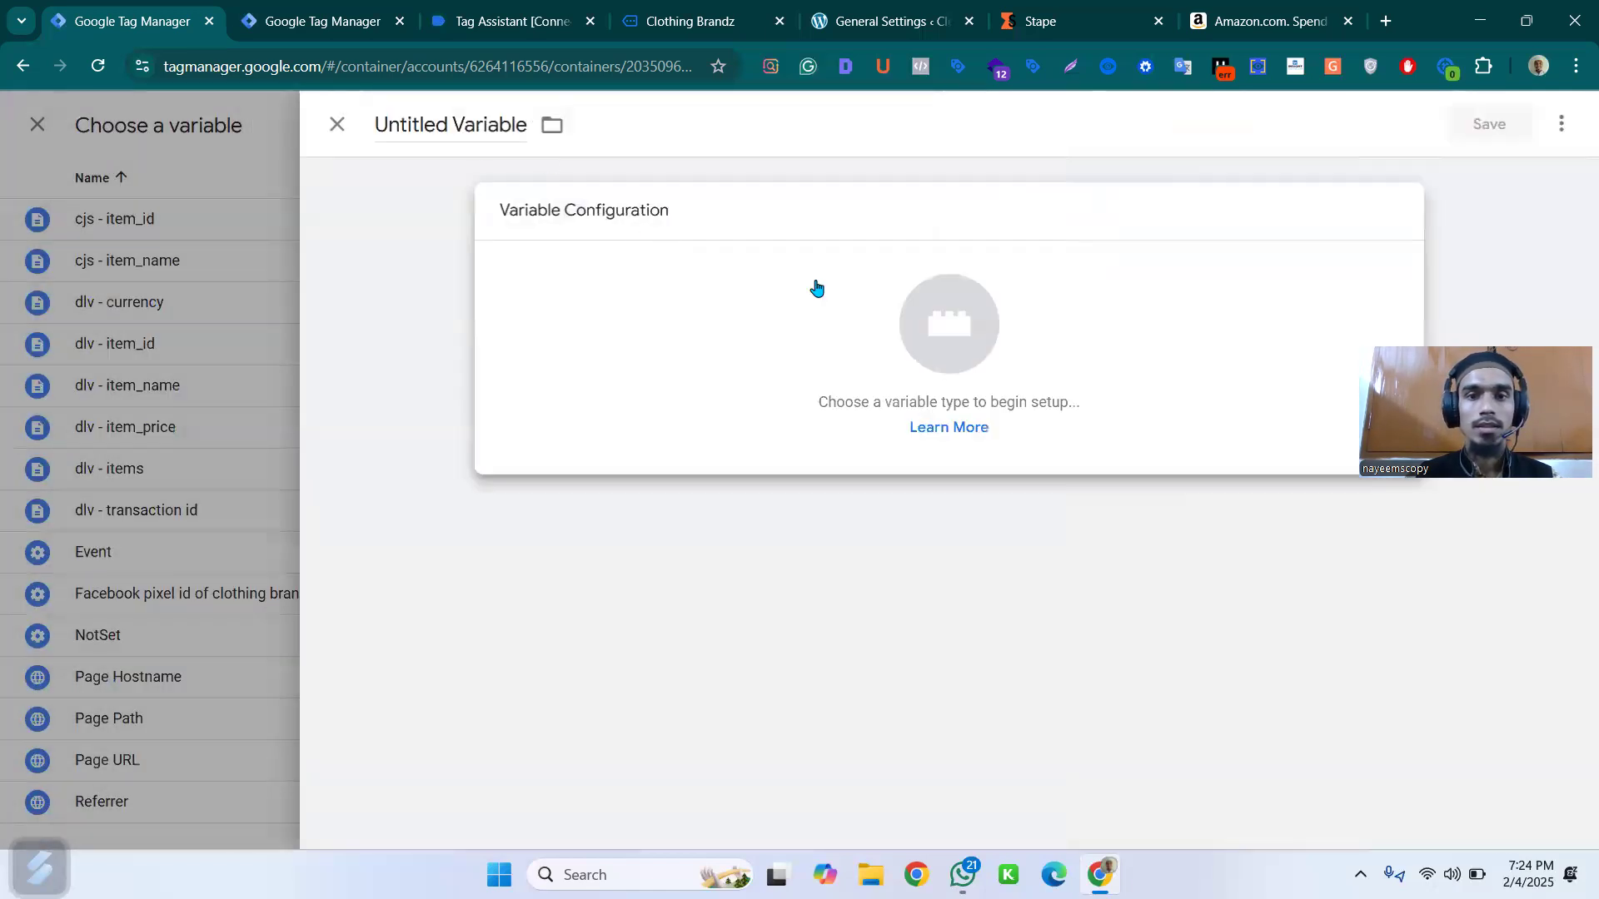
pyautogui.click(217, 178)
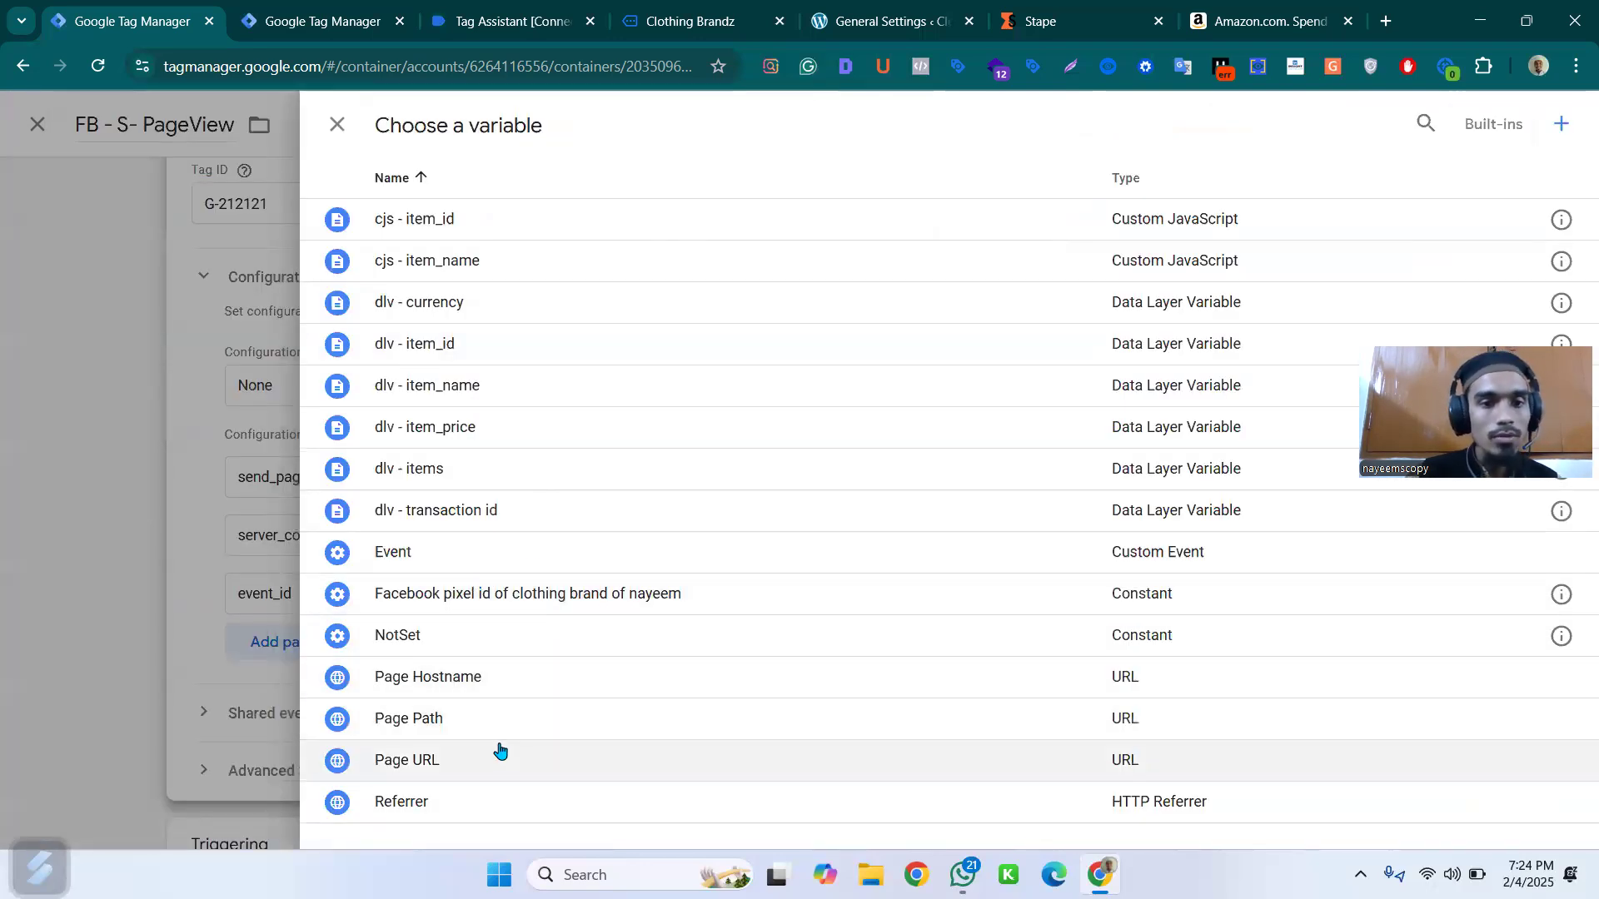
pyautogui.press('Escape')
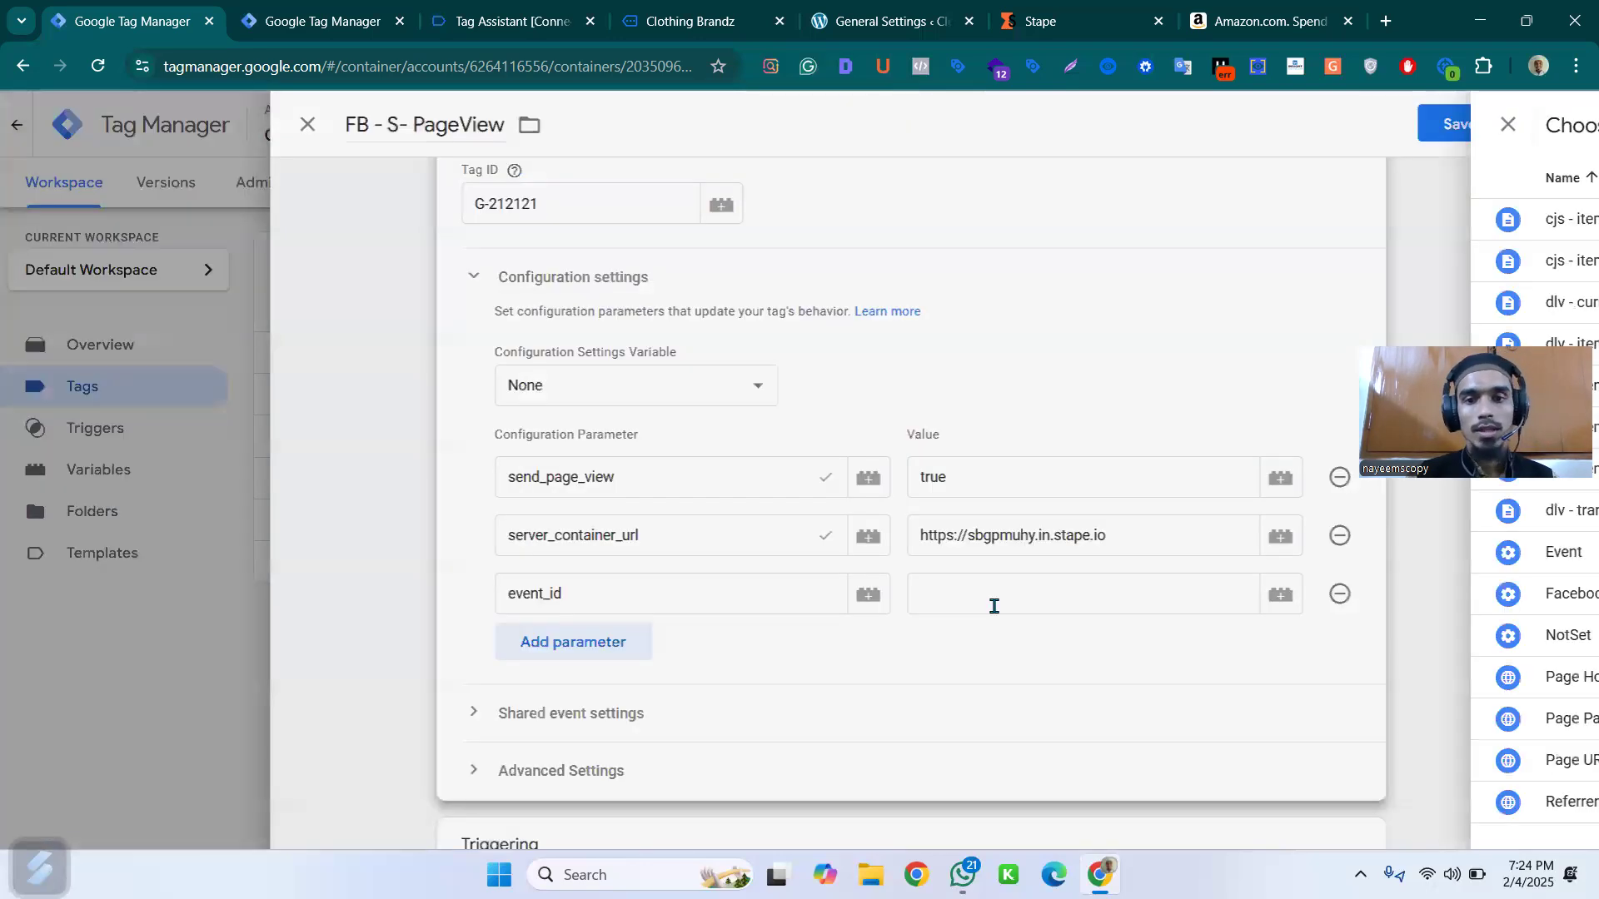
pyautogui.click(1312, 608)
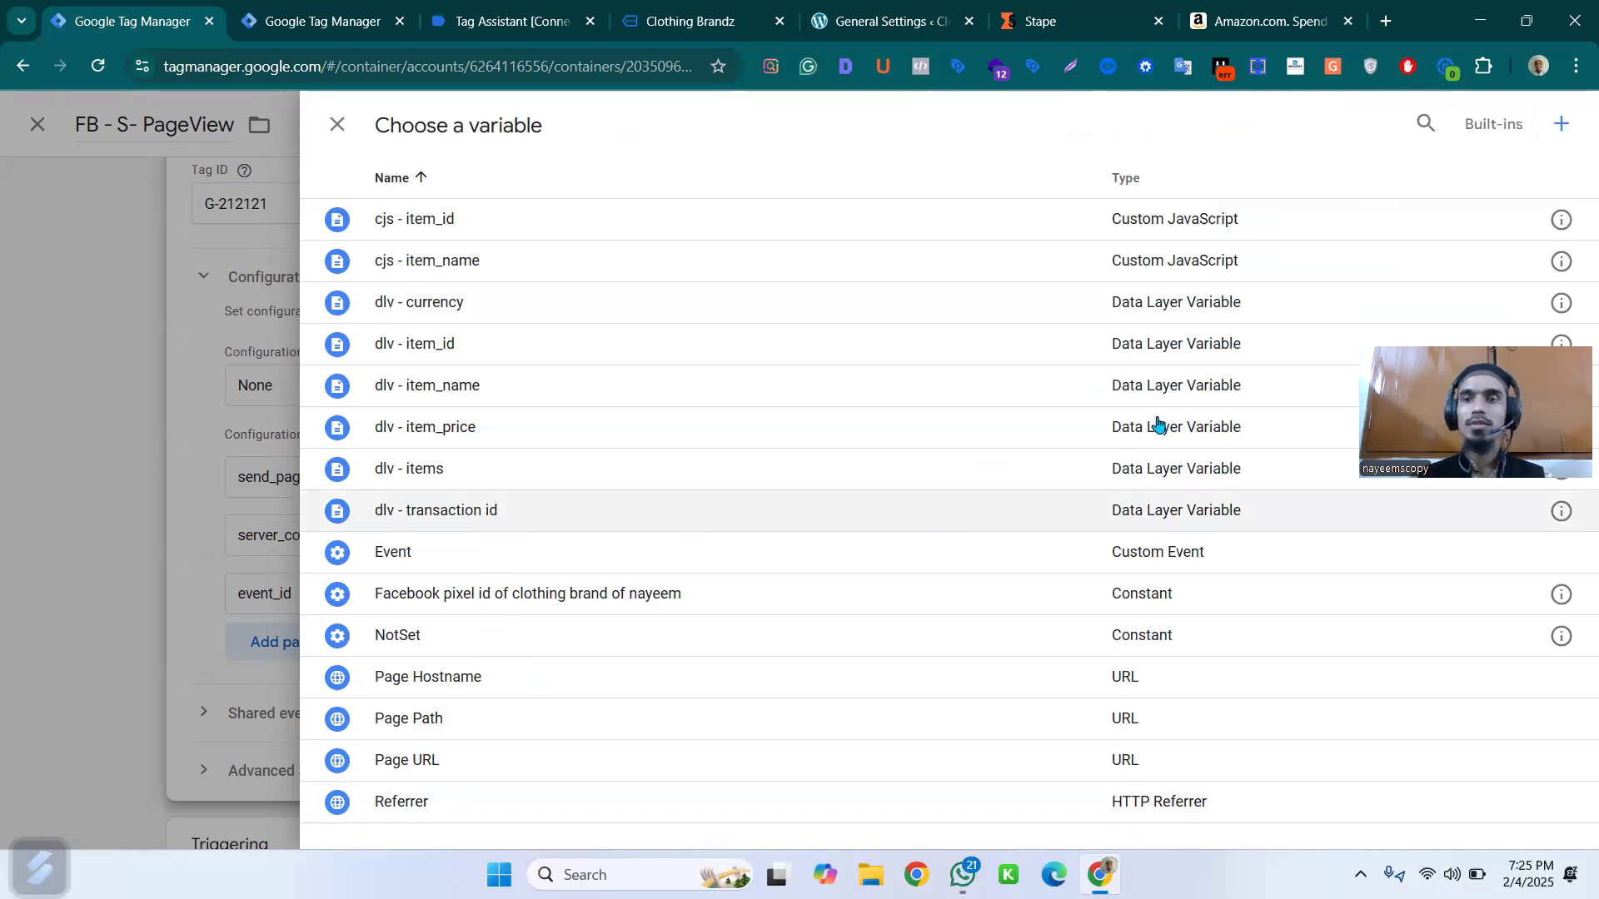
pyautogui.click(1560, 125)
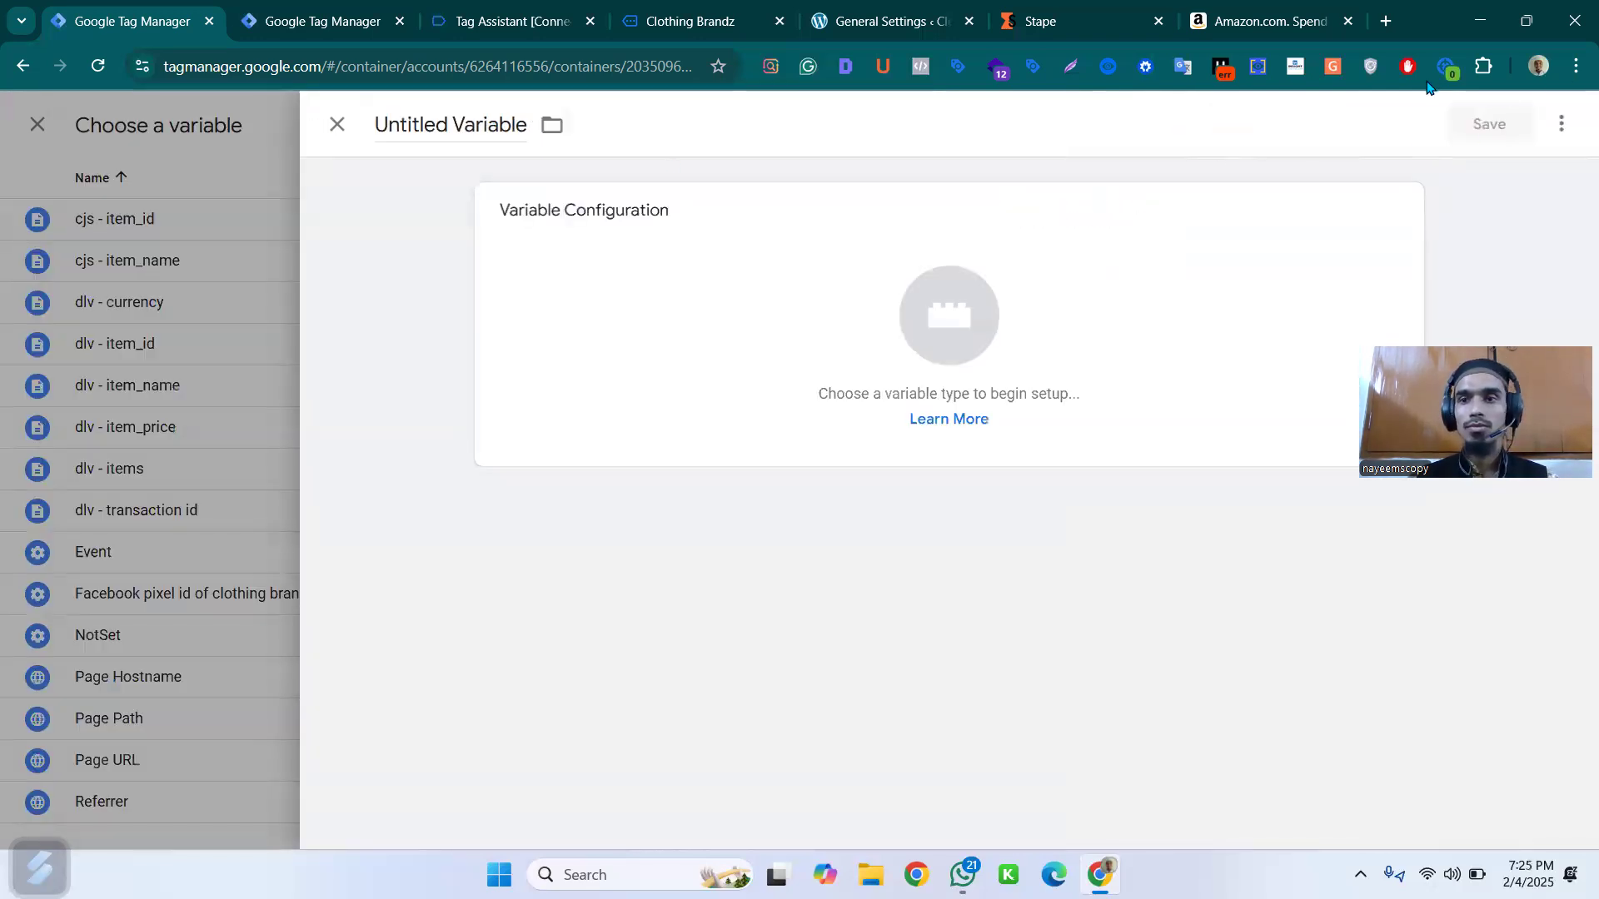
pyautogui.click(198, 208)
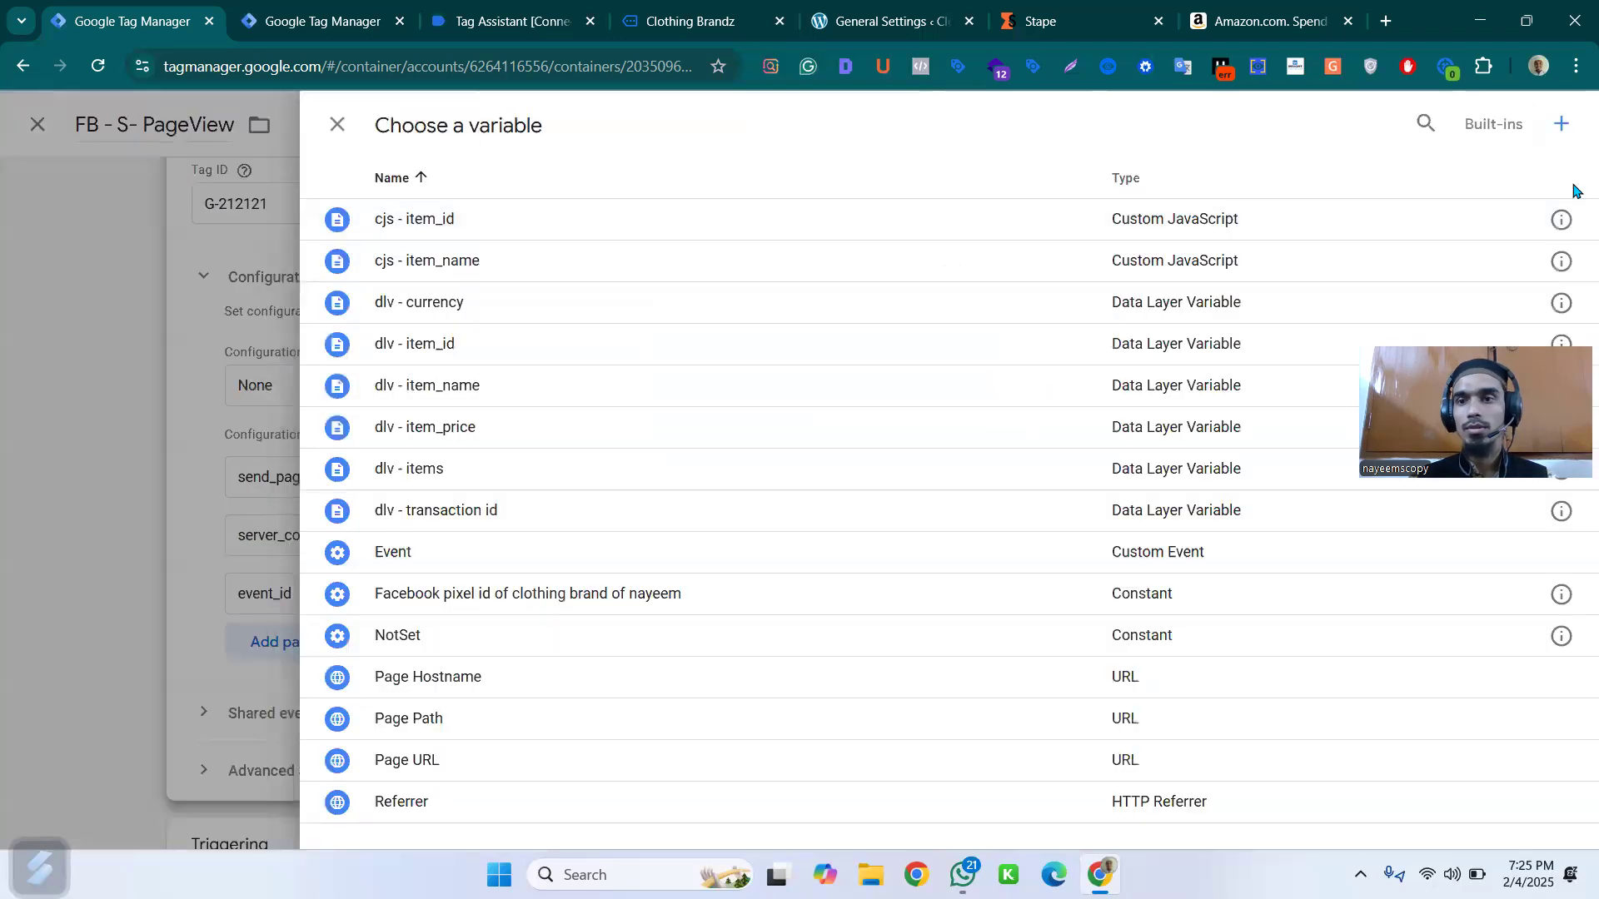
# - Create a variable of the imported Event Id type, name it "Event Id" and save it as the event_id parameter's value
pyautogui.click(1561, 119)
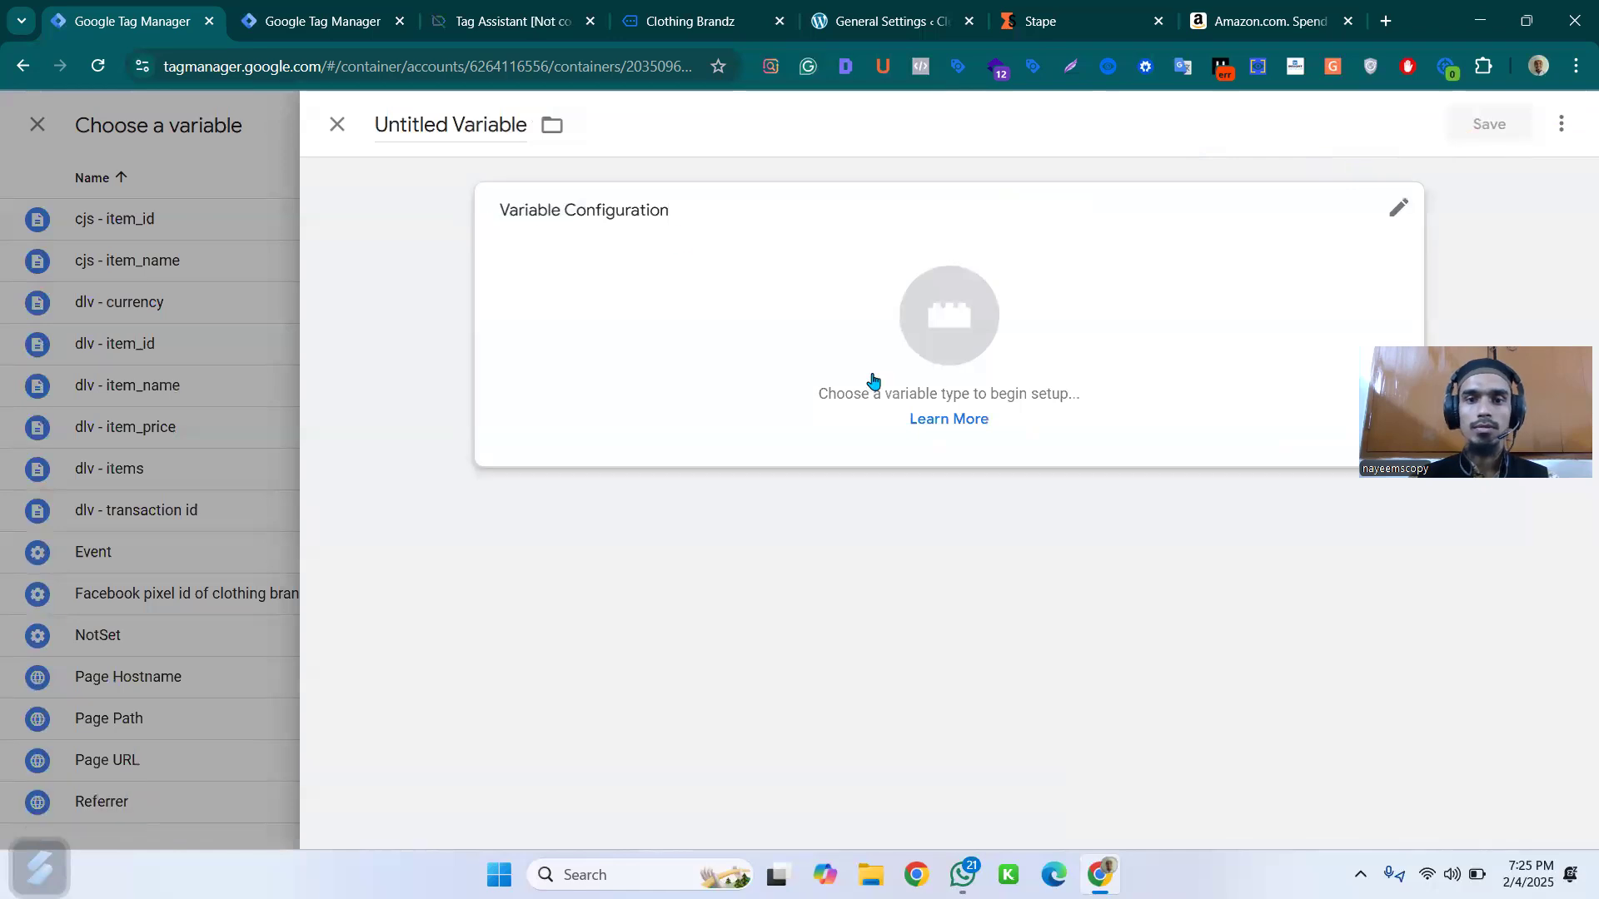
pyautogui.click(1069, 360)
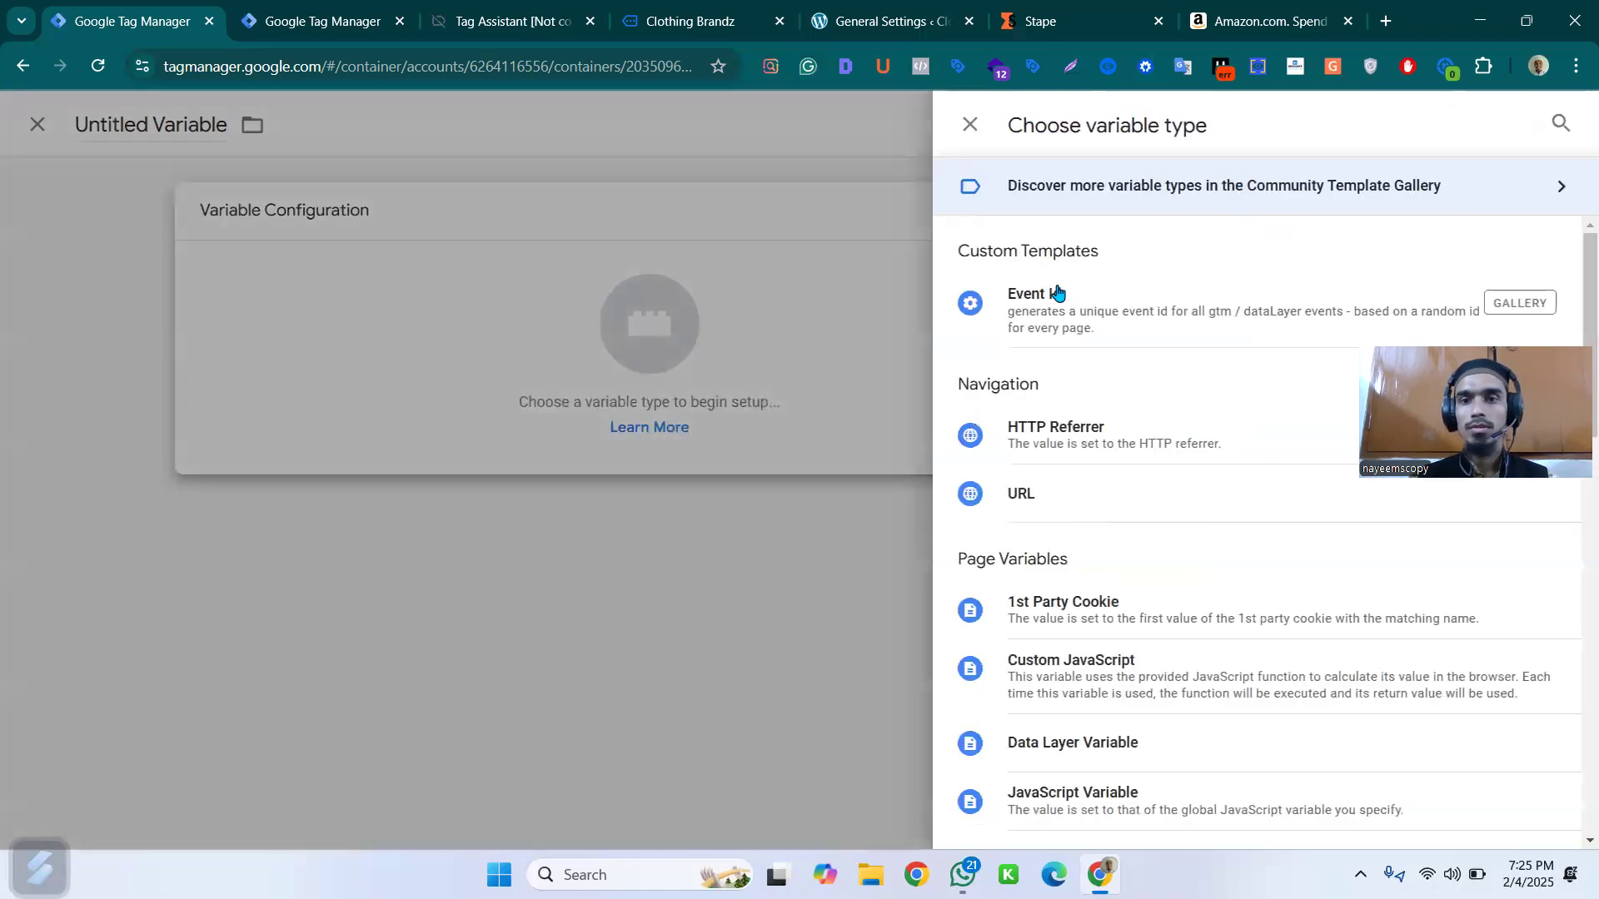
pyautogui.click(1230, 275)
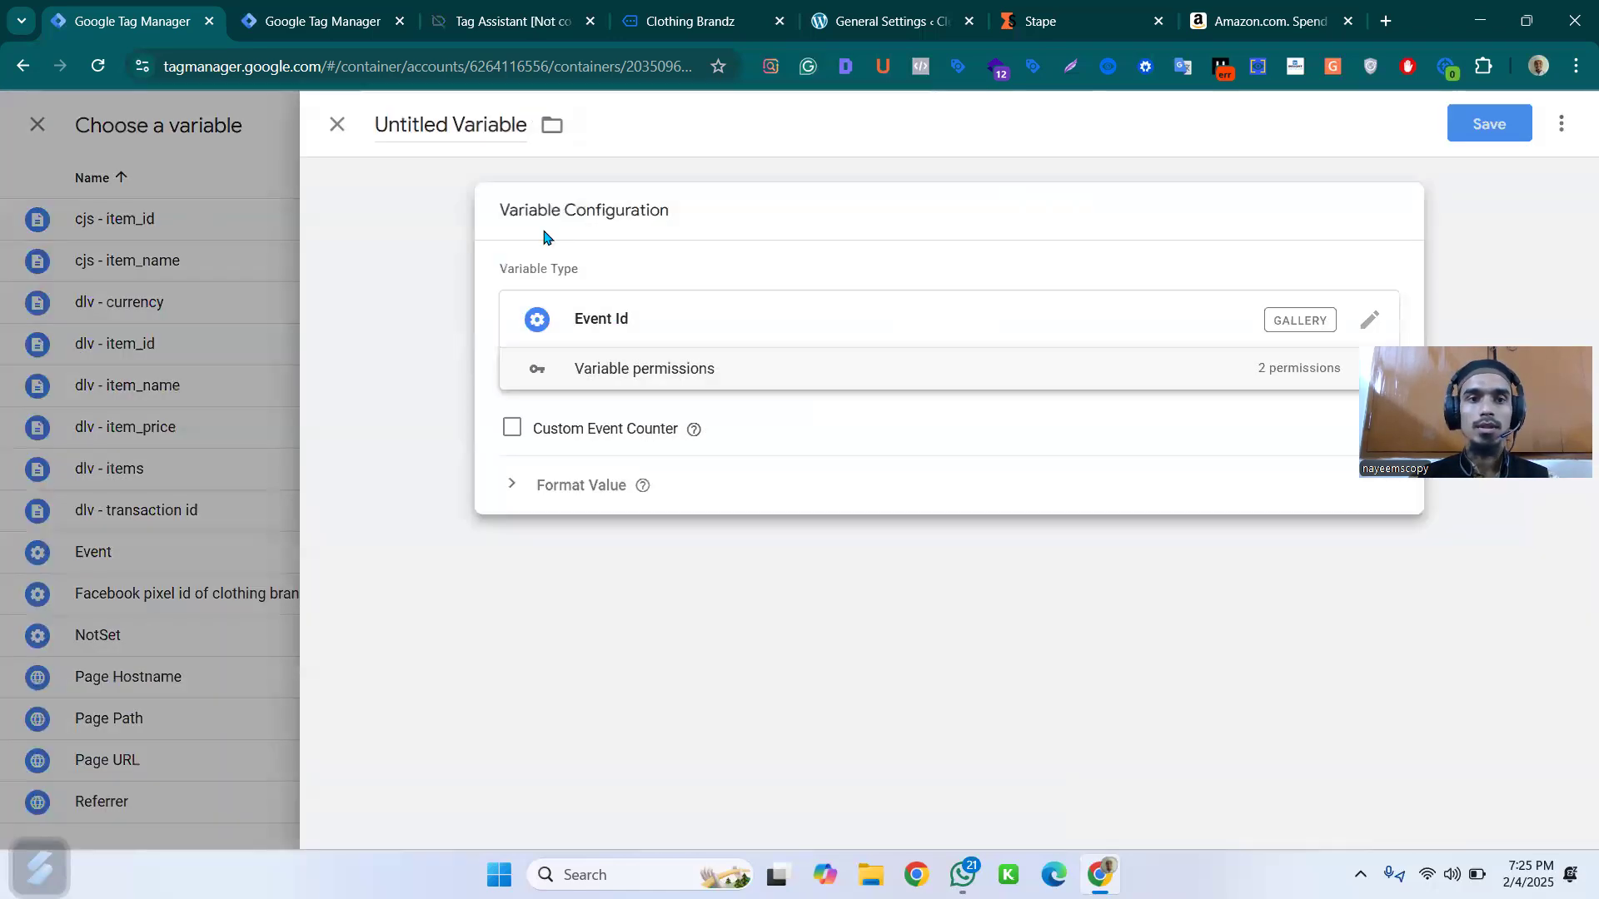
pyautogui.doubleClick(498, 123)
pyautogui.tripleClick(497, 124)
pyautogui.write('Event Id')
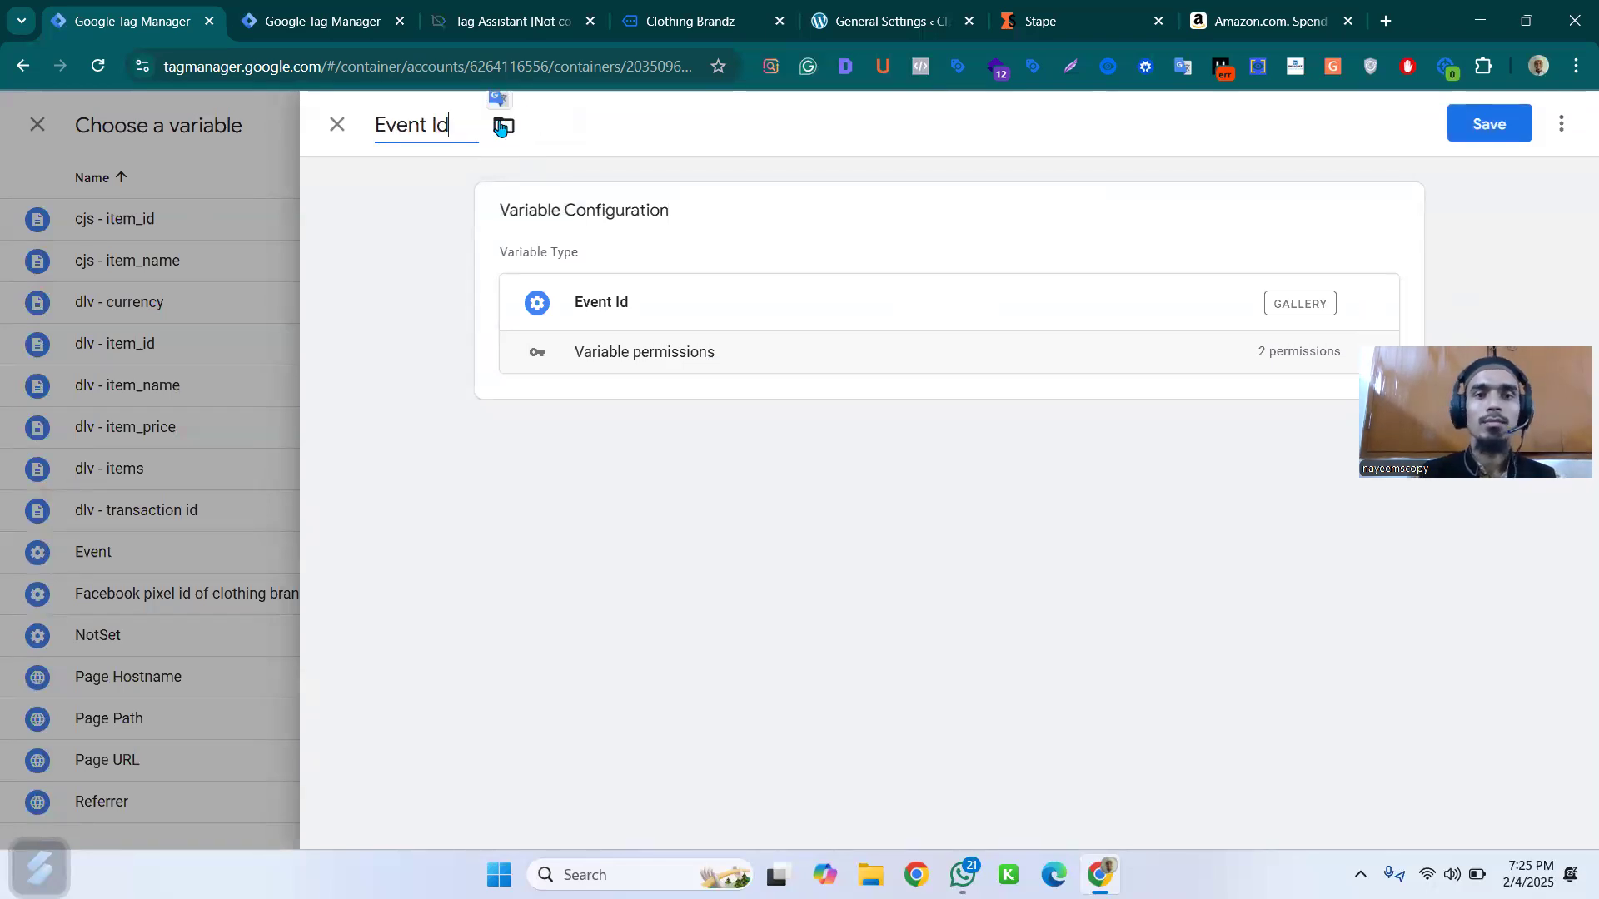
pyautogui.click(1511, 131)
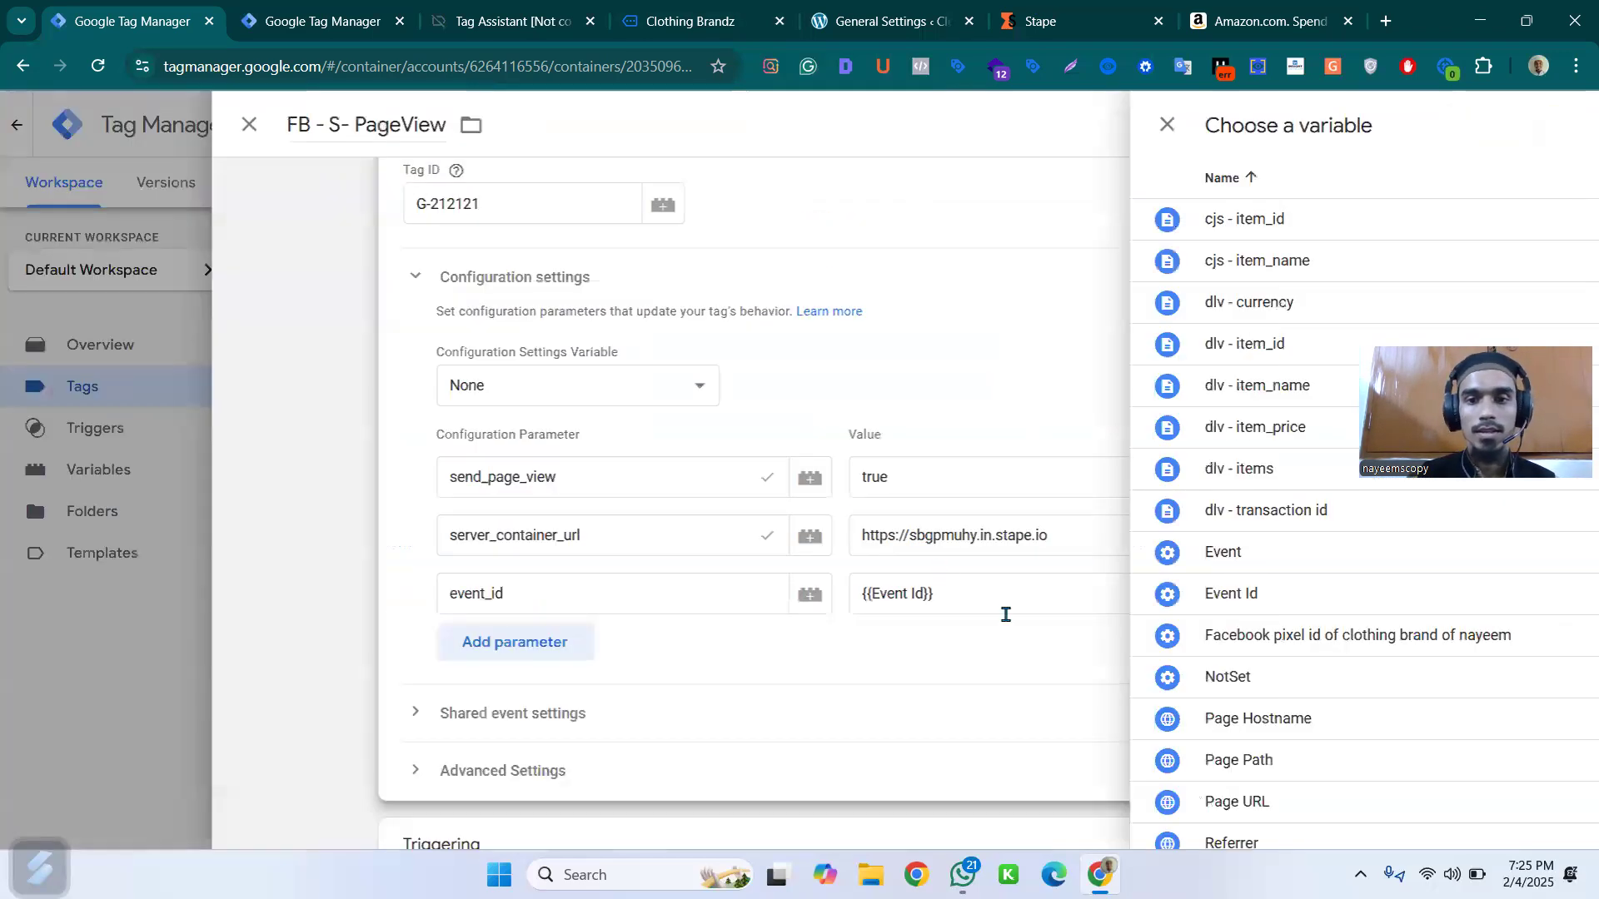
# - Add a fourth configuration parameter named event_name with the value page_view and save the FB - S- PageView tag
pyautogui.click(570, 654)
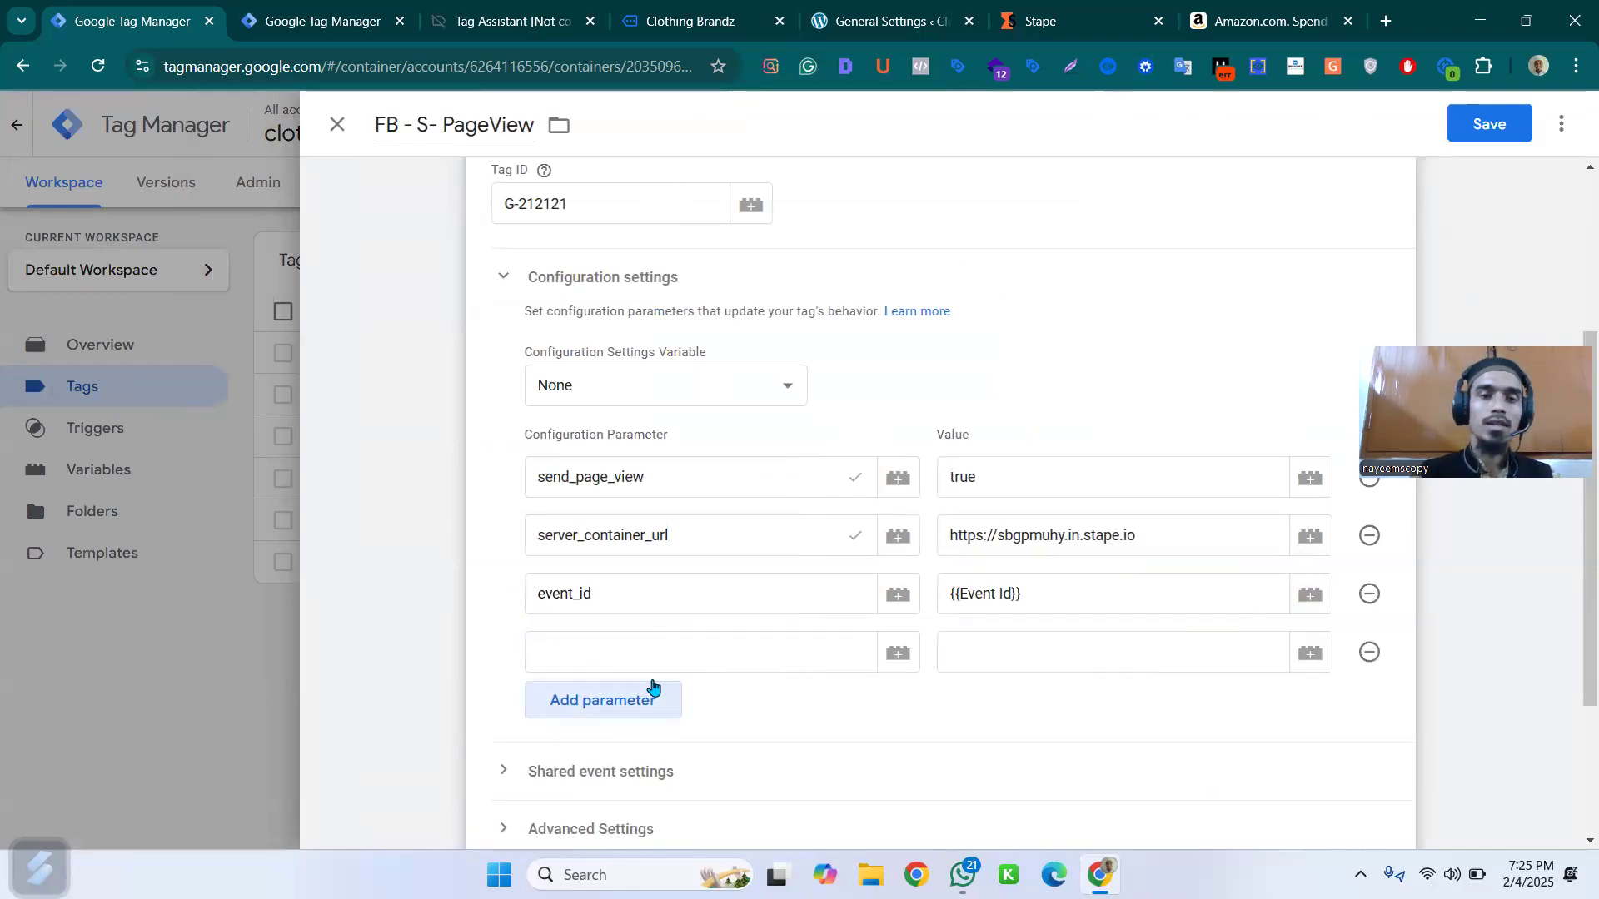
pyautogui.click(624, 651)
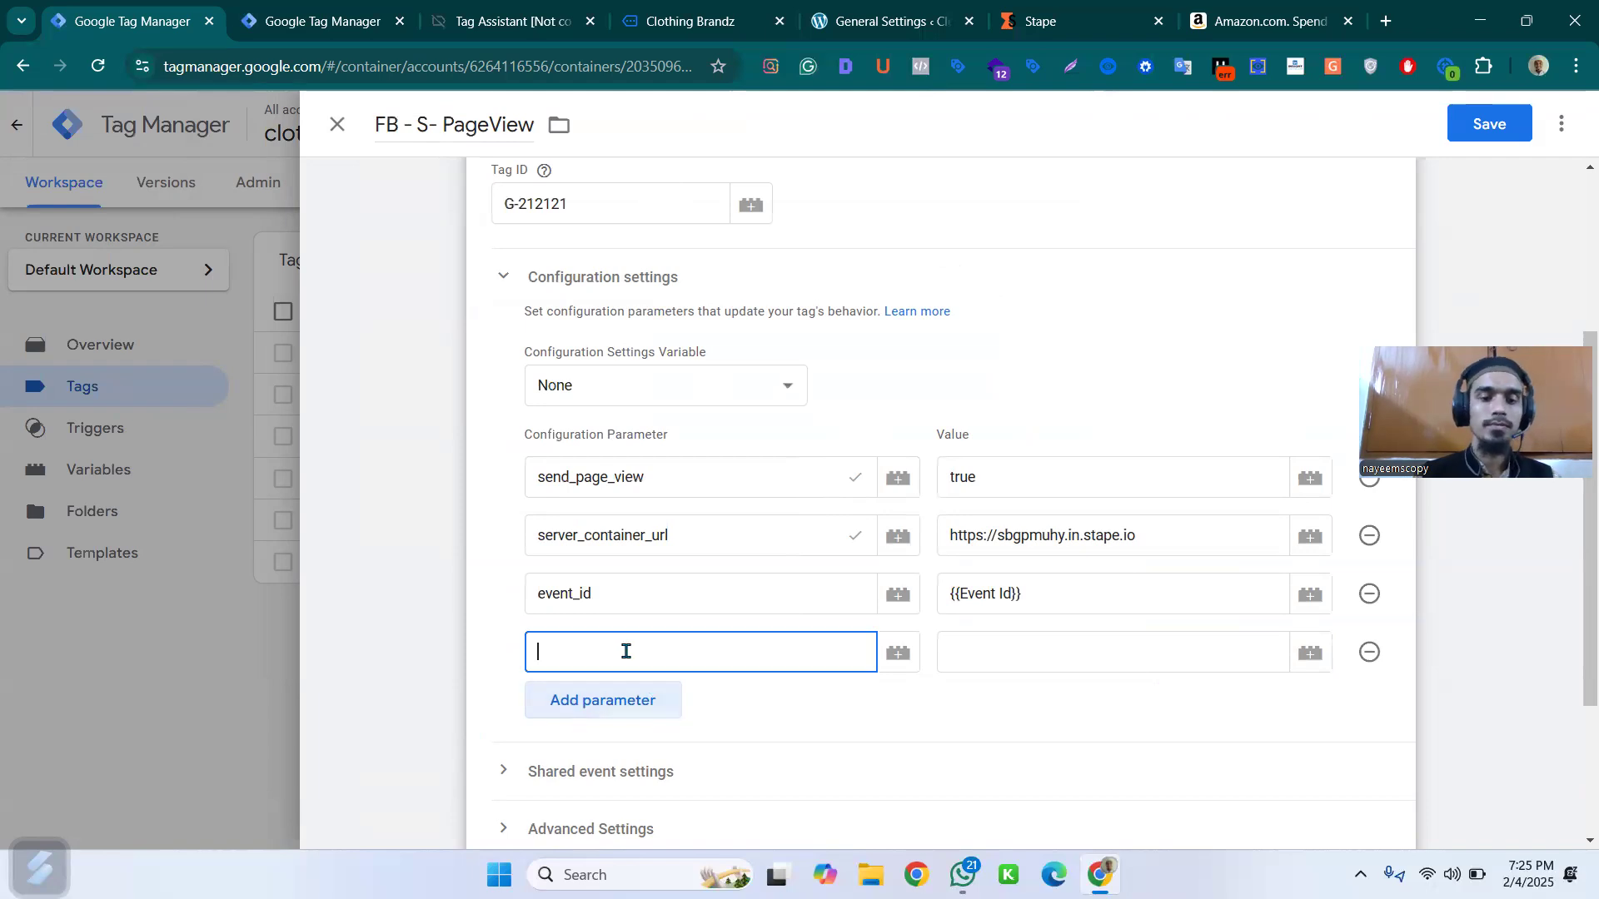
pyautogui.write('event_')
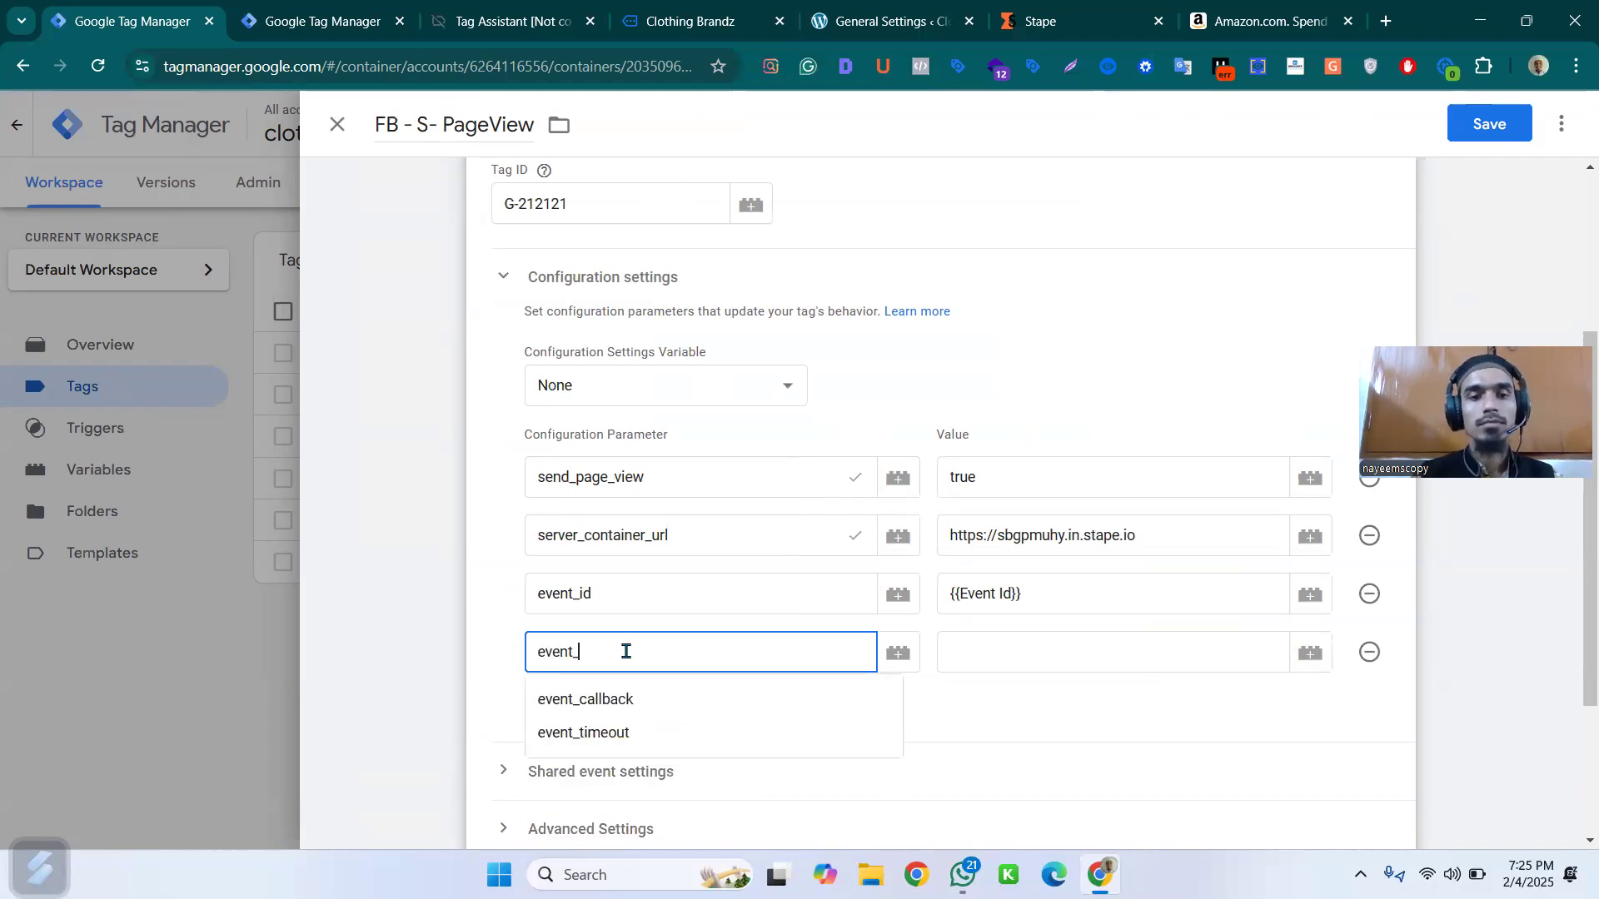
pyautogui.write('name')
pyautogui.click(1007, 668)
pyautogui.write('pageview')
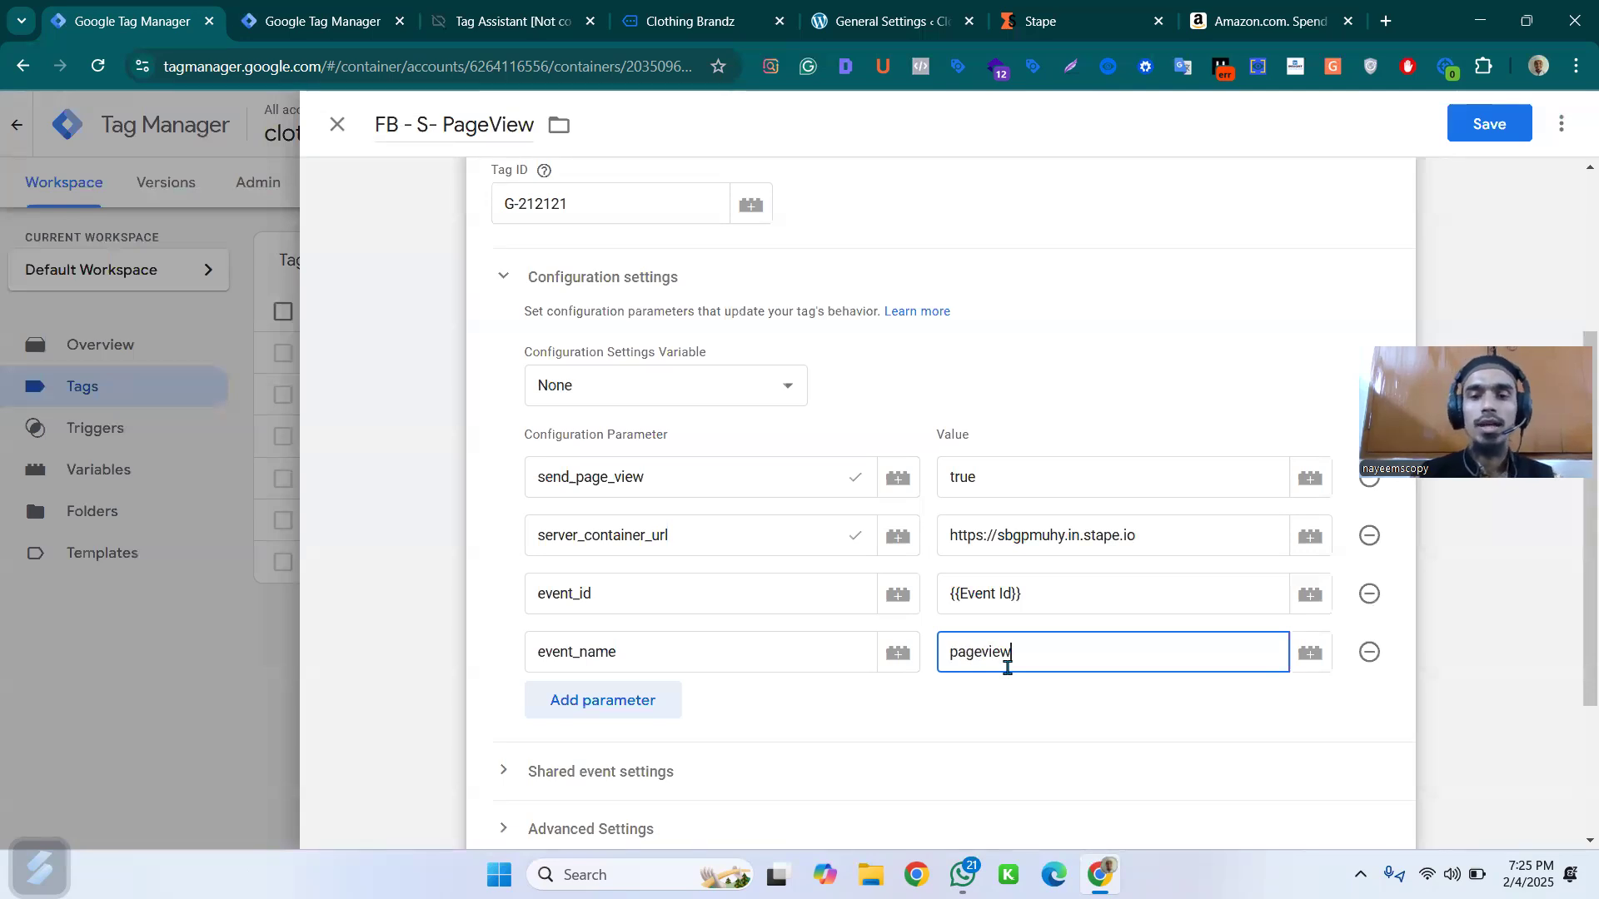
pyautogui.write('_')
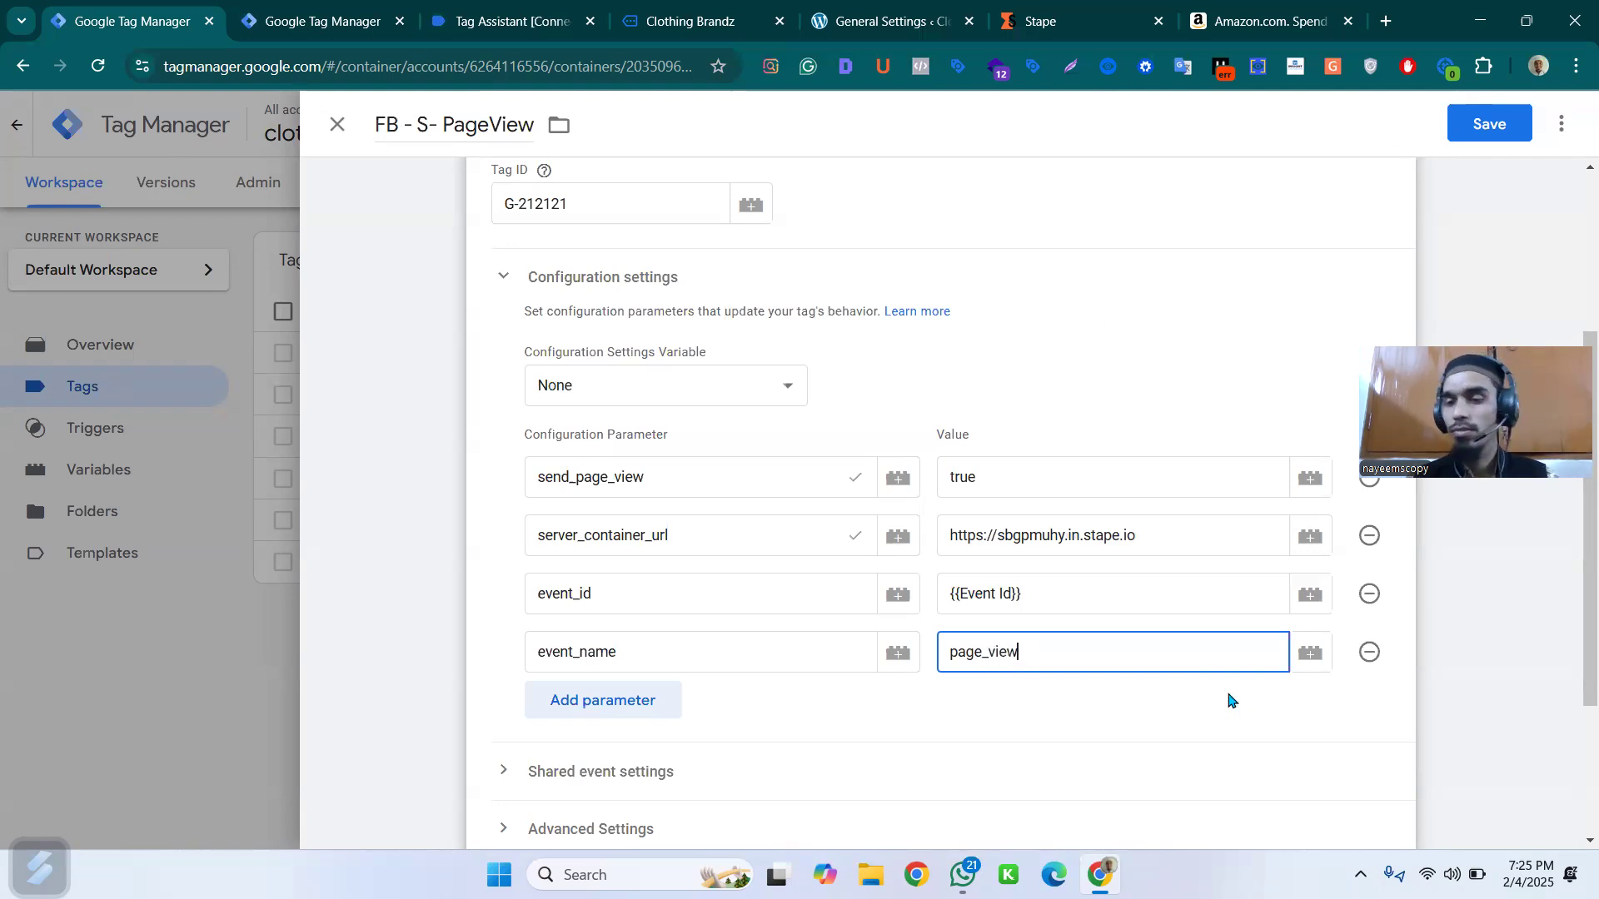
pyautogui.click(833, 716)
pyautogui.scroll(-3, 888, 678)
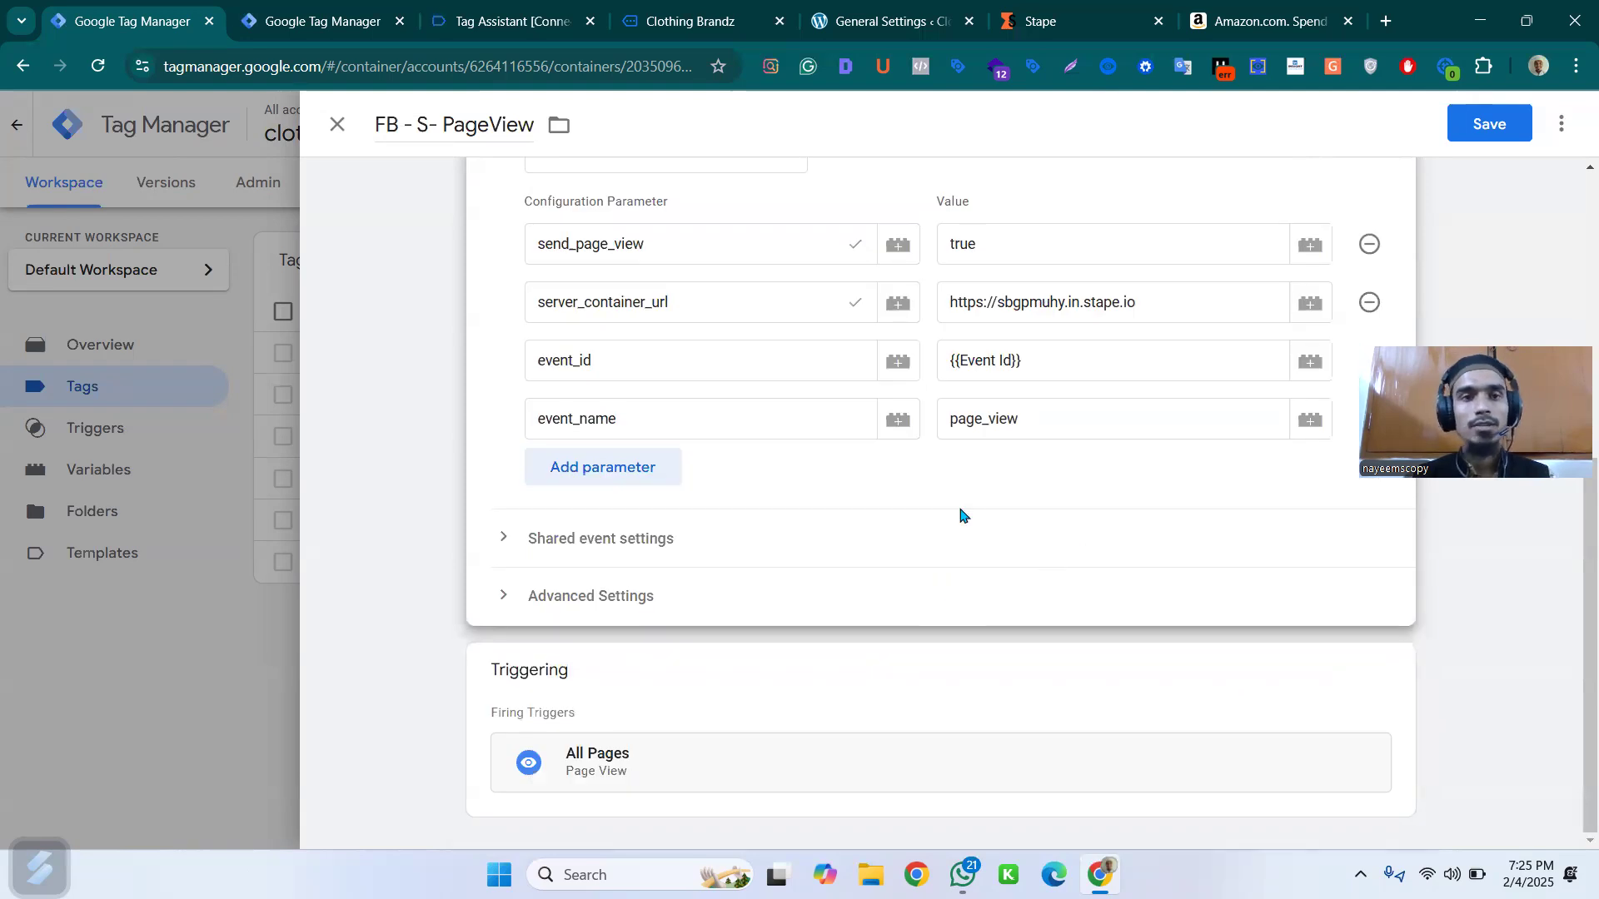
pyautogui.scroll(6, 833, 449)
pyautogui.click(1466, 125)
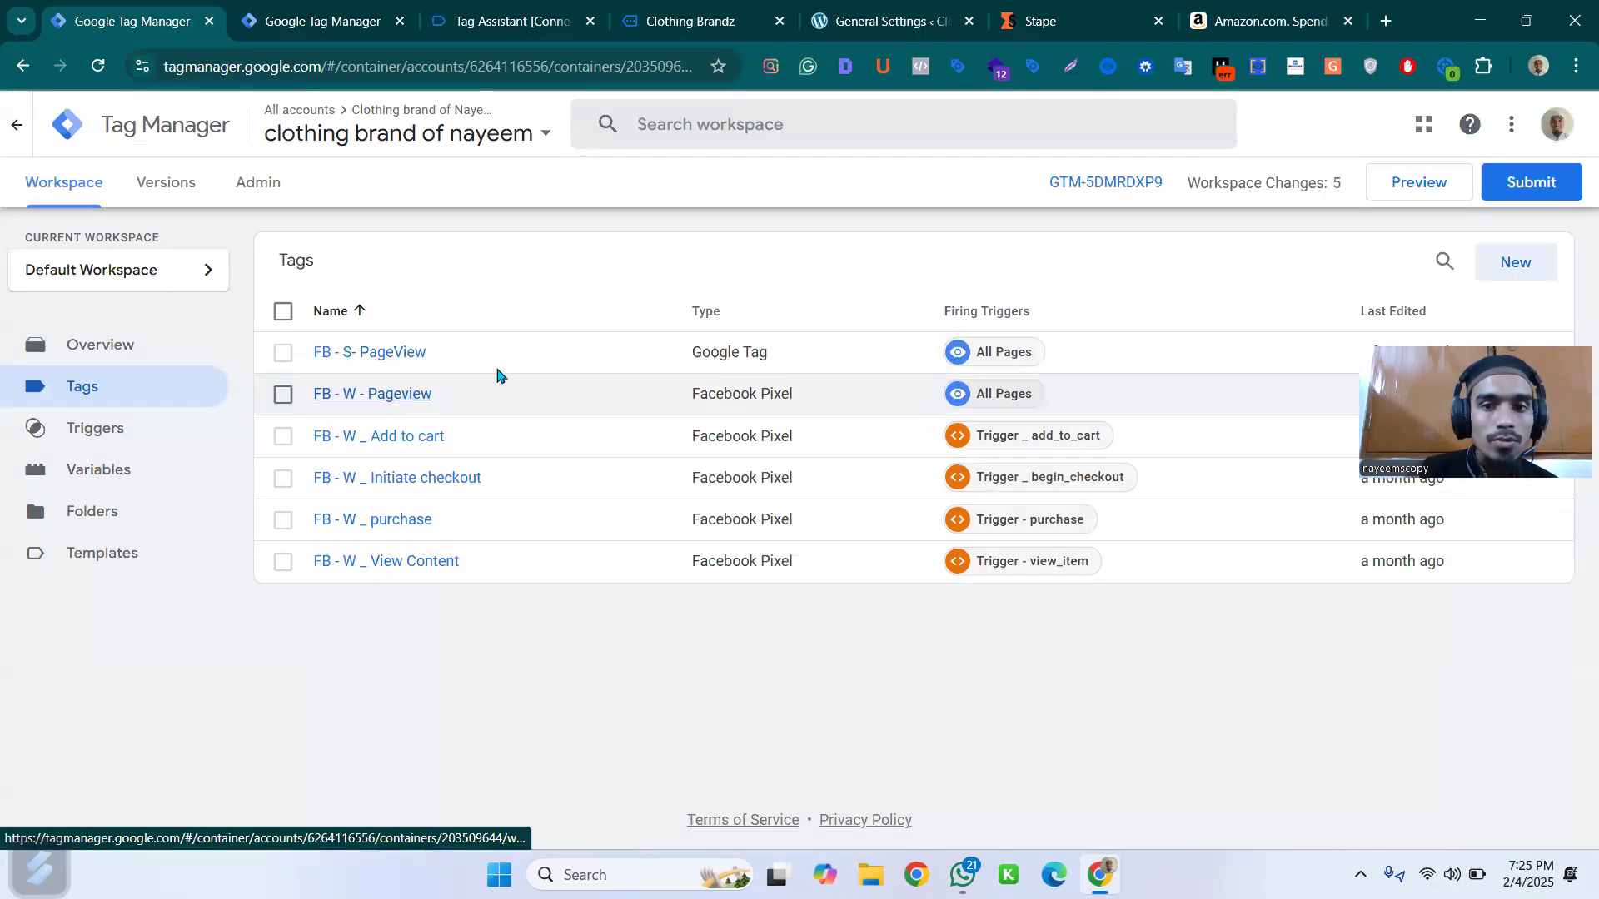
# - Edit the FB - W - Pageview tag and enable Disable Automatic Configuration and Disable History Event Tracking
pyautogui.click(319, 404)
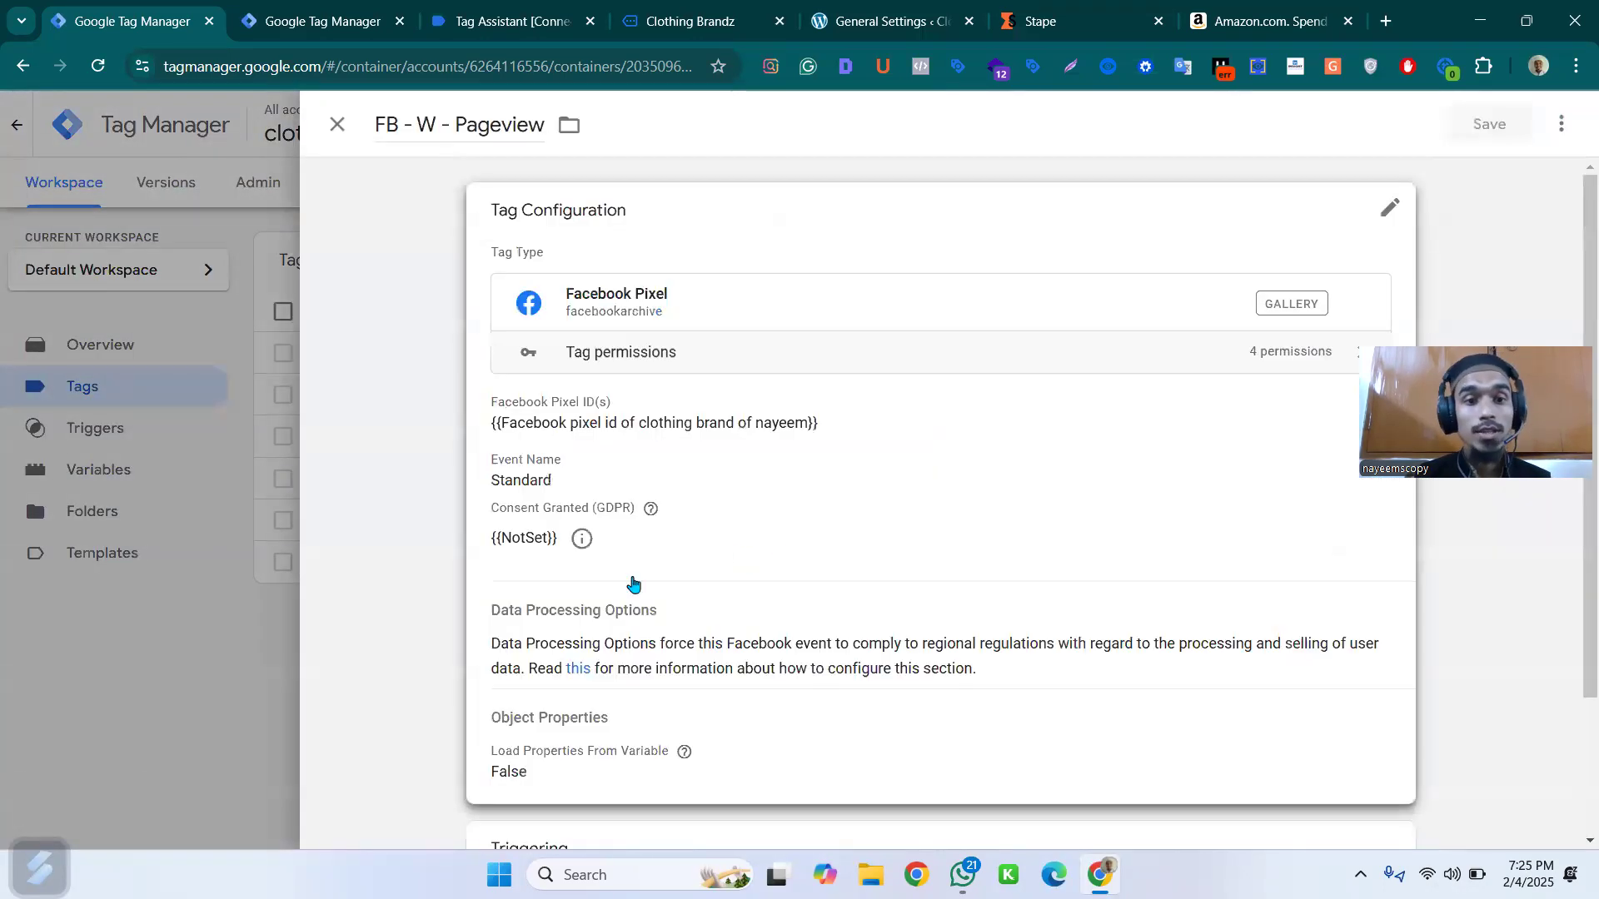
pyautogui.scroll(-2, 587, 548)
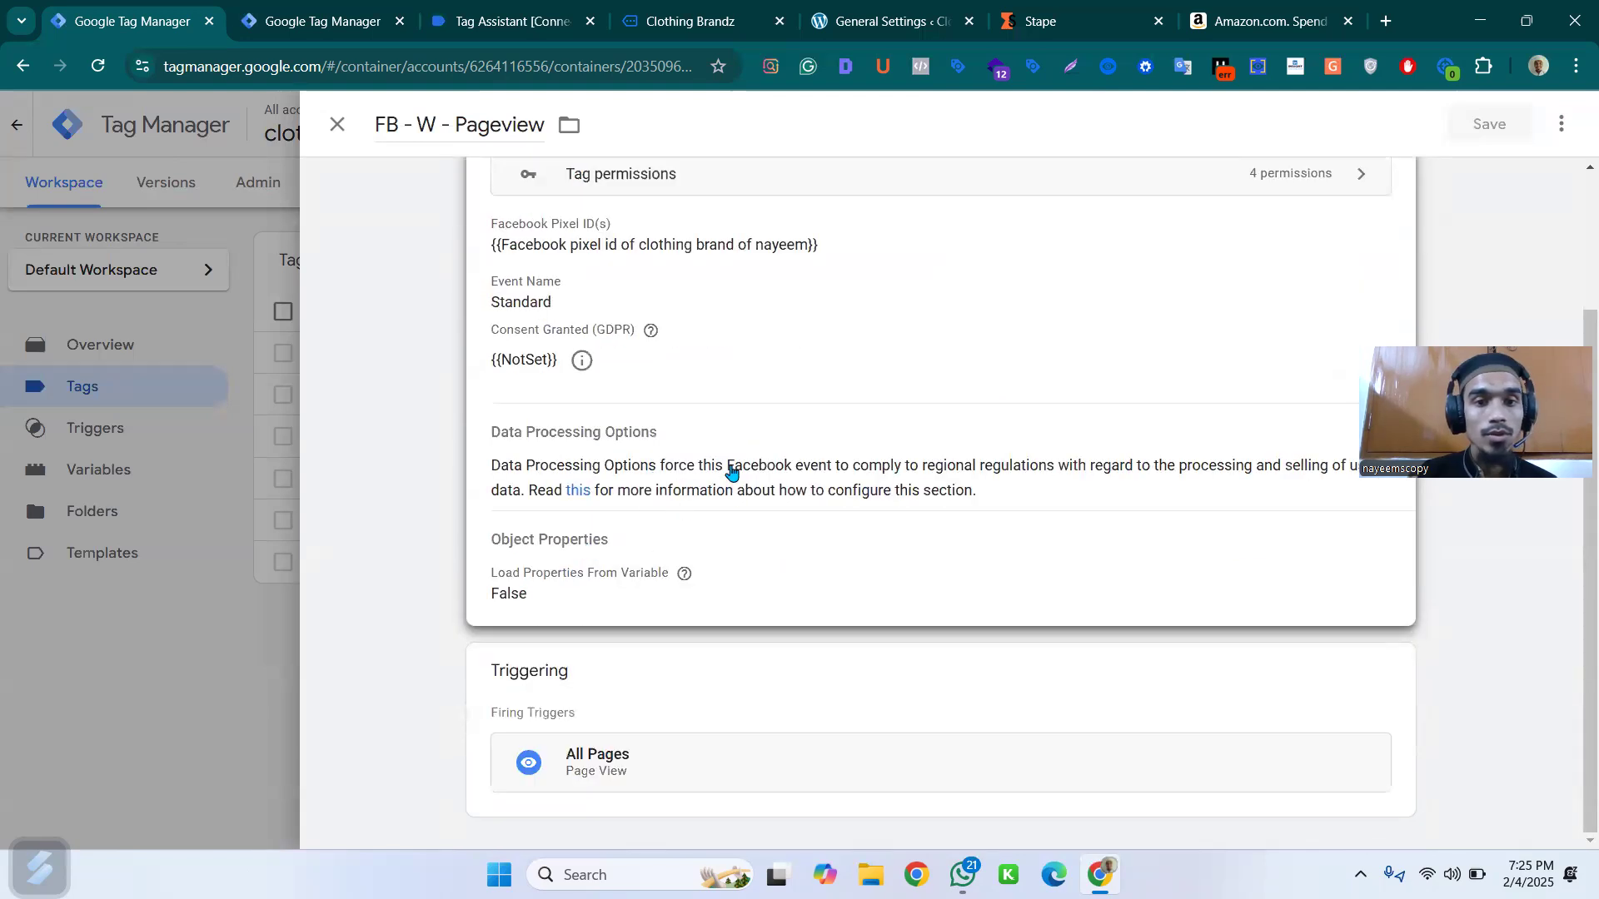
pyautogui.click(824, 462)
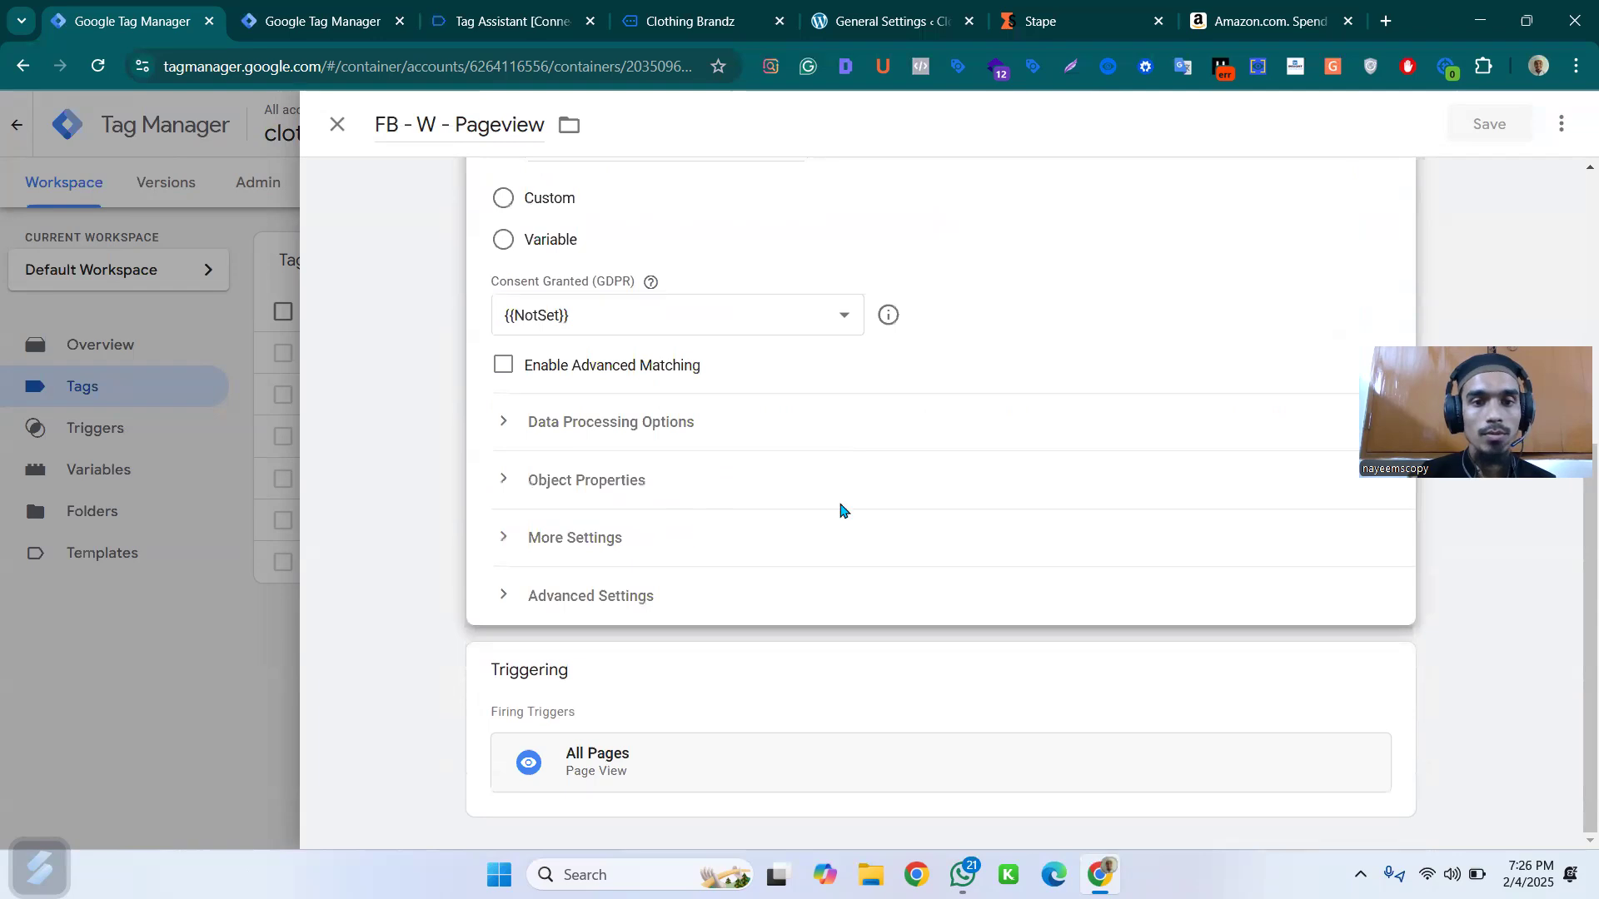
pyautogui.click(843, 515)
pyautogui.scroll(-1, 583, 483)
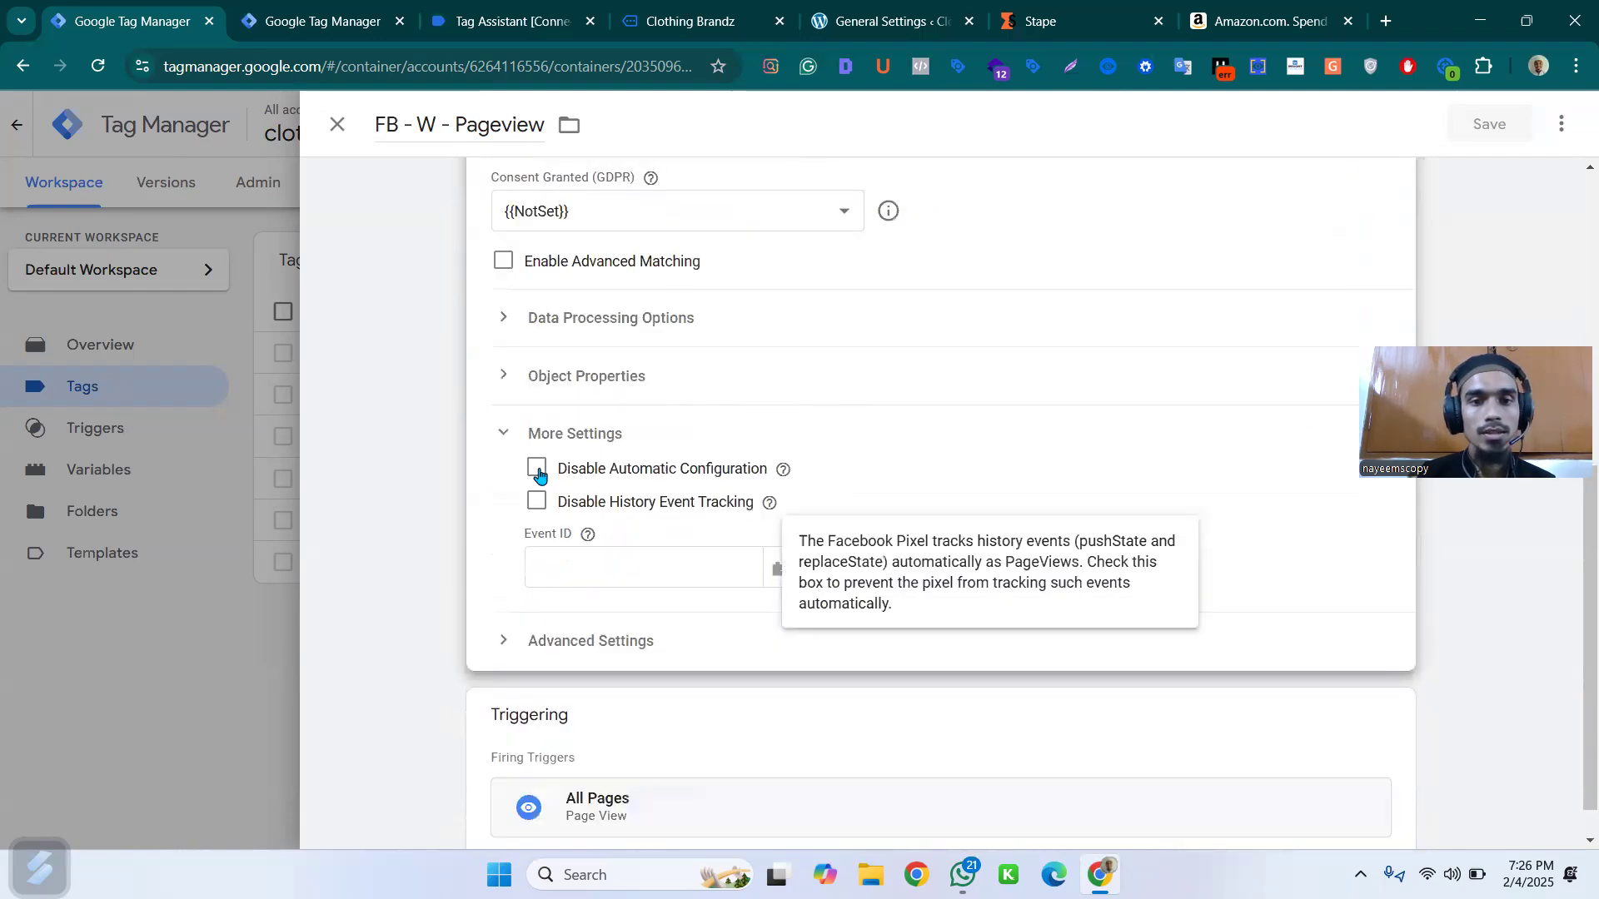
pyautogui.click(538, 470)
pyautogui.click(537, 503)
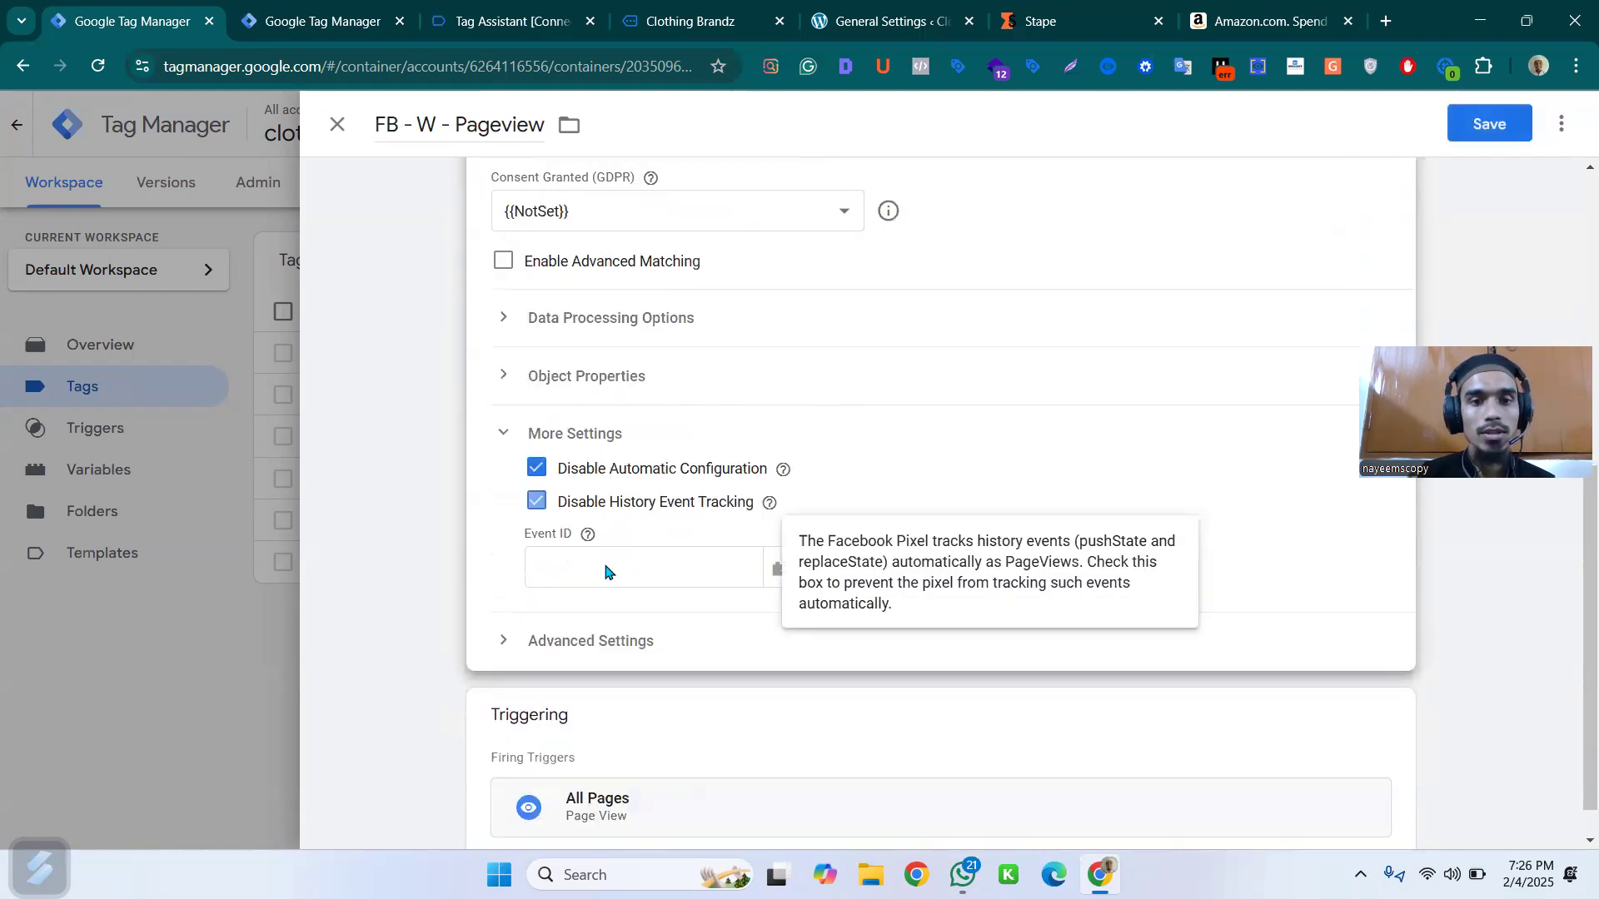
# - Set the Facebook Pixel tag's Event ID to the {{Event Id}} variable
pyautogui.click(566, 565)
pyautogui.write('{{eve')
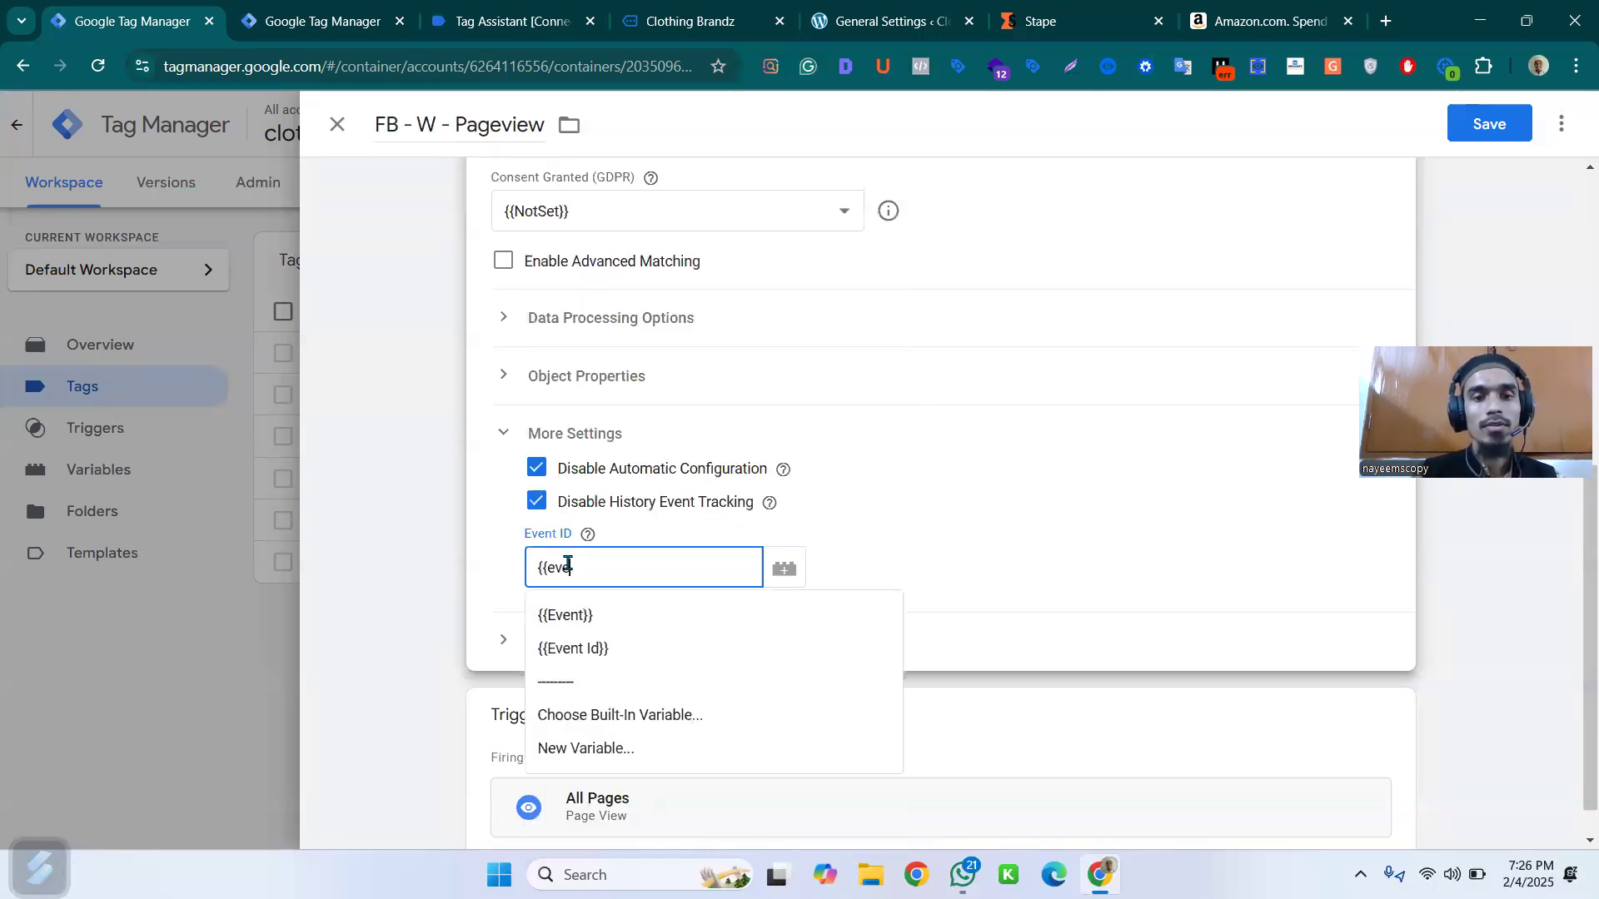
pyautogui.write('n')
pyautogui.click(593, 649)
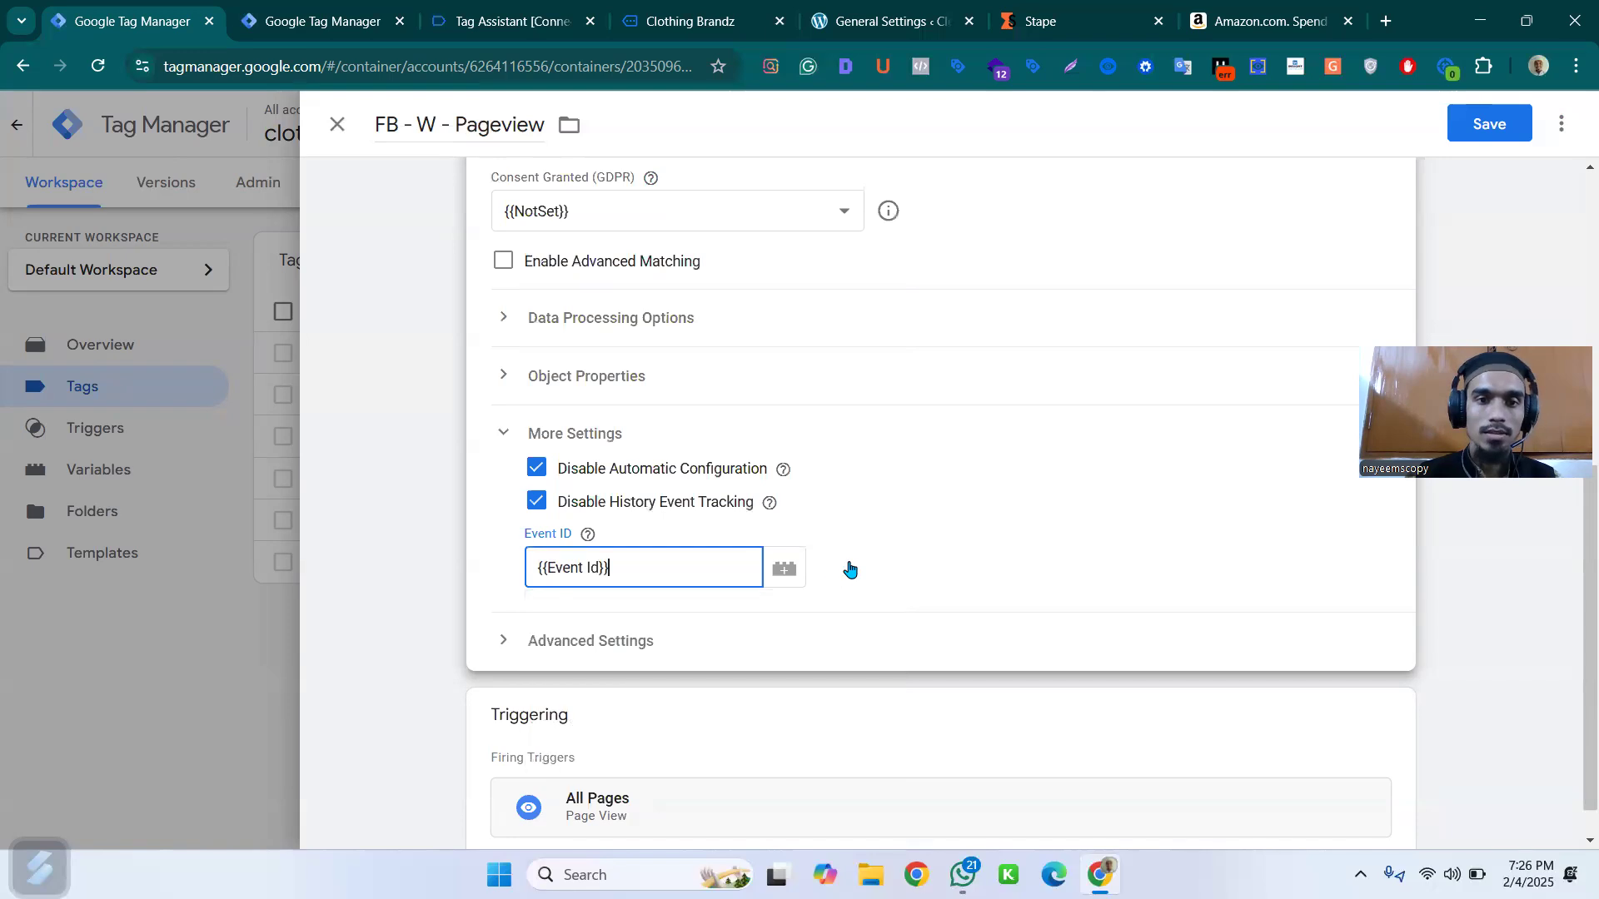
# - Add an object property named event_name to the FB - W - Pageview tag
pyautogui.scroll(3, 886, 461)
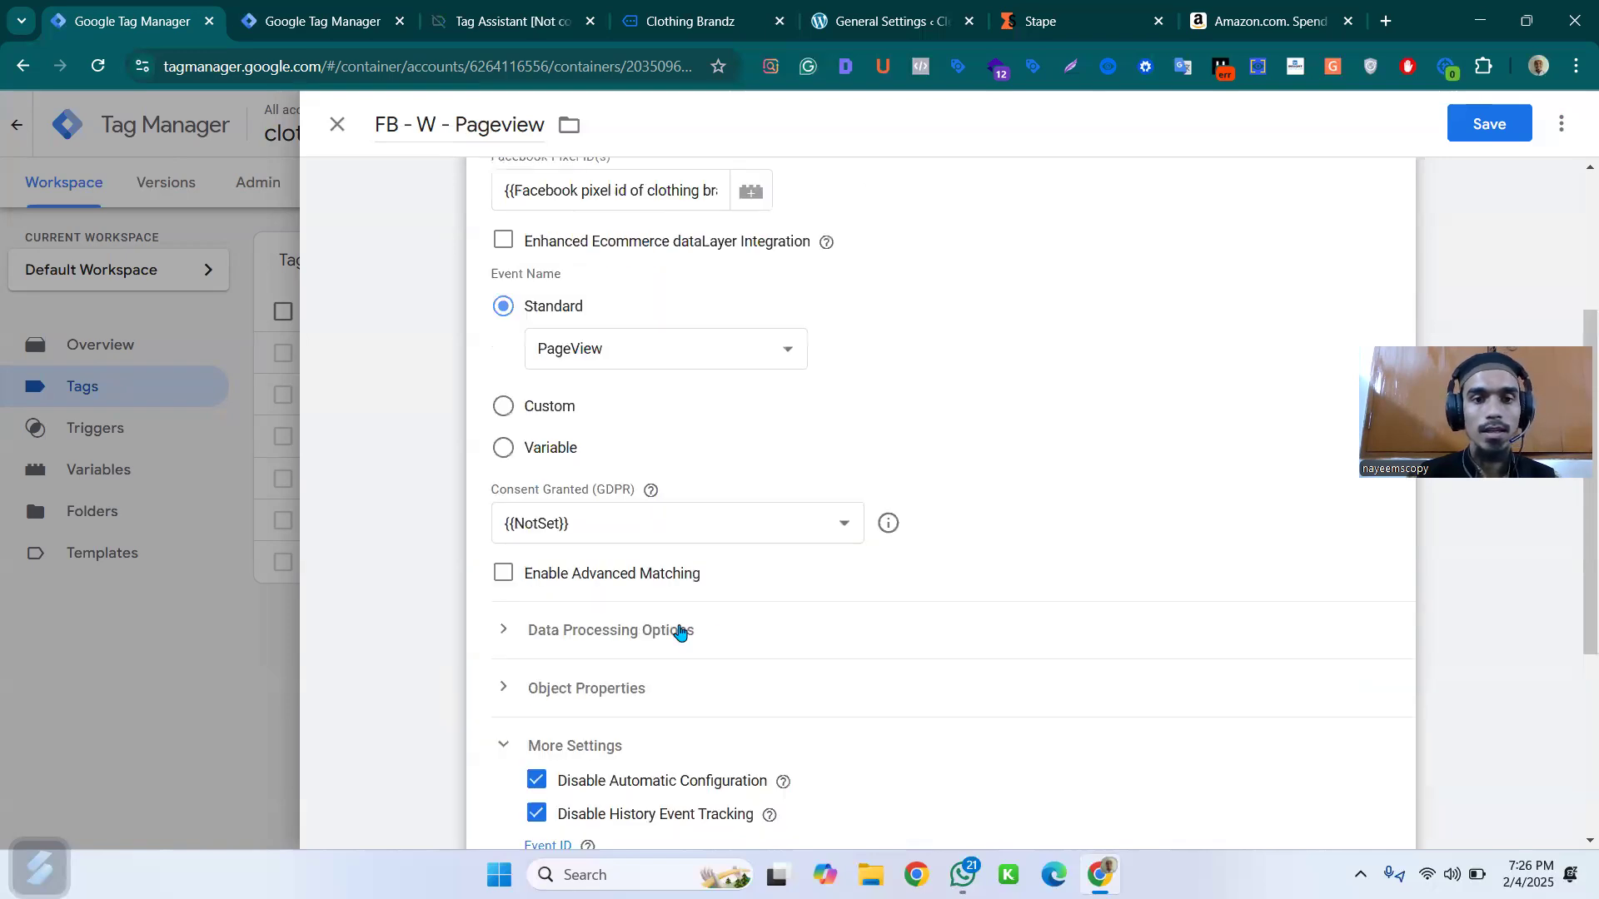
pyautogui.click(730, 685)
pyautogui.scroll(-3, 874, 650)
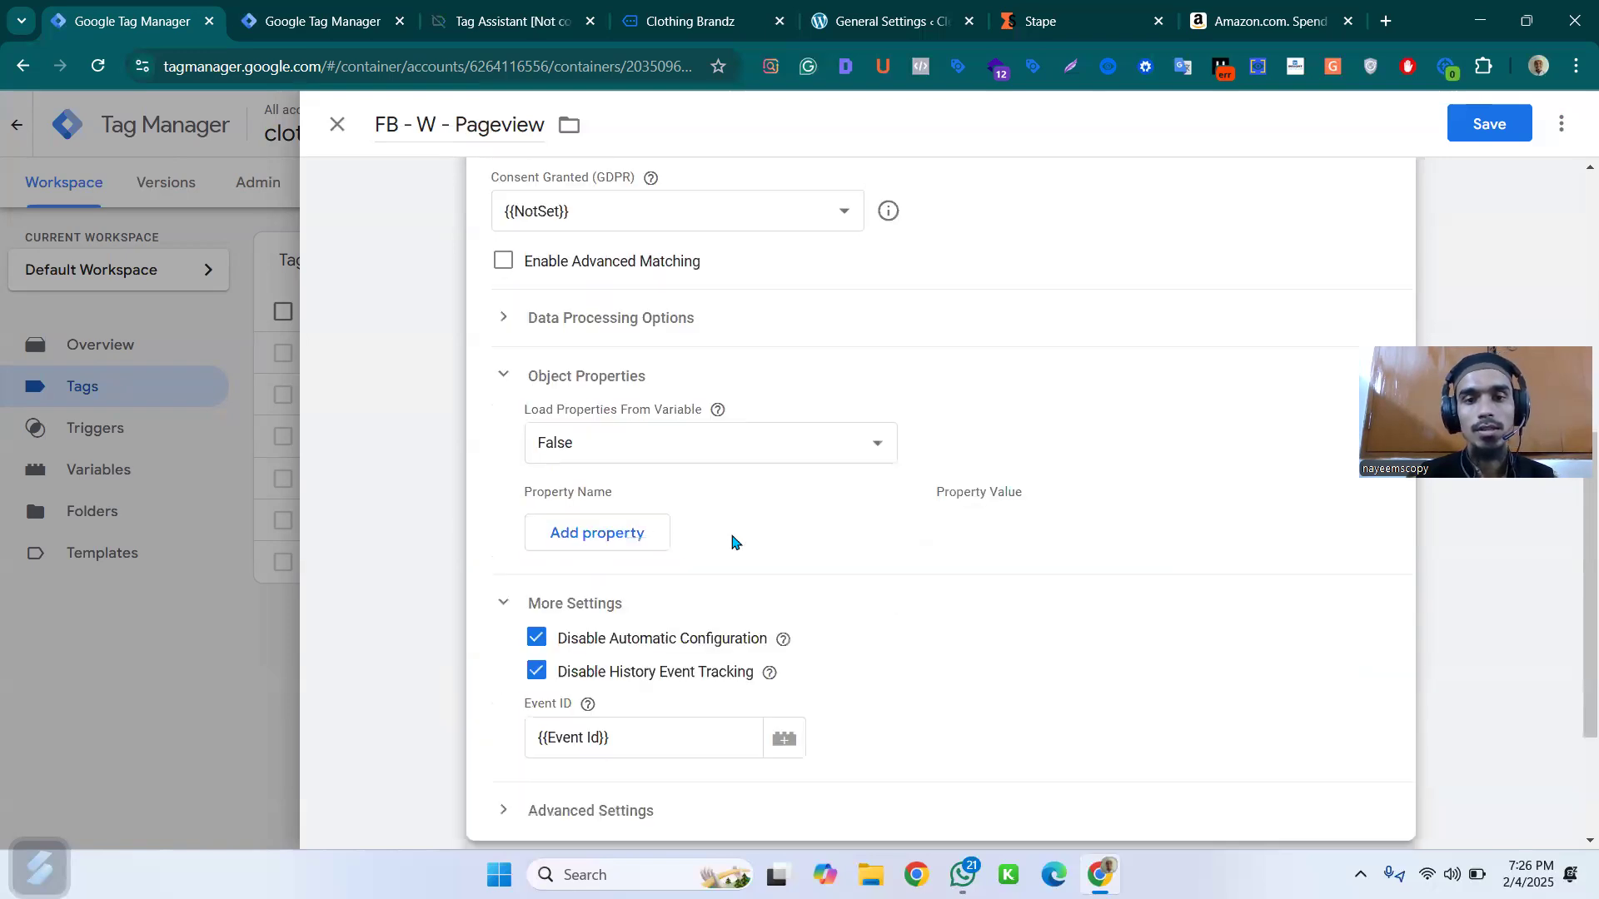
pyautogui.scroll(-2, 844, 533)
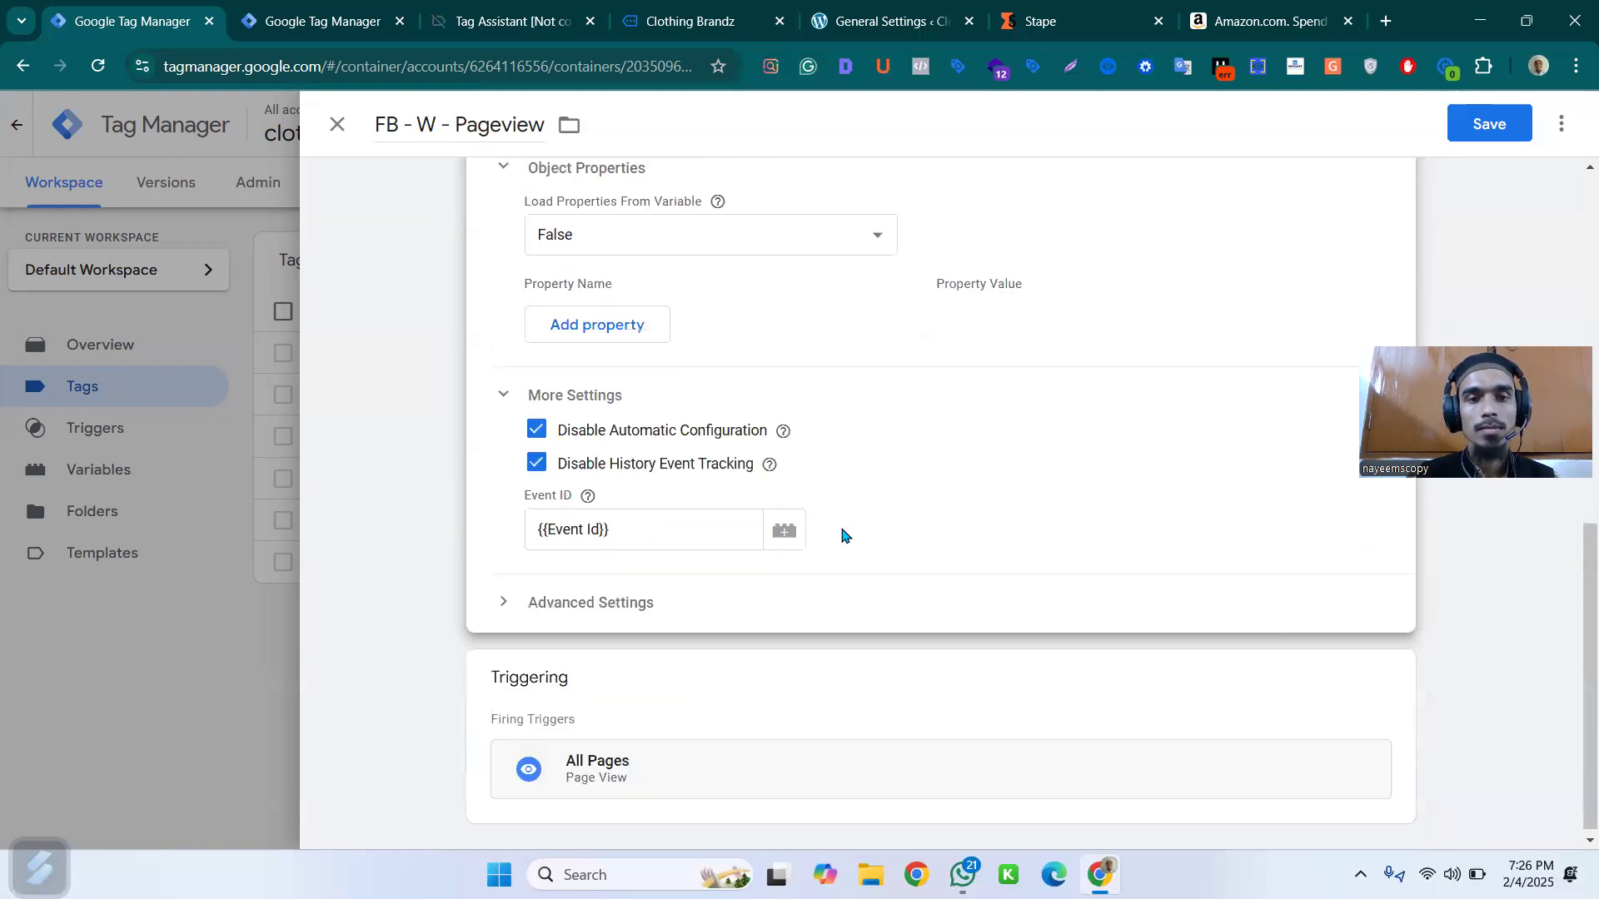
pyautogui.scroll(3, 843, 535)
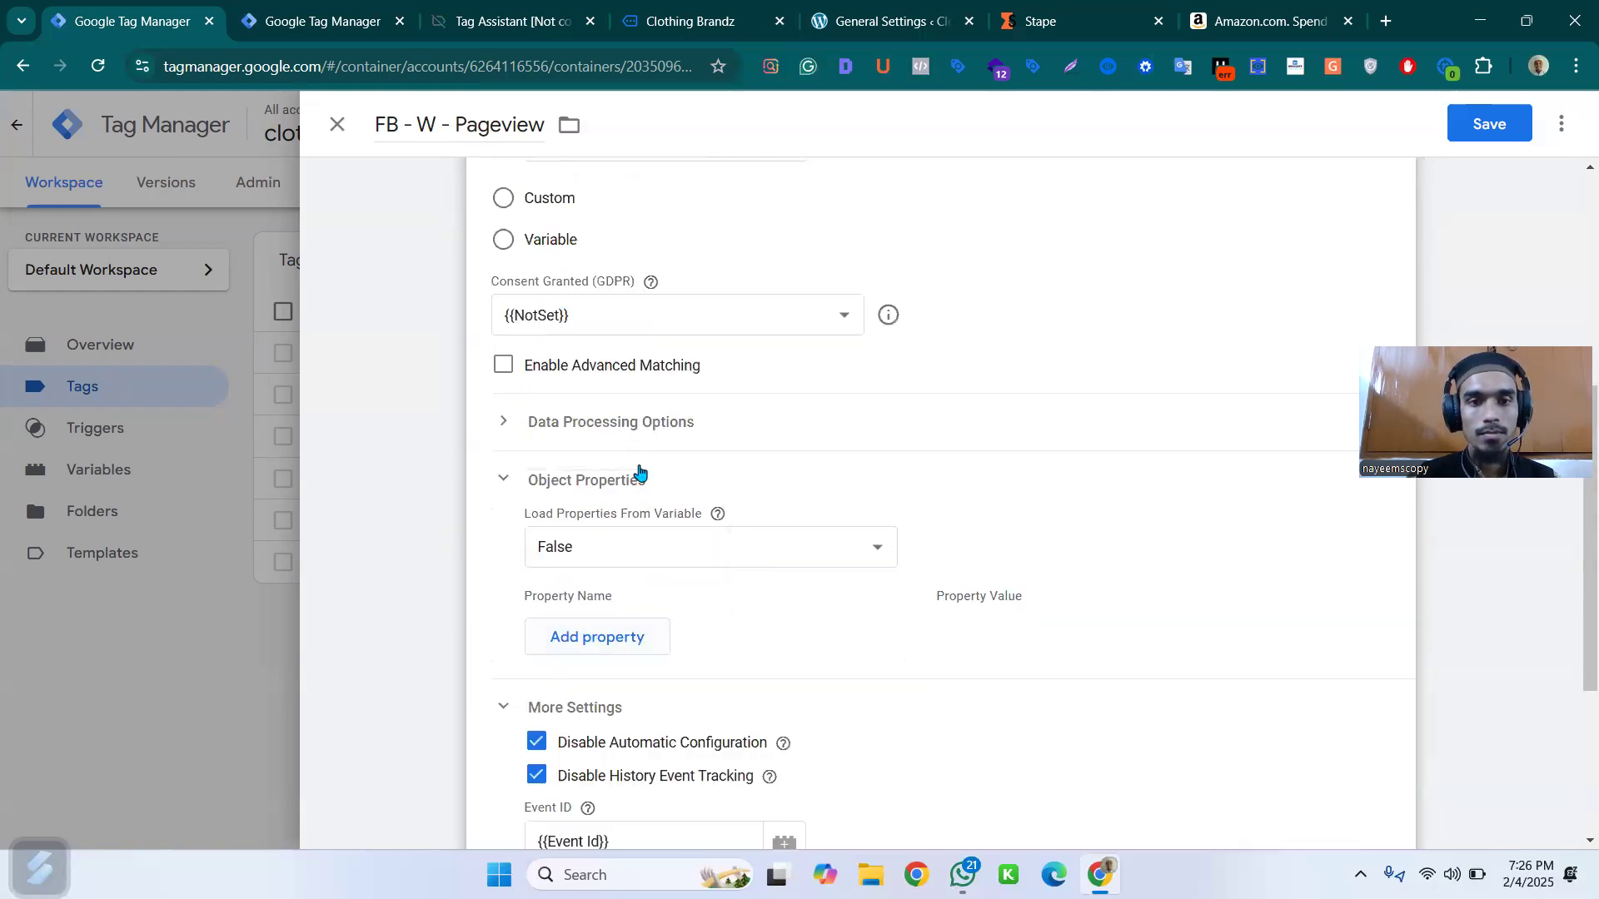
pyautogui.click(729, 423)
pyautogui.scroll(-1, 717, 564)
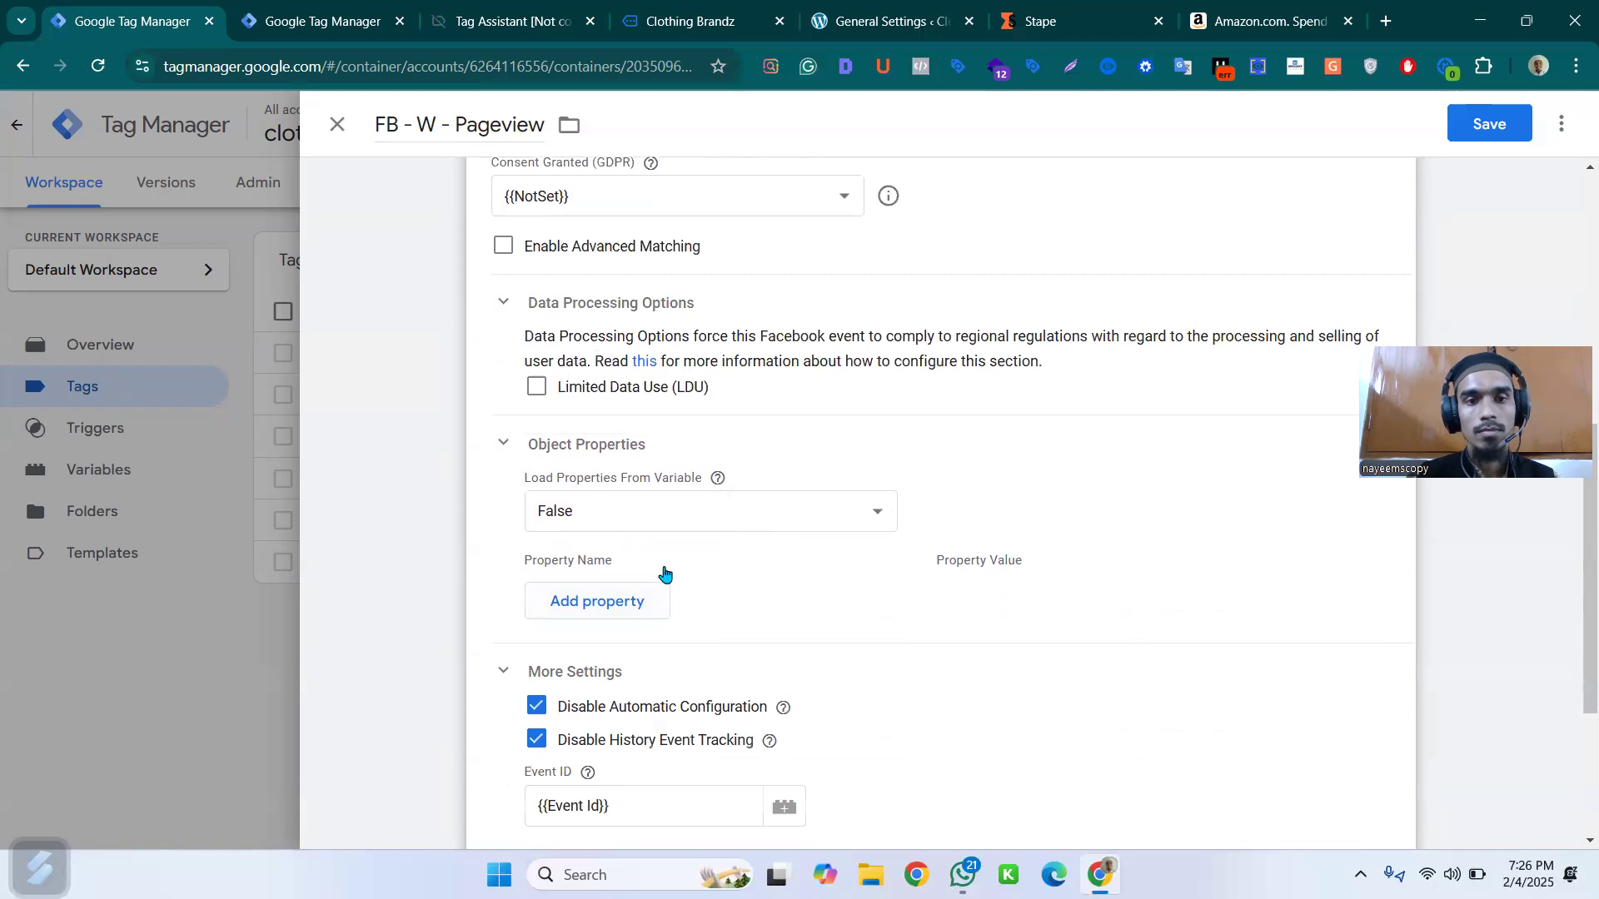
pyautogui.scroll(-1, 668, 454)
pyautogui.scroll(1, 699, 530)
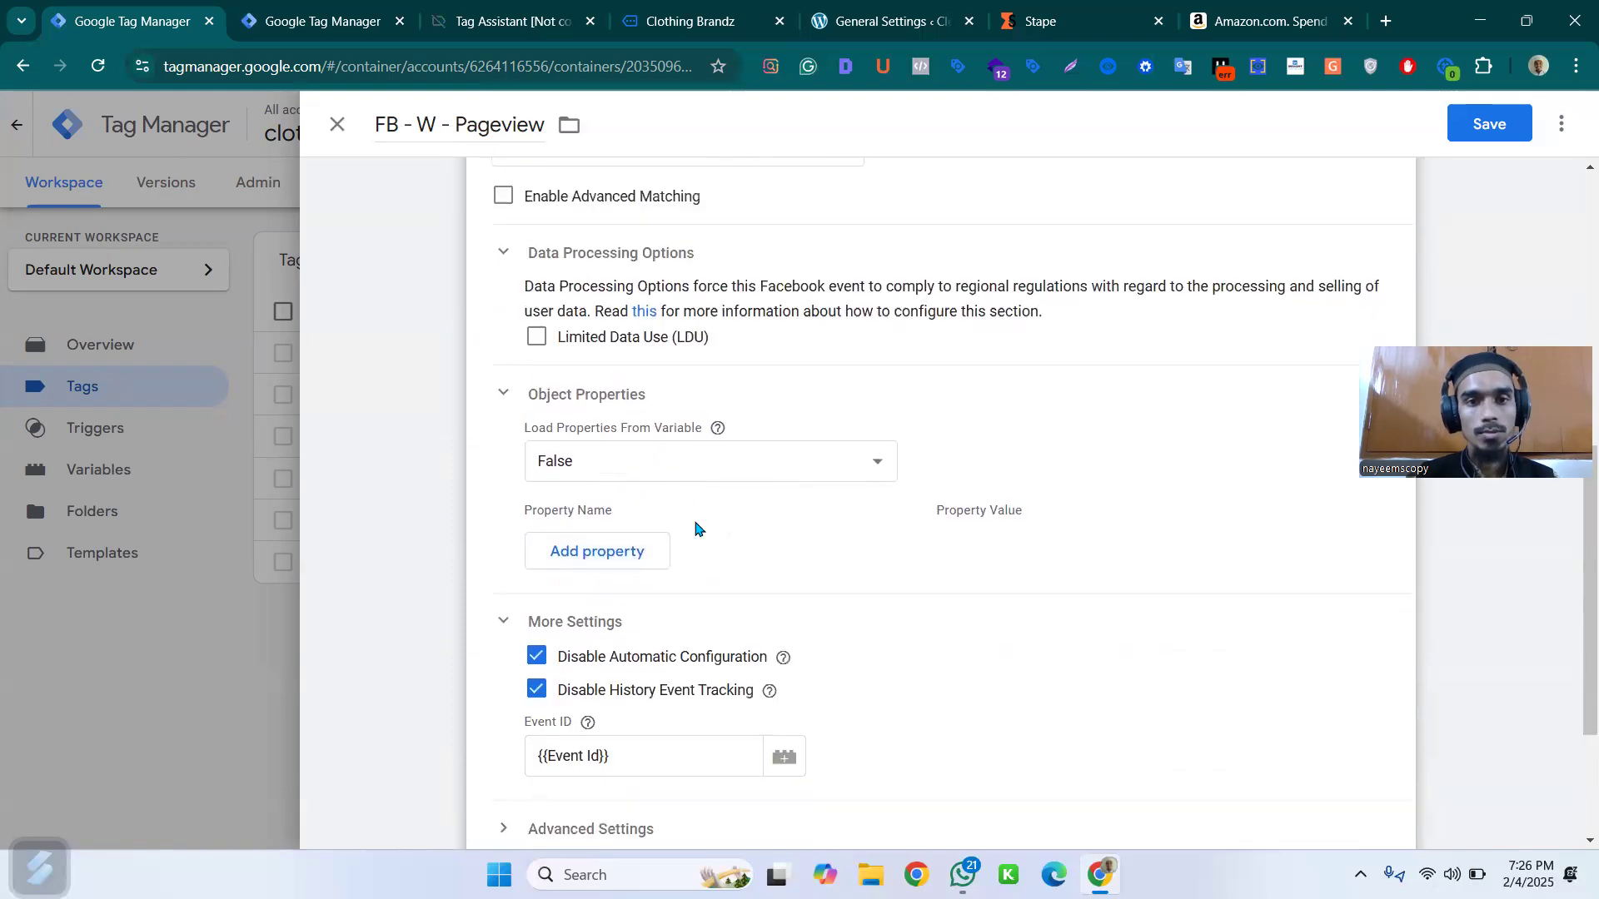
pyautogui.scroll(1, 650, 567)
pyautogui.click(597, 616)
pyautogui.click(638, 622)
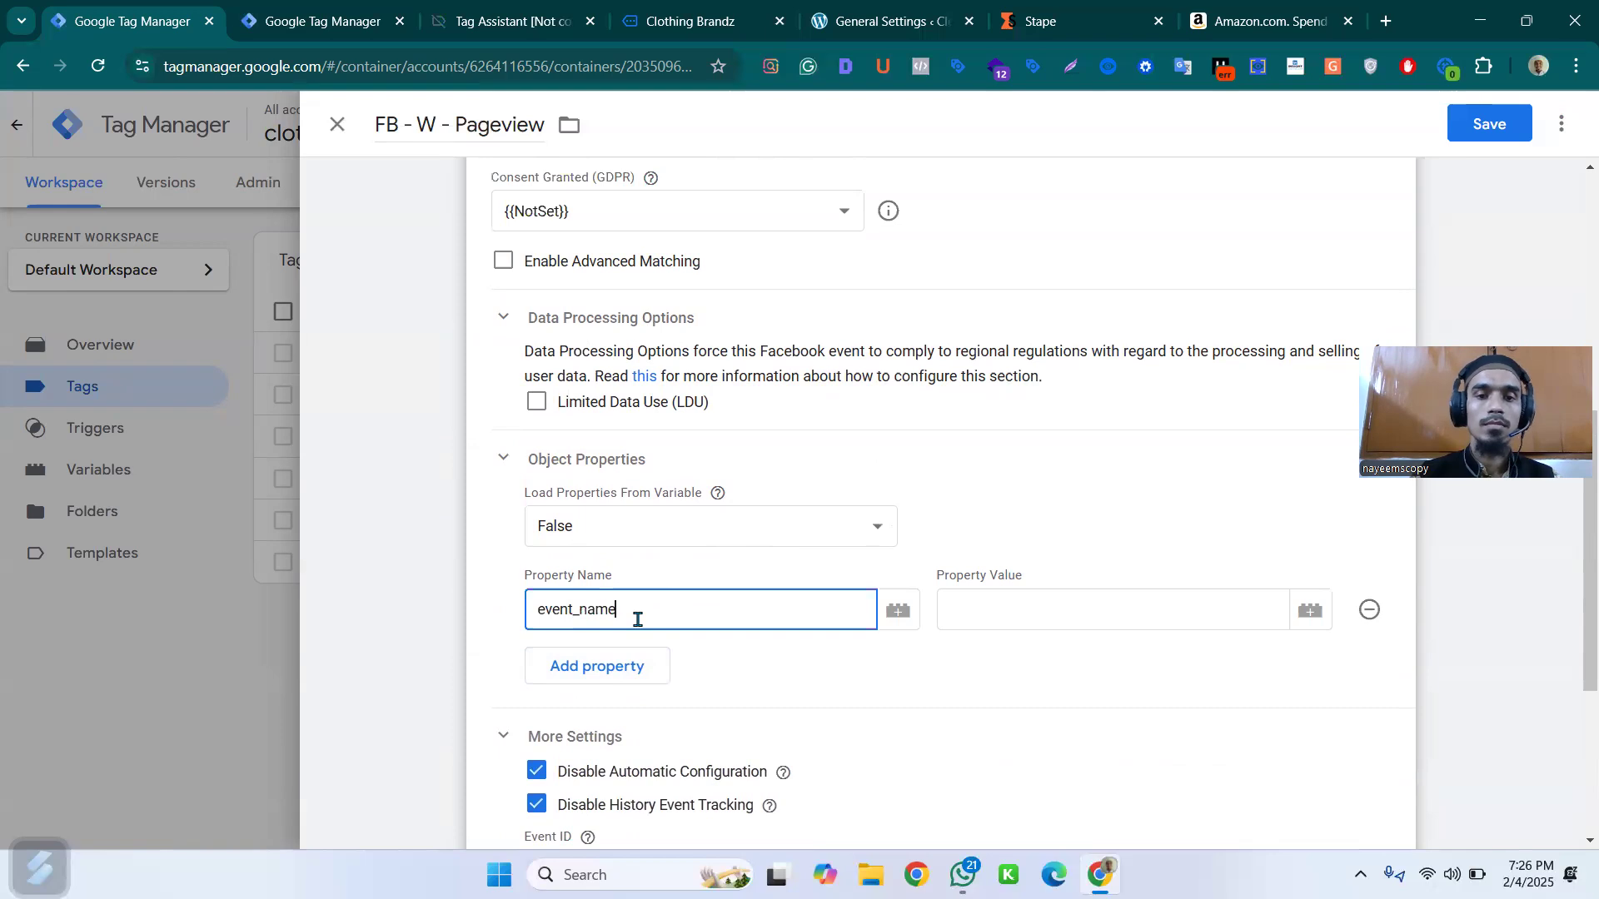
# - Set the event_name property's value to PageView and save the FB - W - Pageview tag
pyautogui.click(1023, 608)
pyautogui.scroll(4, 737, 500)
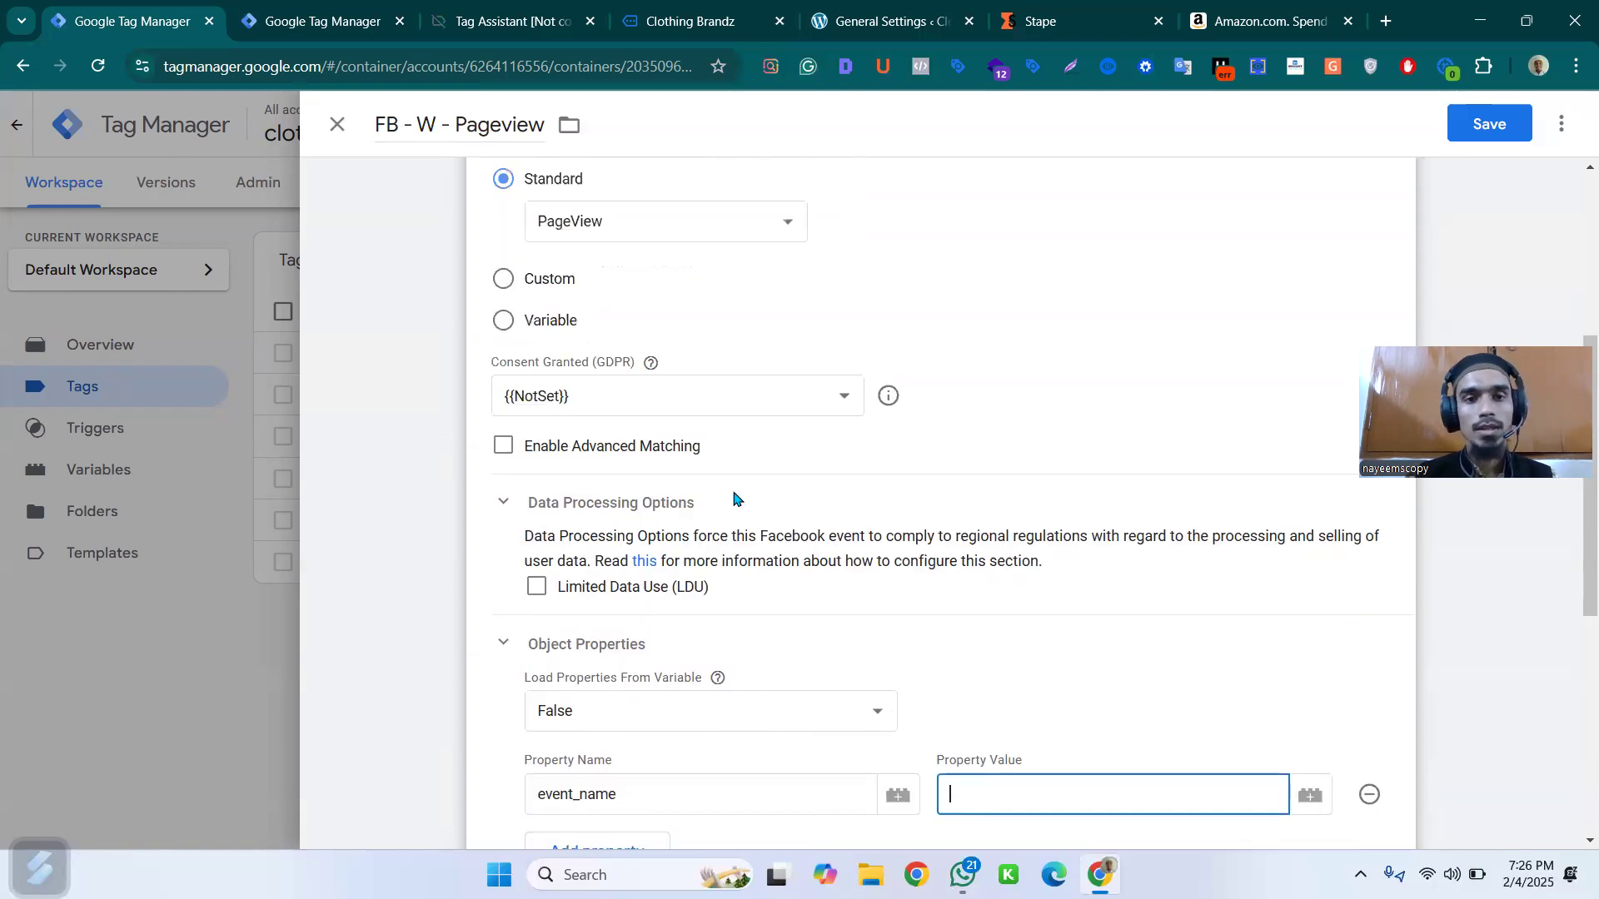
pyautogui.scroll(-2, 896, 495)
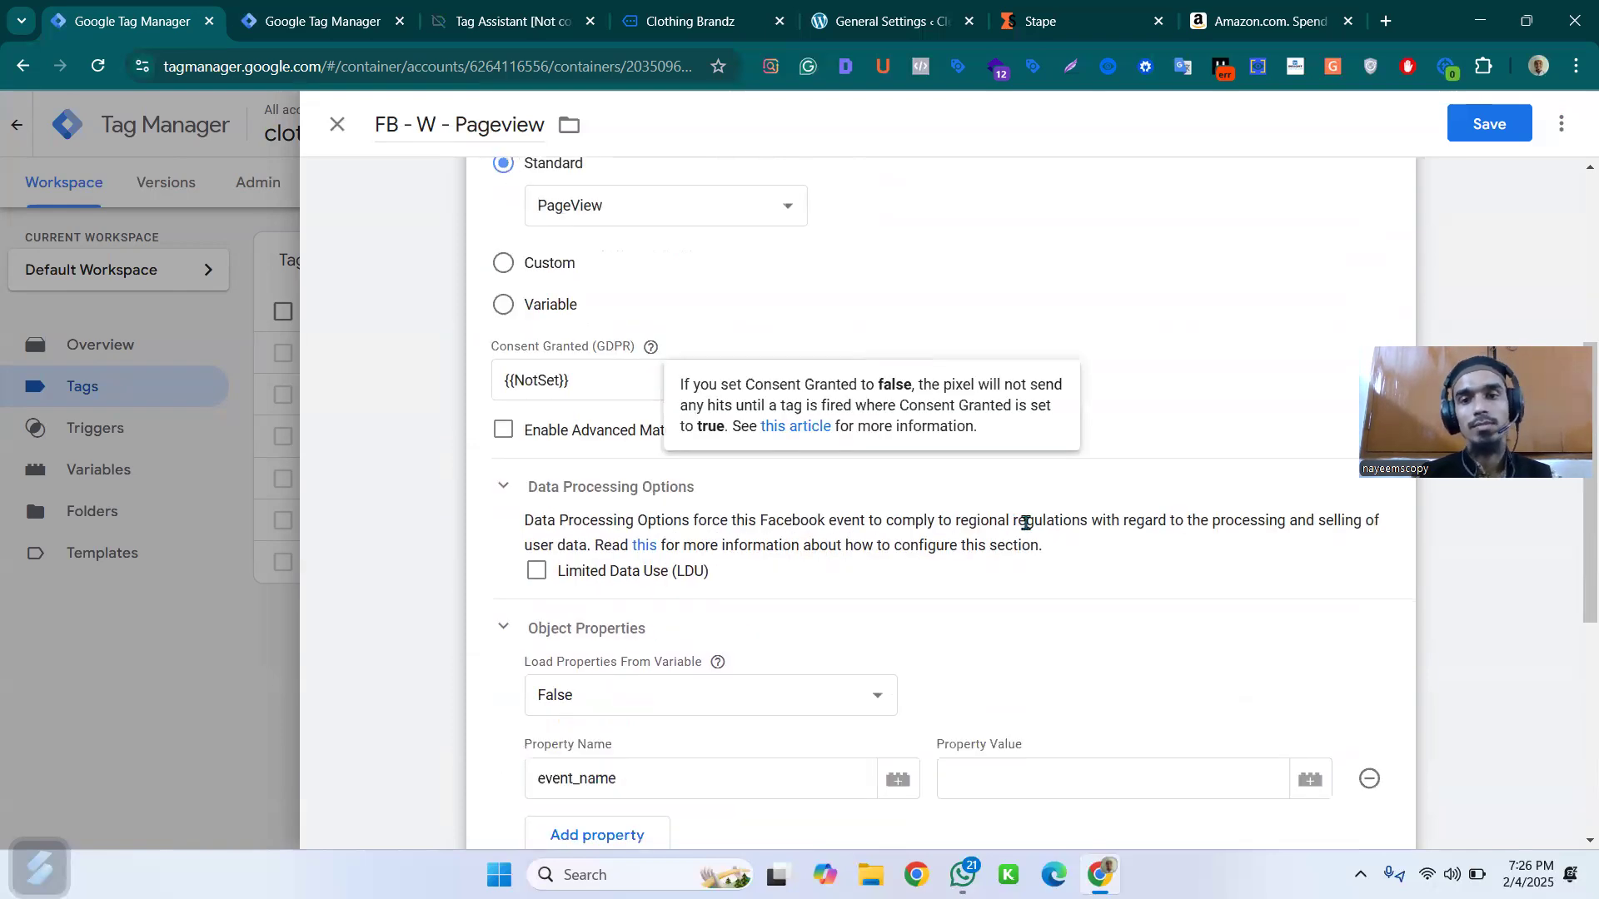
pyautogui.scroll(-4, 1026, 523)
pyautogui.click(1023, 508)
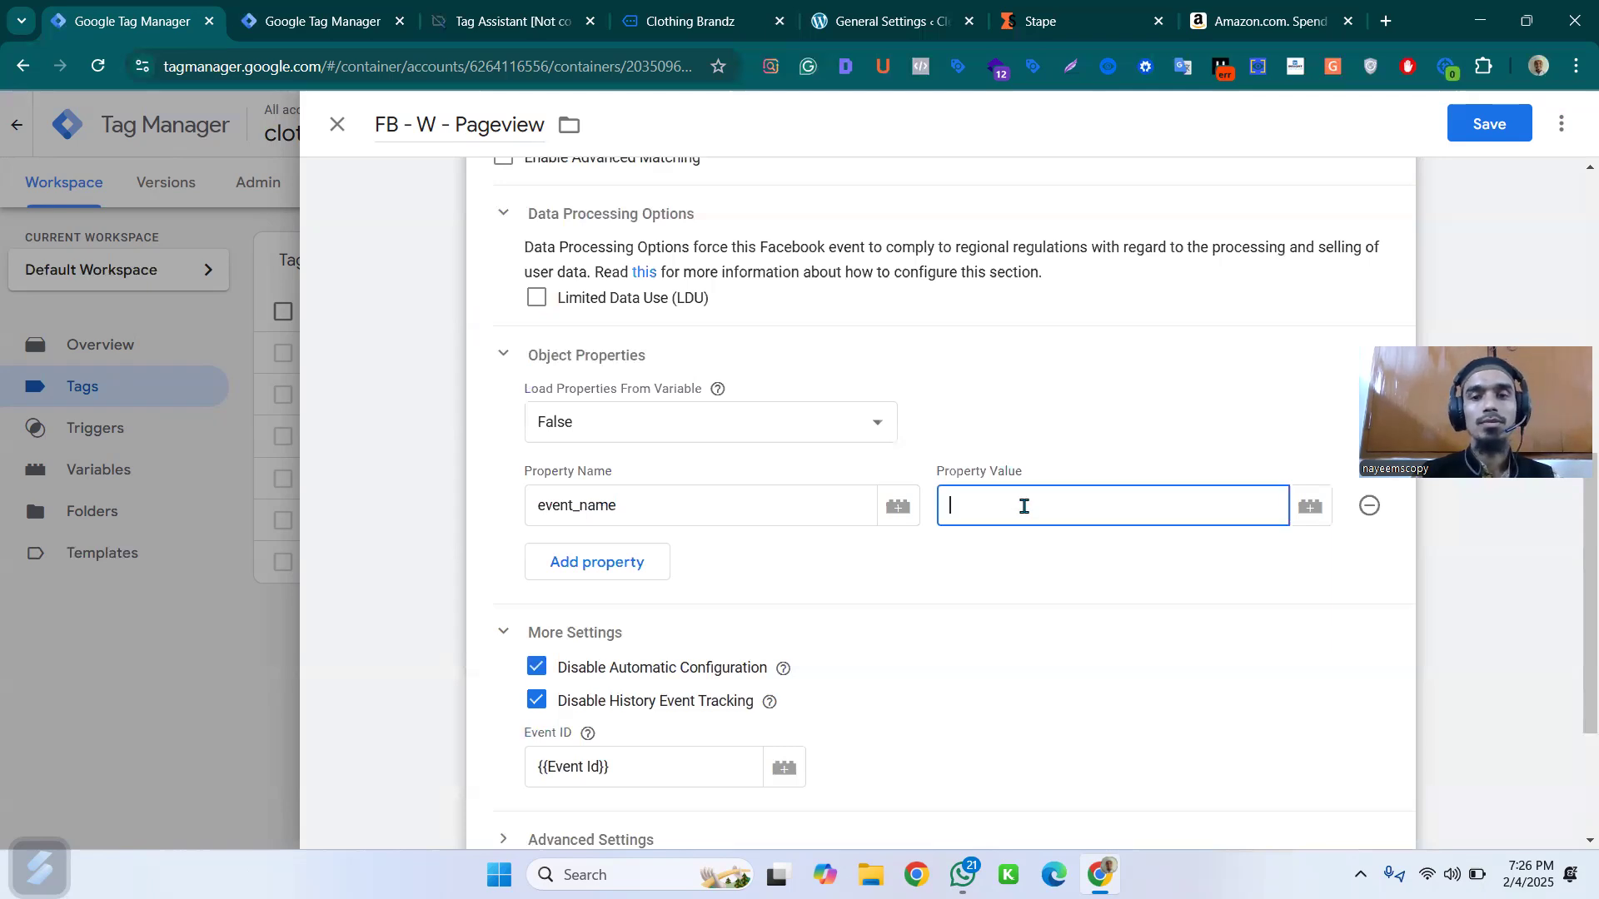
pyautogui.write('PageView')
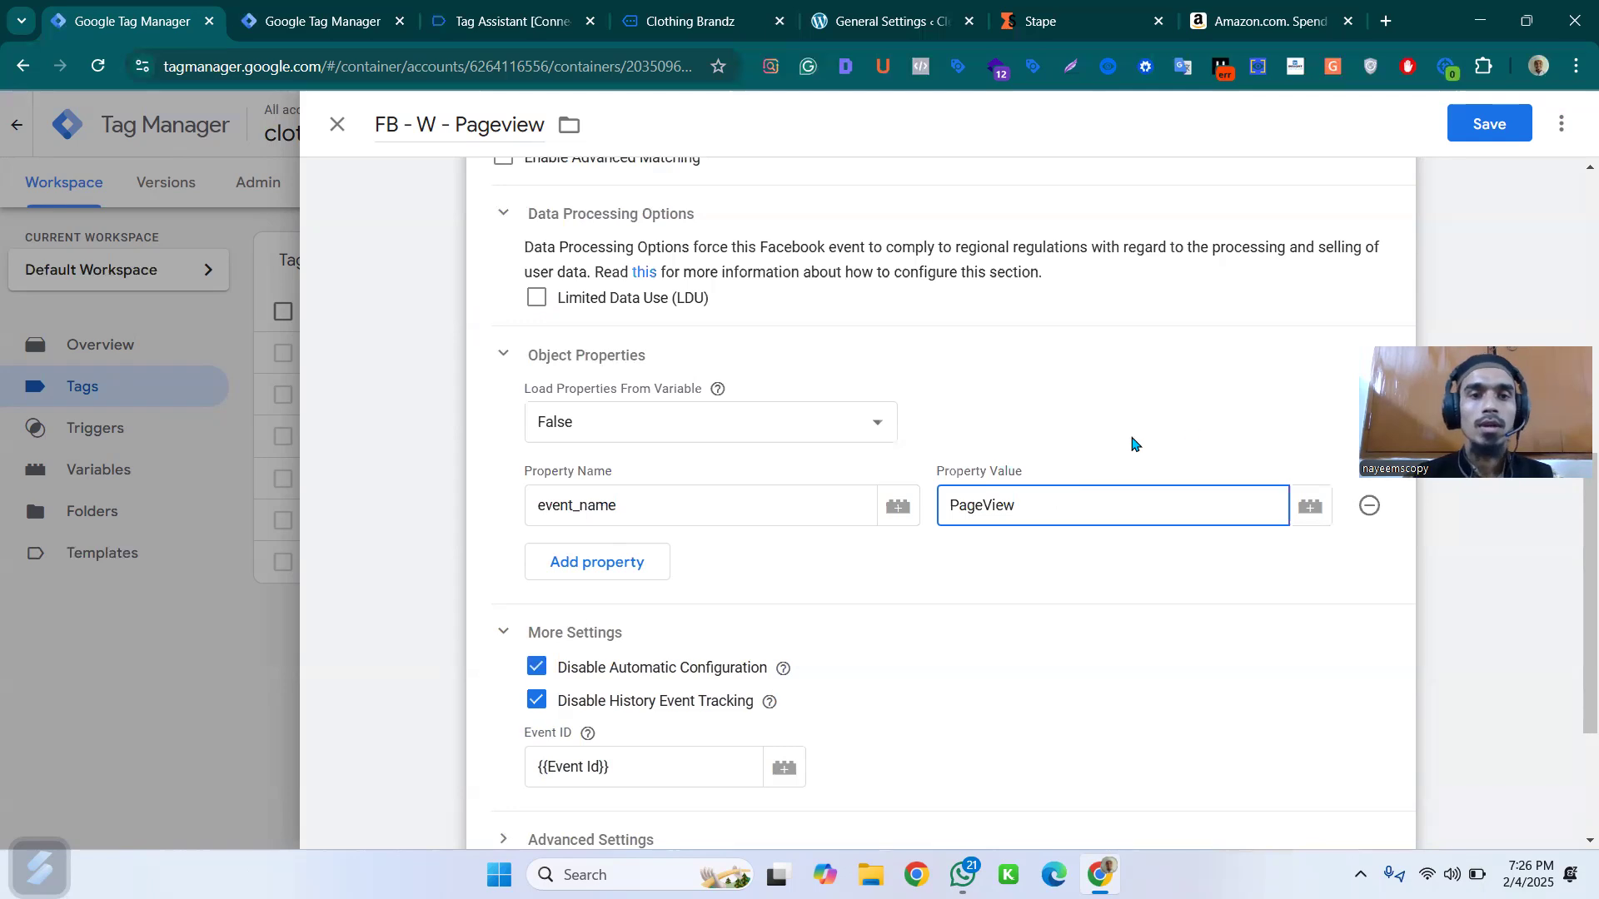
pyautogui.scroll(6, 1132, 443)
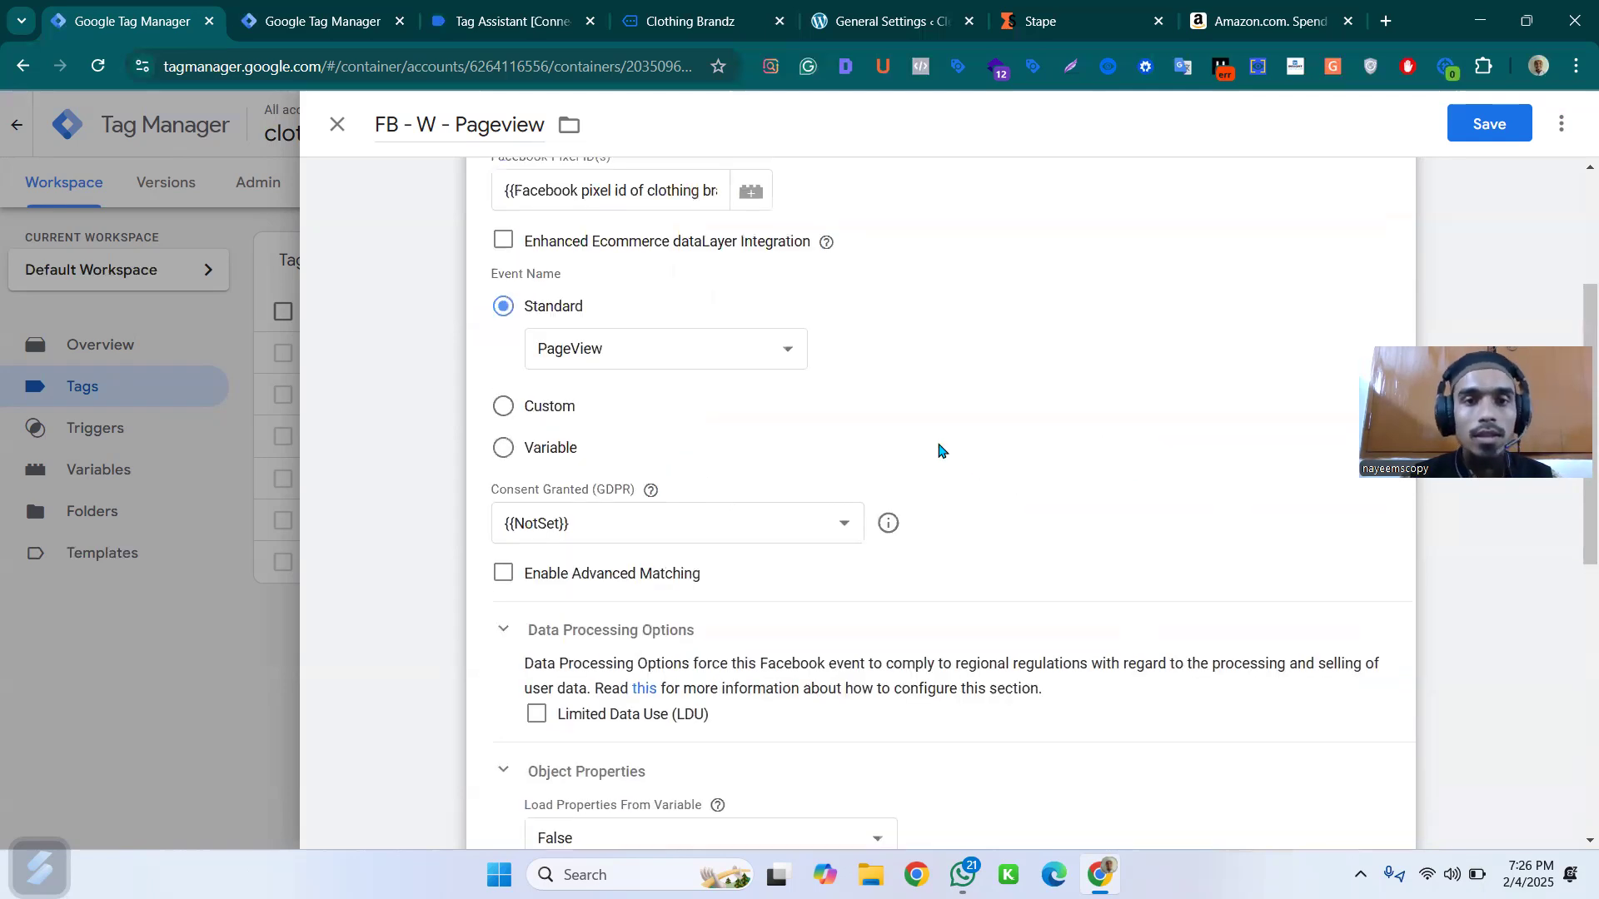
pyautogui.scroll(-8, 1316, 292)
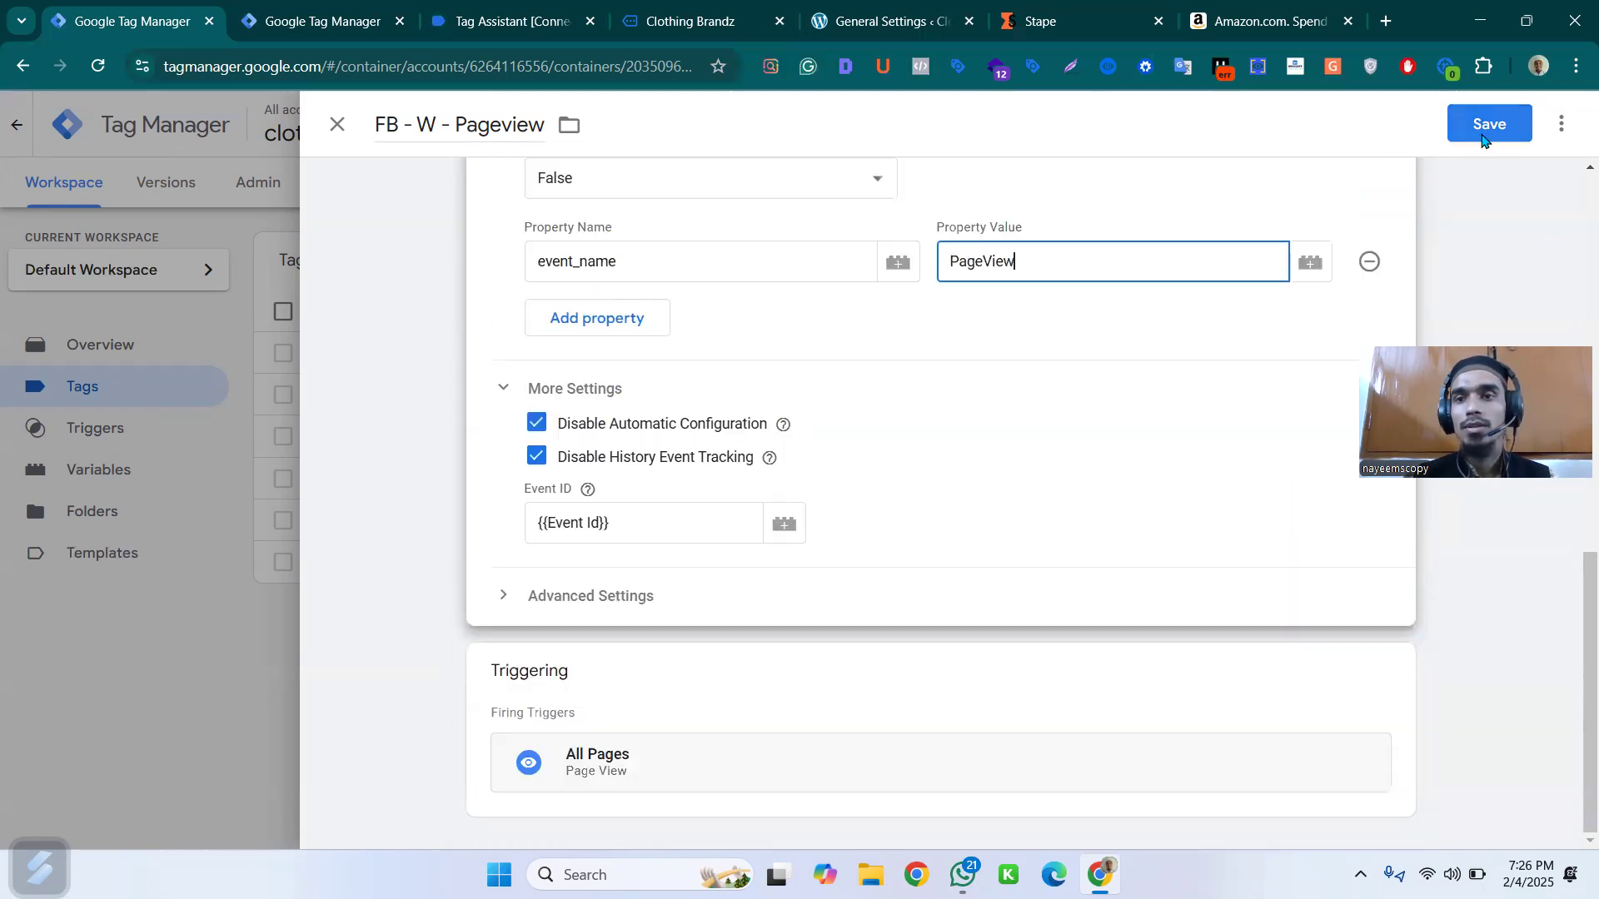
pyautogui.click(1484, 133)
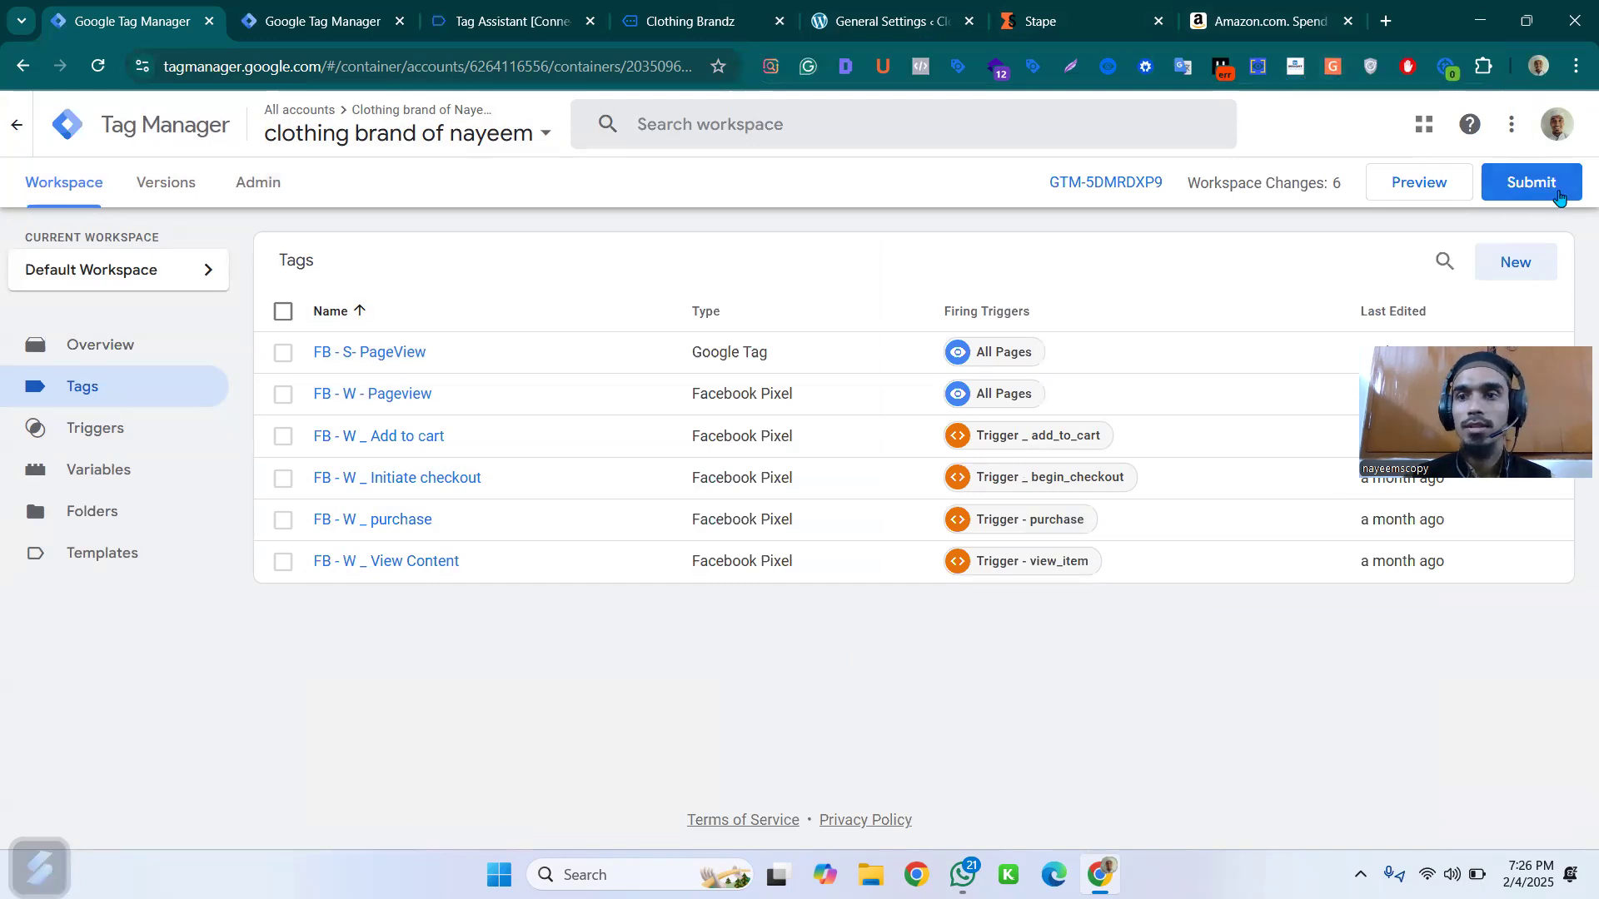
# - Submit and publish the web container's workspace changes without a version name or description
pyautogui.click(1524, 185)
pyautogui.click(1523, 123)
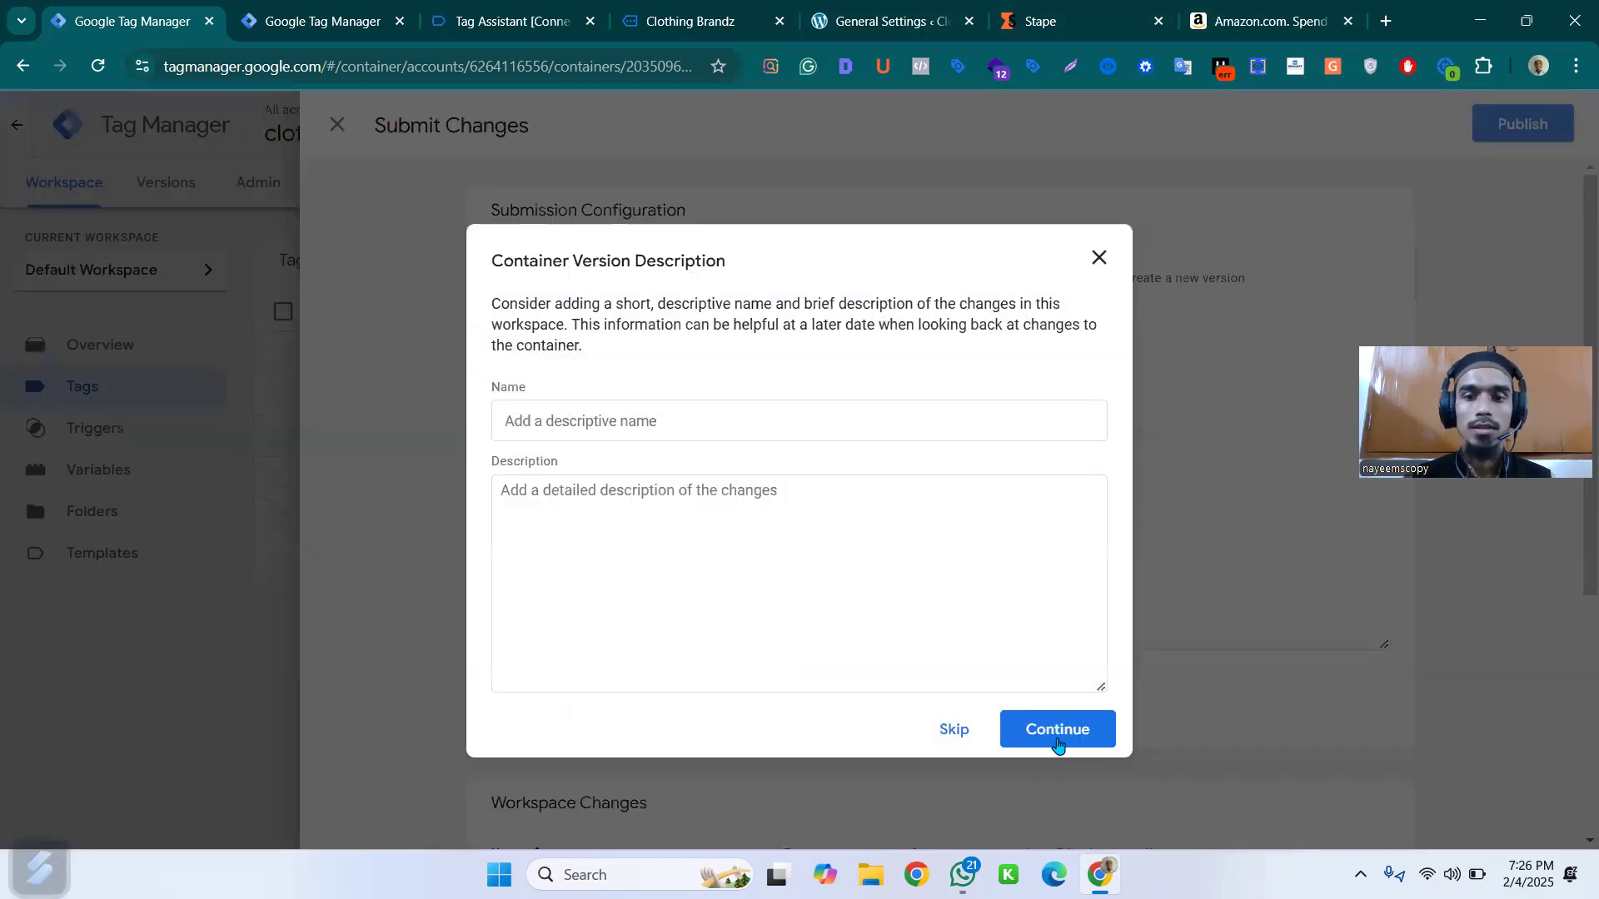
pyautogui.click(1056, 741)
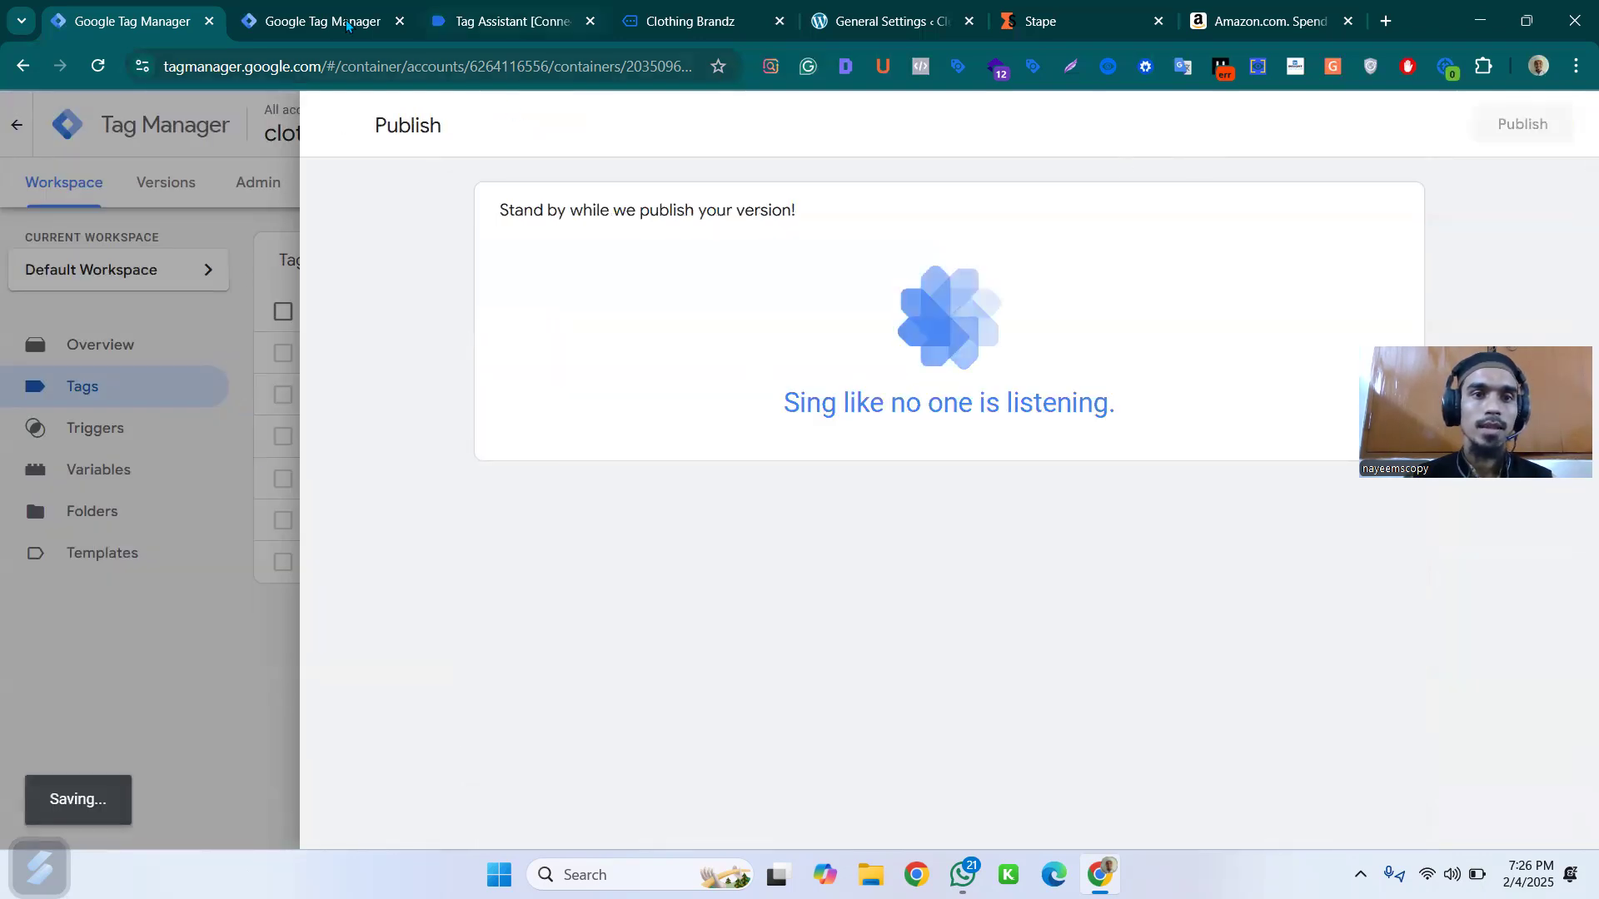
# - Switch to the server container, start a new tag and bring up the choice of tag types
pyautogui.hotkey('ctrl', 'Tab')
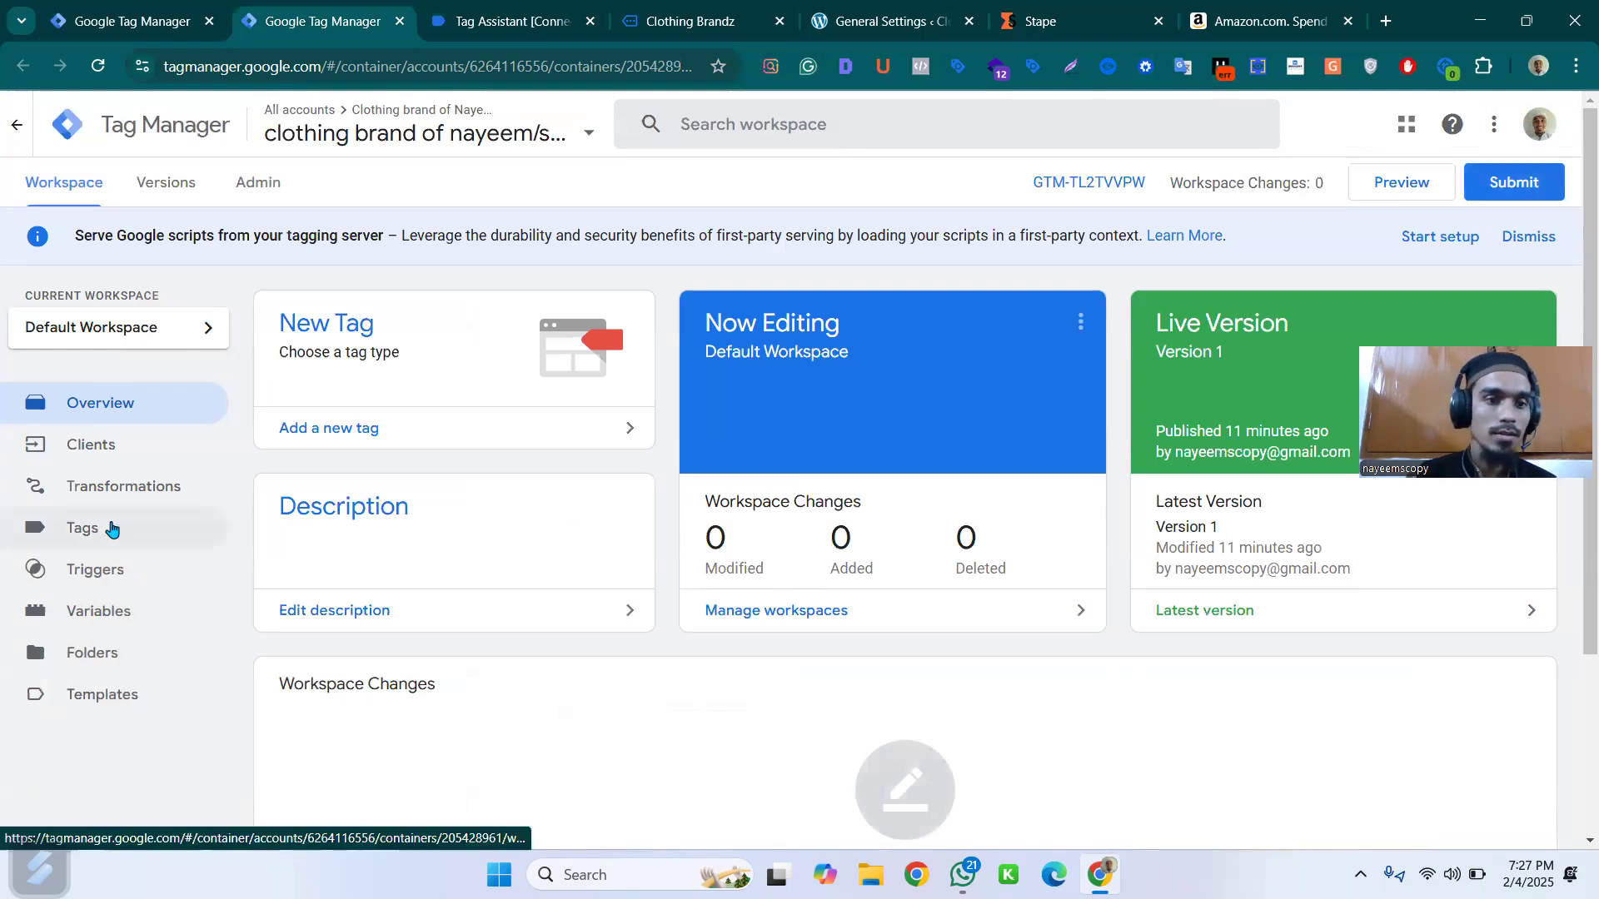
pyautogui.click(107, 530)
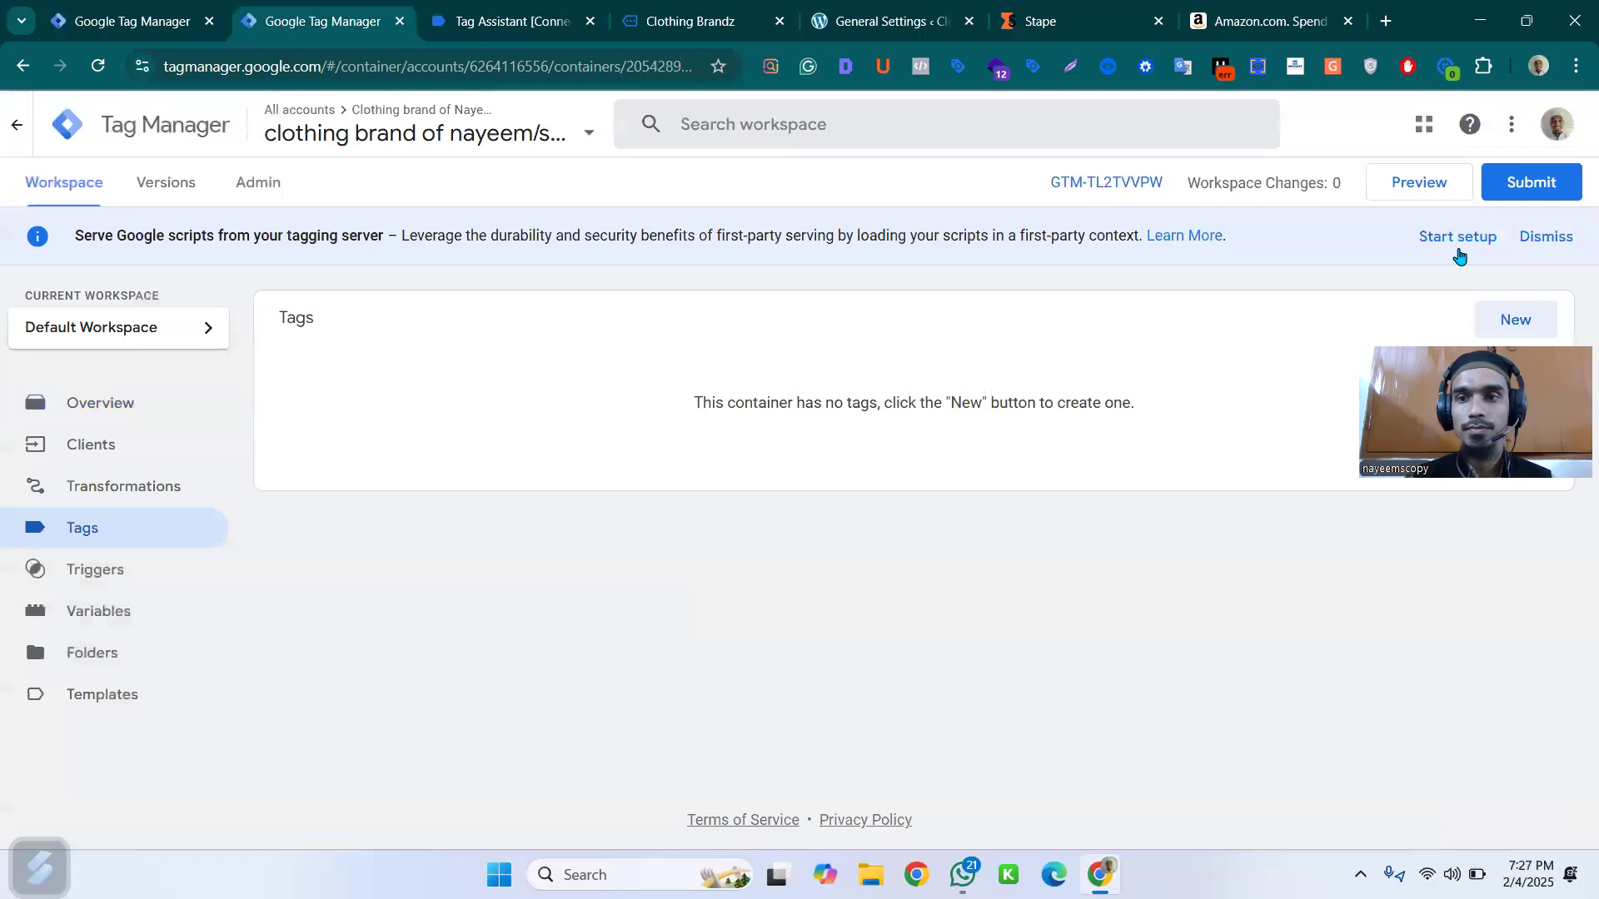
pyautogui.moveTo(1529, 390); pyautogui.dragTo(1529, 536)
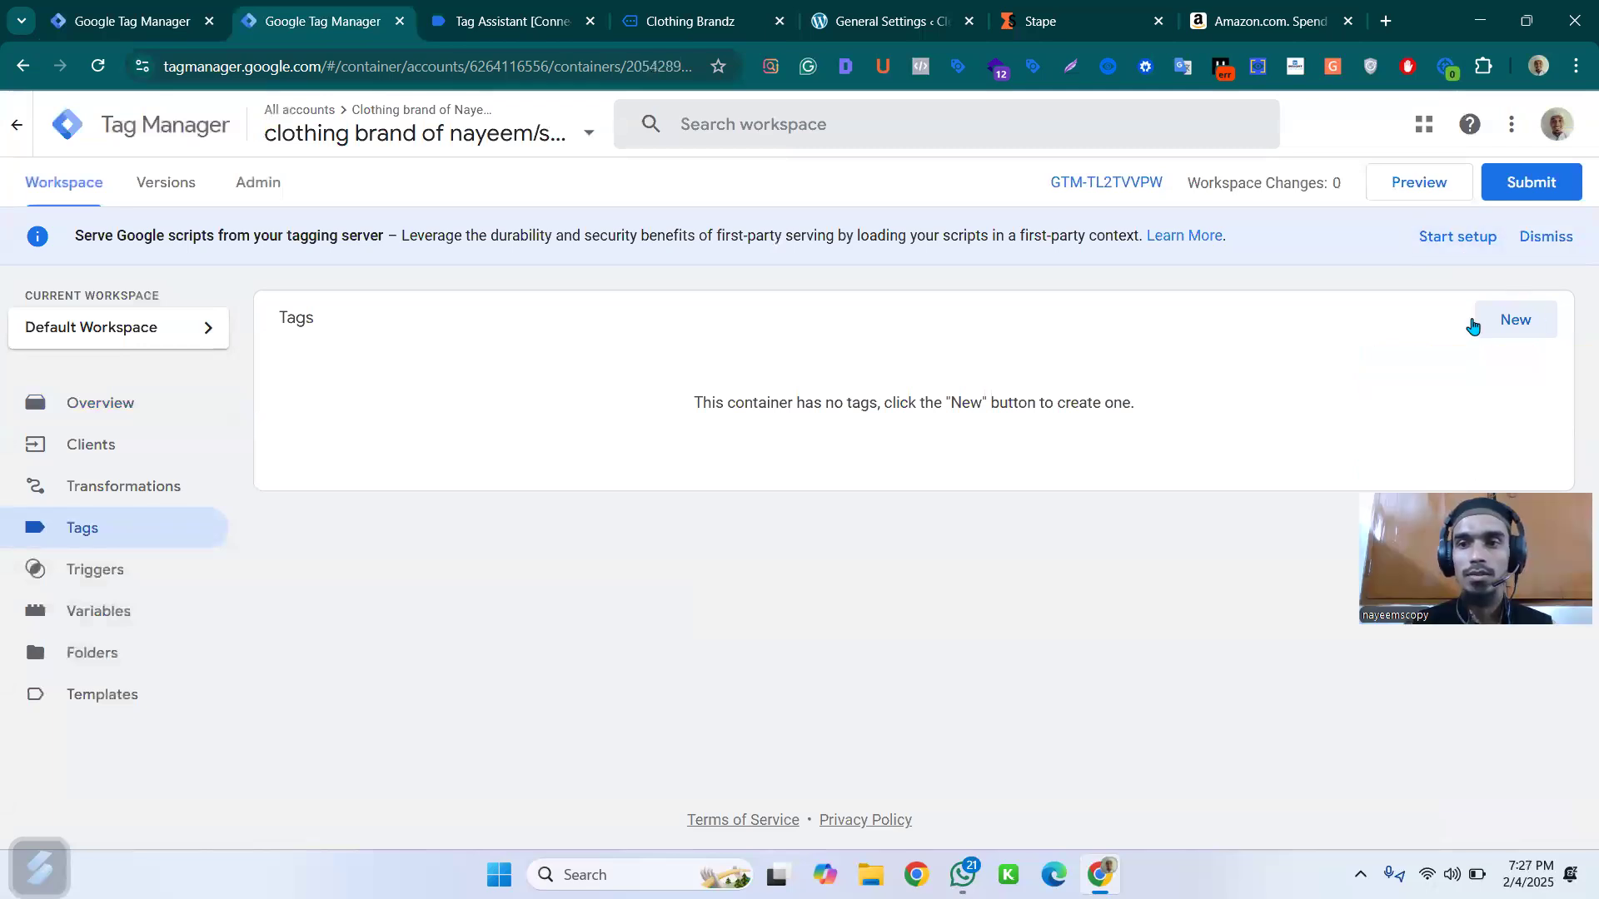
pyautogui.click(1472, 327)
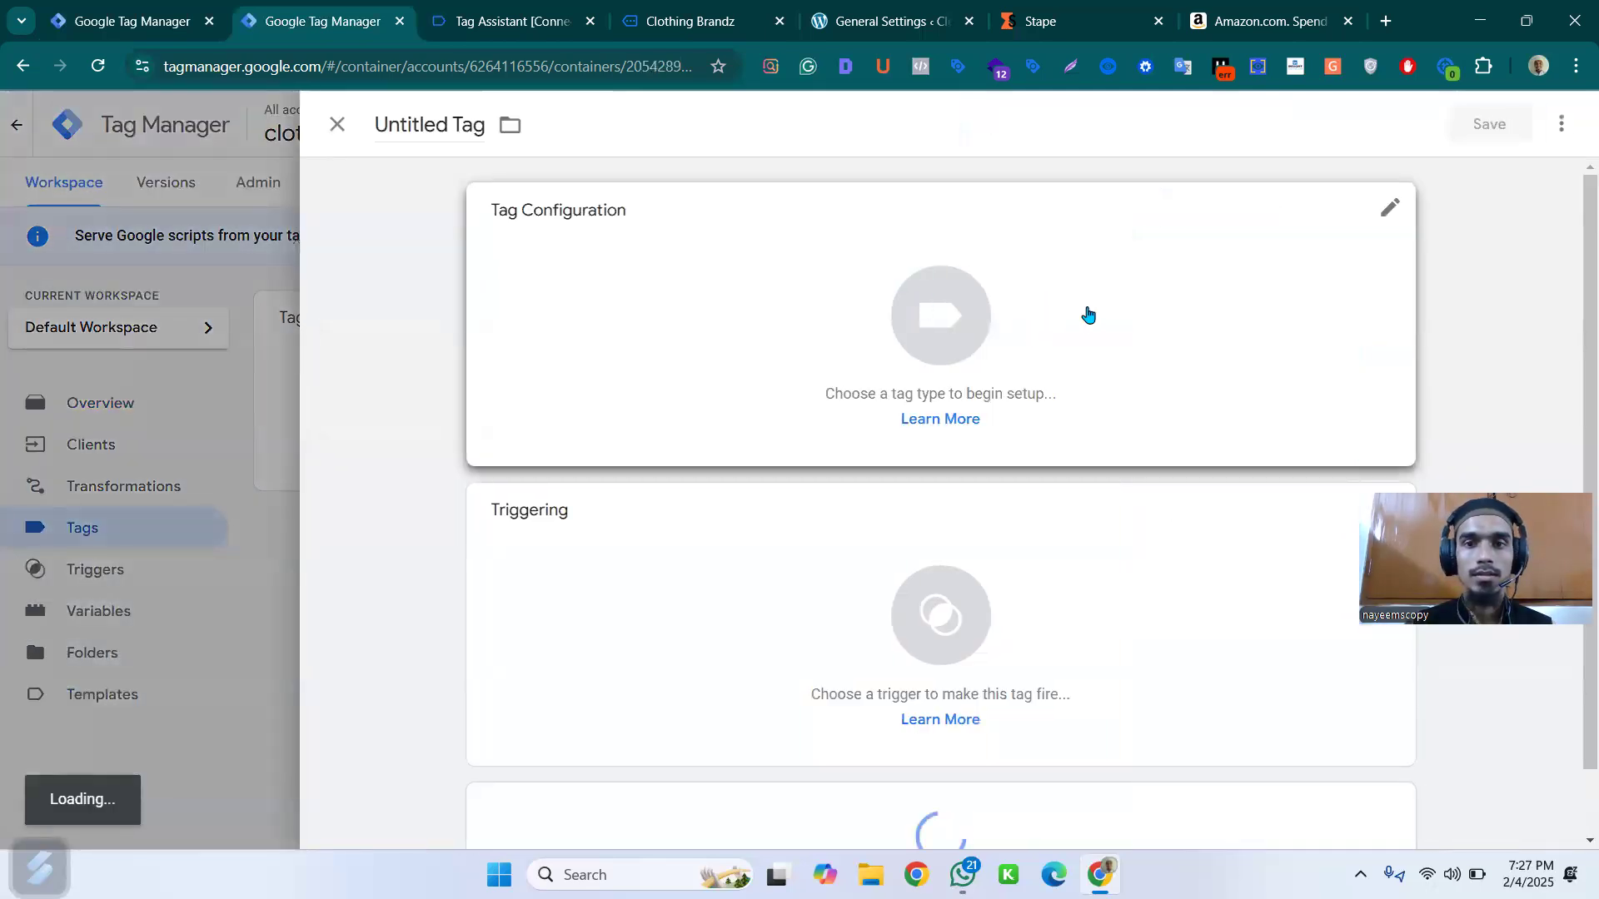
pyautogui.click(1291, 296)
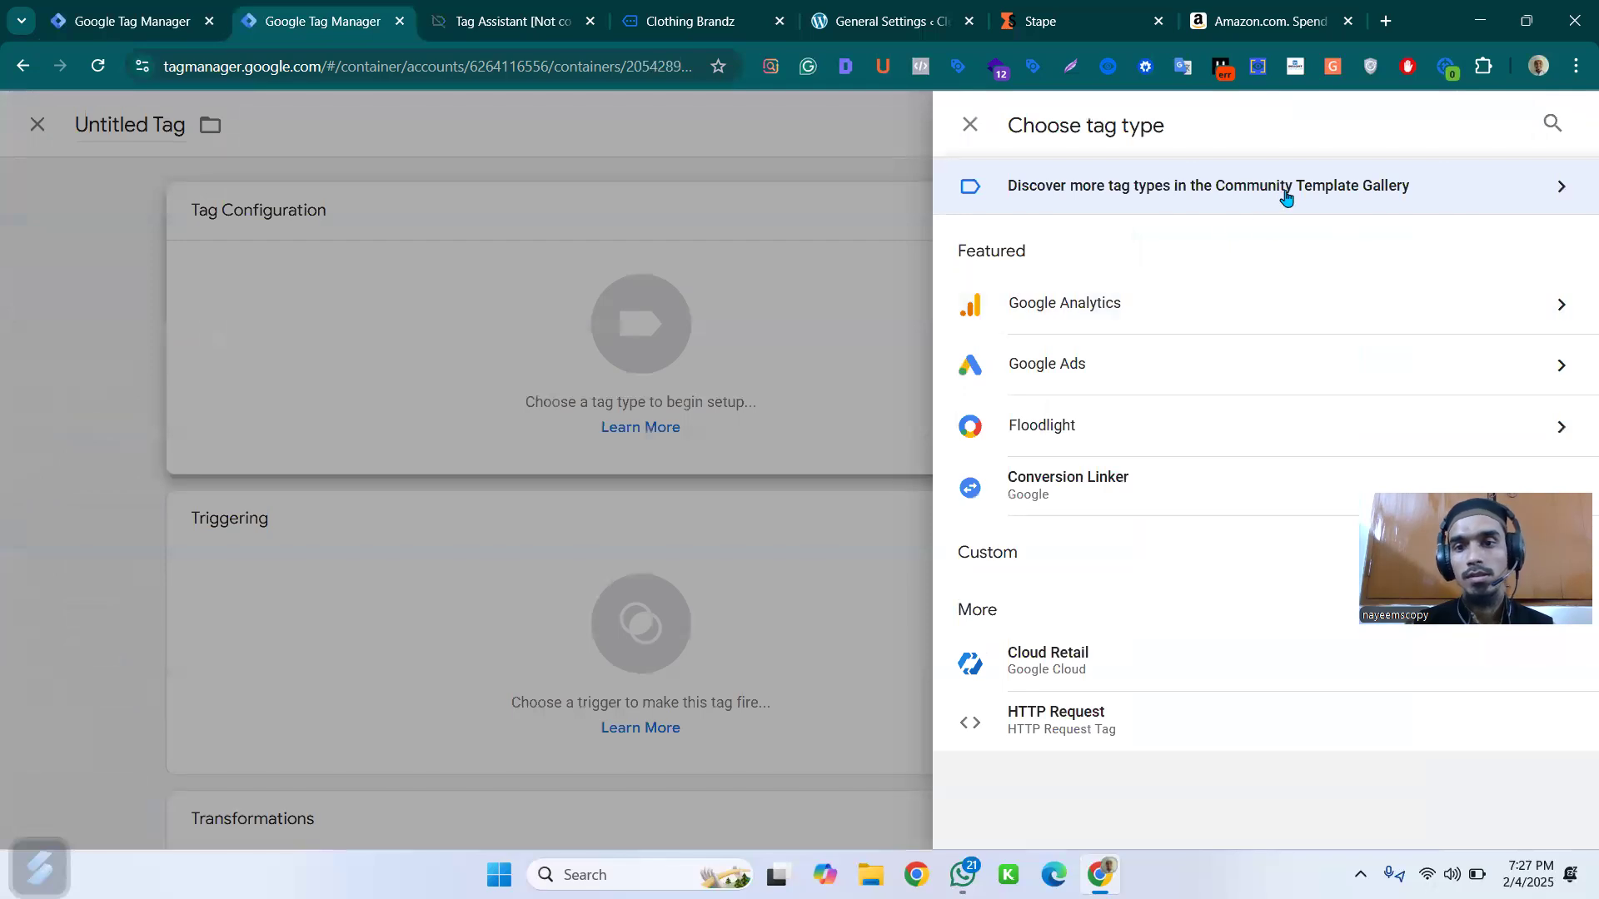
# - Search the Community Template Gallery for "fac" and add facebookincubator's Conversions API Tag template to the workspace for the new tag
pyautogui.click(1286, 196)
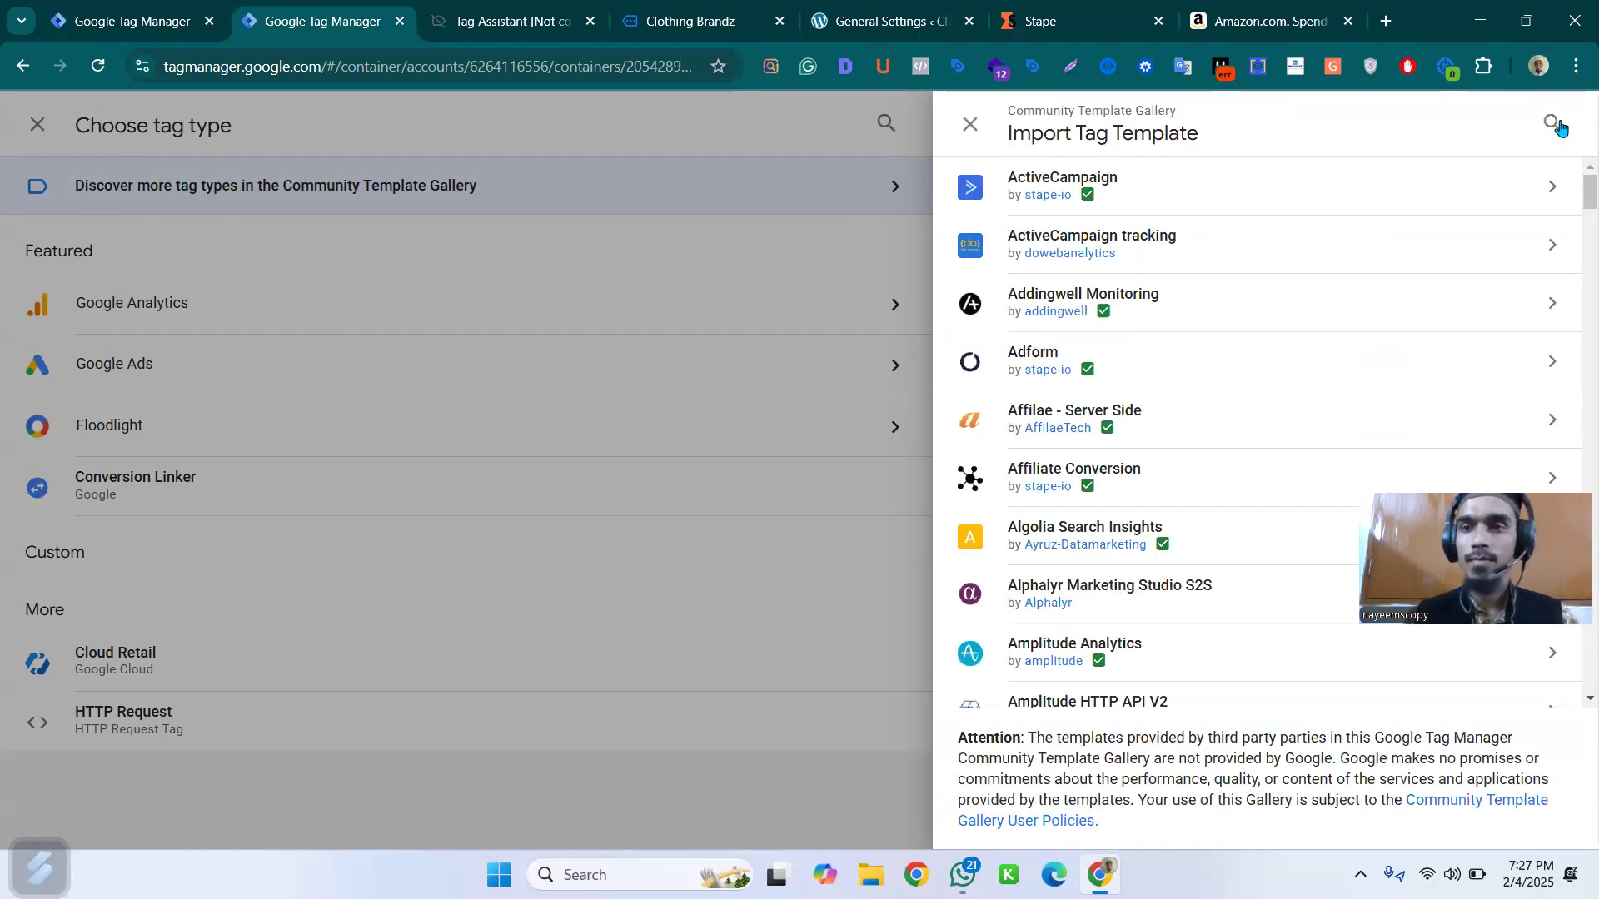
pyautogui.press('/')
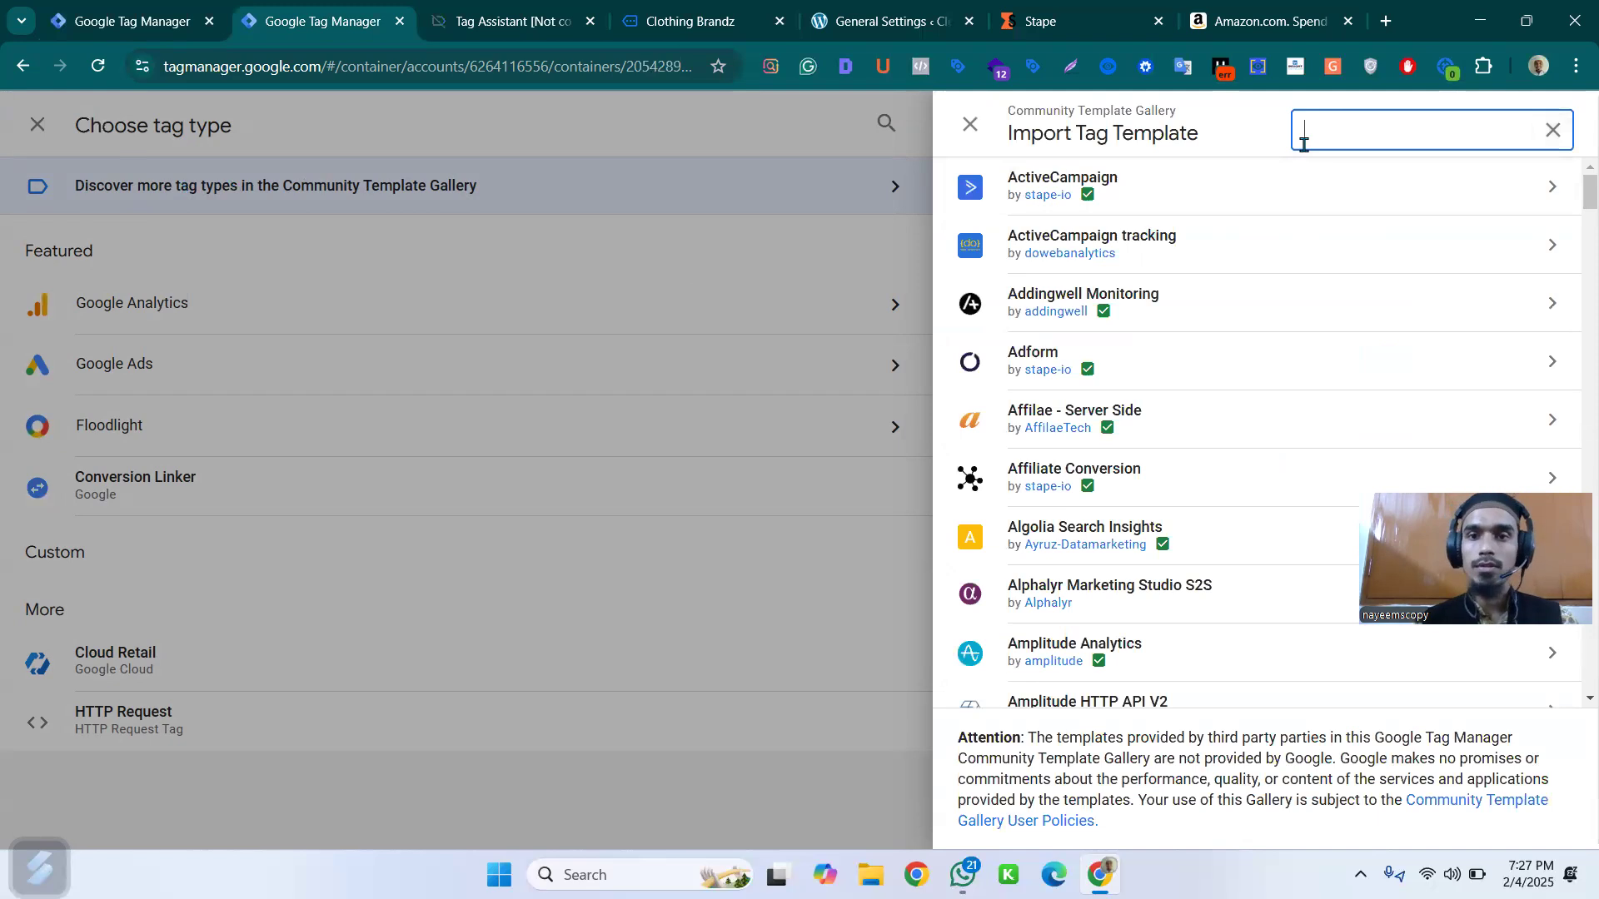
pyautogui.write('fac')
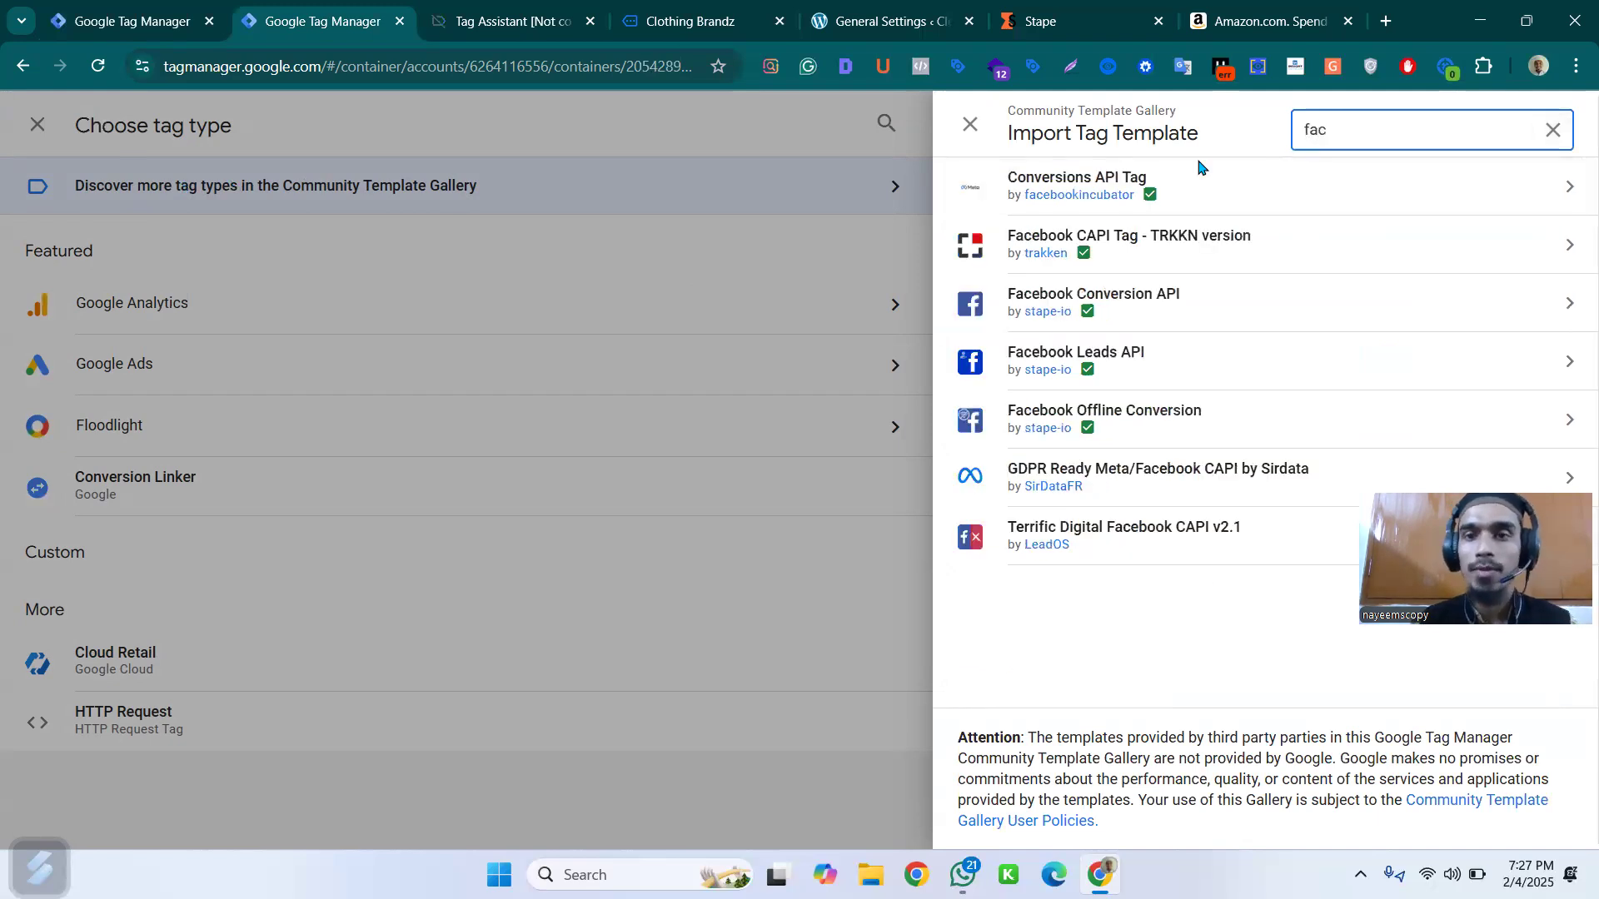
pyautogui.click(1203, 184)
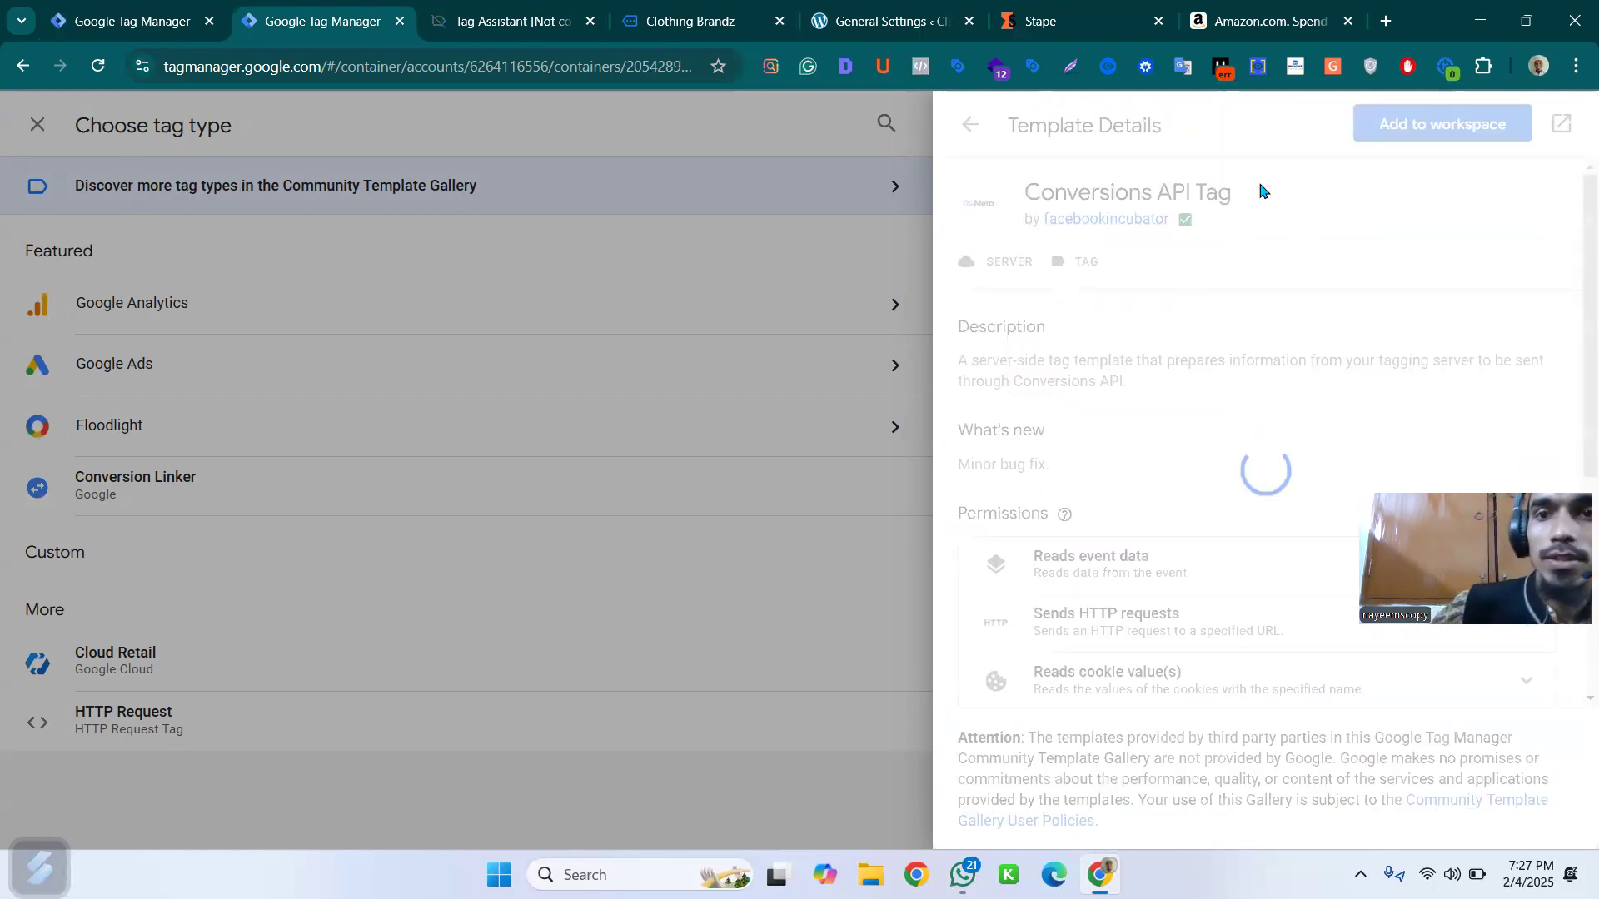
pyautogui.click(1423, 126)
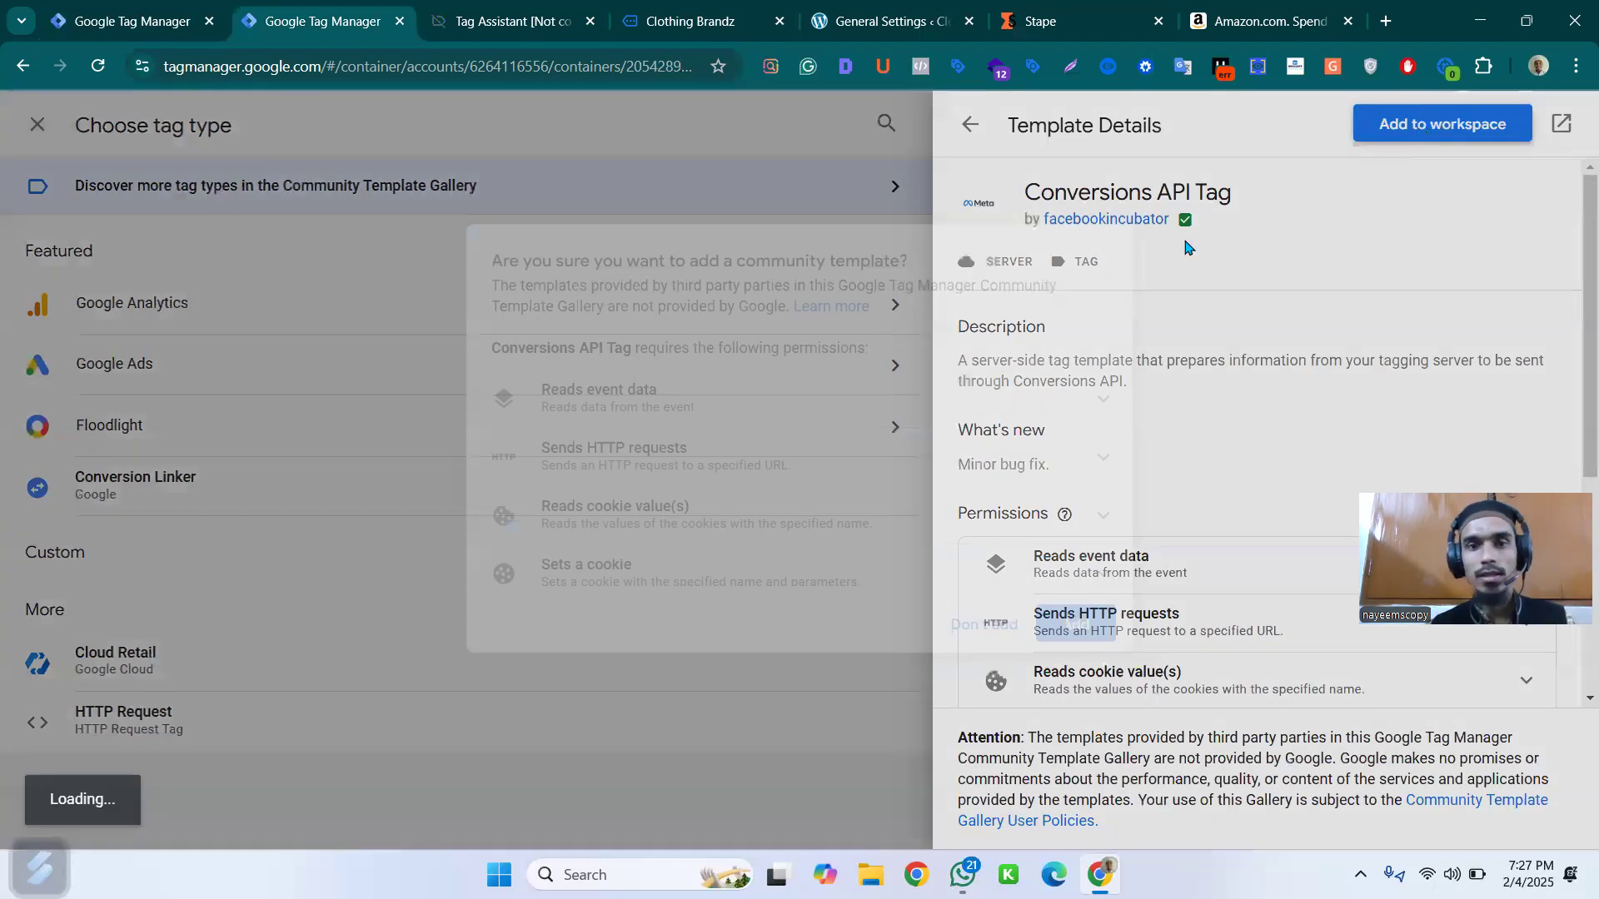
pyautogui.click(1075, 625)
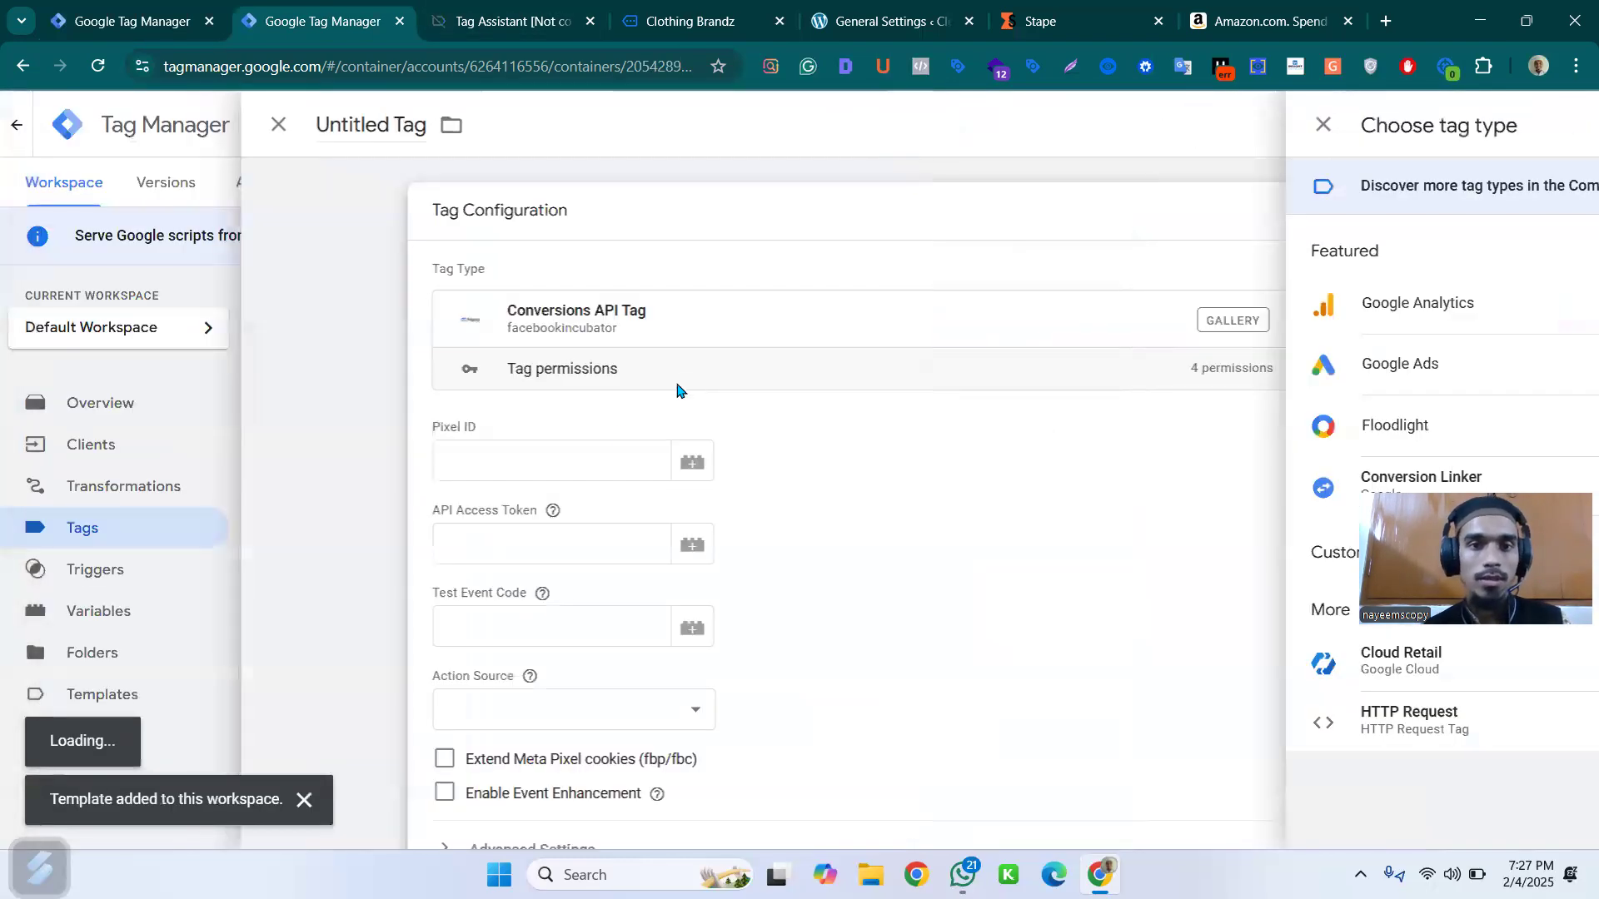
# - Load business.facebook.com in place of the Amazon page and open Events Manager from Meta Business Suite
pyautogui.click(585, 444)
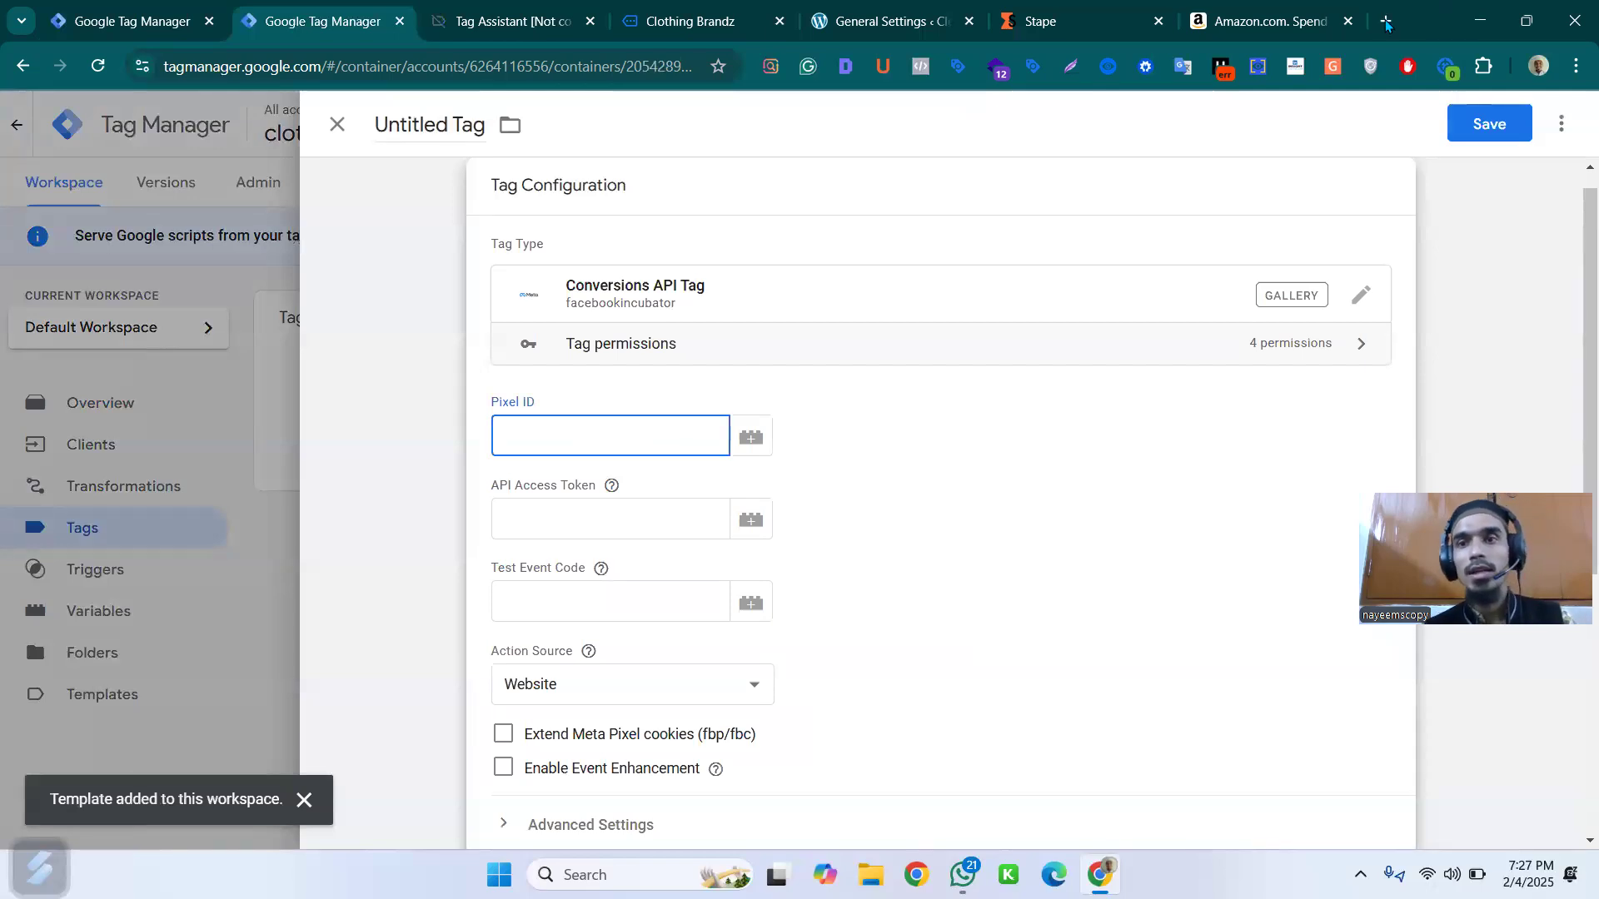
pyautogui.click(1185, 34)
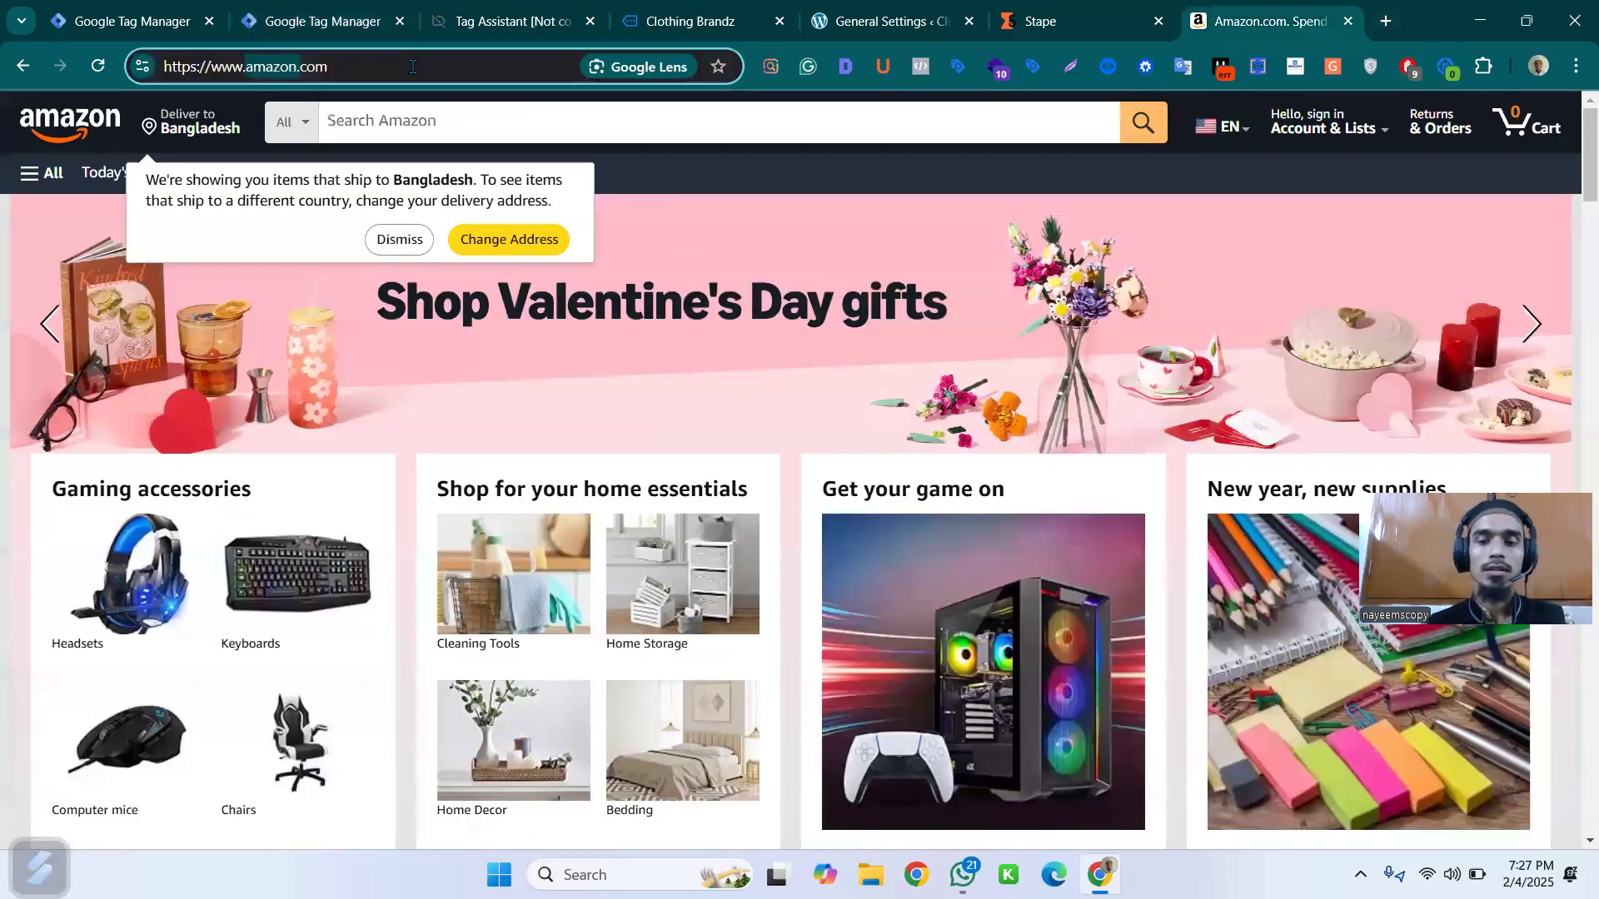
pyautogui.click(413, 67)
pyautogui.press('BackSpace')
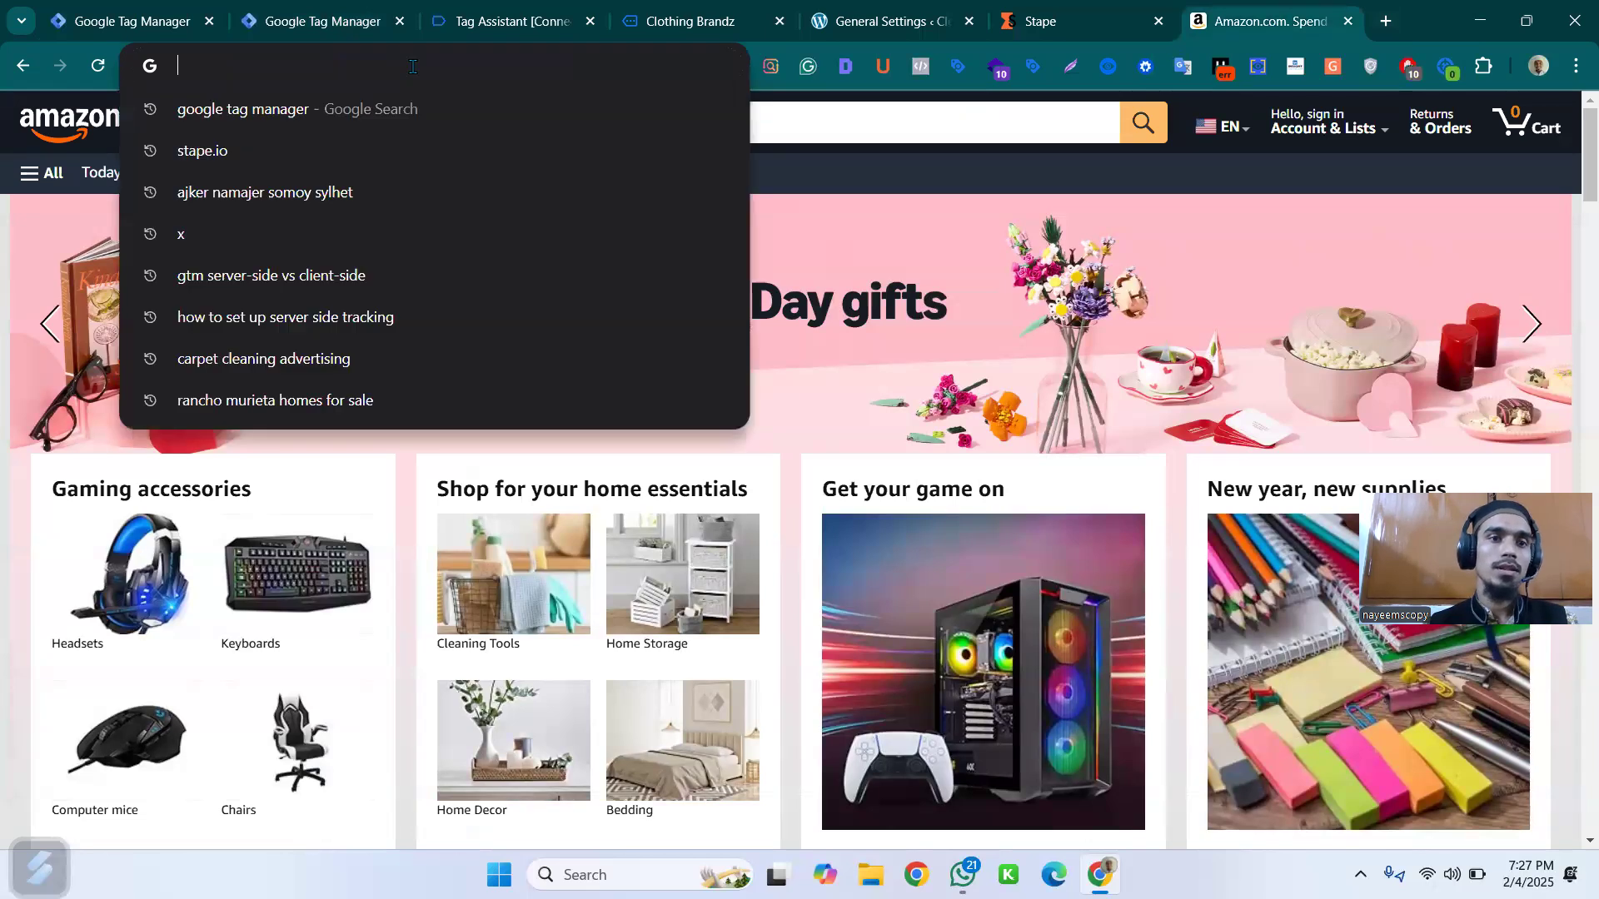
pyautogui.write('business.facebook.com')
pyautogui.press('Return')
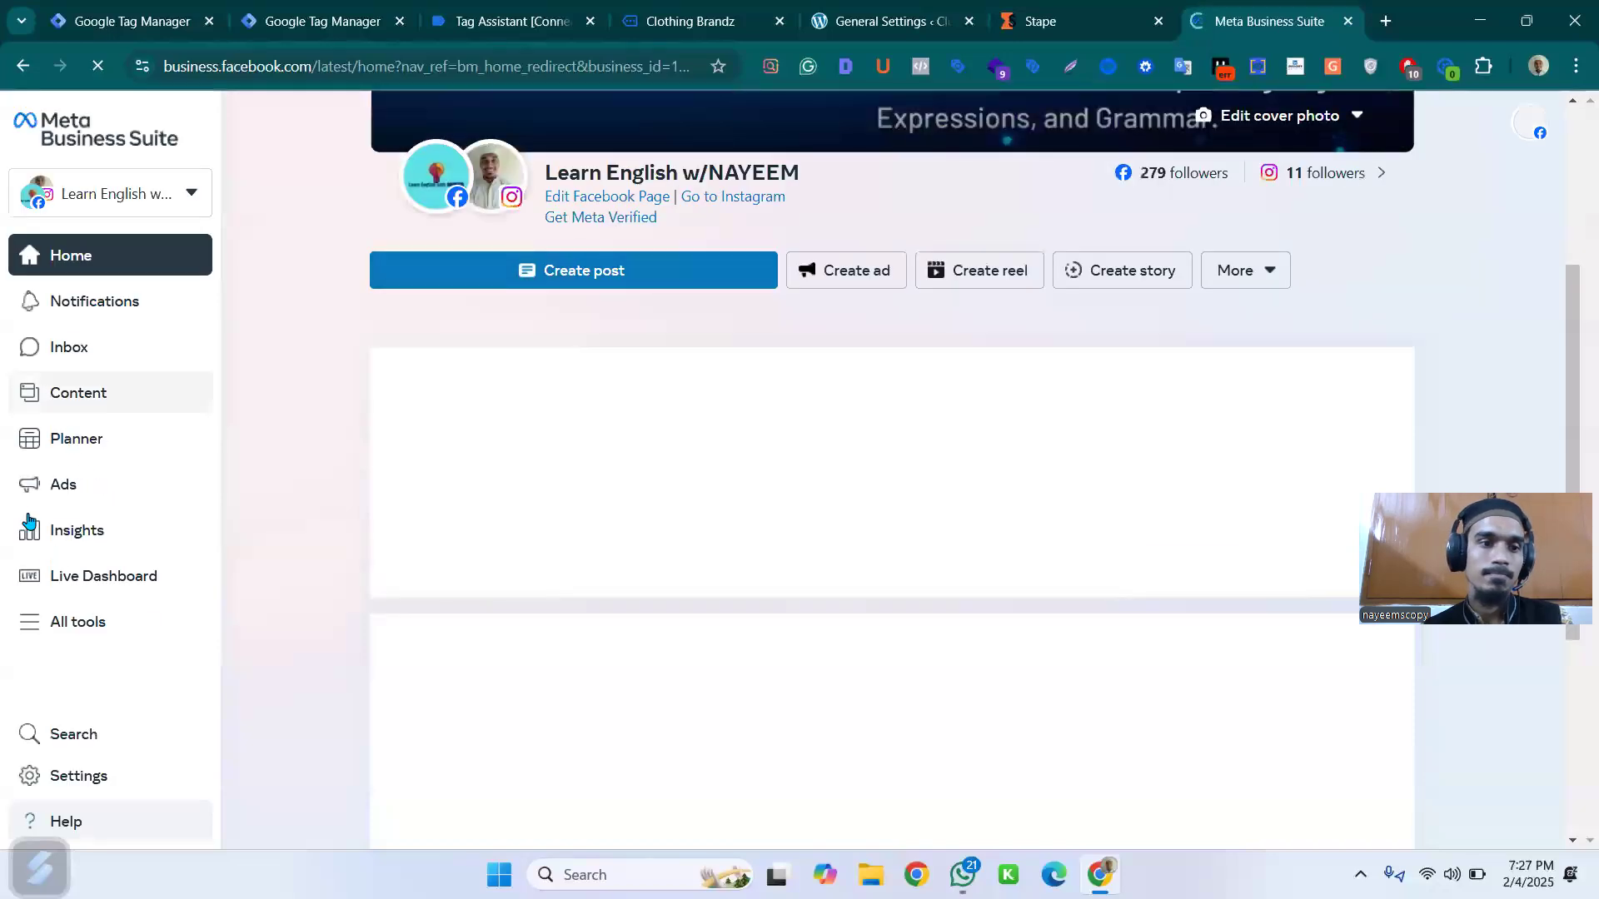
pyautogui.click(56, 671)
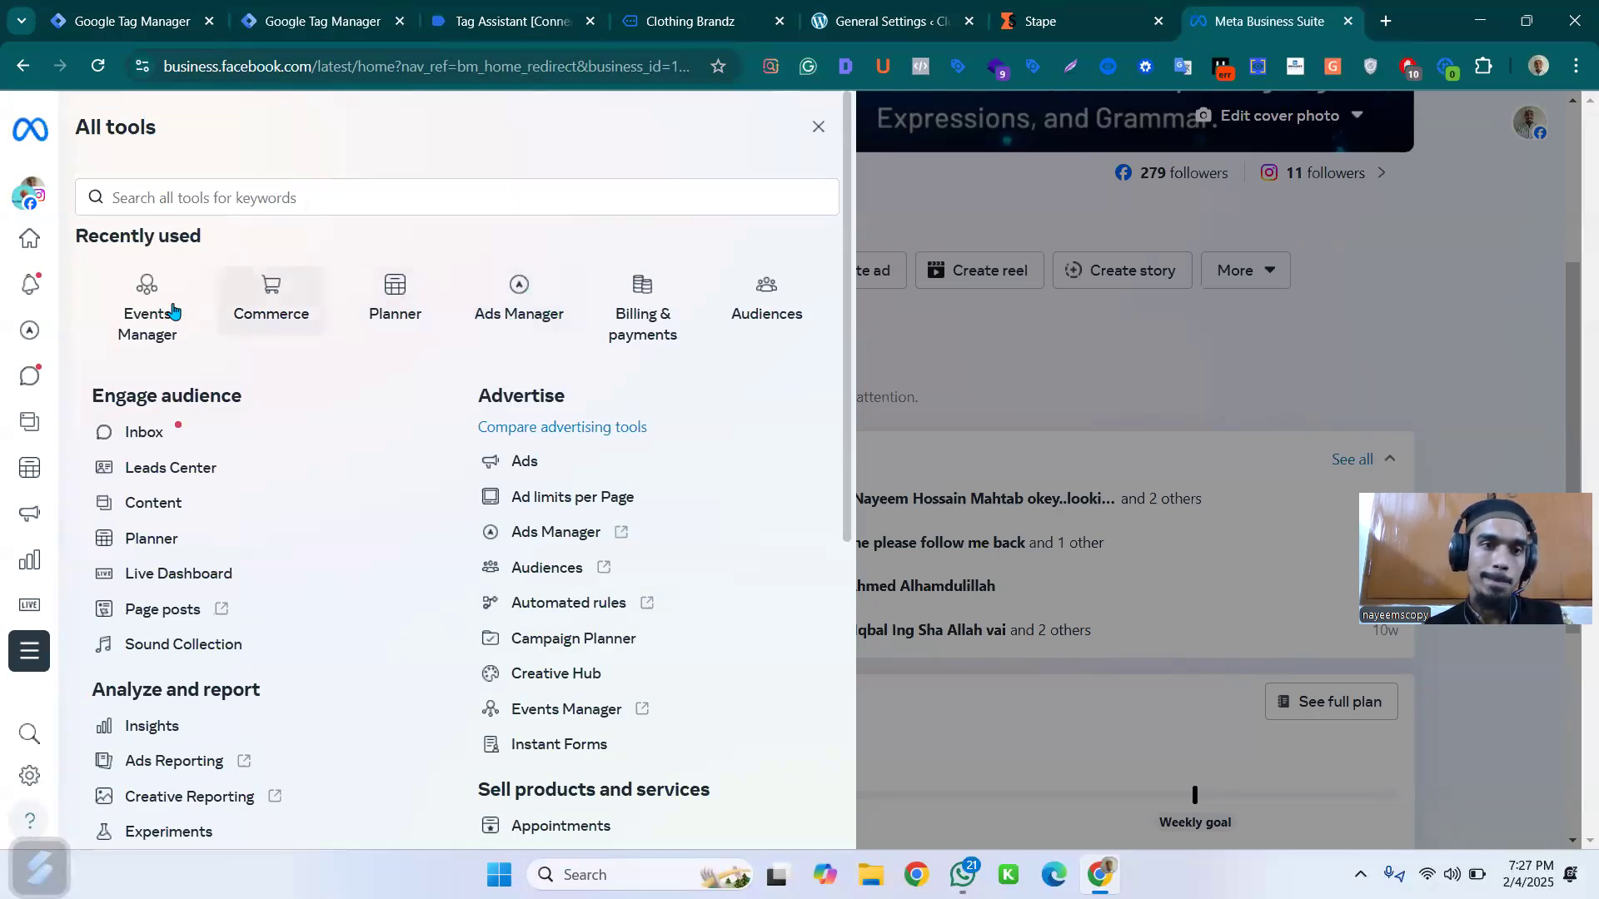
pyautogui.click(147, 308)
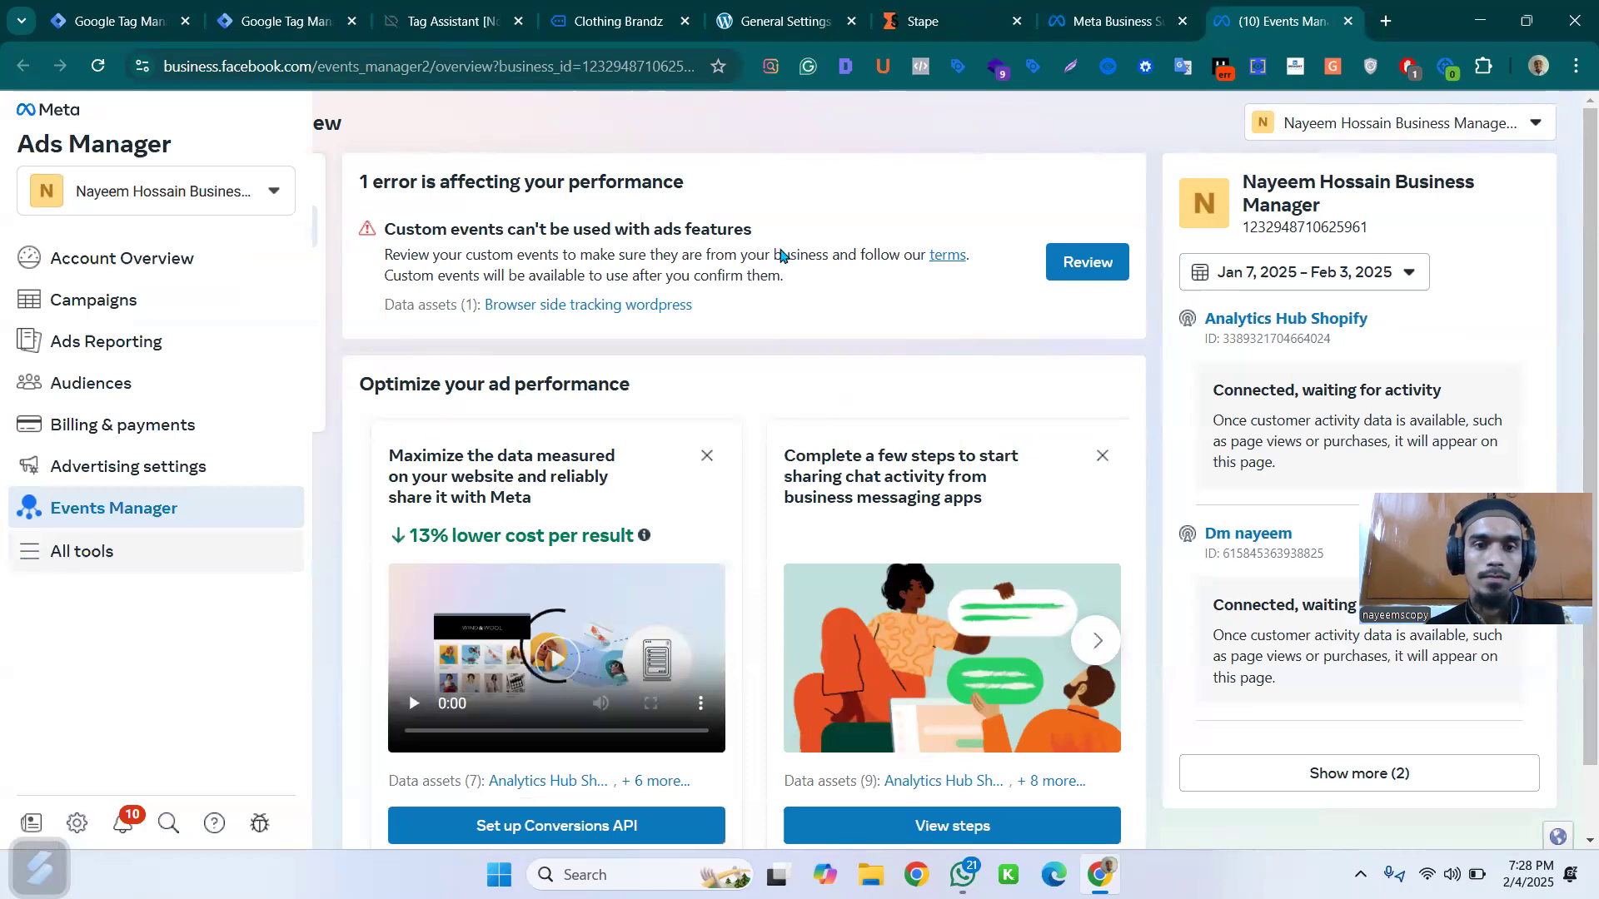
# - Go to the Ads Manager account overview and reopen Events Manager from there to work in the ad account
pyautogui.scroll(-1, 946, 350)
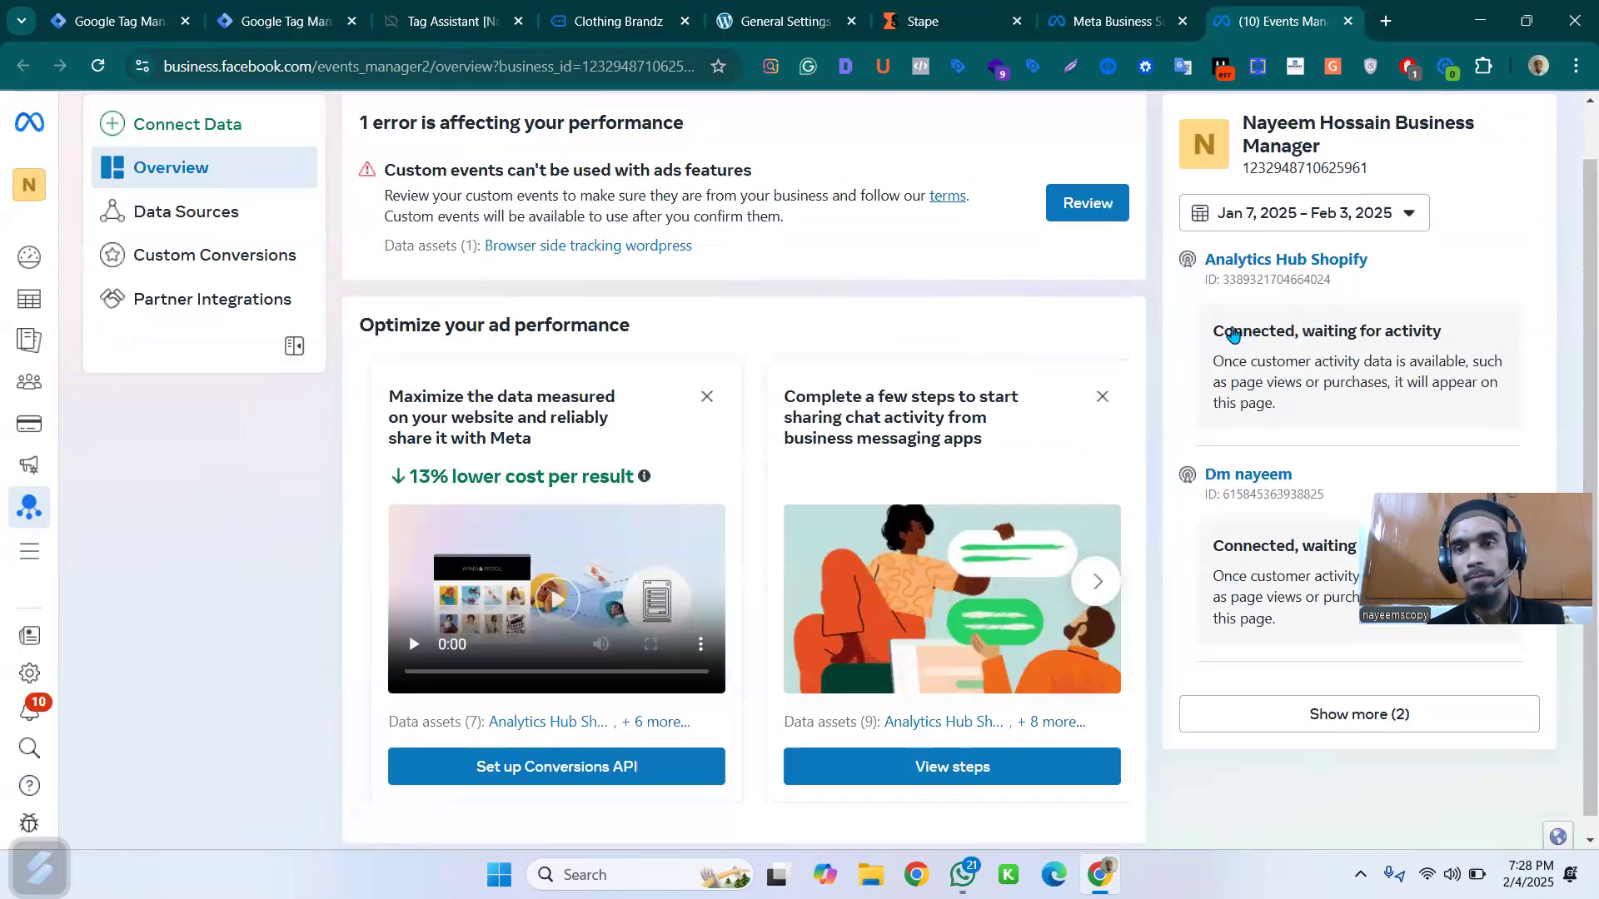
pyautogui.scroll(1, 1233, 335)
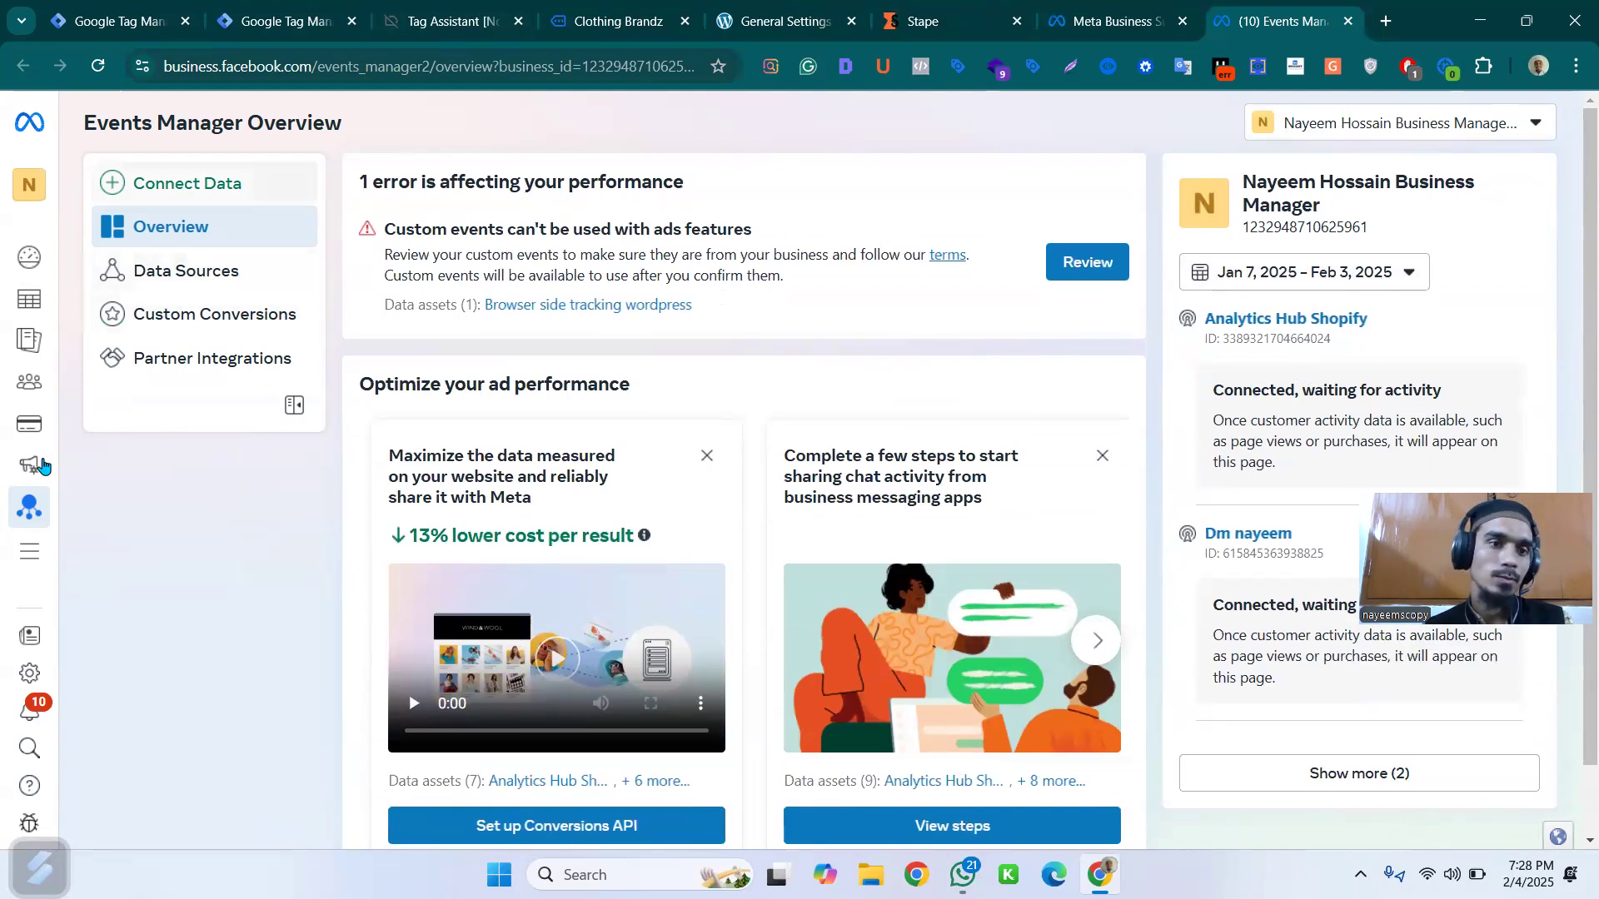
pyautogui.moveTo(78, 601)
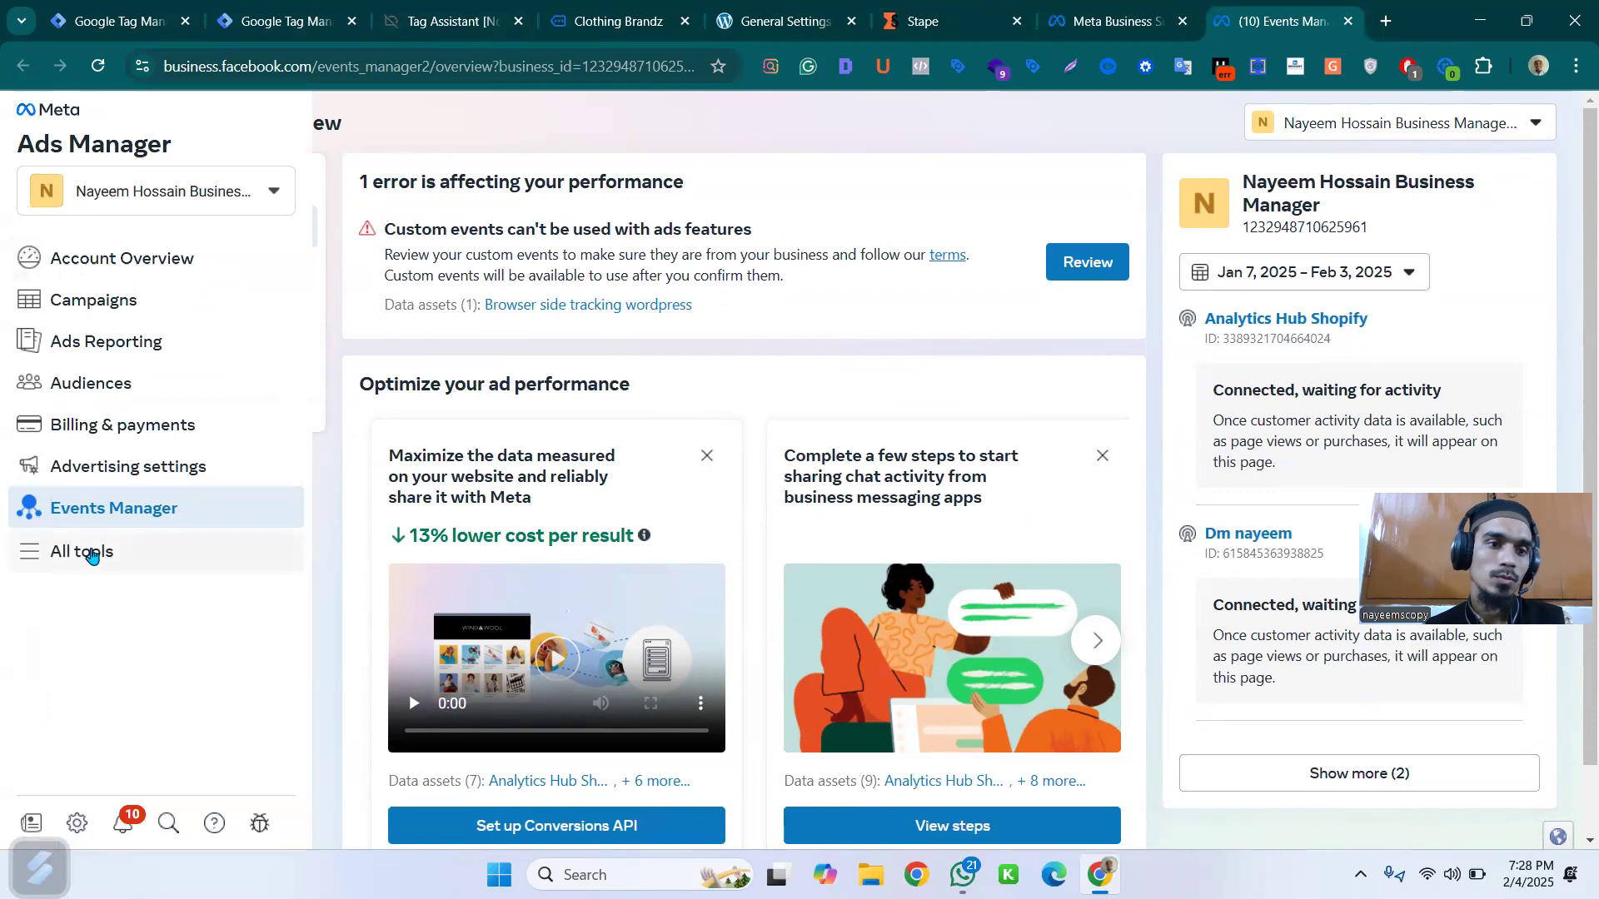
pyautogui.click(91, 555)
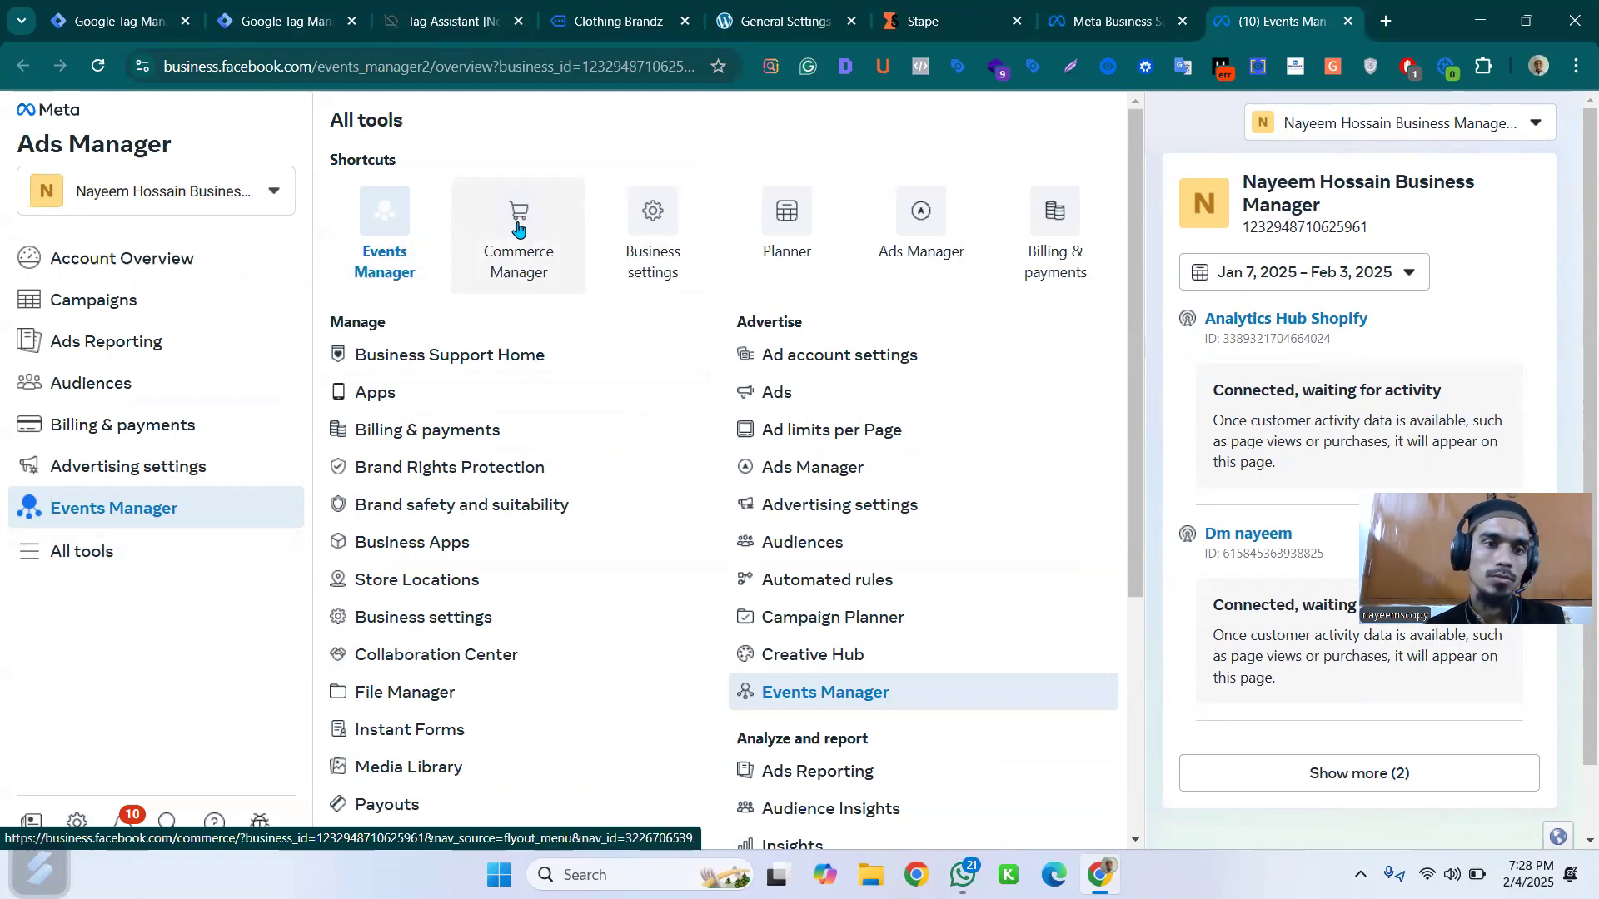
pyautogui.click(268, 256)
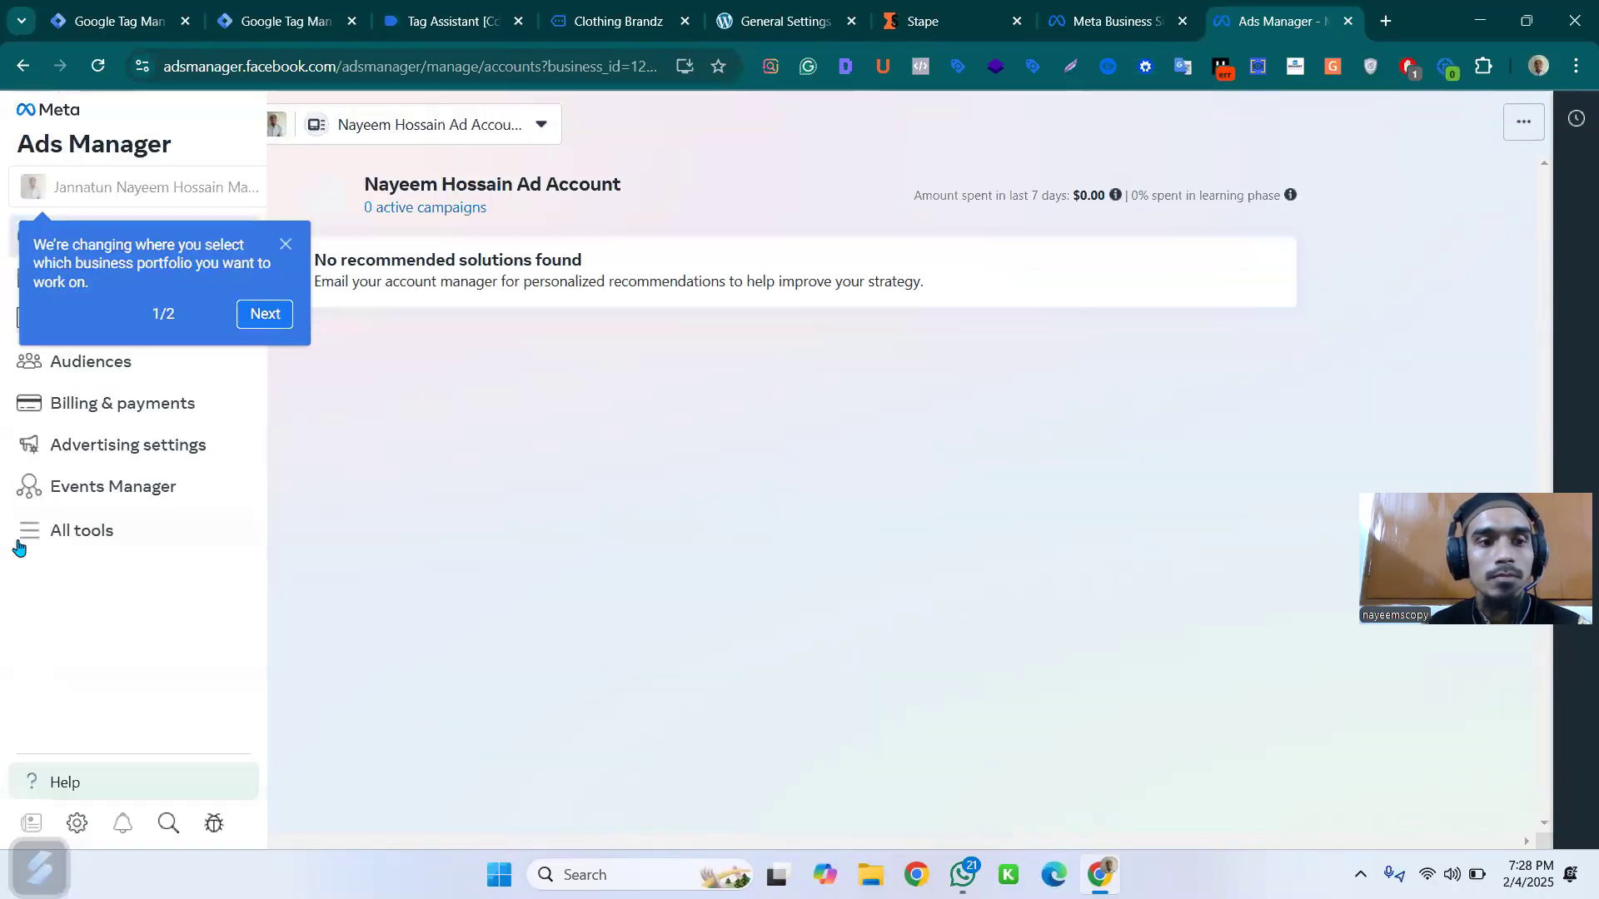
pyautogui.click(45, 533)
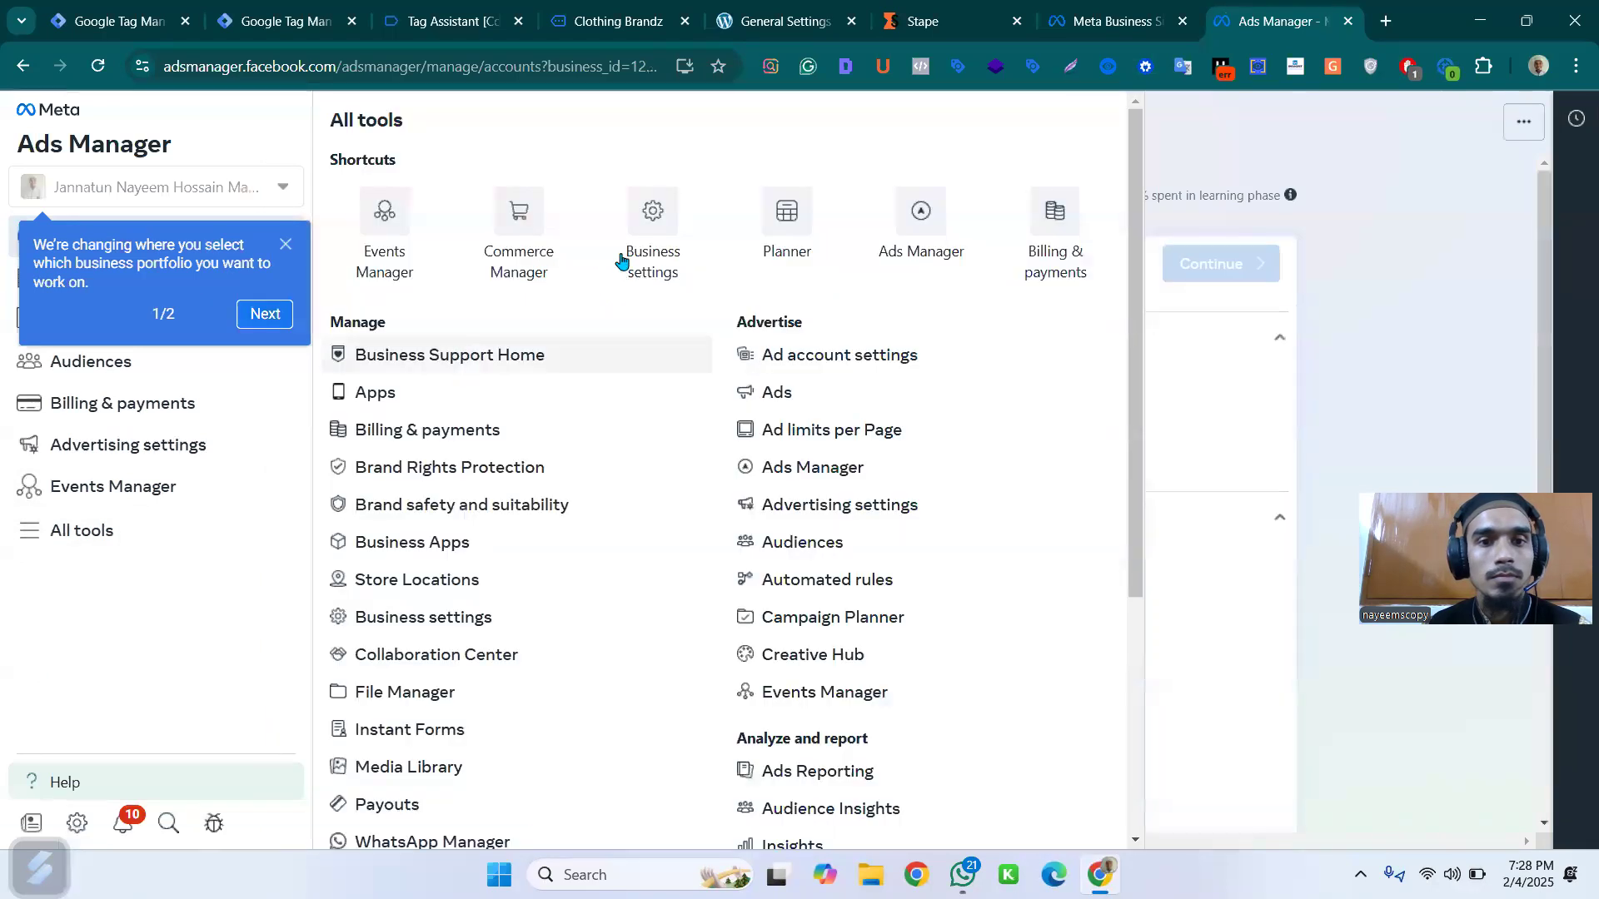
pyautogui.click(385, 222)
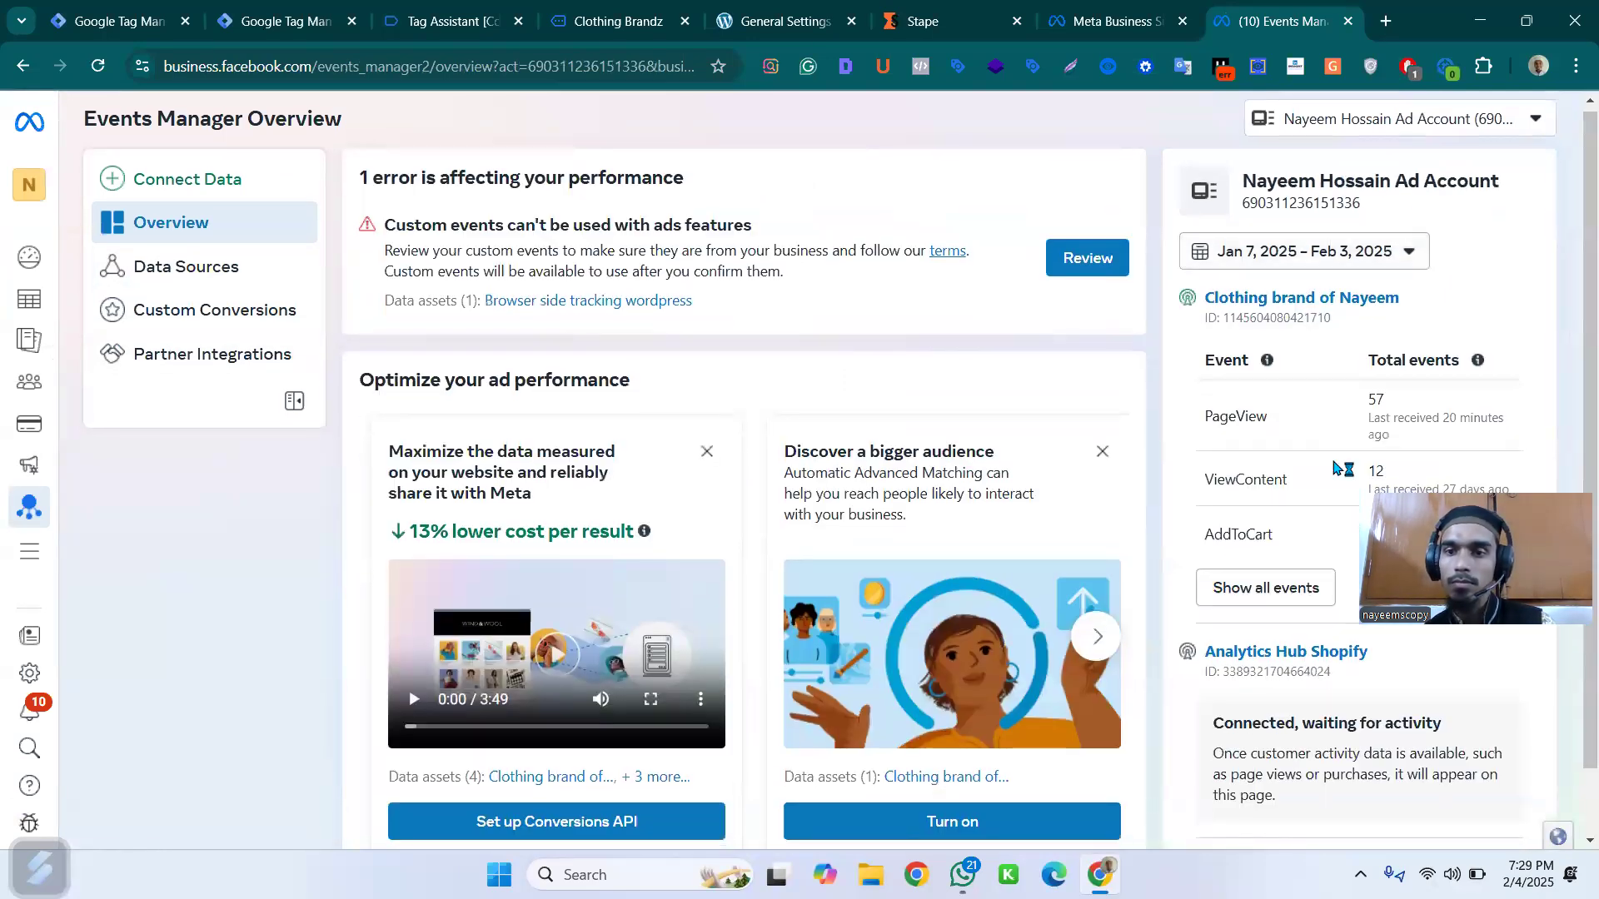
# - Review the full list of events received by the clothing brand dataset and close it
pyautogui.scroll(-1, 1299, 491)
pyautogui.click(1272, 510)
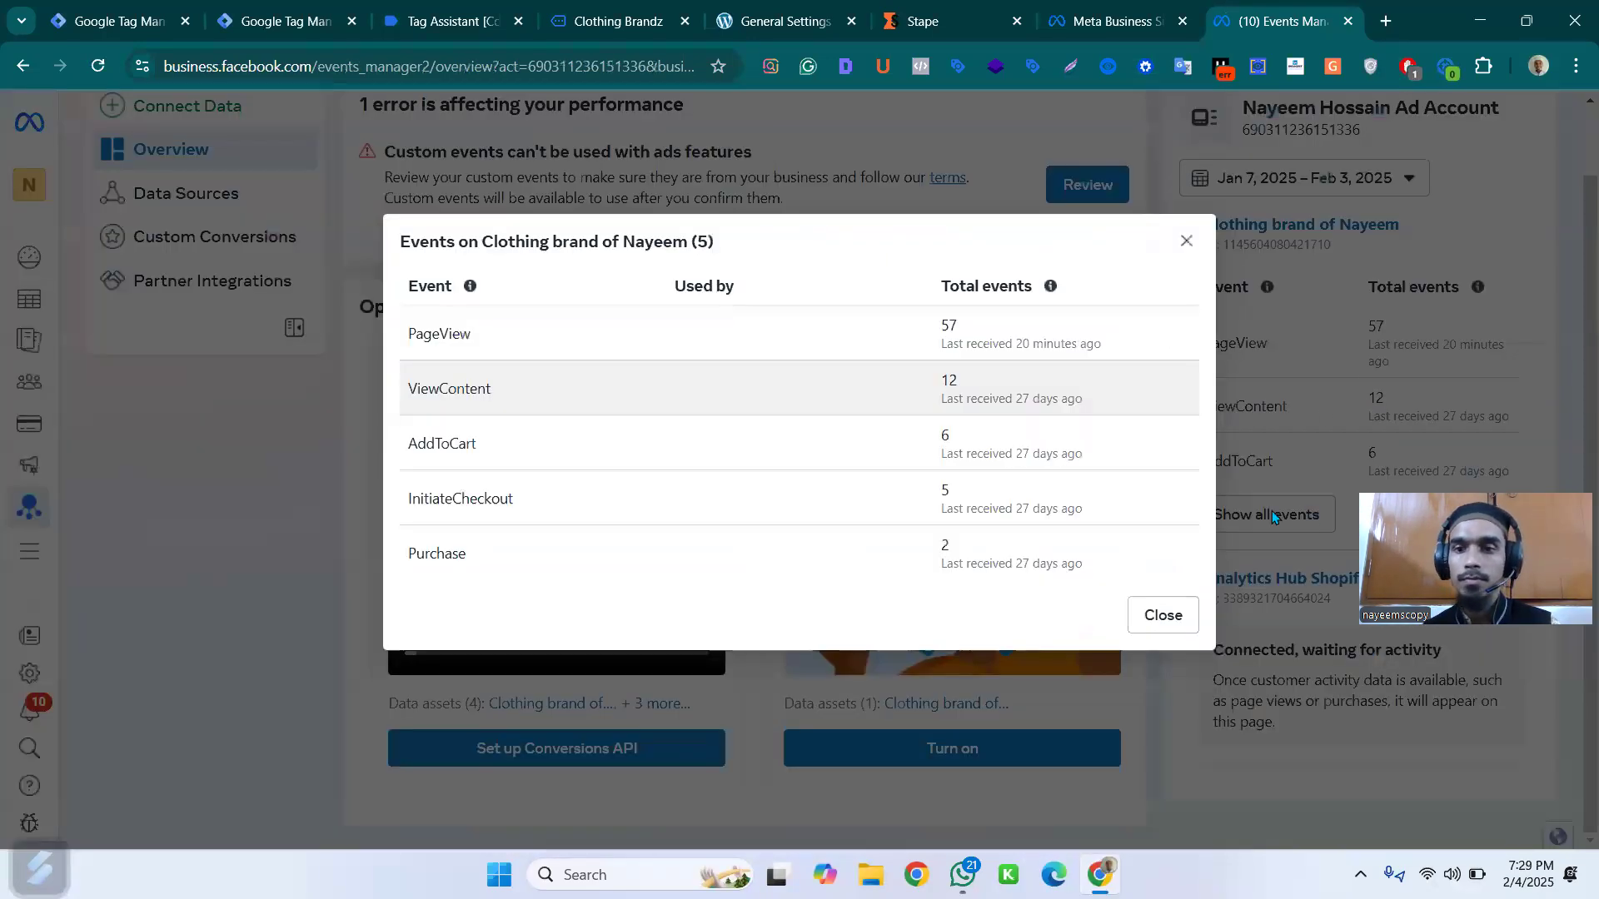
pyautogui.click(1156, 618)
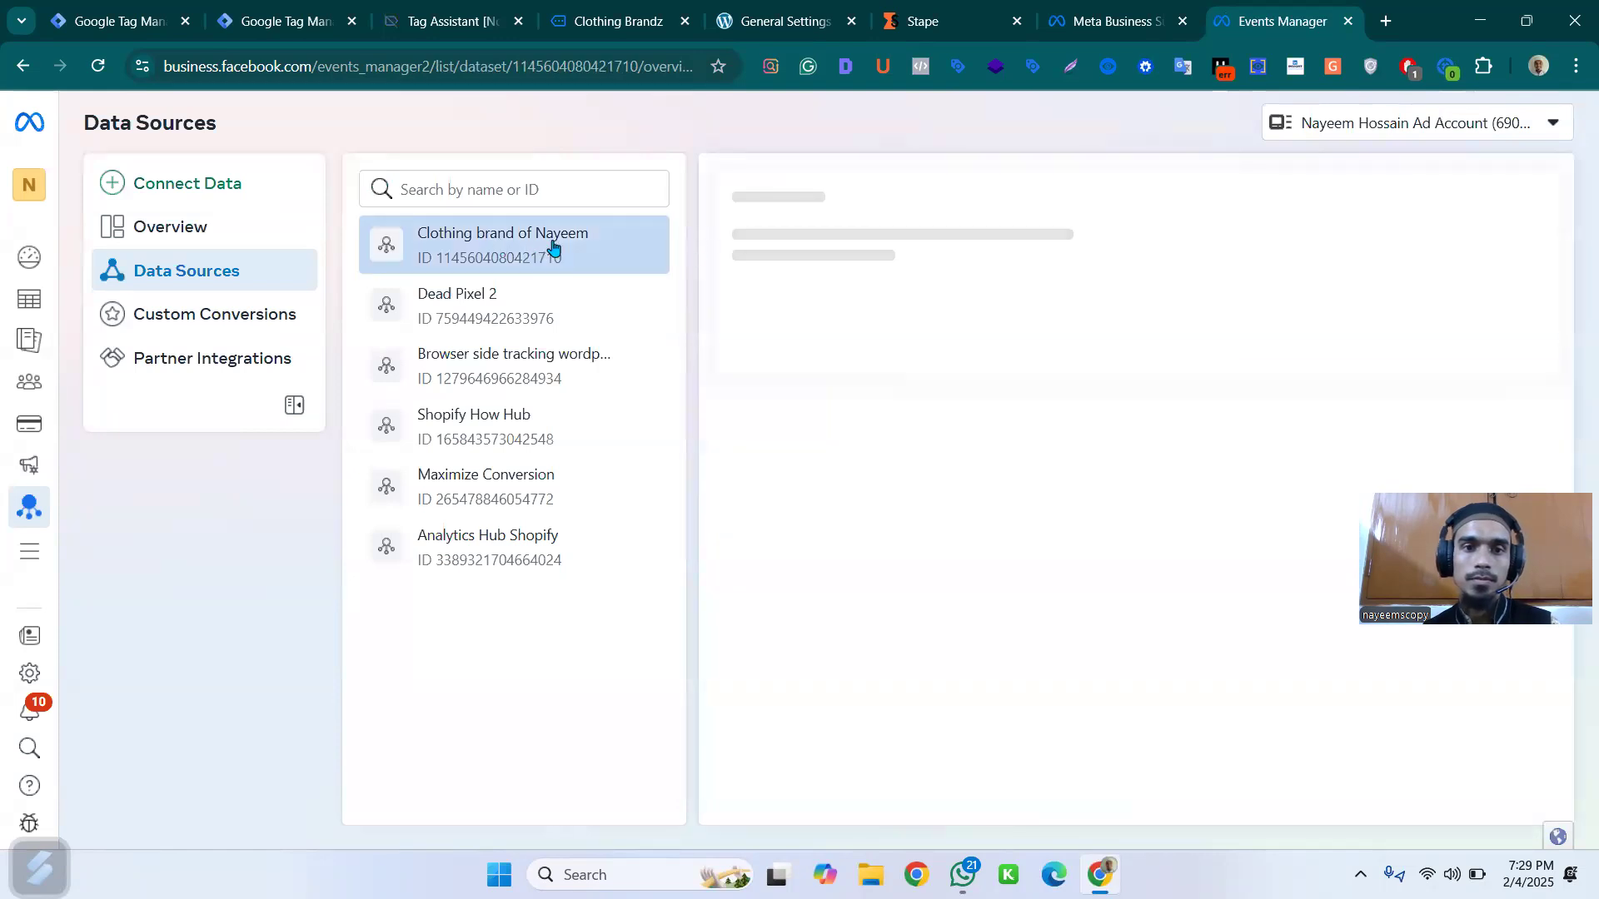
# - Copy the dataset ID from the clothing brand dataset's settings and paste it as the Conversions API tag's Pixel ID
pyautogui.click(862, 241)
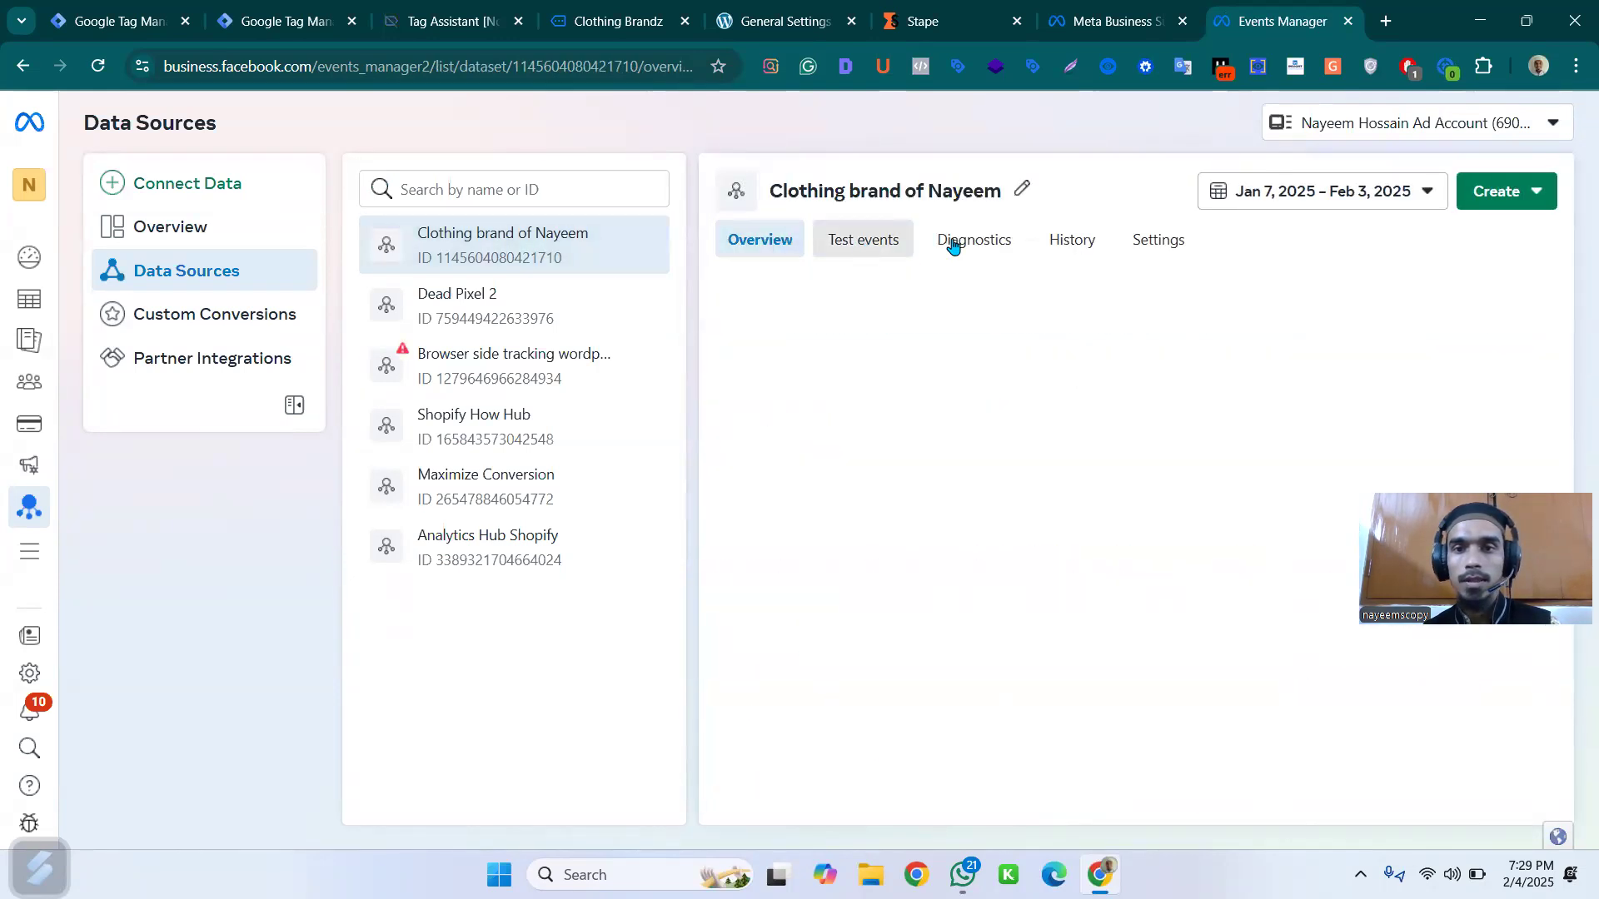
pyautogui.click(1165, 244)
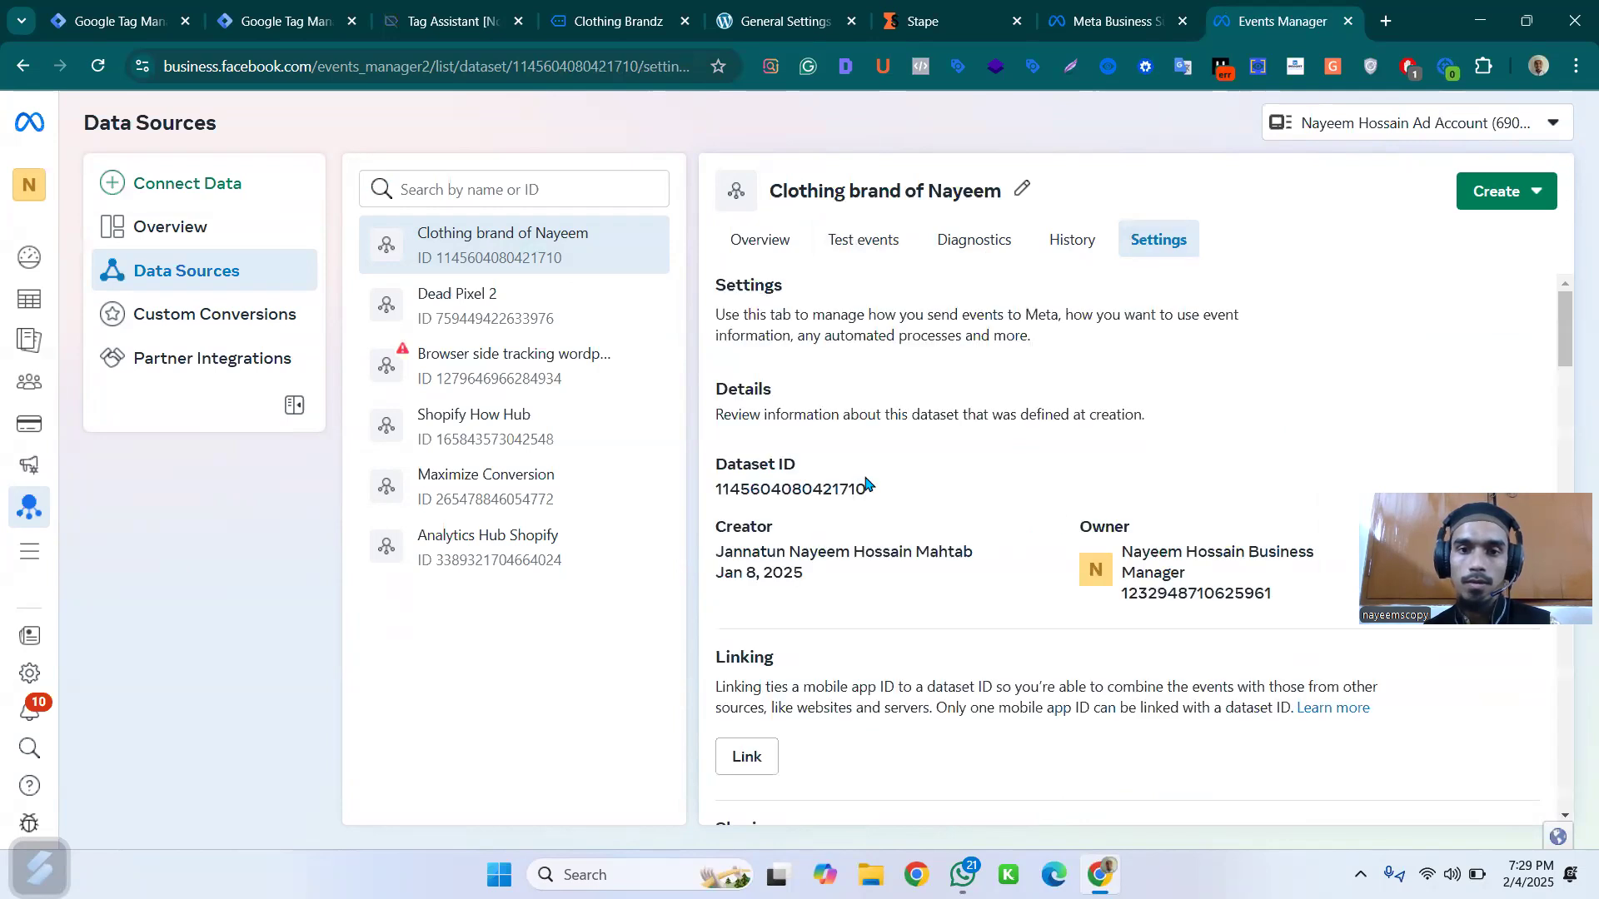
pyautogui.click(827, 491)
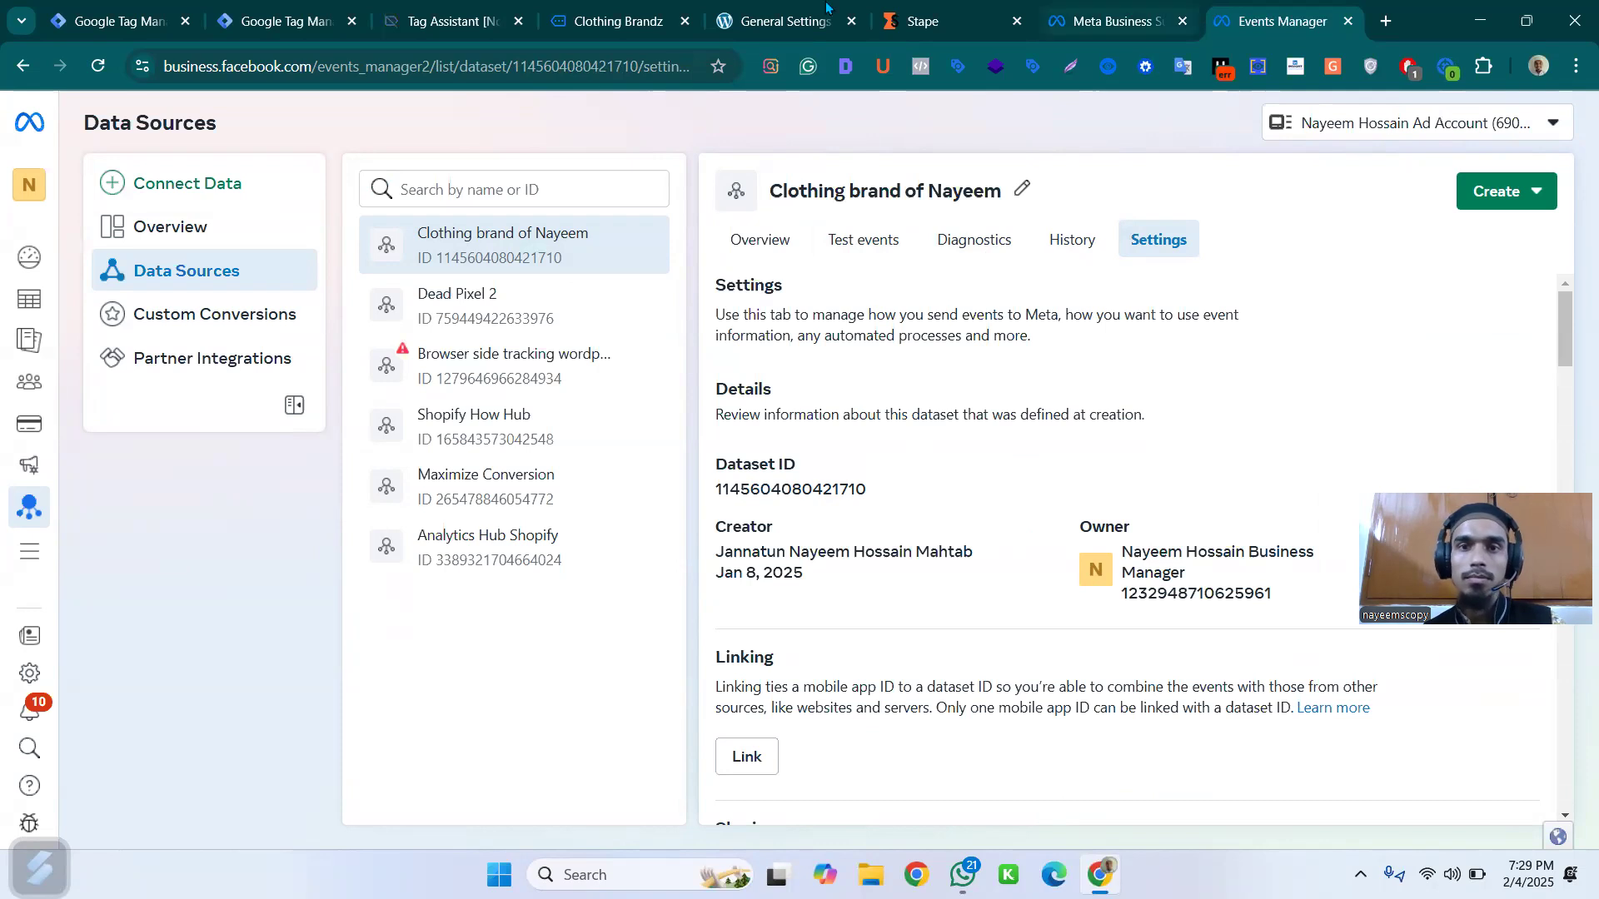
pyautogui.click(183, 35)
pyautogui.click(275, 21)
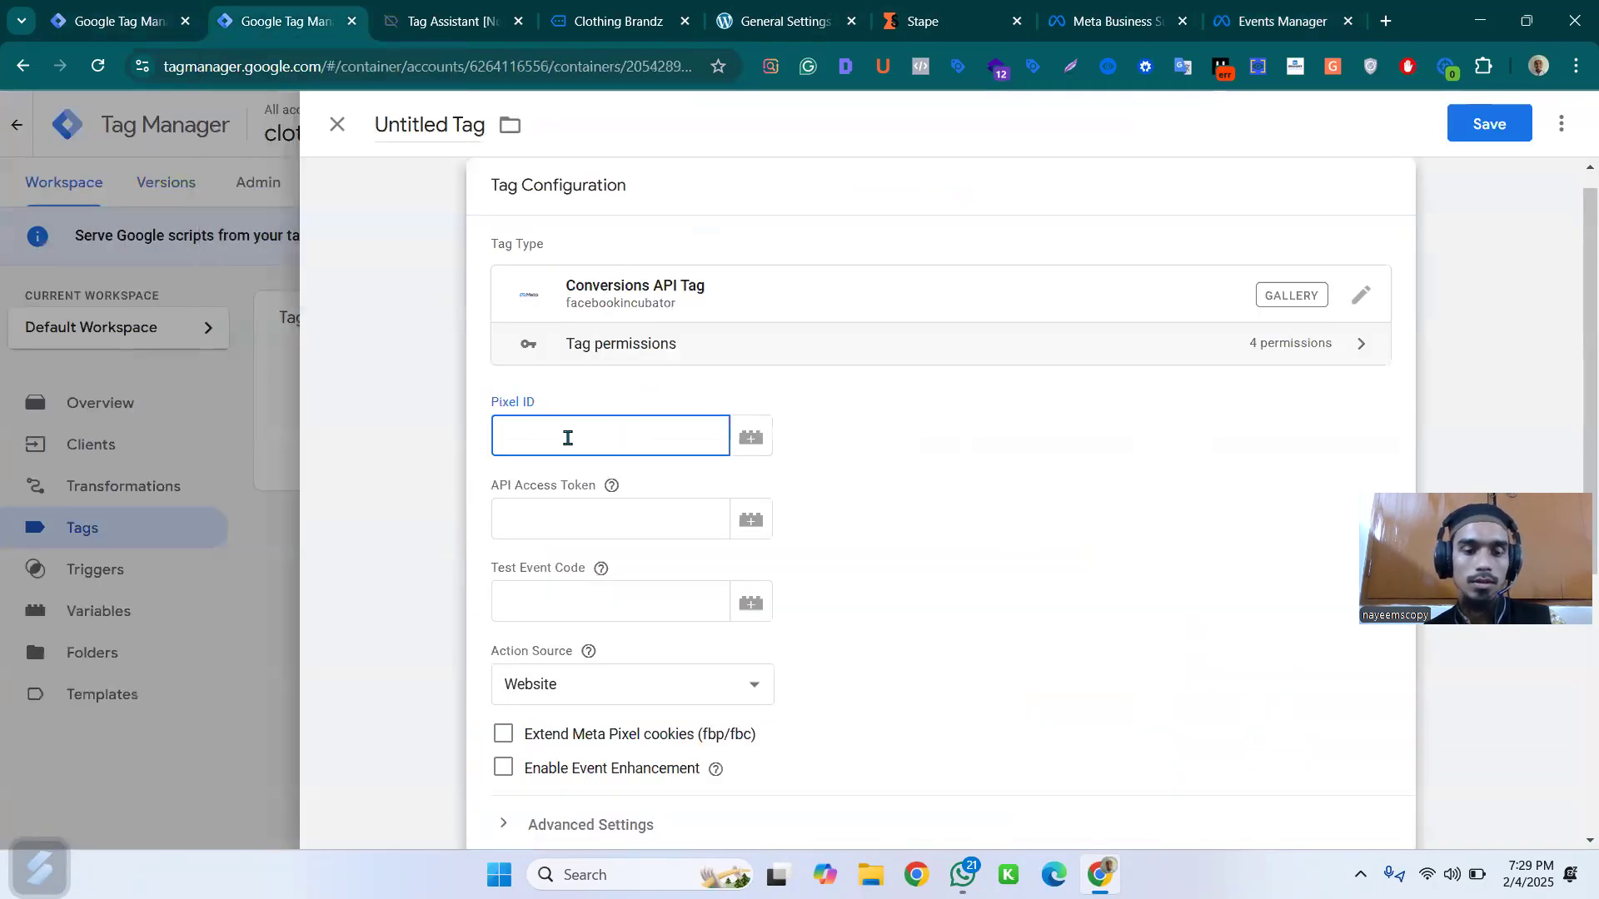
pyautogui.hotkey('ctrl', 'v')
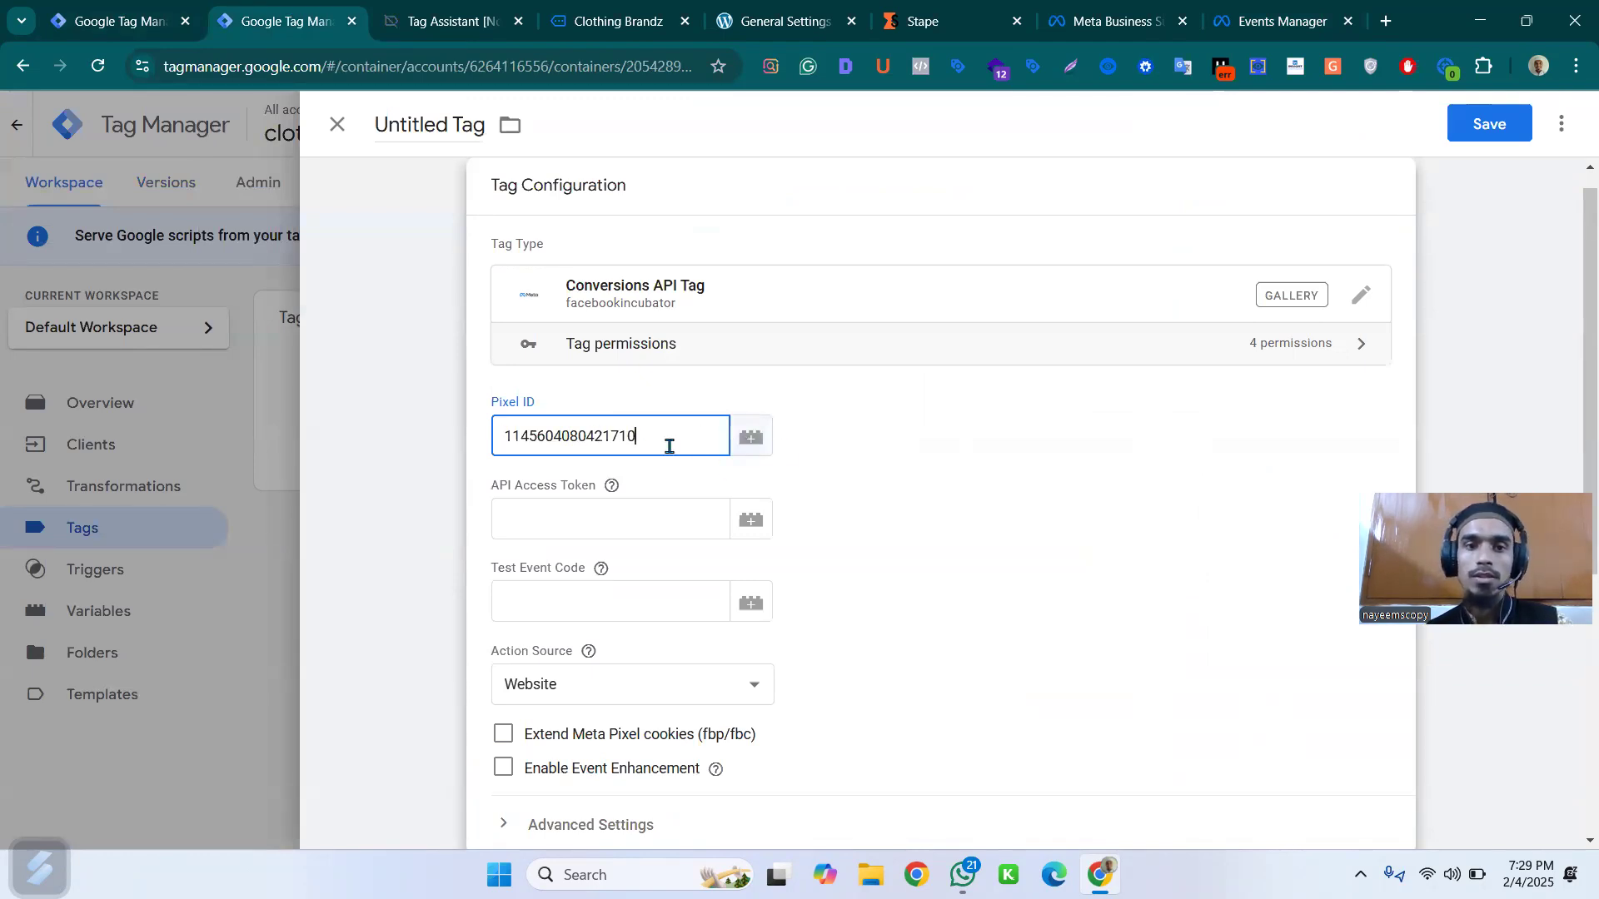
# - Return to the clothing brand dataset's settings in Events Manager and look through them for the API access token option
pyautogui.click(667, 511)
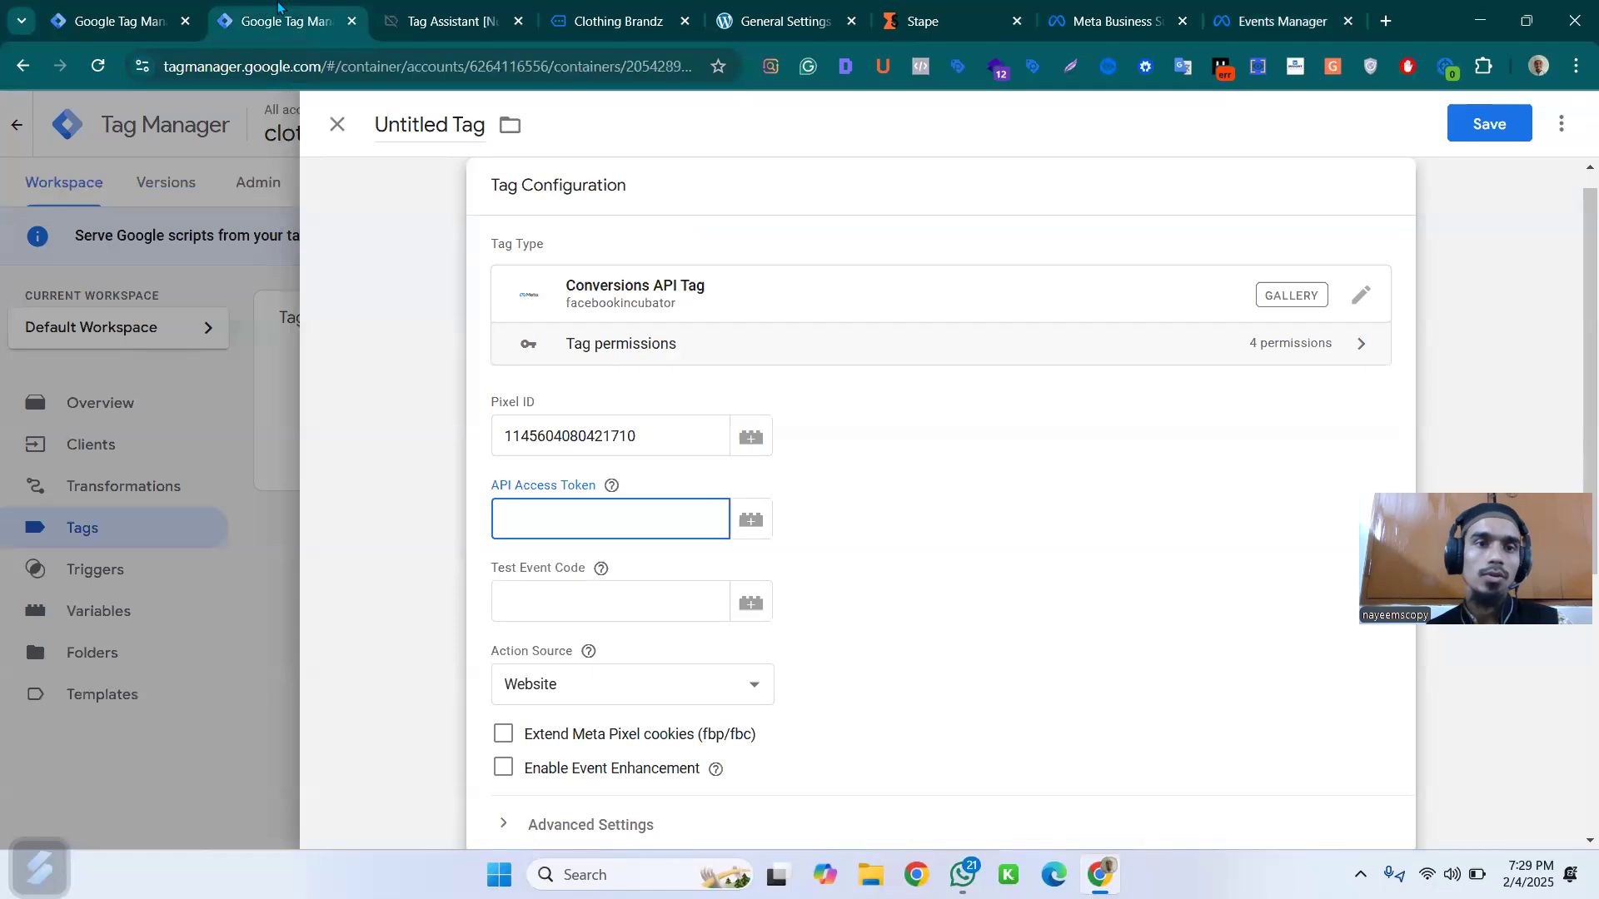
pyautogui.moveTo(125, 22)
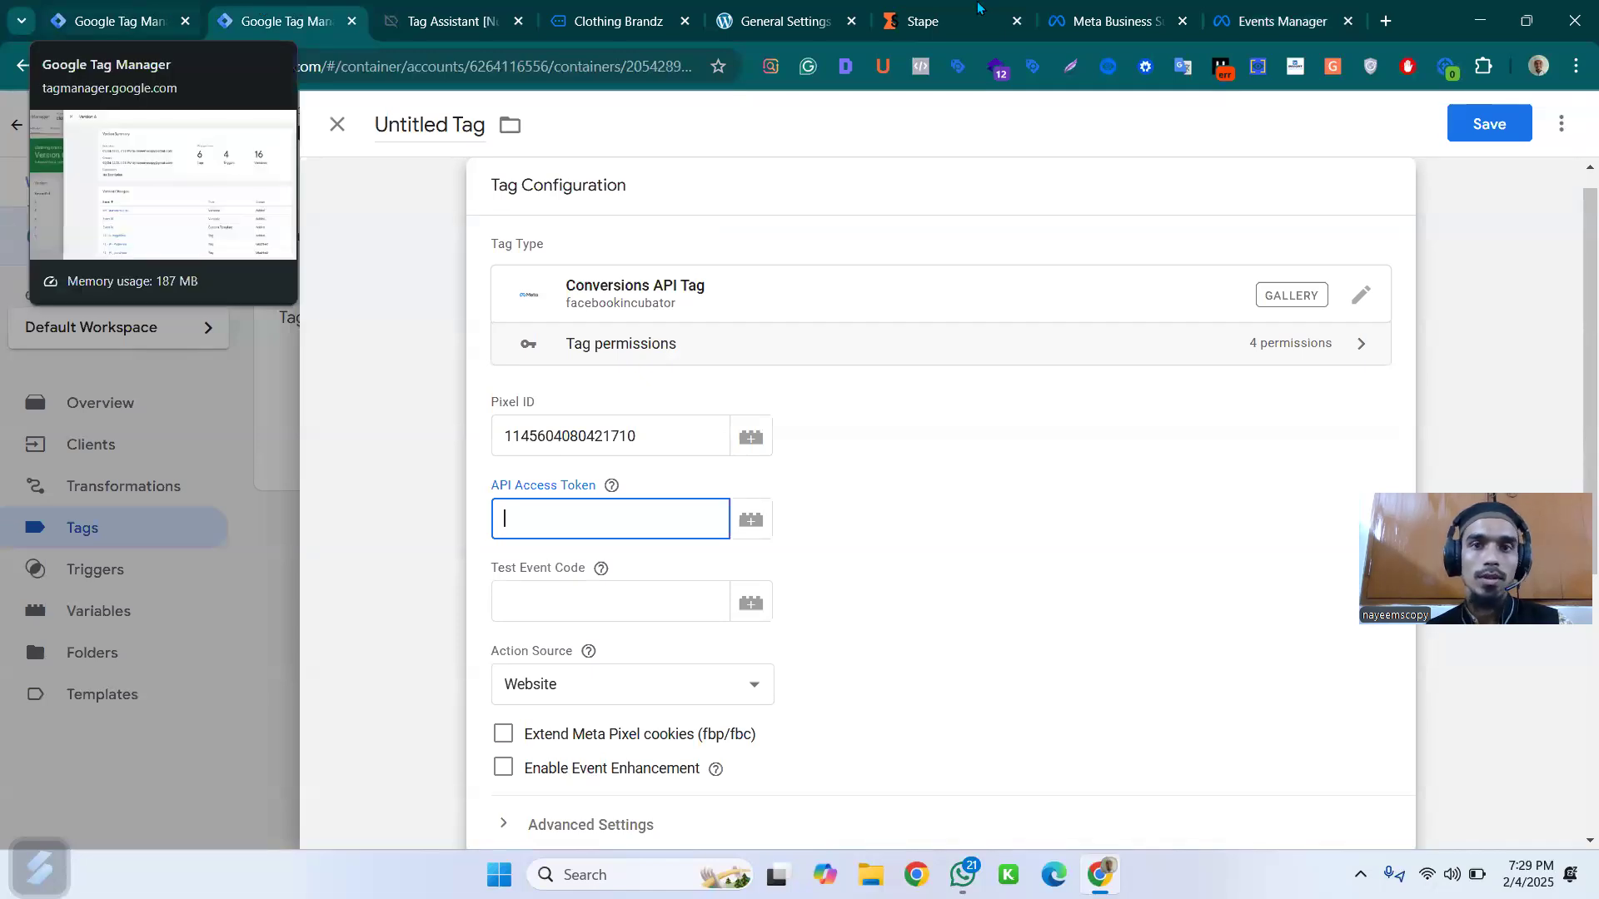
pyautogui.click(1275, 20)
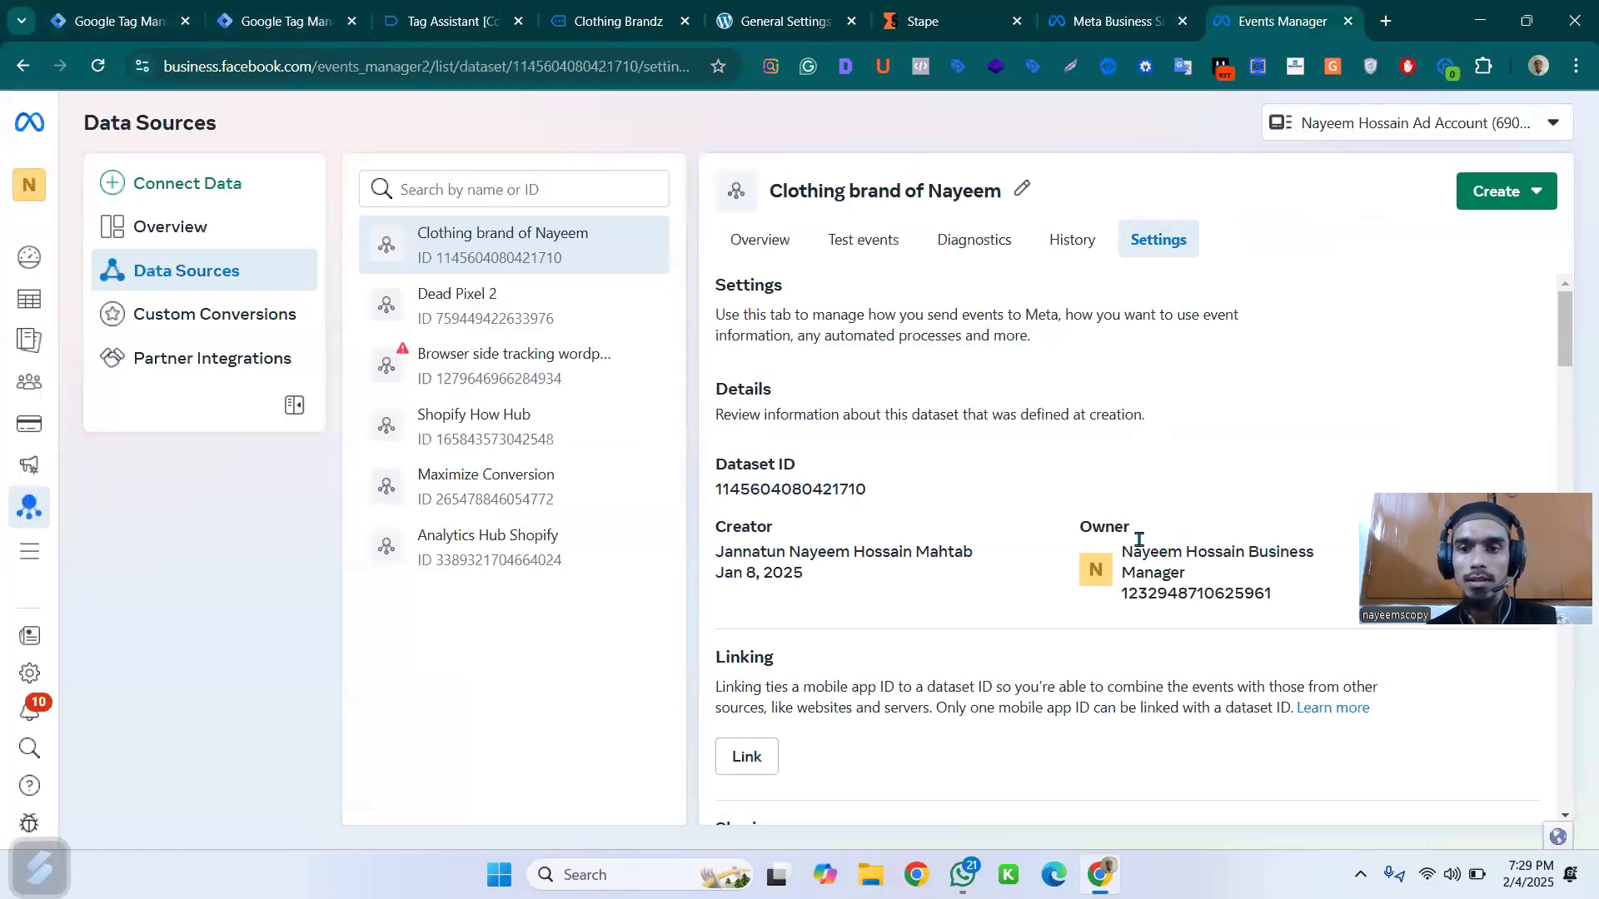
pyautogui.scroll(-9, 931, 417)
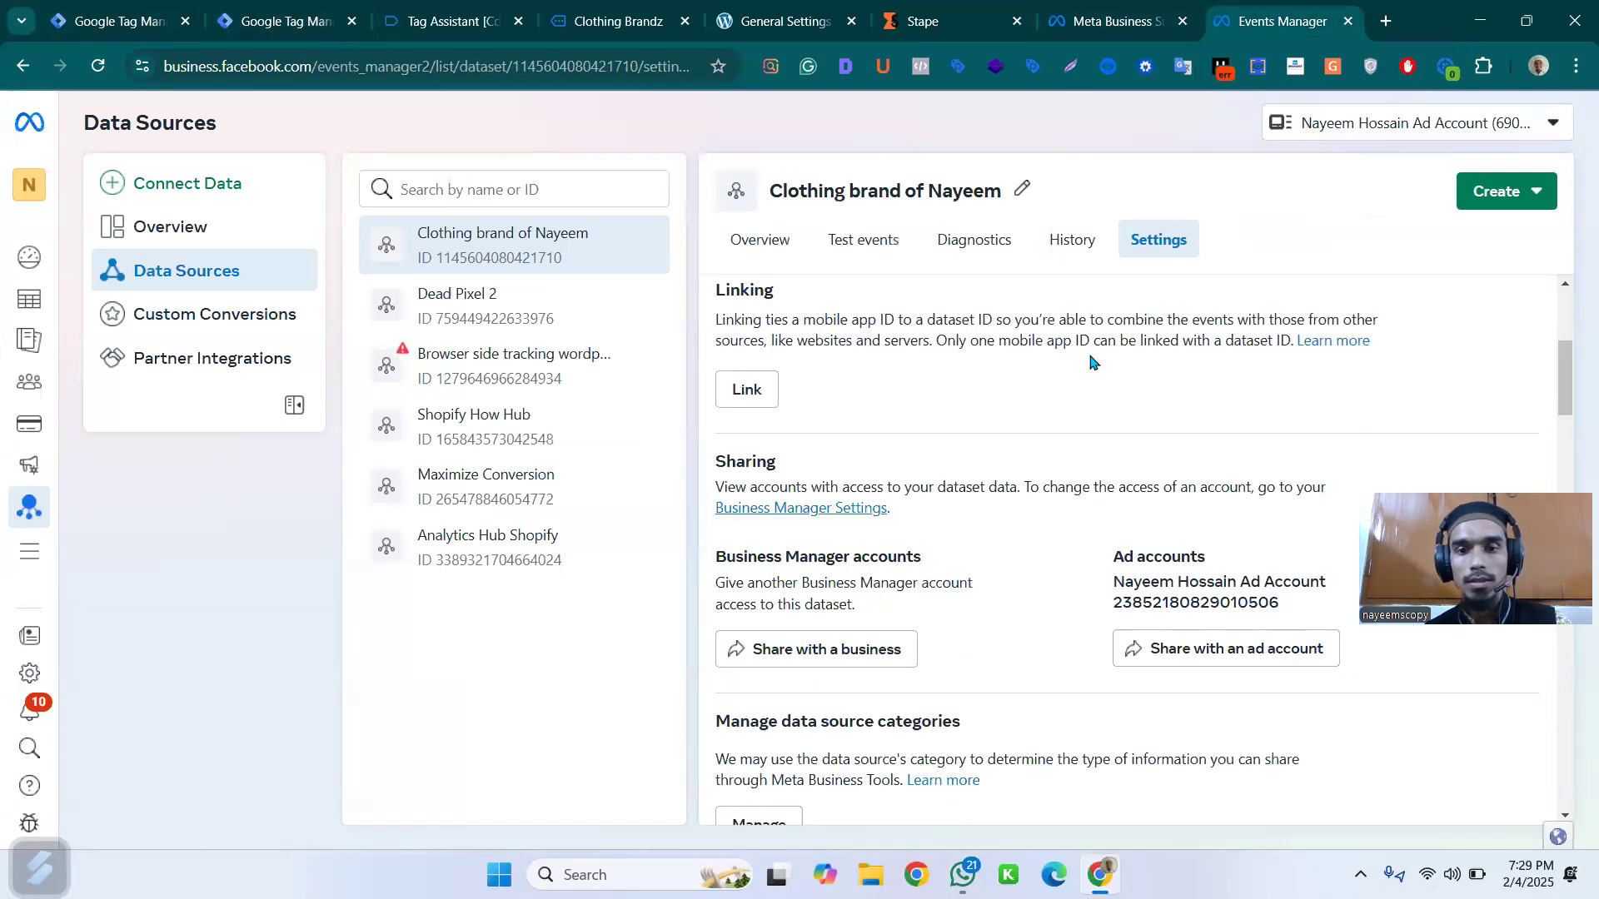
pyautogui.scroll(-3, 838, 577)
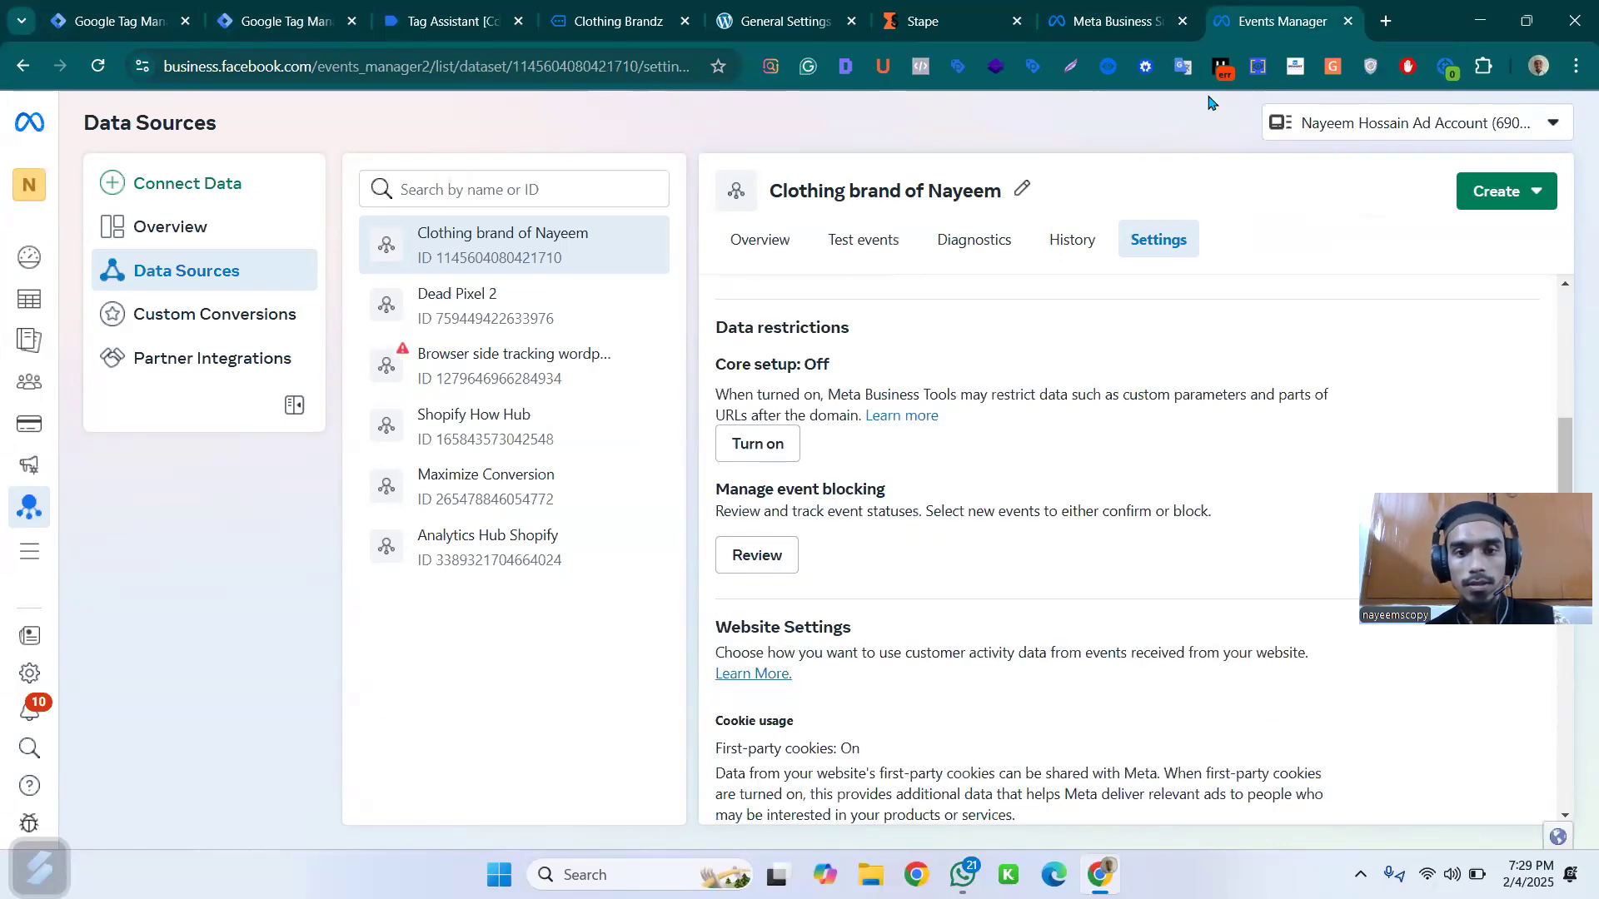
pyautogui.scroll(-5, 949, 512)
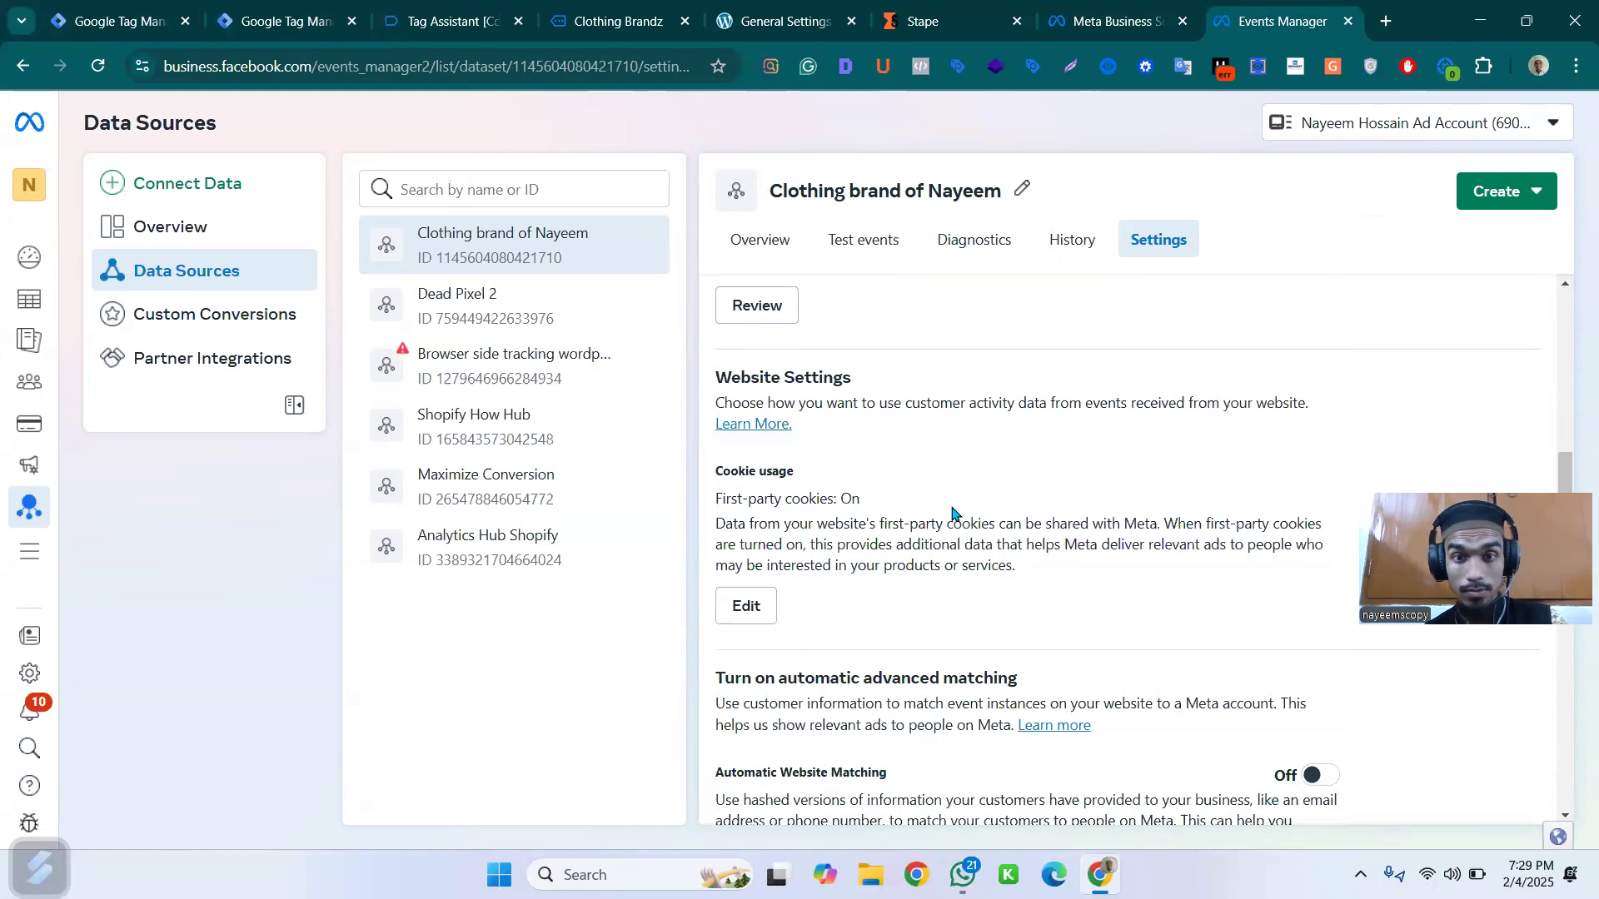
pyautogui.scroll(-3, 1012, 525)
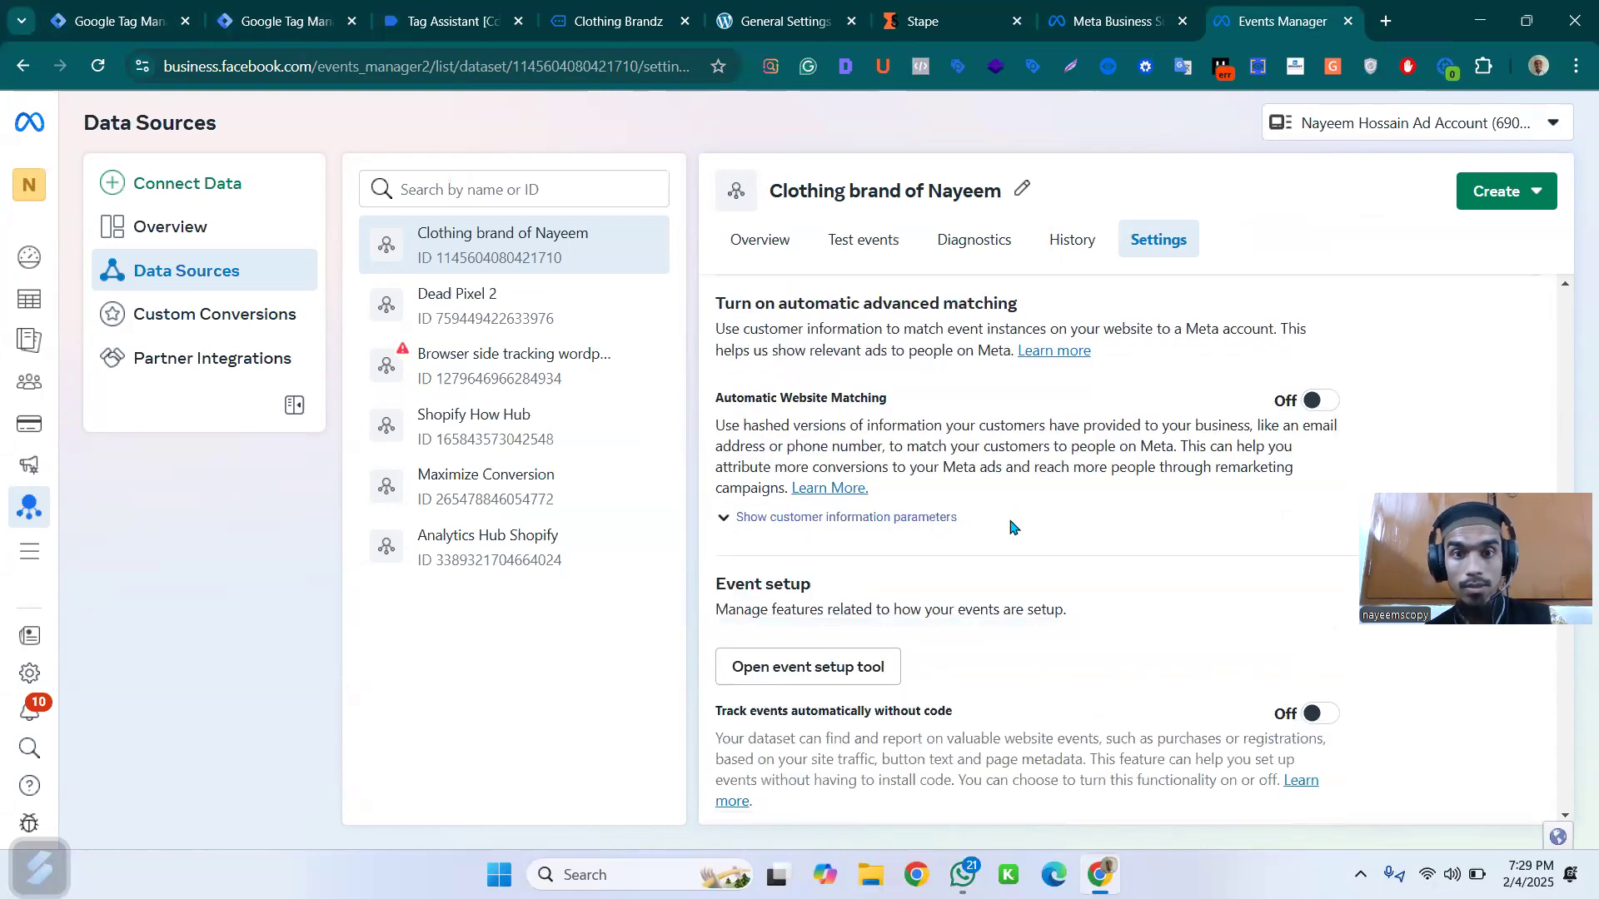
pyautogui.scroll(1, 1016, 520)
# - Find "token" on the dataset settings page and generate an access token for the Conversions API direct integration
pyautogui.hotkey('ctrl', 'f')
pyautogui.write('a')
pyautogui.press('BackSpace')
pyautogui.write('toe')
pyautogui.press('BackSpace')
pyautogui.write('ken')
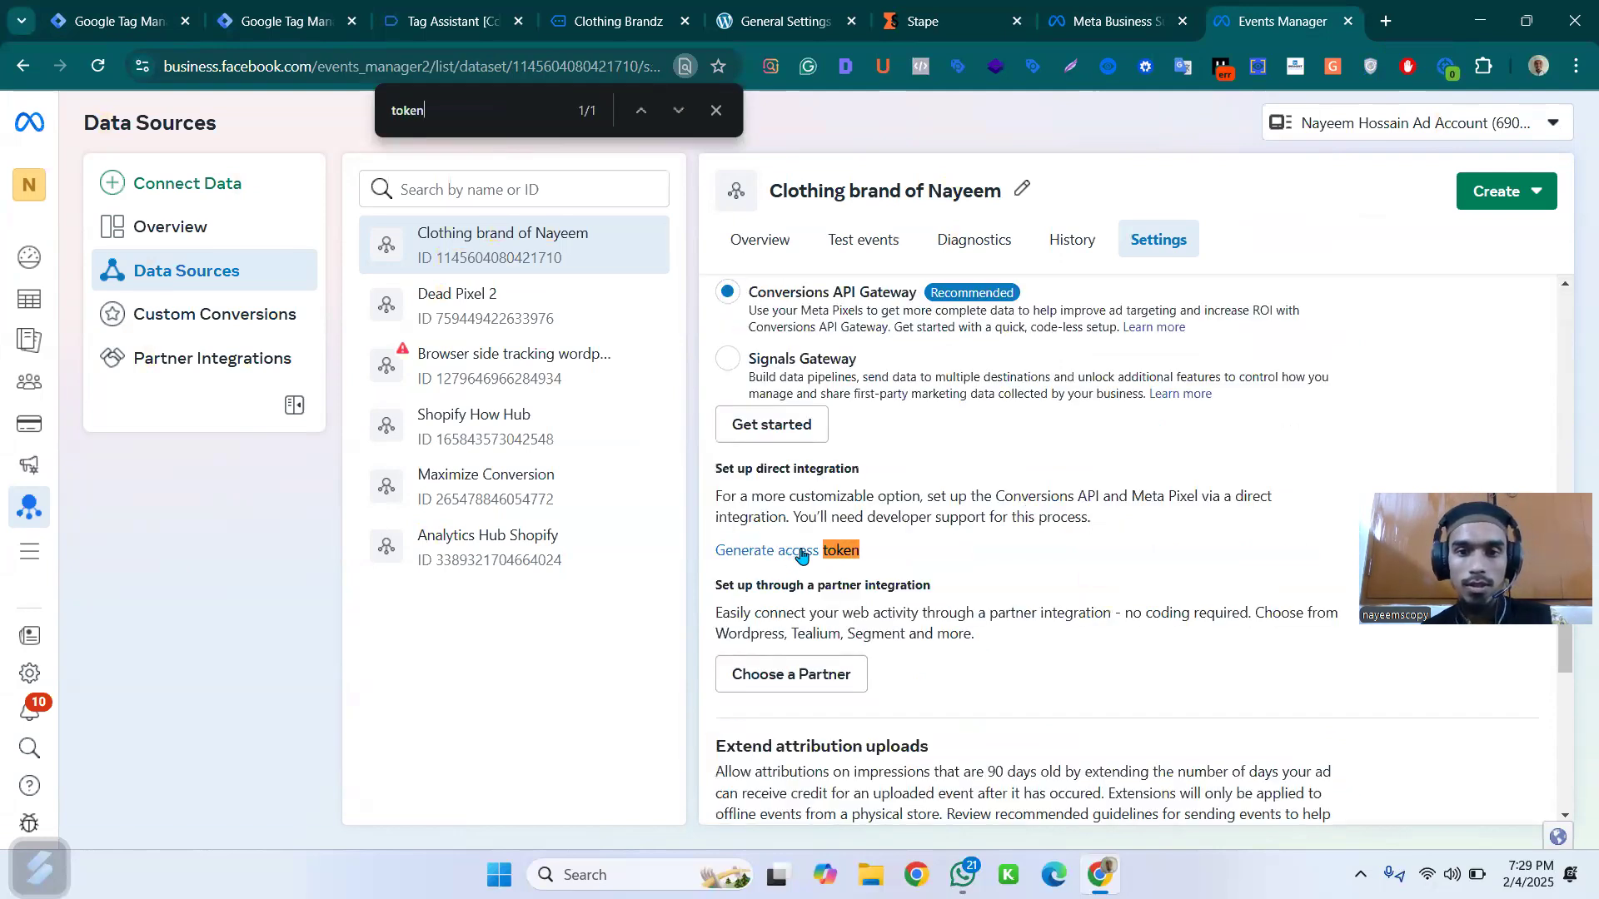
pyautogui.click(801, 553)
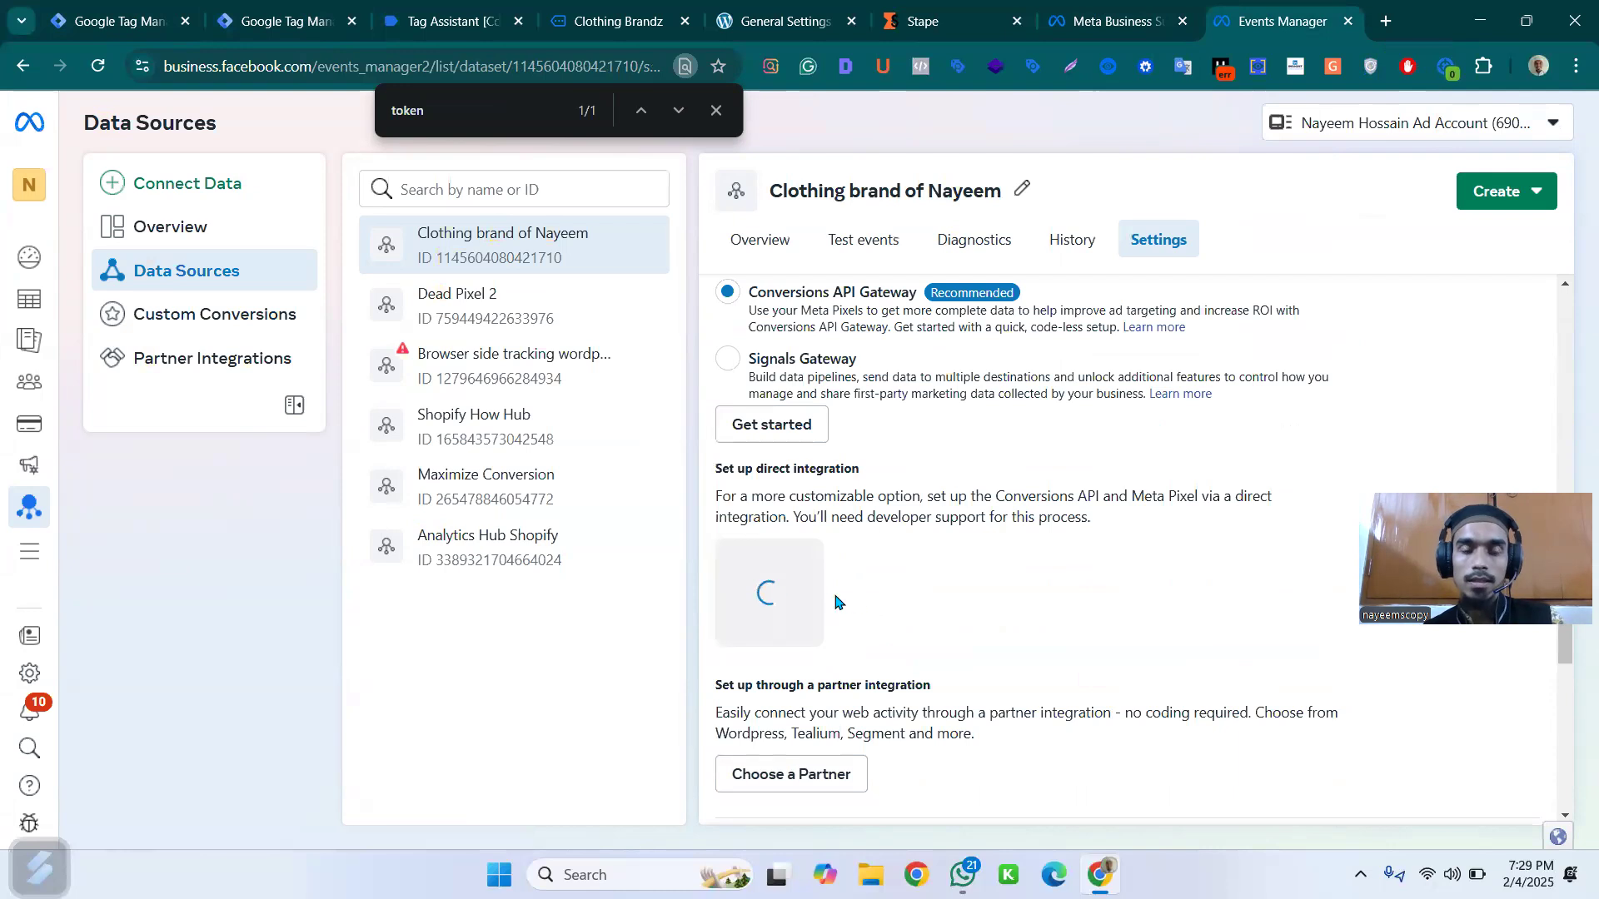
# - Copy the generated access token from the dataset settings and paste it as the Conversions API tag's API Access Token
pyautogui.click(891, 653)
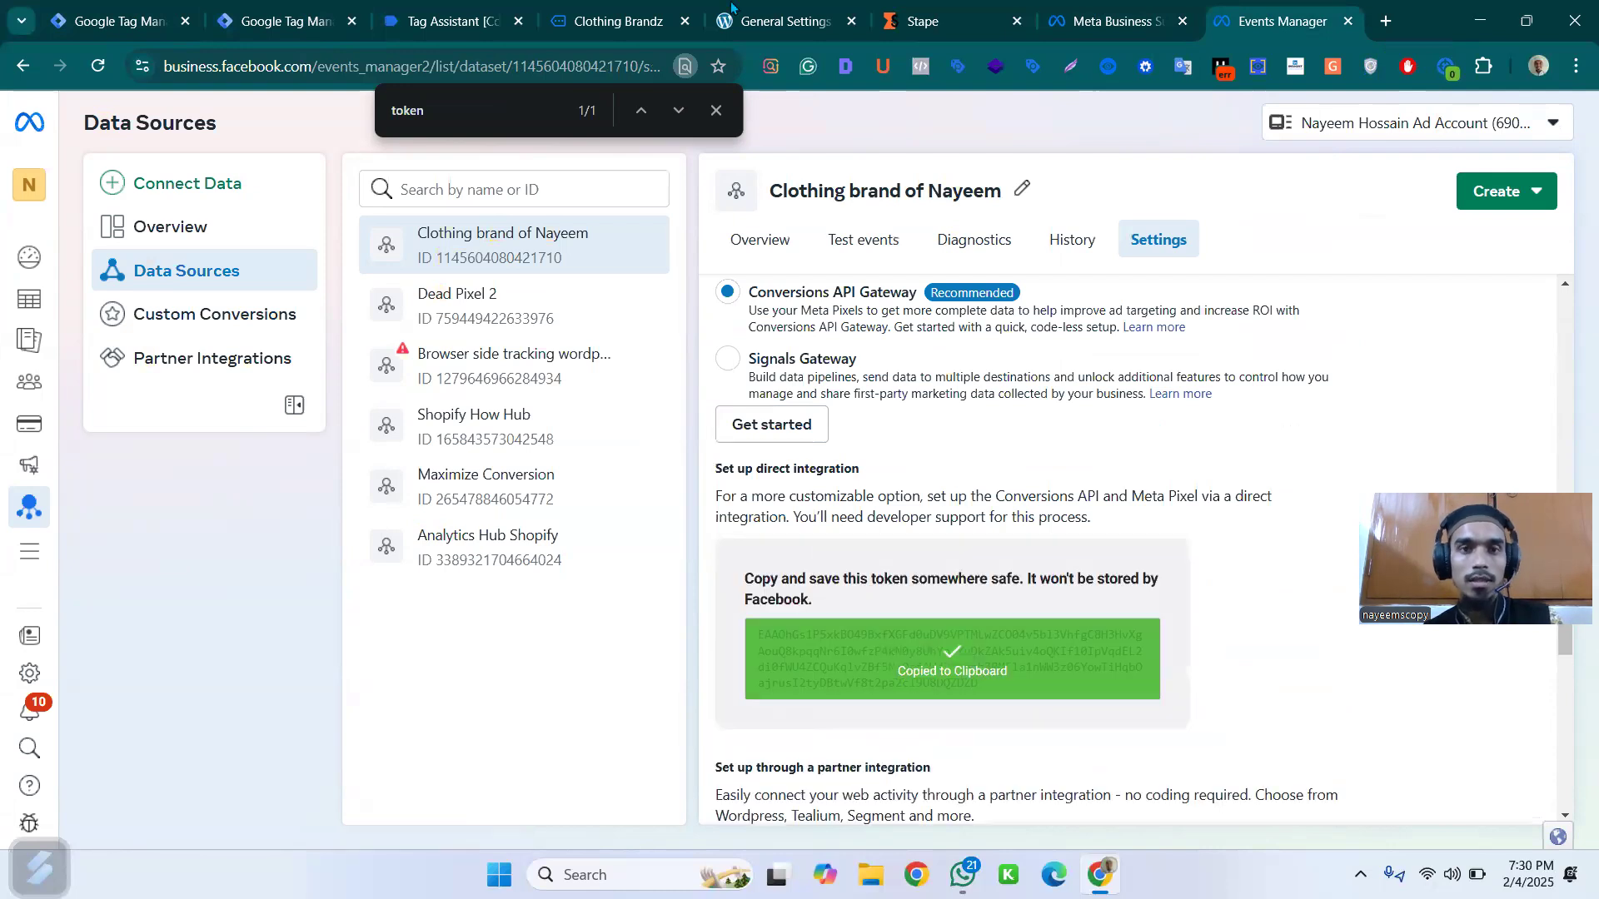
pyautogui.click(317, 15)
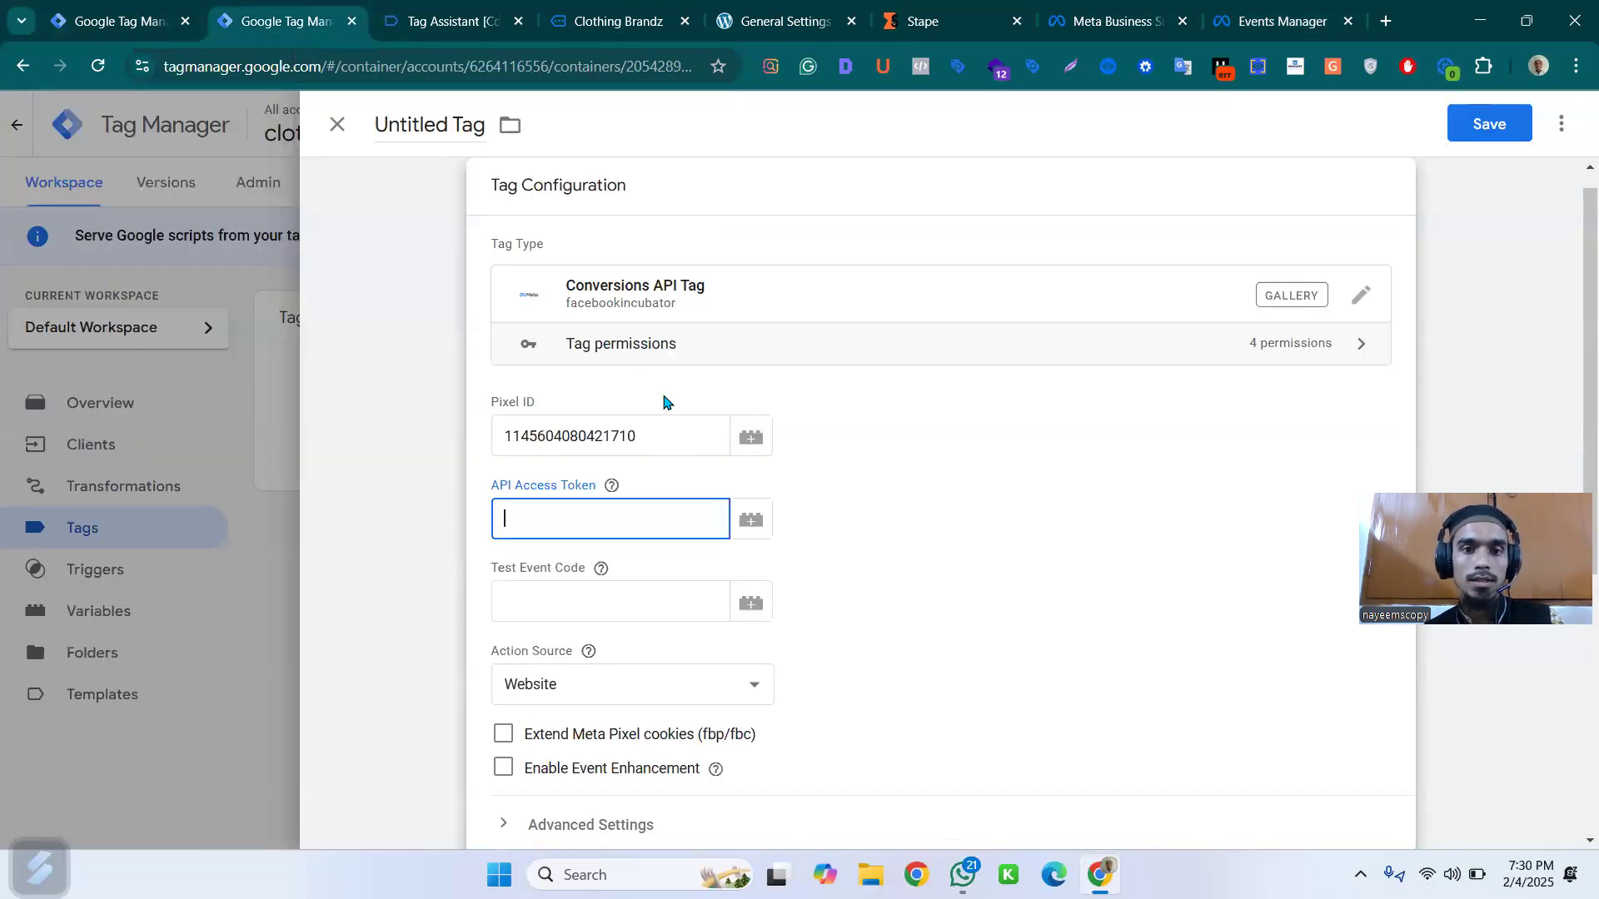
pyautogui.hotkey('ctrl', 'v')
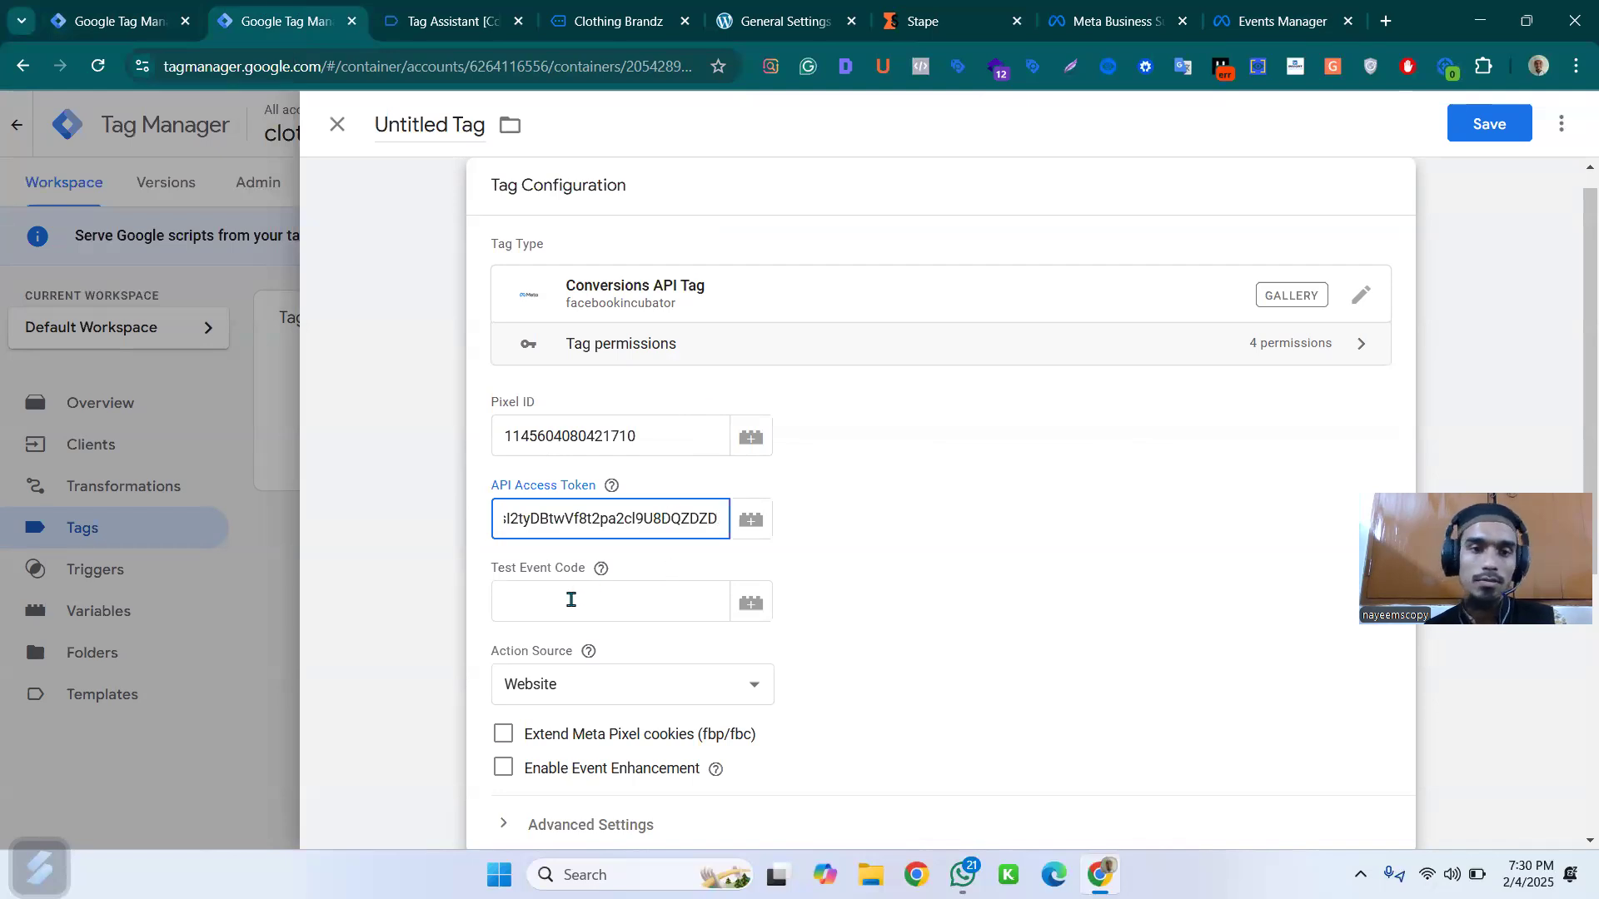
pyautogui.press('Tab')
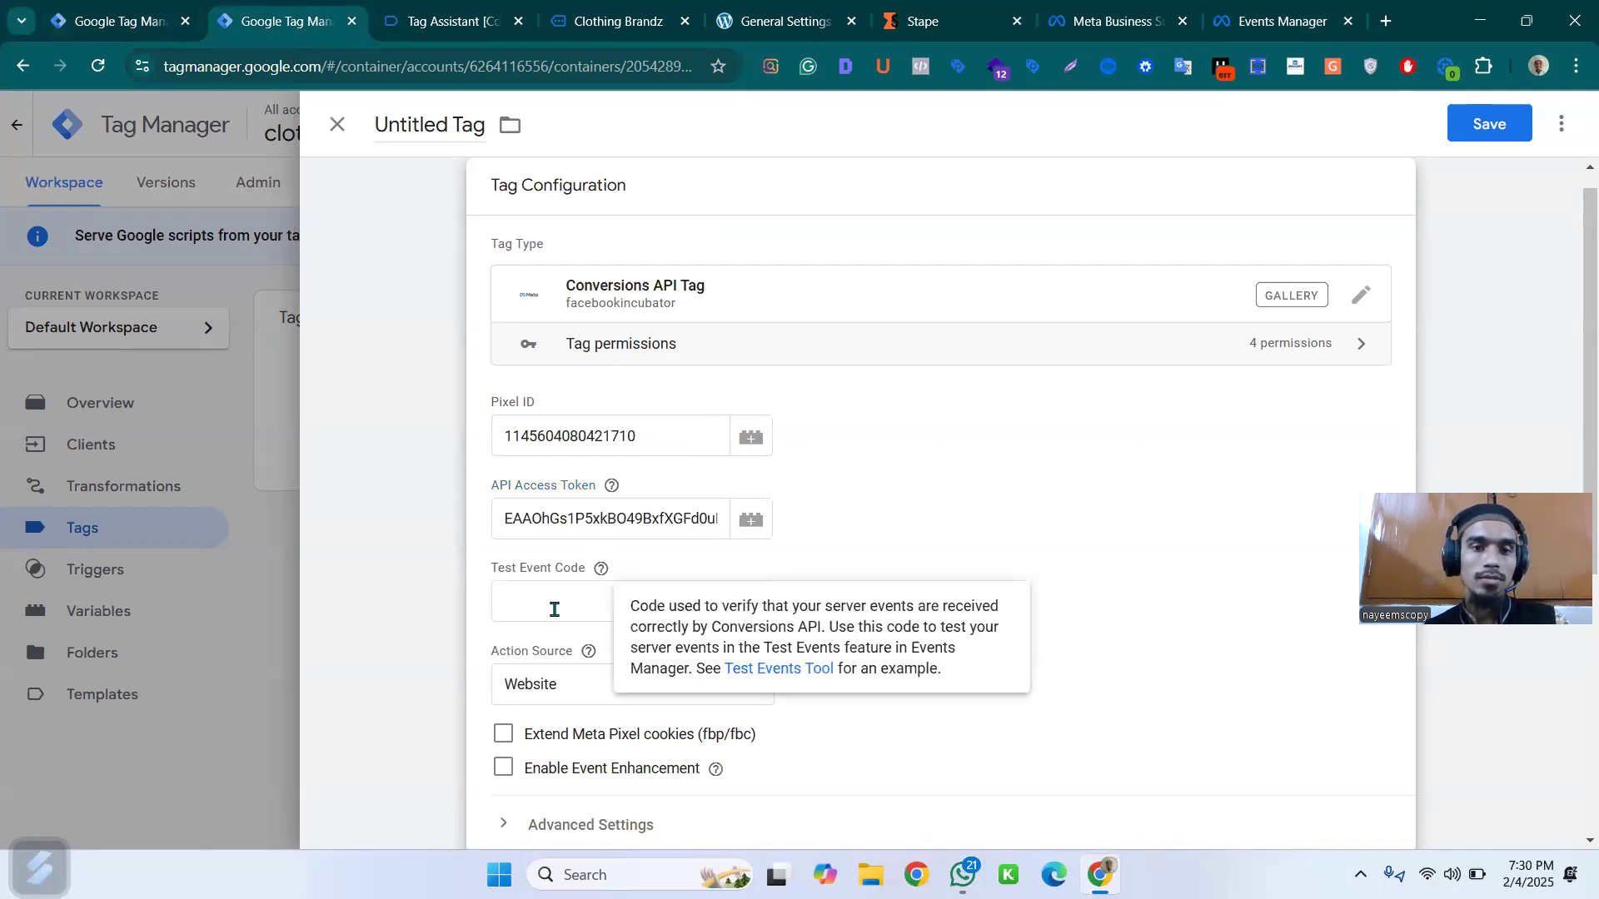
# - Look through the clothing brand dataset's settings in Events Manager for the test event code
pyautogui.click(147, 10)
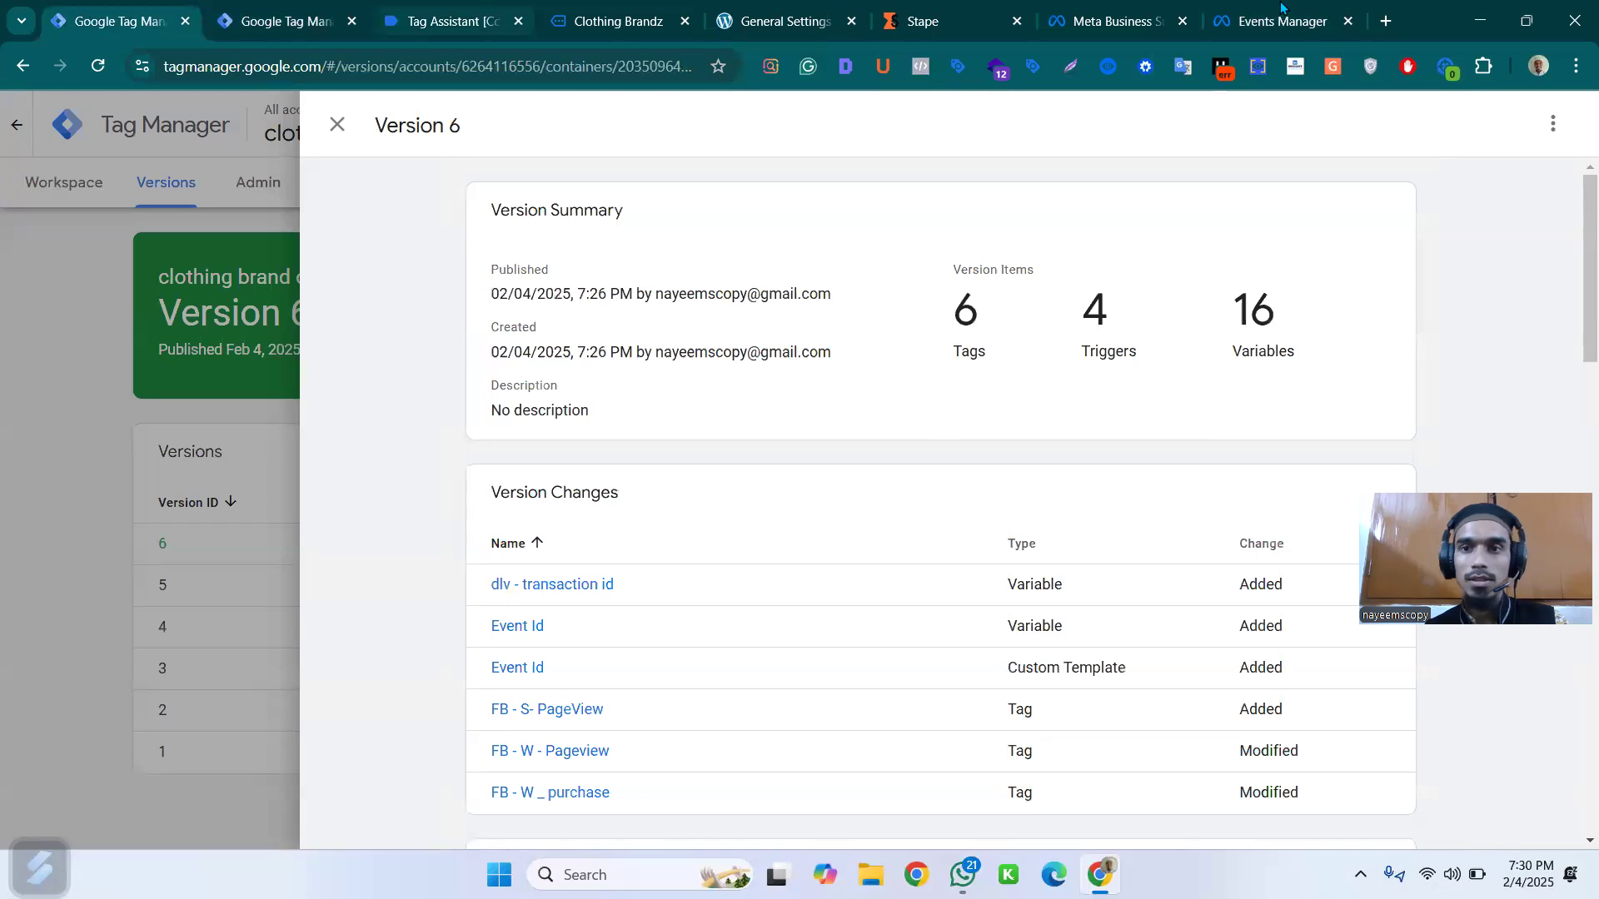
pyautogui.click(1286, 12)
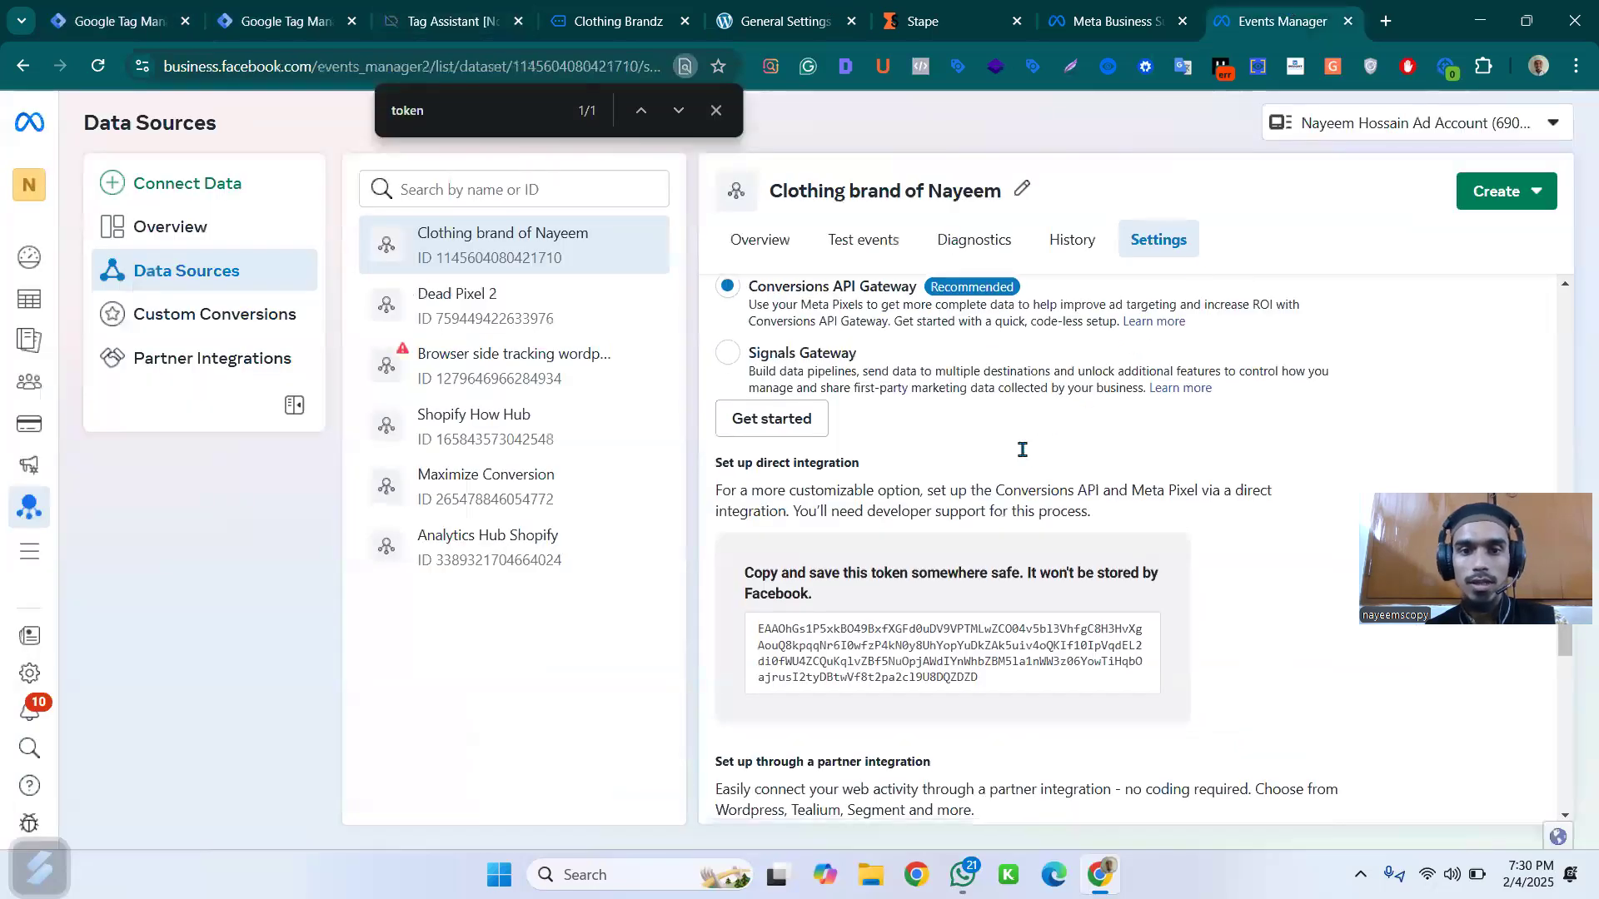
pyautogui.scroll(-2, 848, 666)
pyautogui.scroll(-3, 991, 598)
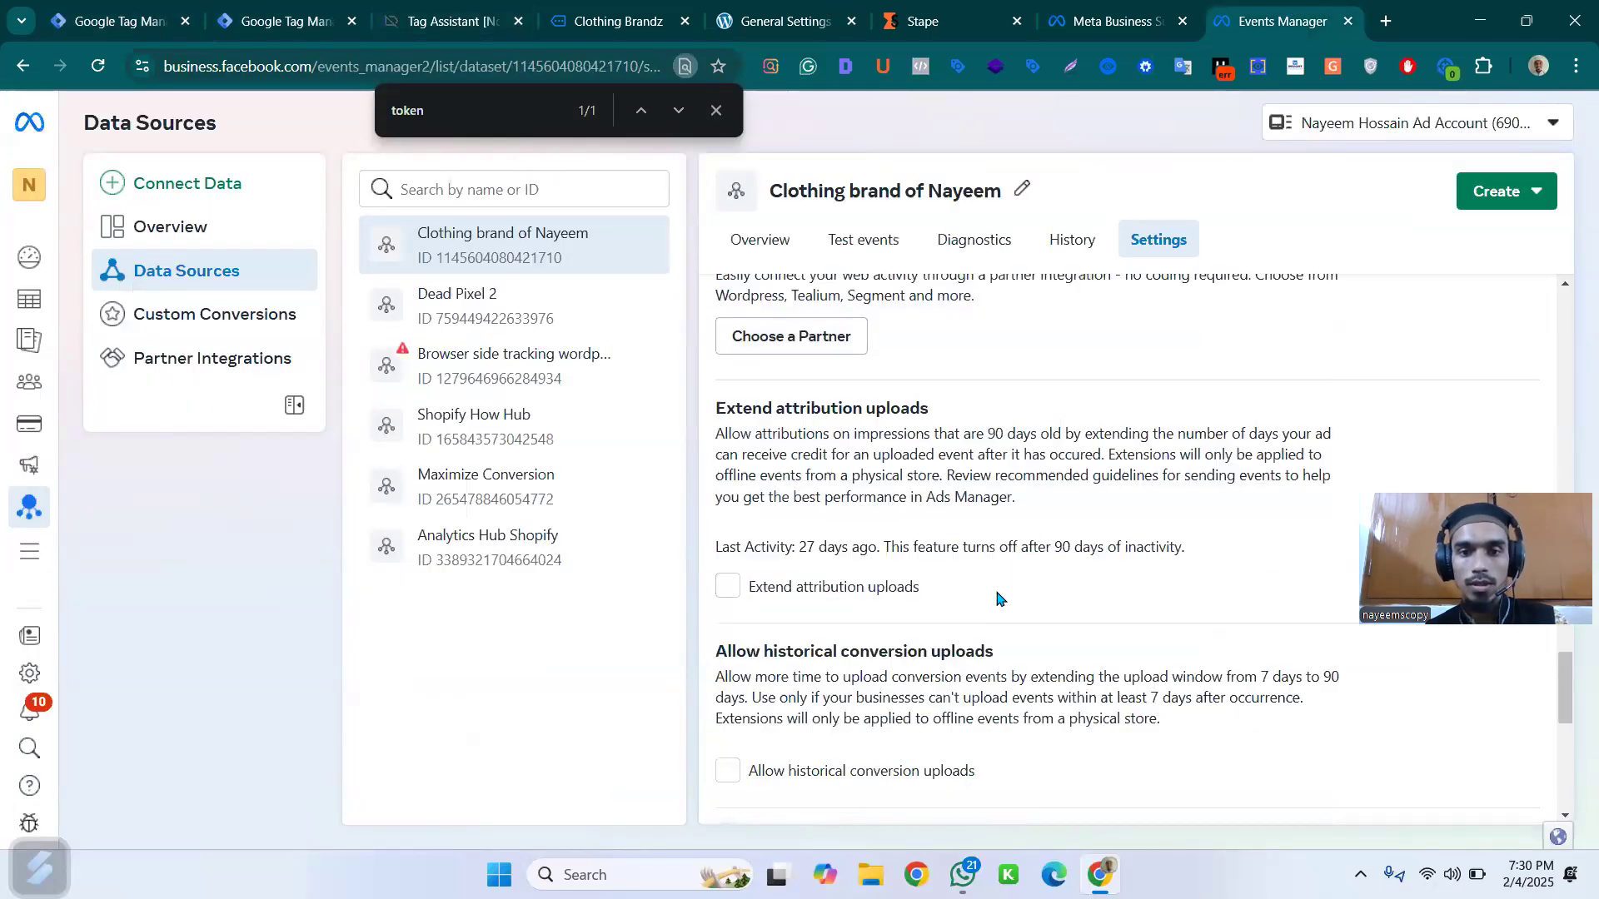
pyautogui.scroll(-2, 1024, 583)
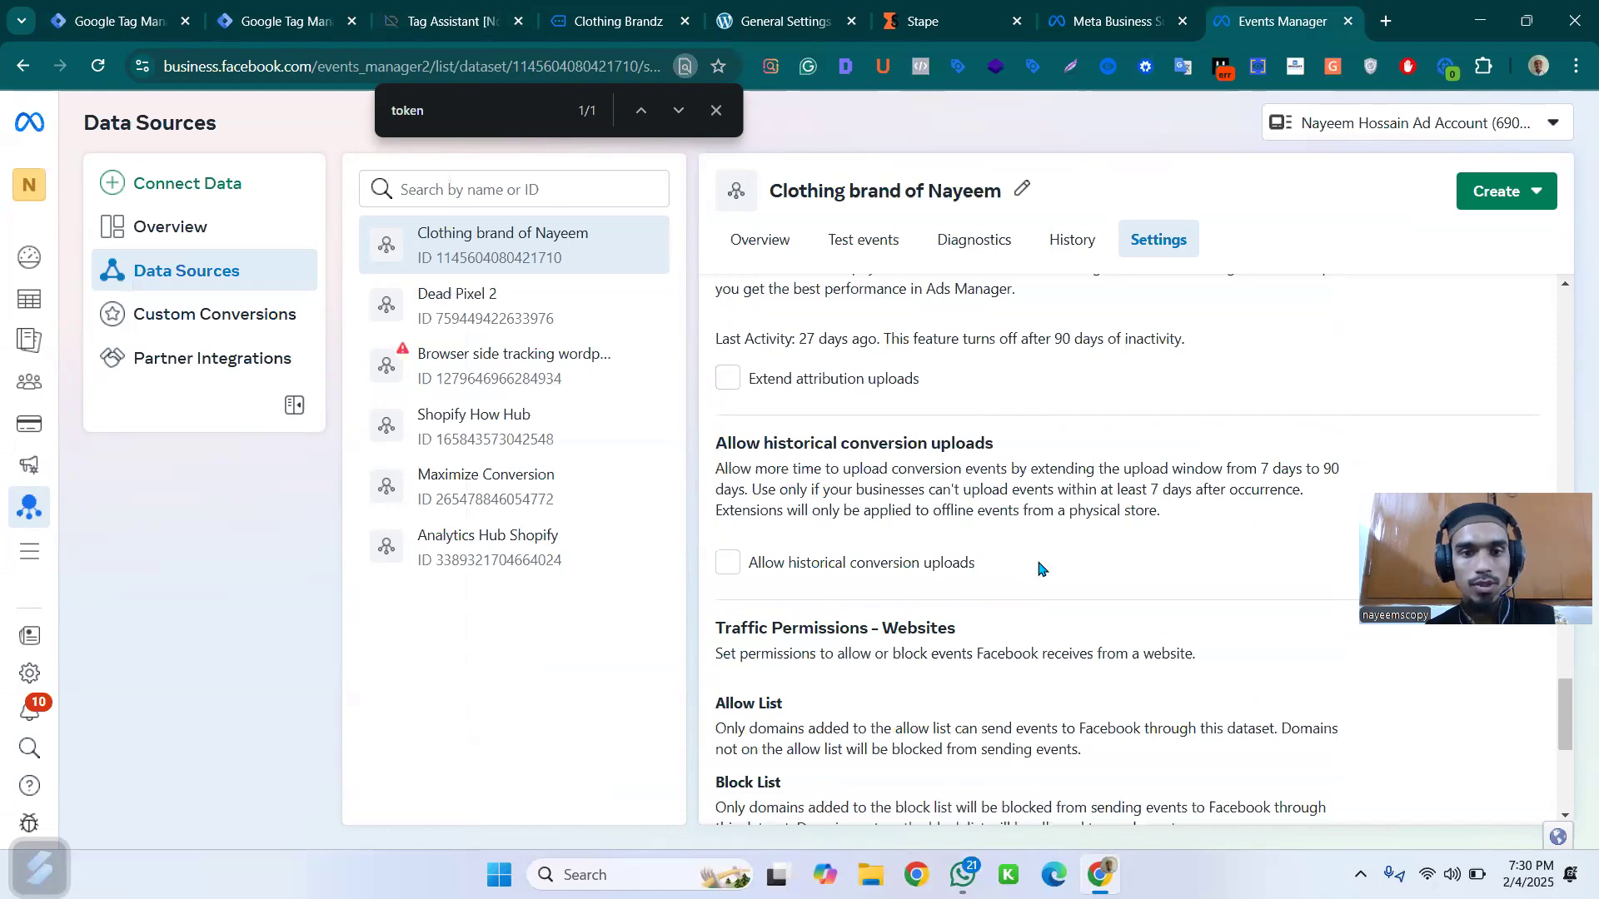
pyautogui.scroll(-4, 1040, 569)
pyautogui.scroll(3, 1124, 450)
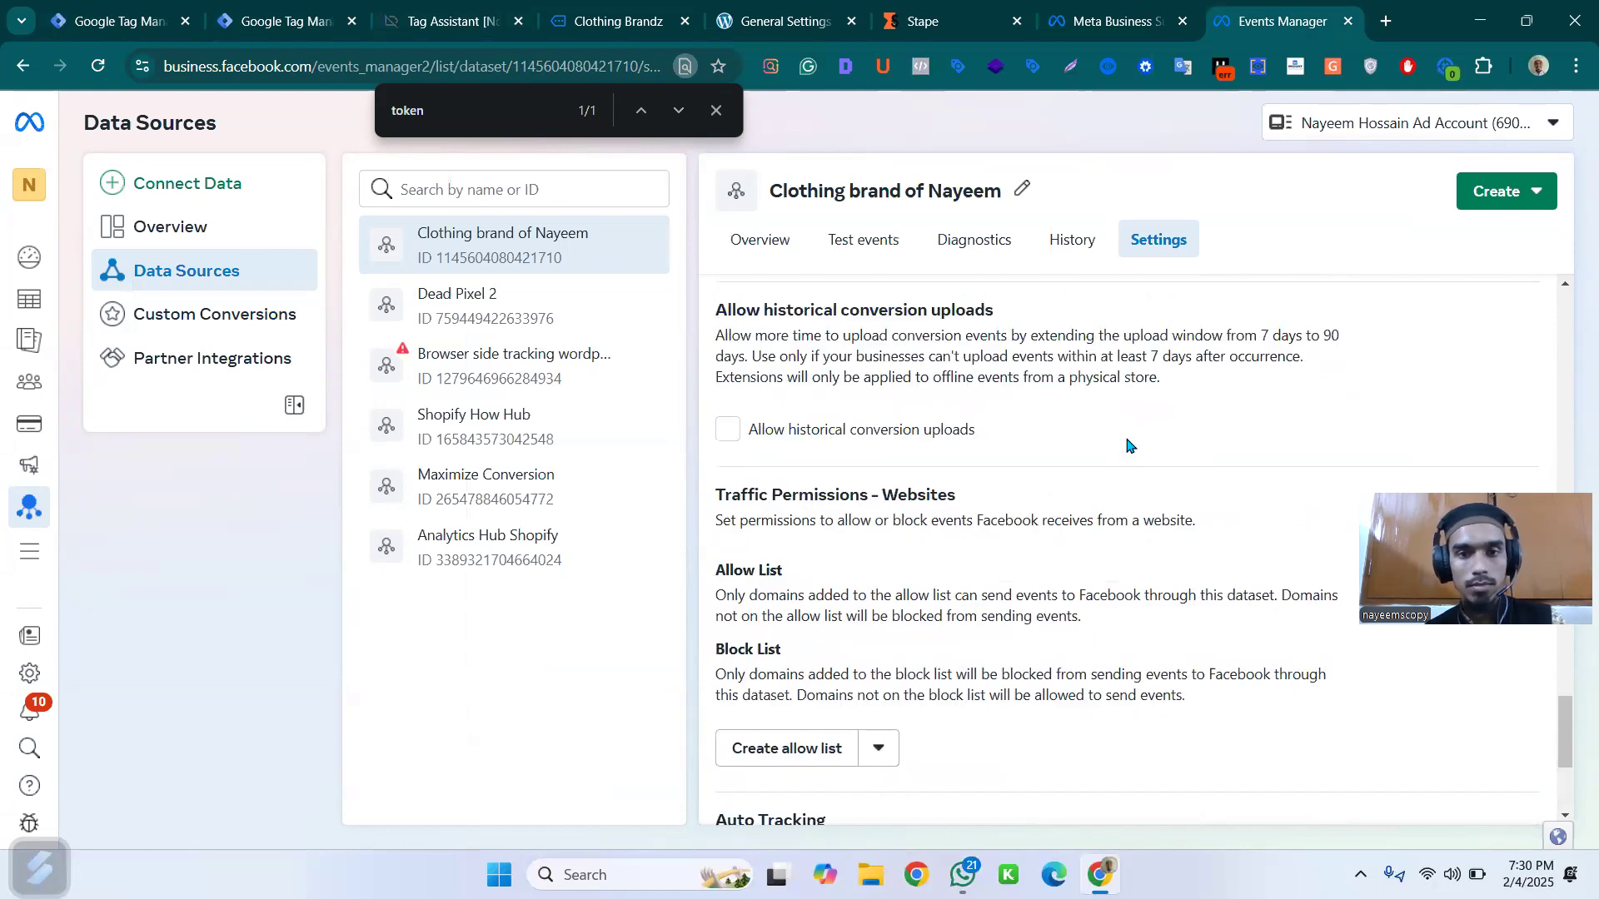
pyautogui.scroll(9, 1085, 452)
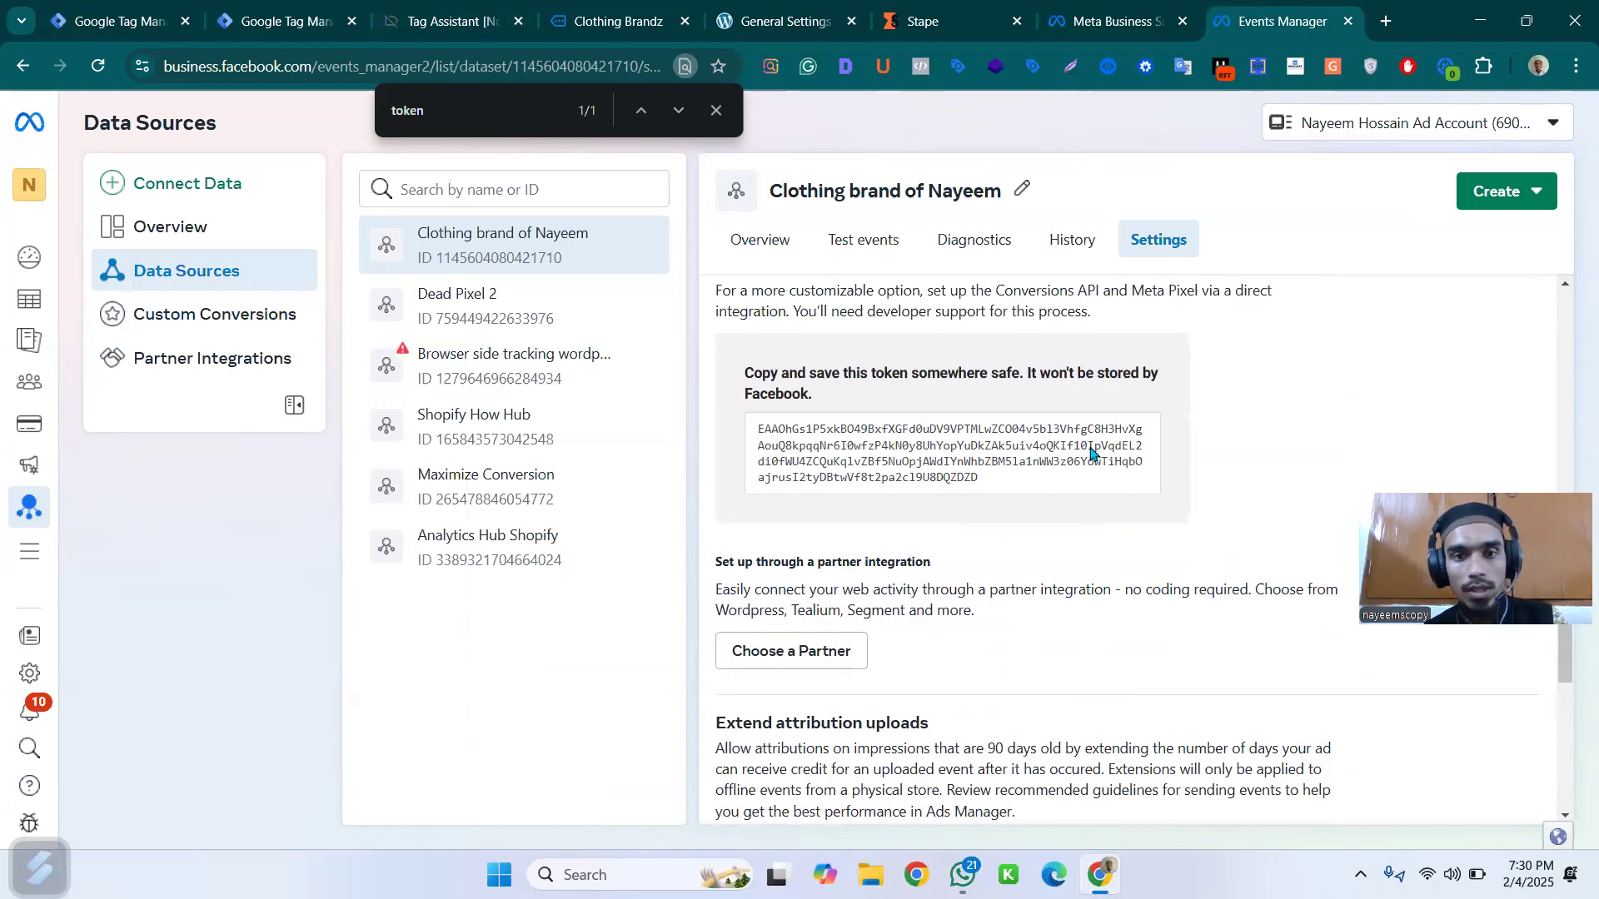
pyautogui.scroll(1, 1096, 453)
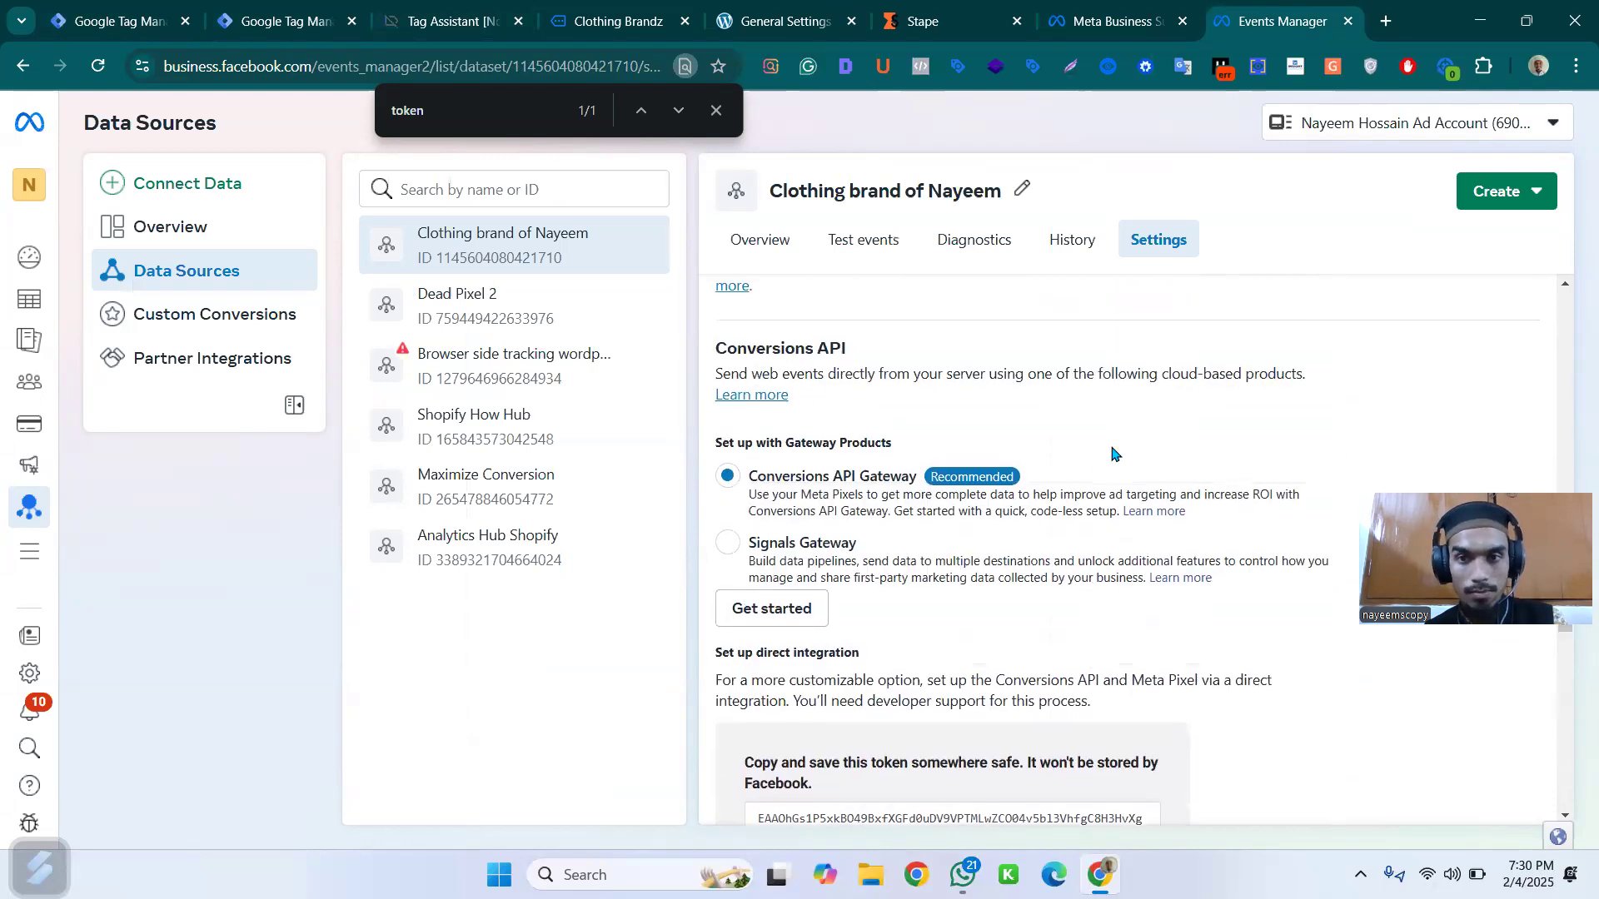
pyautogui.scroll(4, 1116, 450)
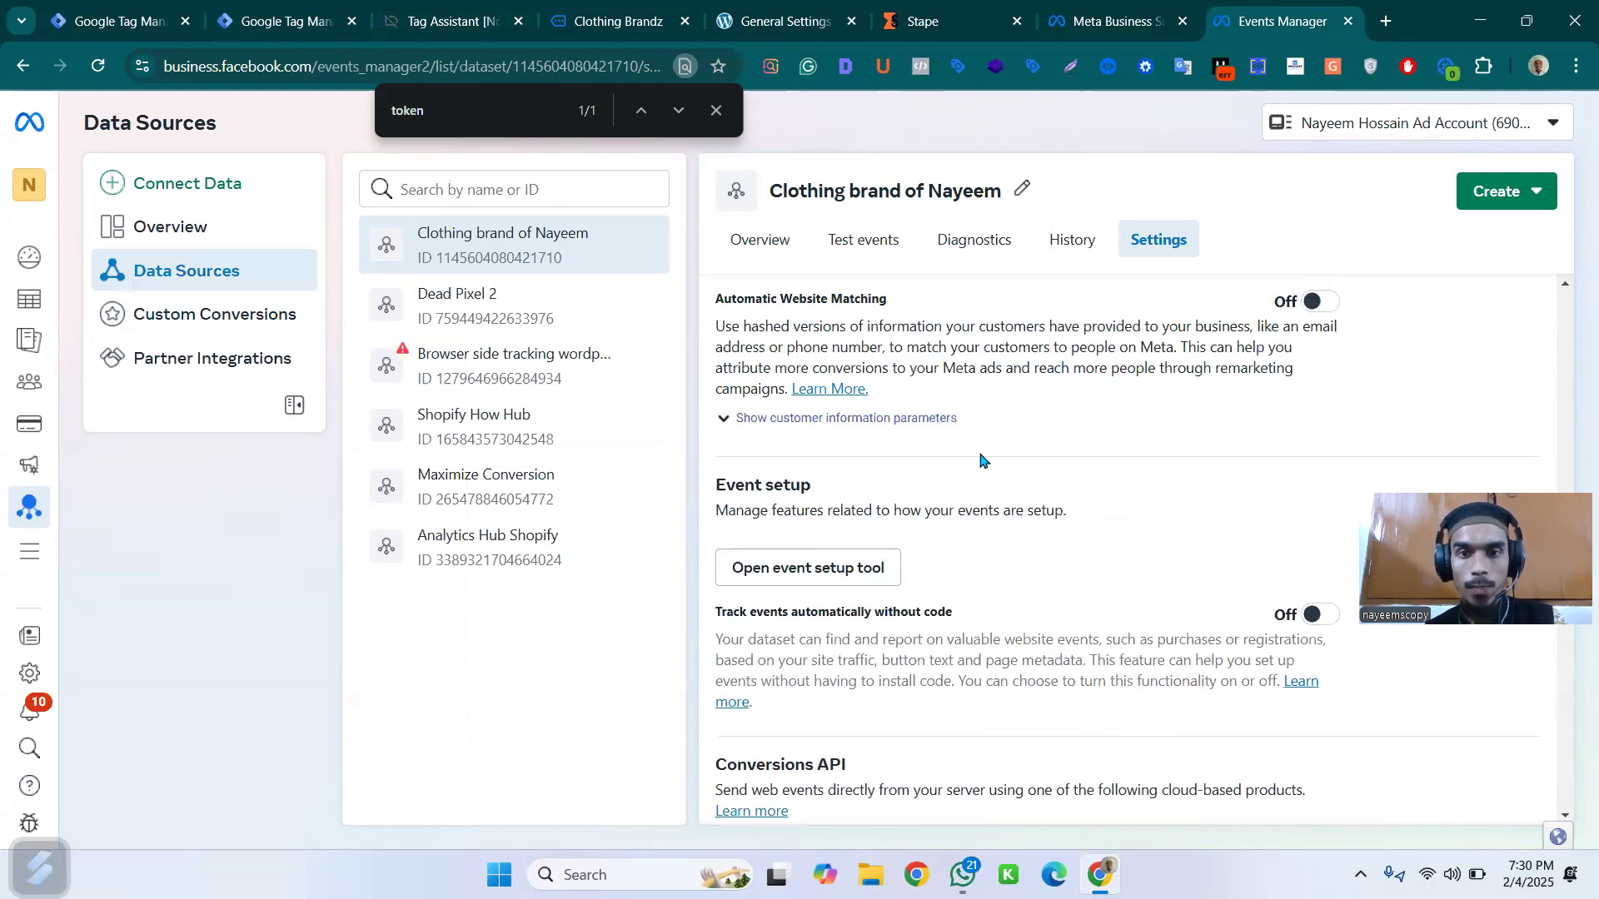
pyautogui.scroll(3, 958, 333)
pyautogui.hotkey('ctrl', '1')
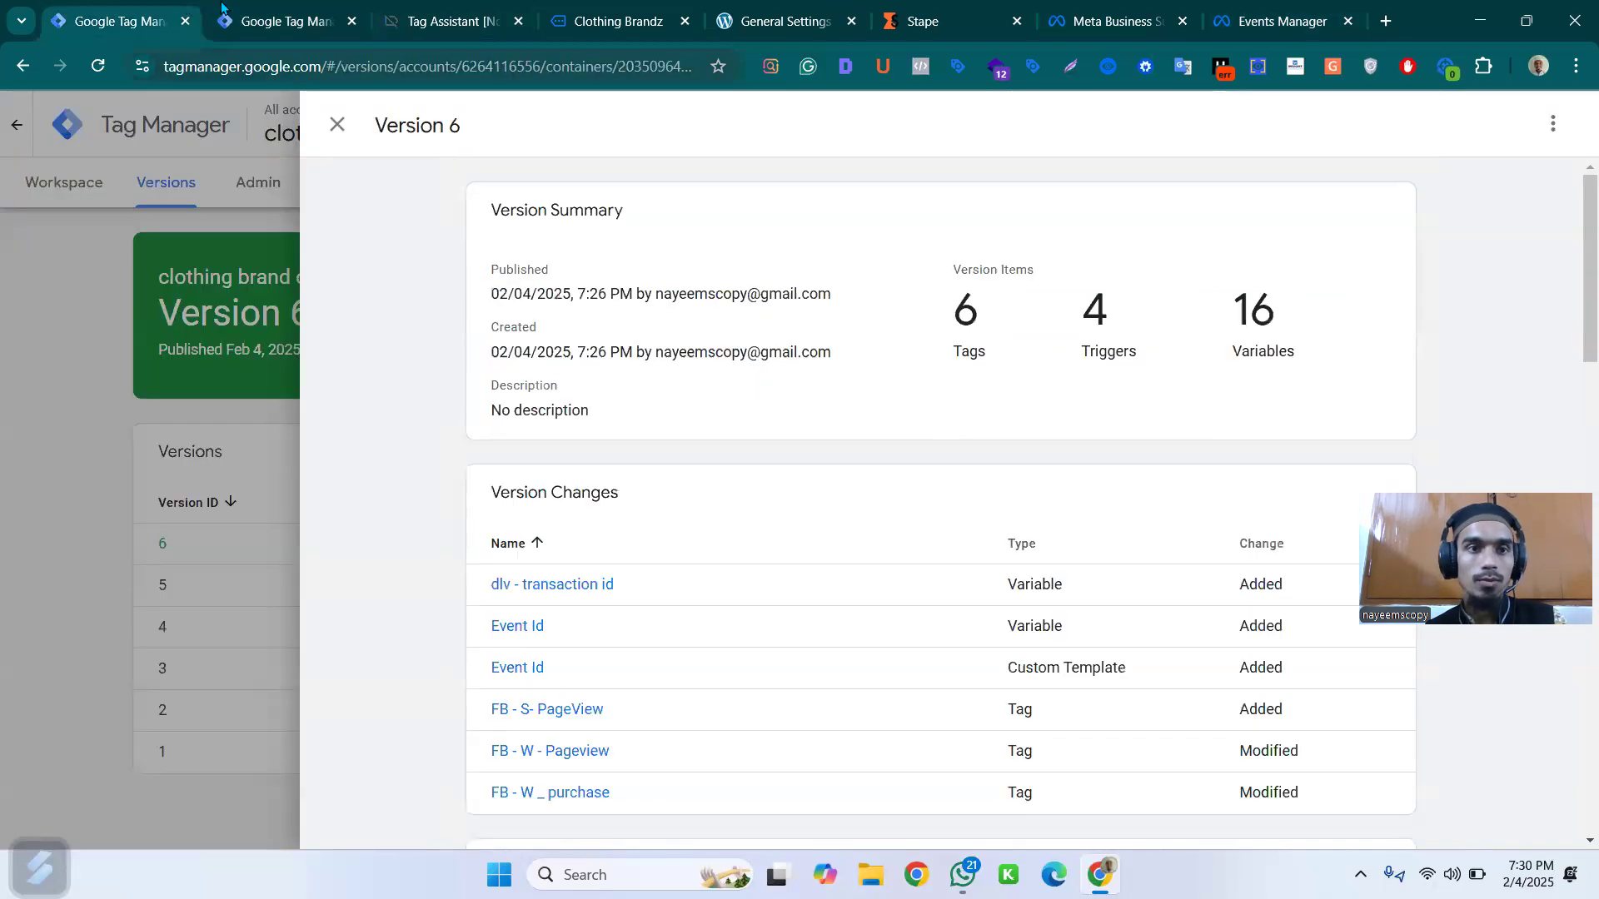
pyautogui.hotkey('ctrl', '2')
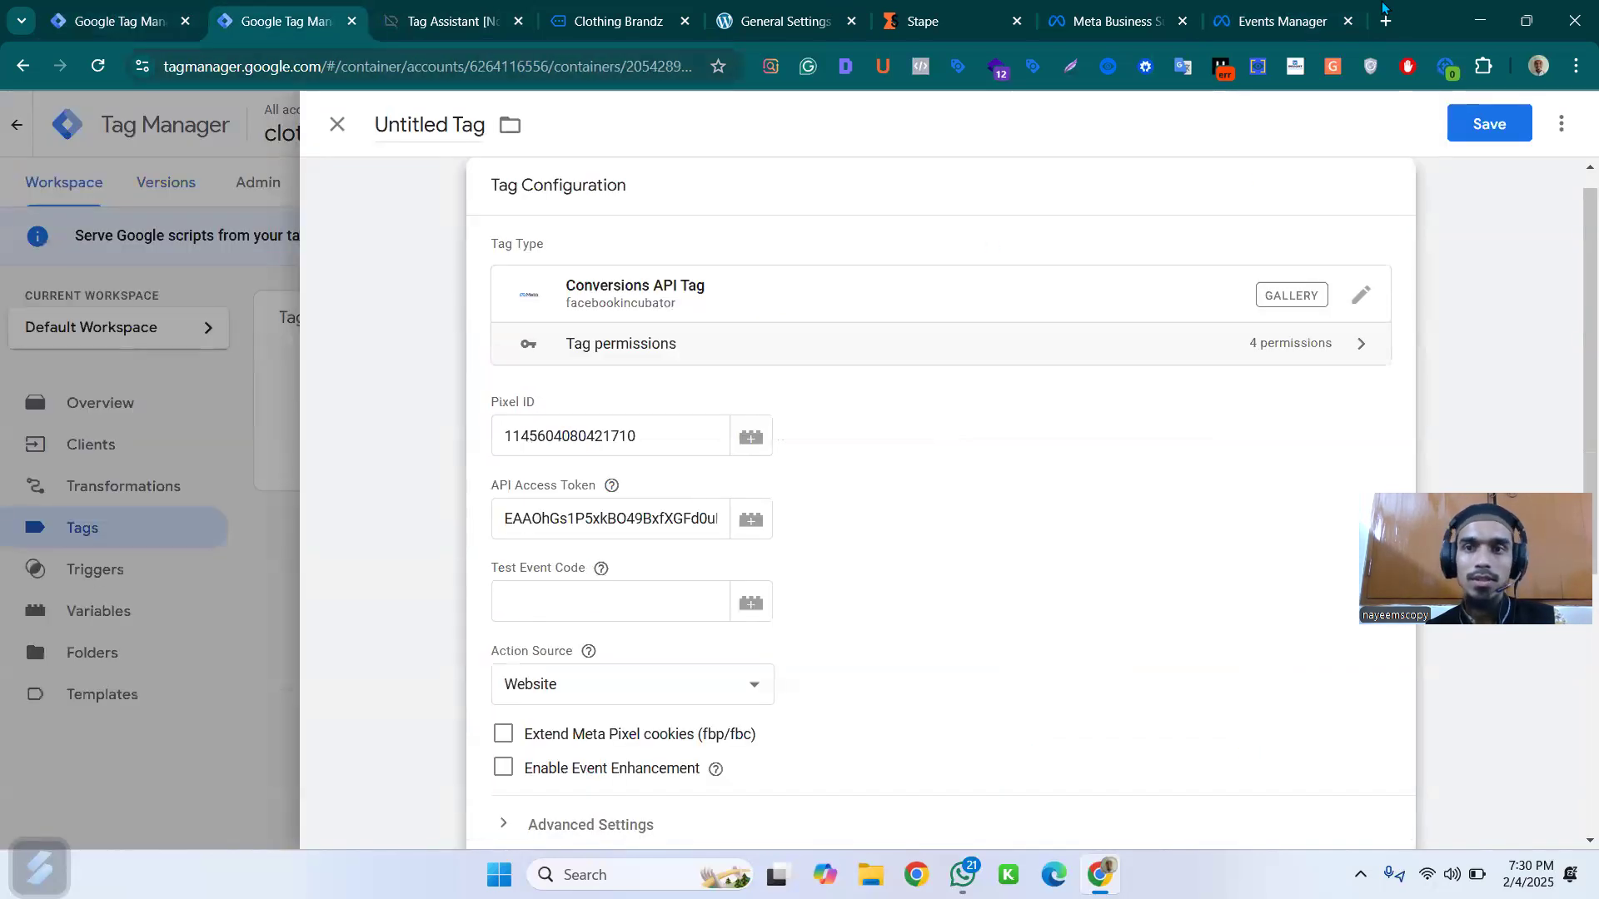
pyautogui.hotkey('ctrl', '8')
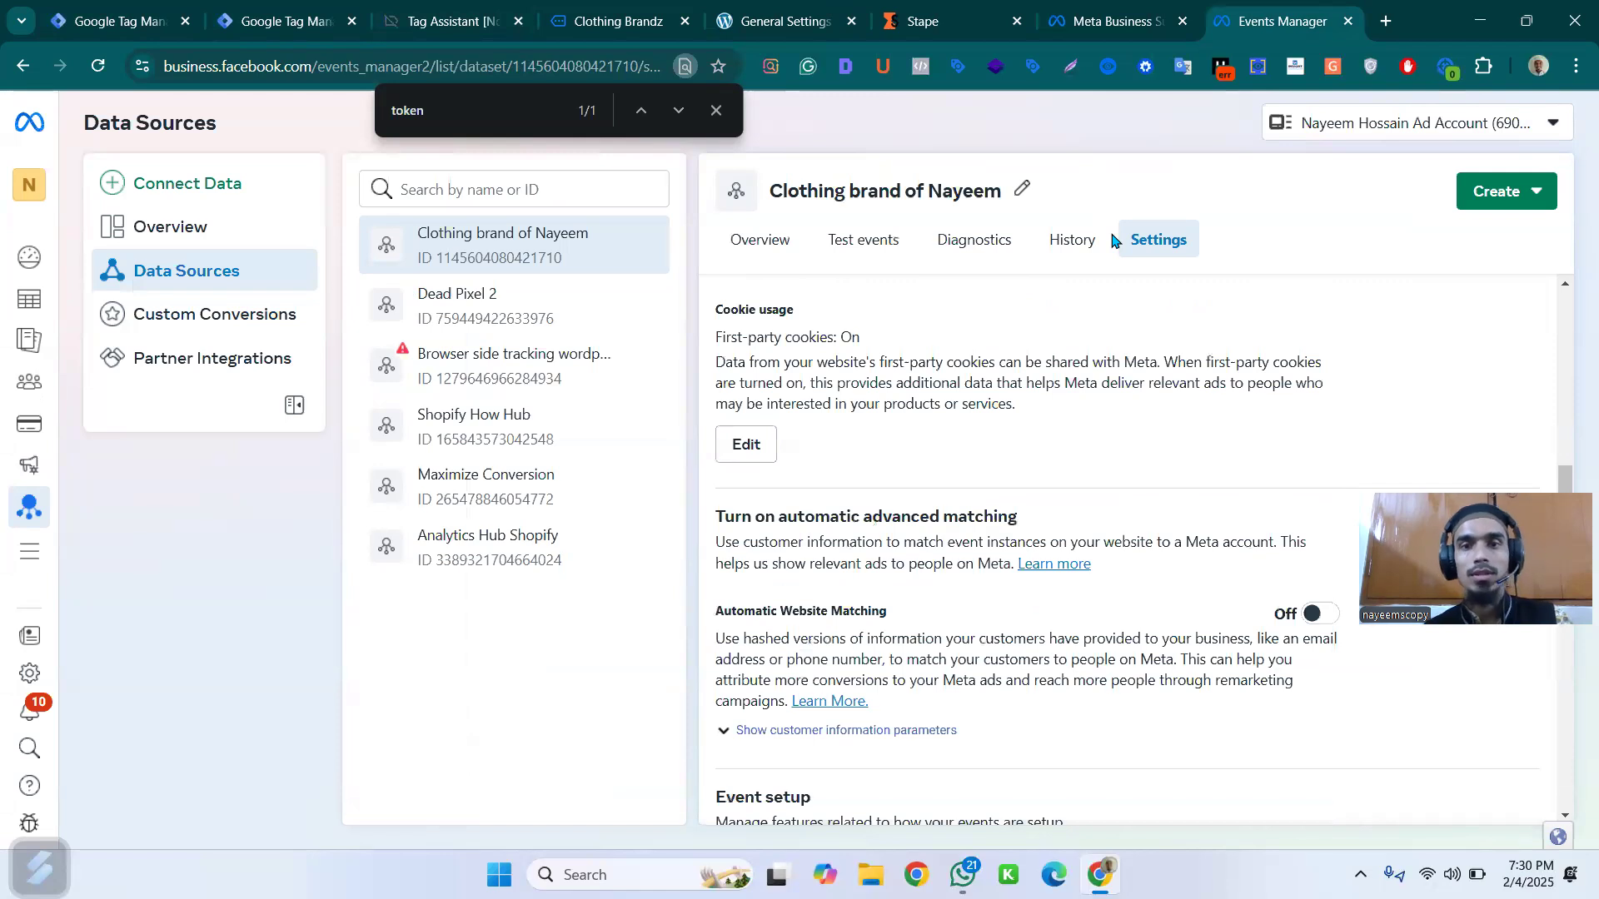
# - Copy the server test event code from the dataset's test events and paste it as the Conversions API tag's Test Event Code
pyautogui.click(862, 244)
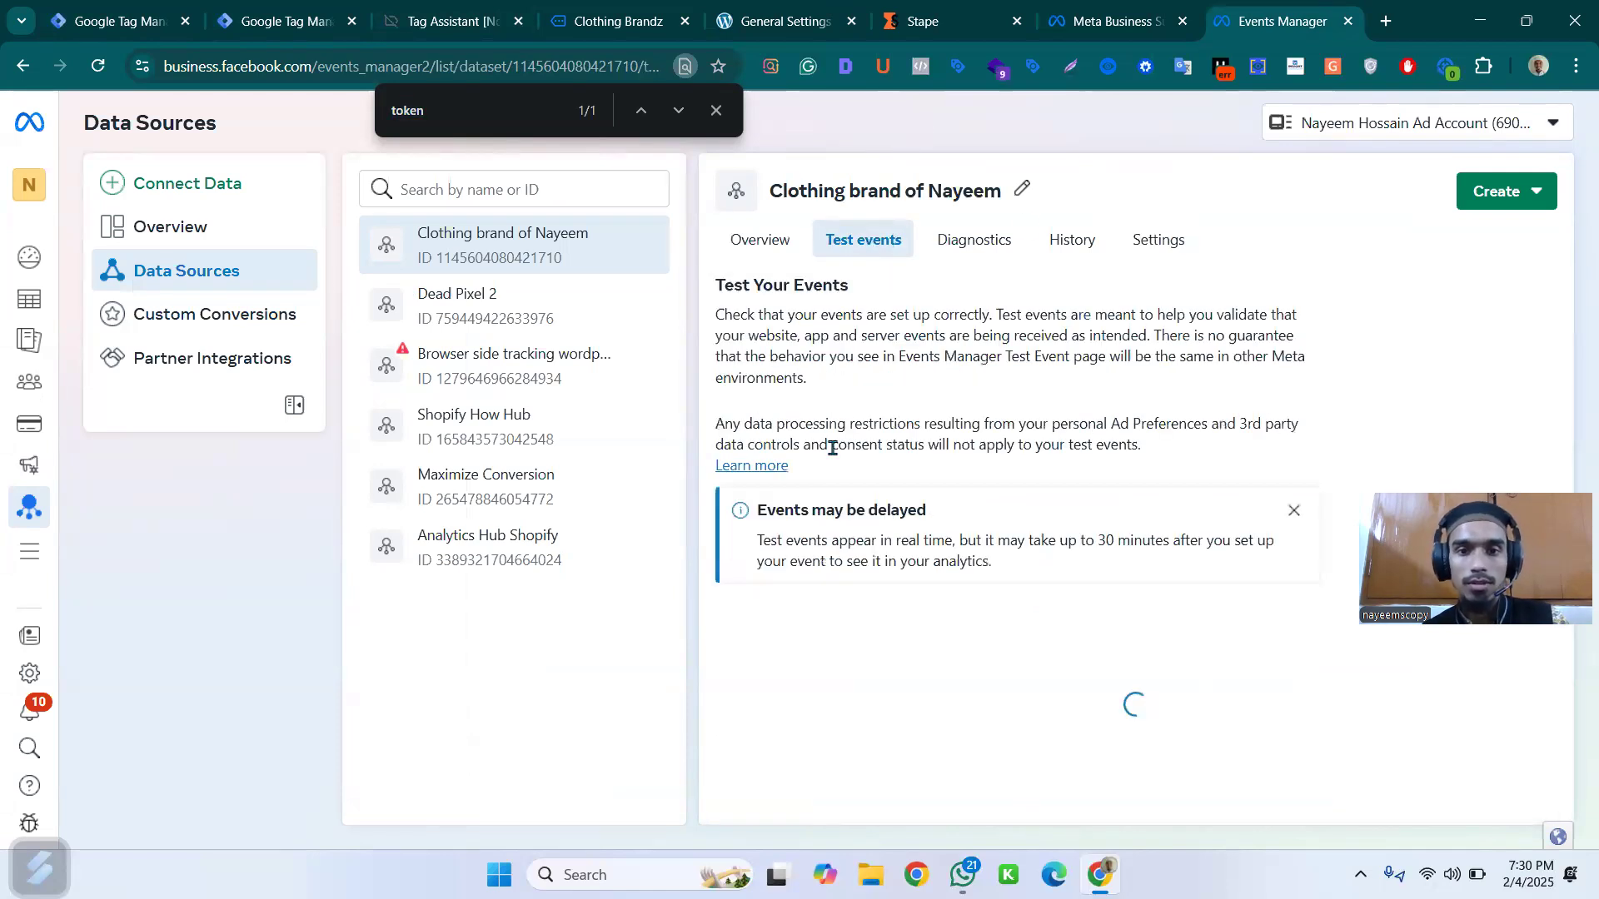
pyautogui.click(976, 652)
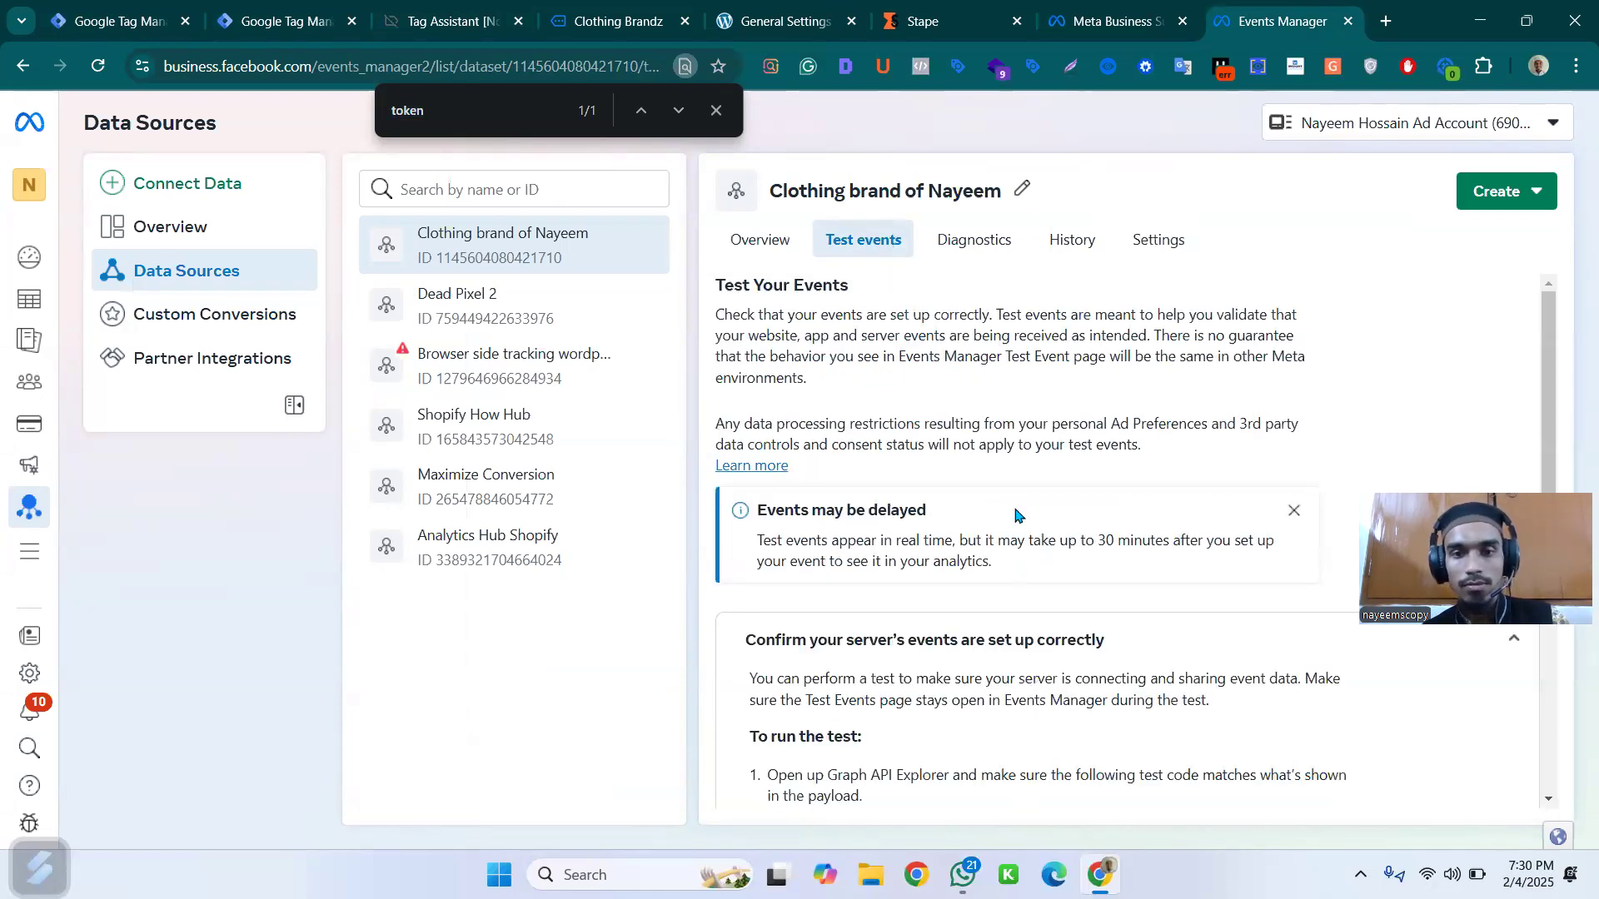
pyautogui.scroll(-3, 955, 569)
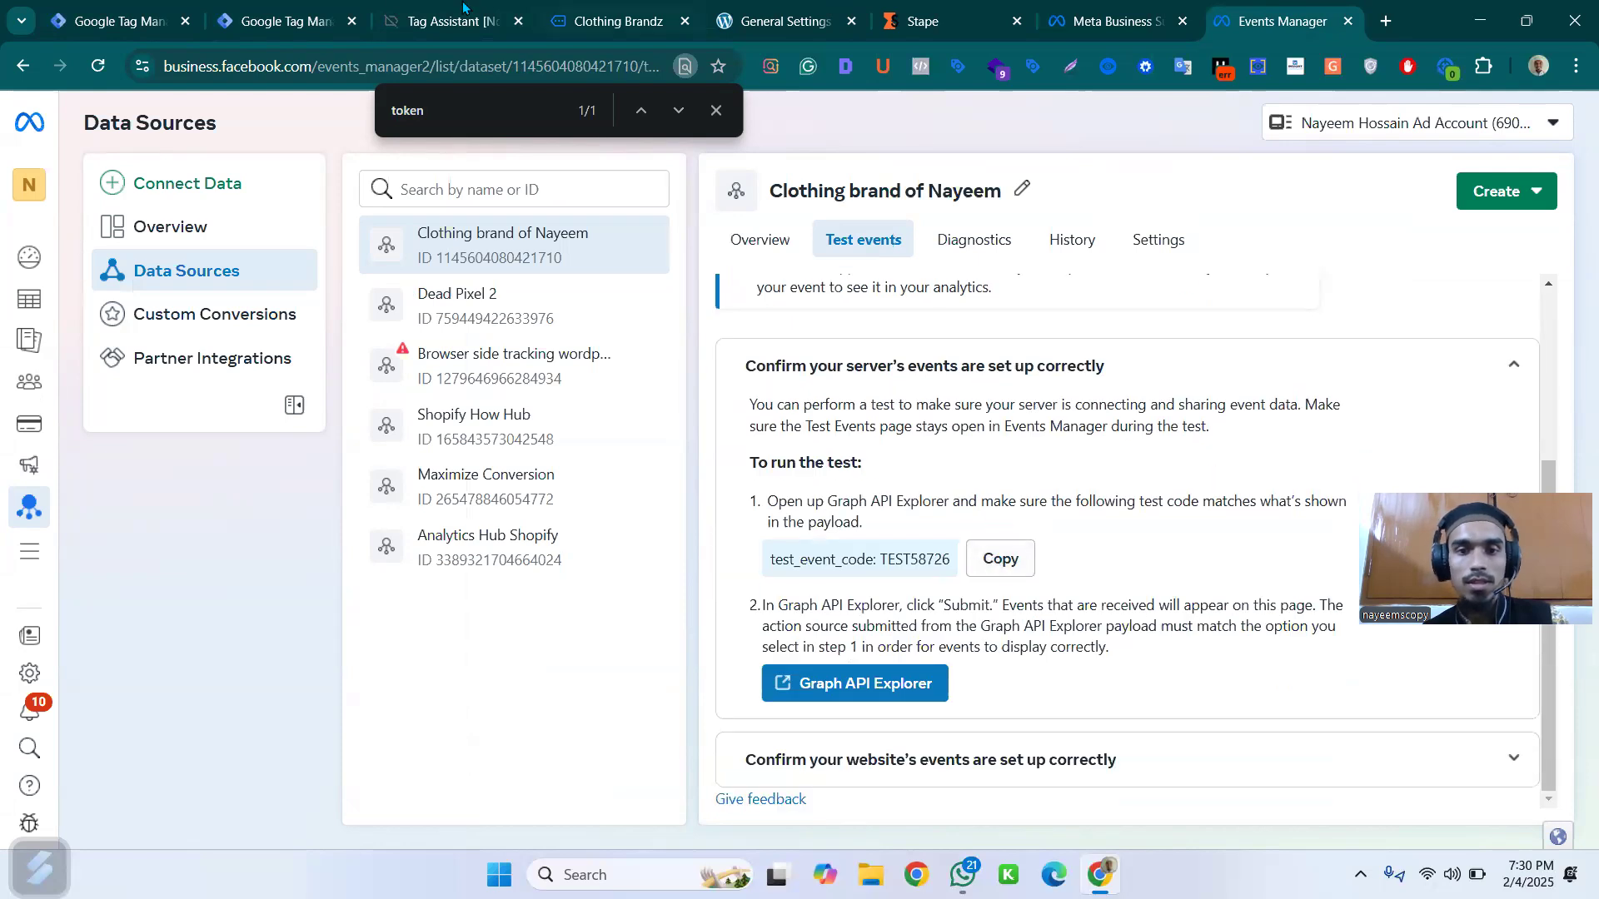
pyautogui.click(139, 8)
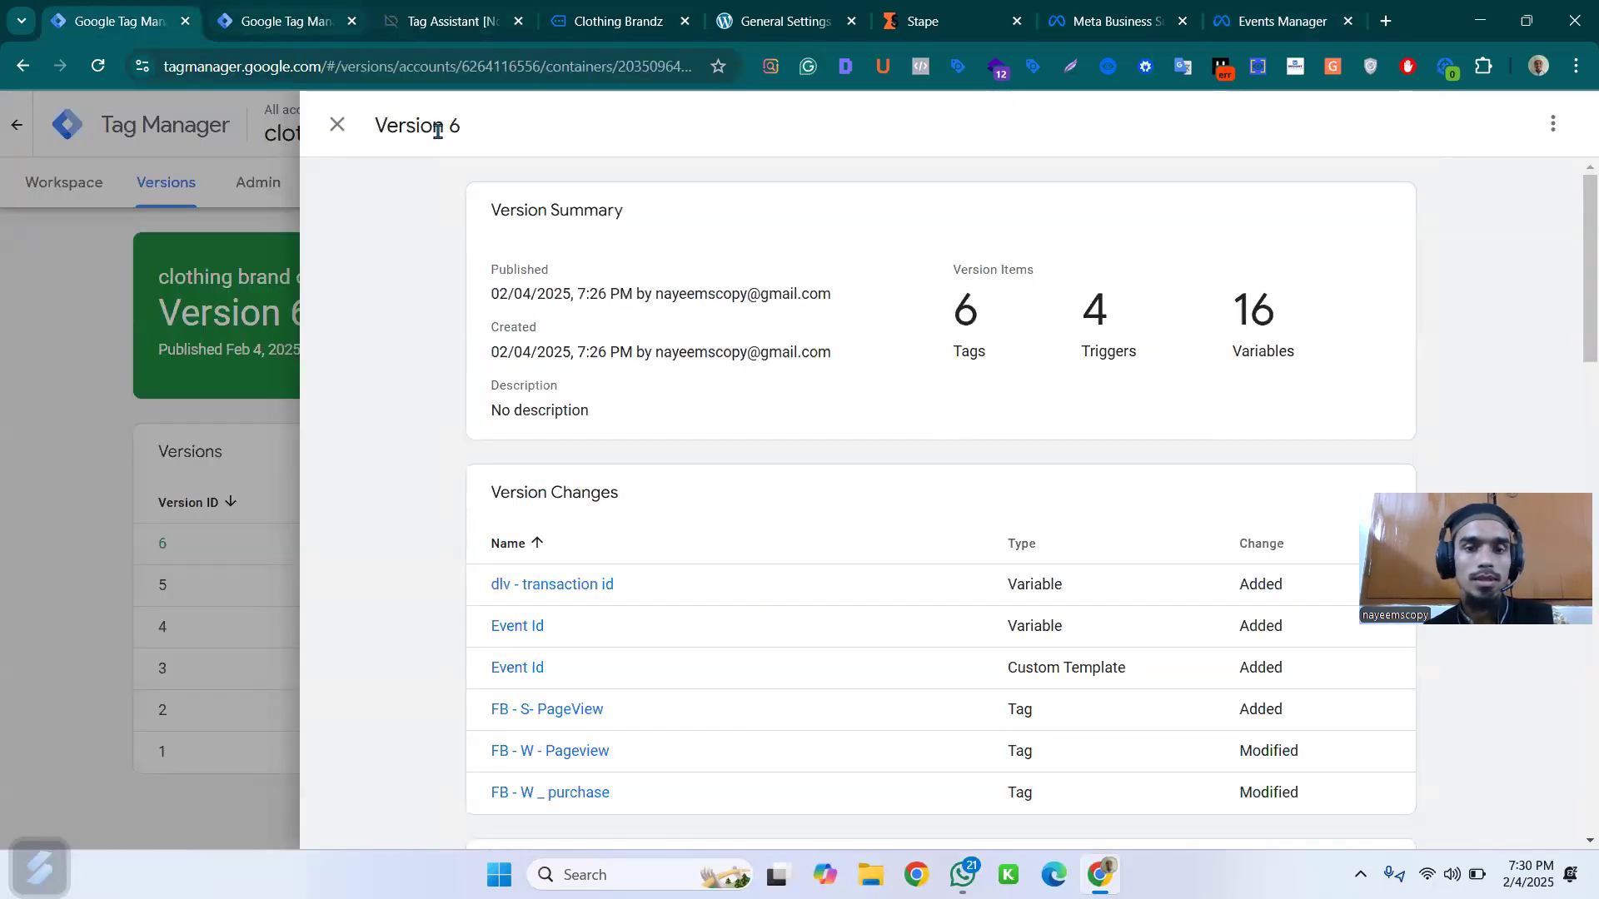
pyautogui.click(275, 20)
pyautogui.hotkey('ctrl', 'v')
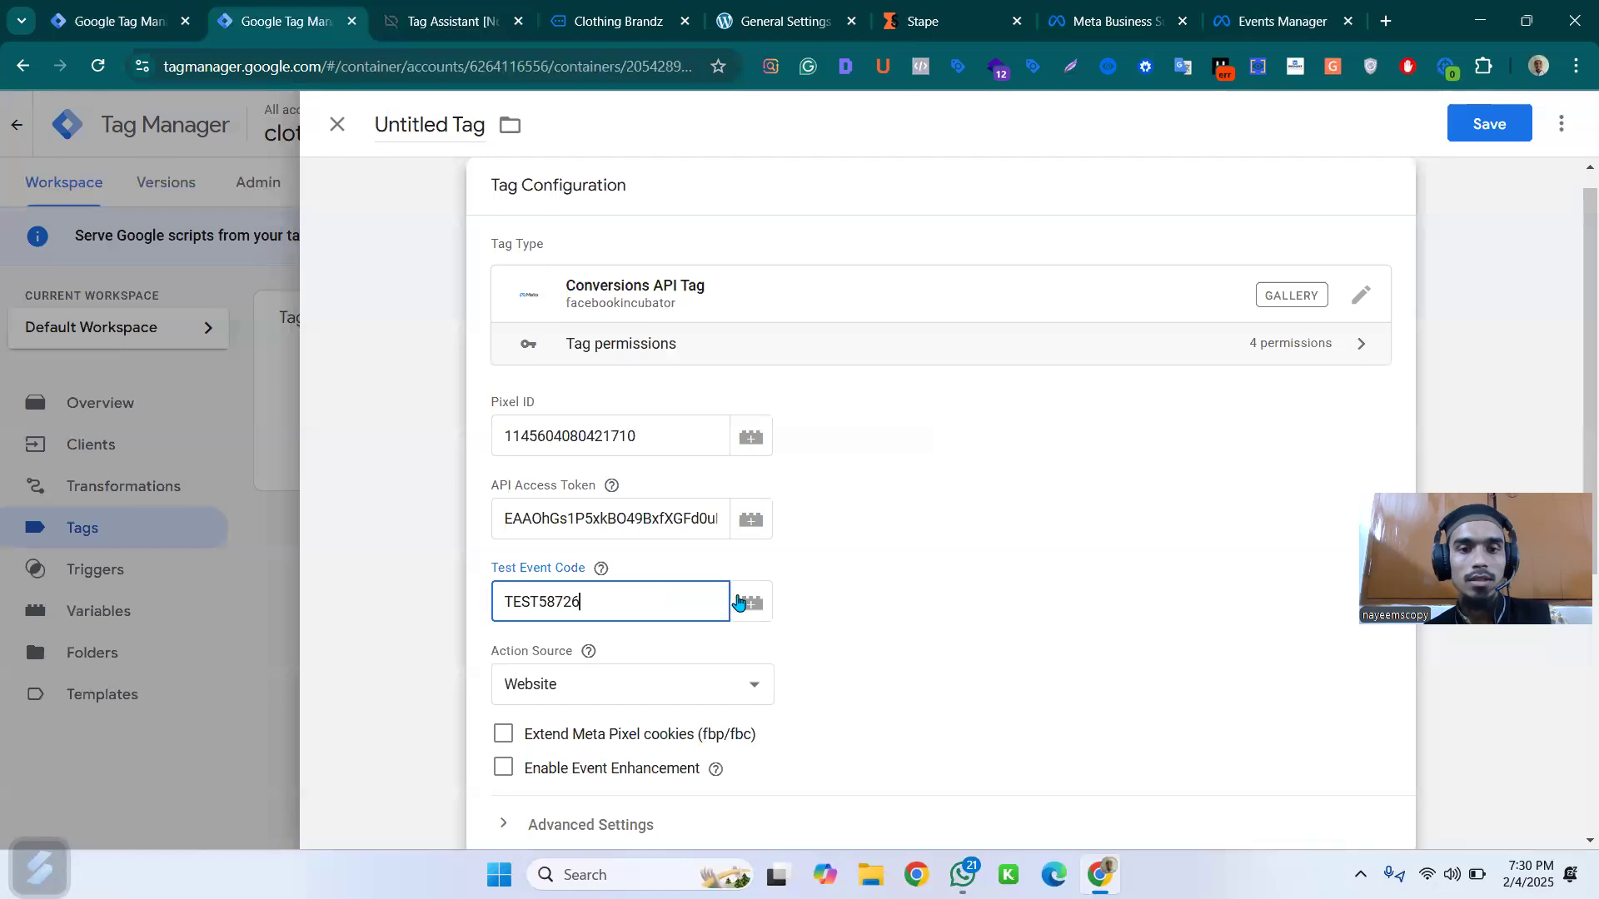
# - Enable Extend Meta Pixel cookies (fbp/fbc) and Event Enhancement on the tag, and expand its advanced settings
pyautogui.scroll(-3, 718, 499)
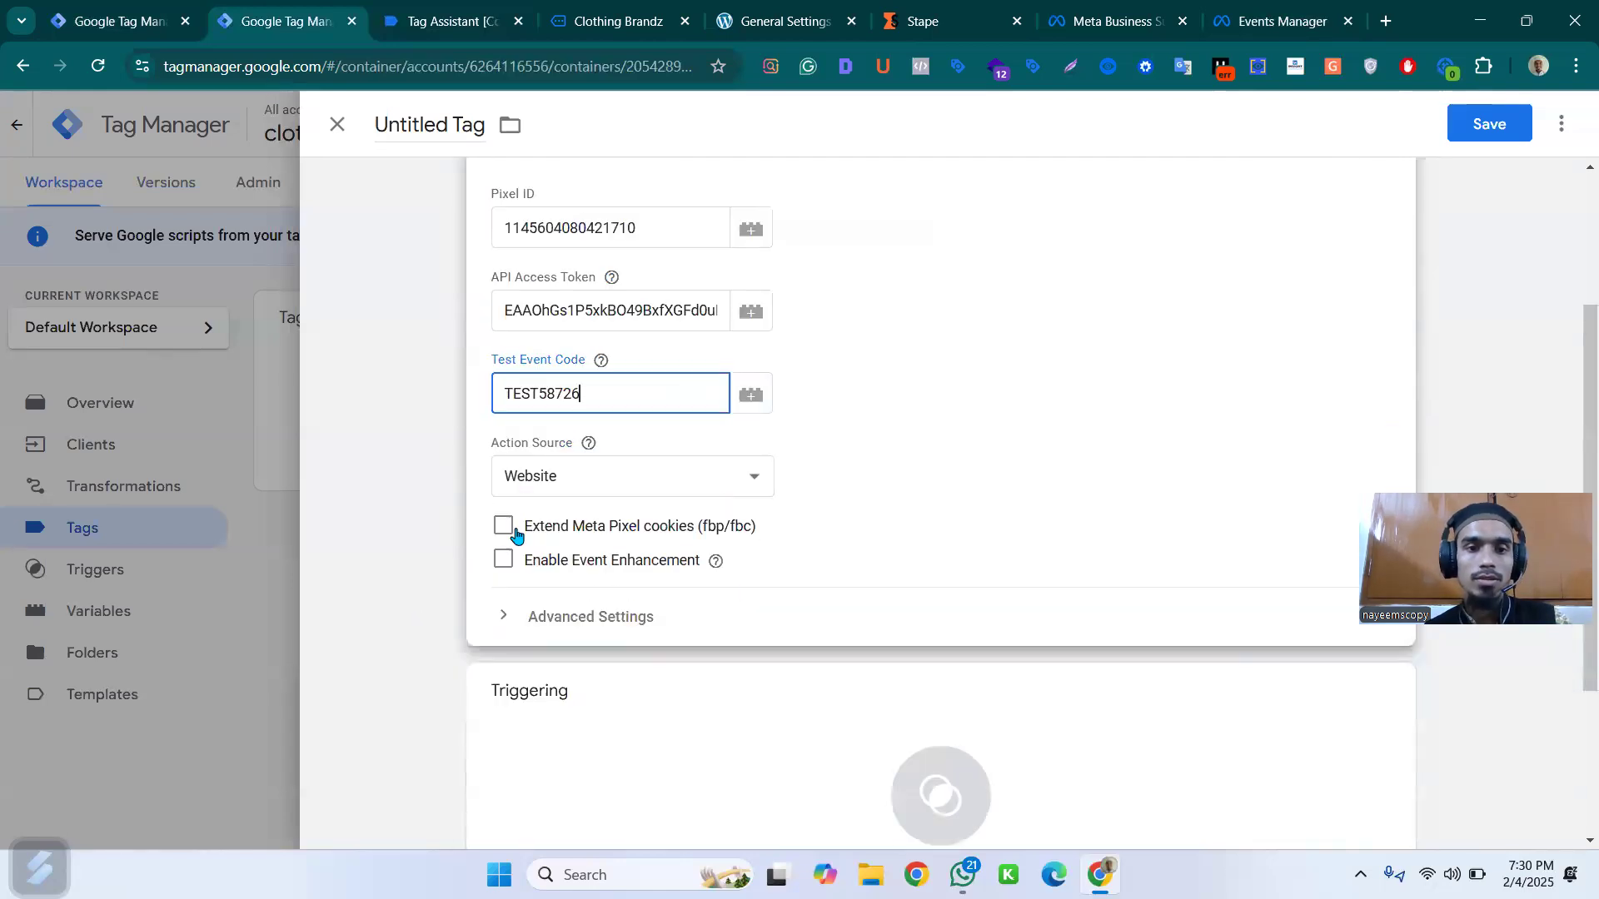
pyautogui.click(492, 575)
pyautogui.click(502, 527)
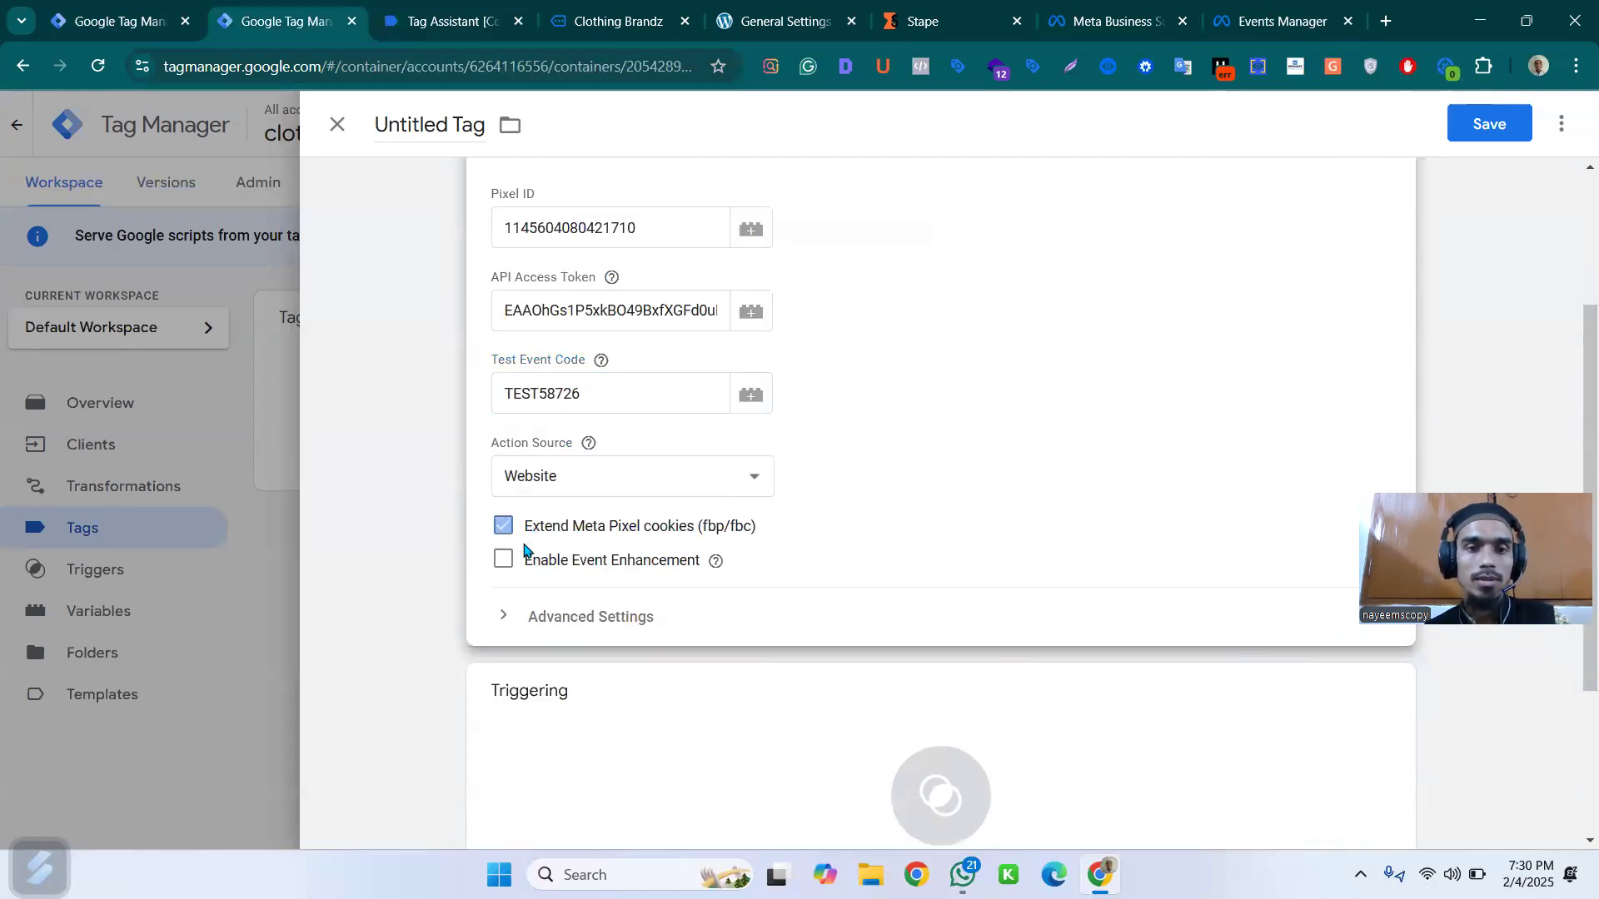
pyautogui.click(570, 562)
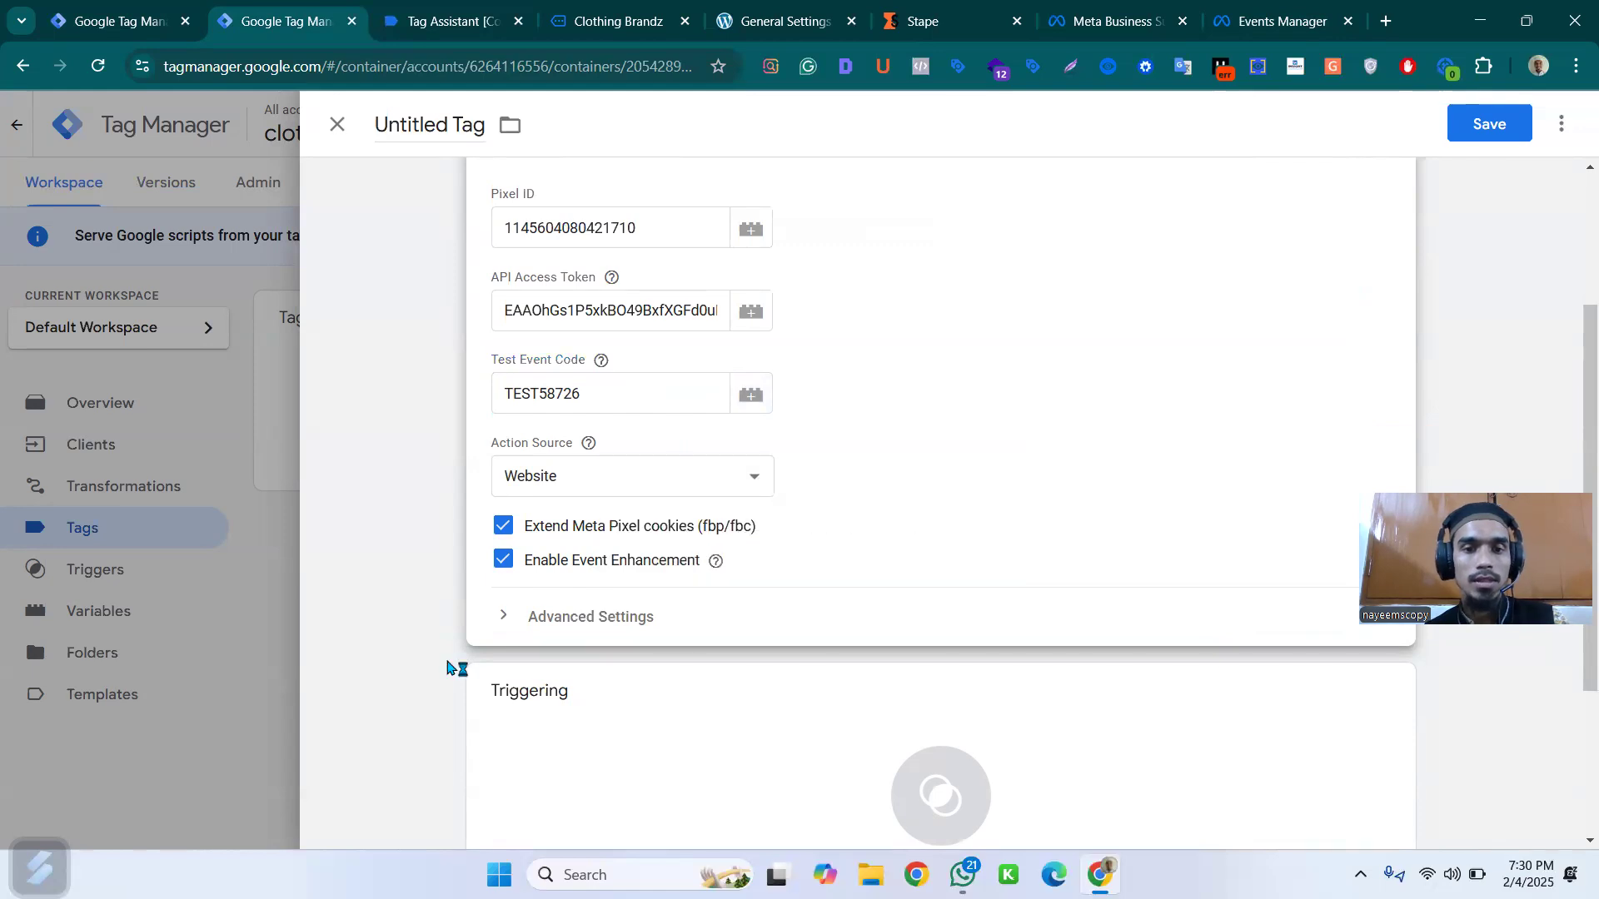
pyautogui.click(571, 617)
pyautogui.scroll(-3, 767, 530)
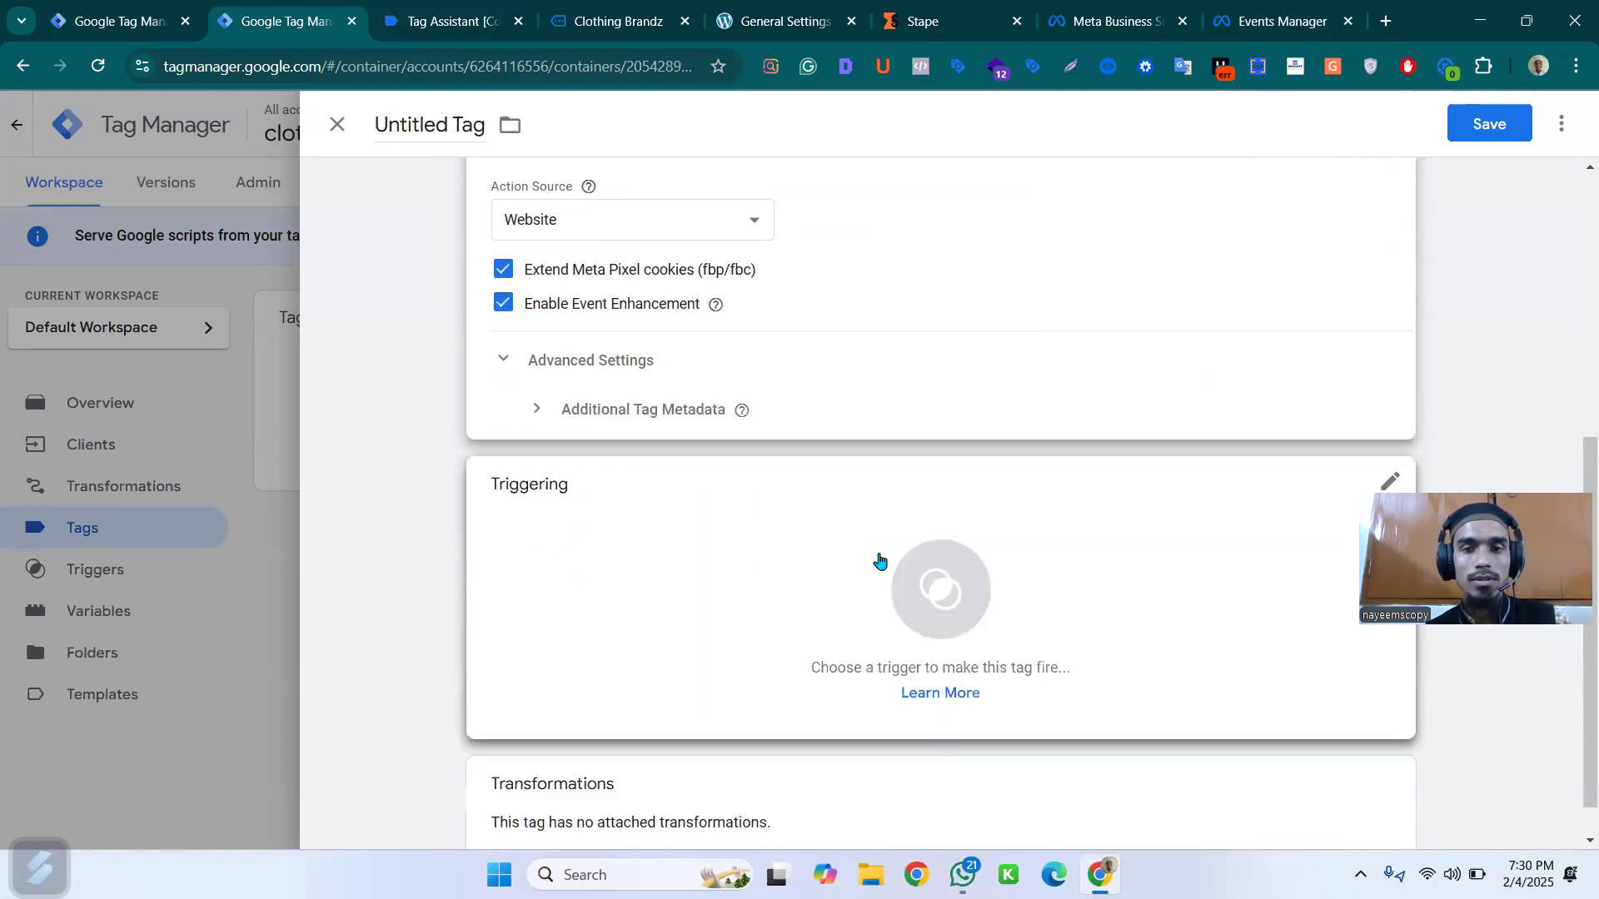
# - Add a new trigger of type Custom to the Conversions API tag and make it fire on Some Events
pyautogui.click(812, 548)
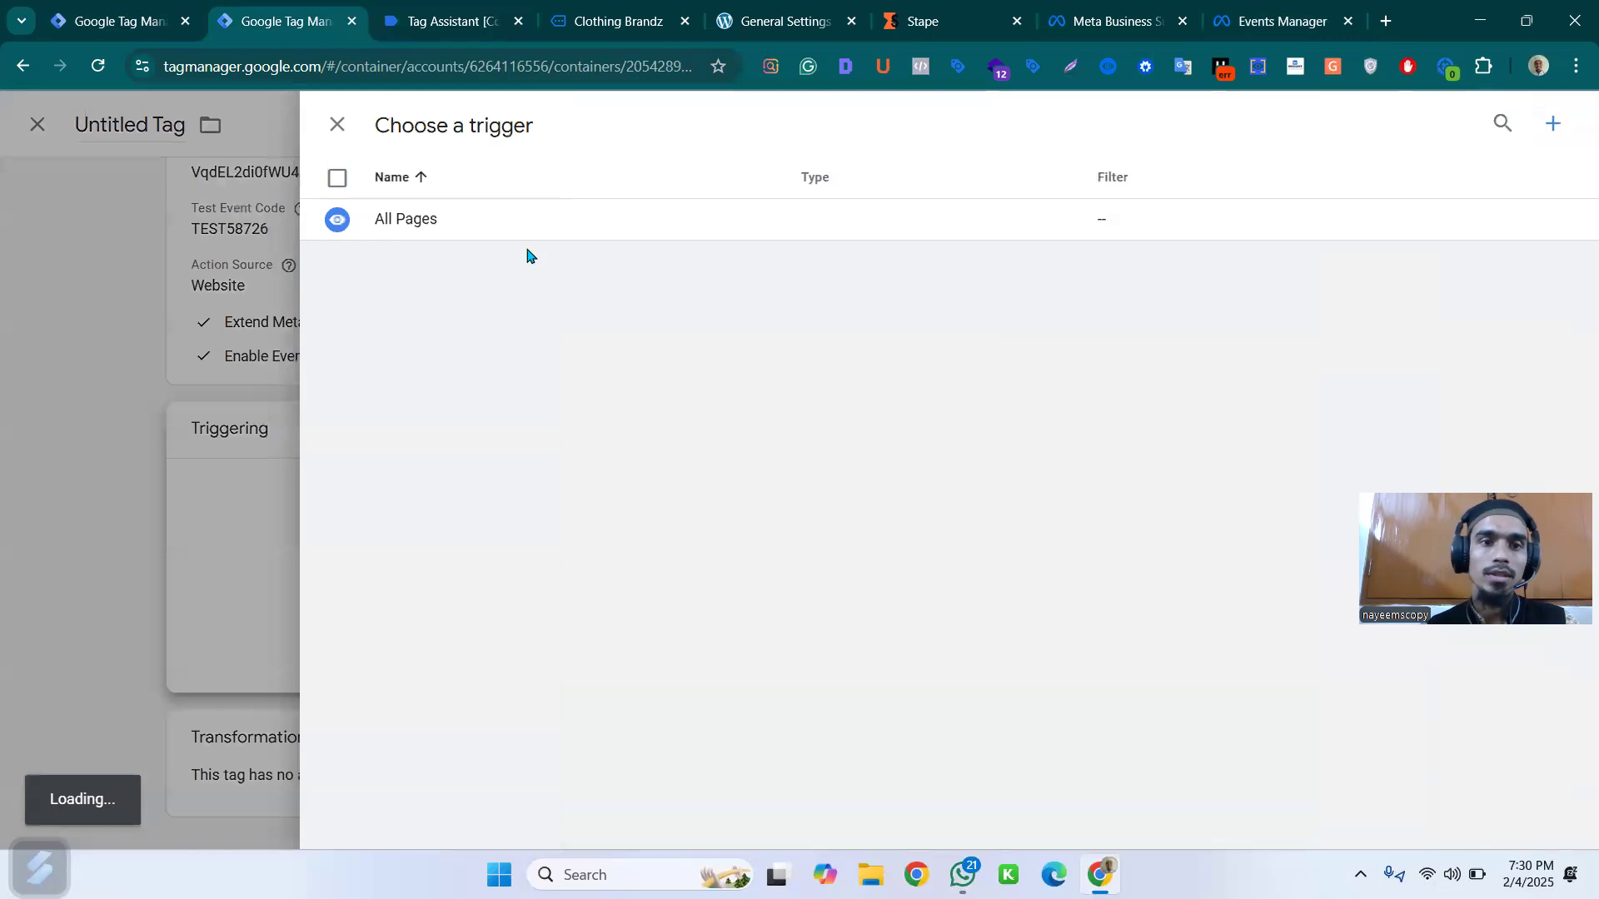
pyautogui.click(1554, 123)
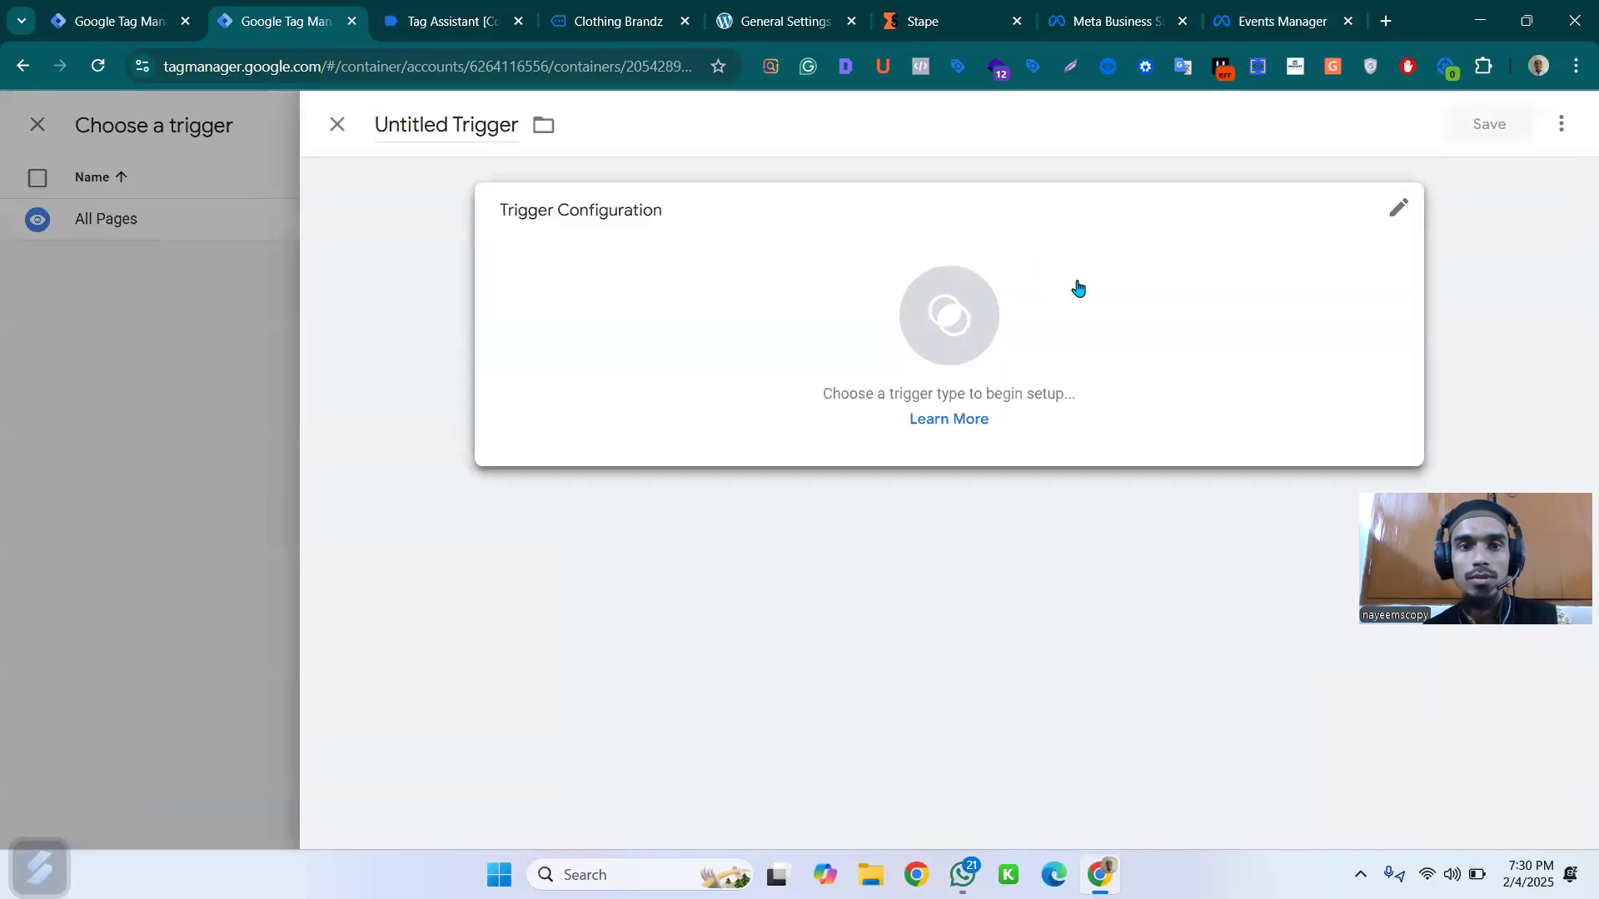
pyautogui.click(1076, 287)
pyautogui.click(1143, 195)
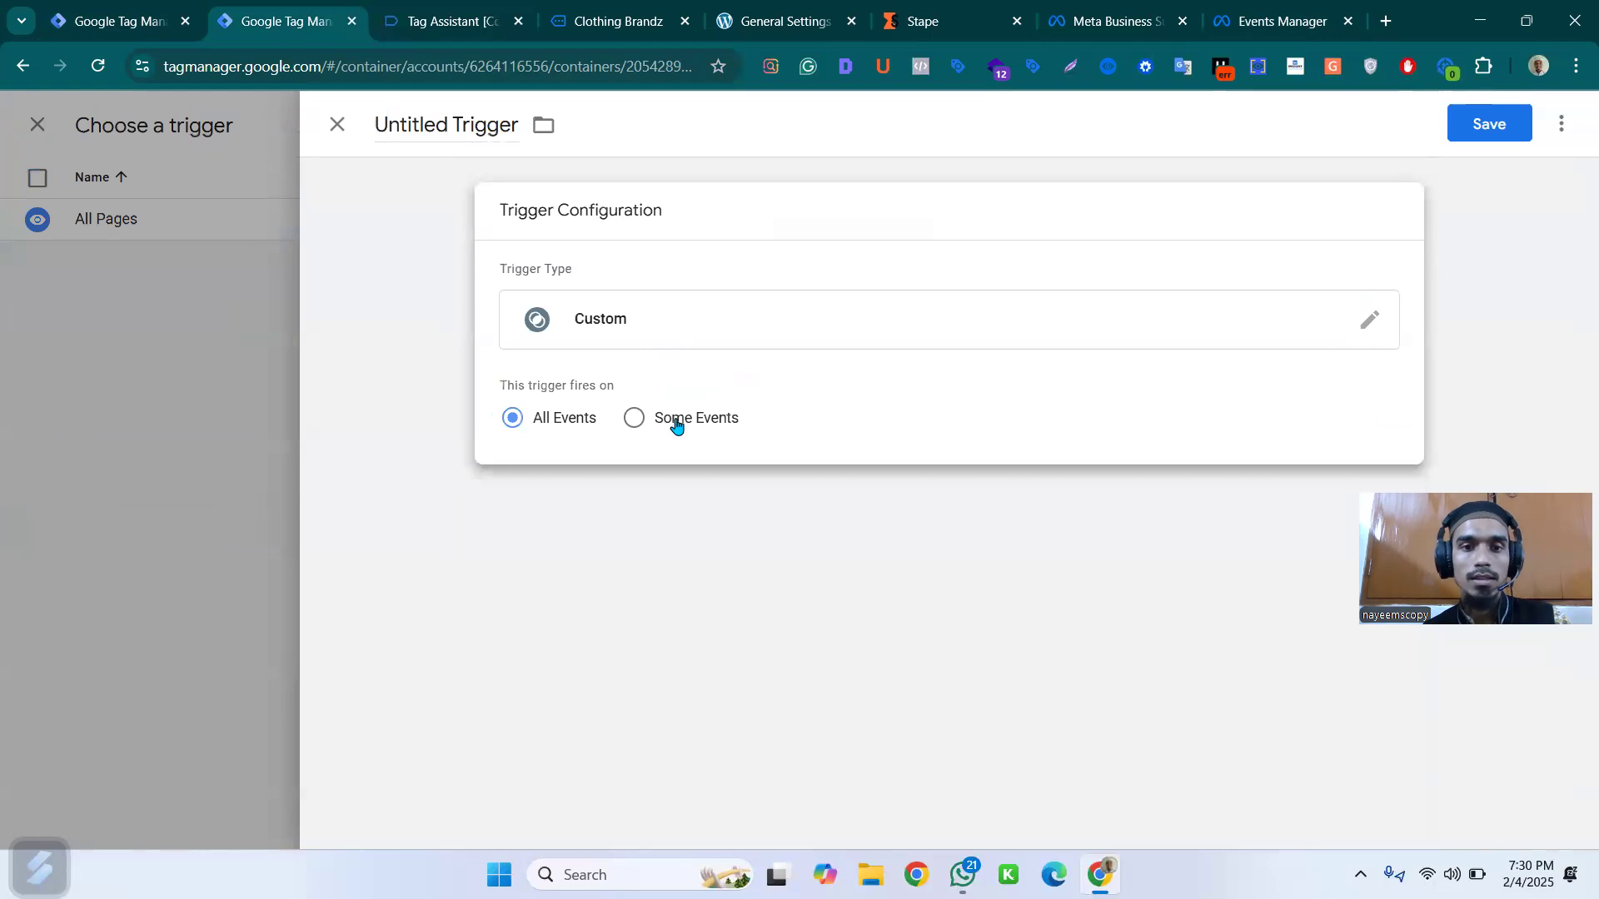
pyautogui.click(676, 425)
pyautogui.click(616, 518)
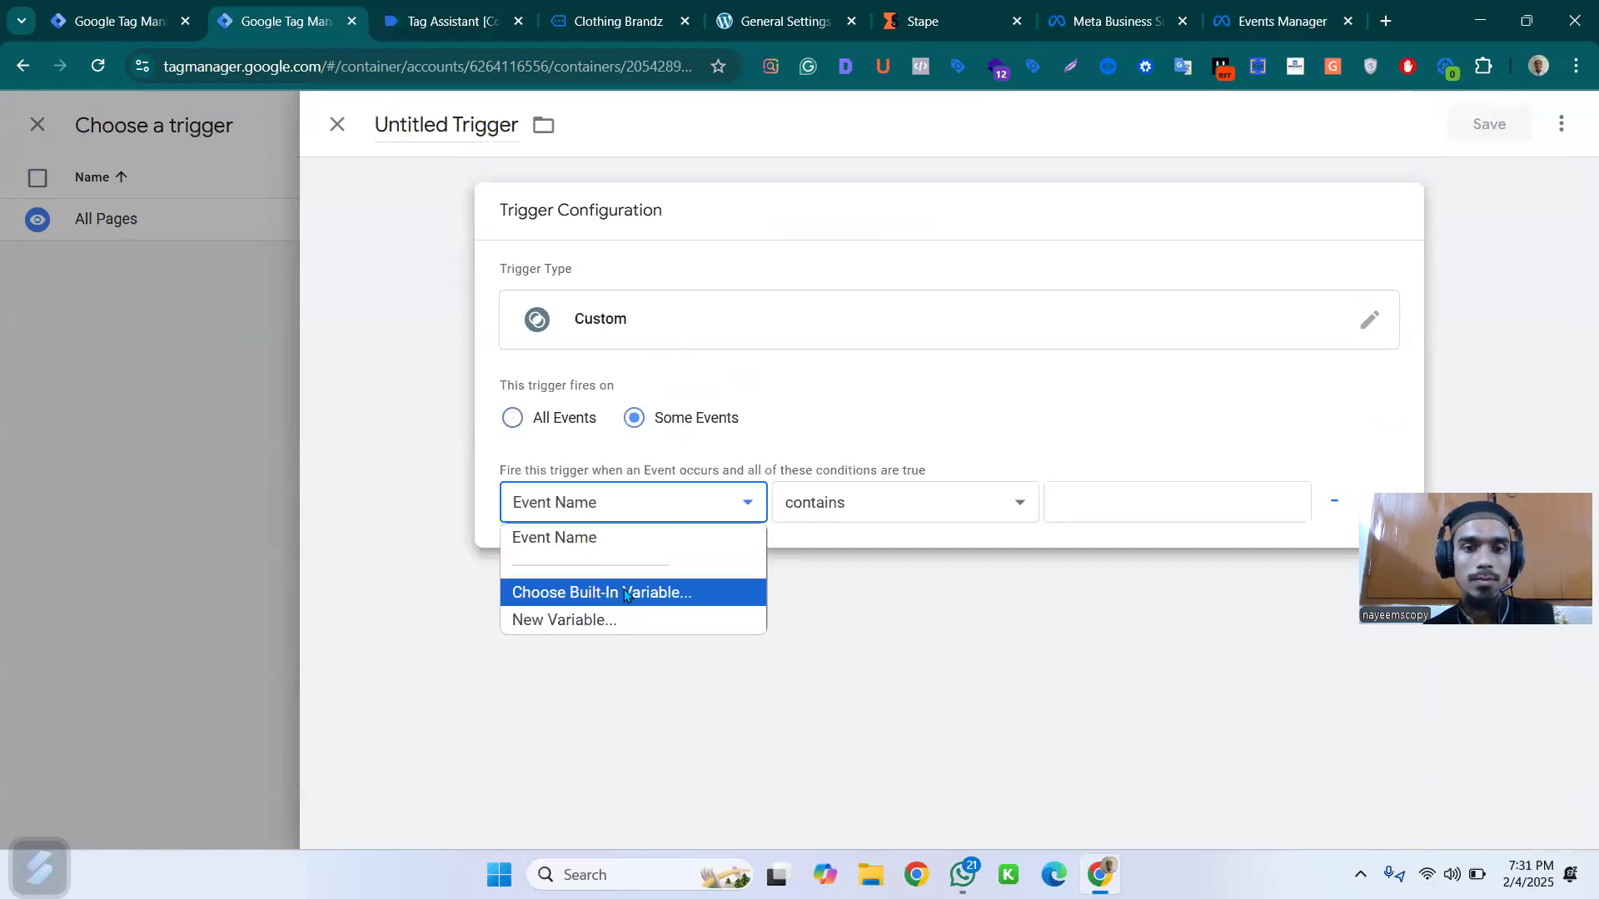
pyautogui.click(611, 621)
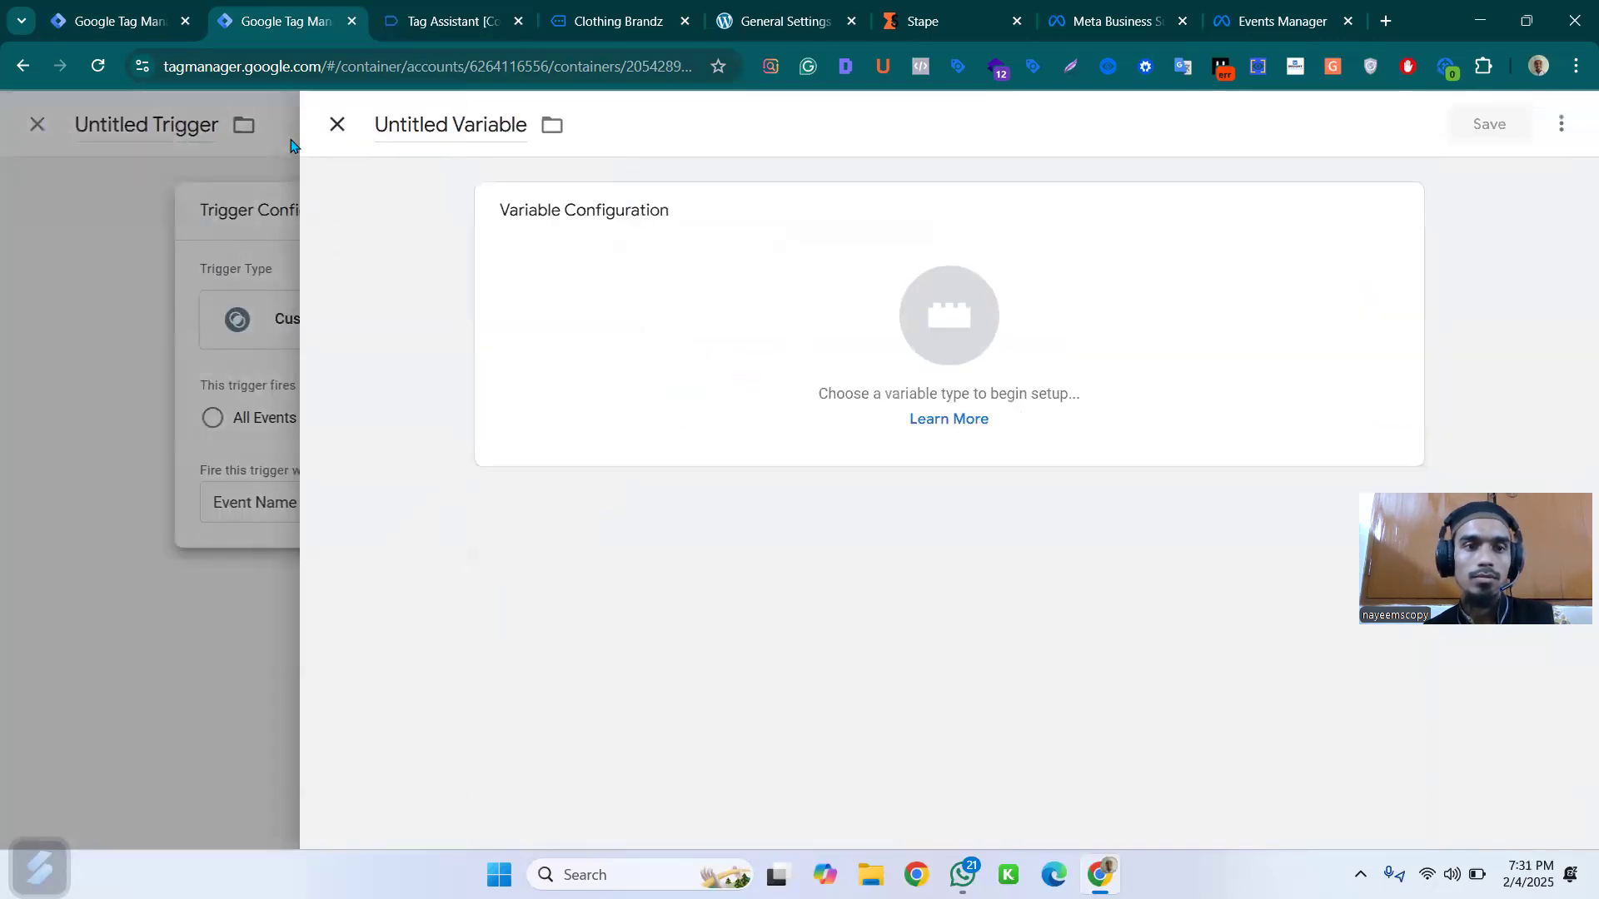
pyautogui.click(292, 144)
# - Set the trigger condition to the built-in variable Client Name contains GA4
pyautogui.click(753, 507)
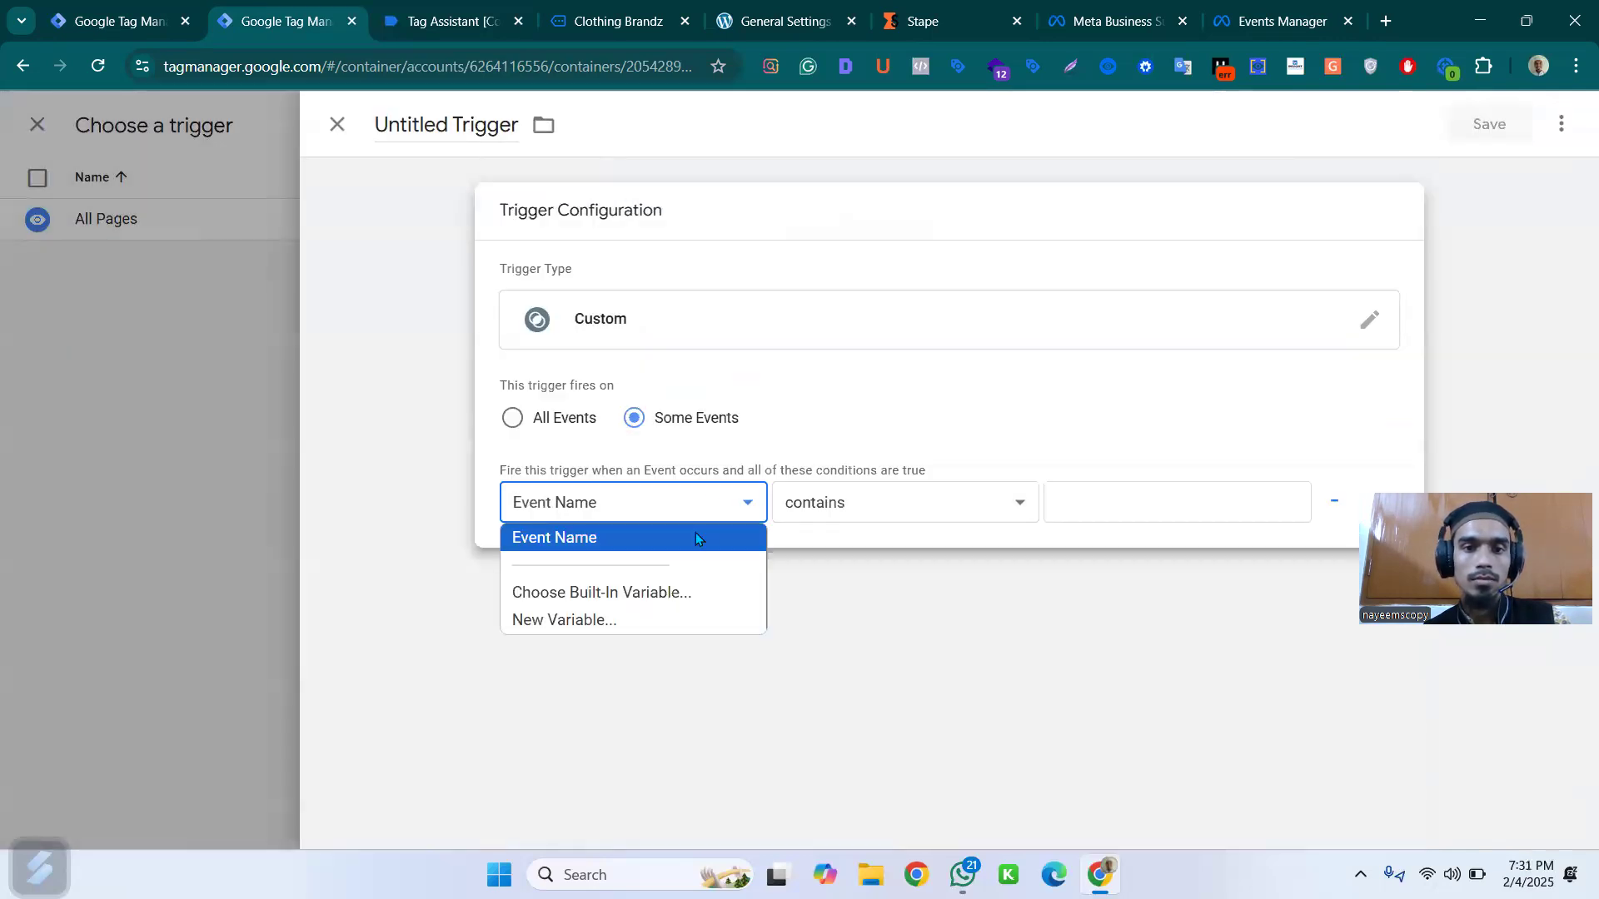
pyautogui.click(658, 598)
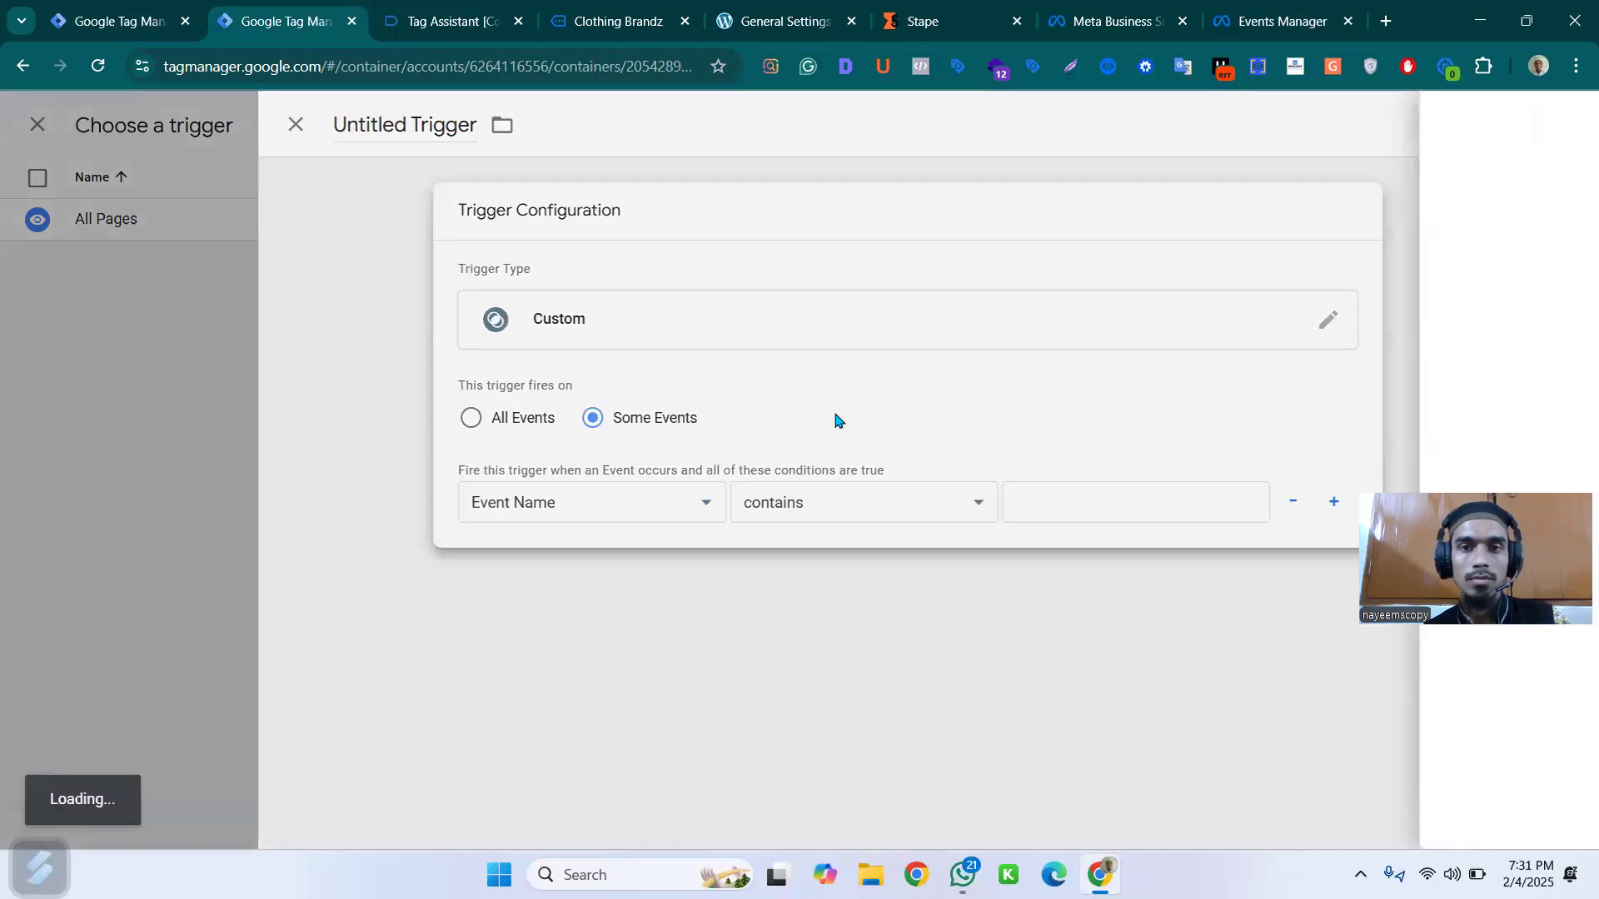
pyautogui.click(447, 554)
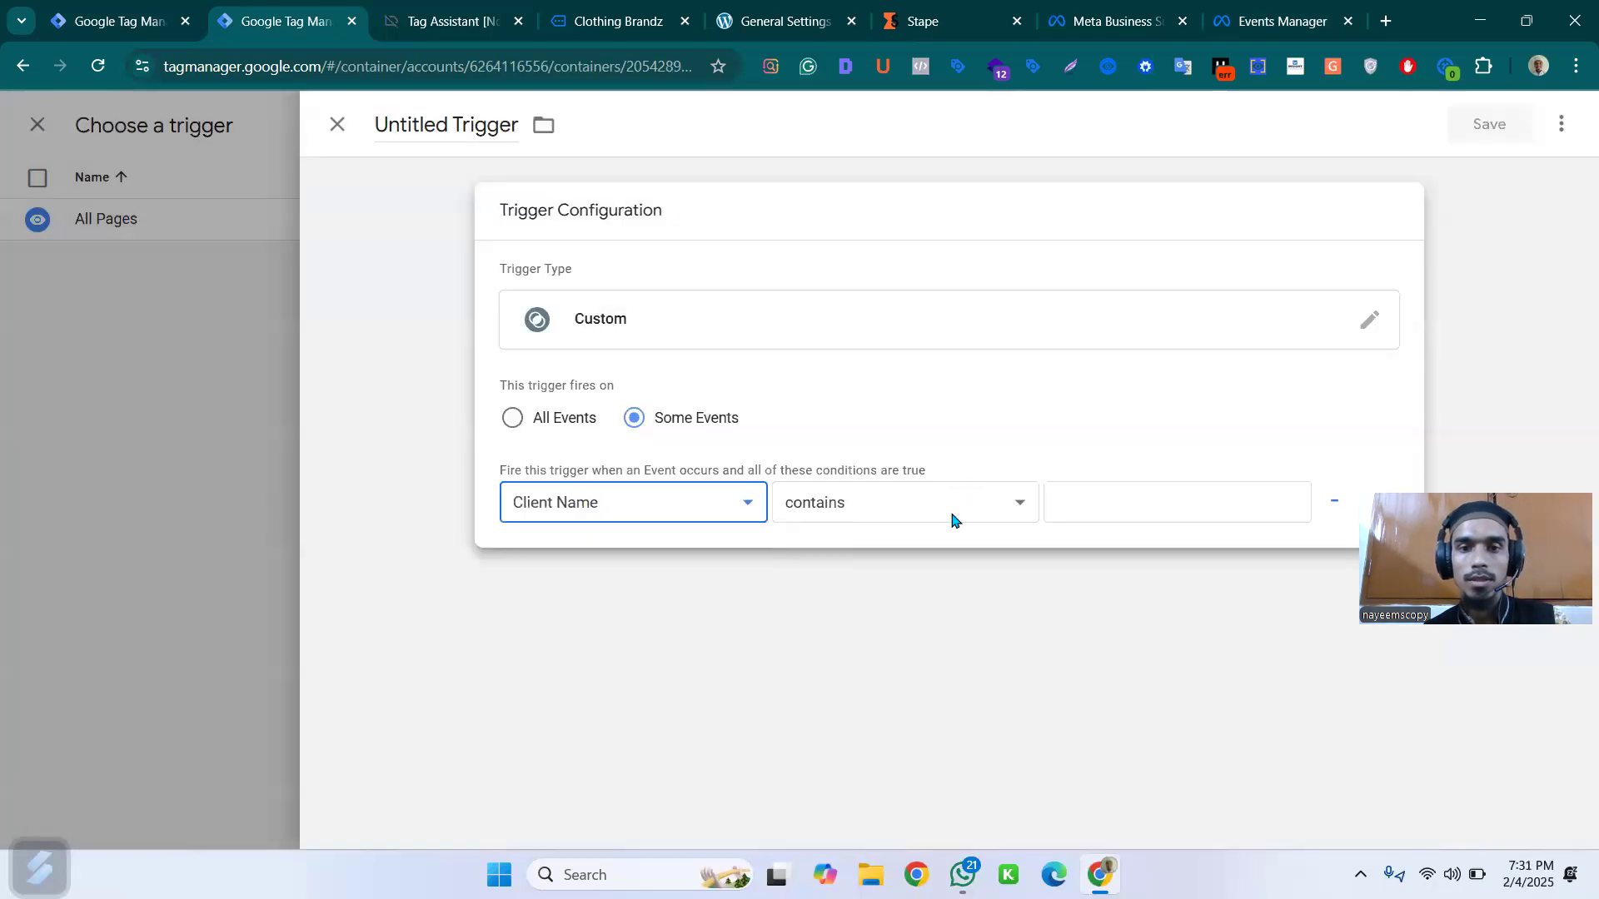
pyautogui.click(1146, 498)
pyautogui.write('GA4')
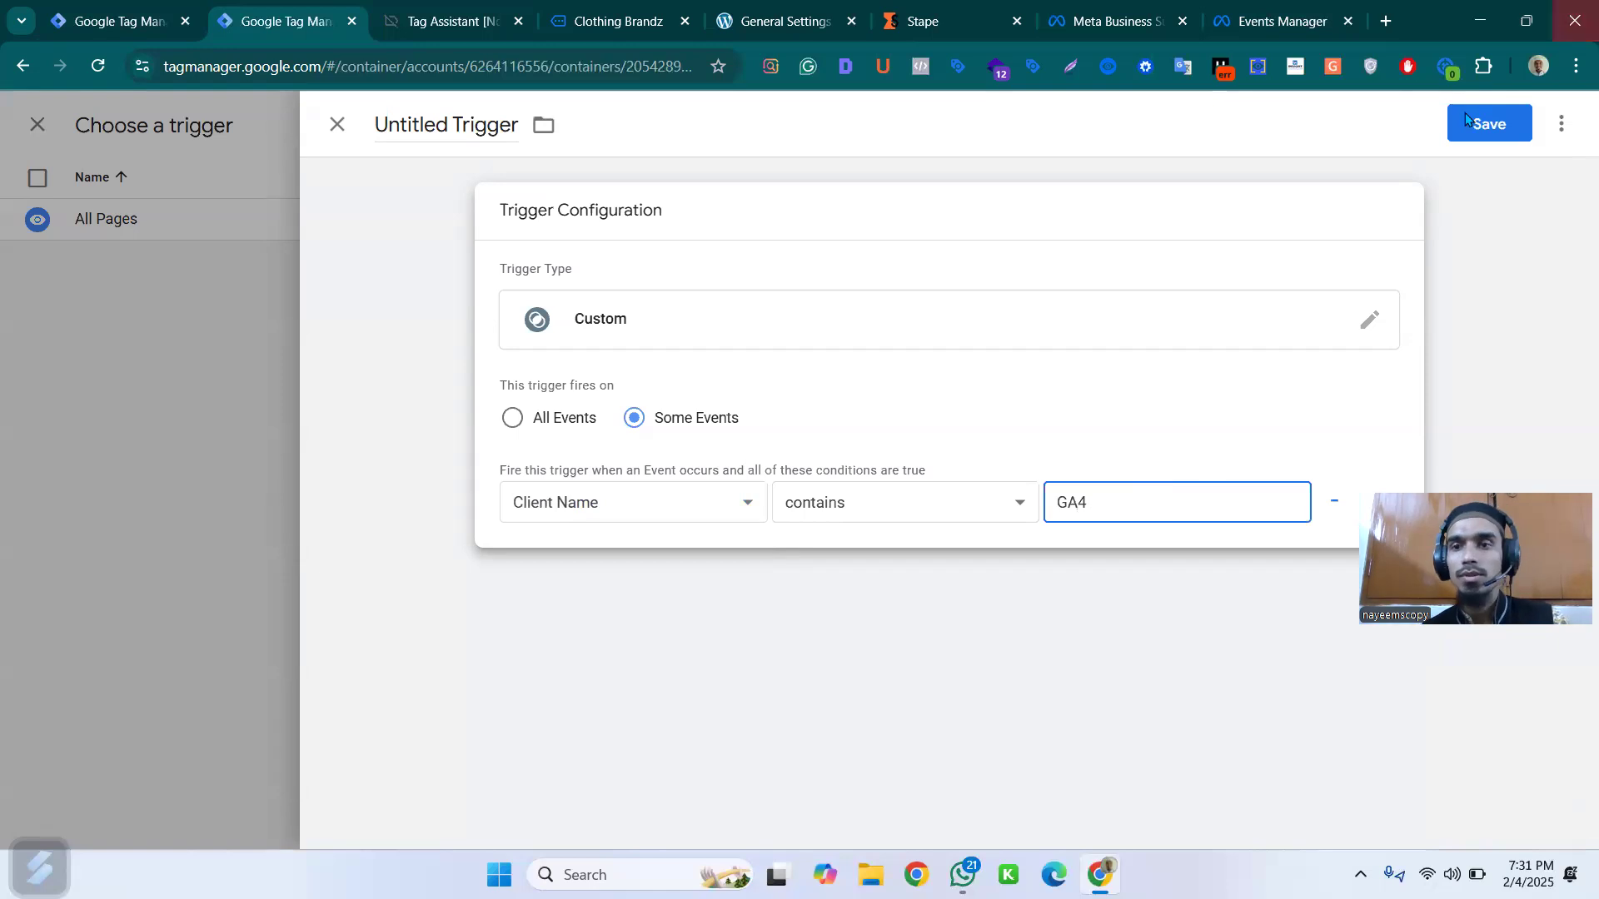
# - Save the new trigger under the name "Meta Conversion API advanced" and attach it to the tag
pyautogui.click(1466, 115)
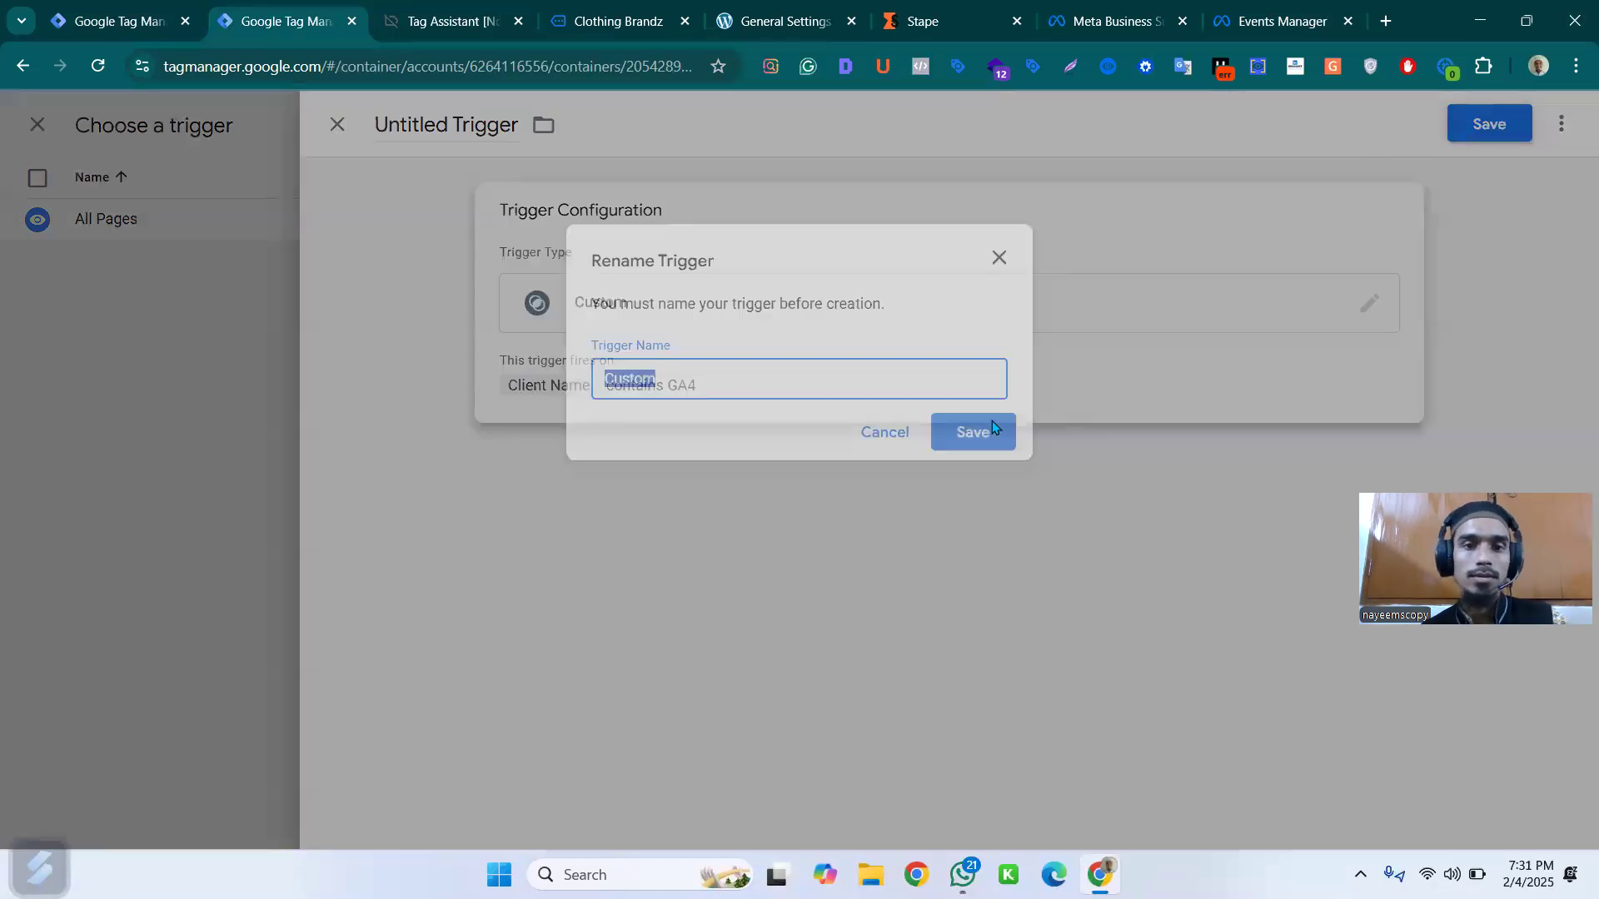
pyautogui.write('Meta Conversion API advanced')
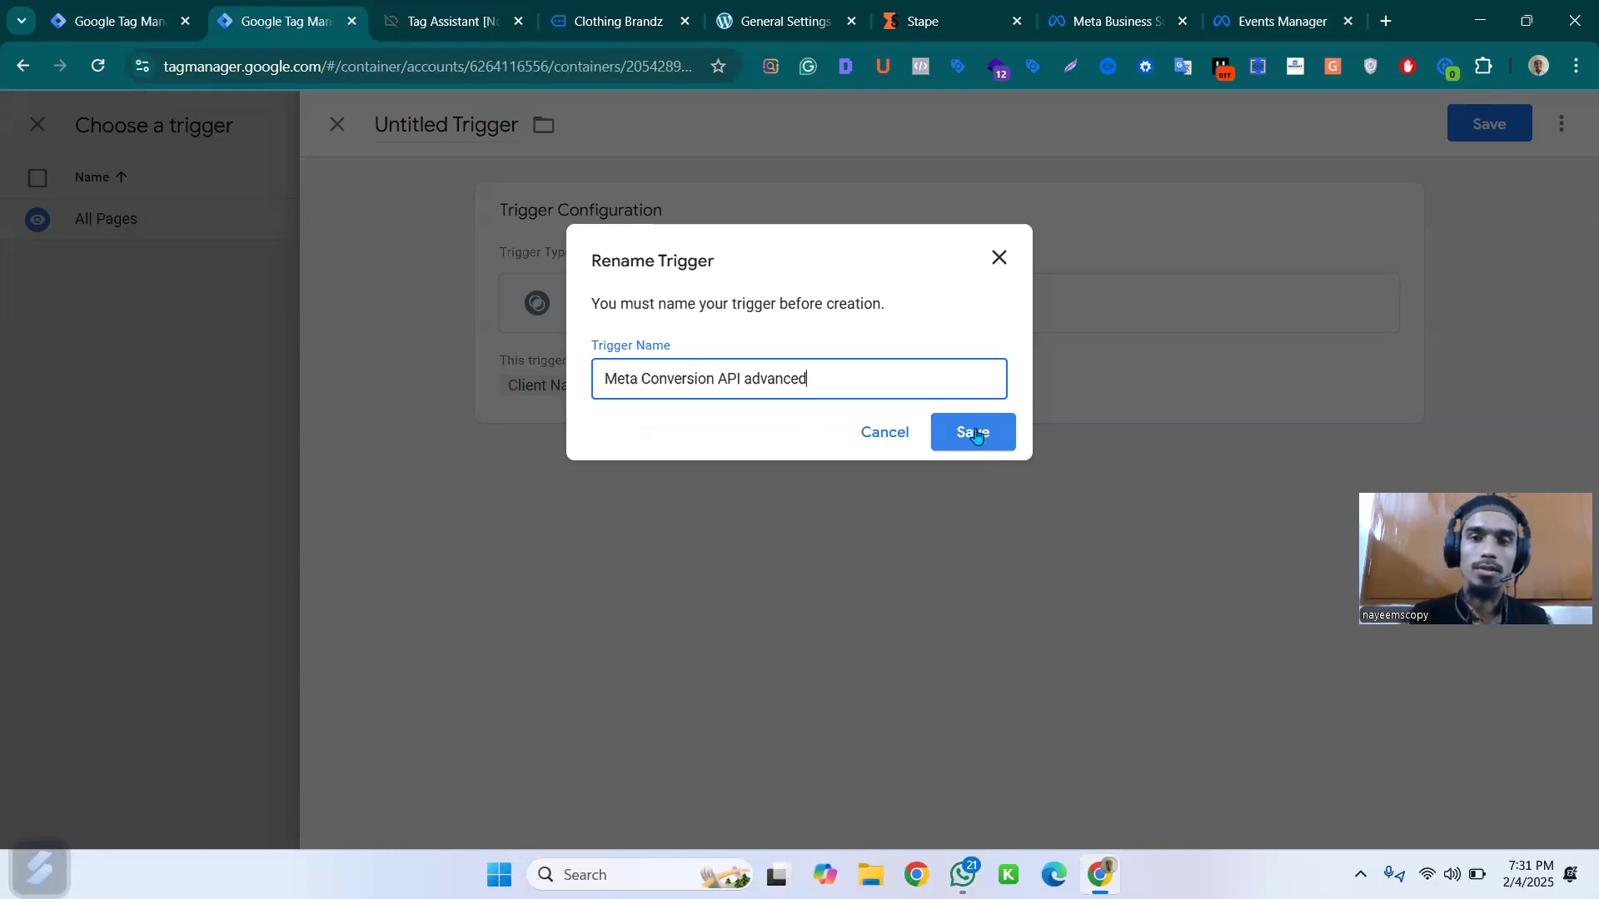
pyautogui.click(973, 433)
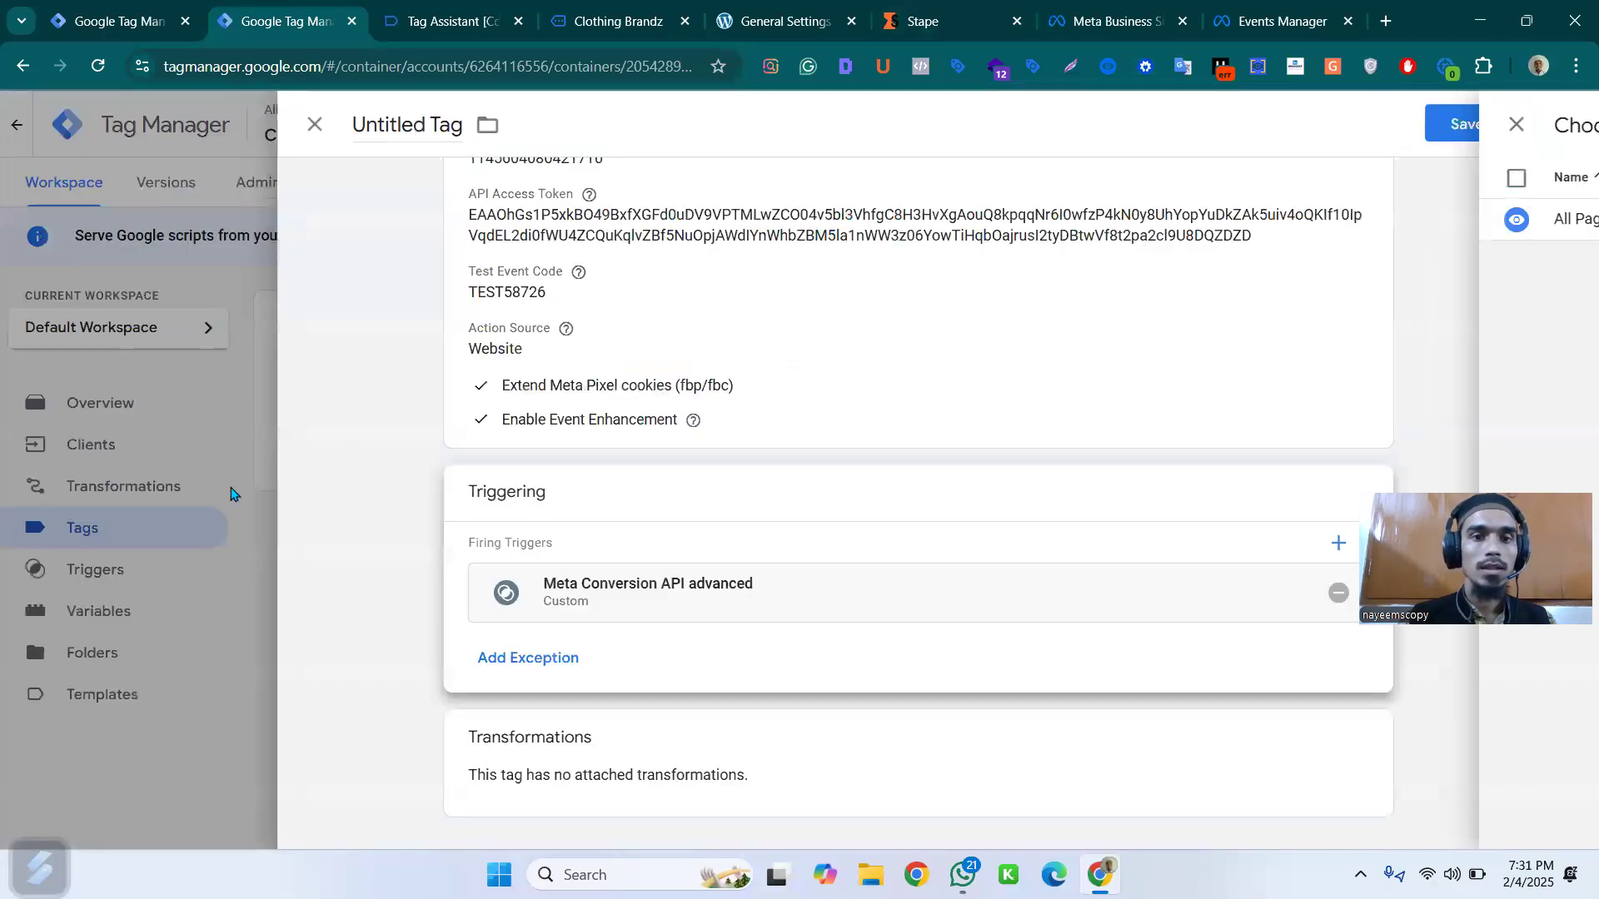
# - Save the server container tag under the name "MEta Conversions API Tag Advanced"
pyautogui.click(1489, 123)
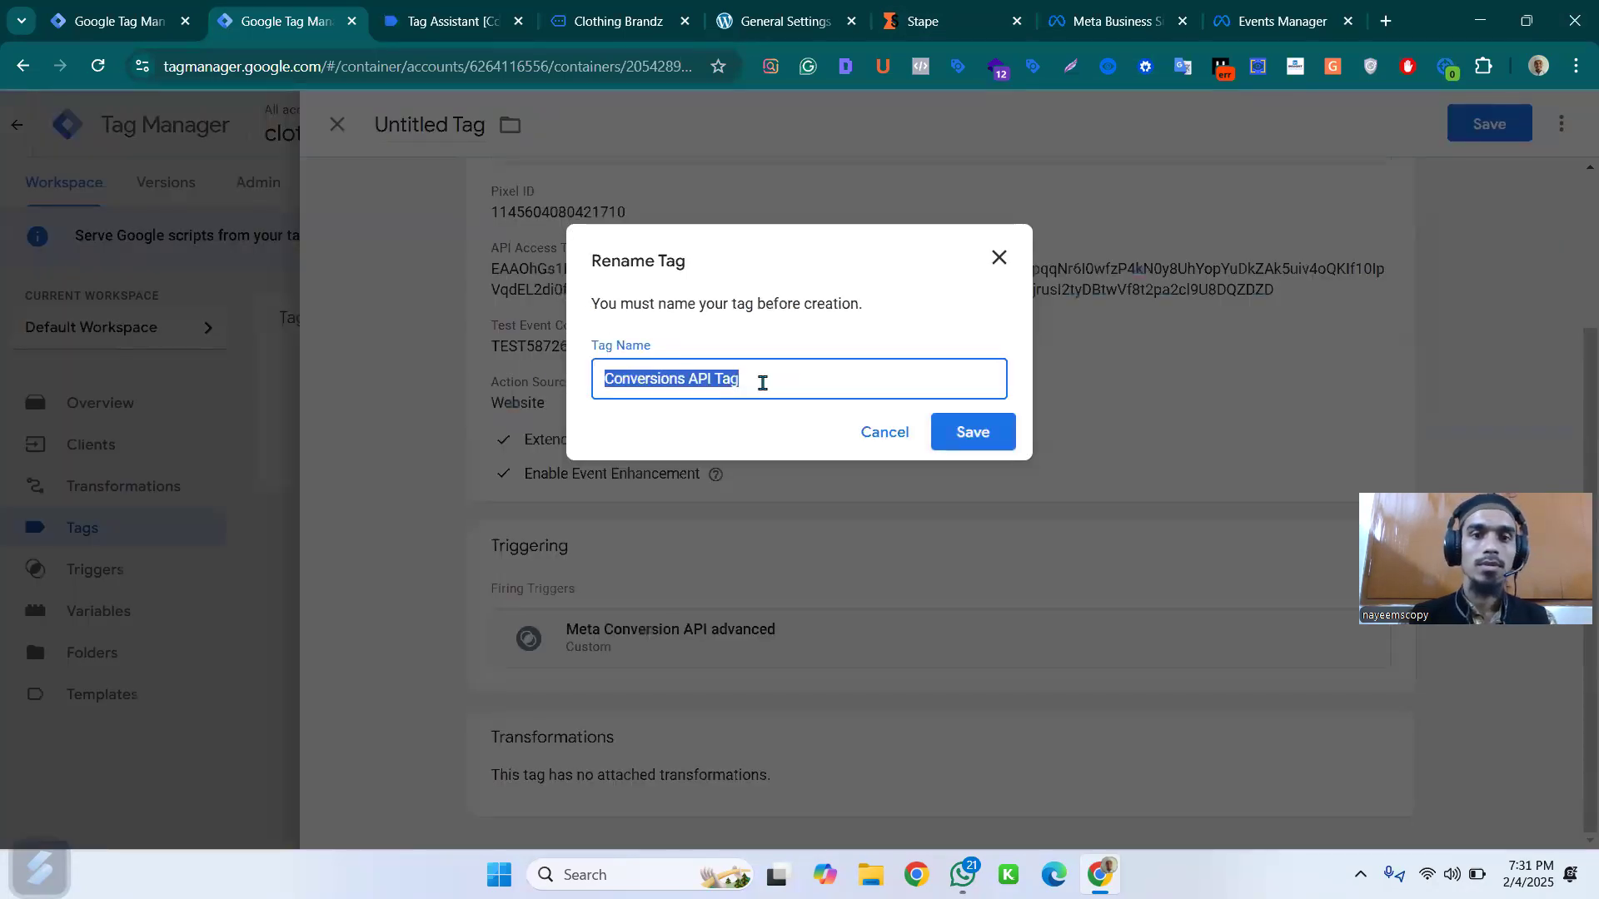
pyautogui.click(767, 384)
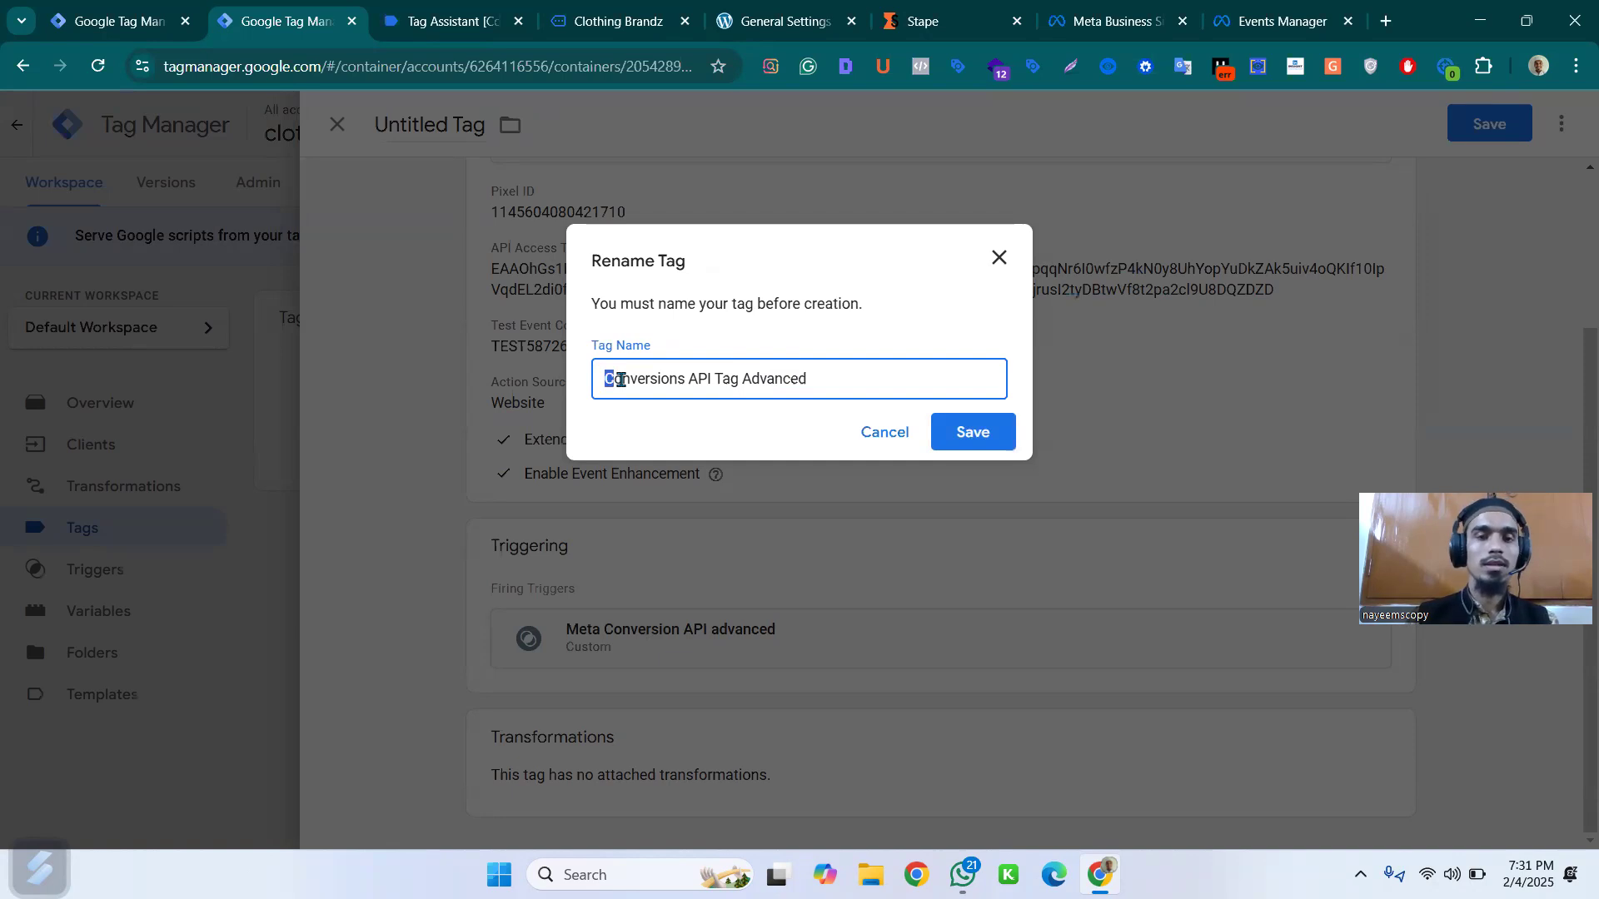
pyautogui.write('Meta C')
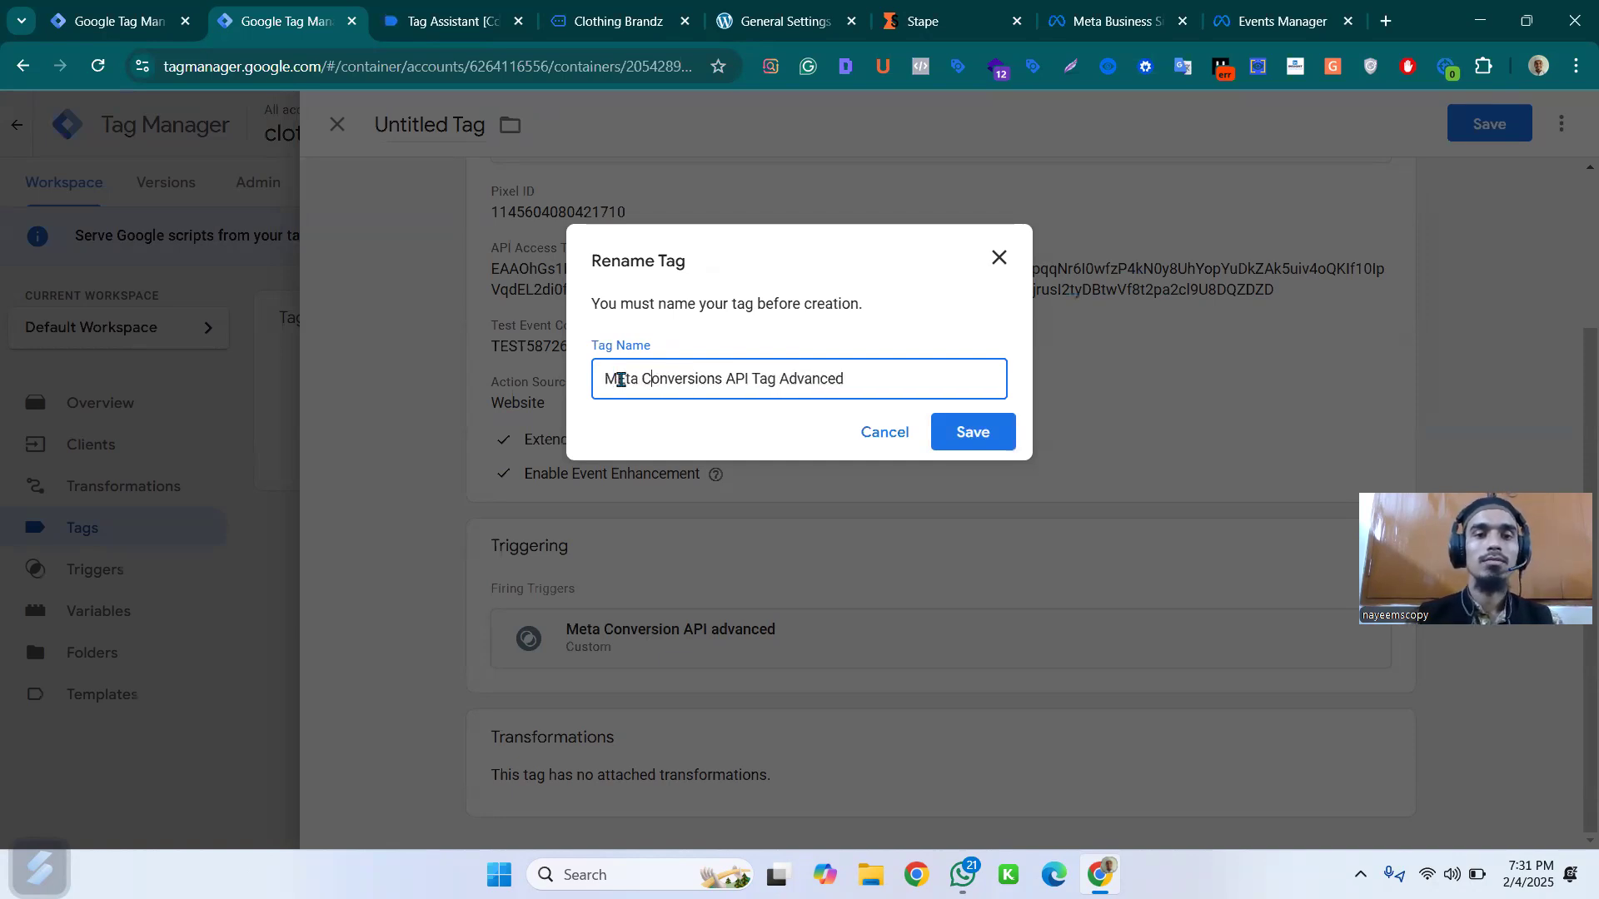
pyautogui.click(948, 446)
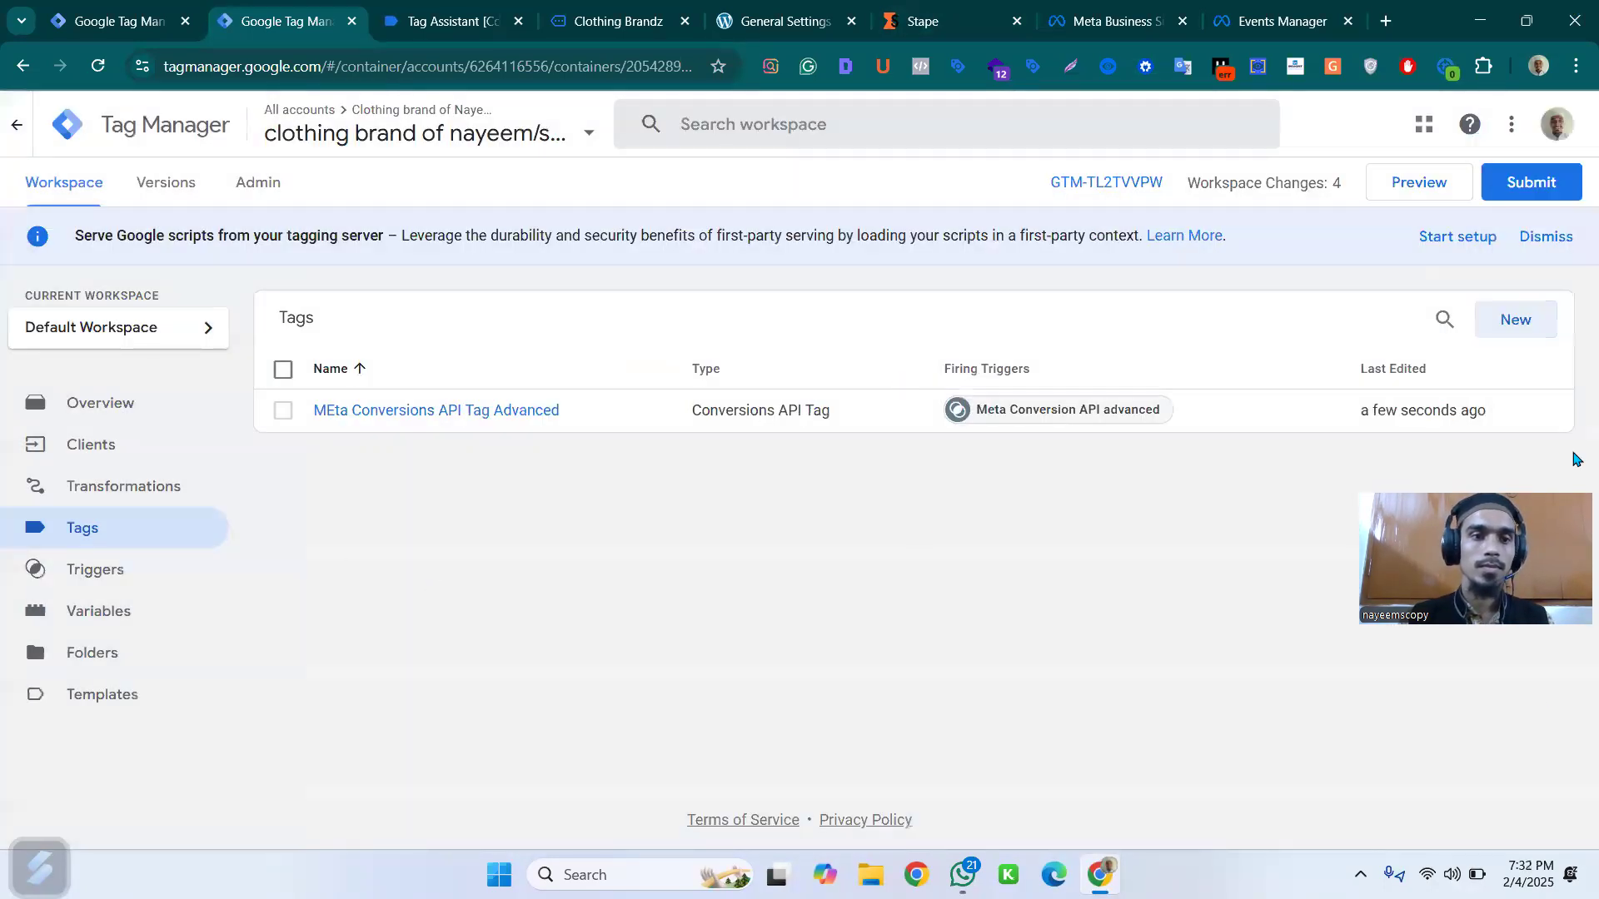
# - Submit and publish the server container's workspace changes with the version name and description left blank
pyautogui.click(1533, 185)
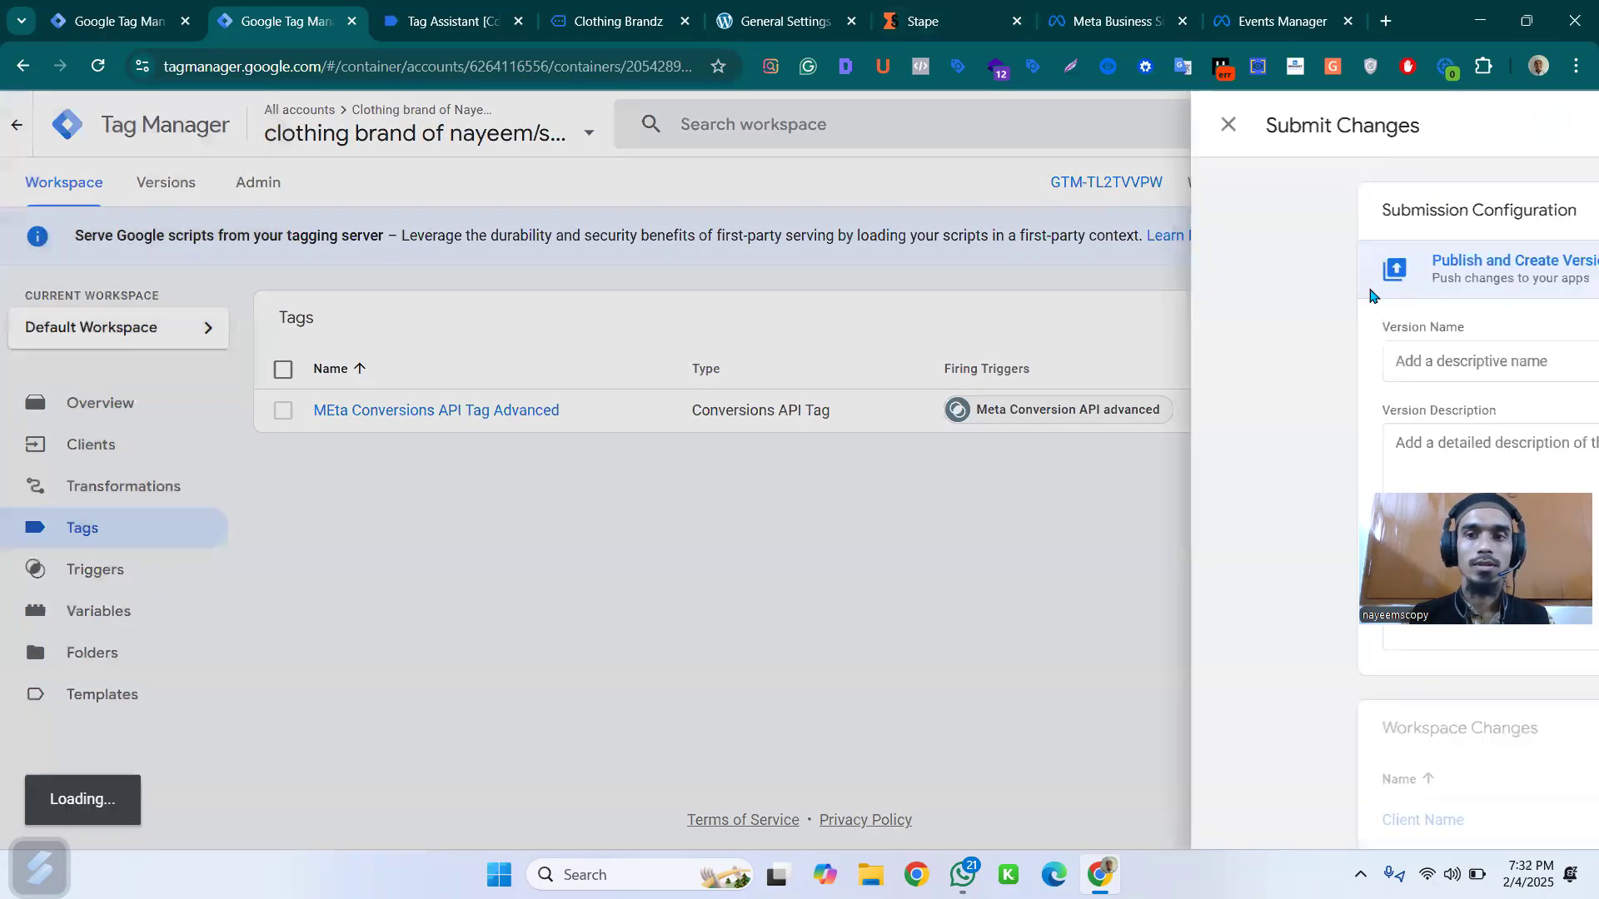
pyautogui.click(1529, 129)
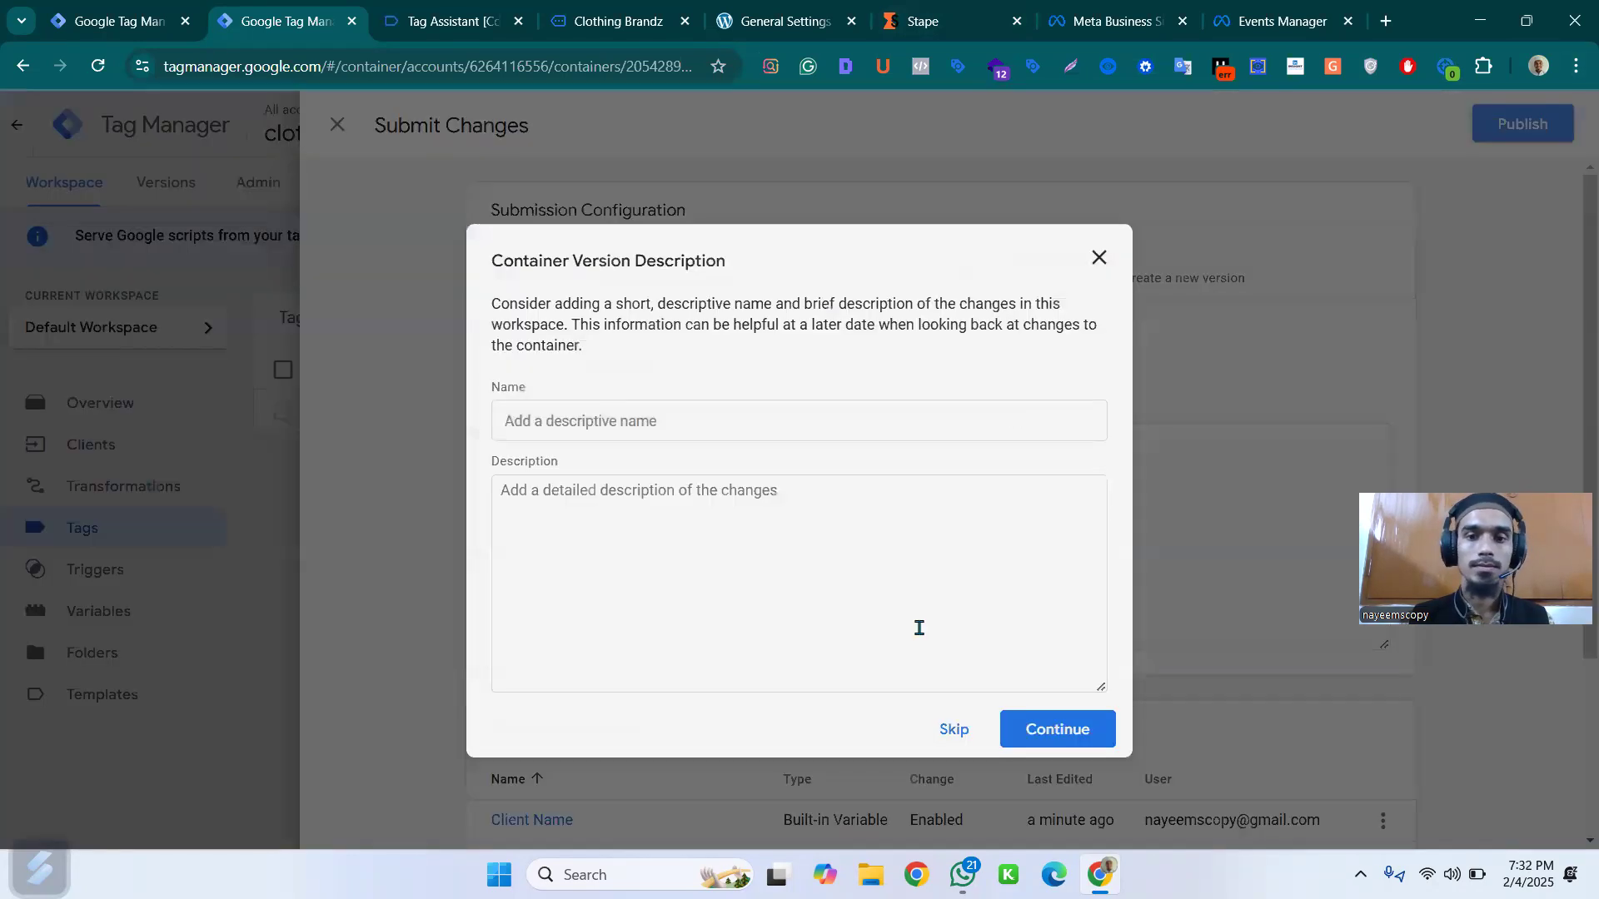
pyautogui.click(1075, 731)
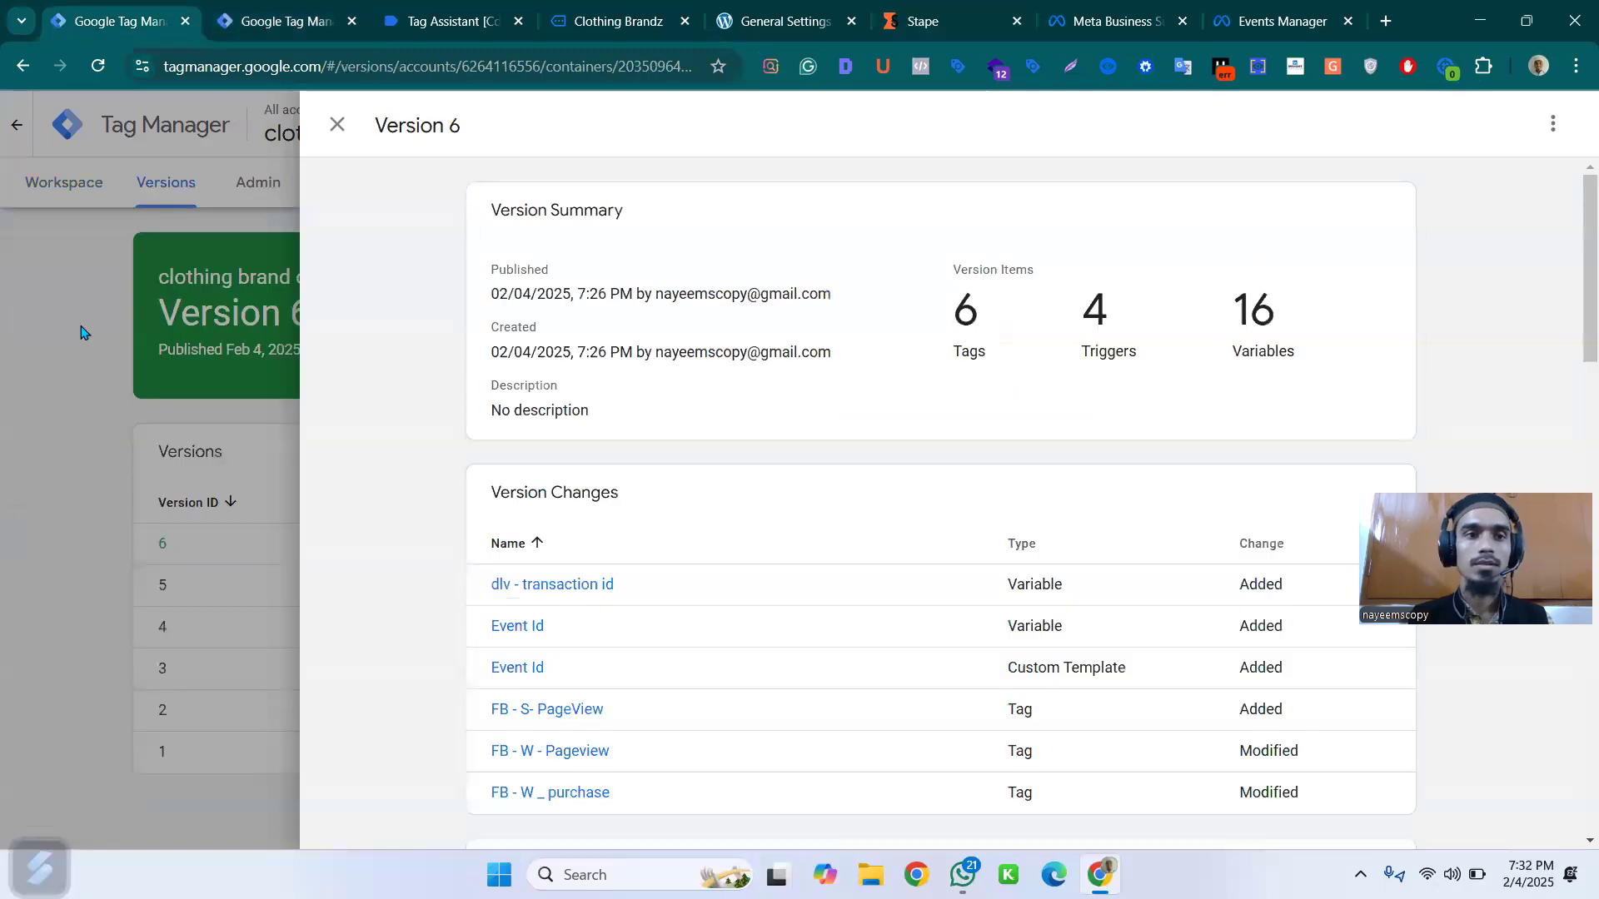
# - Publish a new version of the web container without a name or description and close its version summary
pyautogui.click(78, 332)
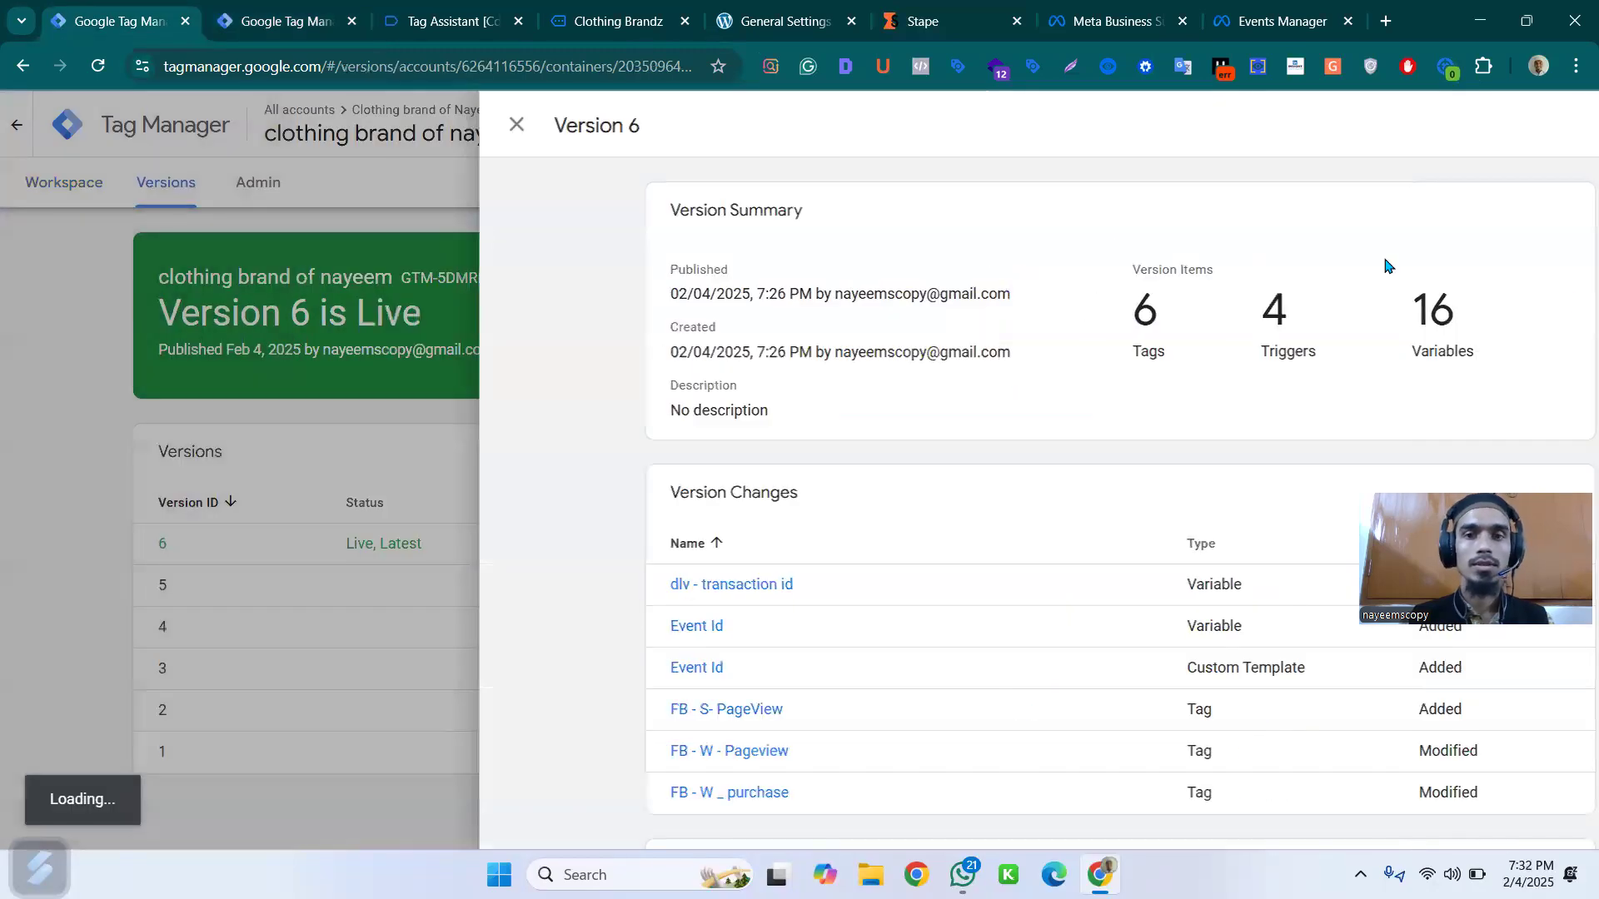
pyautogui.click(75, 184)
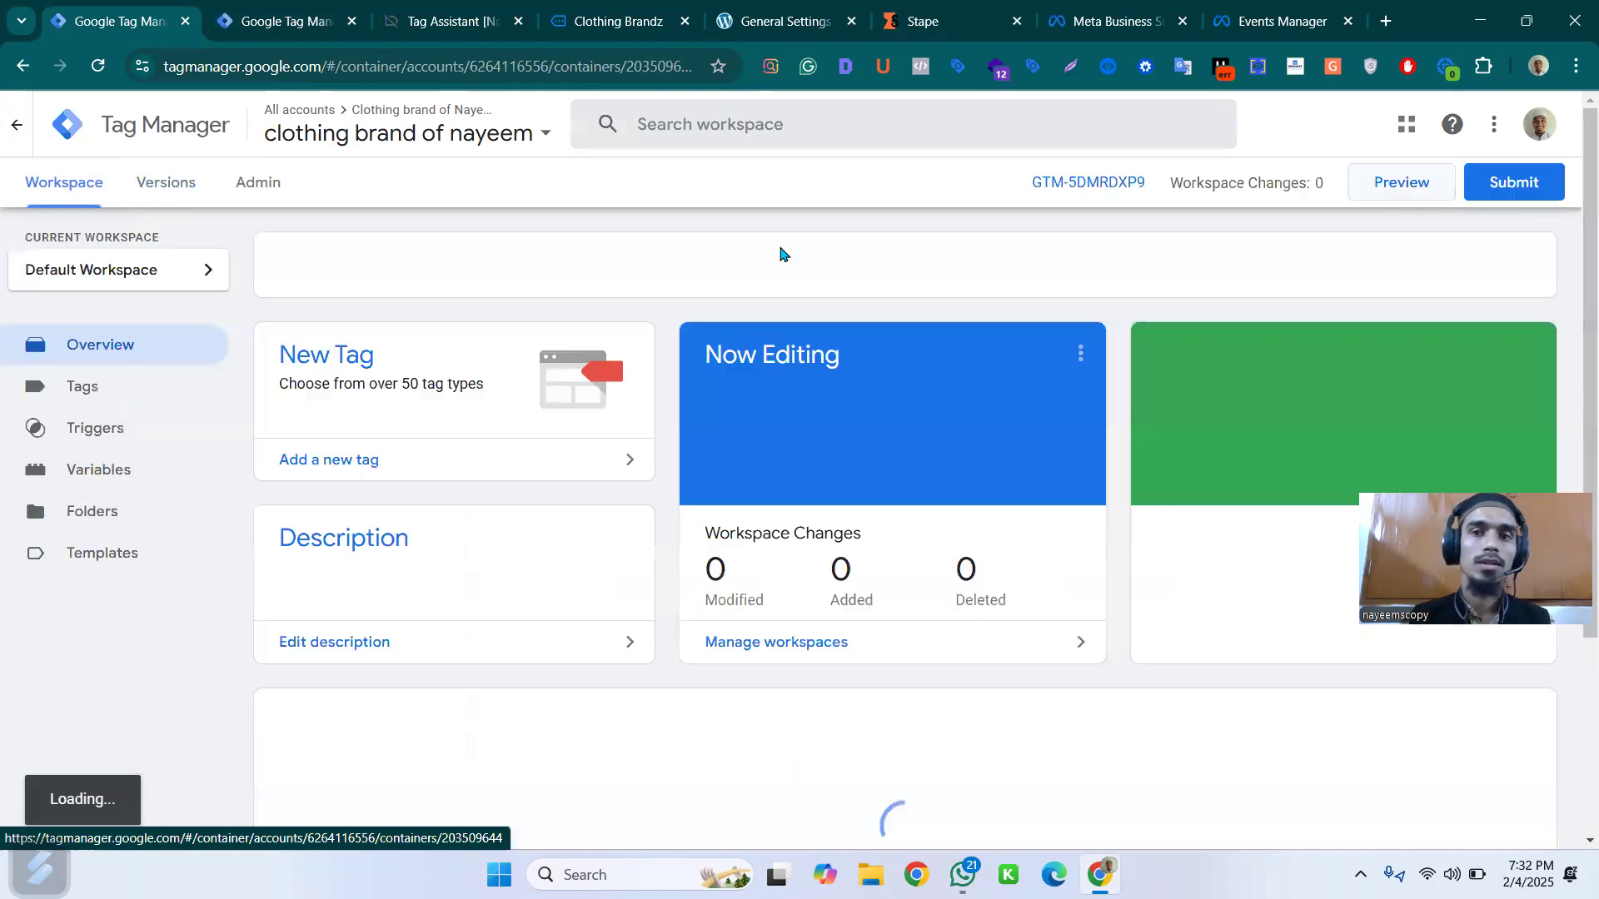
pyautogui.click(1511, 182)
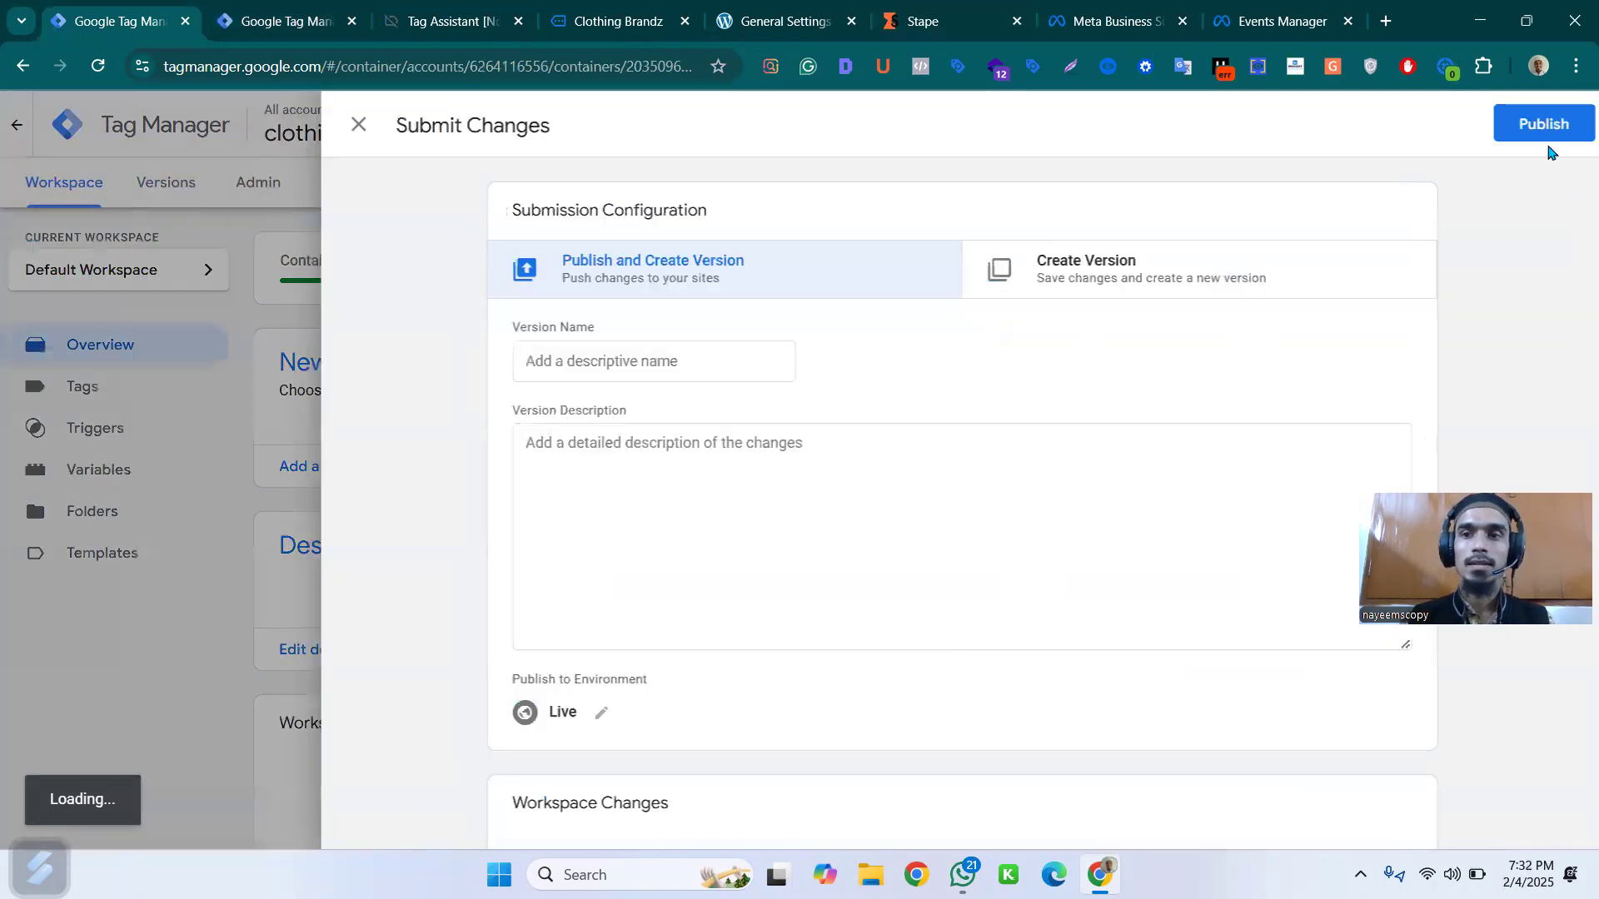
pyautogui.click(1555, 124)
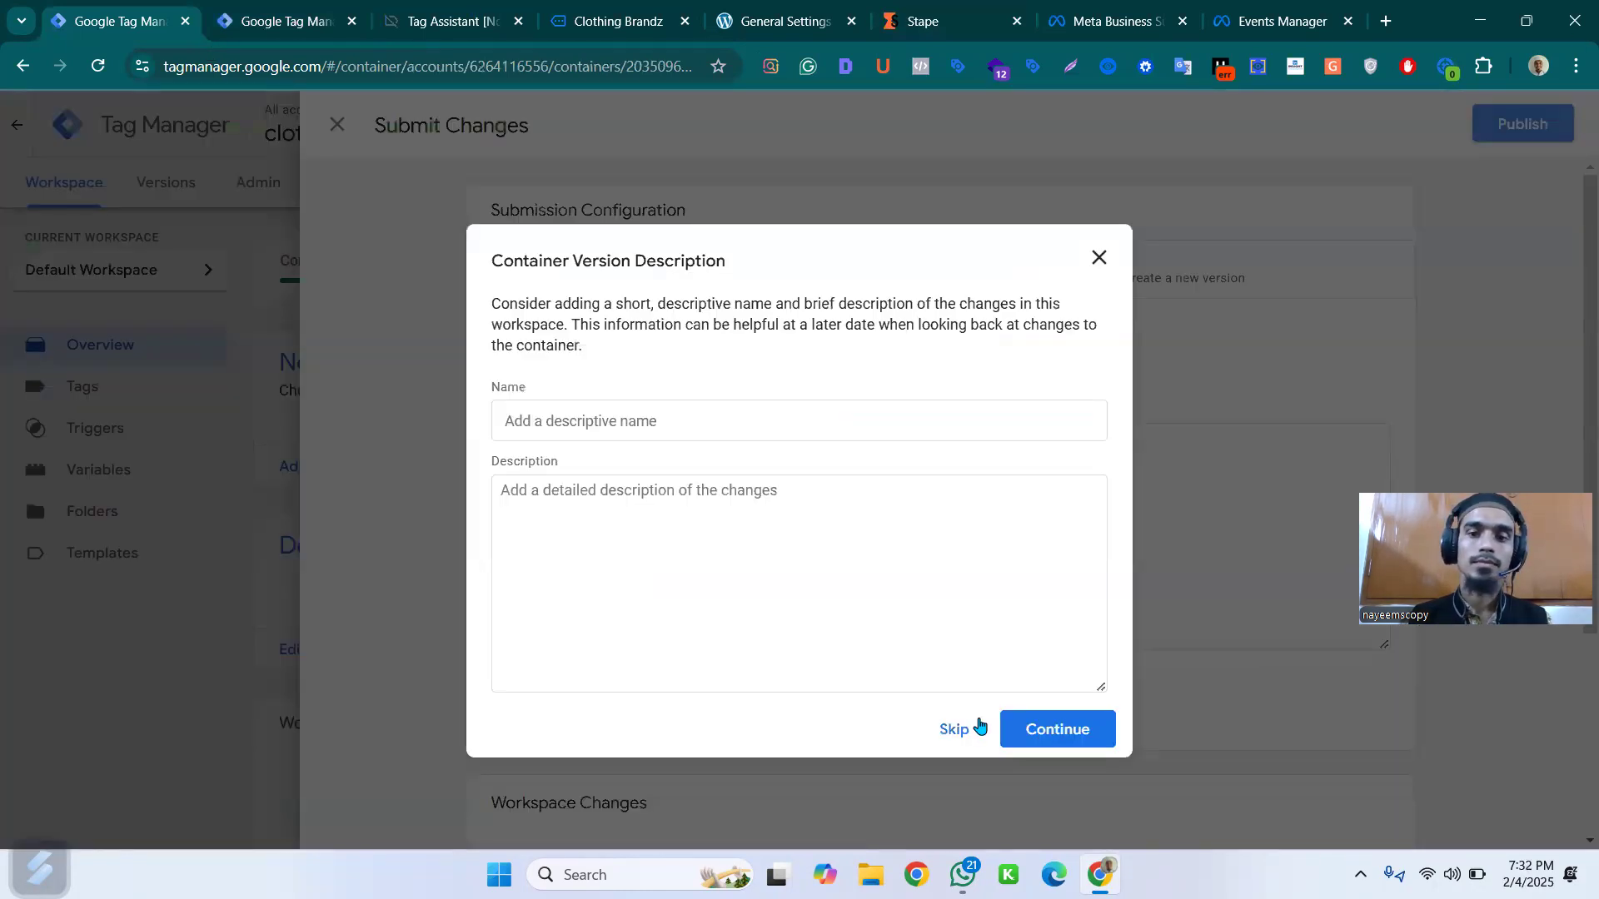
pyautogui.click(1091, 733)
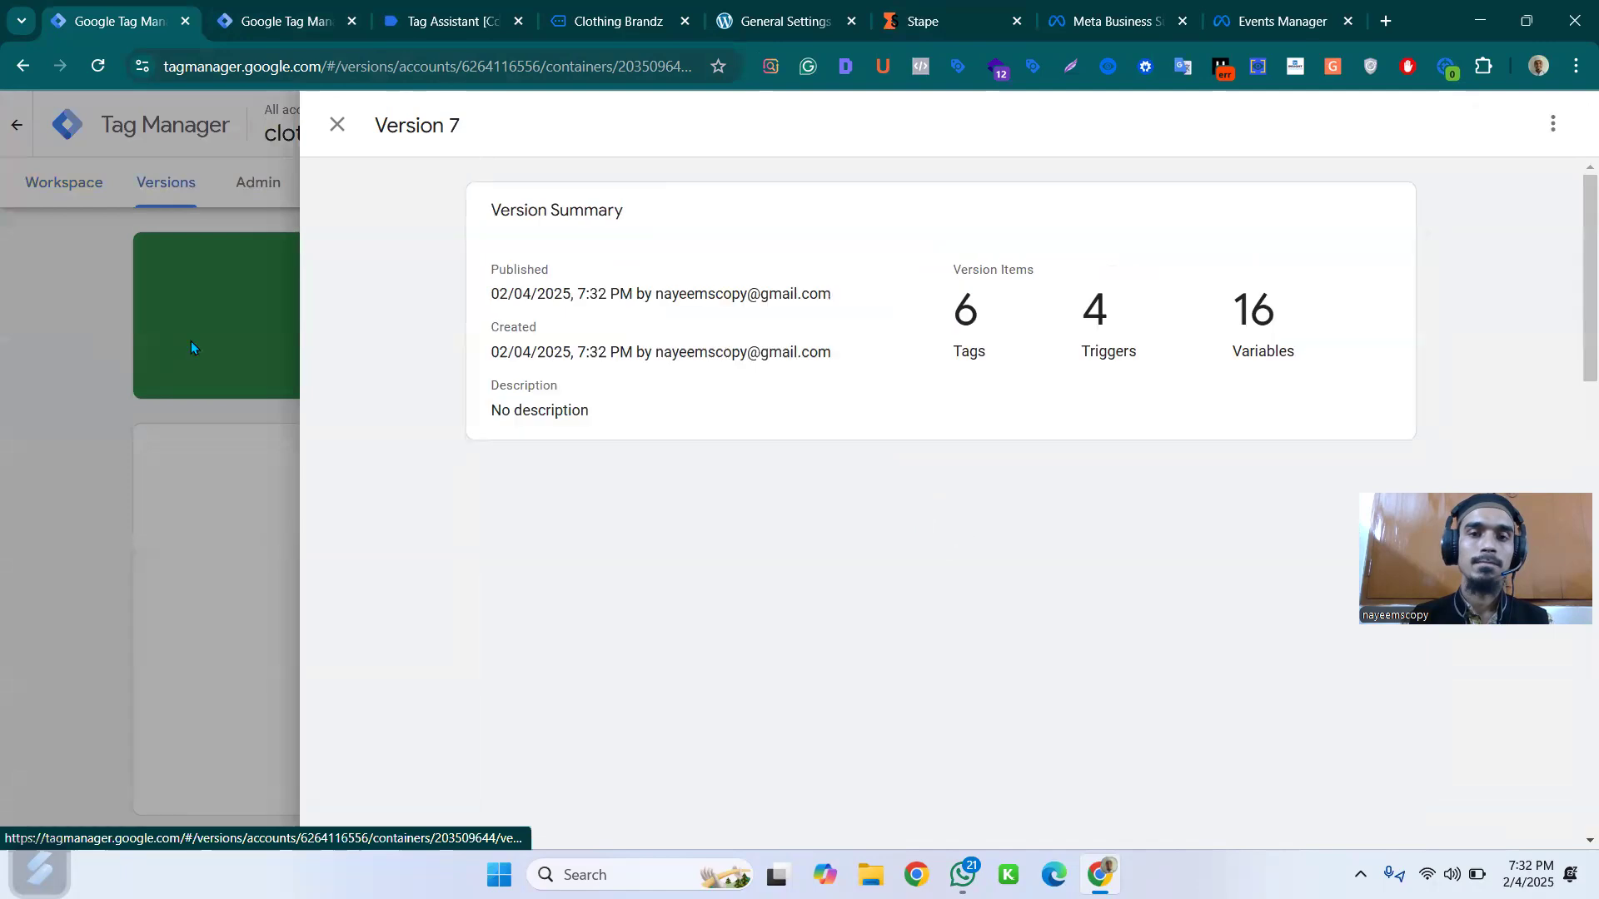
pyautogui.click(196, 350)
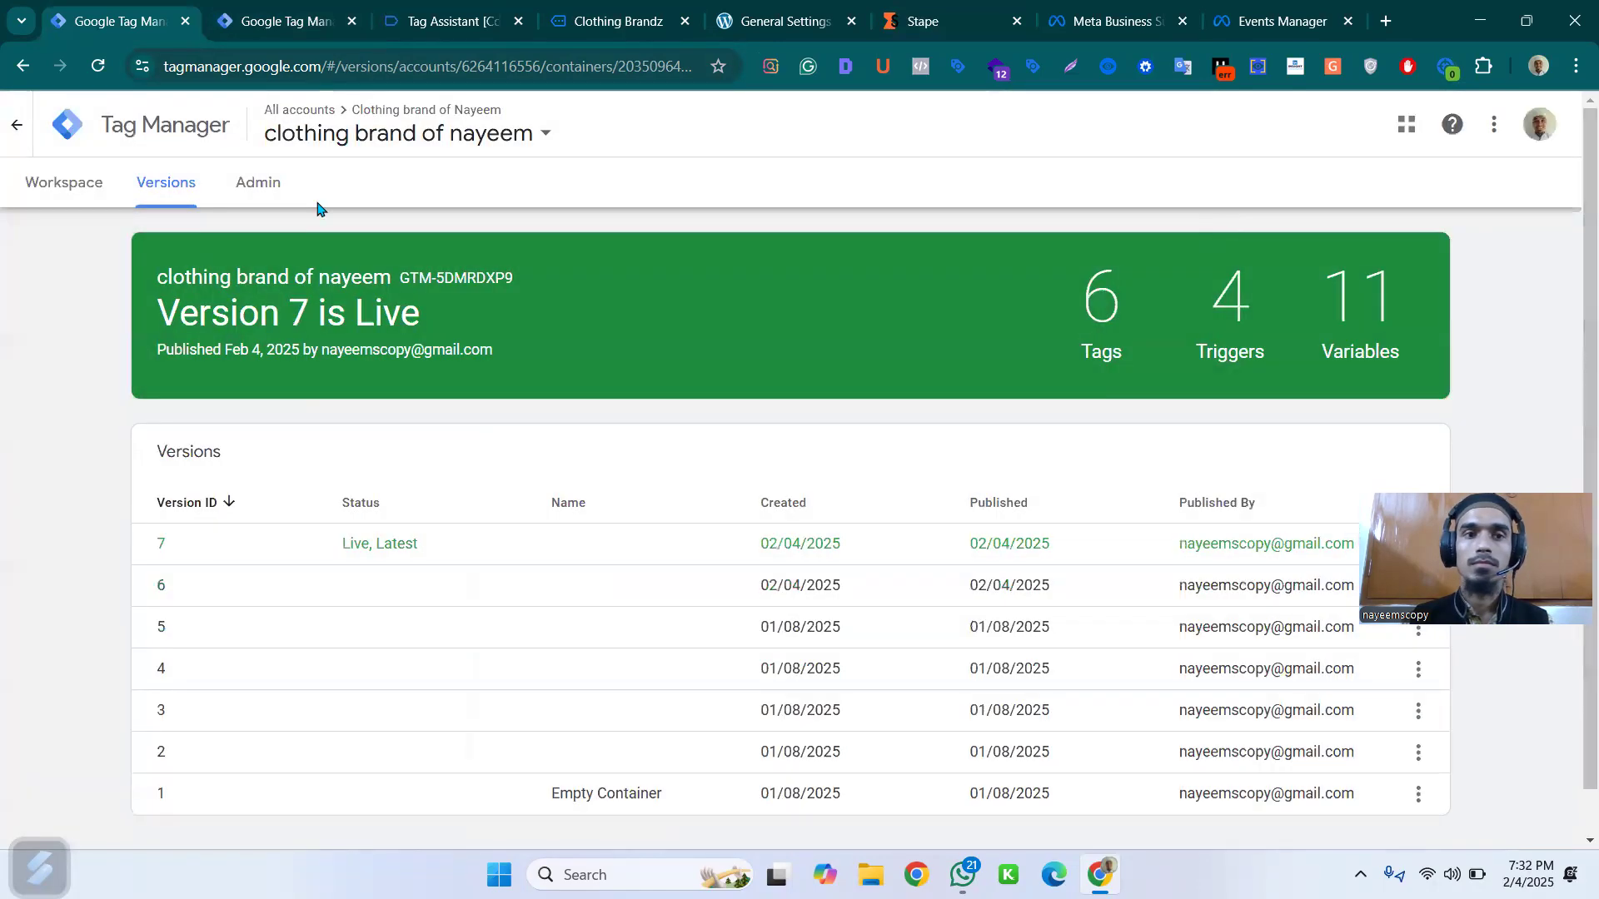
# - Return to the web container's workspace and start its preview in Tag Assistant
pyautogui.click(65, 185)
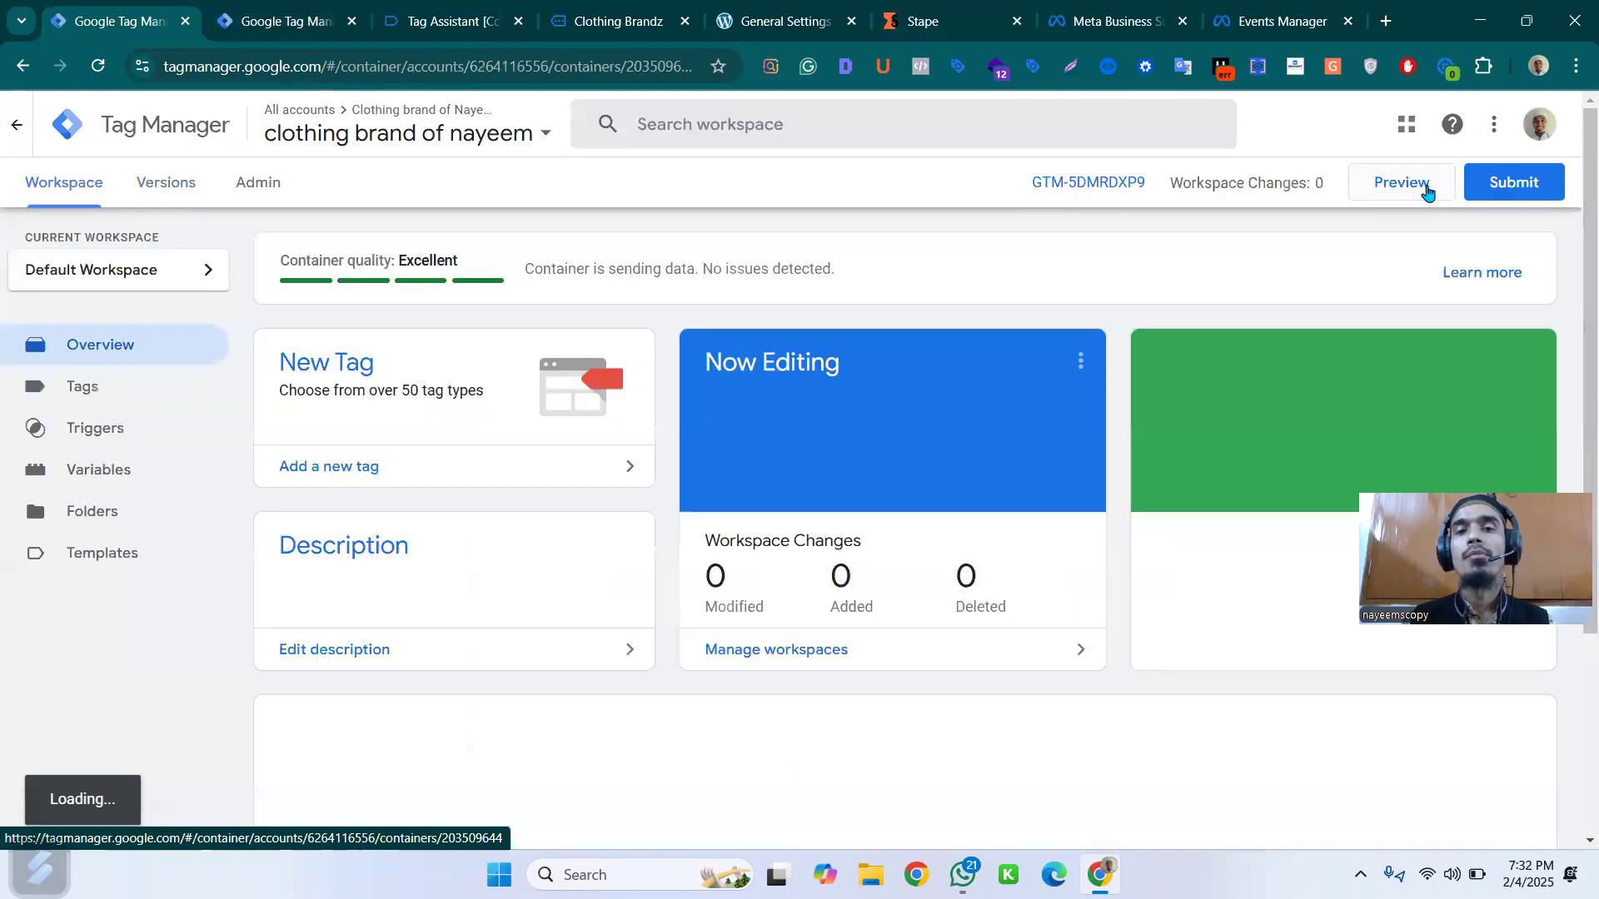
pyautogui.click(1425, 190)
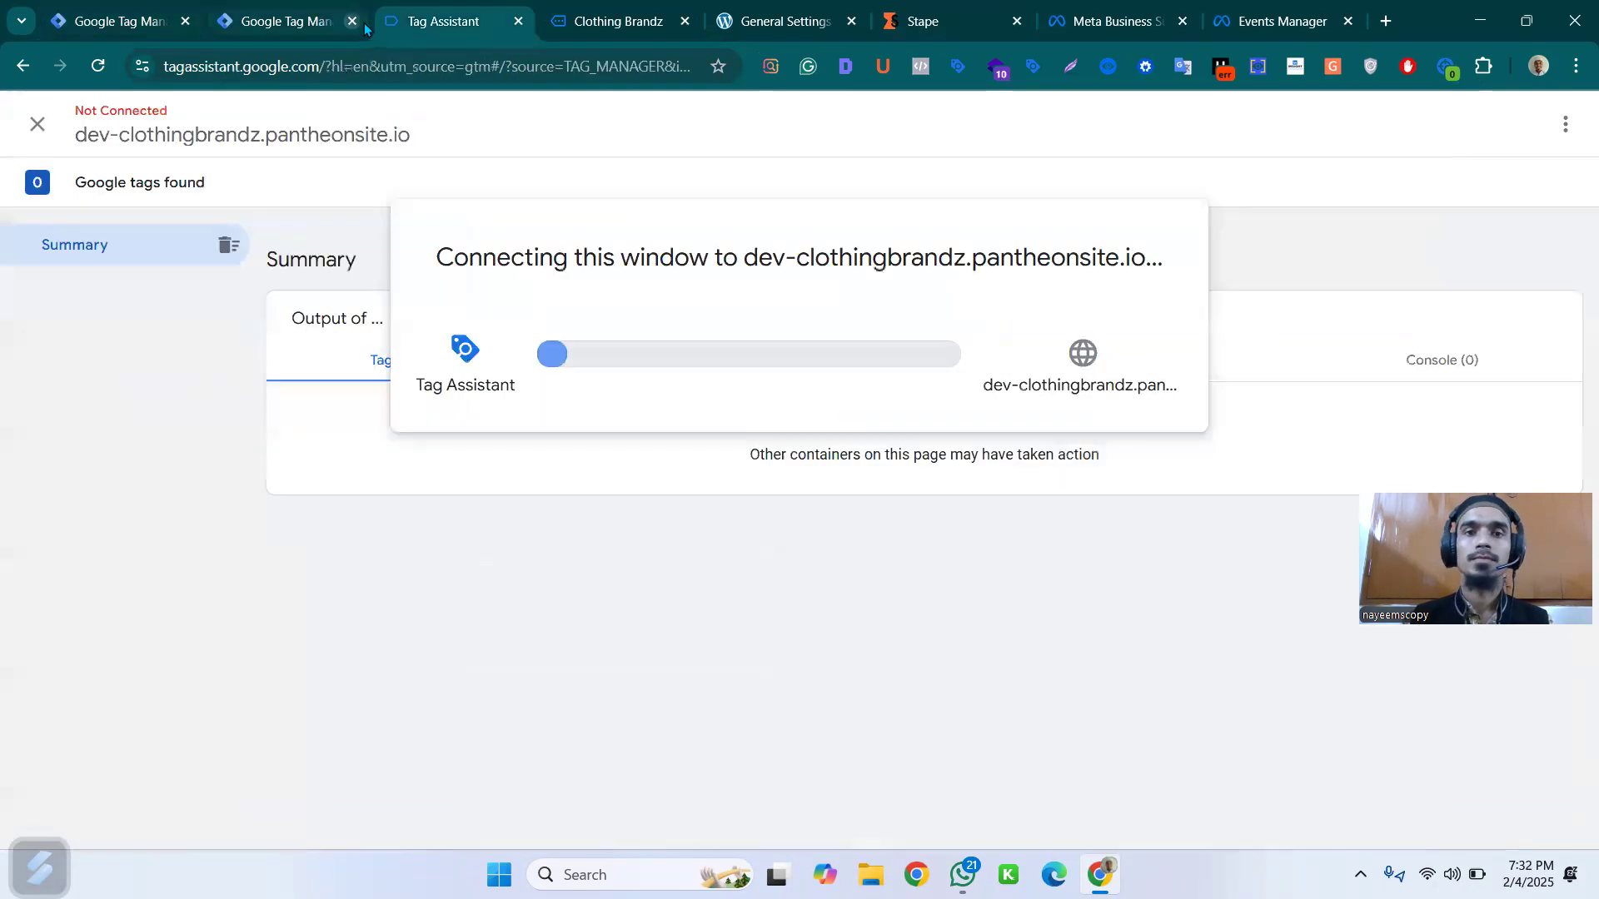
# - Close the server container's version summary, return to its workspace and start the server preview
pyautogui.click(333, 21)
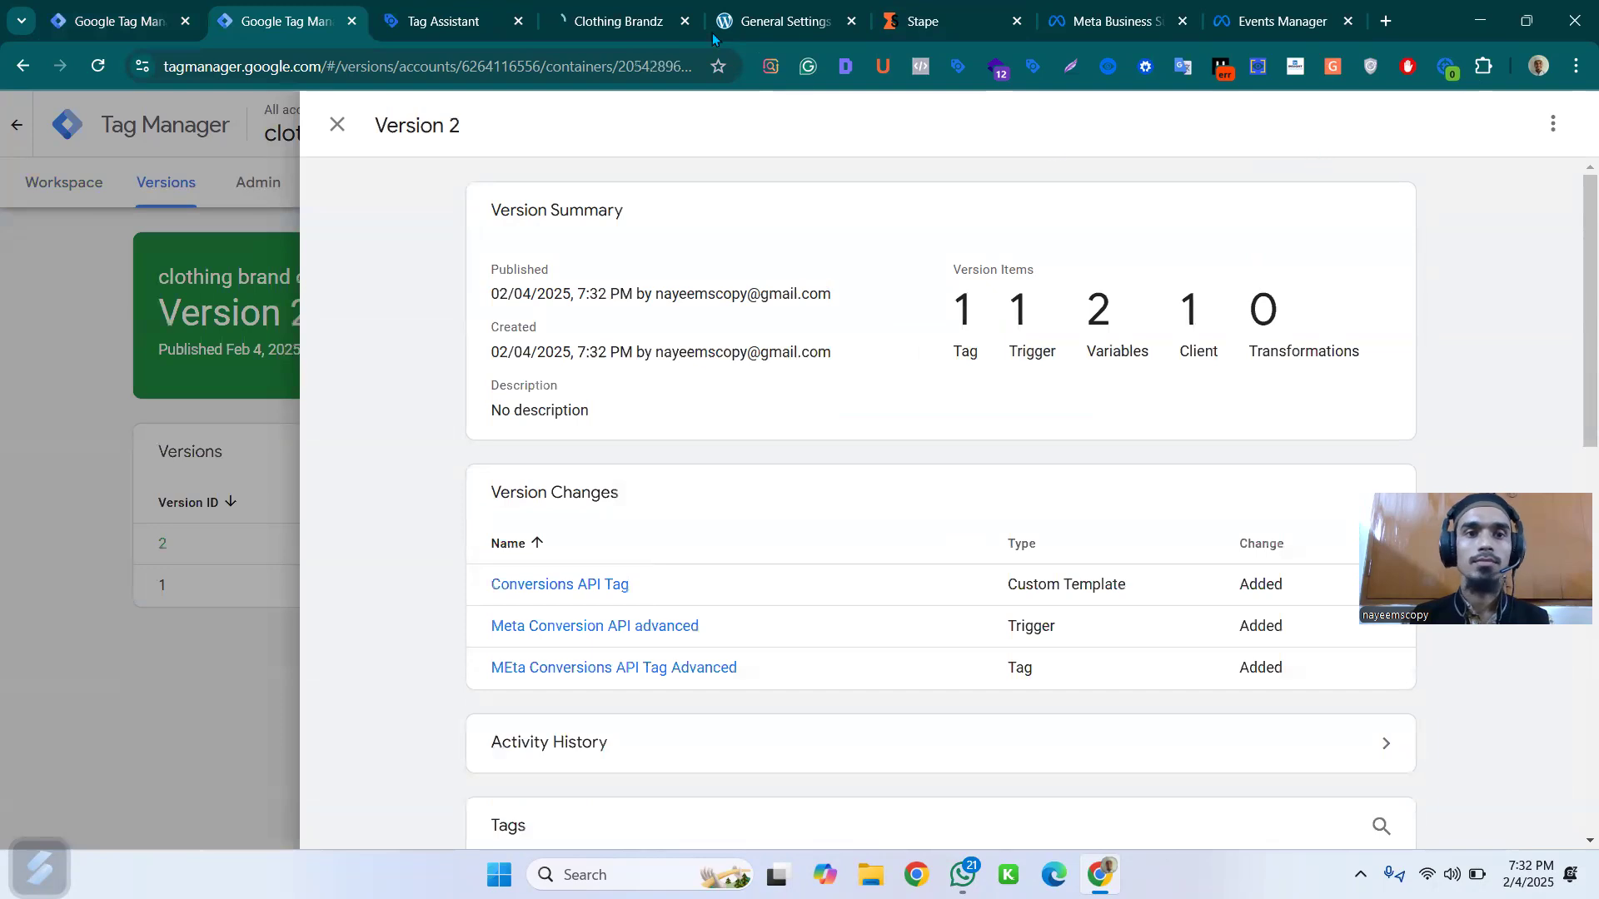
pyautogui.click(87, 188)
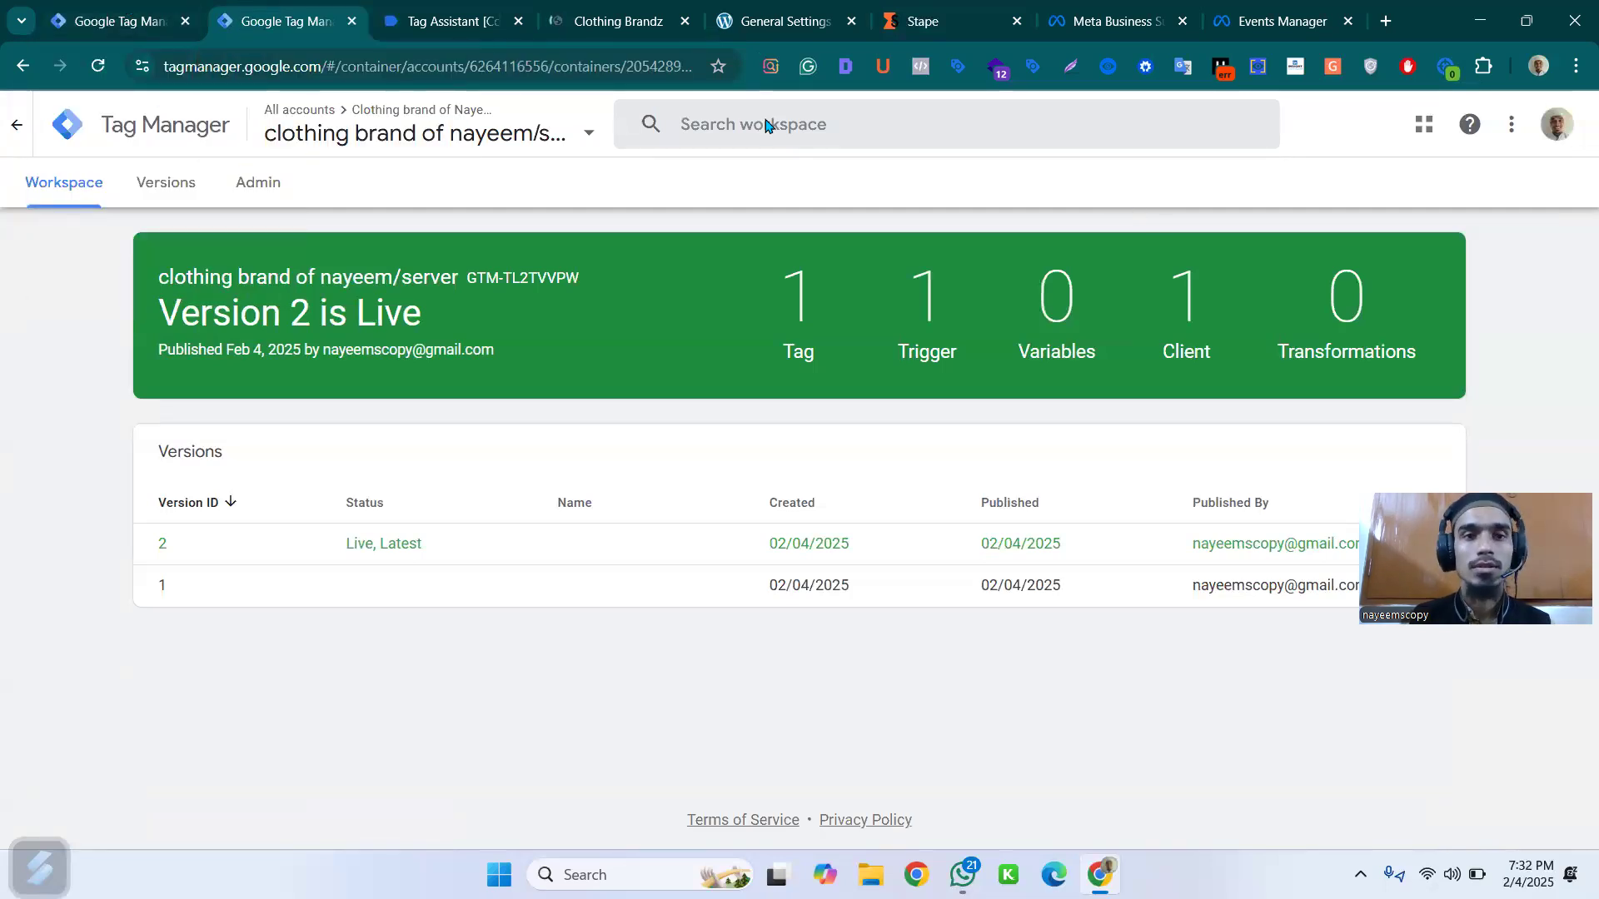
pyautogui.click(90, 196)
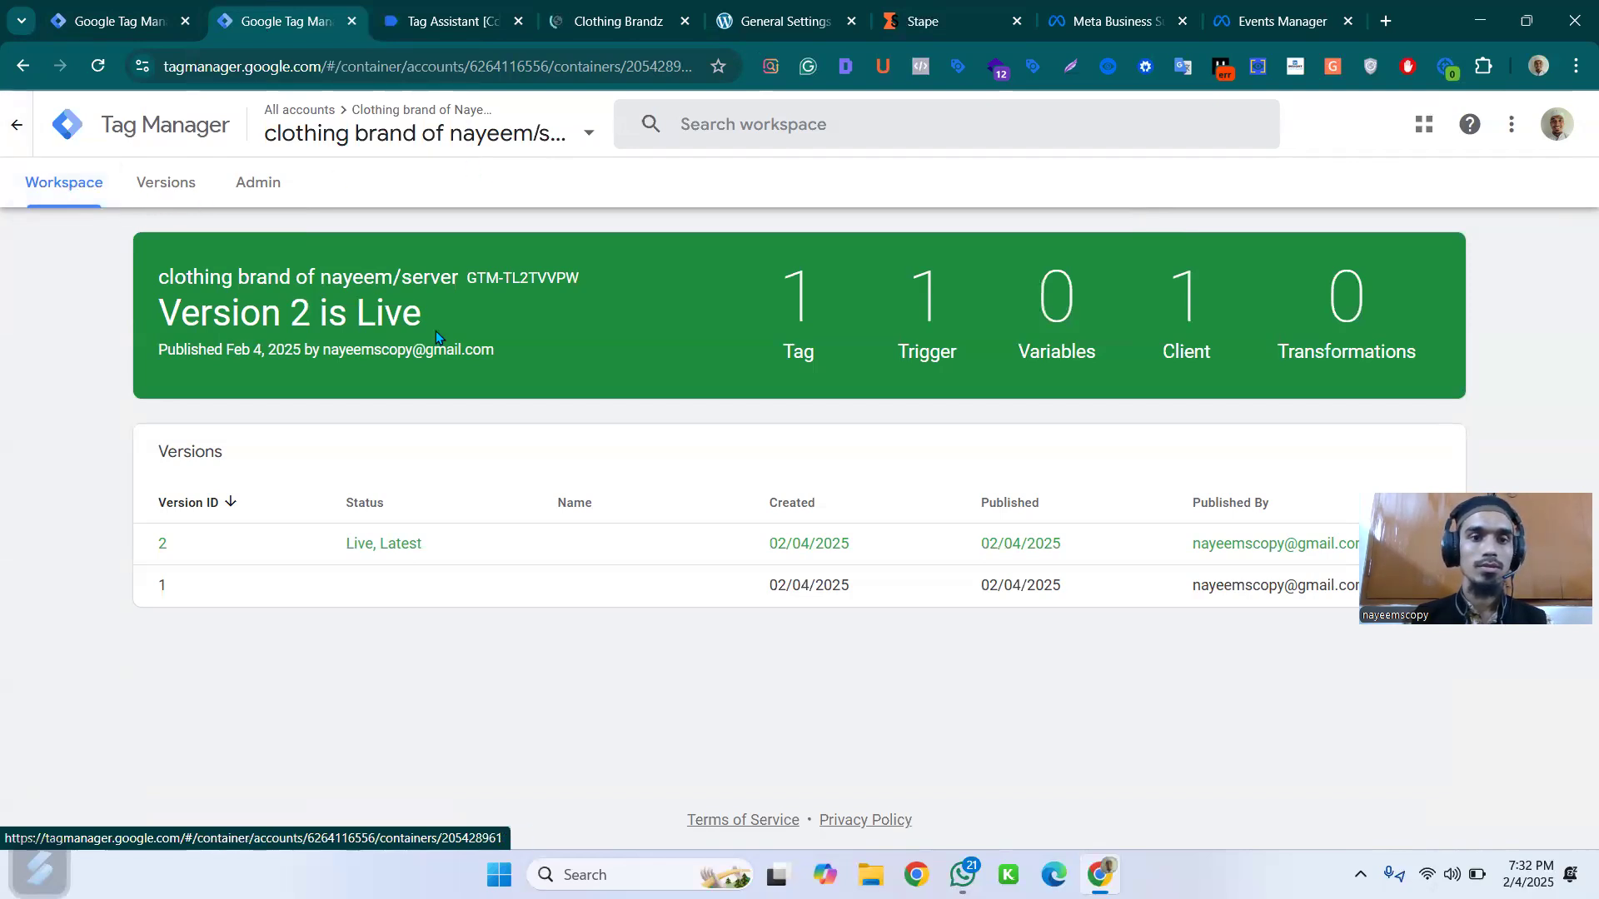
pyautogui.click(417, 546)
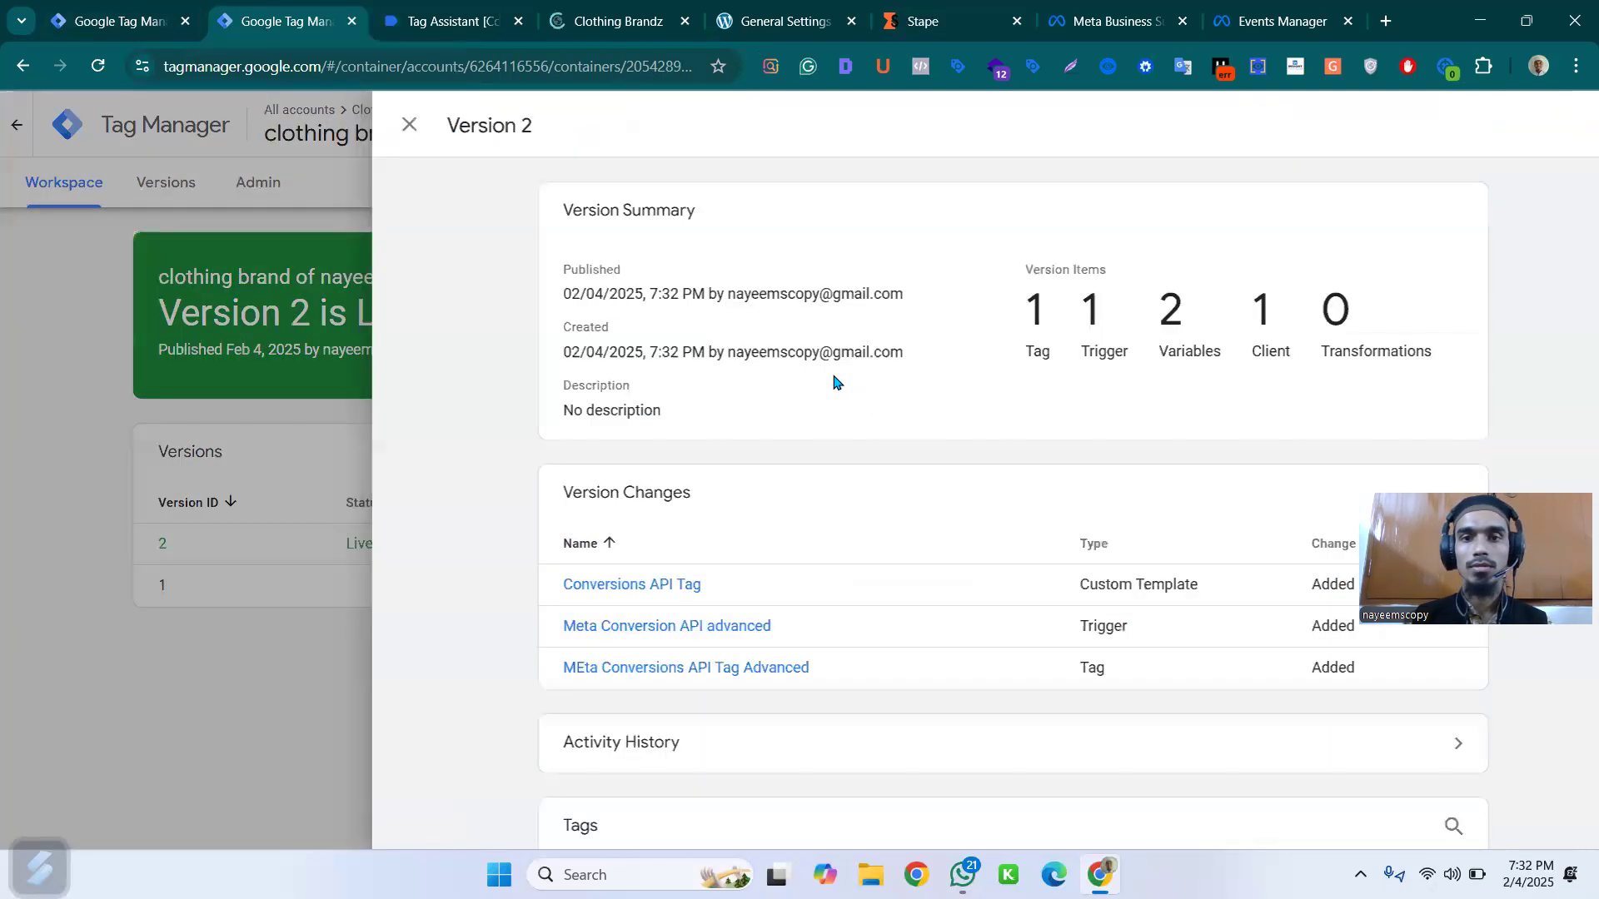
pyautogui.press('Escape')
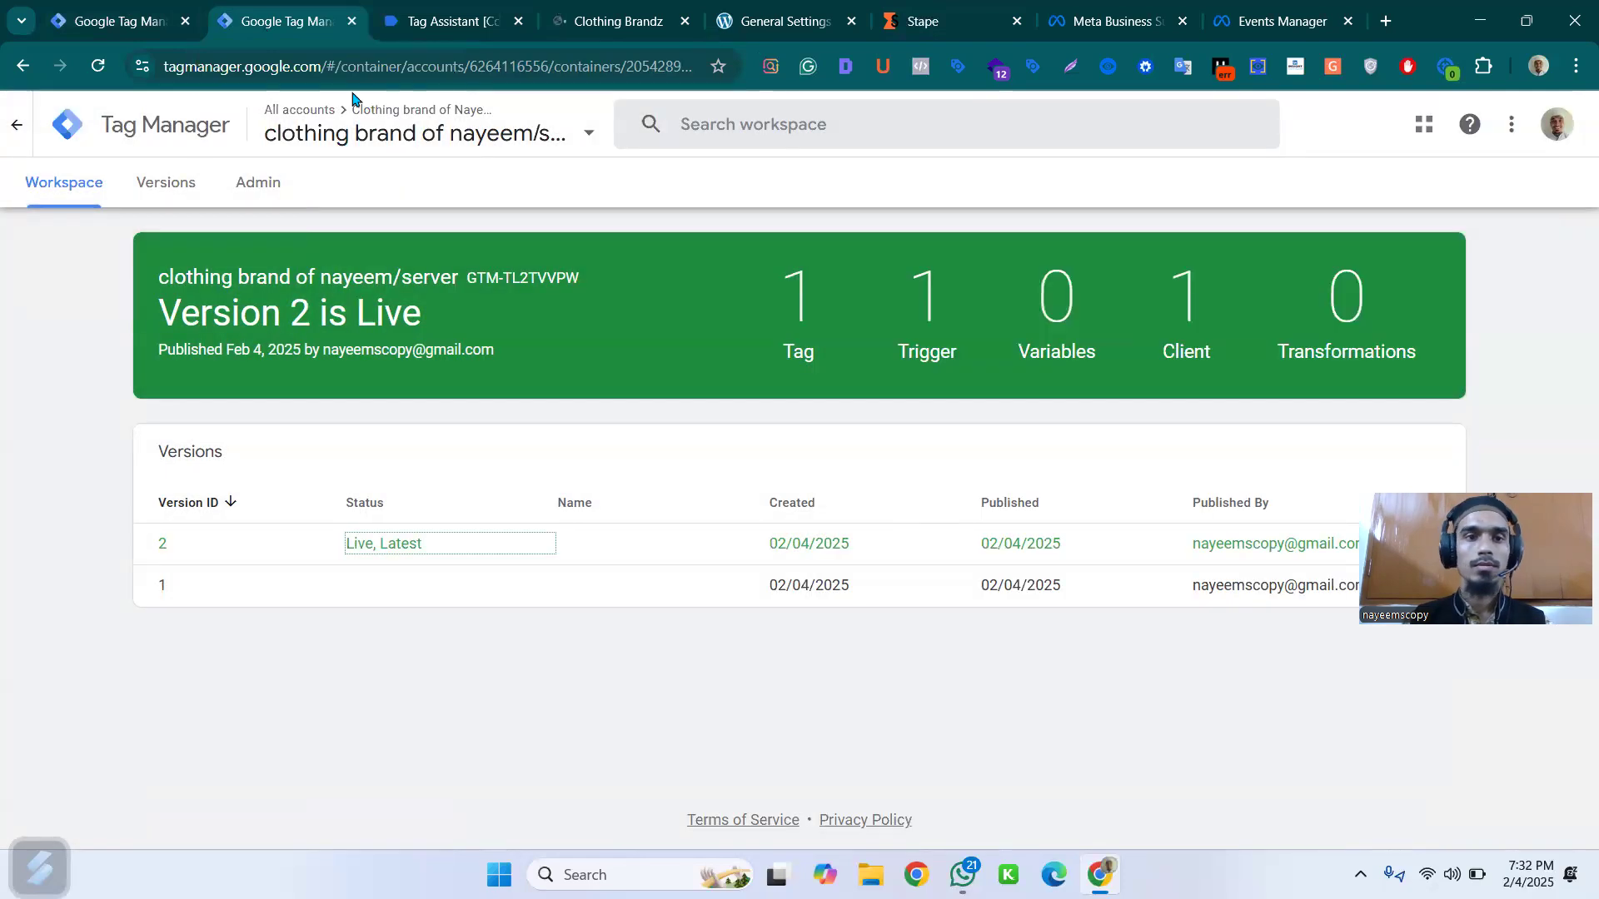
pyautogui.click(231, 182)
pyautogui.click(161, 186)
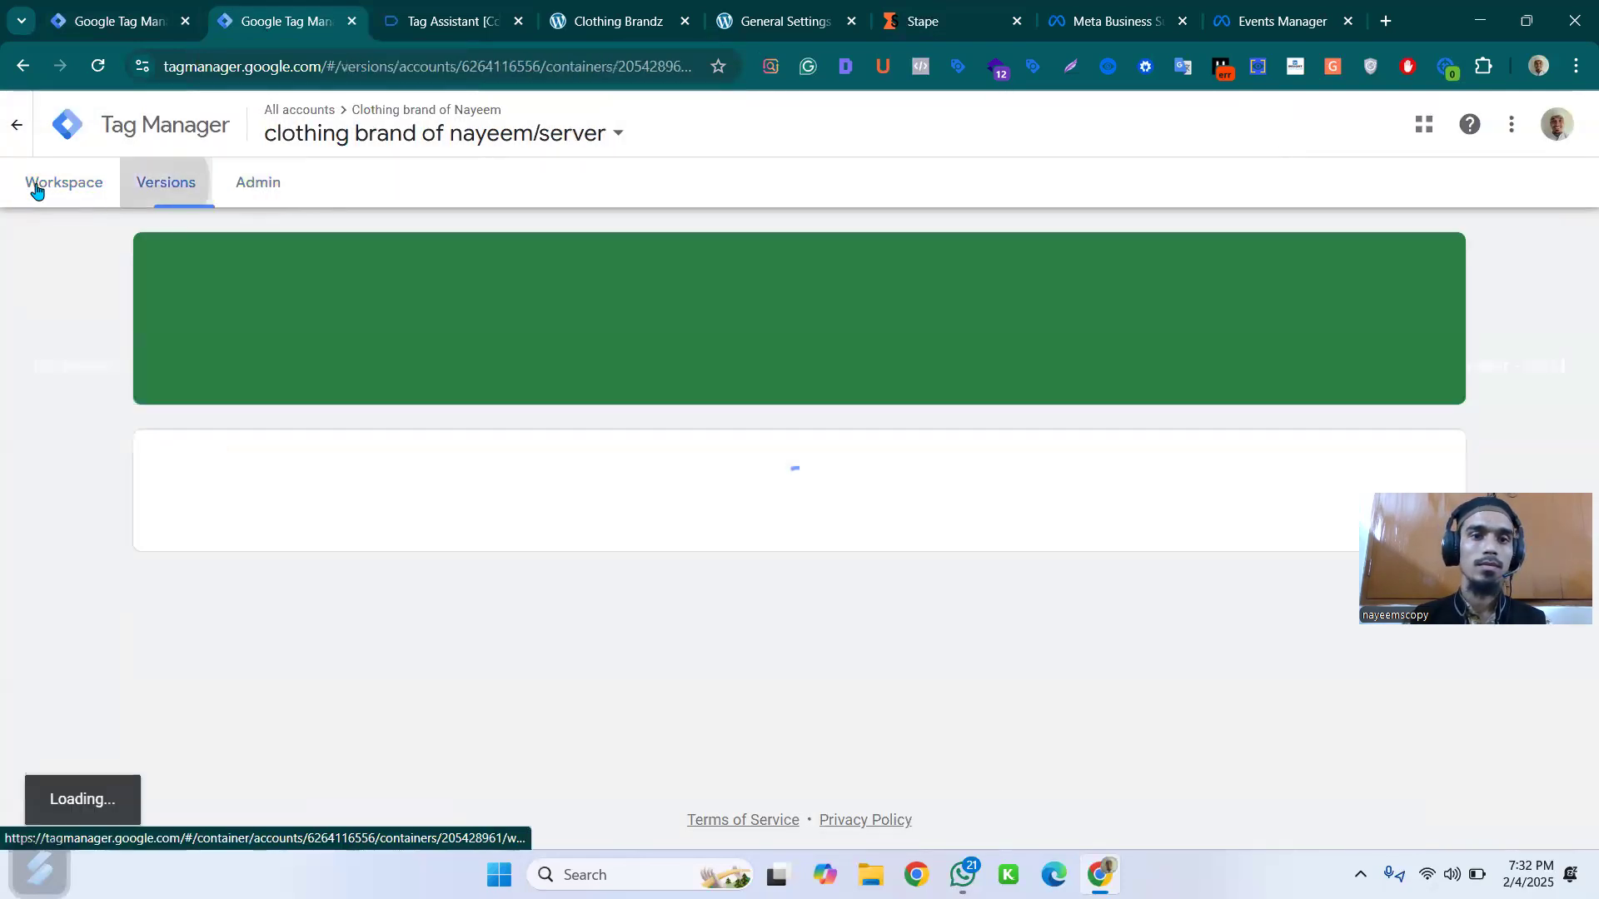
pyautogui.click(40, 190)
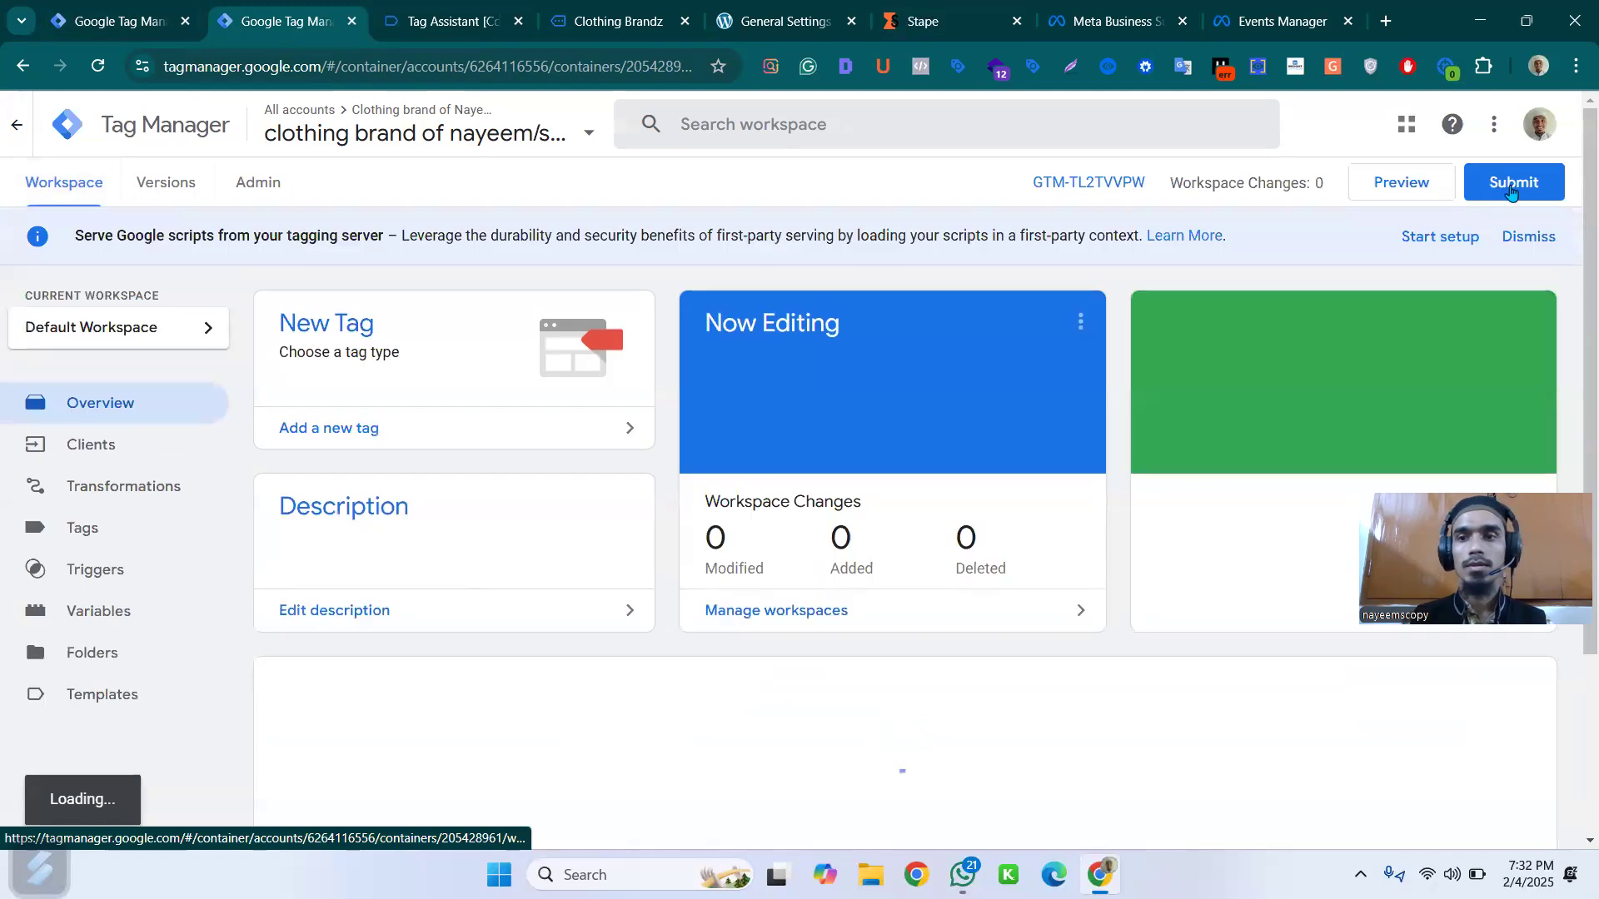
pyautogui.click(1402, 183)
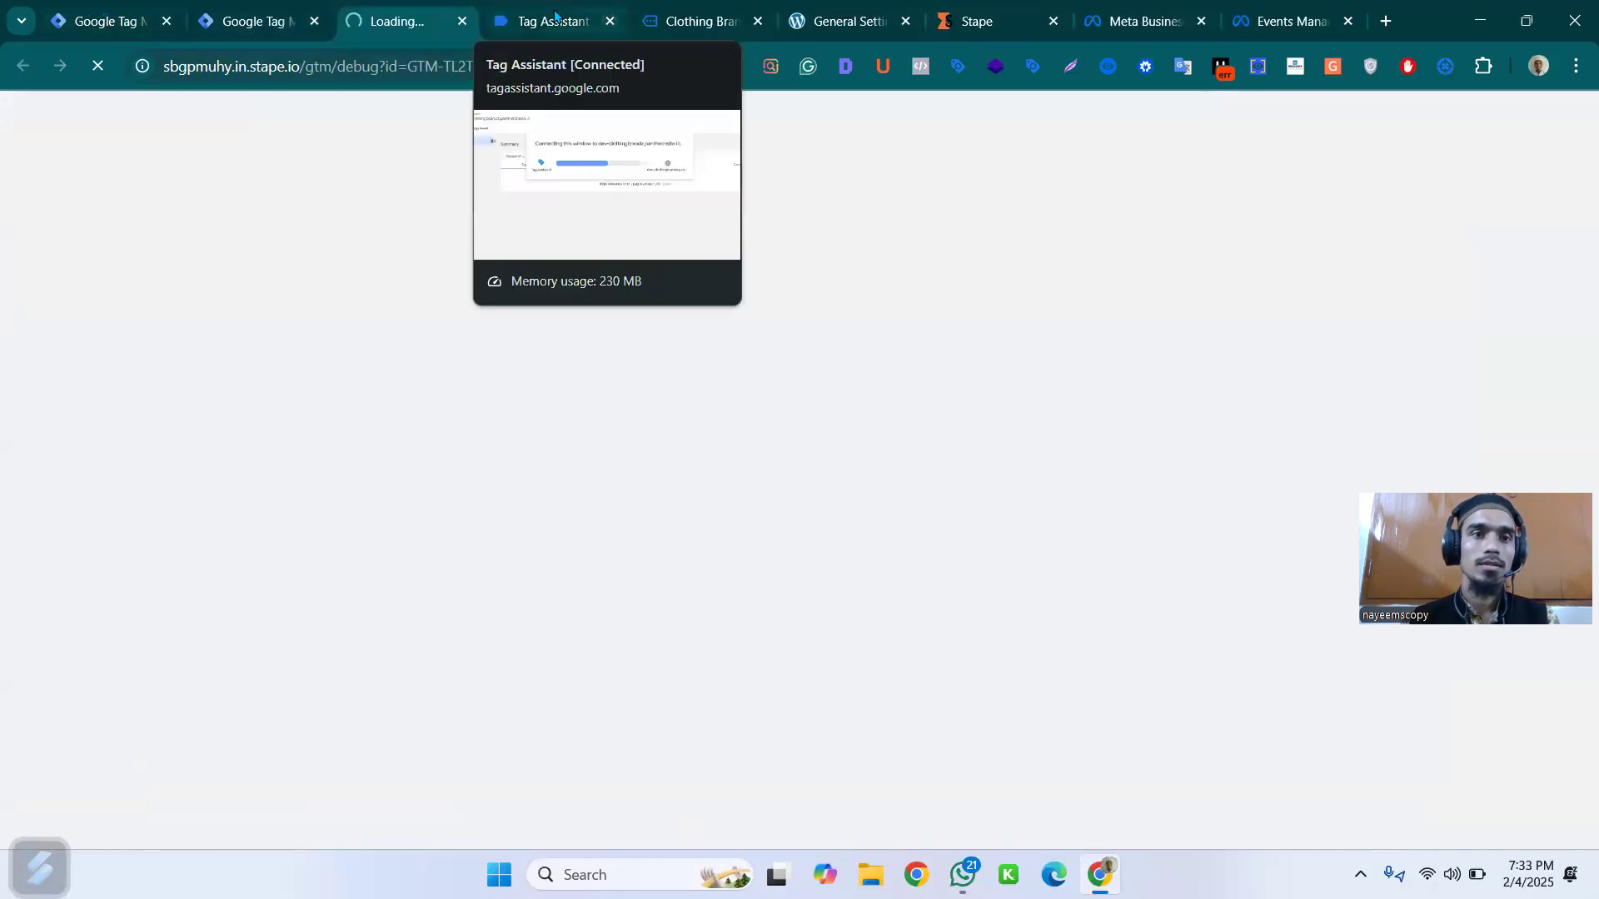
# - Restart the web container's preview to reconnect Tag Assistant to dev-clothingbrandz.pantheonsite.io
pyautogui.click(106, 20)
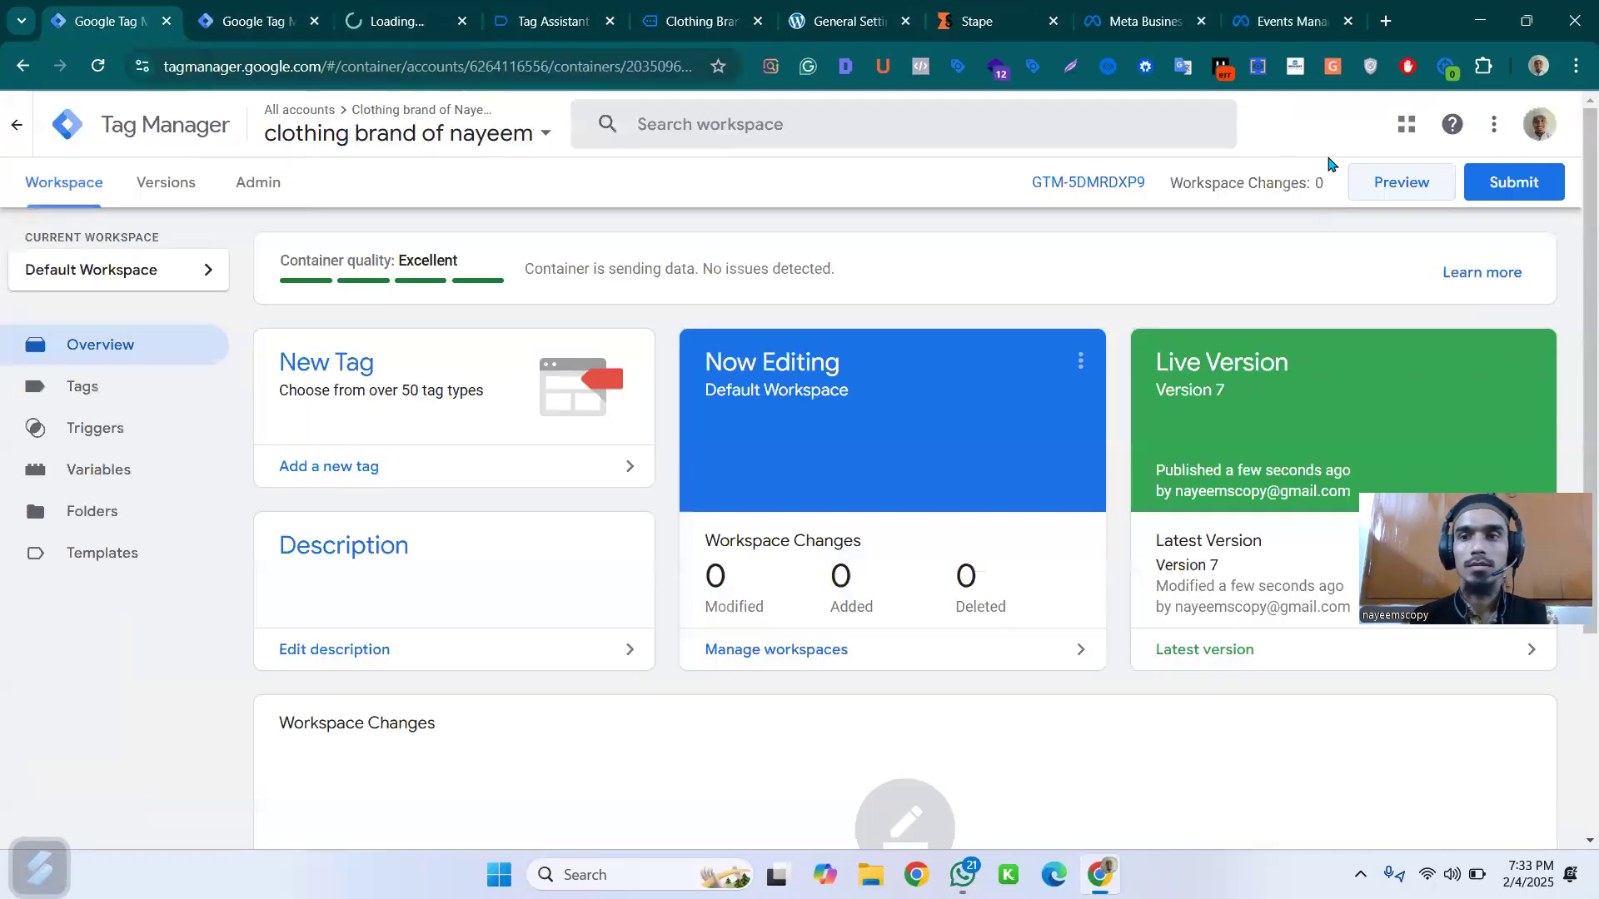
pyautogui.click(1391, 187)
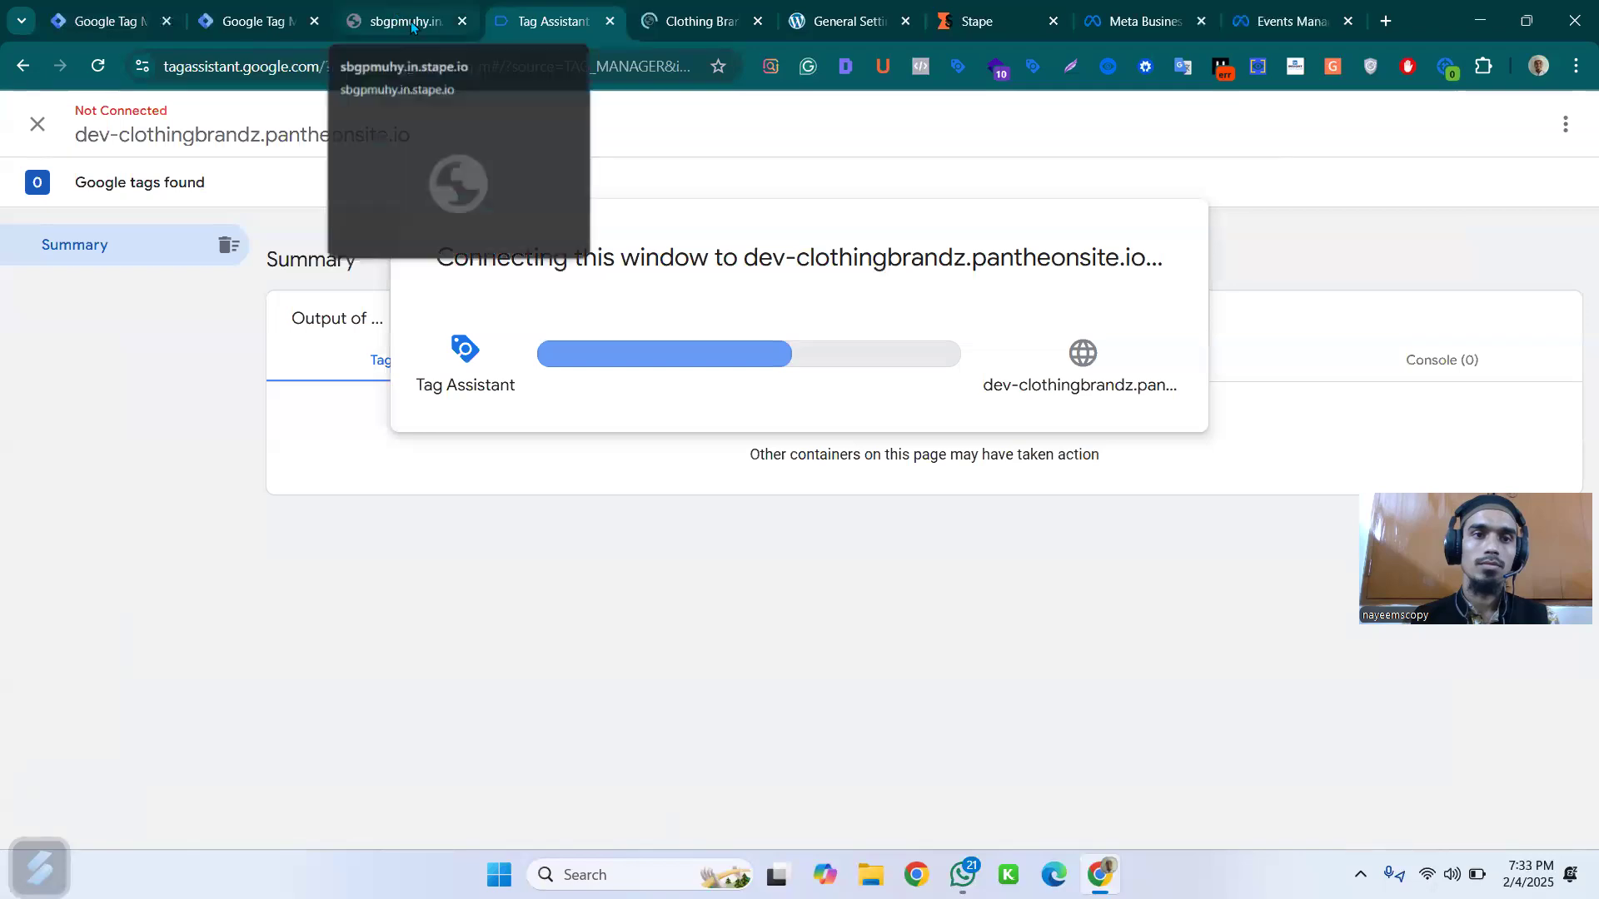
pyautogui.click(106, 20)
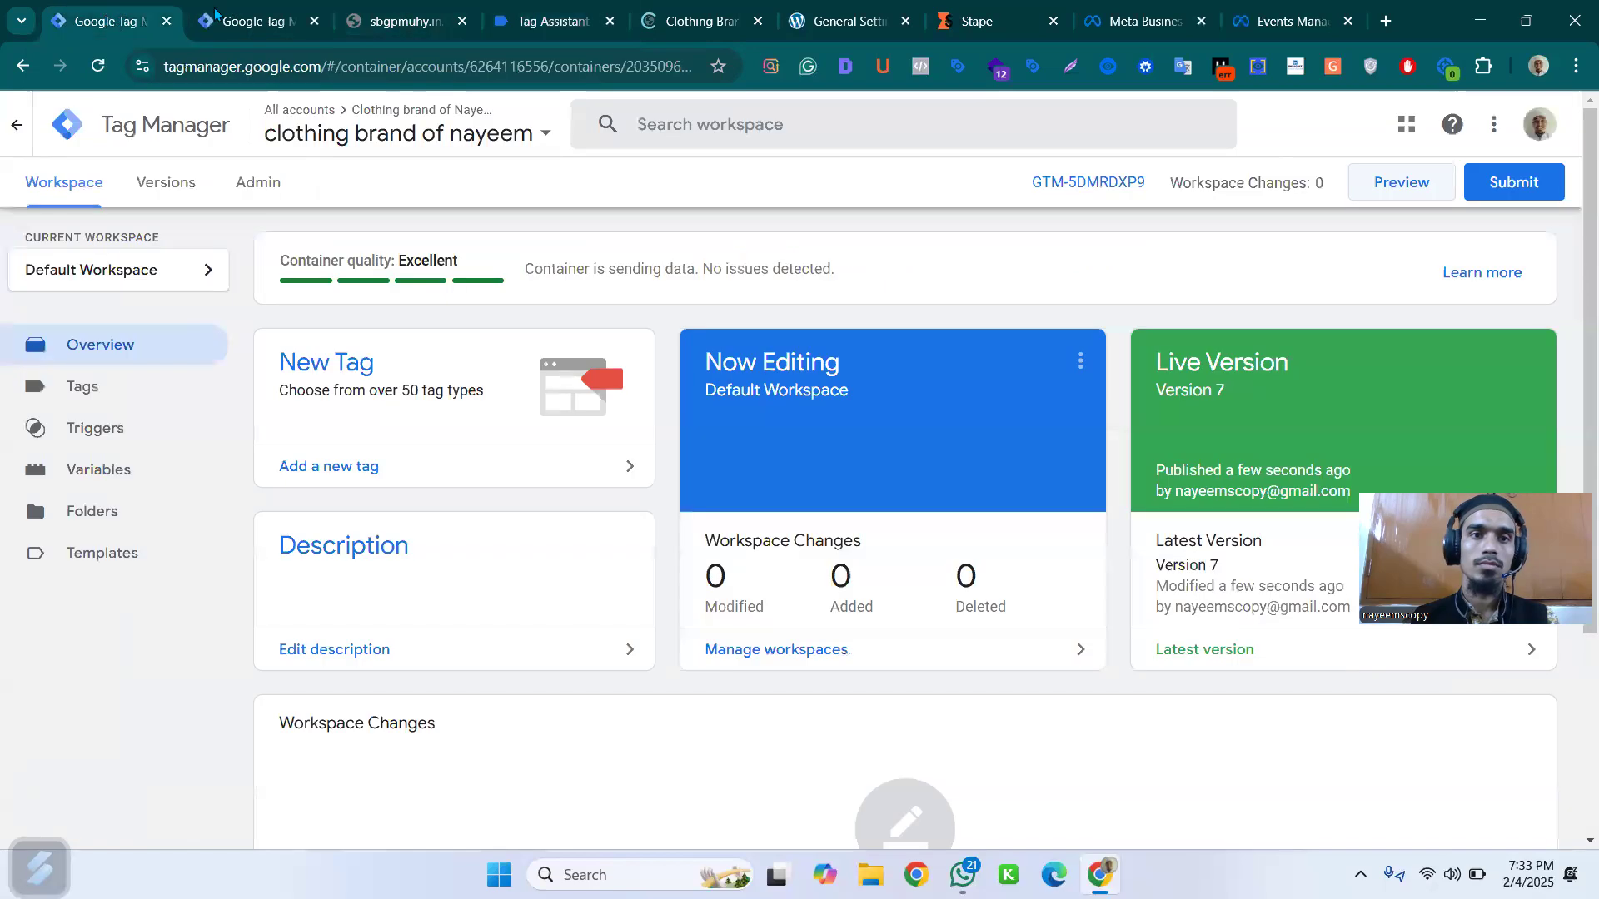
pyautogui.click(268, 21)
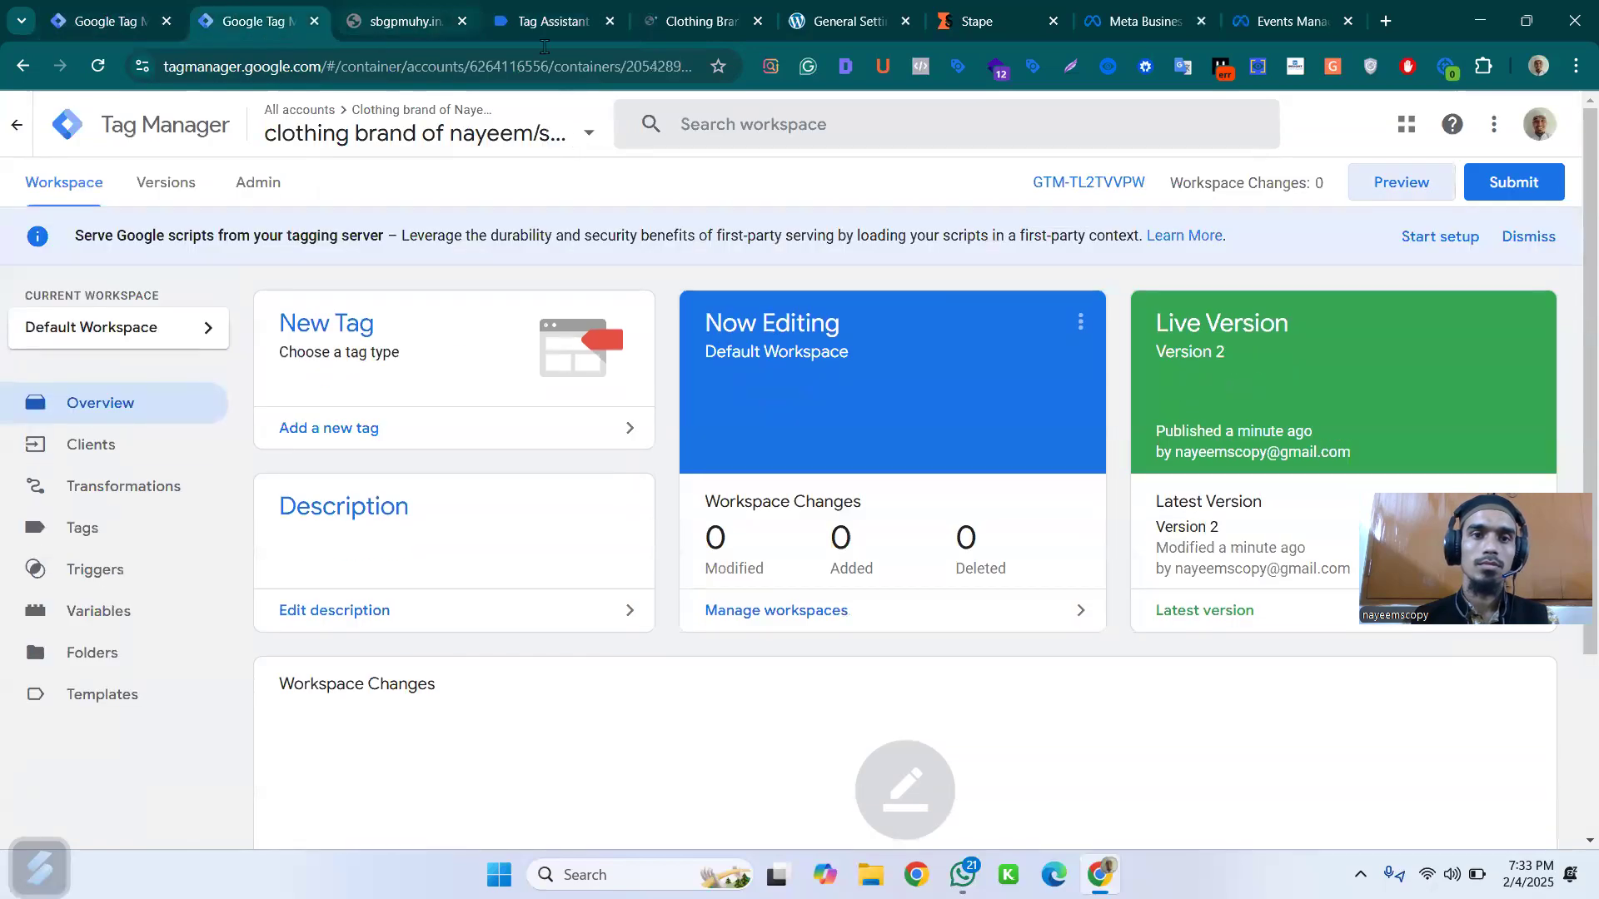
pyautogui.moveTo(367, 20)
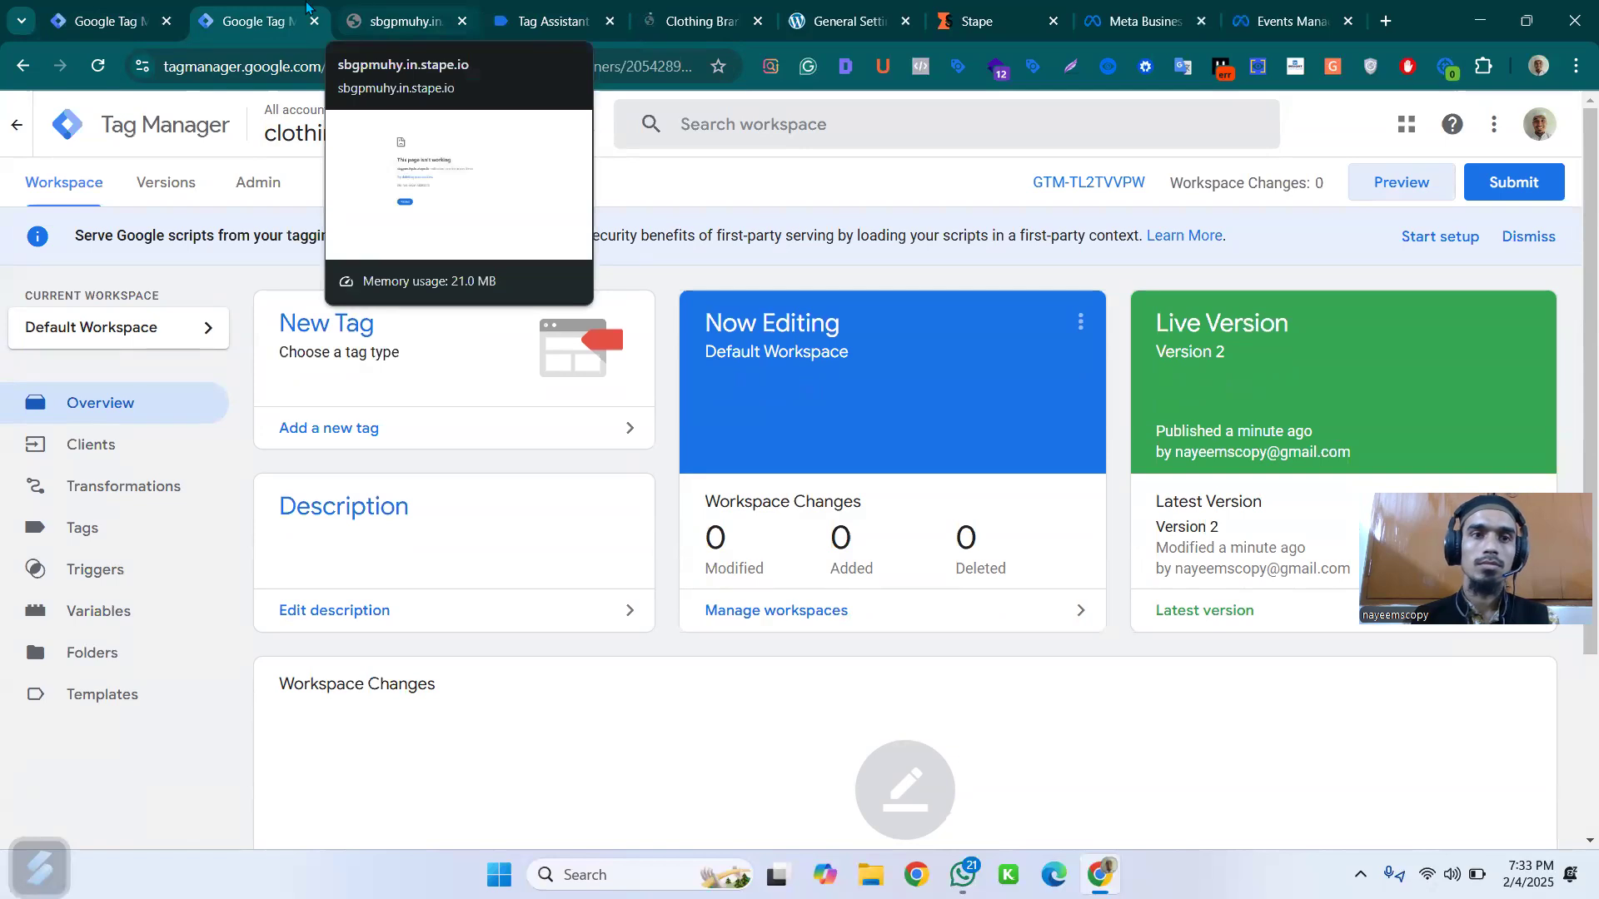
pyautogui.click(84, 18)
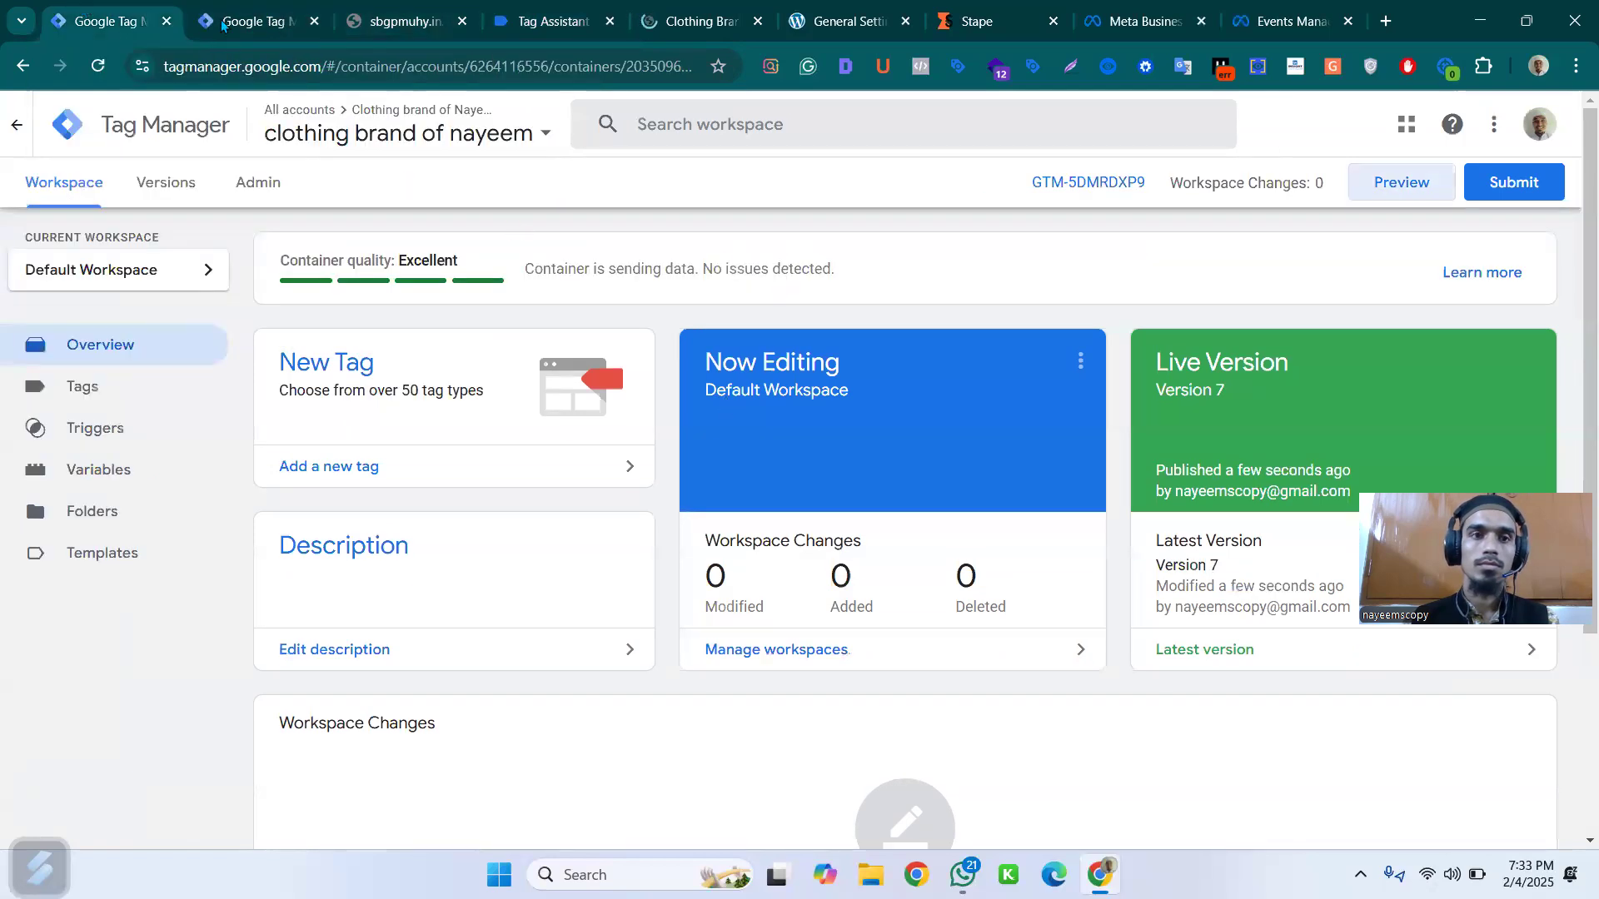
# - Check the pixel events on the storefront page with Meta Pixel Helper, then view the web container's Tag Assistant session
pyautogui.click(708, 21)
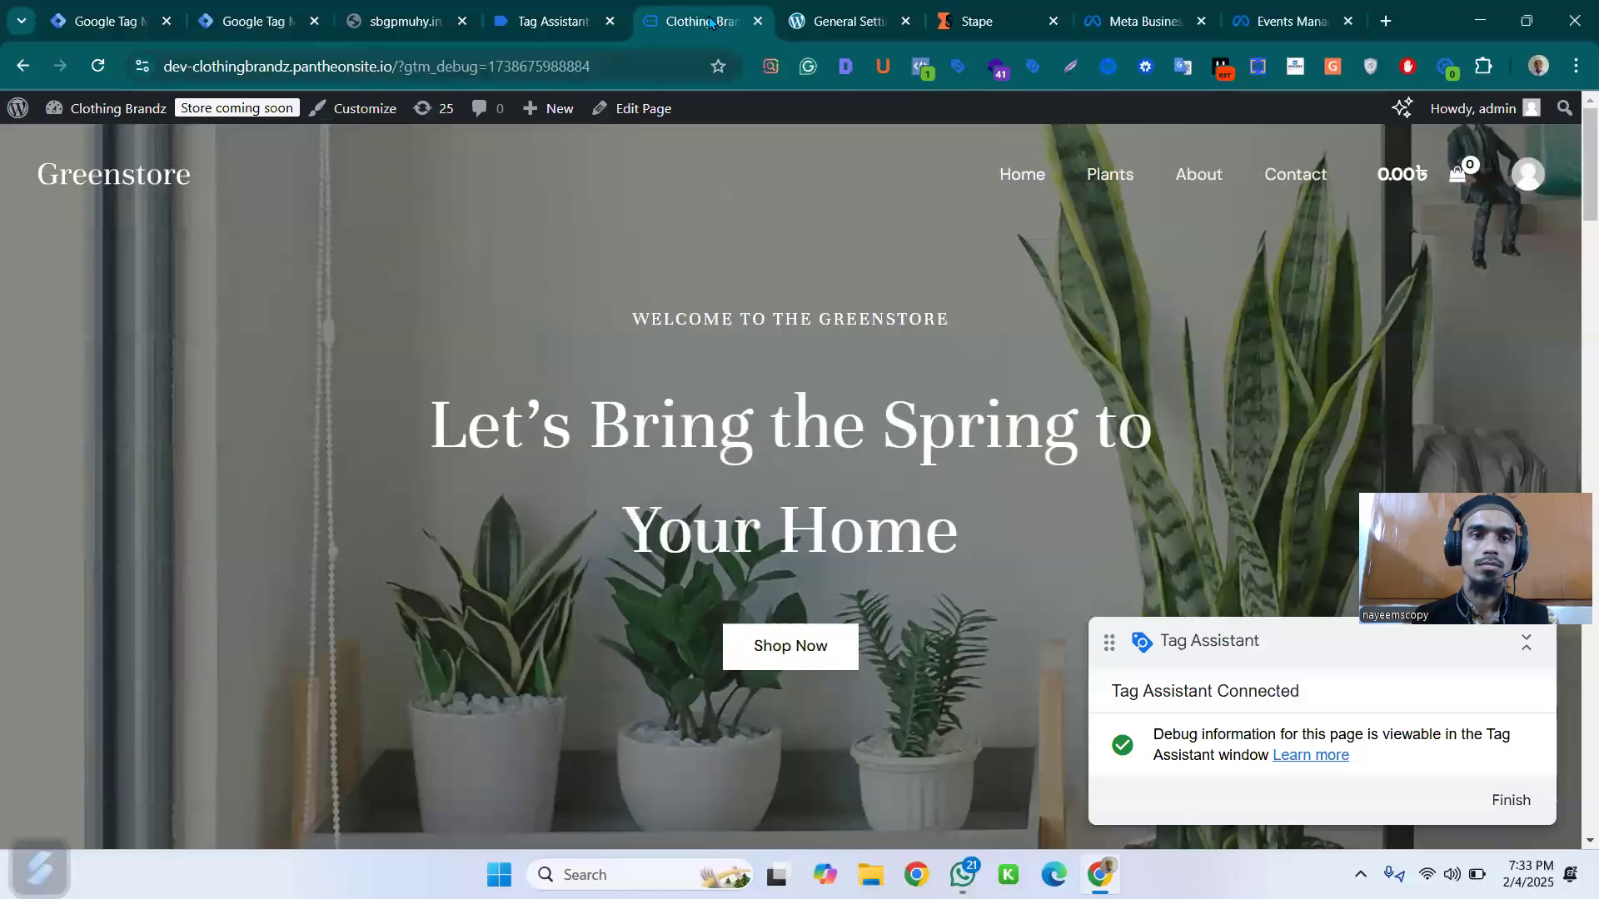
pyautogui.click(921, 67)
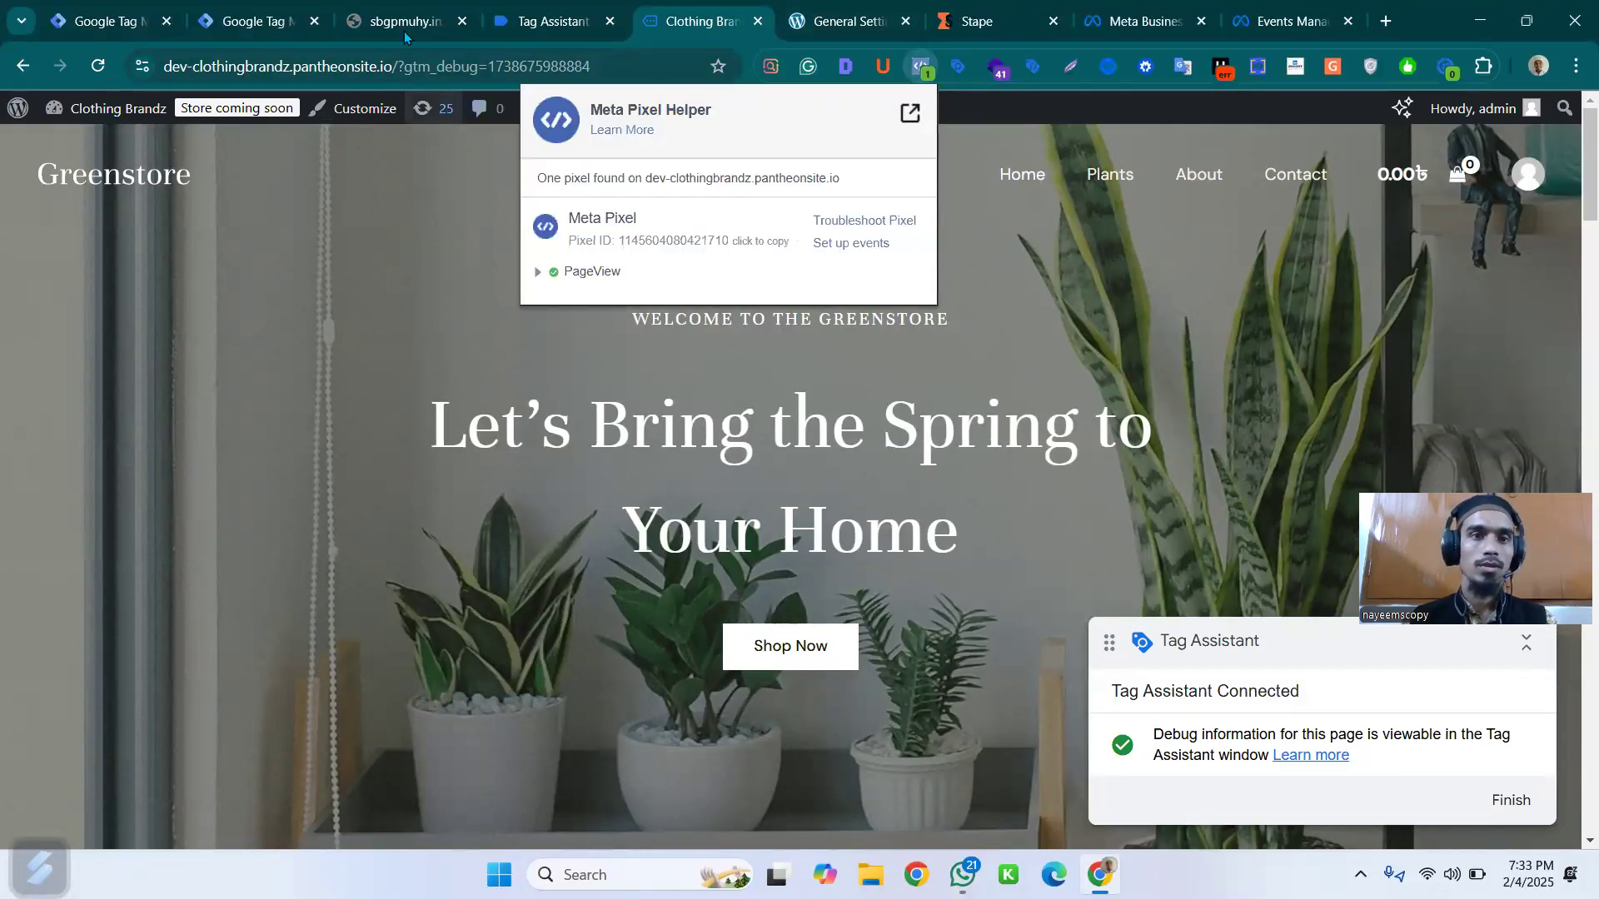
pyautogui.click(477, 15)
pyautogui.click(533, 21)
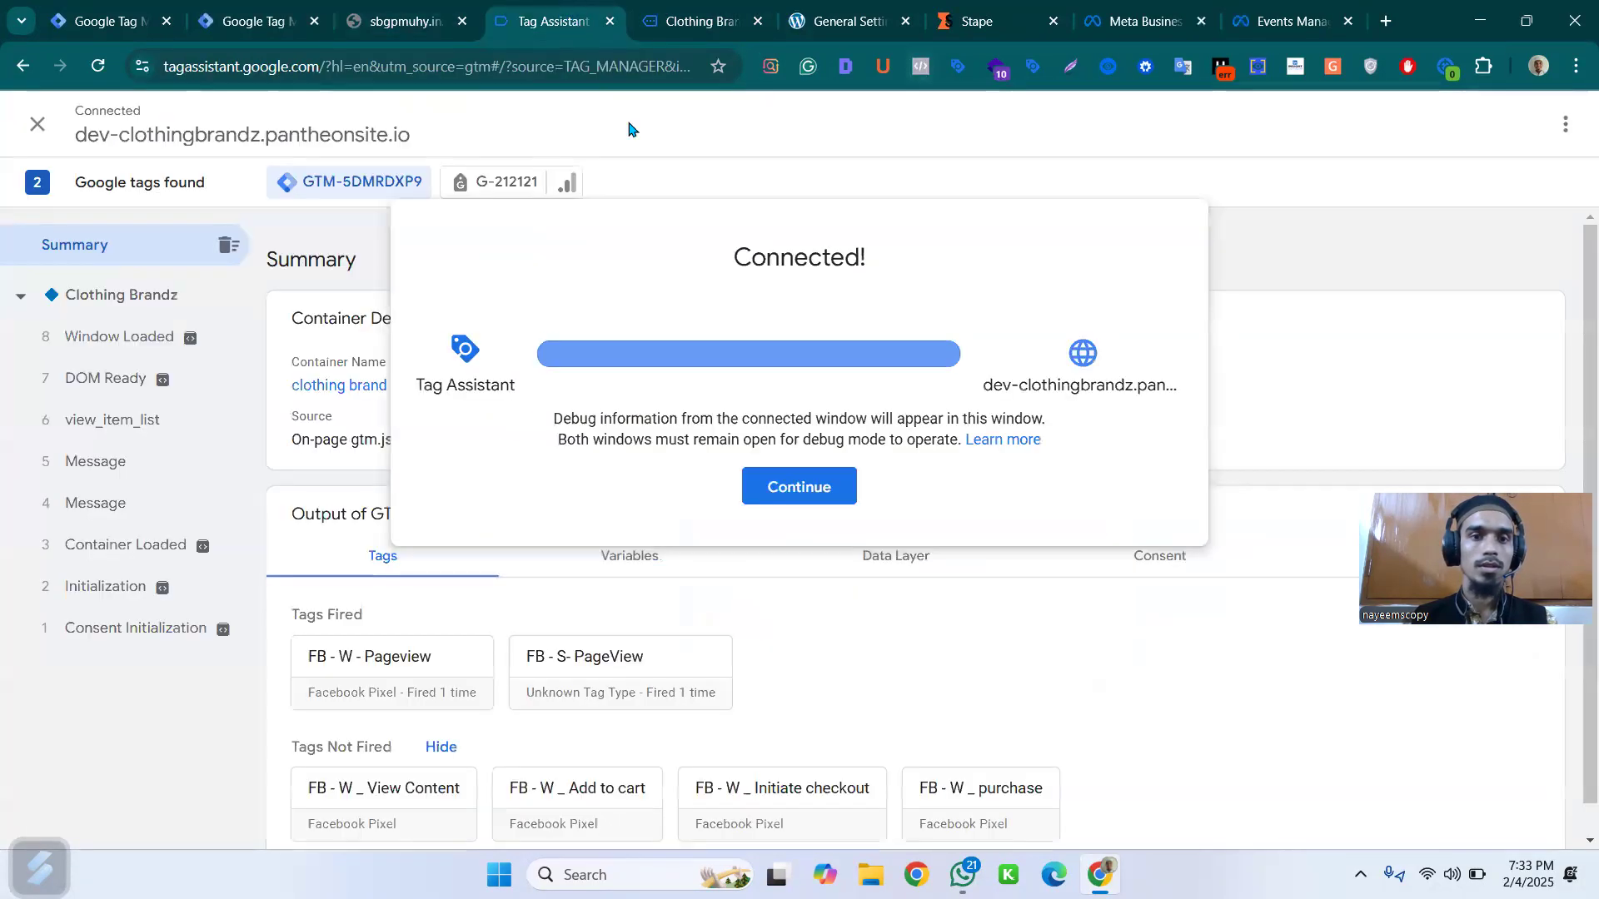
# - Continue into the web container's connected Tag Assistant session, view its fired tags, and reload the server container's preview page
pyautogui.click(837, 480)
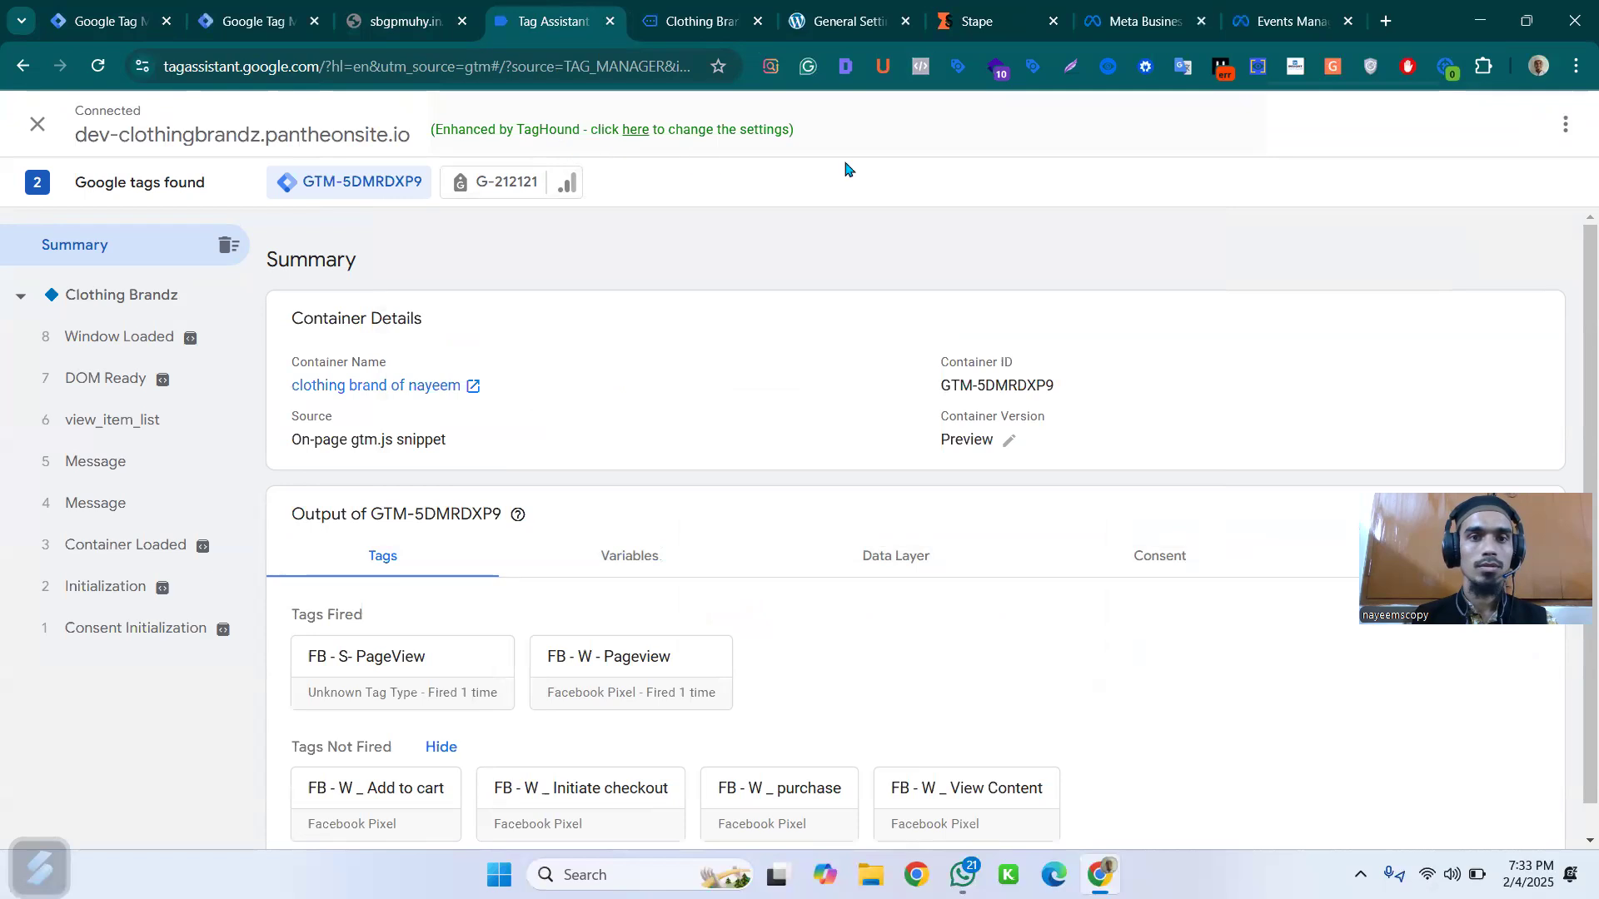
pyautogui.scroll(-1, 633, 516)
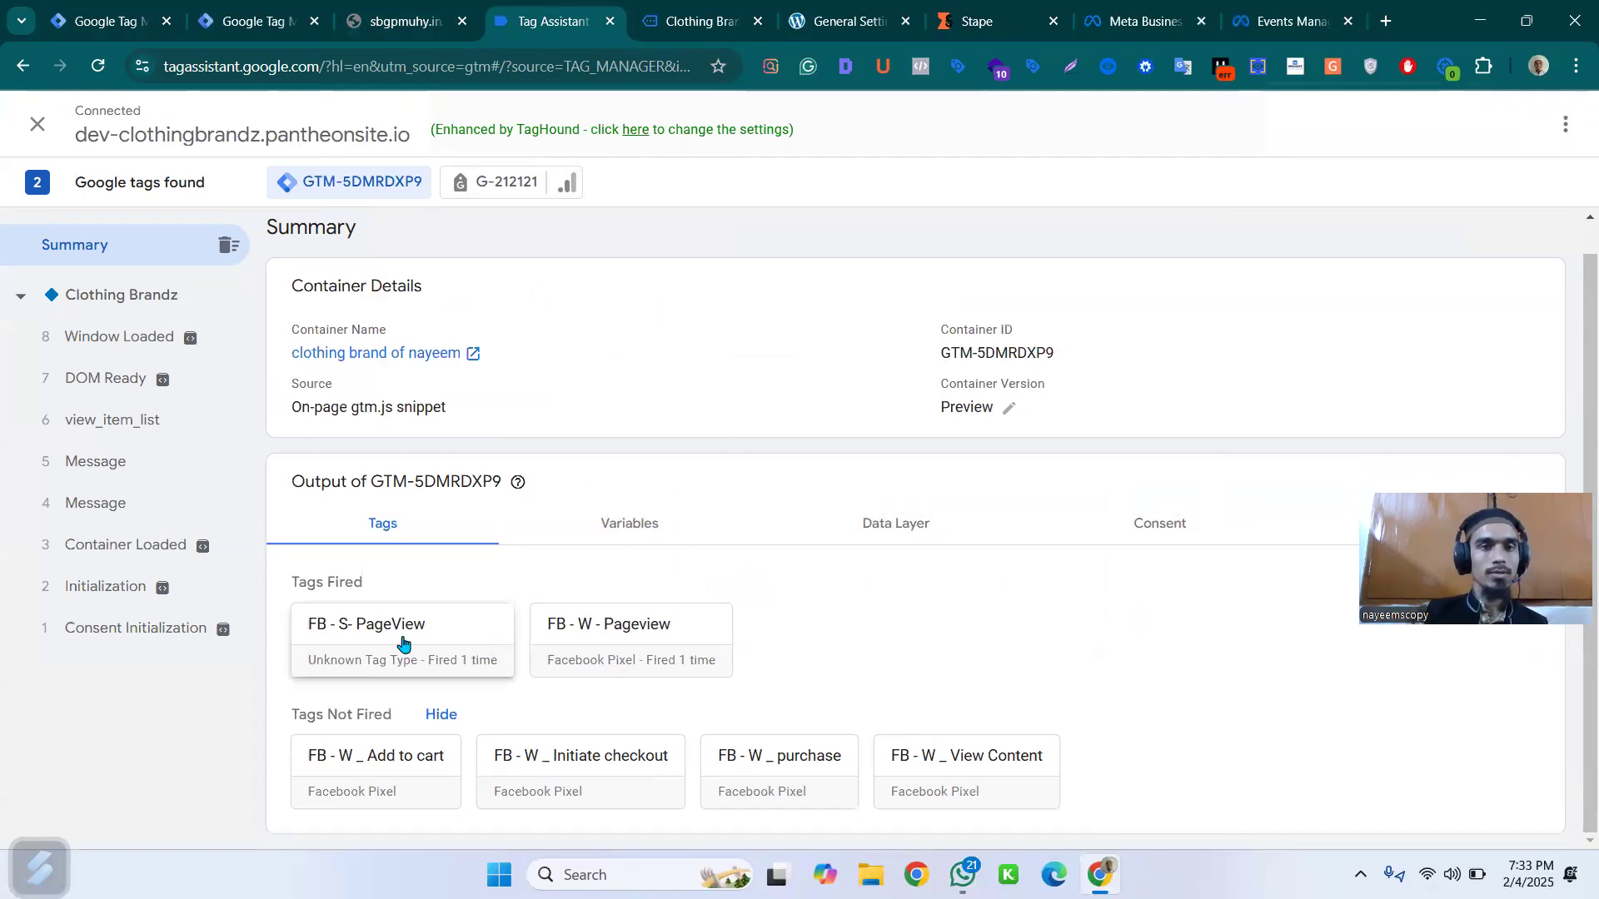
pyautogui.click(422, 19)
pyautogui.press('F5')
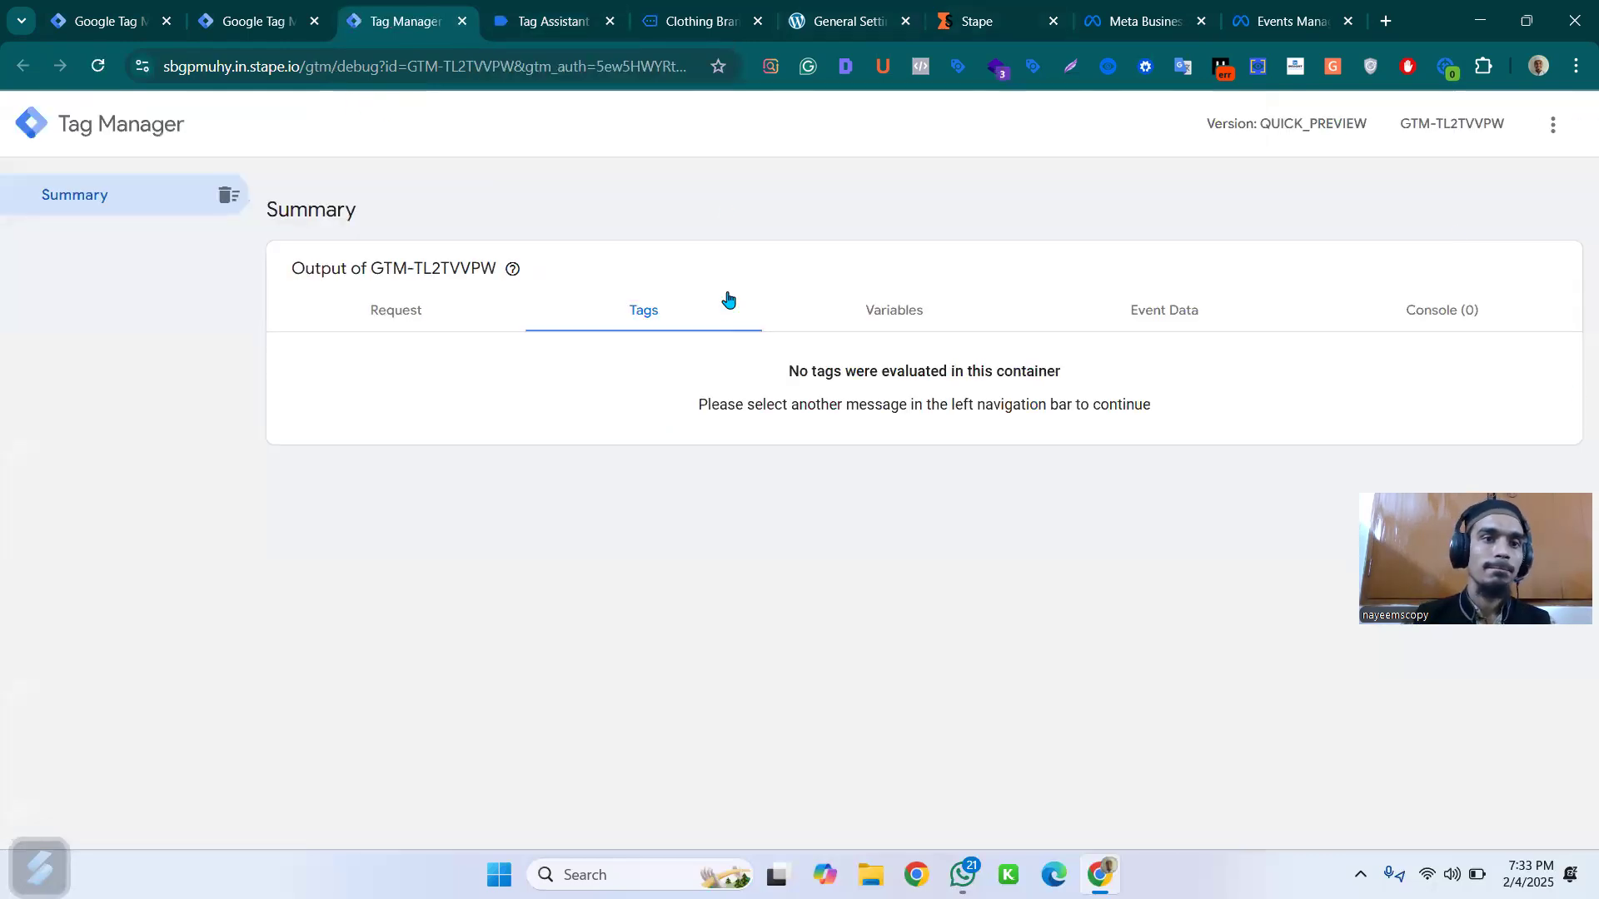
# - Examine the Request, Tags, Variables and Event Data output in the server container's preview summary
pyautogui.click(377, 317)
pyautogui.click(893, 314)
pyautogui.click(401, 306)
pyautogui.click(640, 312)
pyautogui.click(857, 310)
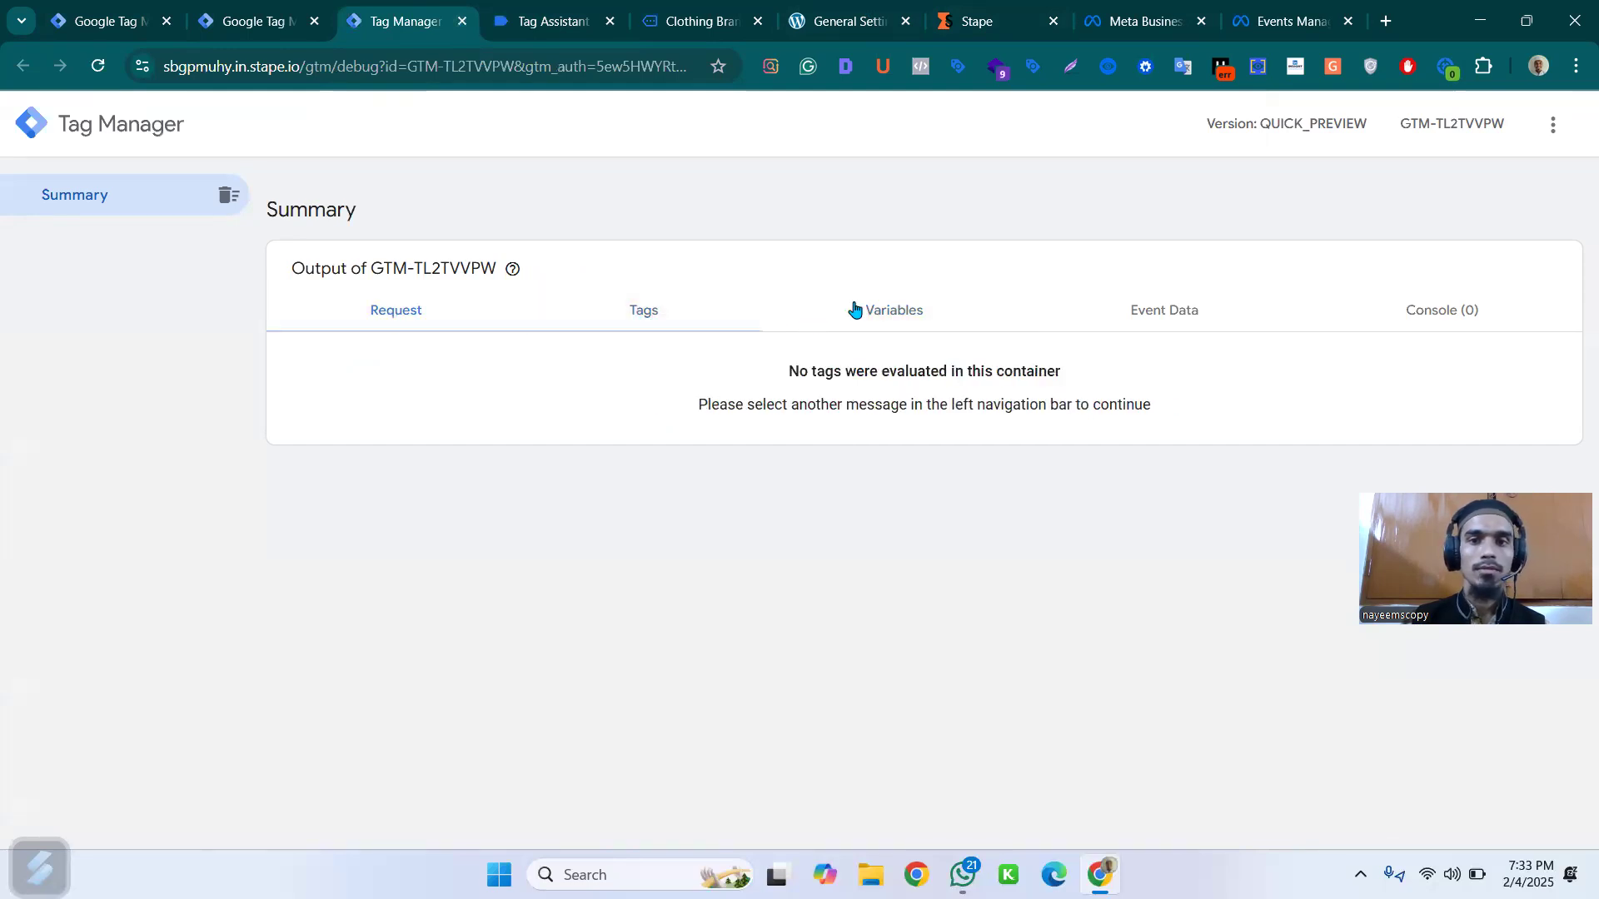
pyautogui.click(1077, 318)
pyautogui.click(905, 314)
pyautogui.click(641, 314)
pyautogui.hotkey('ctrl', 'pageup')
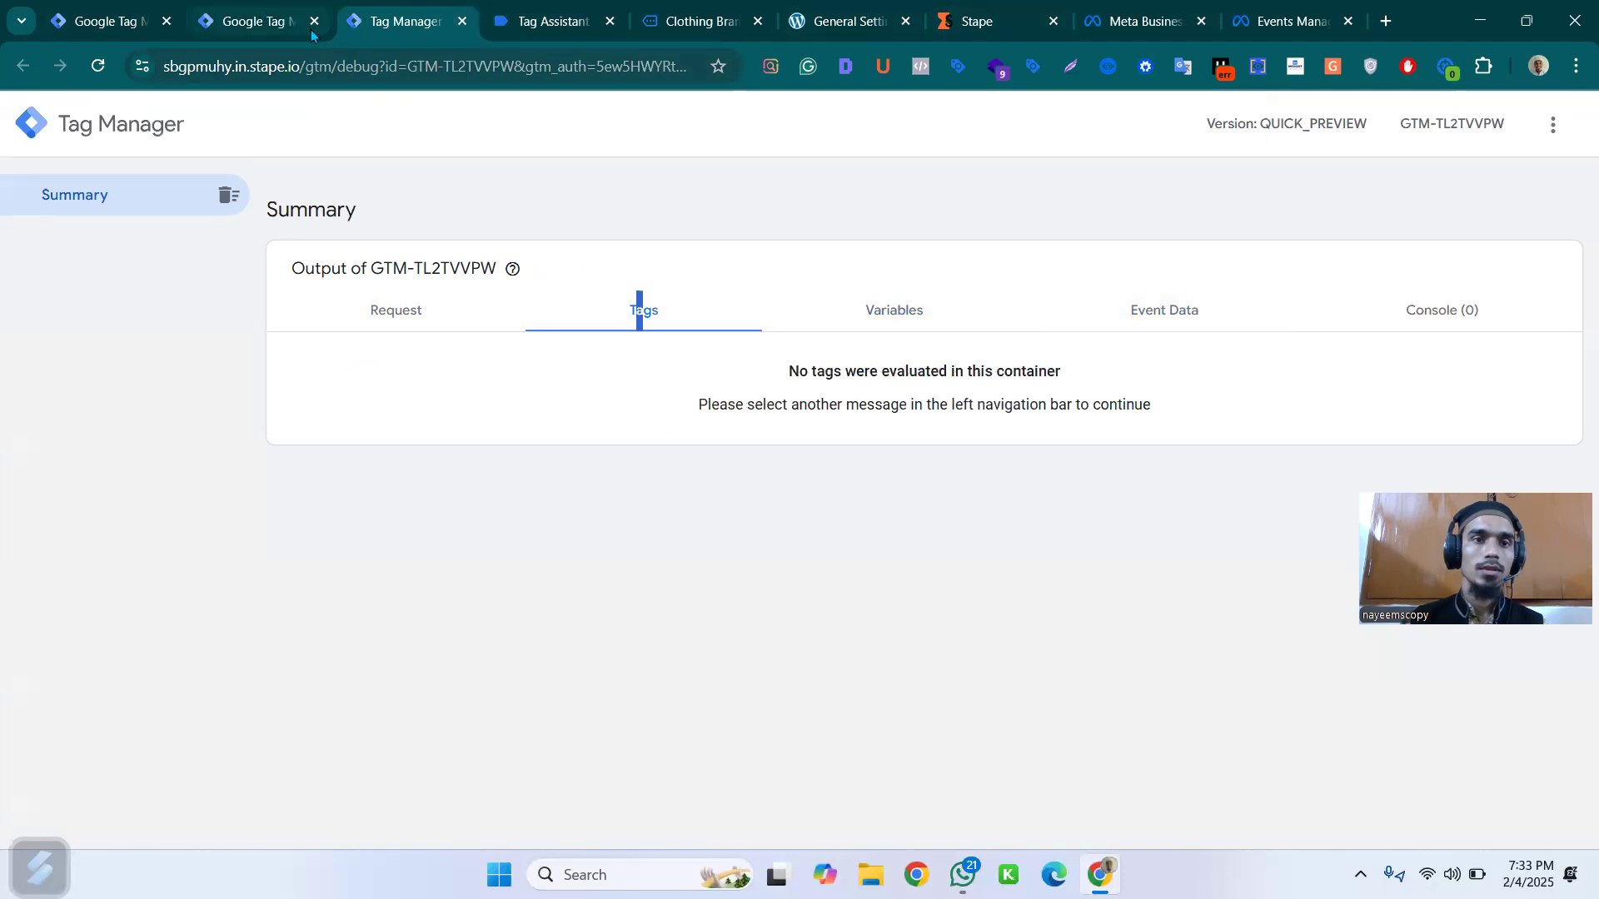
# - Return to the storefront and load its Home page again to send new events to the previews
pyautogui.click(581, 21)
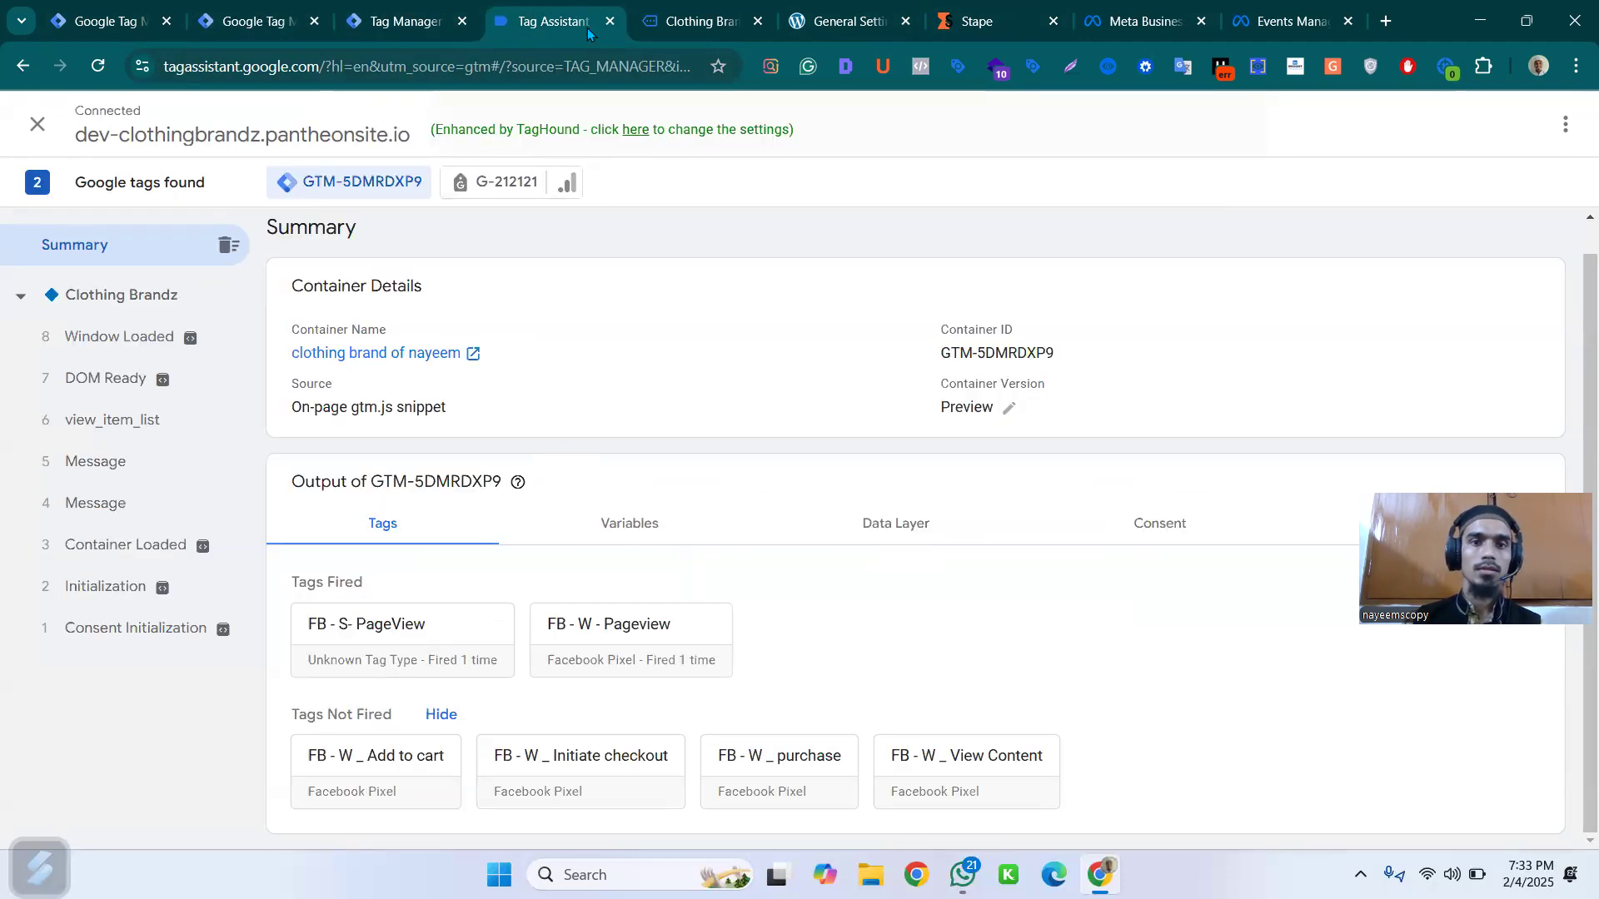
pyautogui.click(735, 15)
pyautogui.scroll(-6, 916, 443)
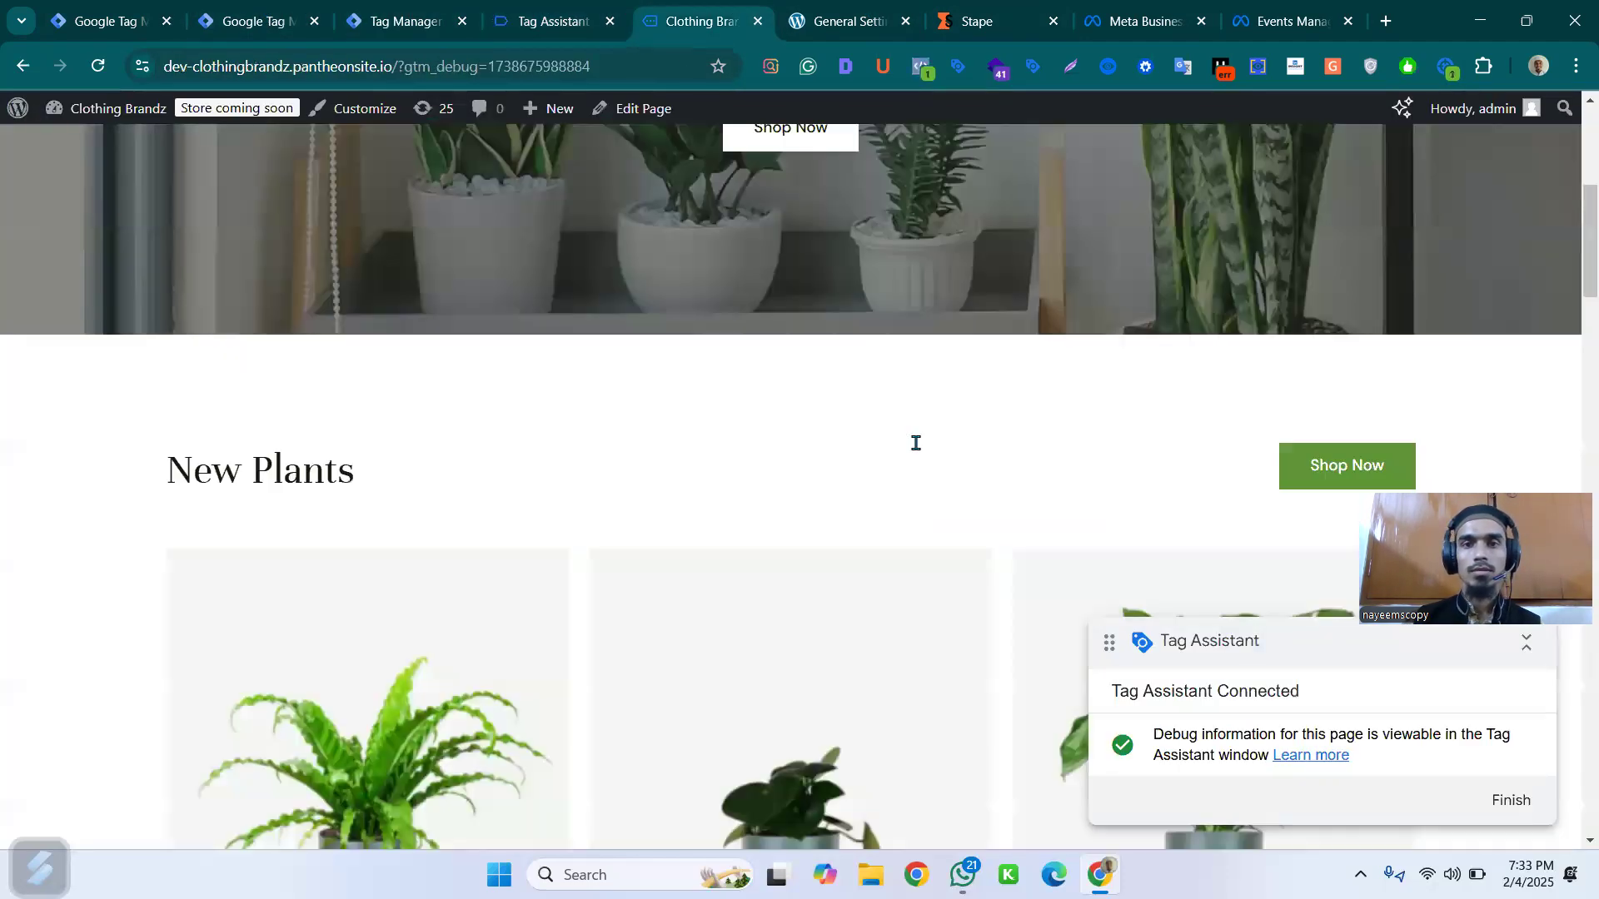
pyautogui.scroll(6, 917, 436)
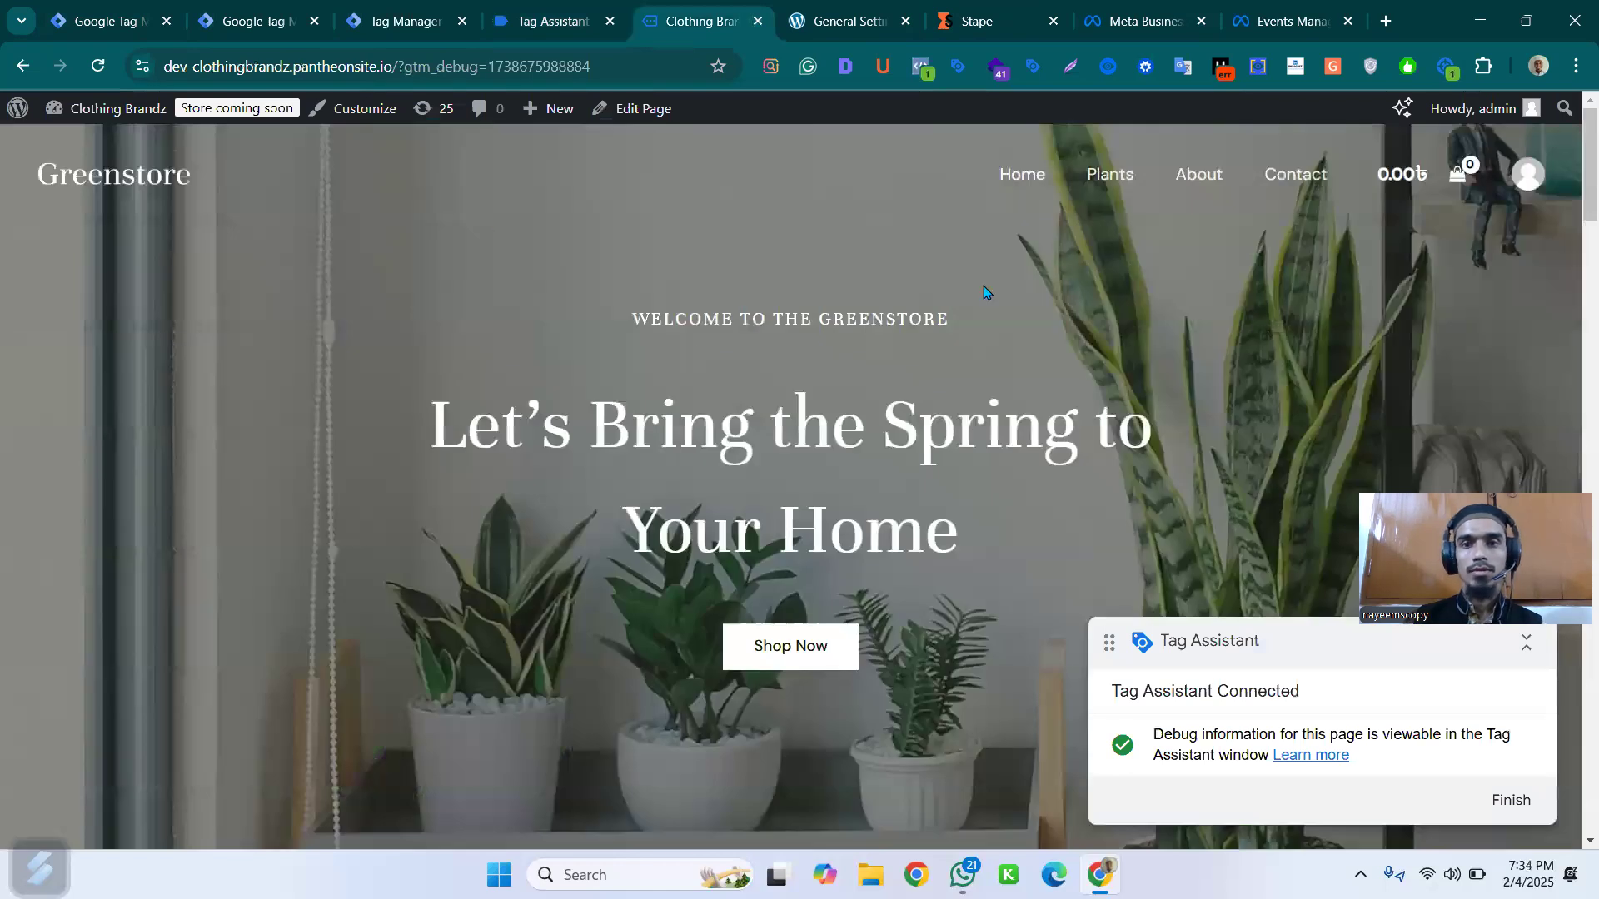
pyautogui.click(1024, 176)
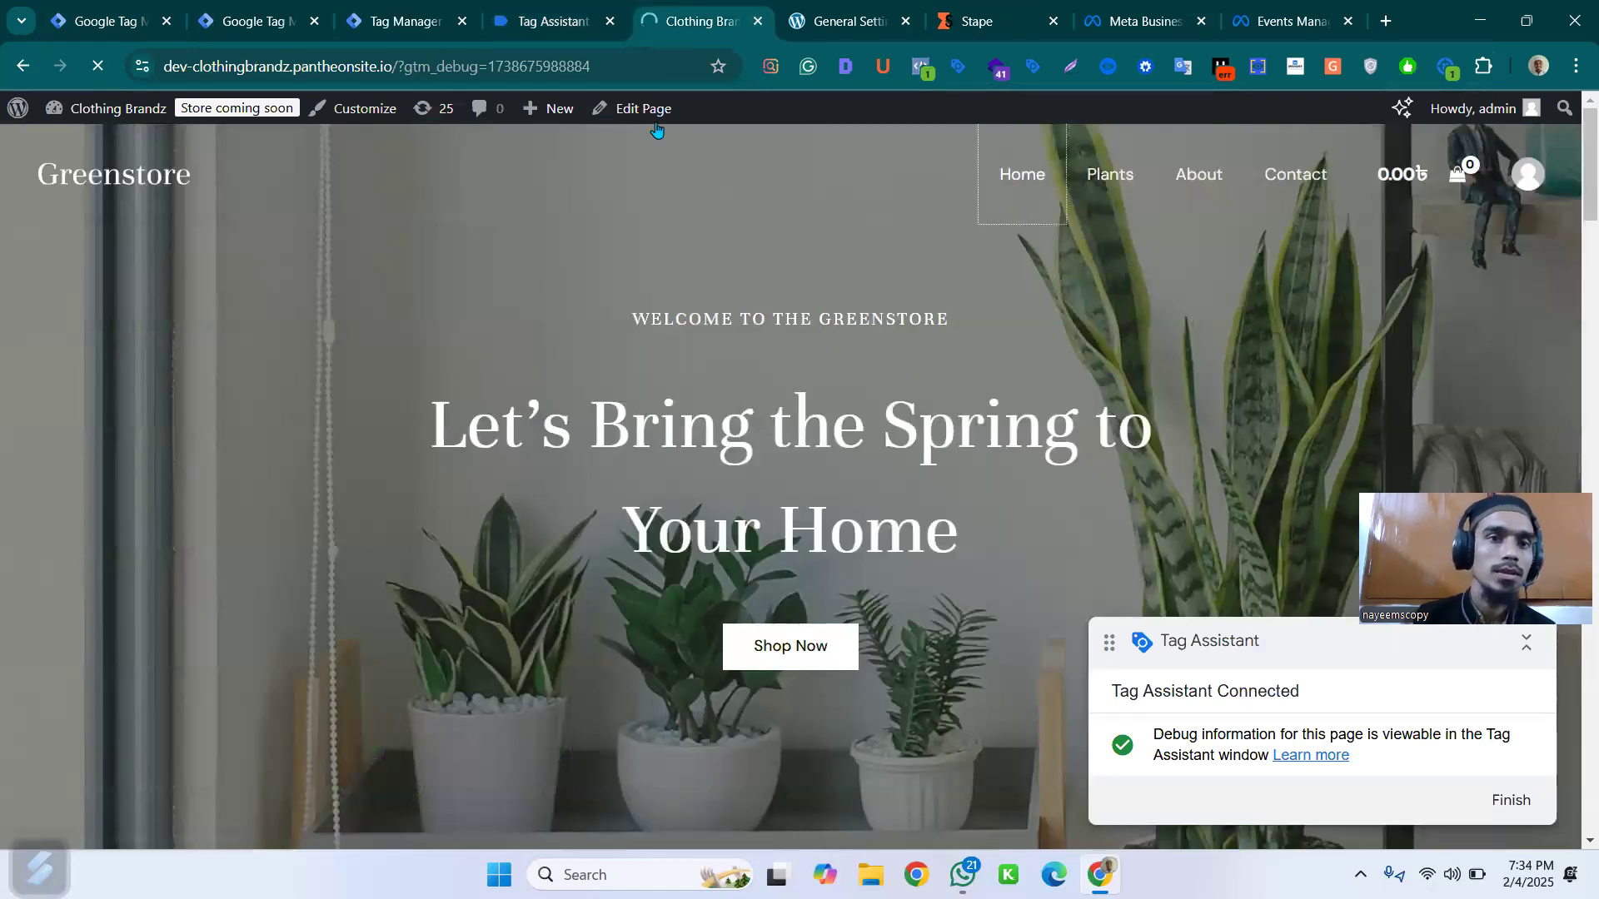
# - Inspect the MEta Conversions API Tag Advanced details for user_engagement in the server preview, then view the page_view event's tags
pyautogui.click(527, 32)
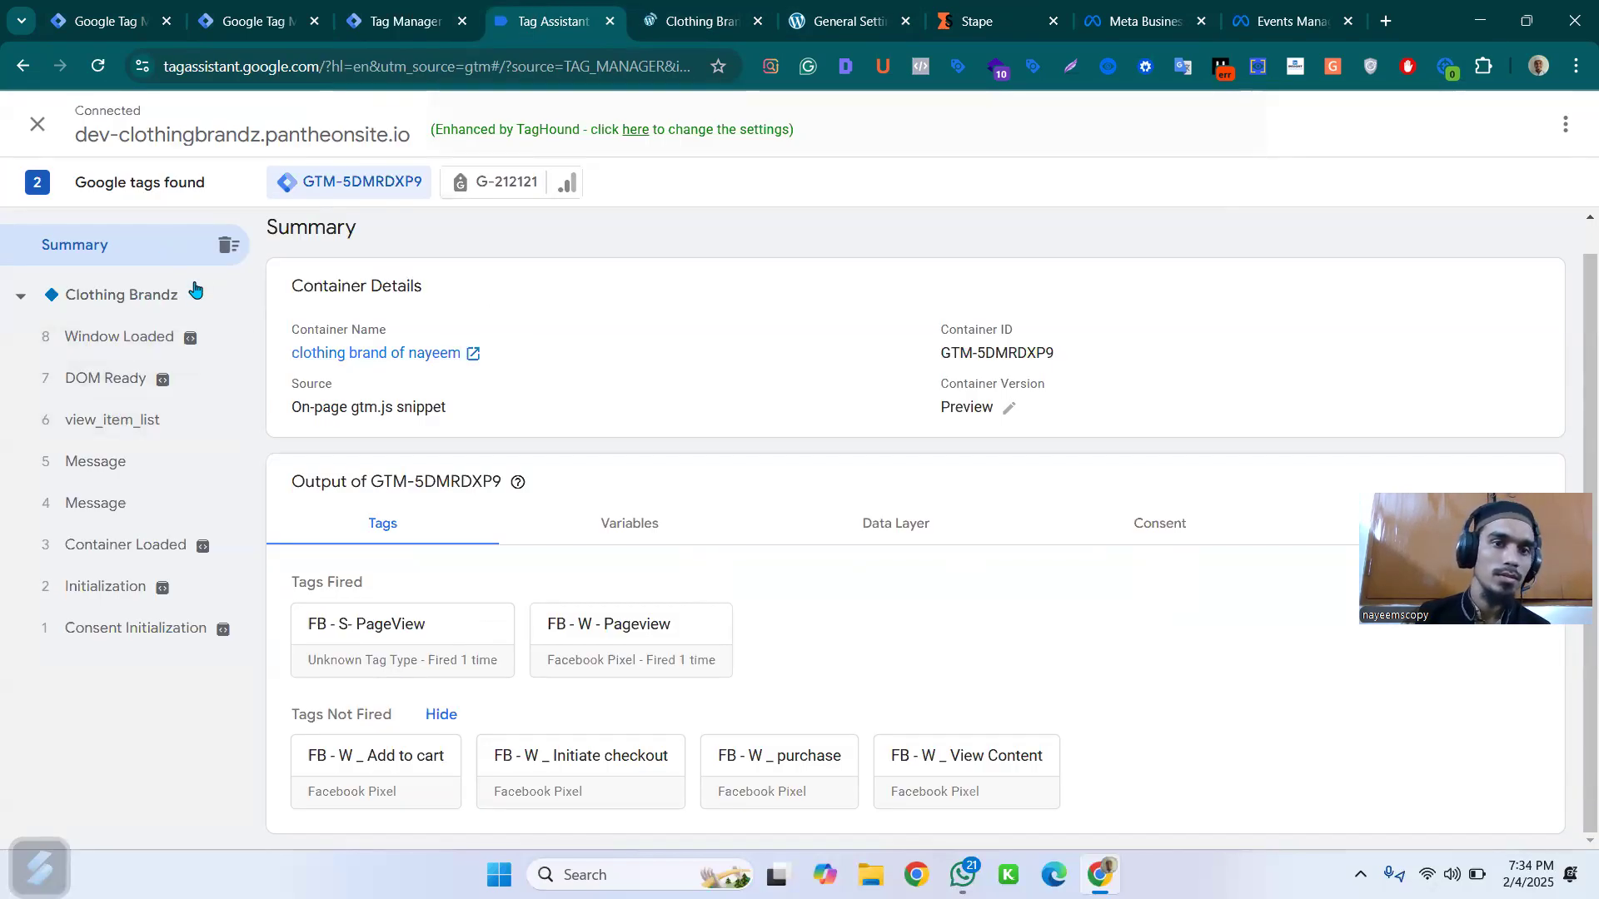
pyautogui.click(398, 10)
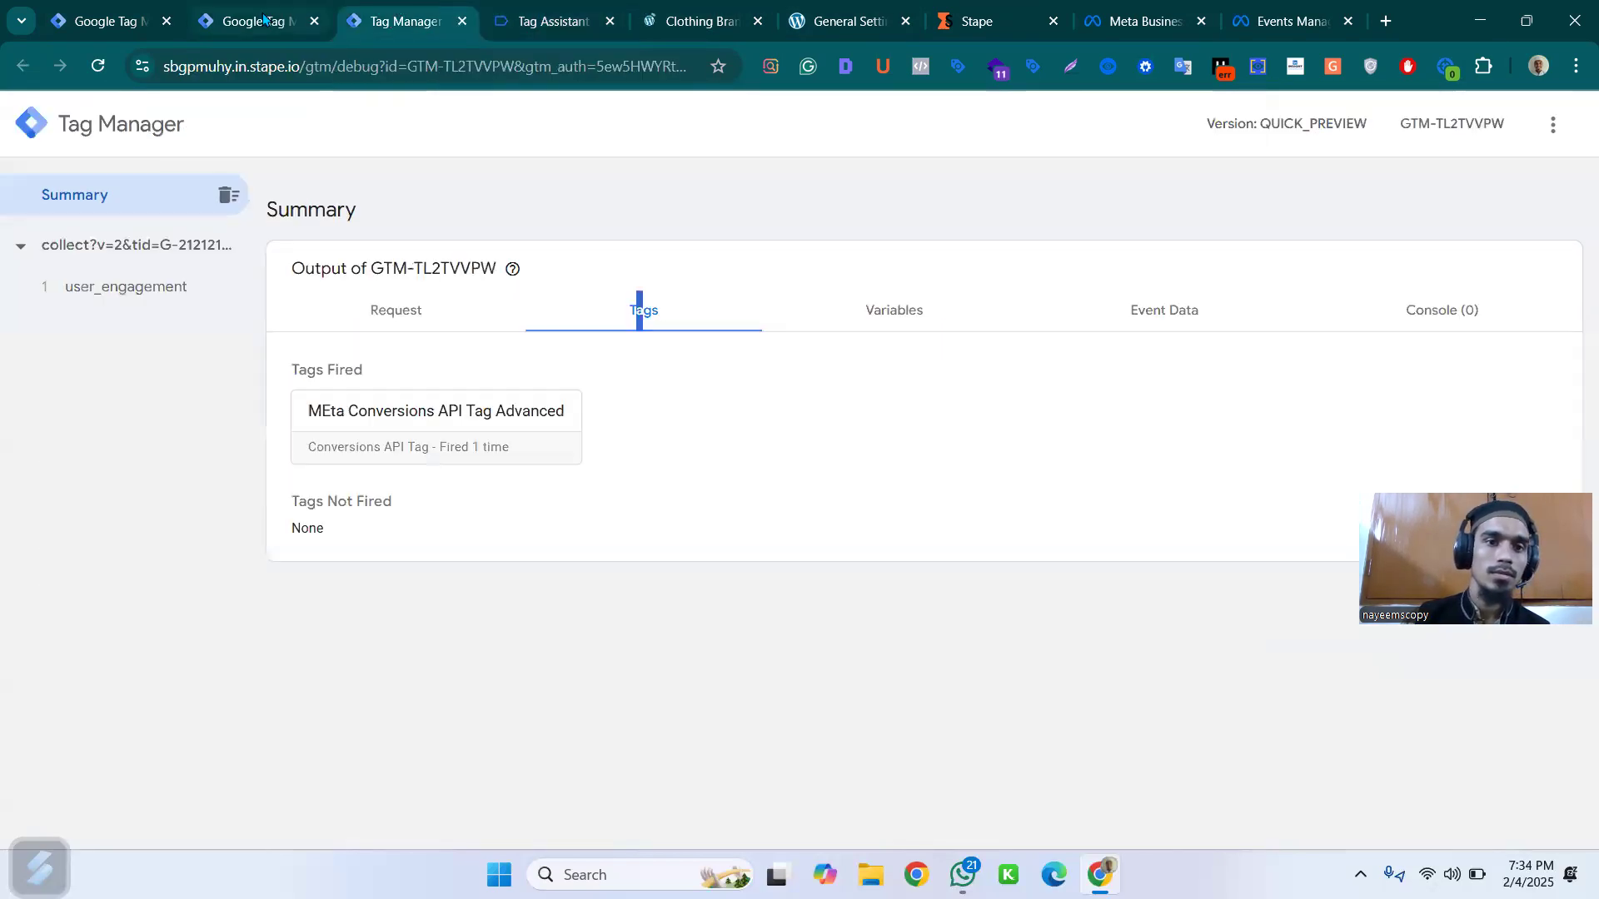
pyautogui.click(171, 287)
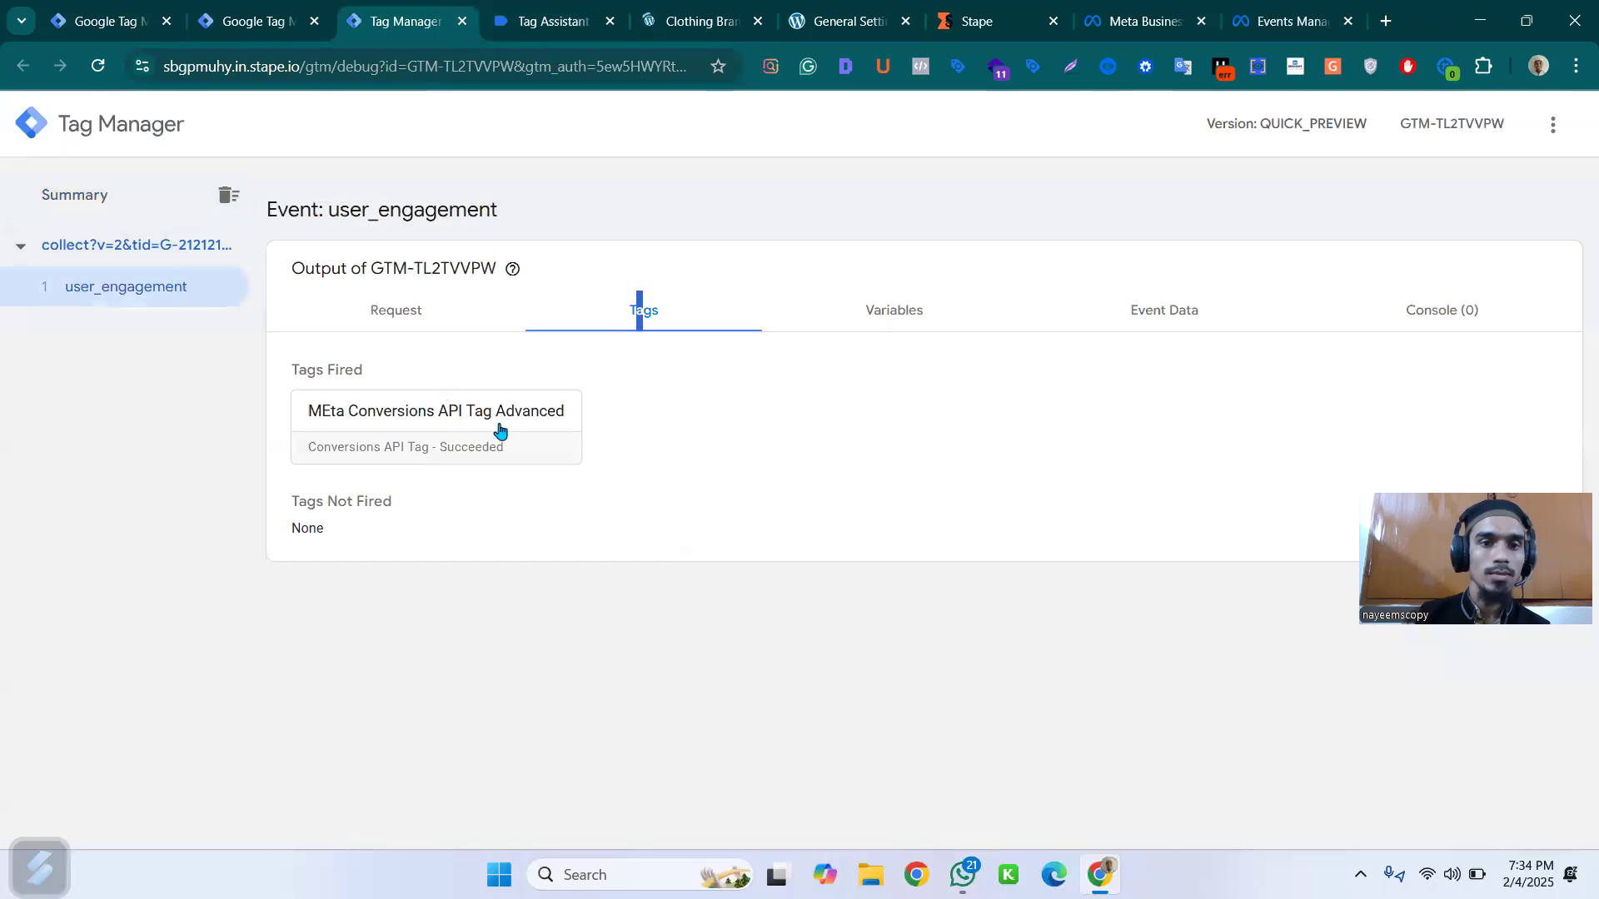
pyautogui.click(535, 425)
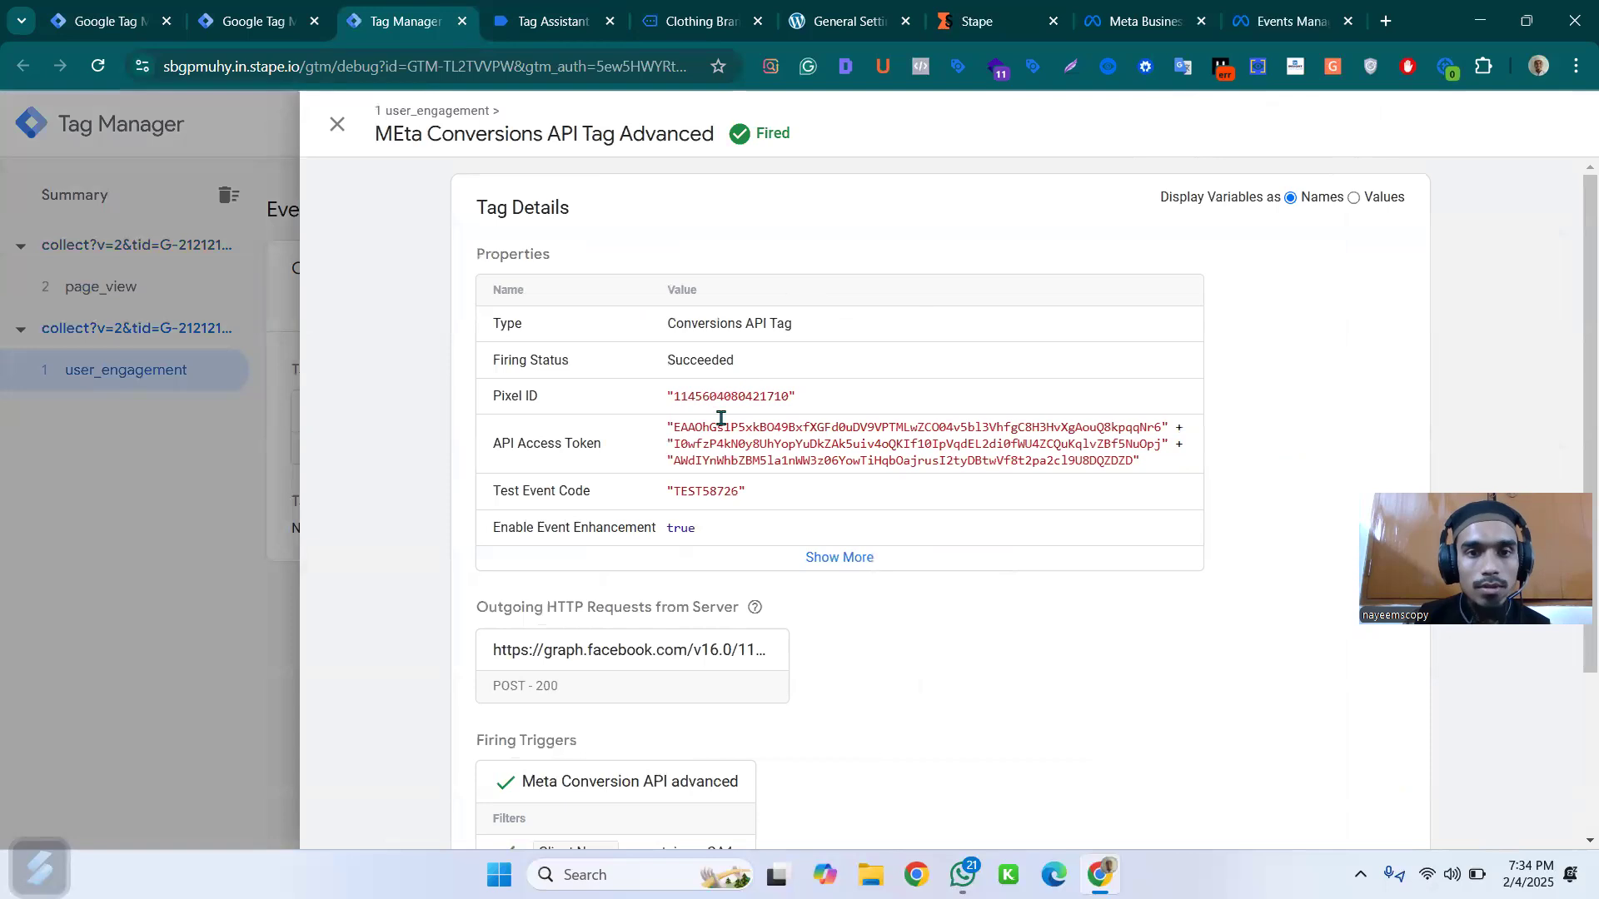
pyautogui.scroll(-2, 733, 583)
pyautogui.scroll(-1, 789, 489)
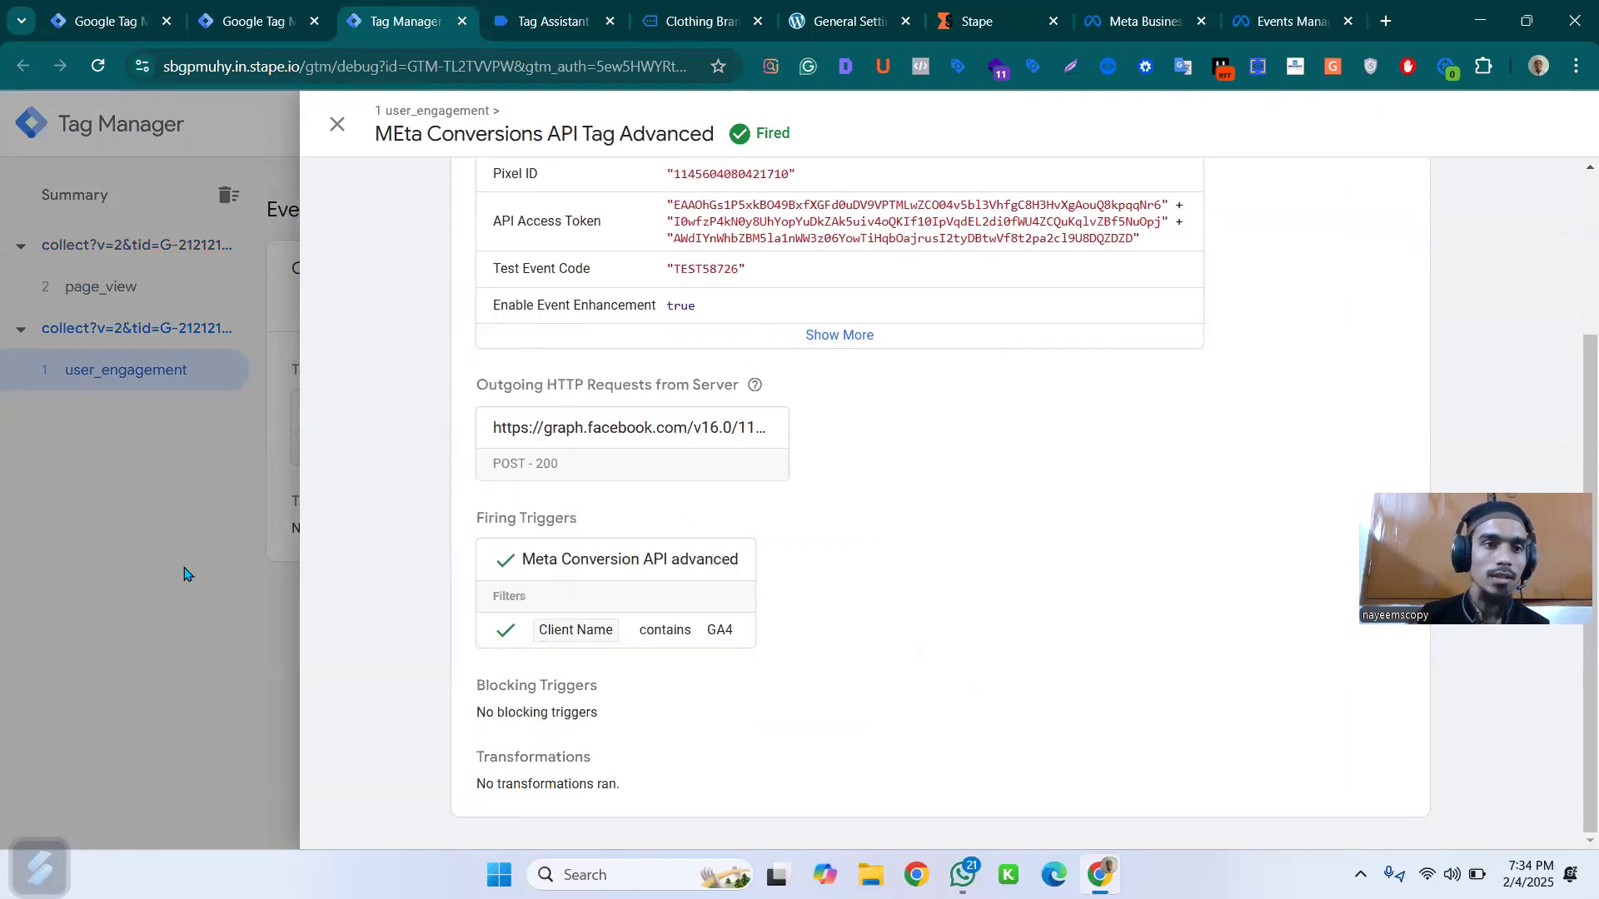
pyautogui.click(142, 287)
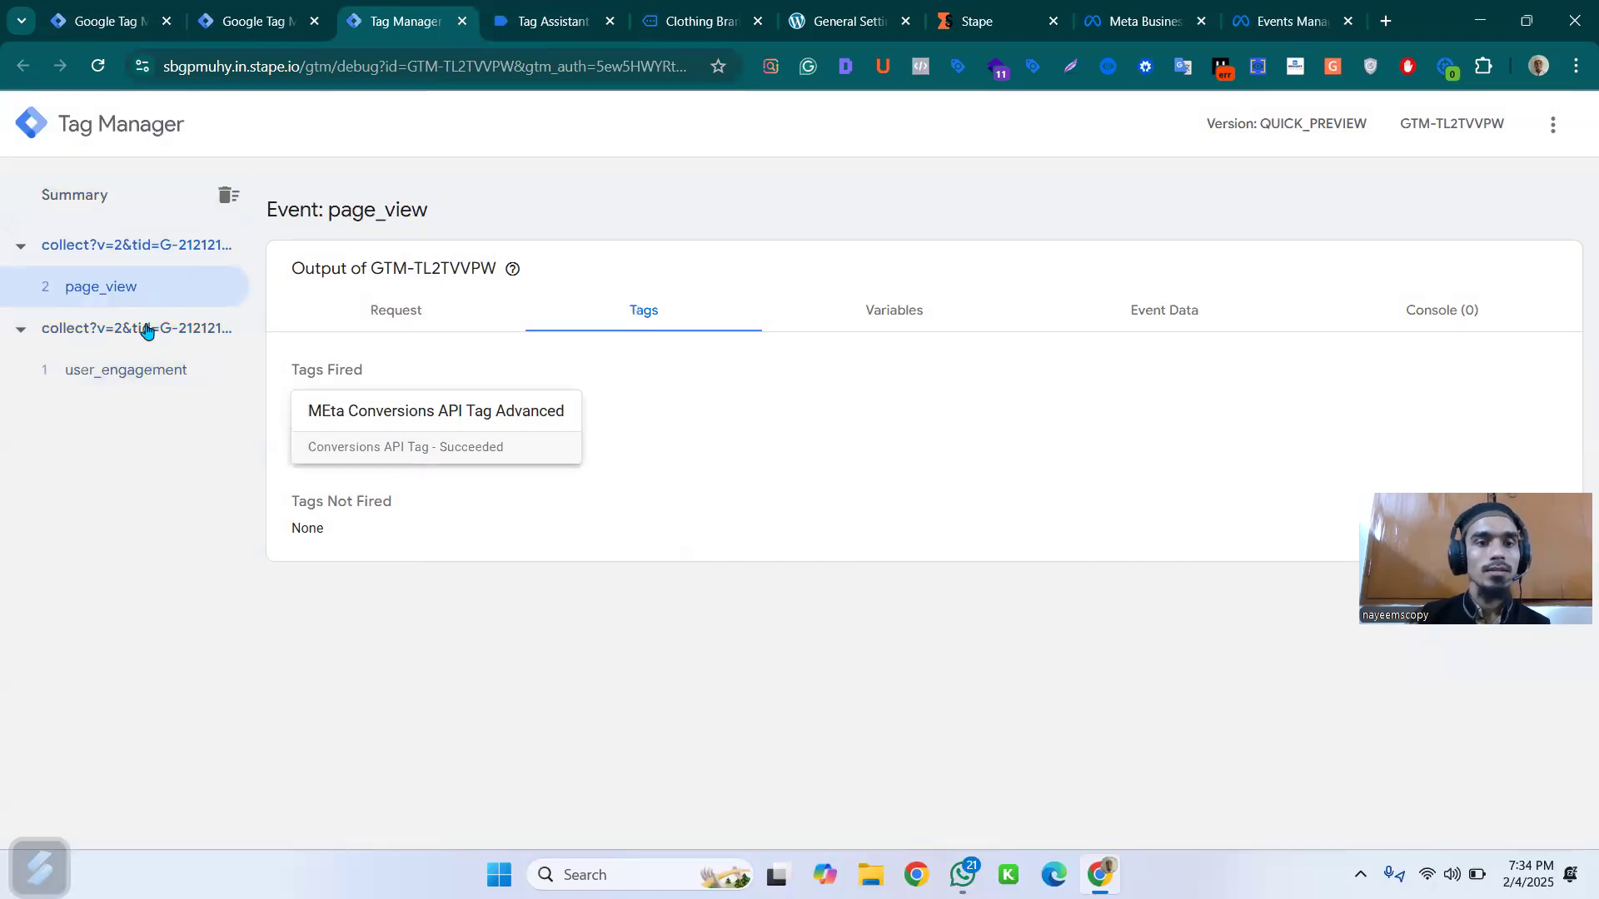
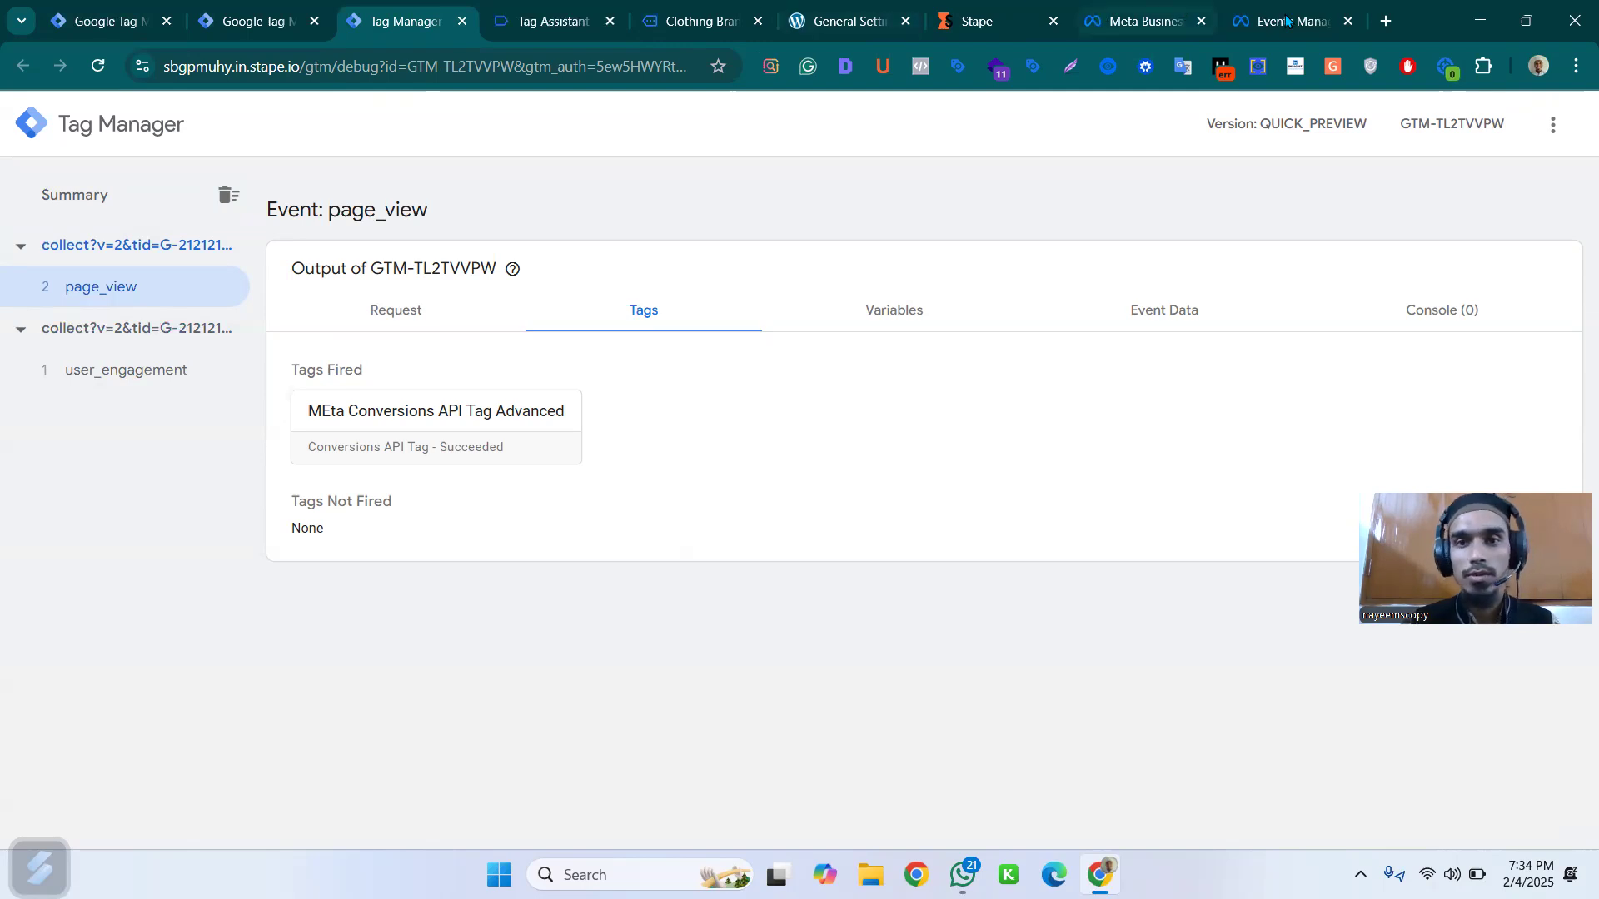
# - Switch to Meta Events Manager and examine the details of the deduplicated server event under the latest PageView test event
pyautogui.click(1145, 21)
pyautogui.click(1262, 19)
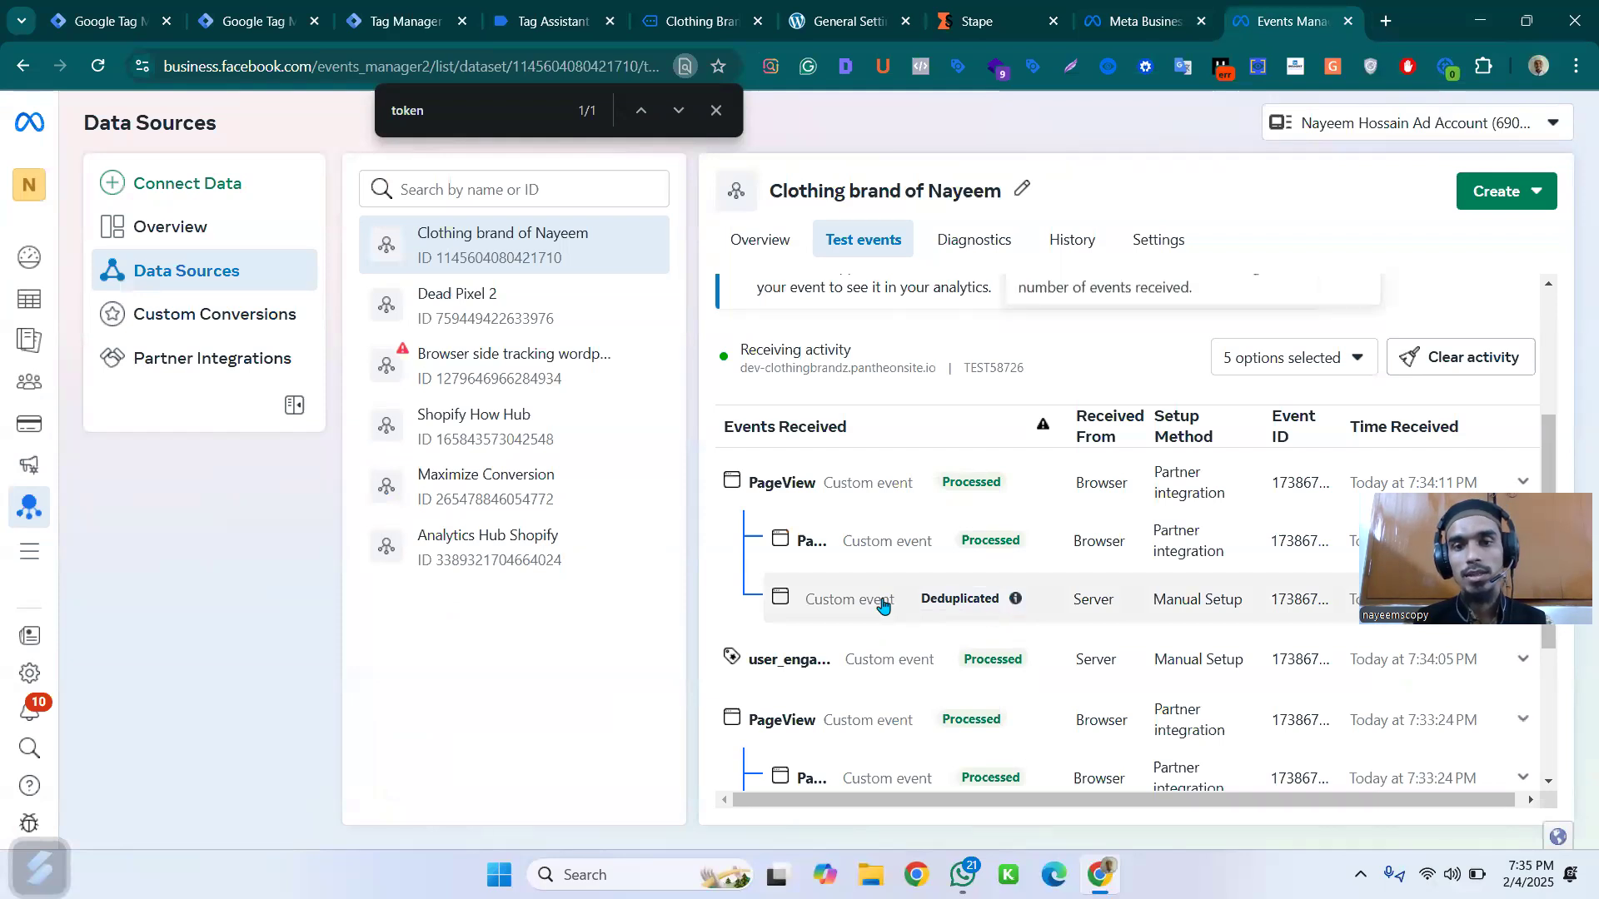
pyautogui.click(976, 604)
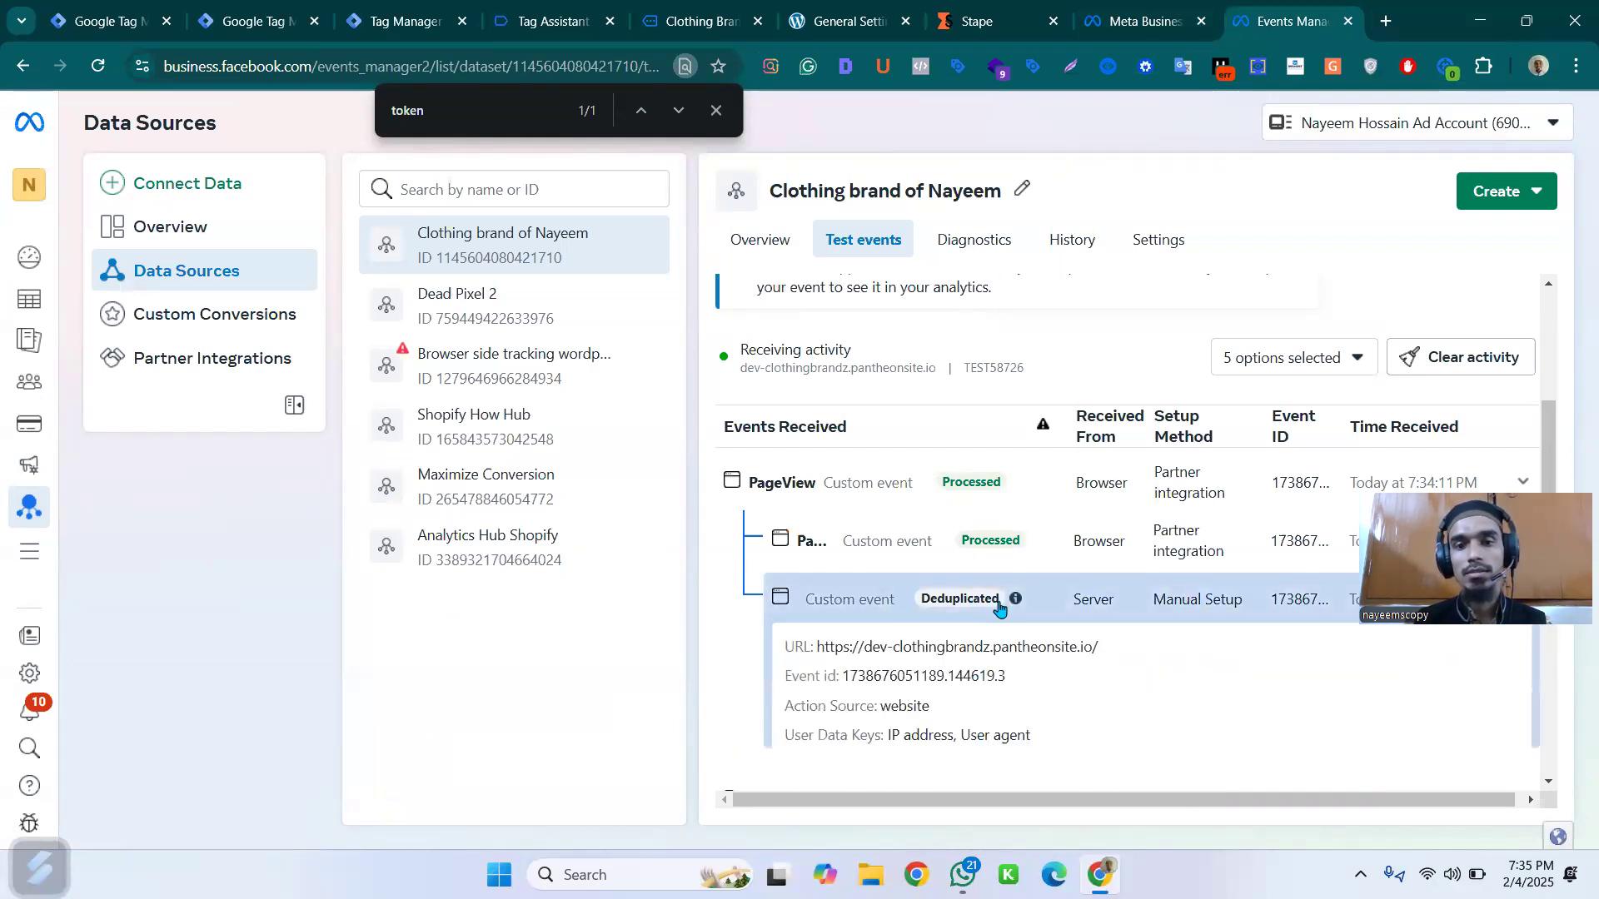
pyautogui.scroll(-2, 966, 499)
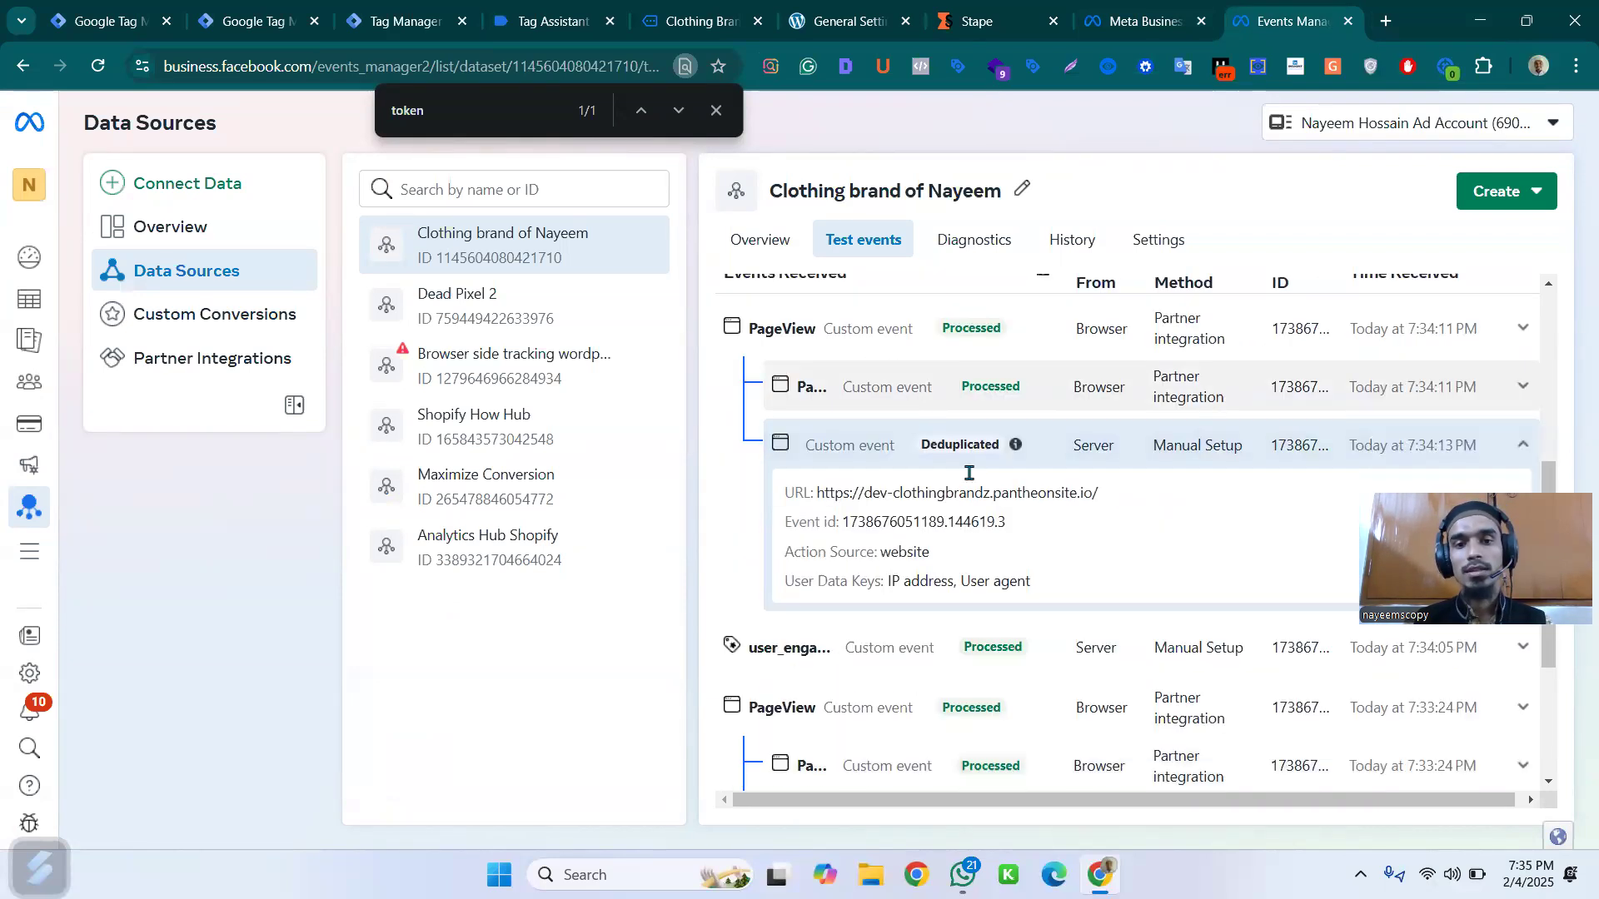
pyautogui.scroll(4, 999, 416)
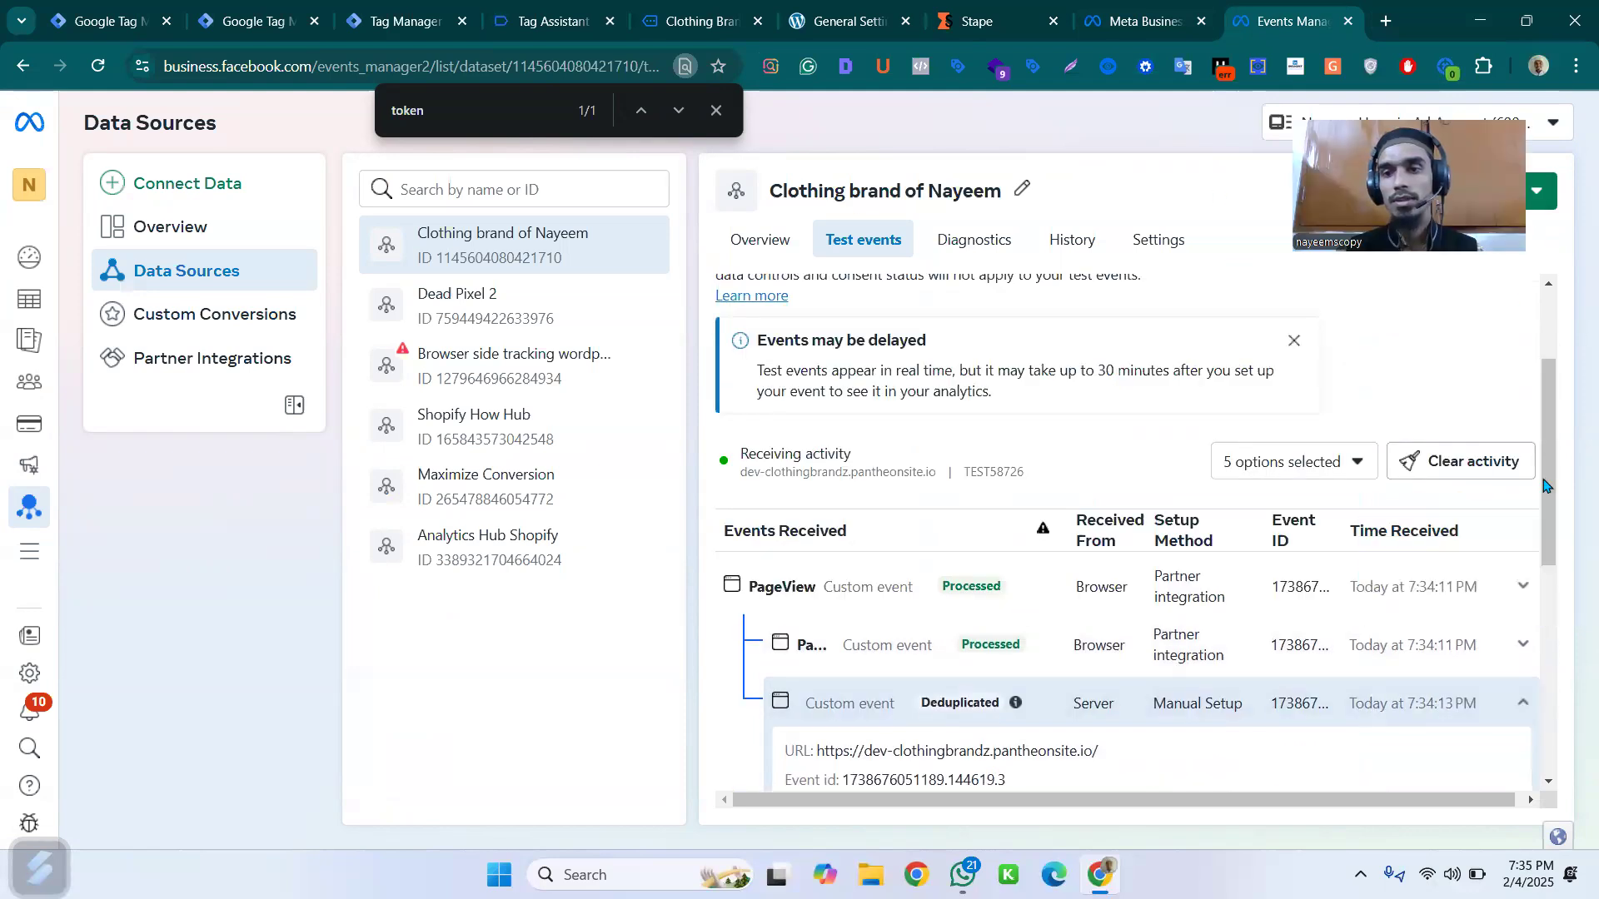
# - Clear the test events activity and expand the instructions for confirming the server's events are set up correctly
pyautogui.scroll(1, 1426, 516)
pyautogui.click(1428, 566)
pyautogui.click(1056, 436)
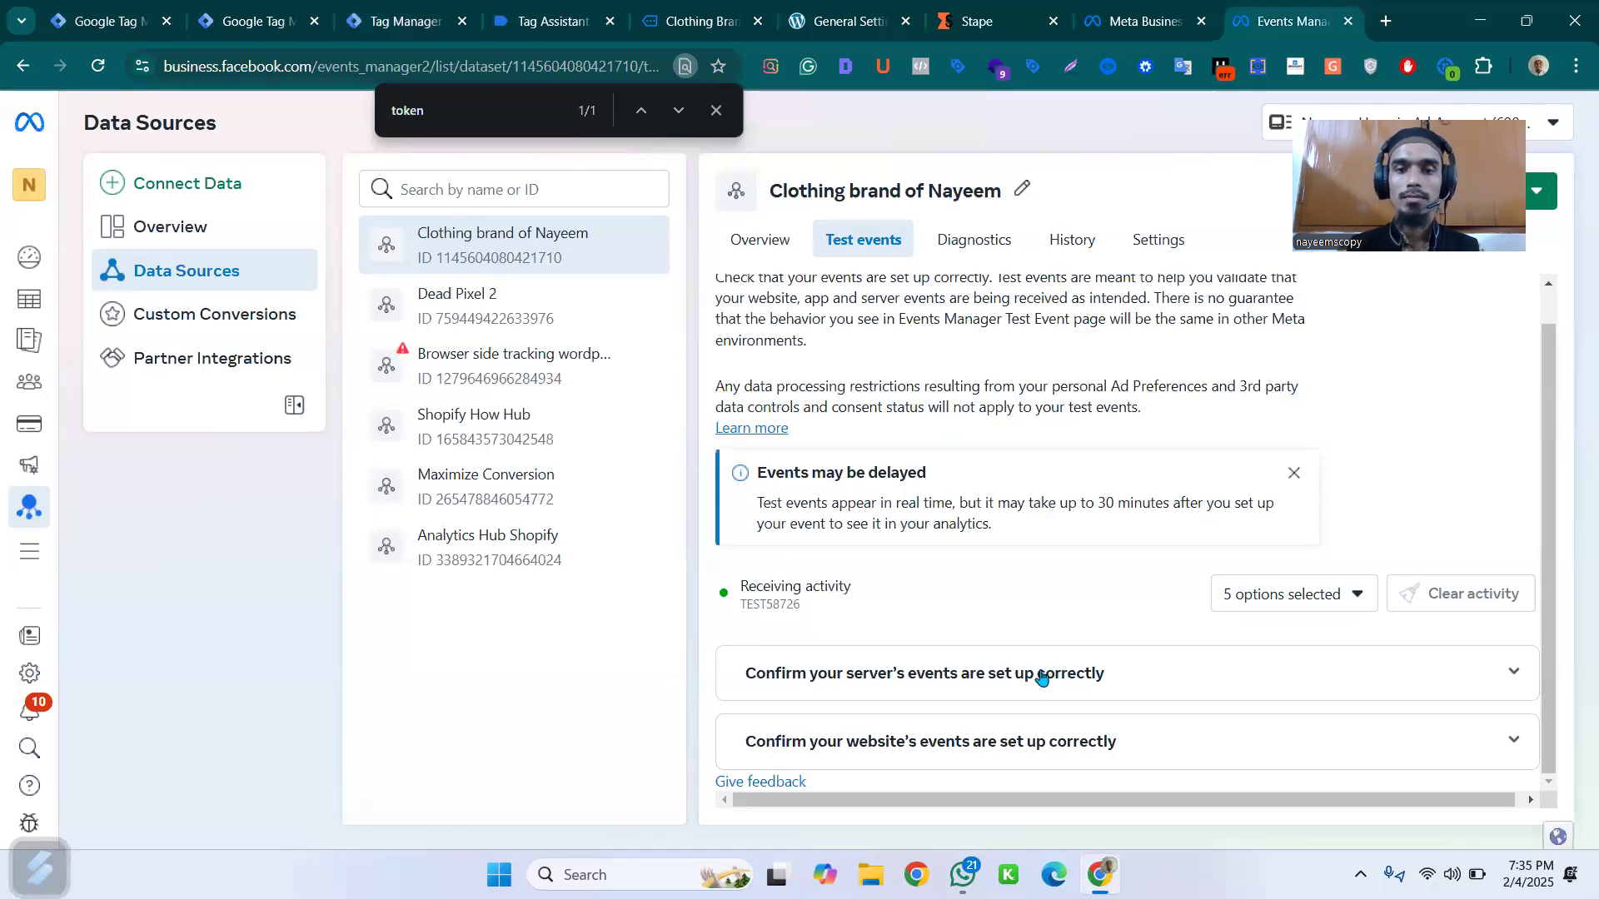
pyautogui.click(1070, 673)
pyautogui.scroll(-3, 1097, 554)
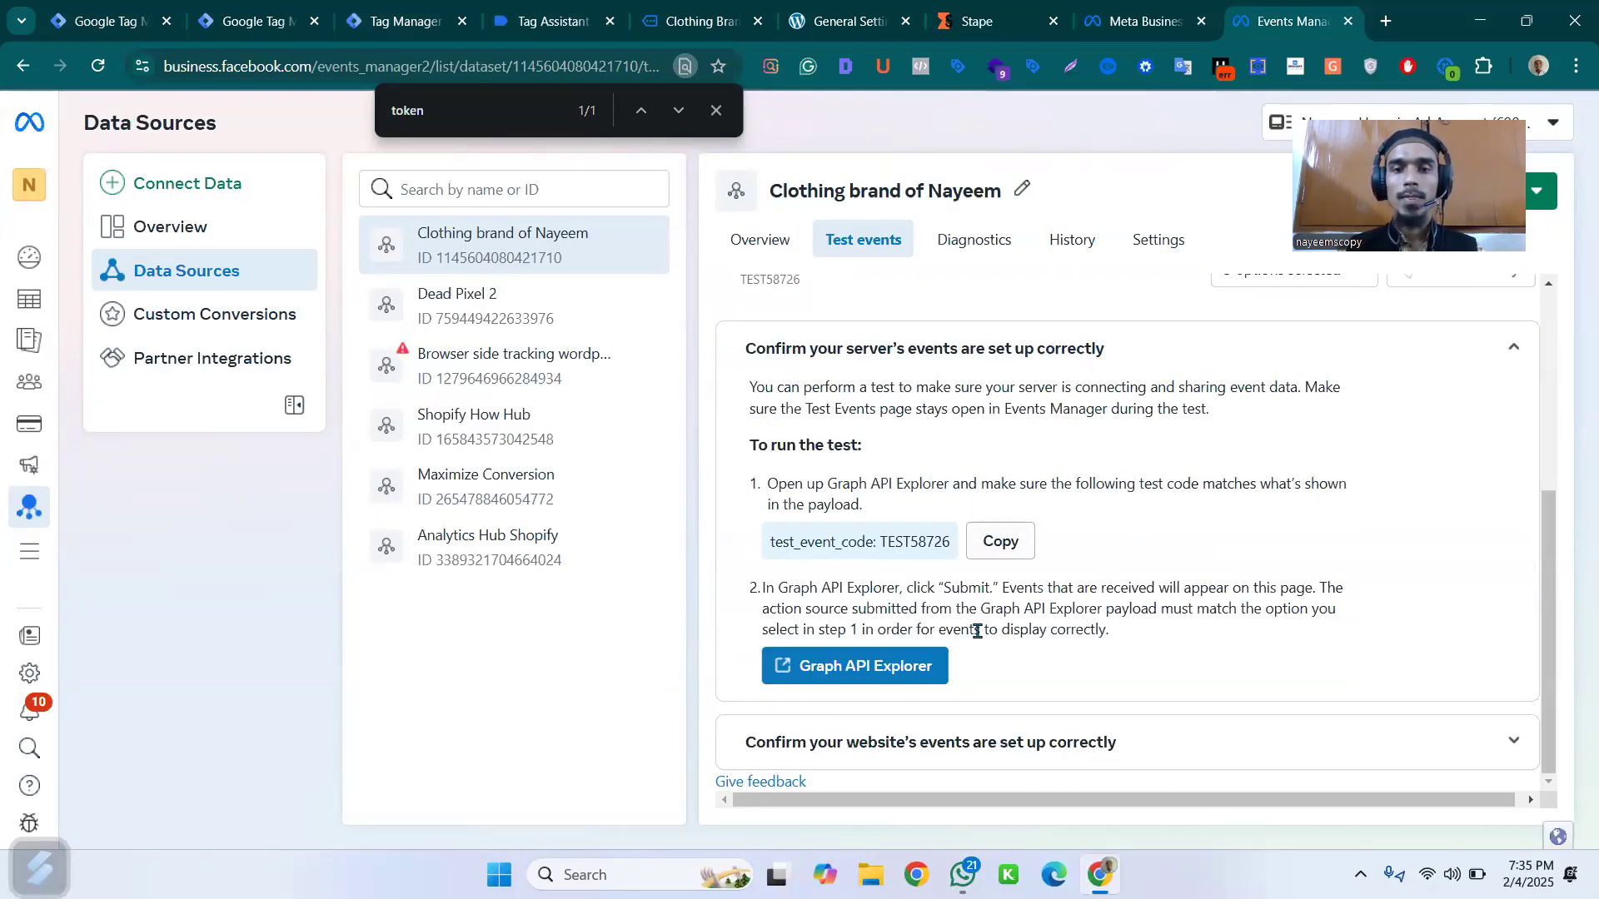
pyautogui.scroll(2, 1042, 471)
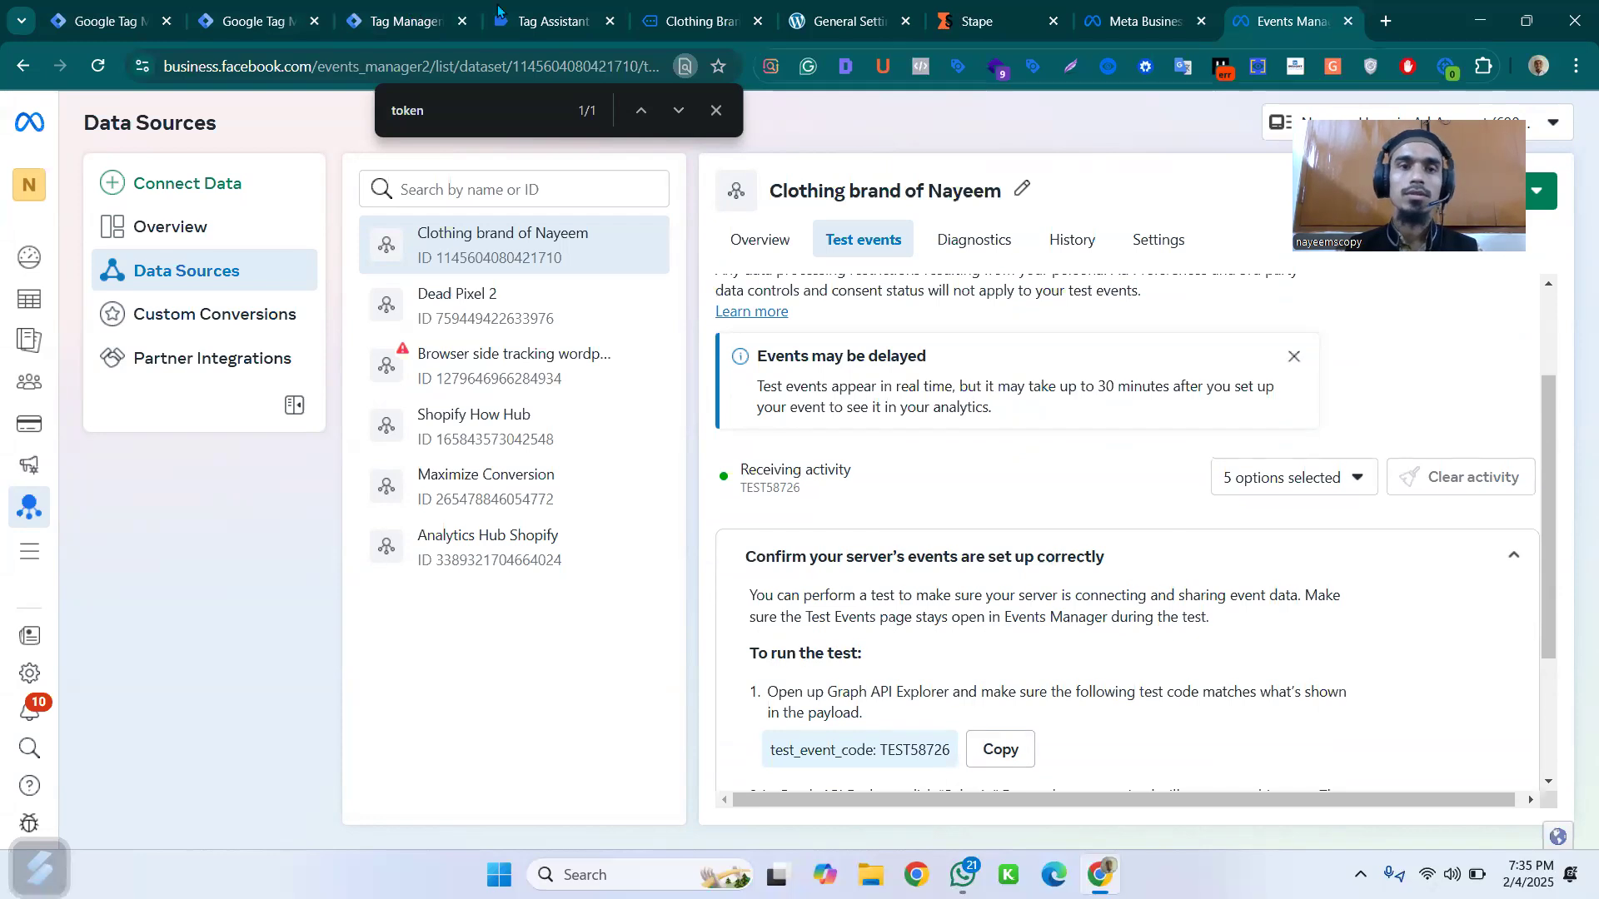
# - Reload the storefront's home page to send a fresh test event, then expand the browser PageView event in Events Manager
pyautogui.click(698, 20)
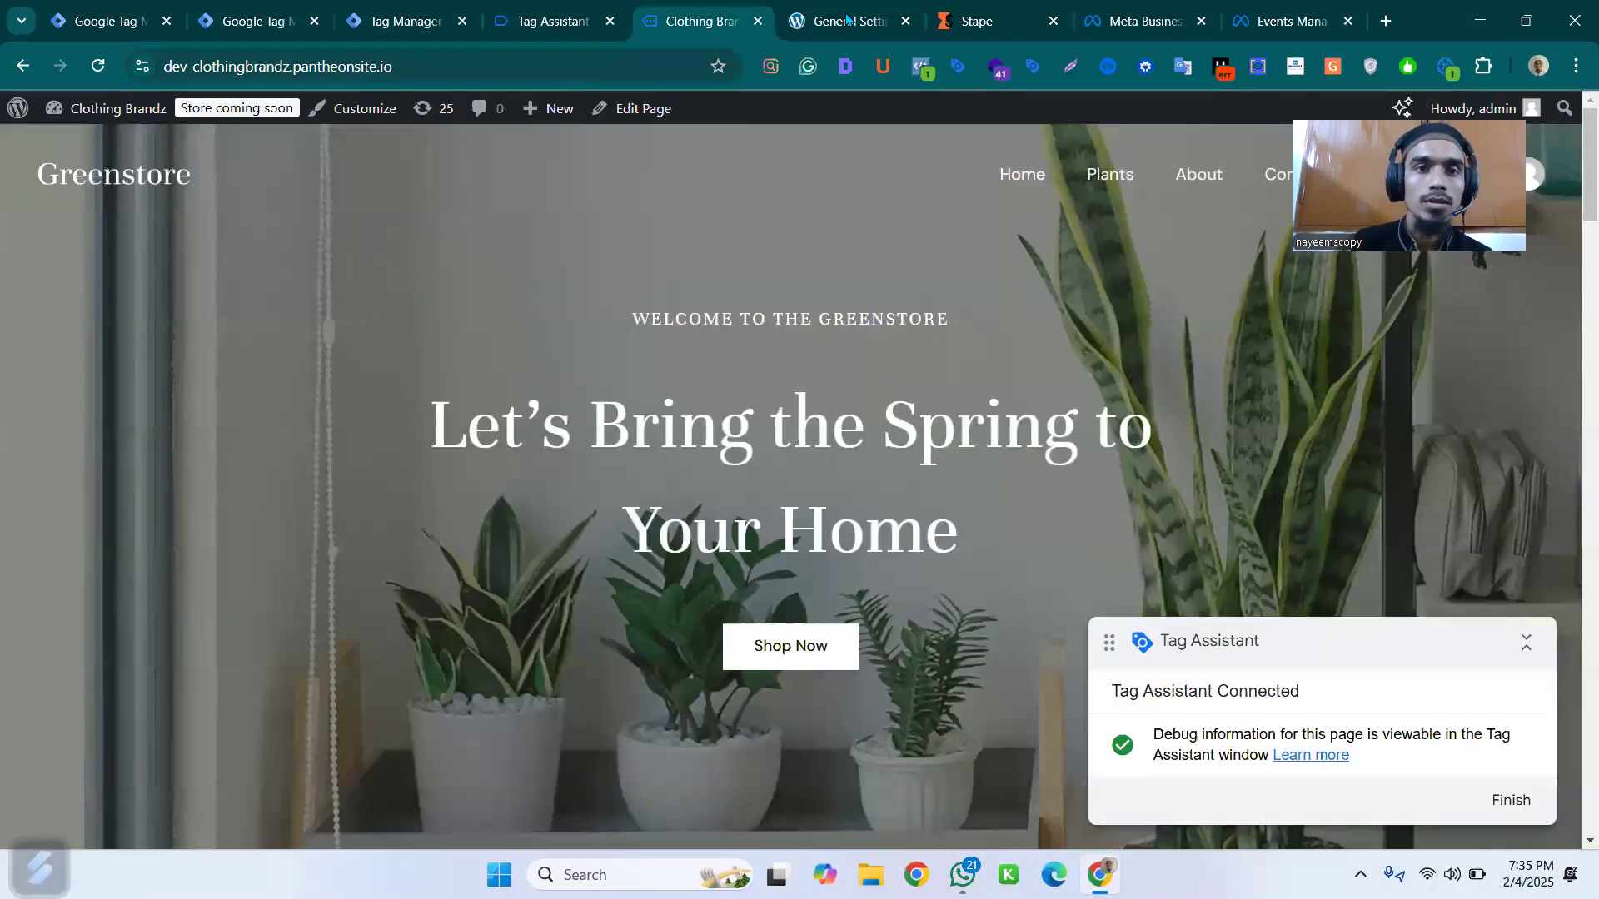
pyautogui.click(846, 19)
pyautogui.click(691, 19)
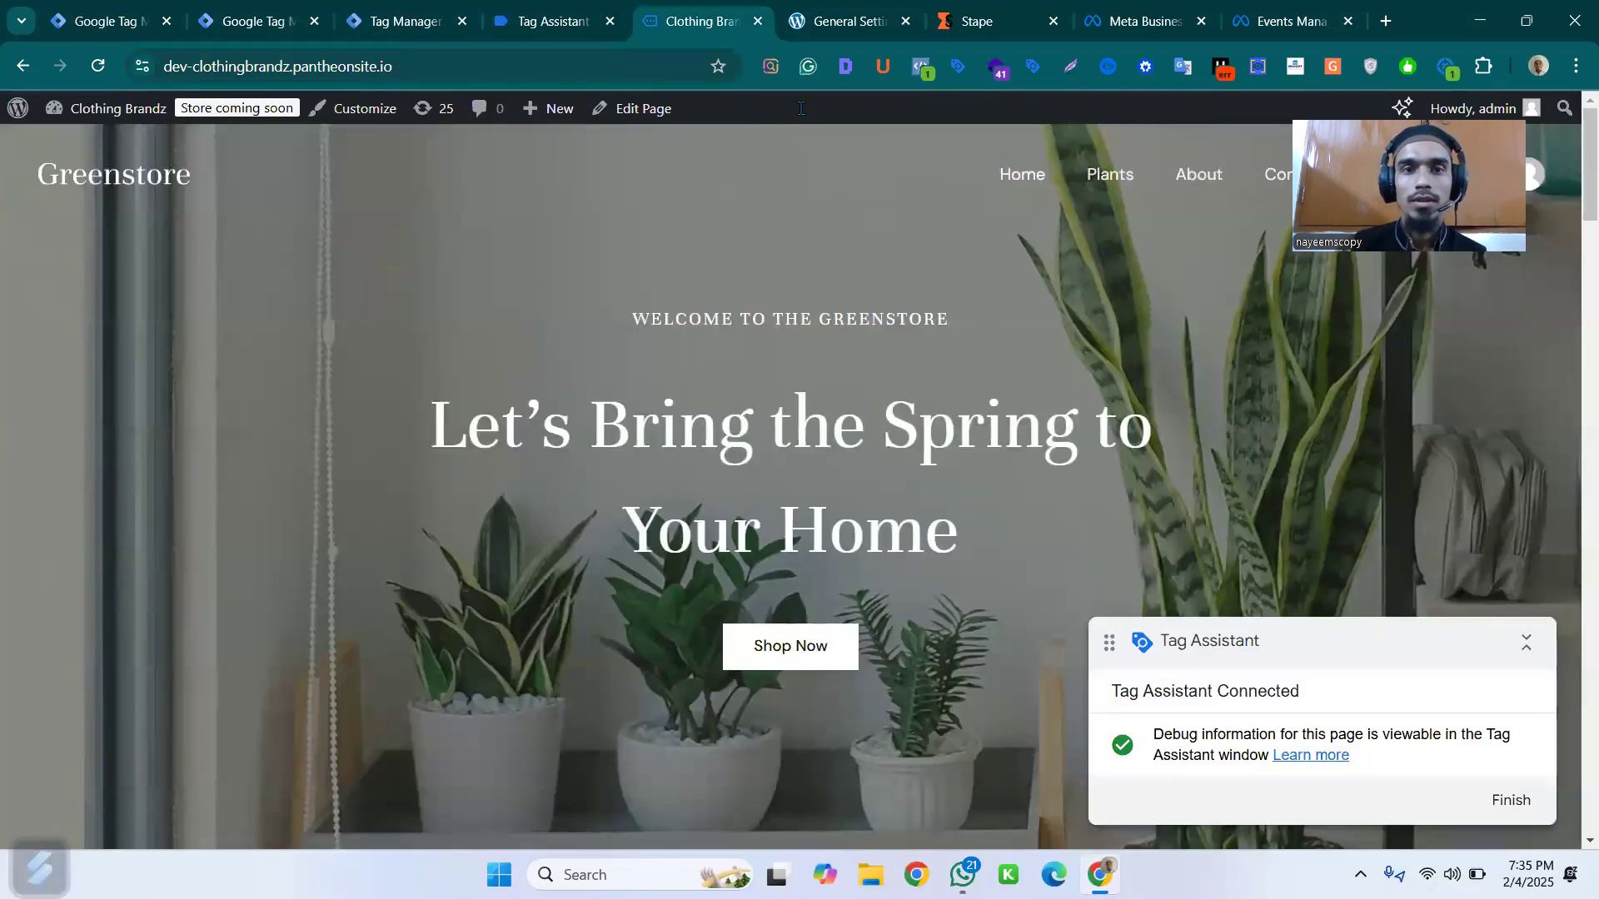
pyautogui.click(242, 176)
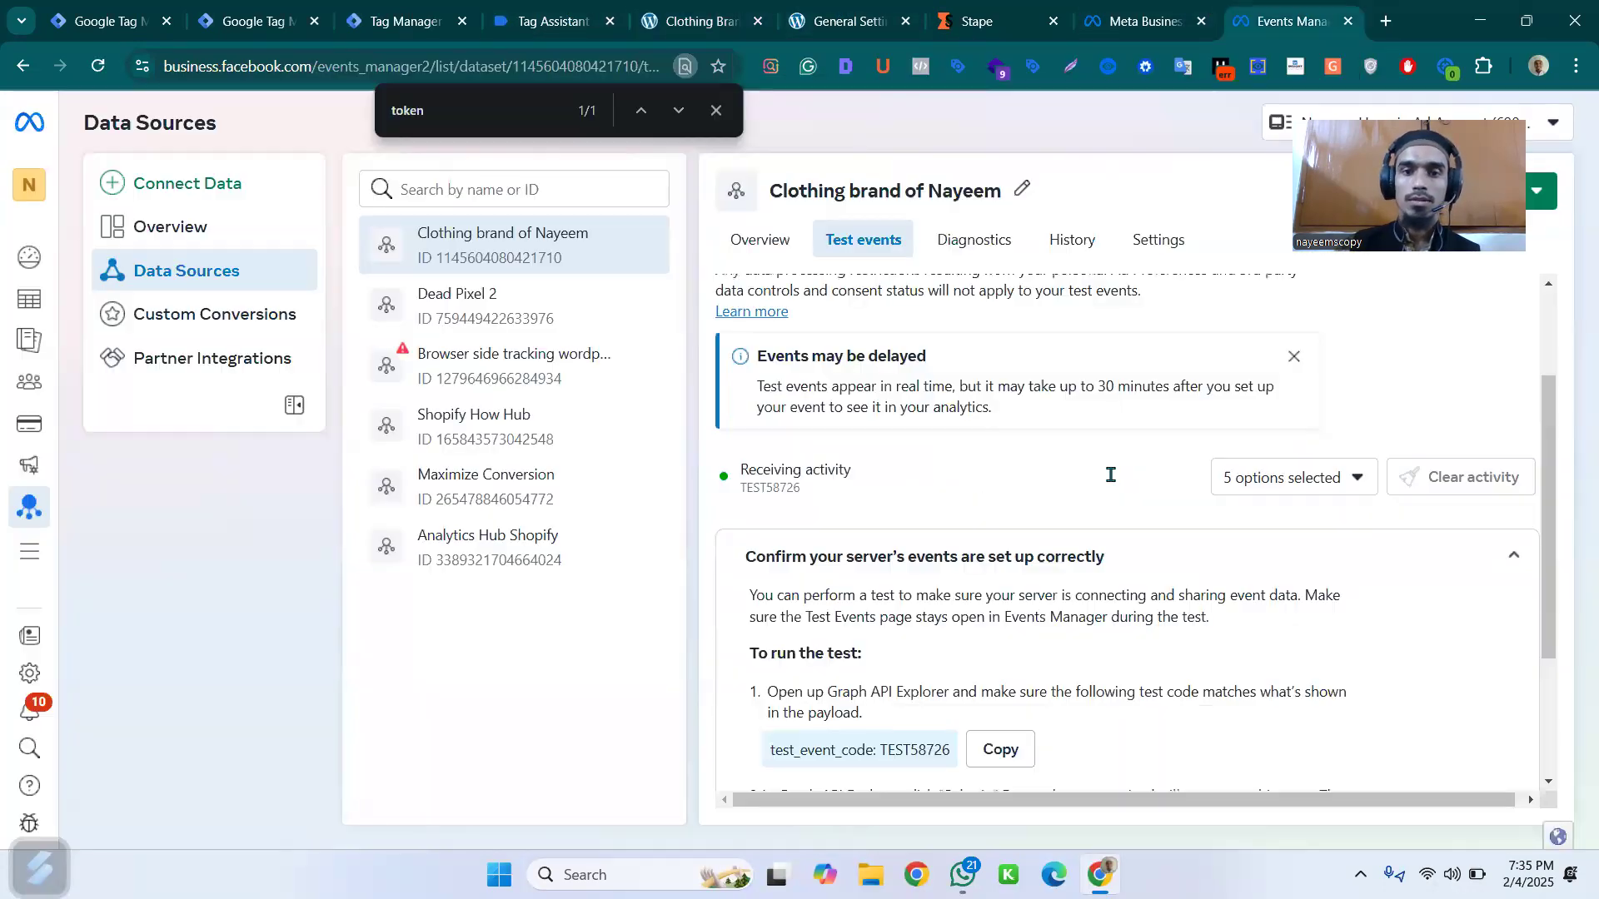
pyautogui.click(1305, 19)
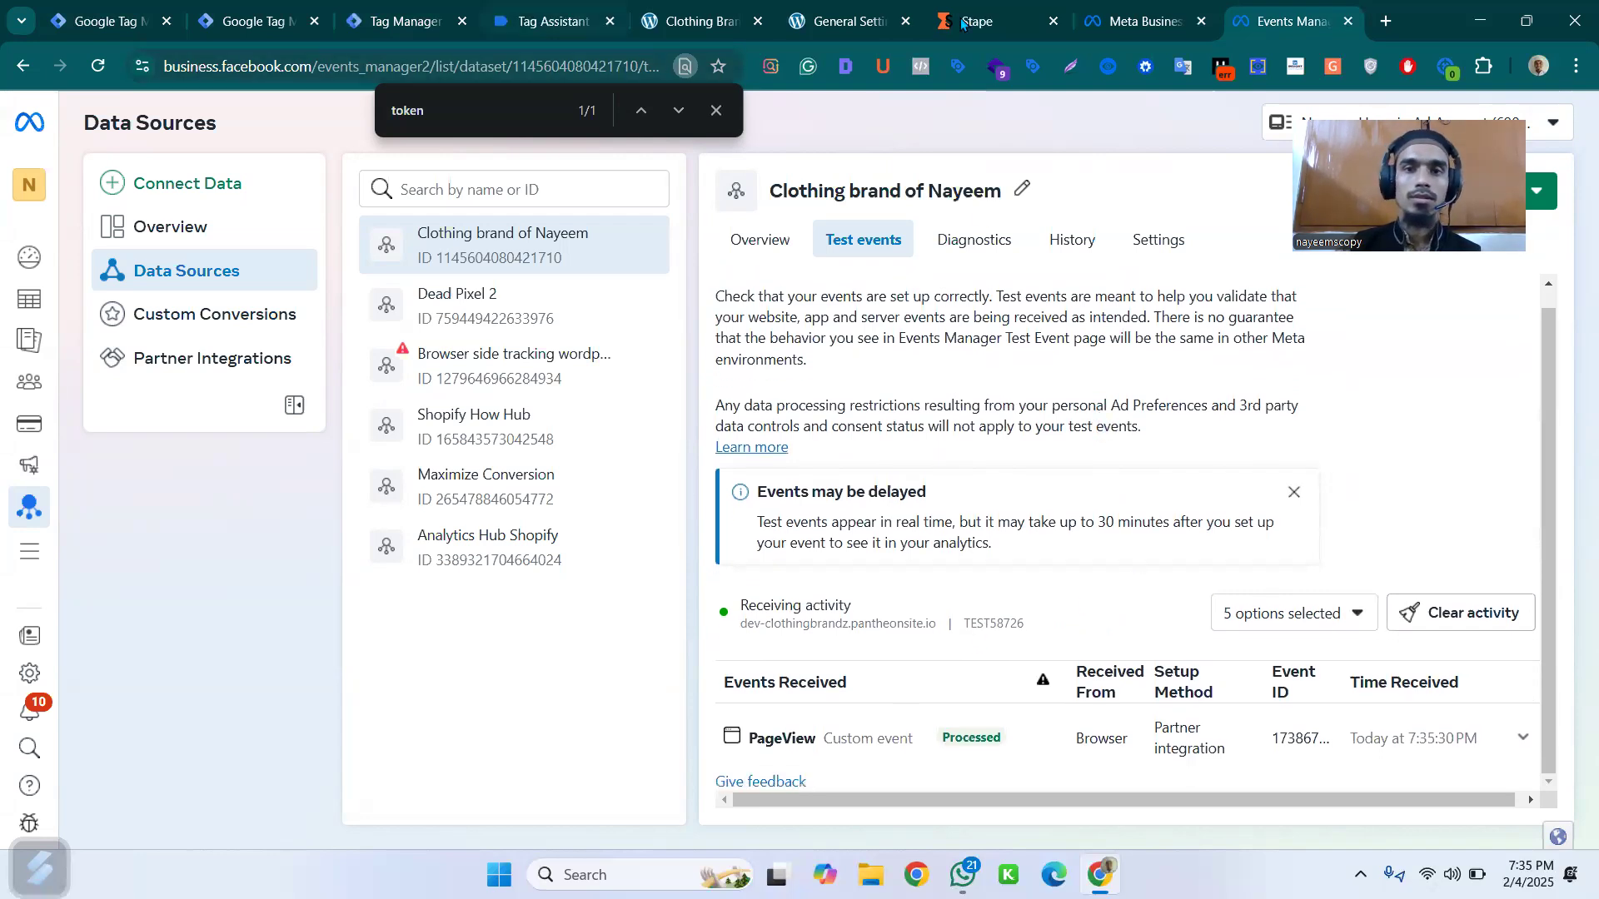
pyautogui.click(1039, 755)
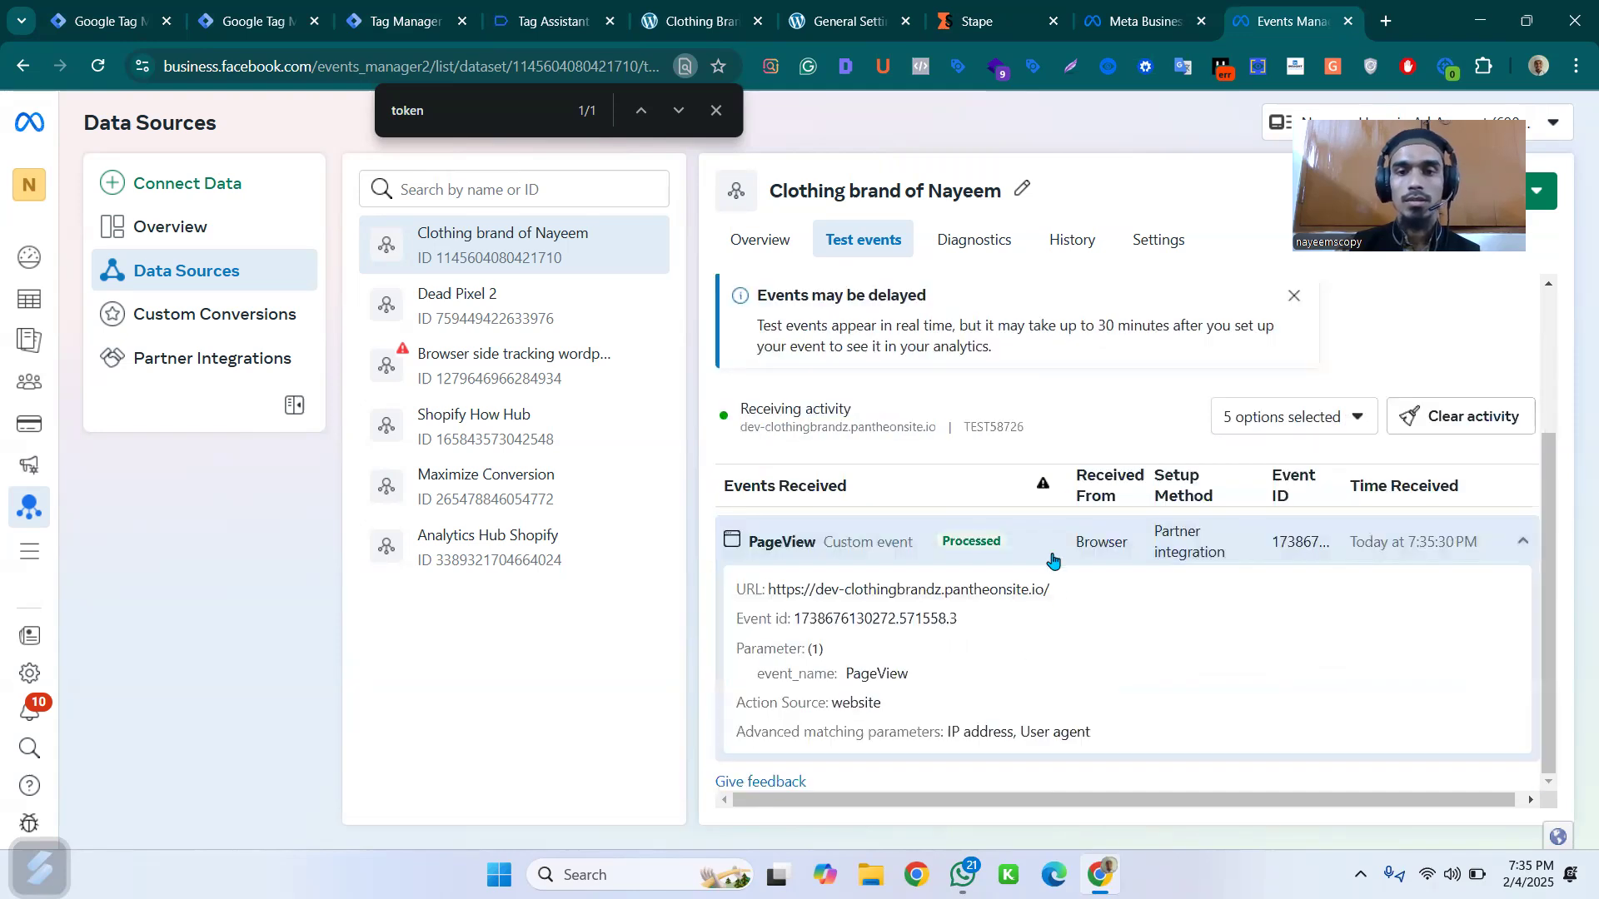